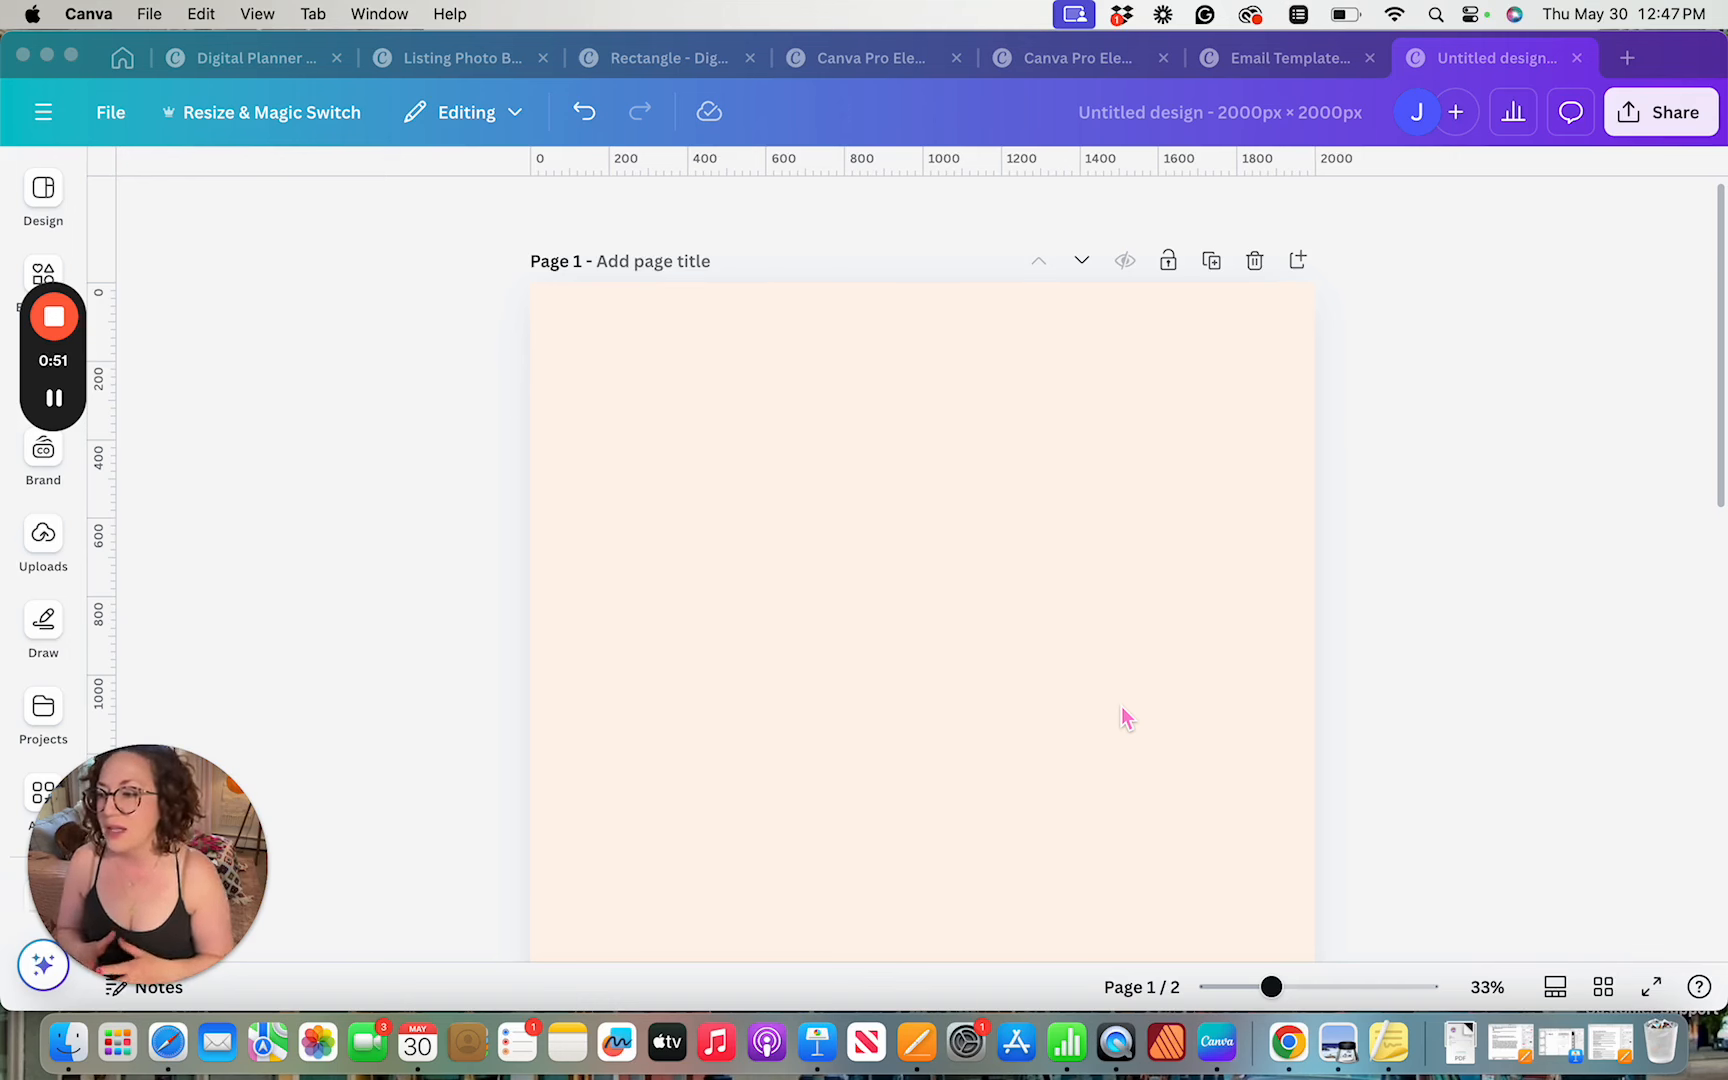
Search the elements library for "iphone" and limit the results to photos
{"action": "mouse_move", "coordinate": [80, 352]}
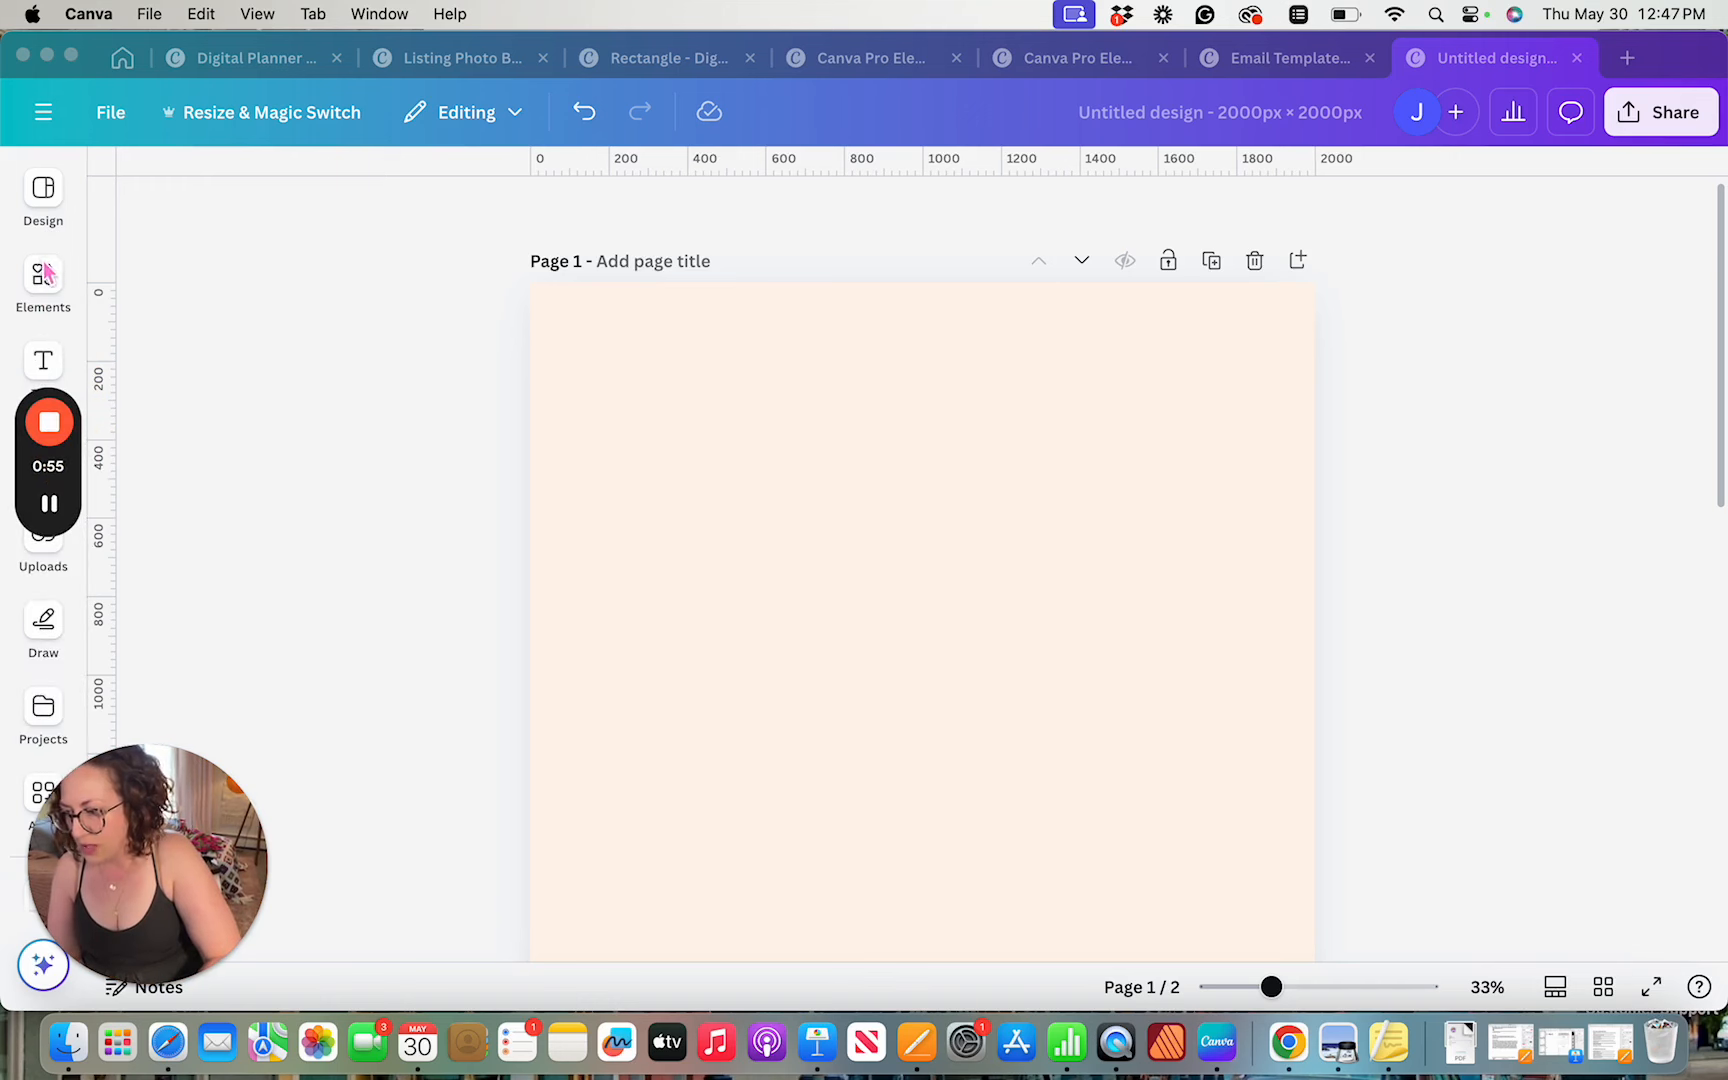
{"action": "left_click", "coordinate": [265, 330]}
{"action": "left_click", "coordinate": [45, 276]}
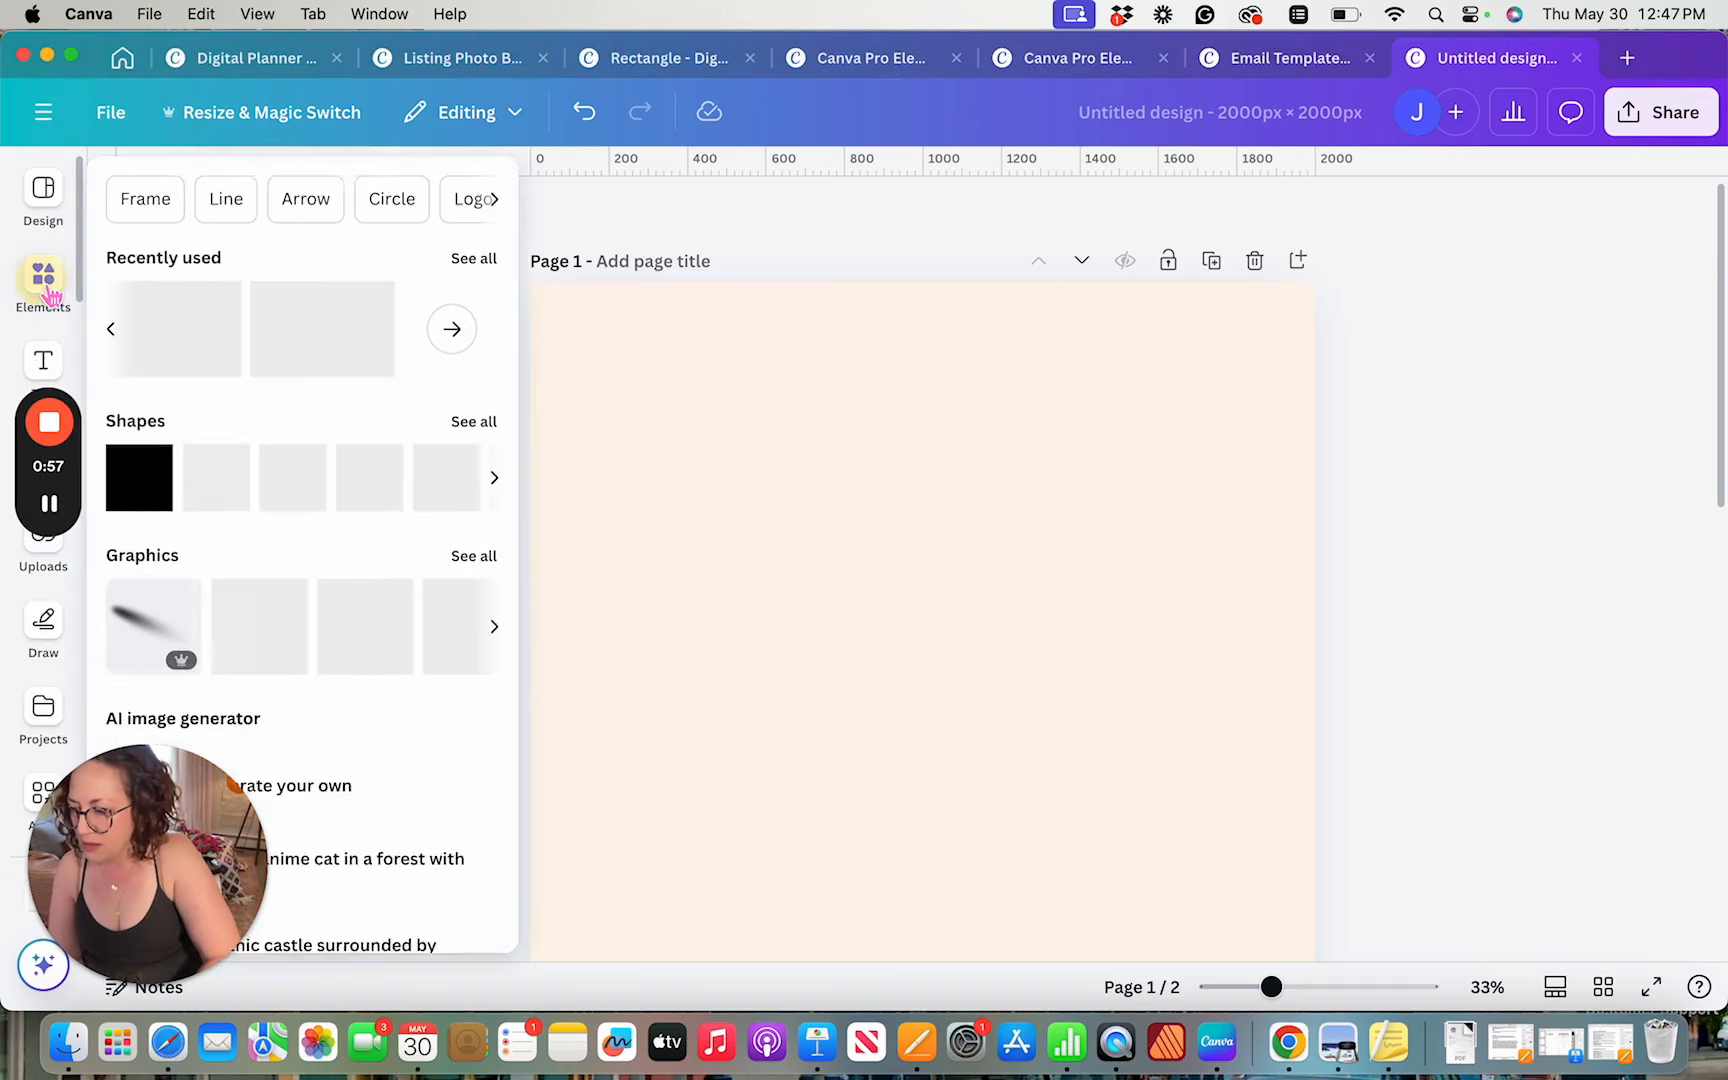
{"action": "left_click", "coordinate": [300, 200]}
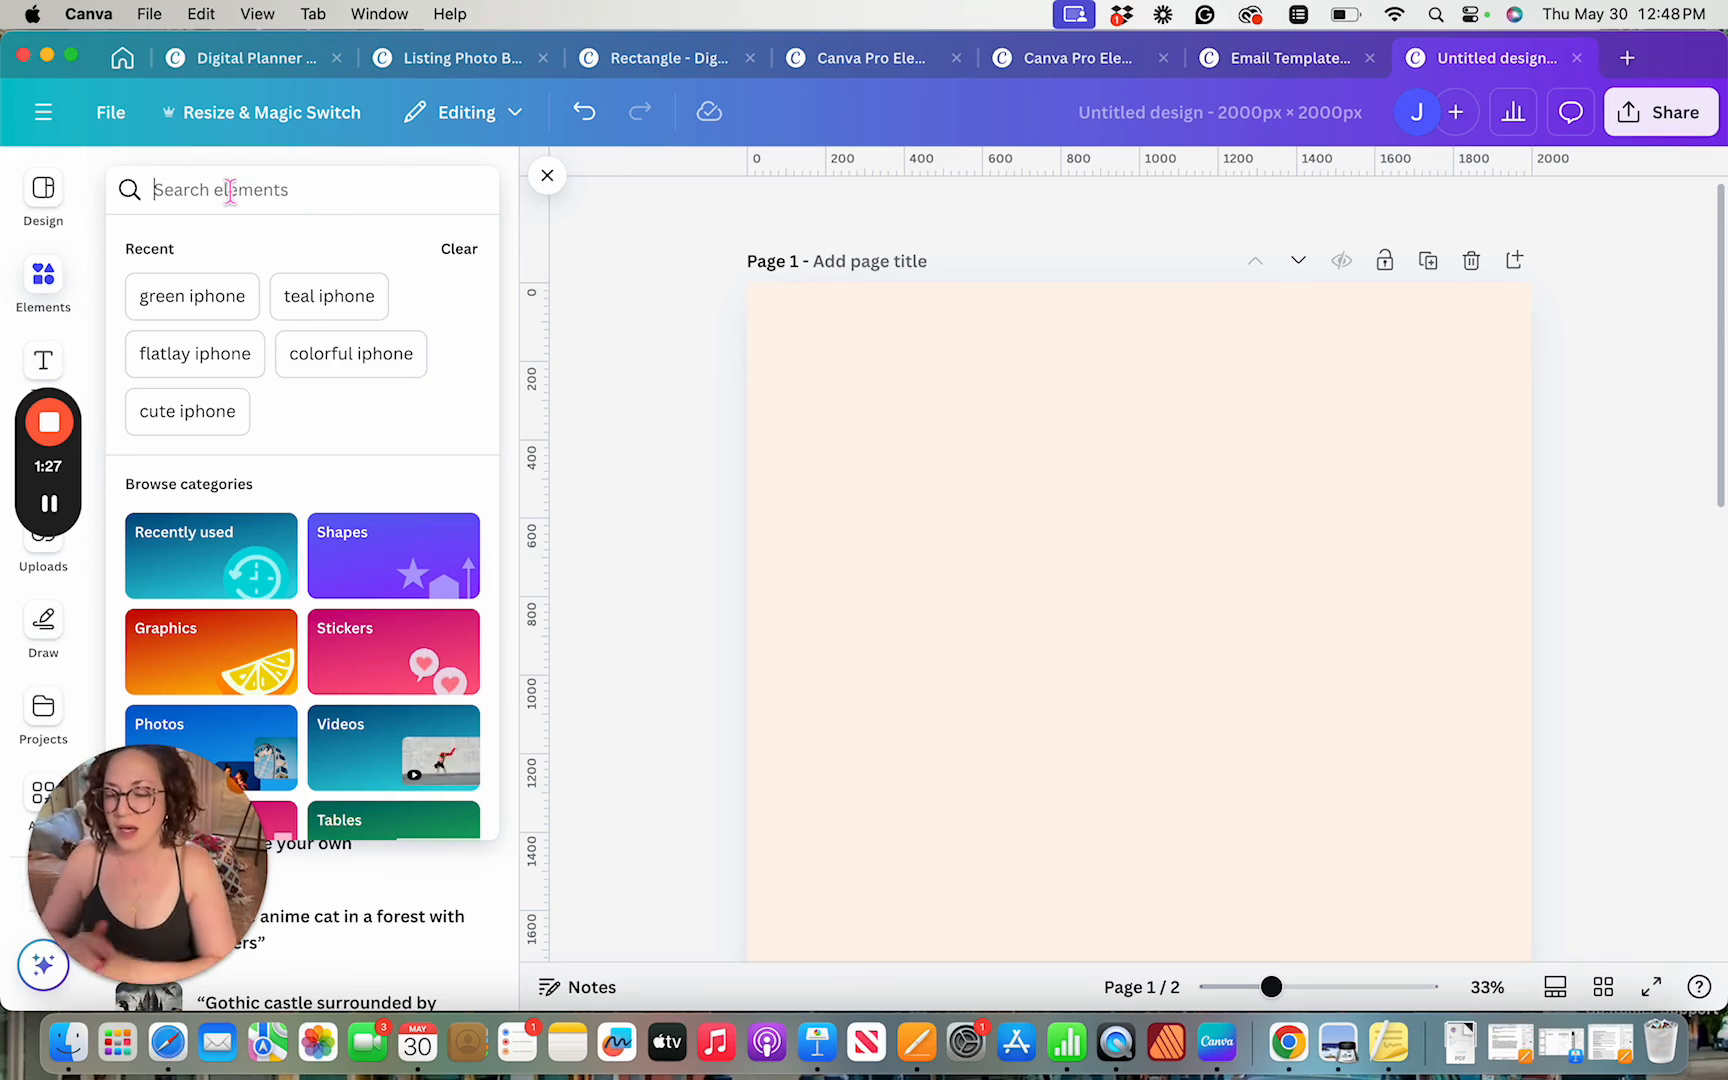
{"action": "type", "text": "ipho"}
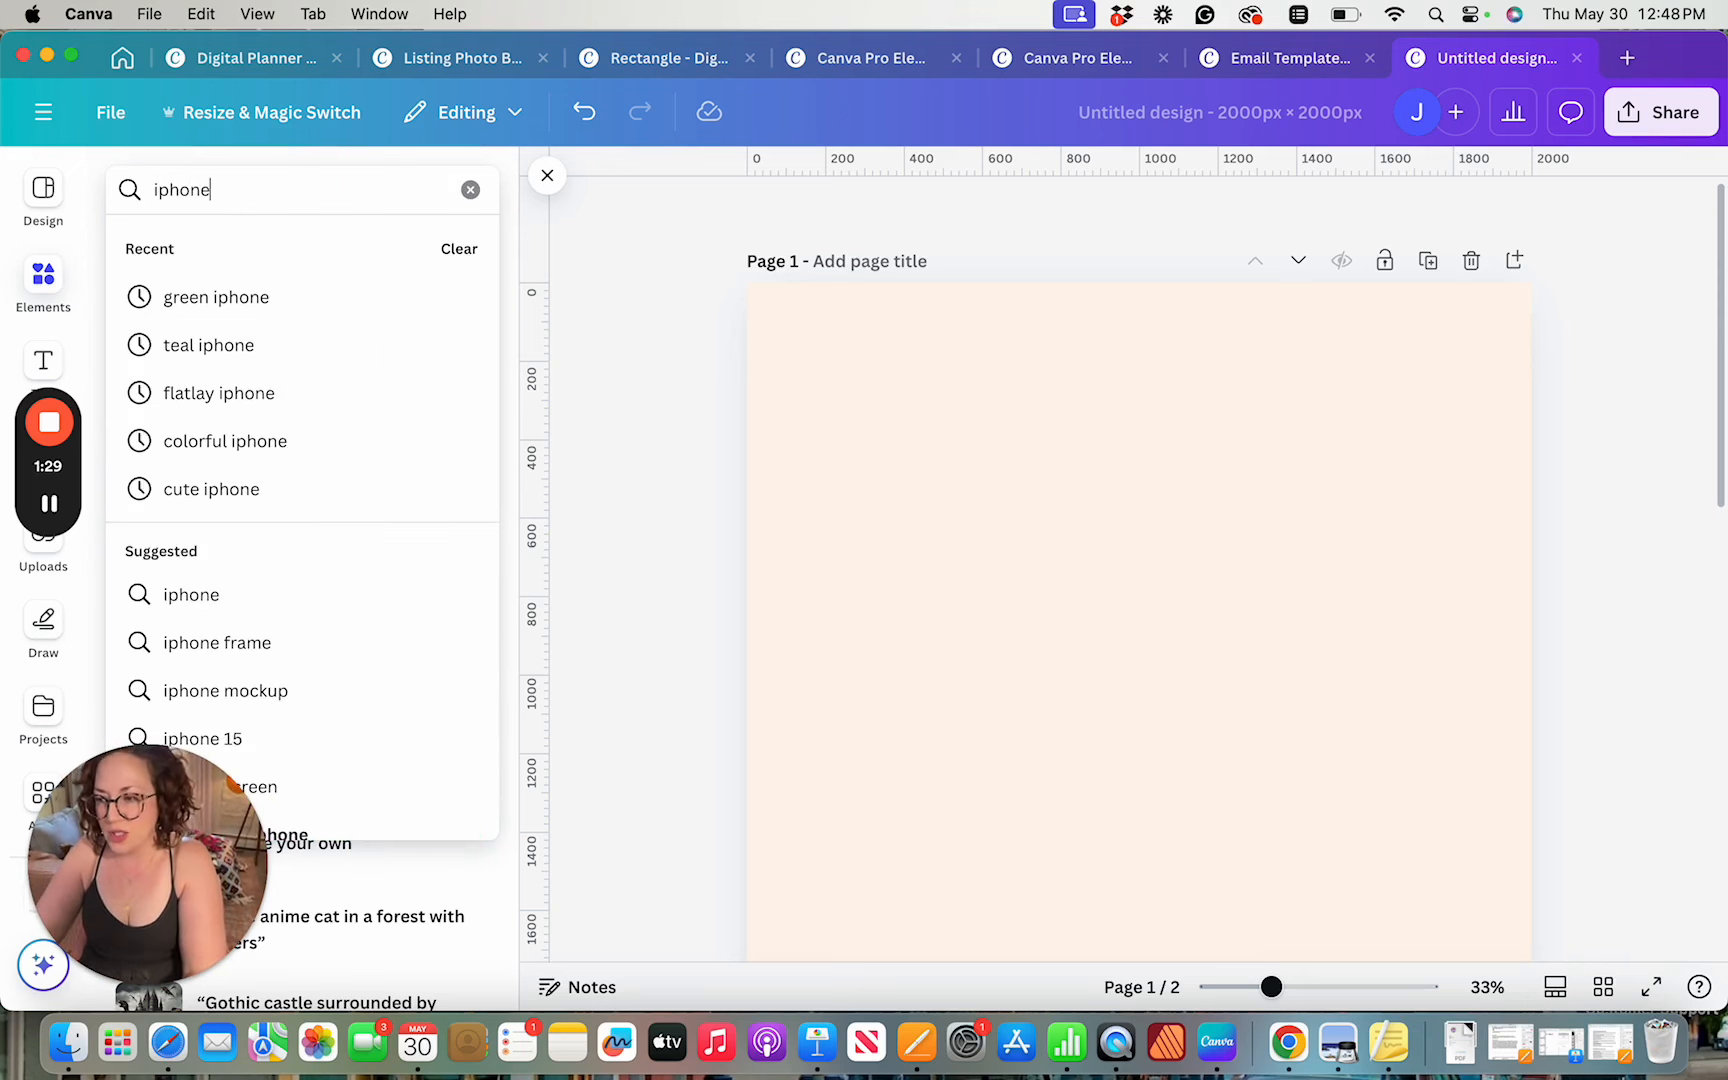
{"action": "type", "text": "ne"}
{"action": "key", "text": "Return"}
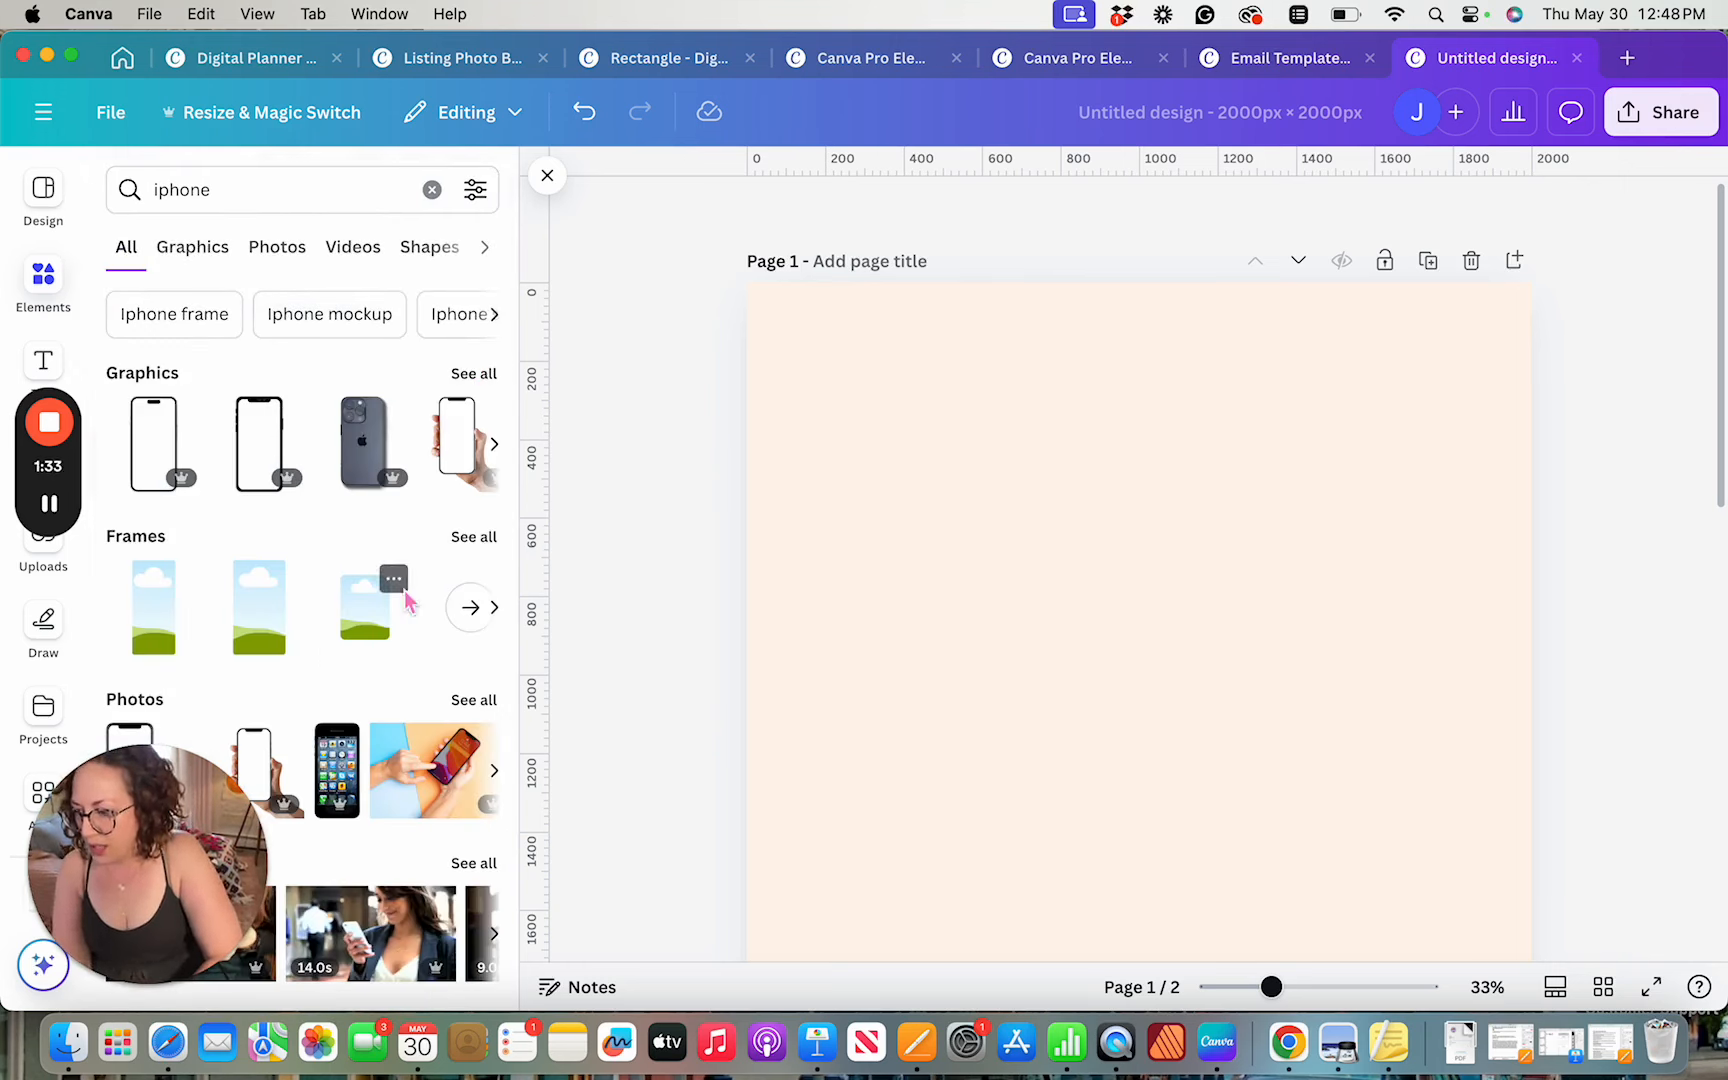
{"action": "left_click", "coordinate": [281, 252]}
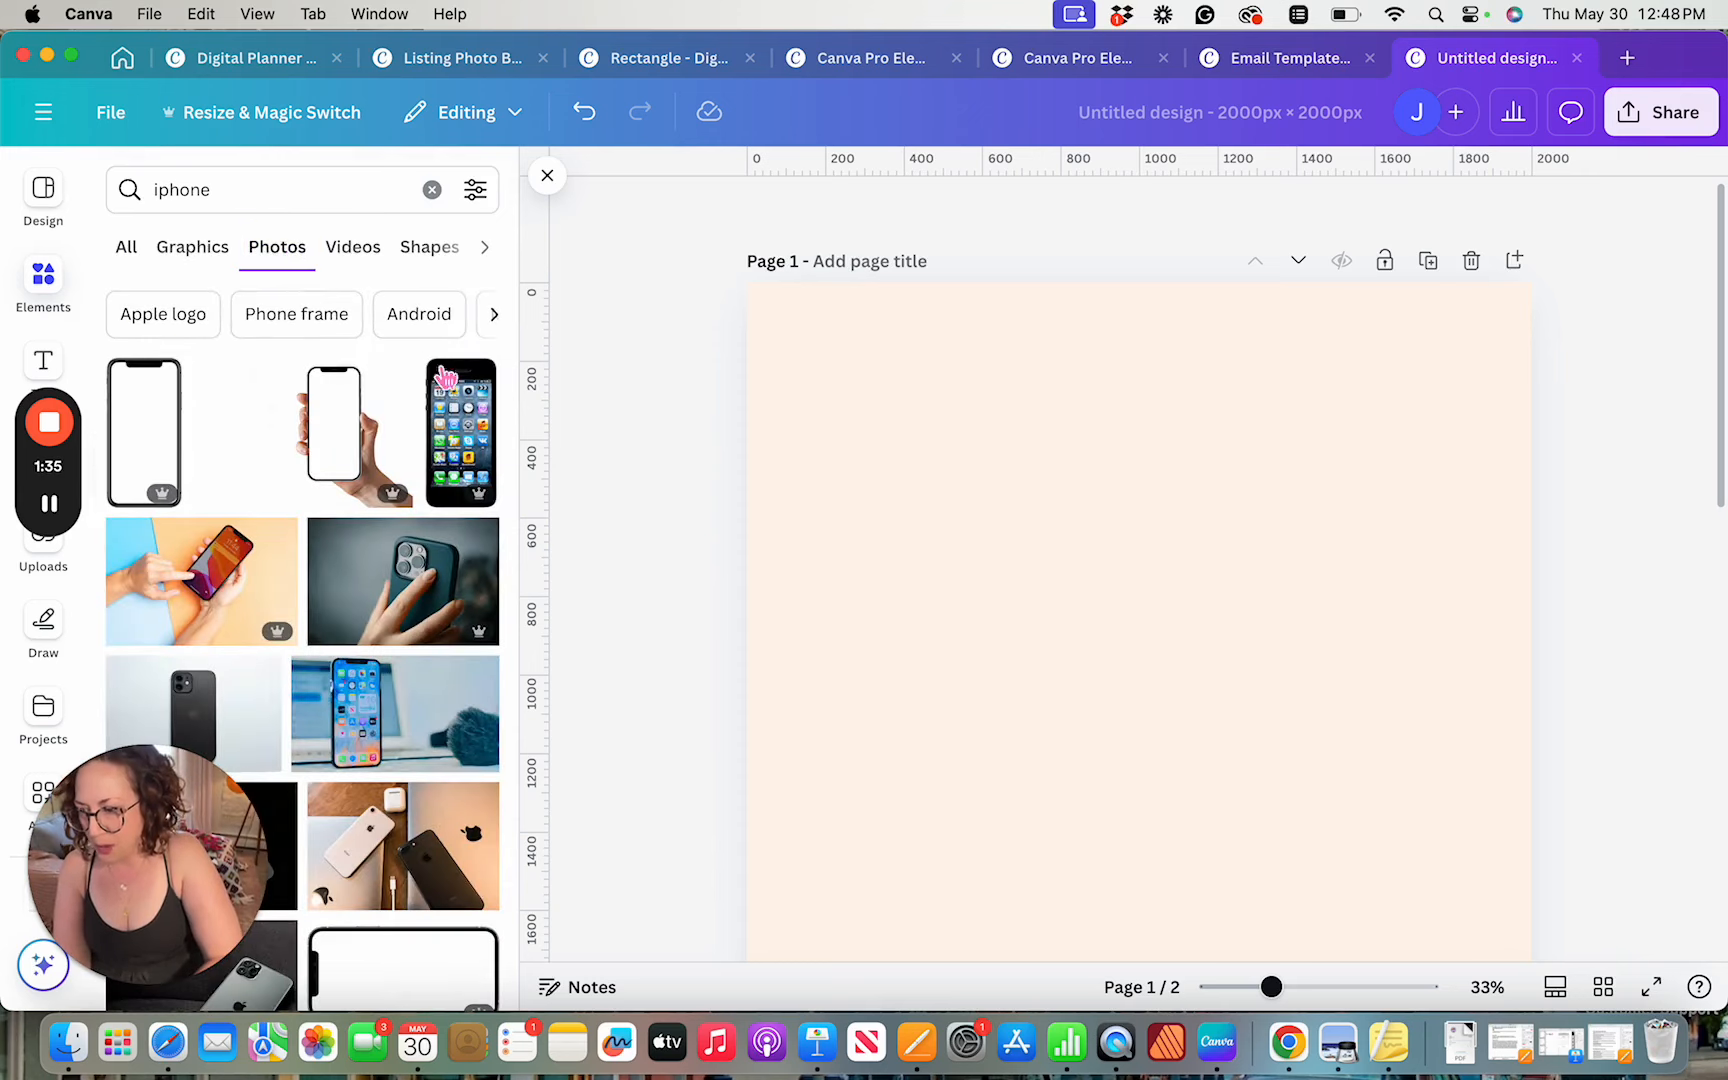
Try the photo of the tilted white iPhone with a black screen on page 1, and delete it again
{"action": "scroll", "coordinate": [330, 528], "scroll_direction": "down", "scroll_amount": 2}
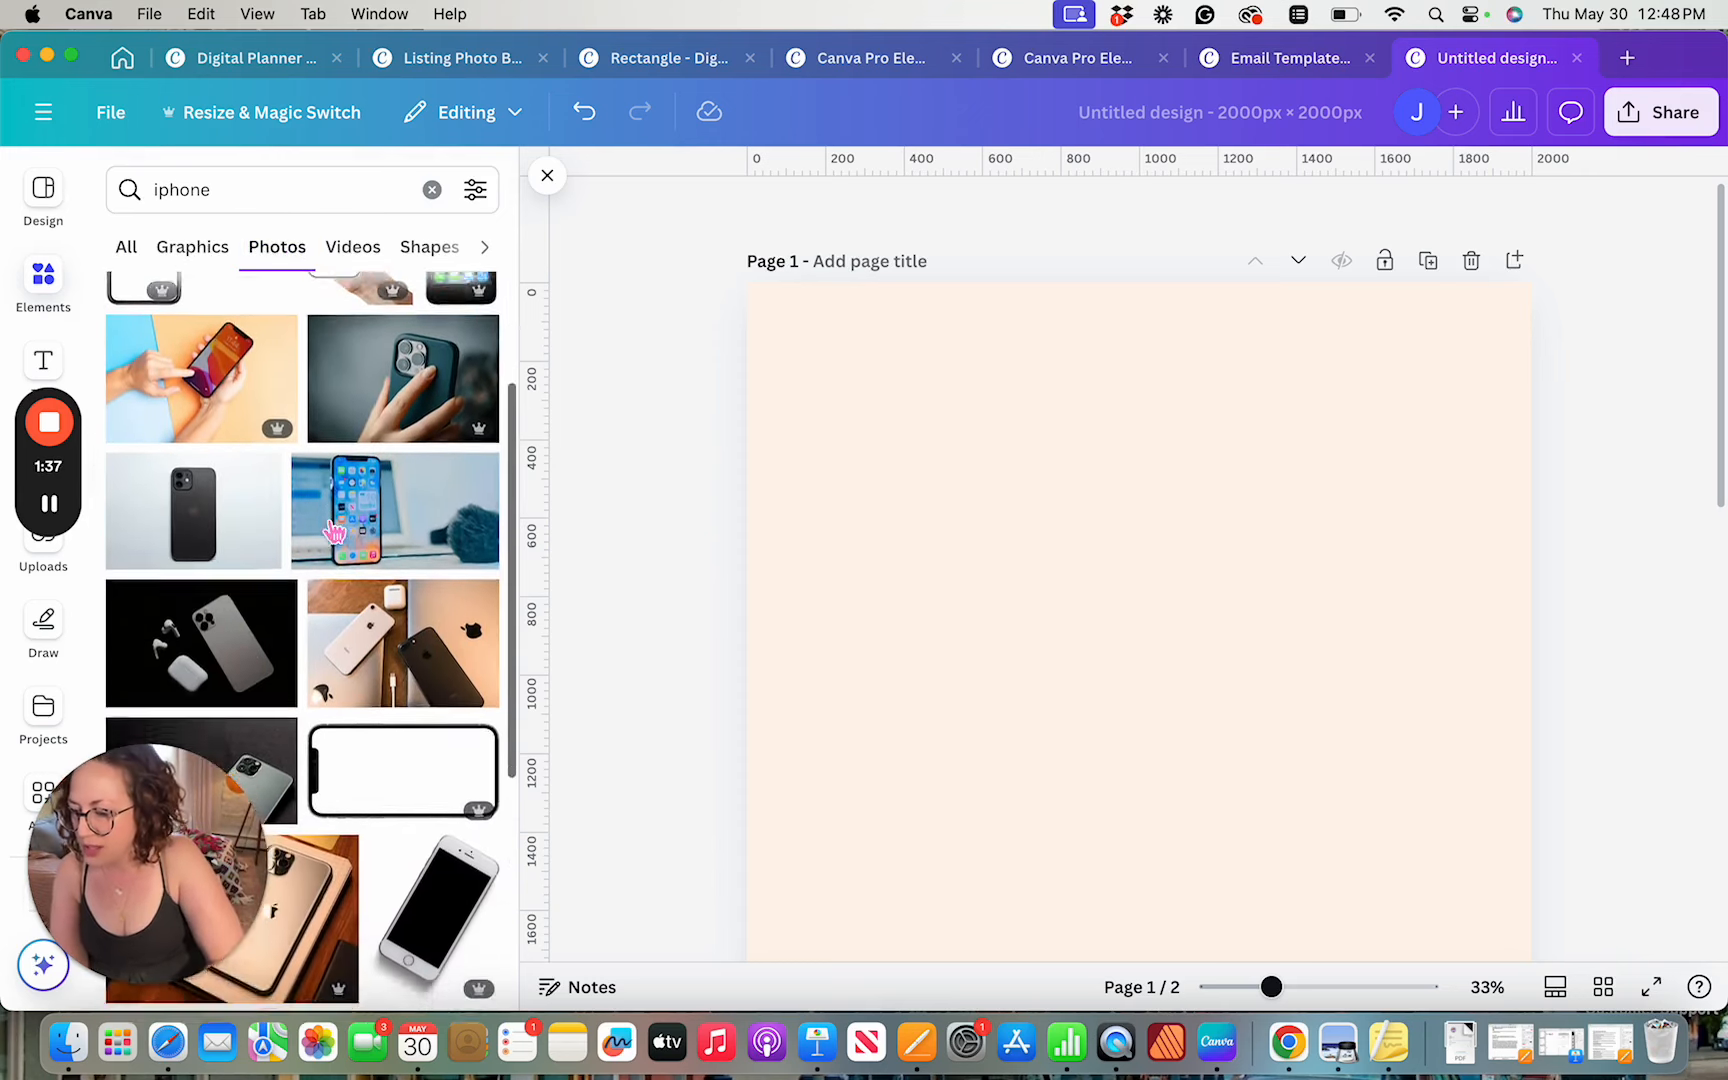
{"action": "scroll", "coordinate": [335, 530], "scroll_direction": "down", "scroll_amount": 4}
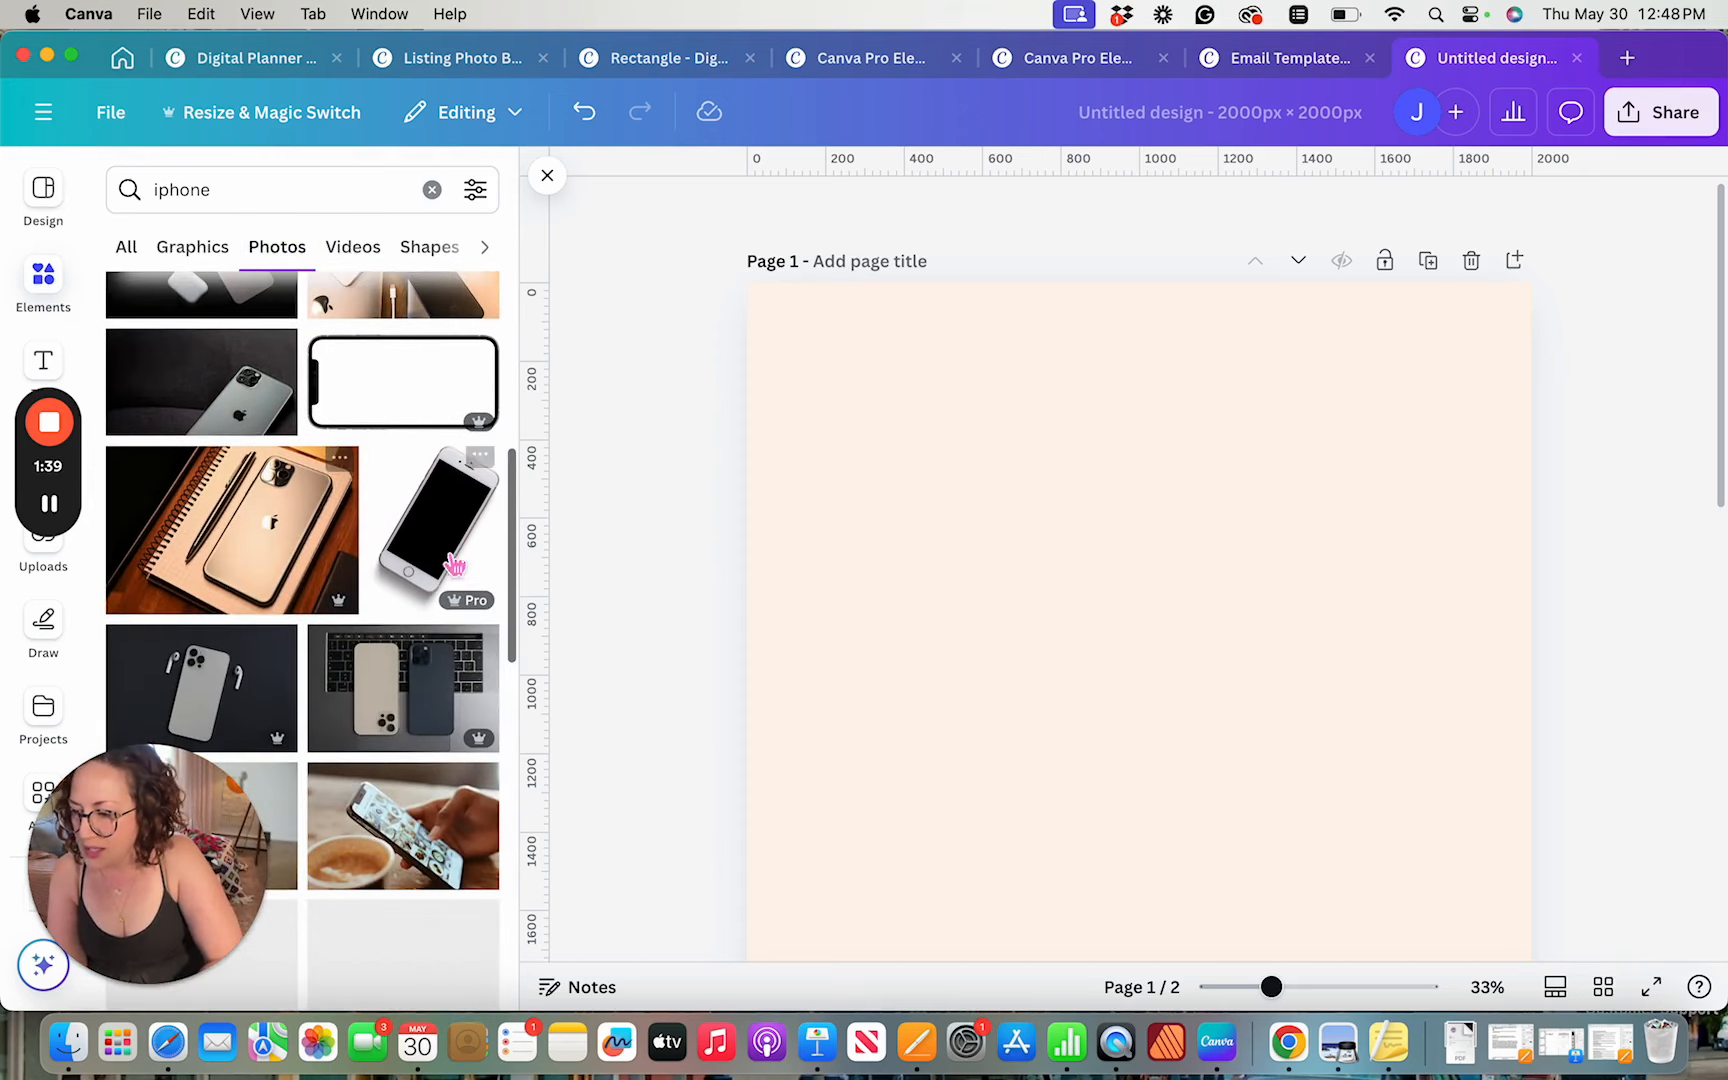
{"action": "left_click", "coordinate": [445, 545]}
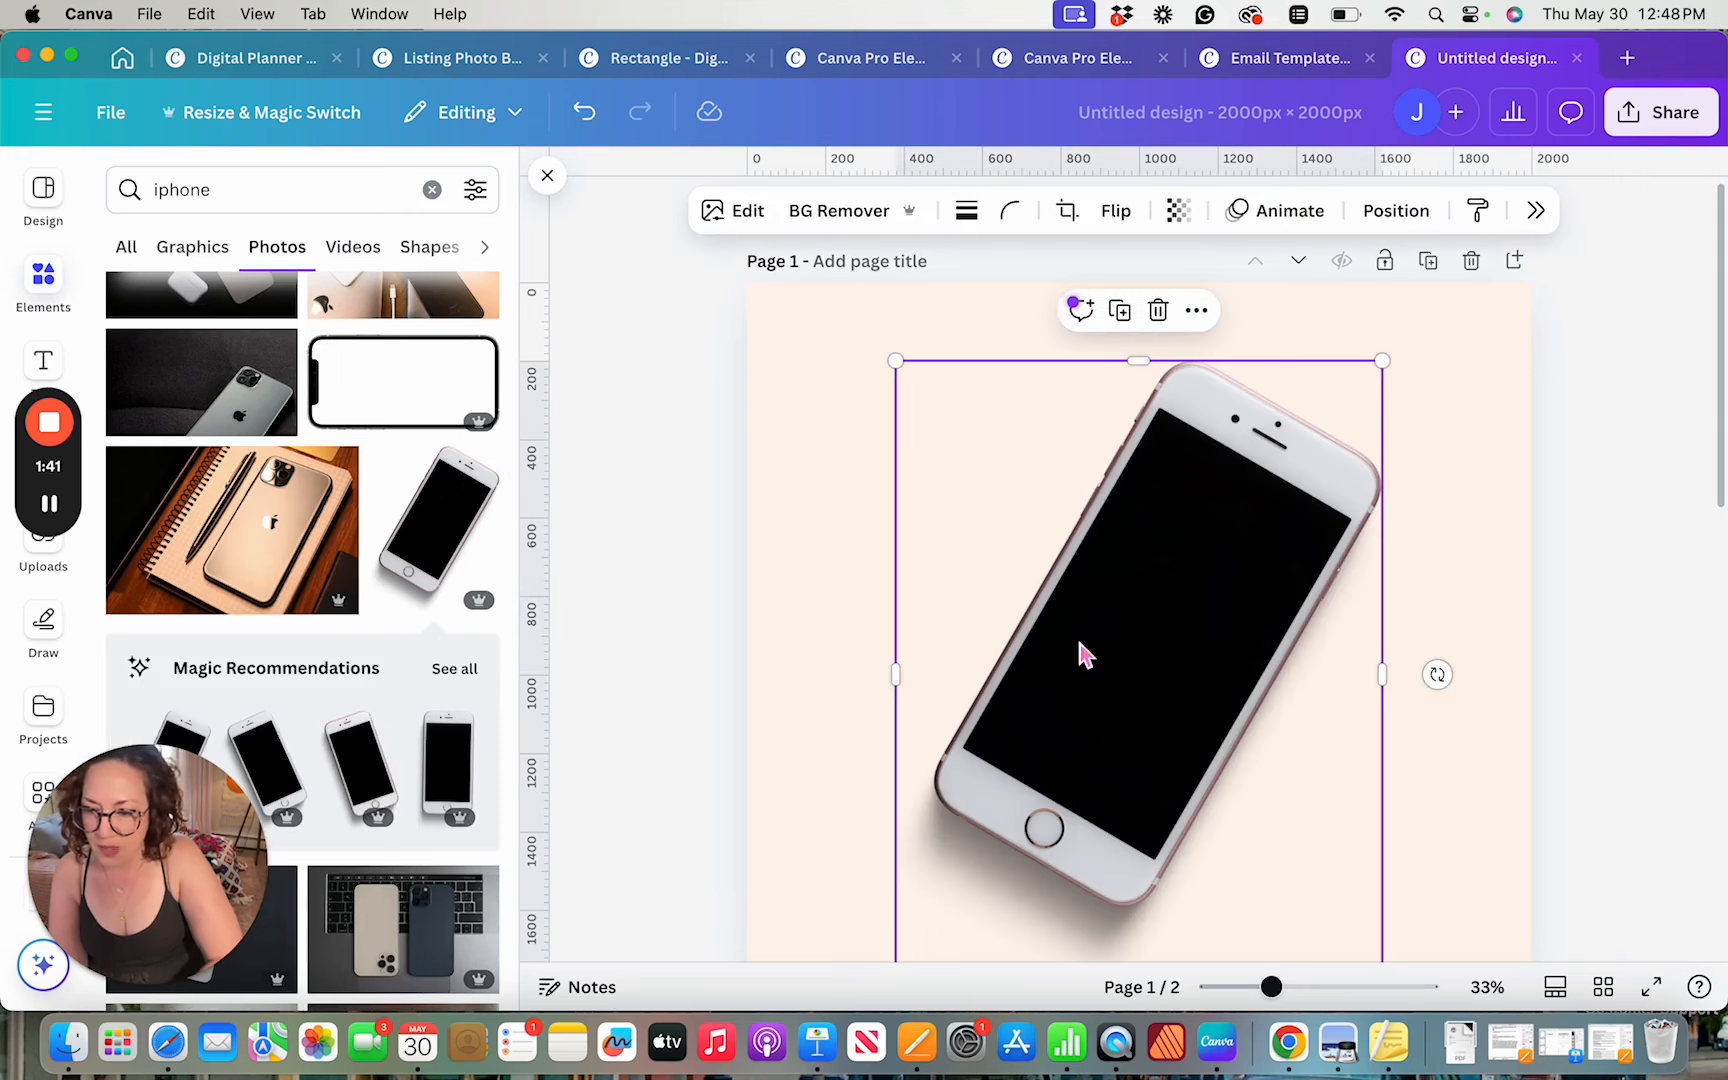
{"action": "left_click", "coordinate": [1434, 730]}
{"action": "scroll", "coordinate": [1437, 735], "scroll_direction": "down", "scroll_amount": 1}
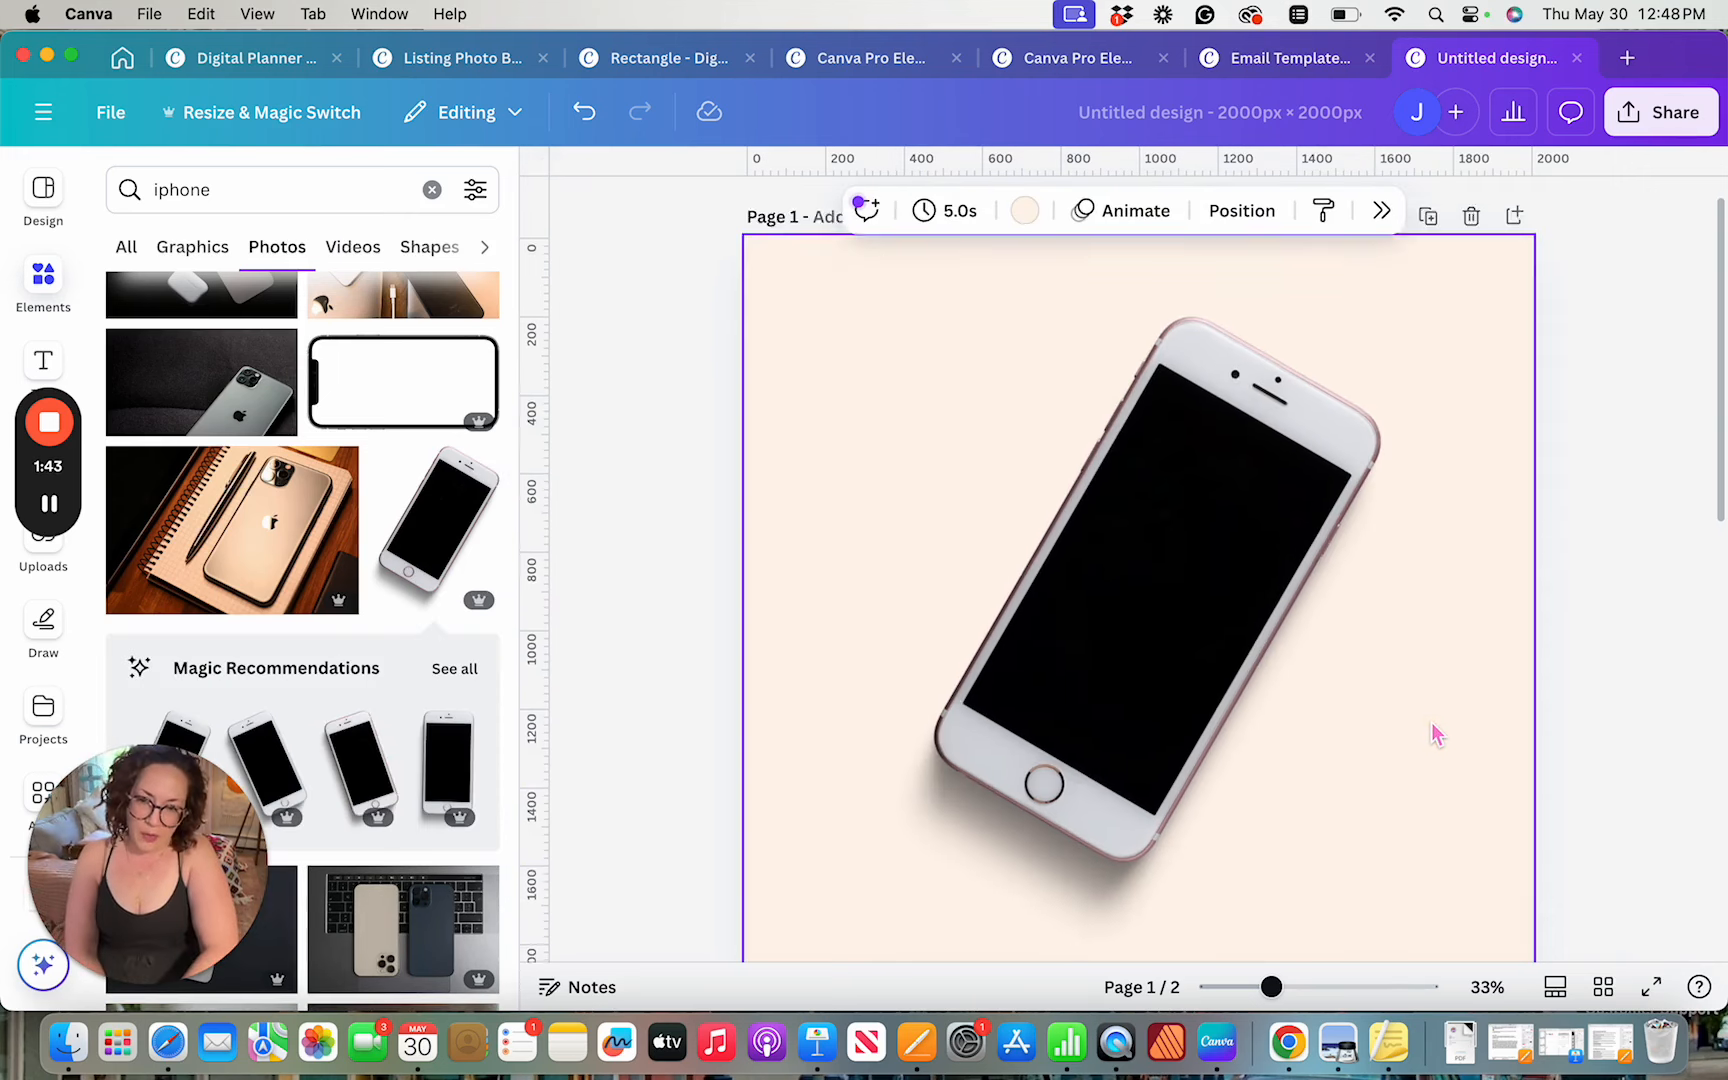
{"action": "scroll", "coordinate": [1437, 735], "scroll_direction": "down", "scroll_amount": 1}
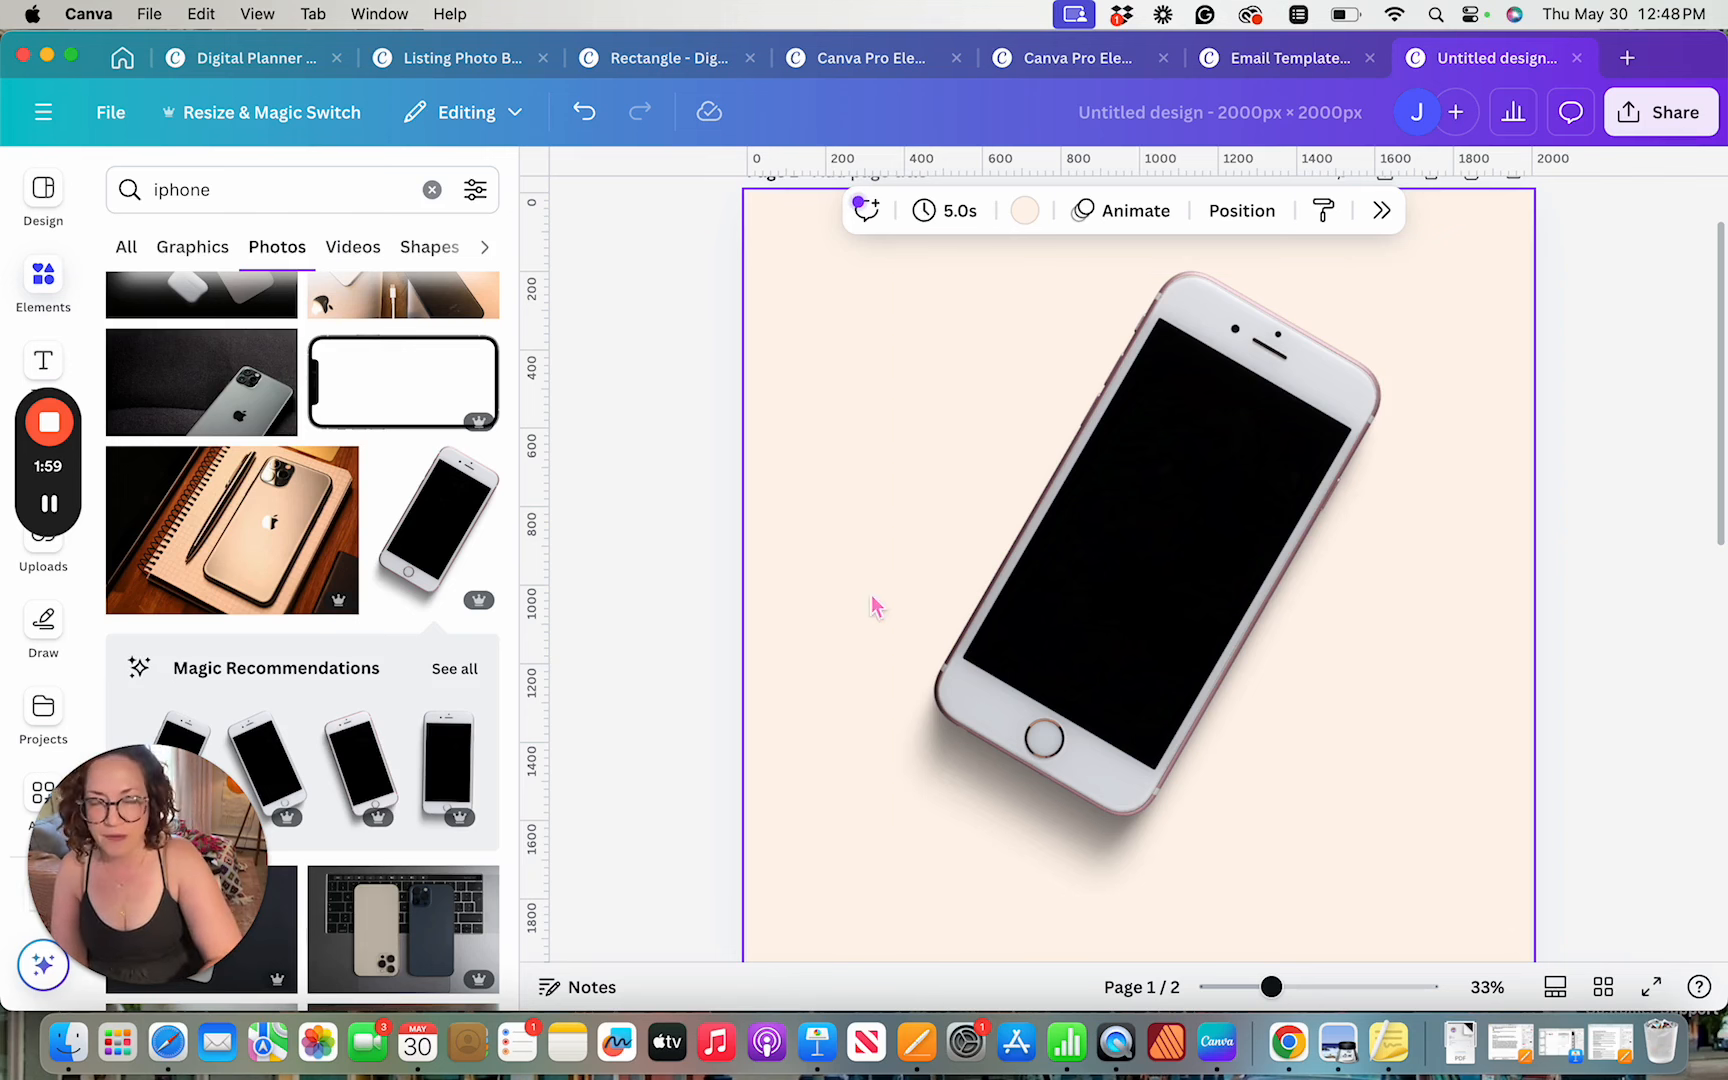
{"action": "left_click", "coordinate": [1257, 594]}
{"action": "key", "text": "Delete"}
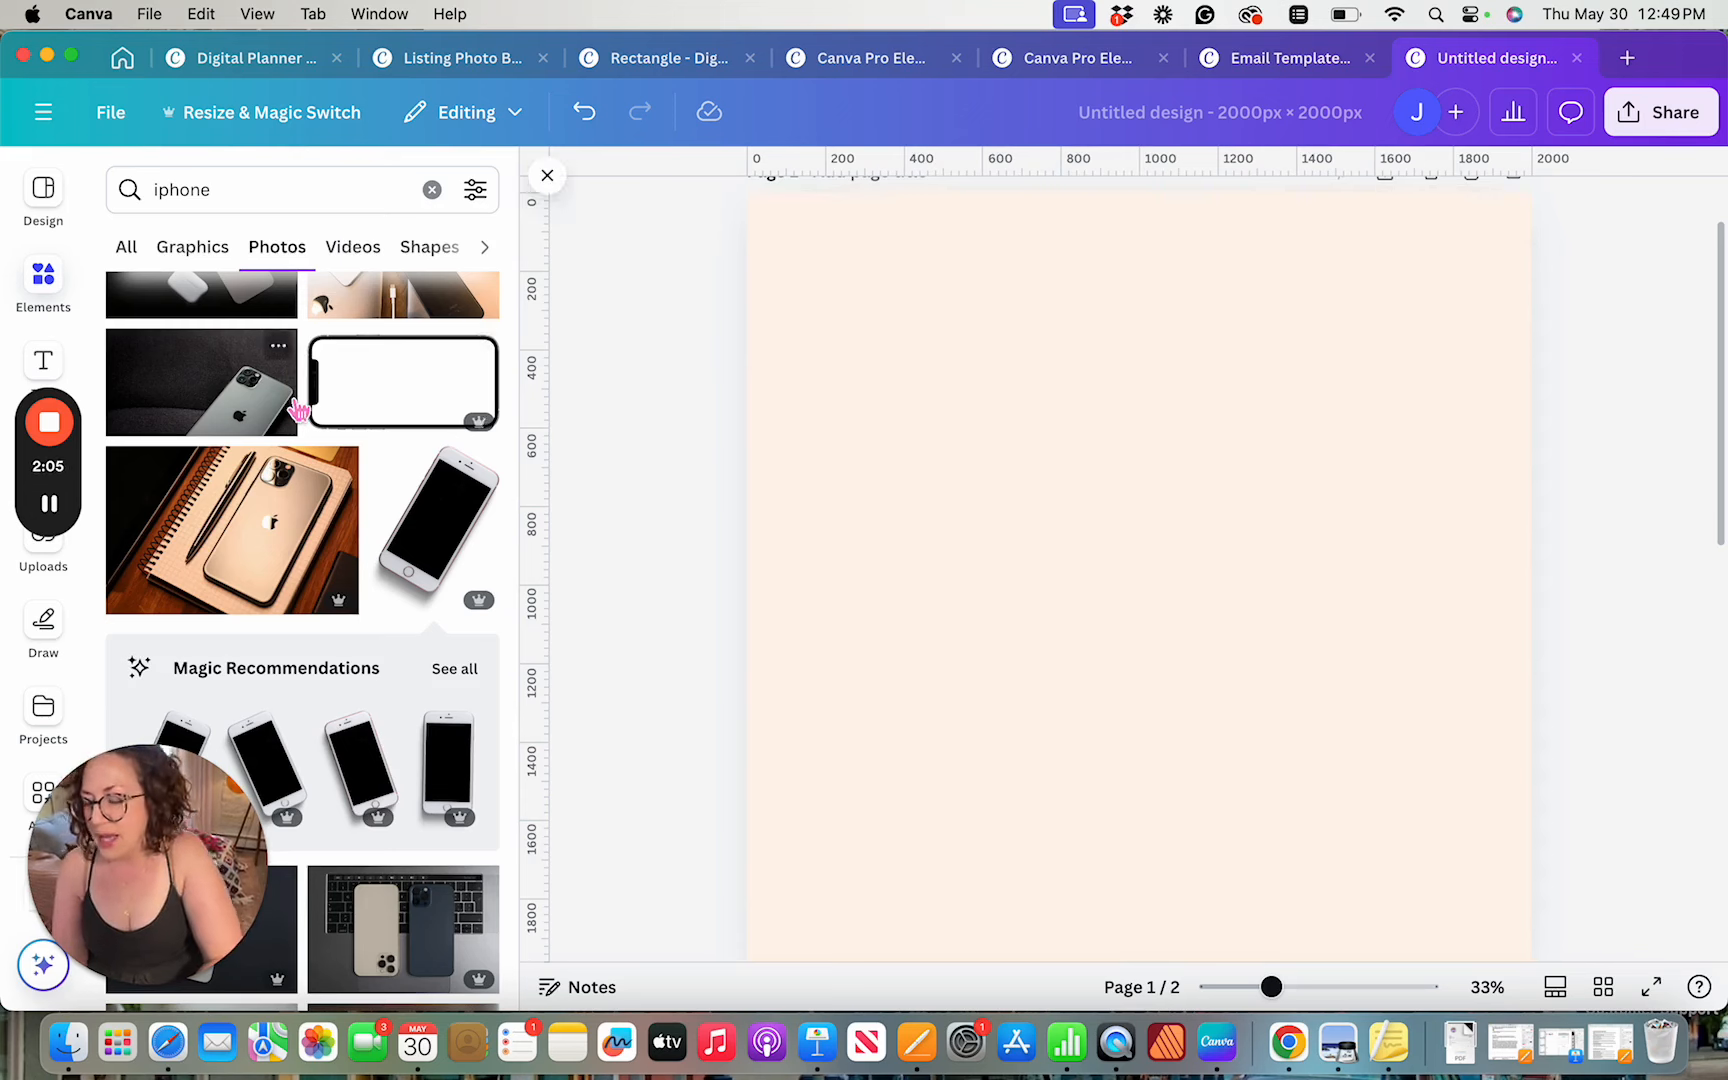
Search the photo elements for "green iphone"
{"action": "scroll", "coordinate": [299, 410], "scroll_direction": "up", "scroll_amount": 15}
{"action": "left_click", "coordinate": [255, 196]}
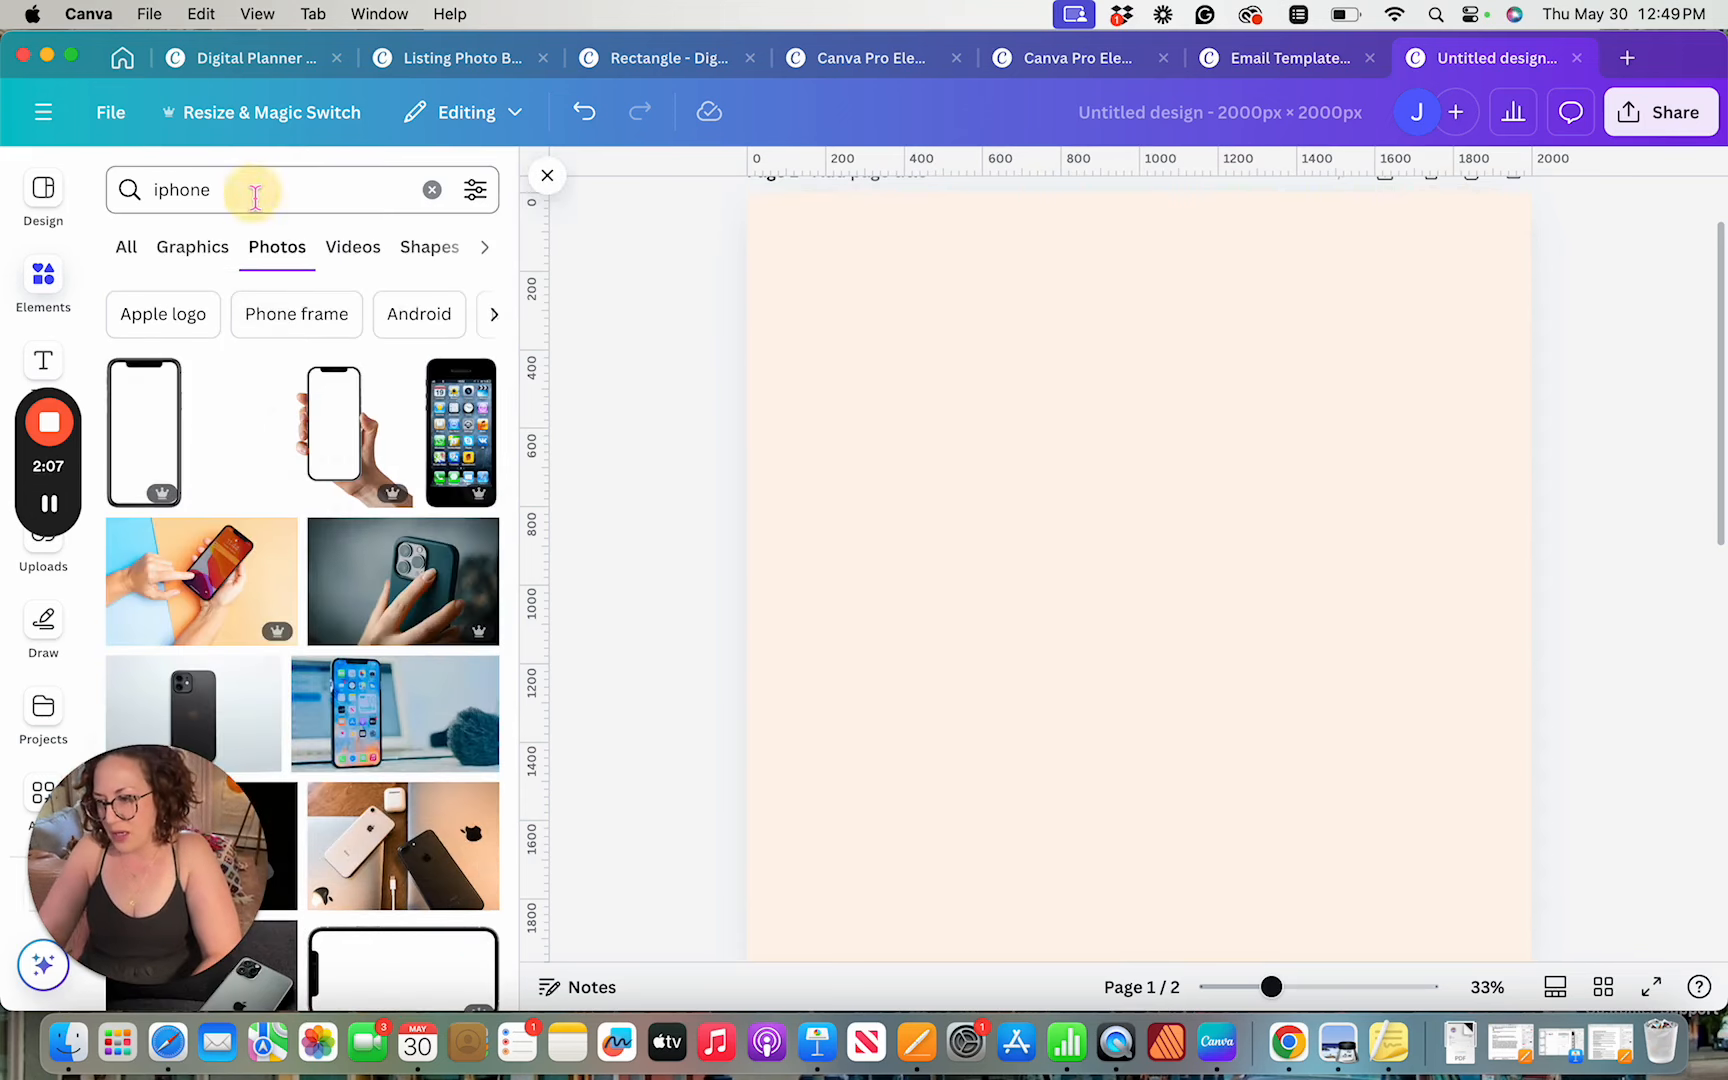
{"action": "double_click", "coordinate": [255, 196]}
{"action": "type", "text": "green "}
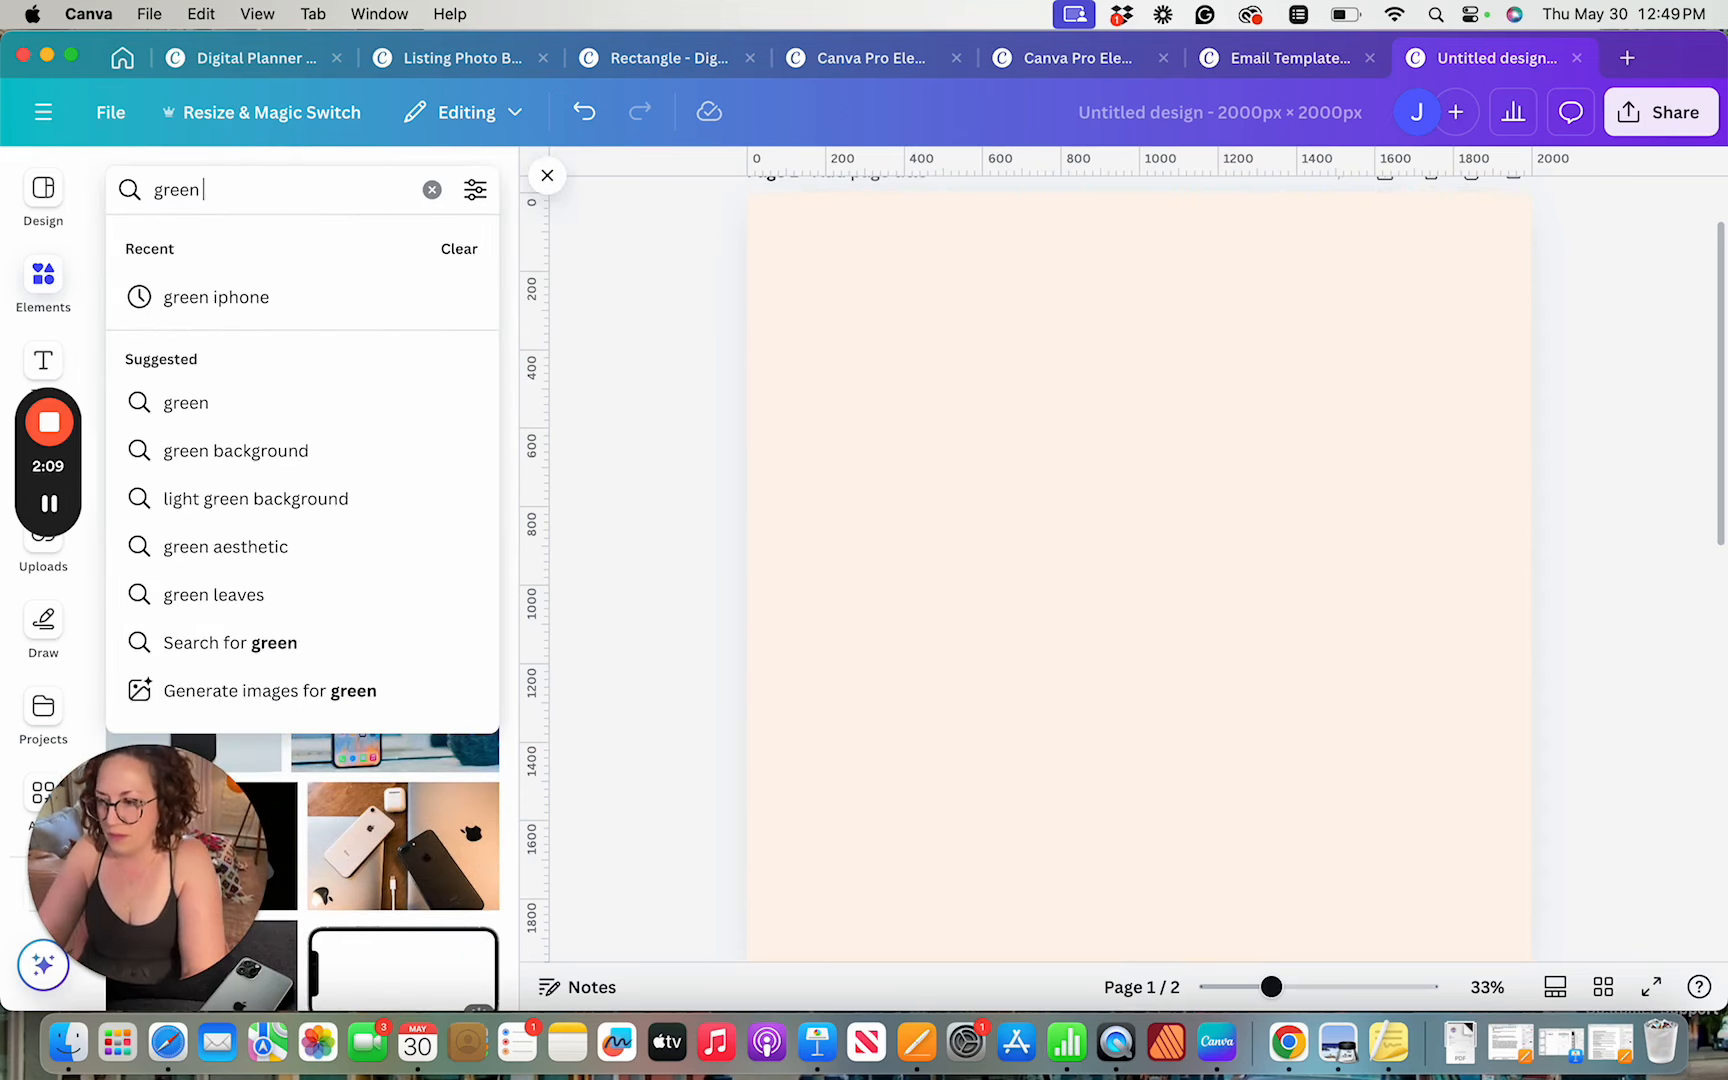
{"action": "type", "text": "iphone"}
{"action": "key", "text": "Return"}
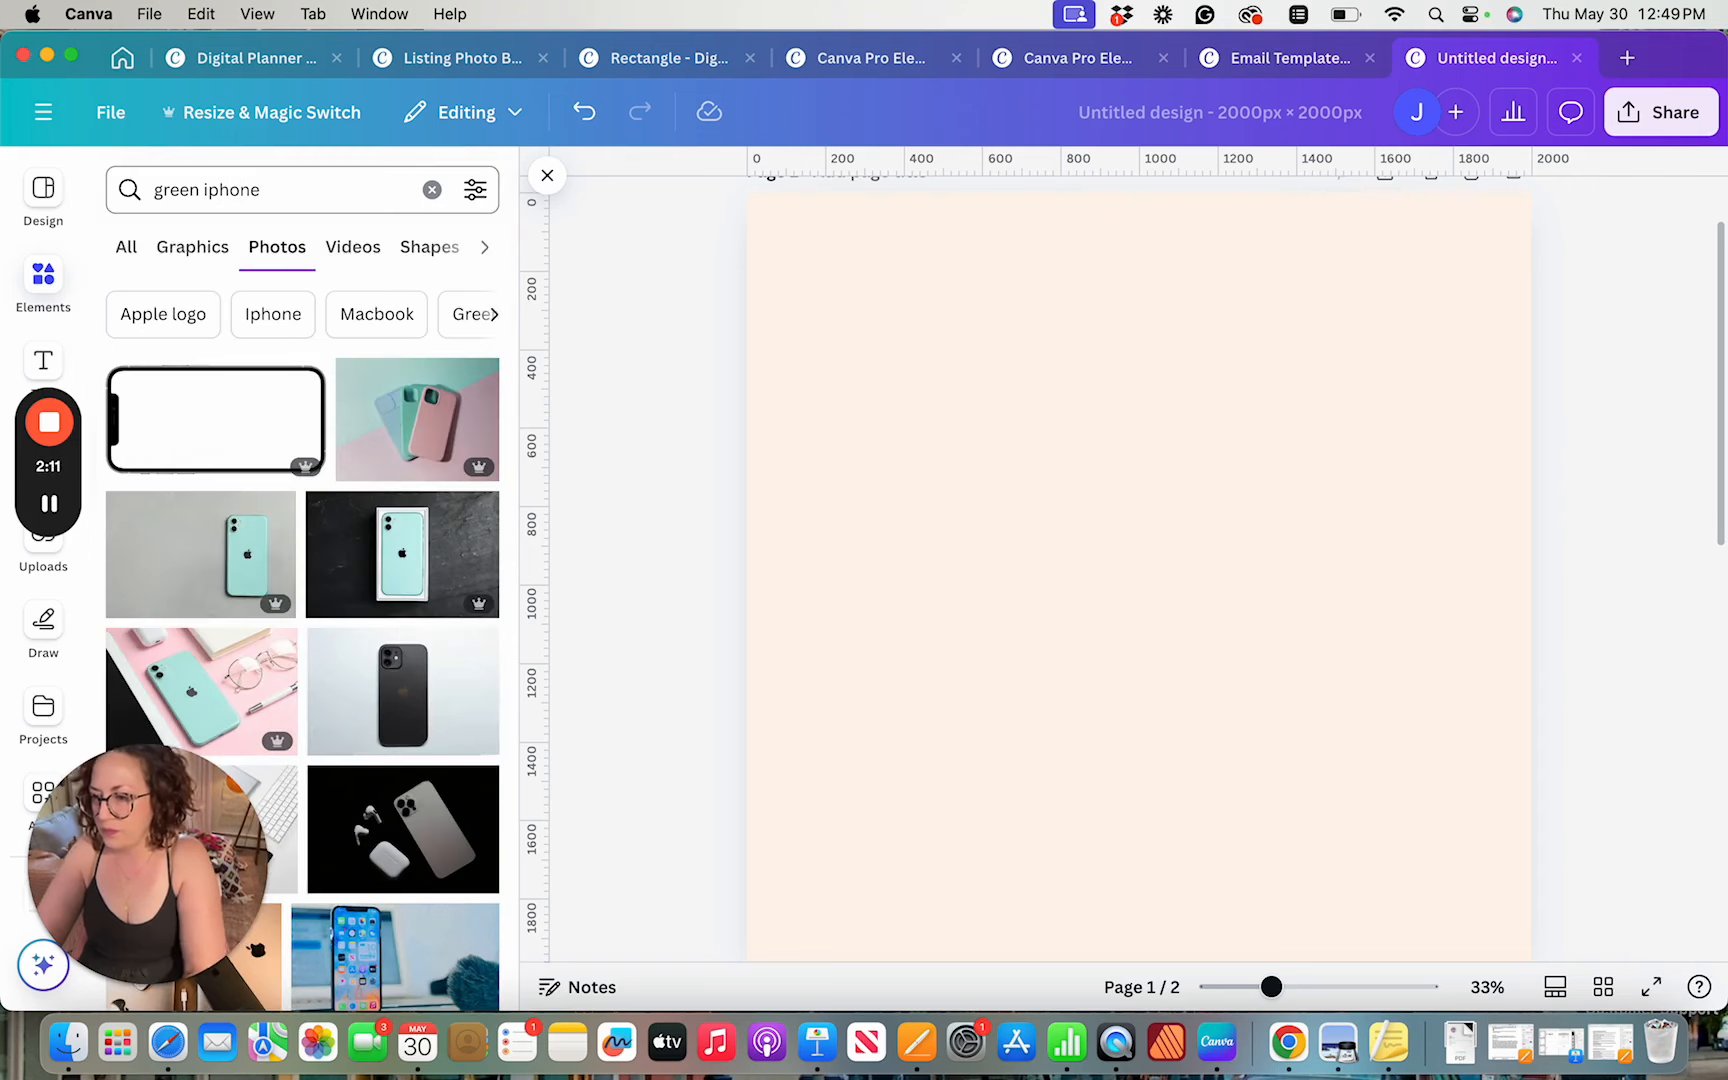
Add the photo of the mint green iPhone on a gray background and shrink it into the upper-left area of page 1
{"action": "scroll", "coordinate": [300, 560], "scroll_direction": "down", "scroll_amount": 2}
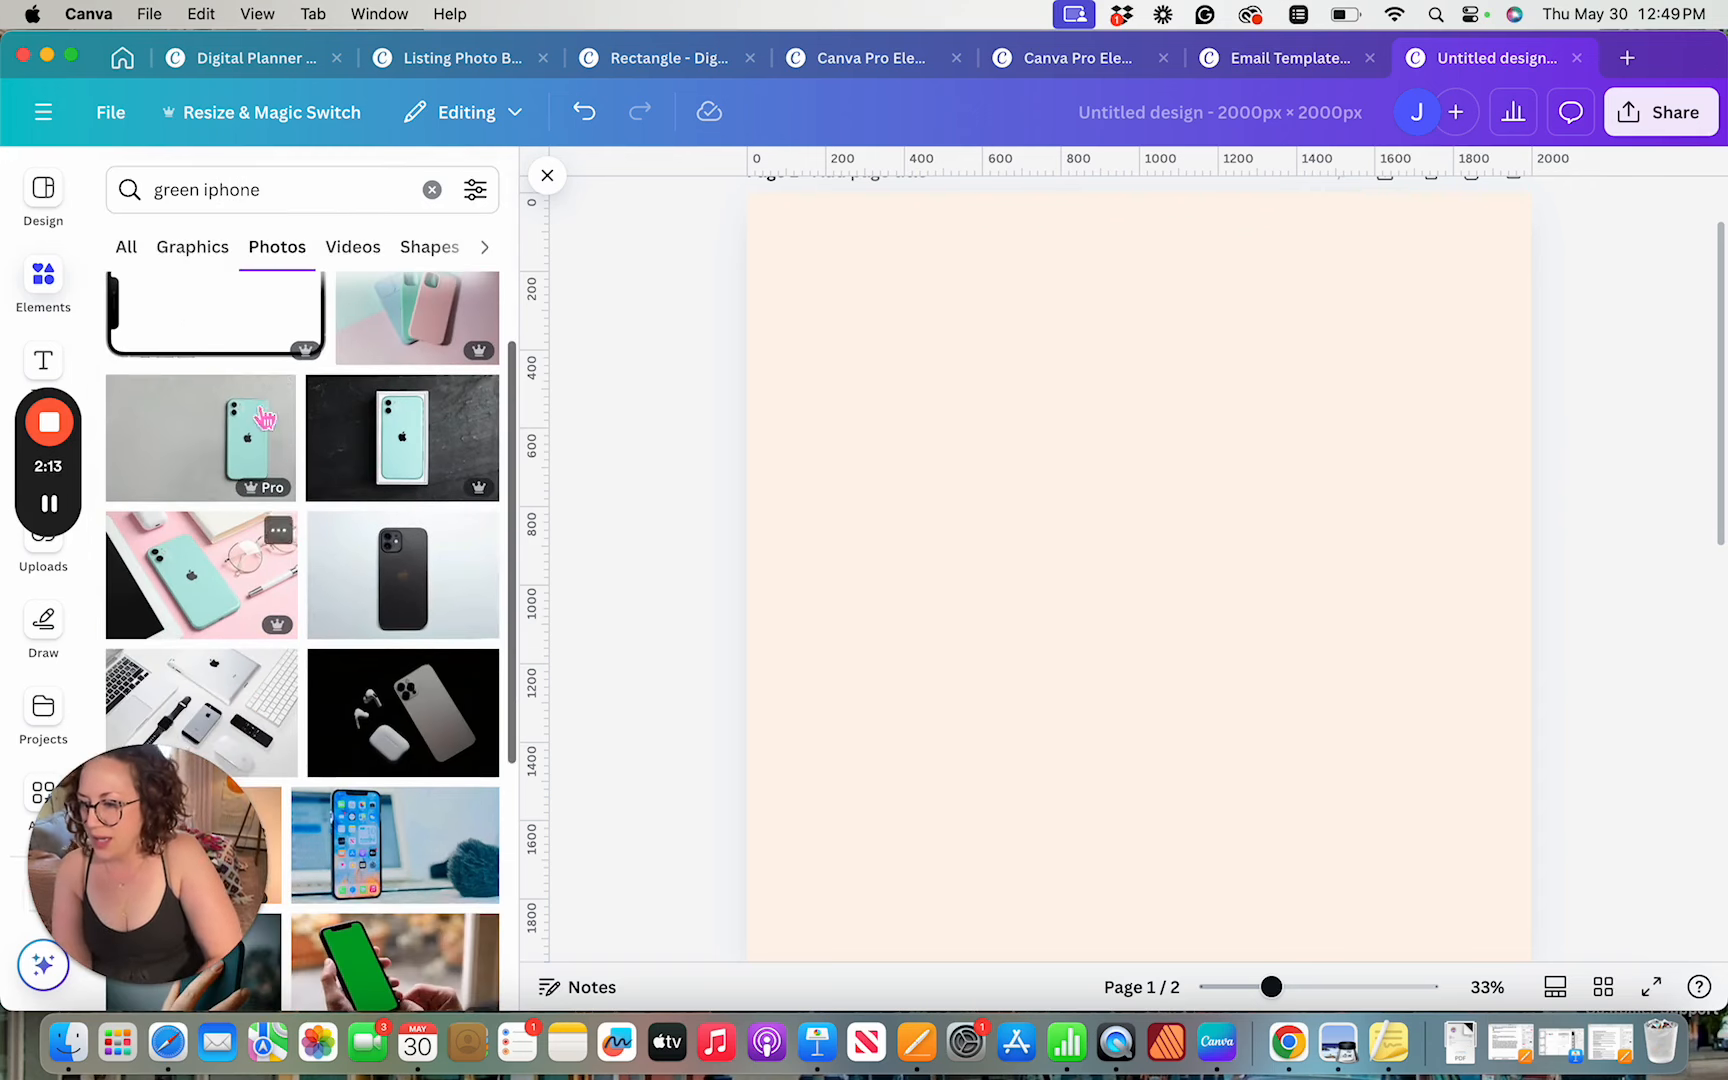
{"action": "left_click", "coordinate": [227, 459]}
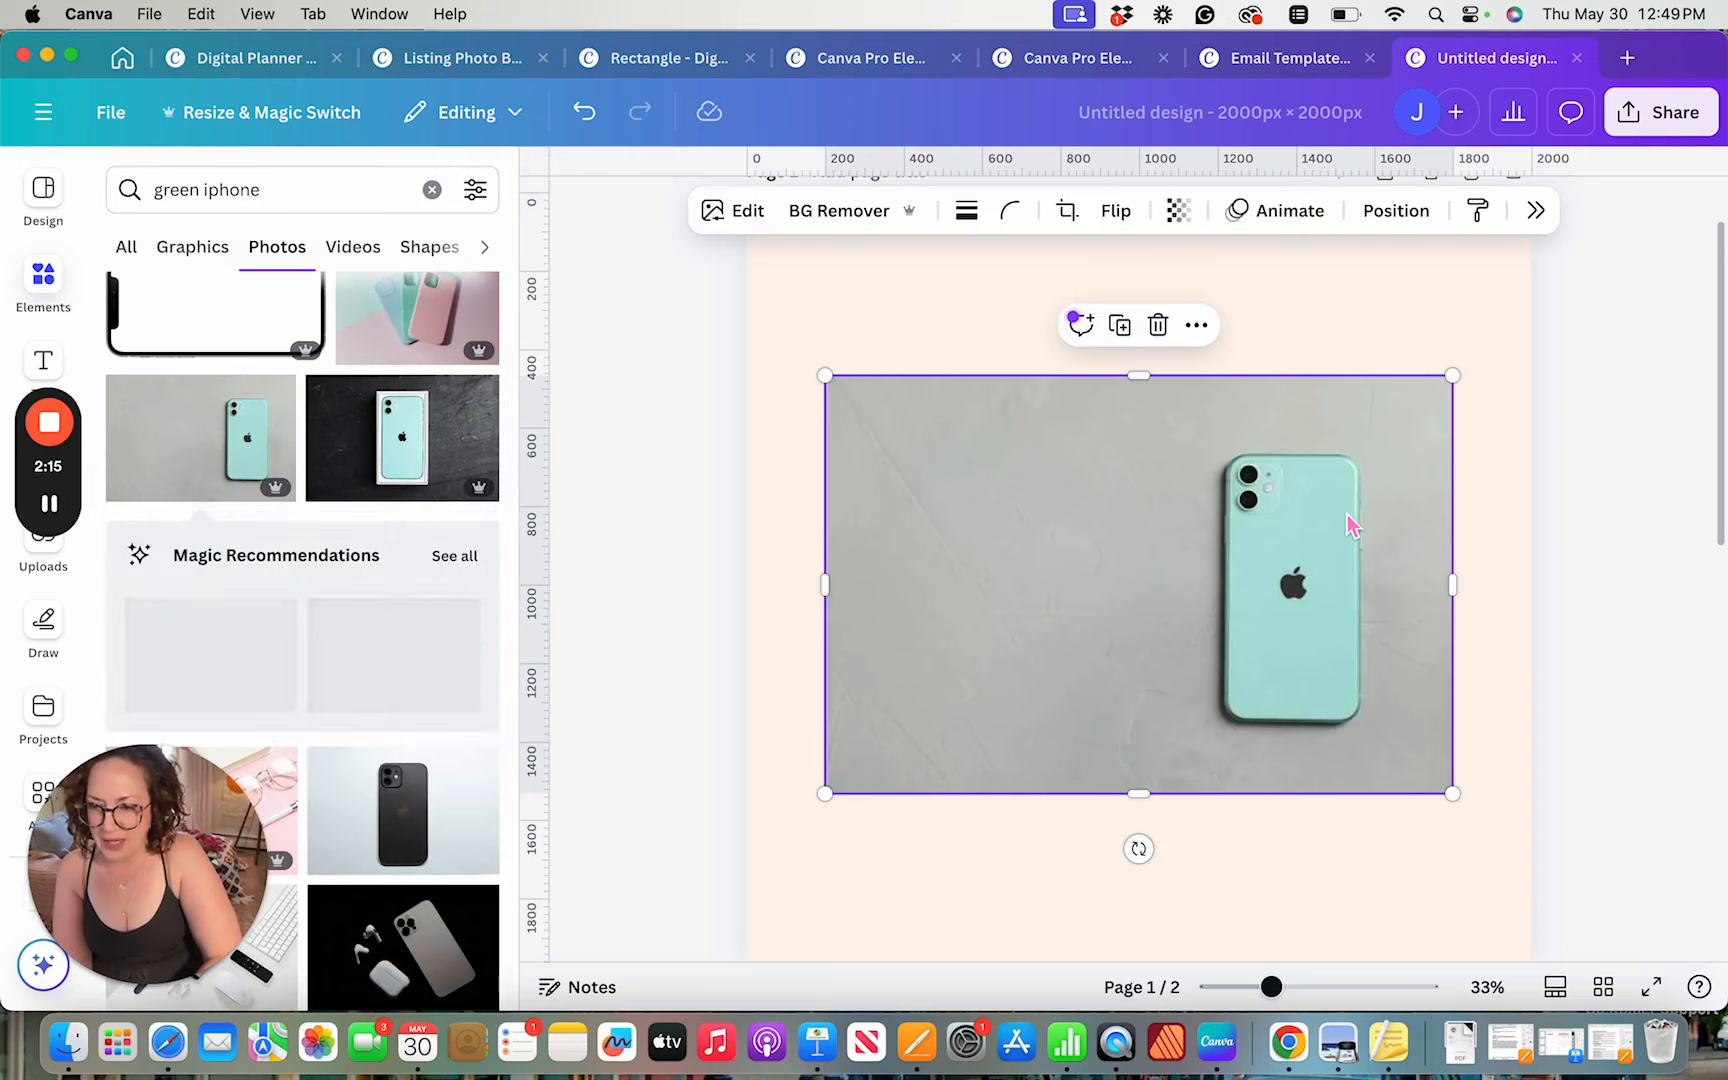
{"action": "scroll", "coordinate": [1350, 525], "scroll_direction": "up", "scroll_amount": 5}
{"action": "scroll", "coordinate": [1352, 525], "scroll_direction": "up", "scroll_amount": 2}
{"action": "scroll", "coordinate": [1352, 525], "scroll_direction": "down", "scroll_amount": 5}
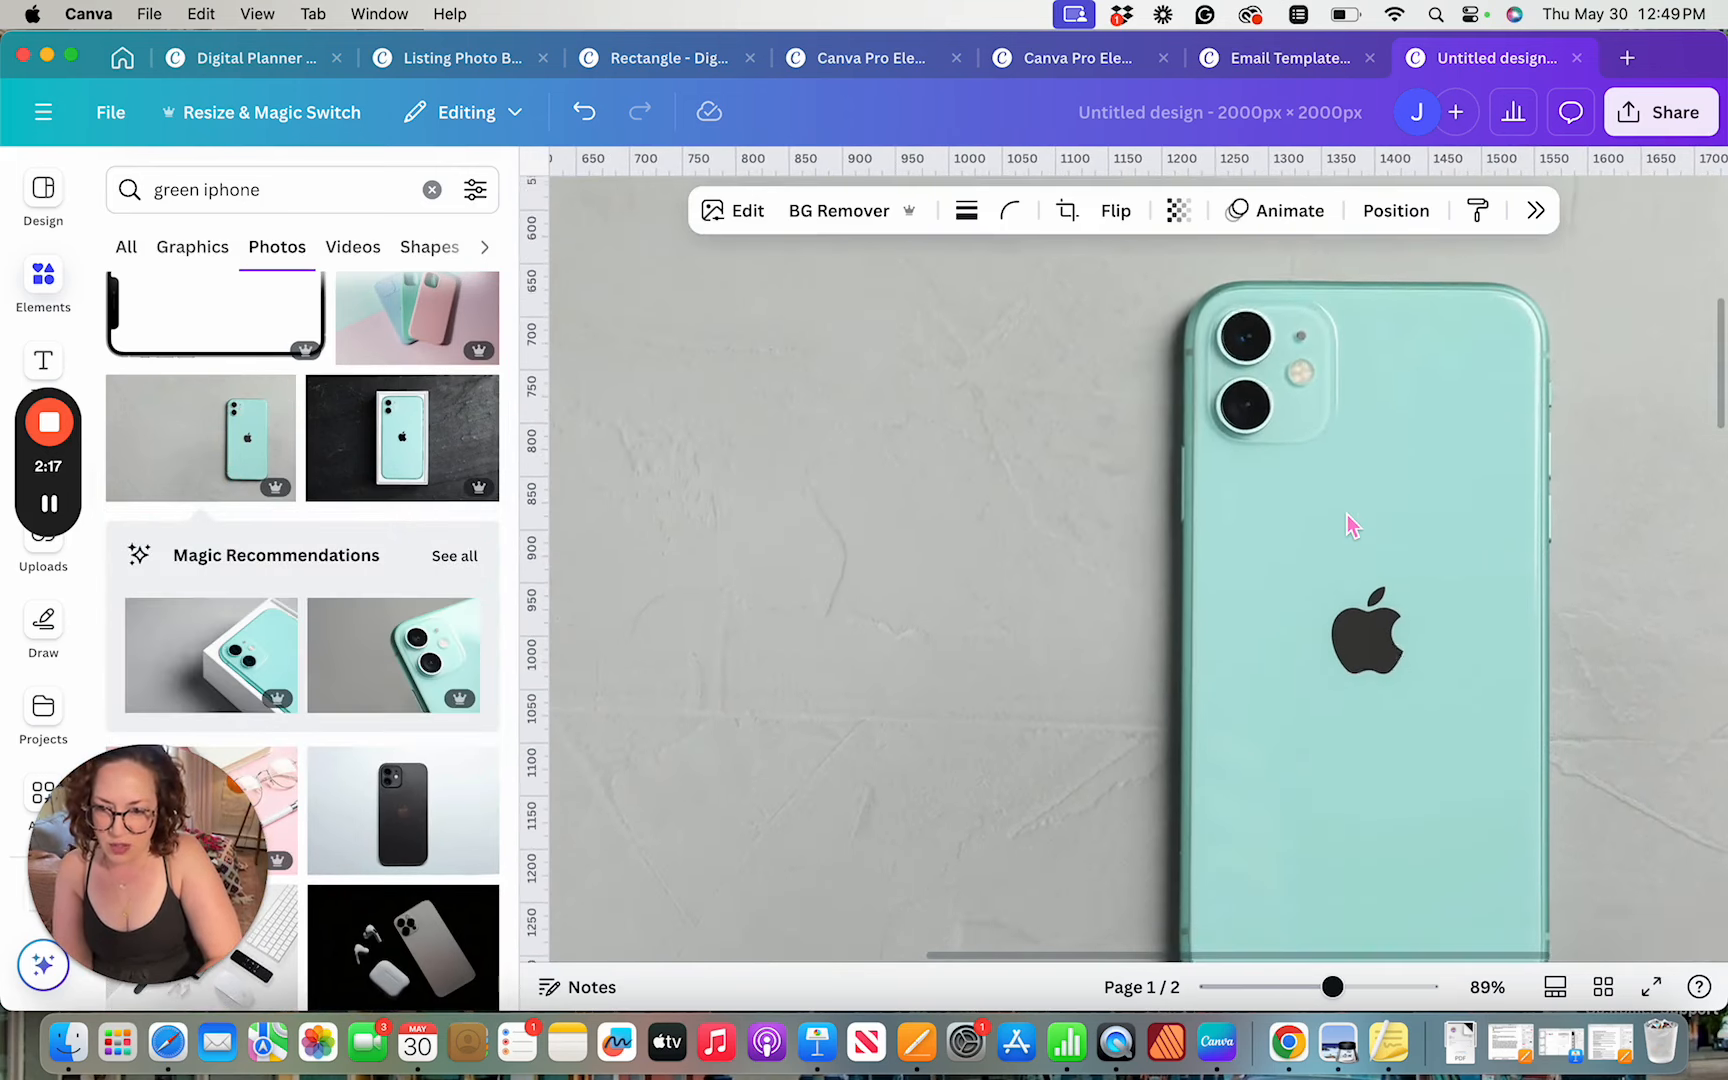
{"action": "scroll", "coordinate": [1352, 525], "scroll_direction": "down", "scroll_amount": 5}
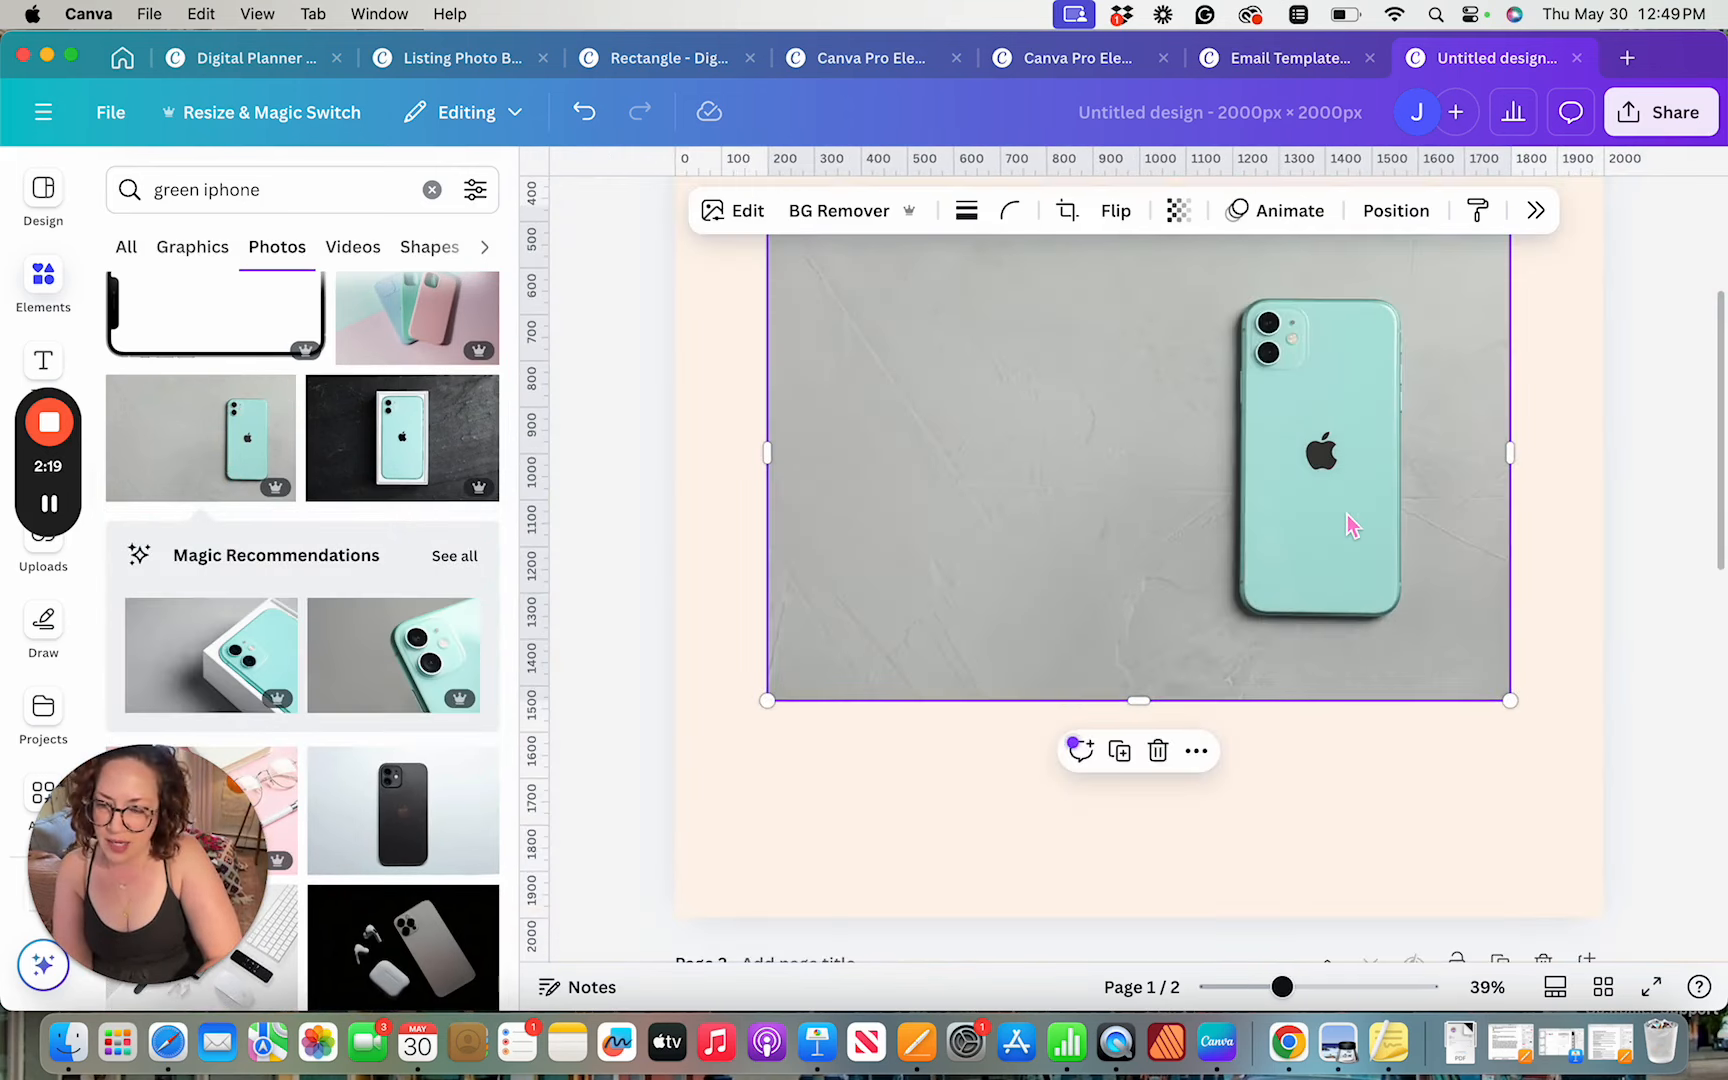
{"action": "scroll", "coordinate": [1352, 525], "scroll_direction": "up", "scroll_amount": 2}
{"action": "scroll", "coordinate": [1352, 525], "scroll_direction": "down", "scroll_amount": 4}
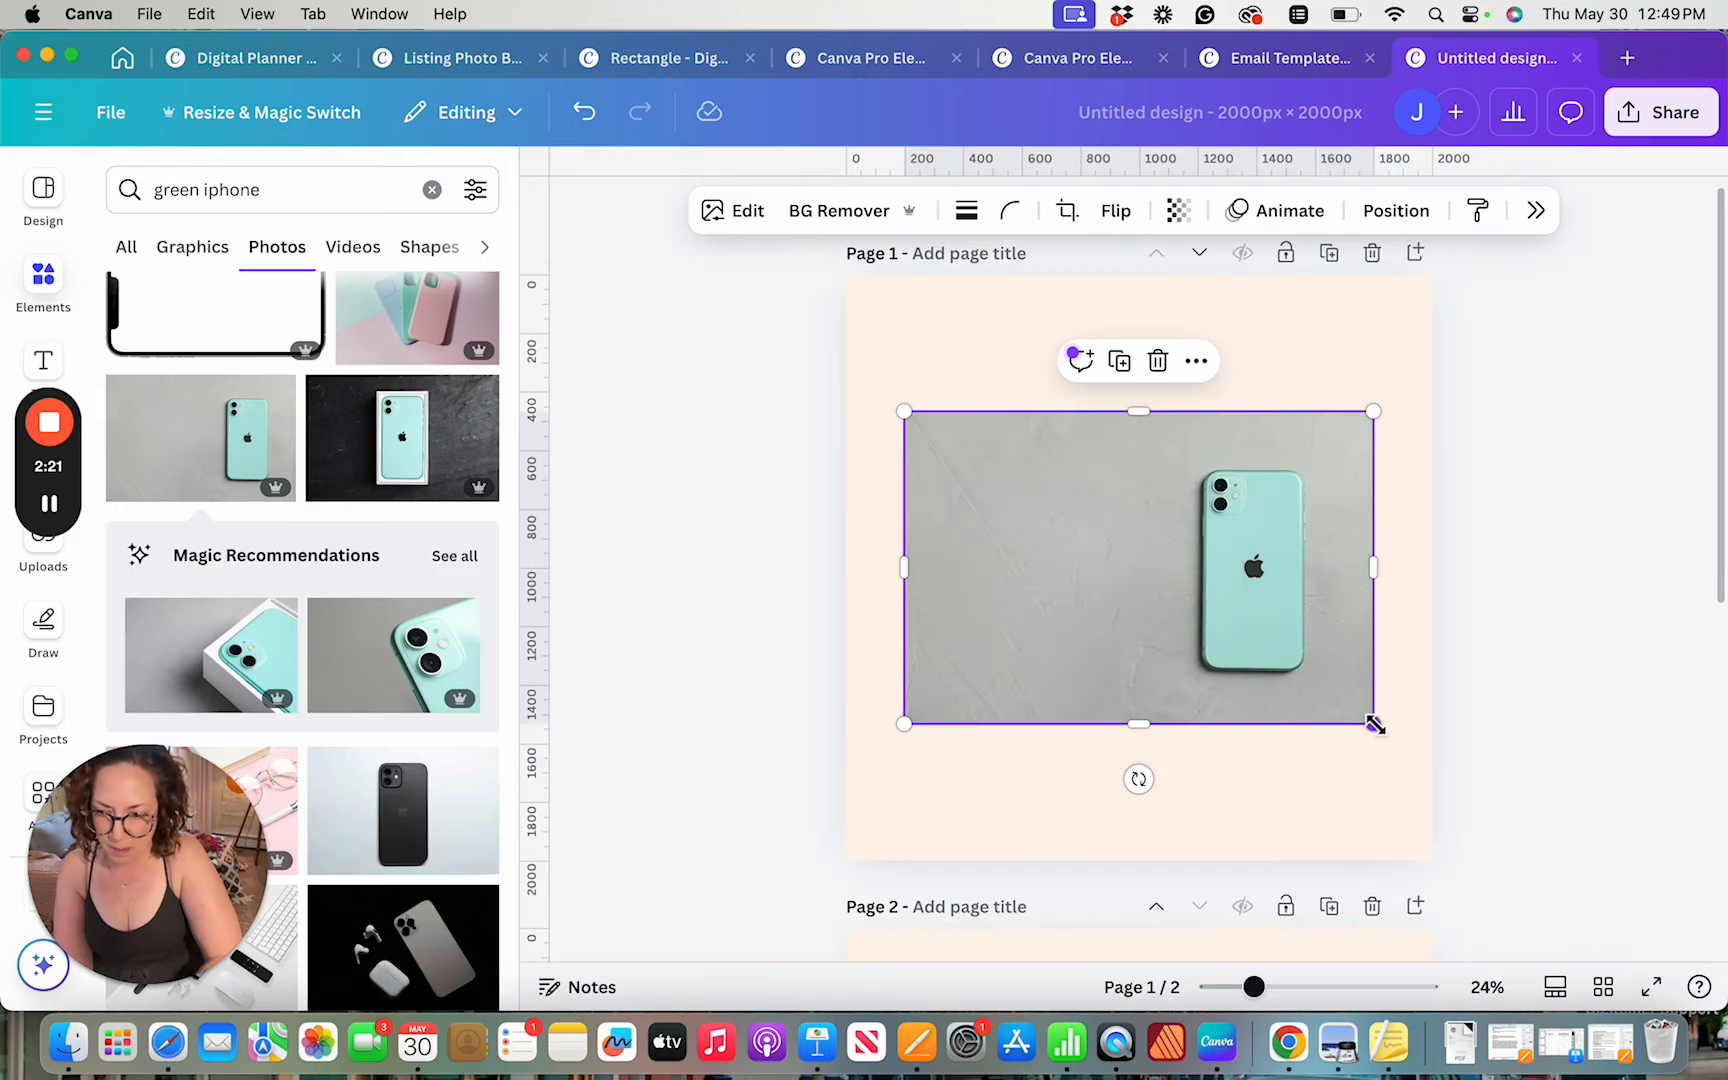
{"action": "left_click_drag", "start_coordinate": [1375, 724], "coordinate": [1142, 544]}
{"action": "left_click_drag", "start_coordinate": [1084, 480], "coordinate": [1072, 359]}
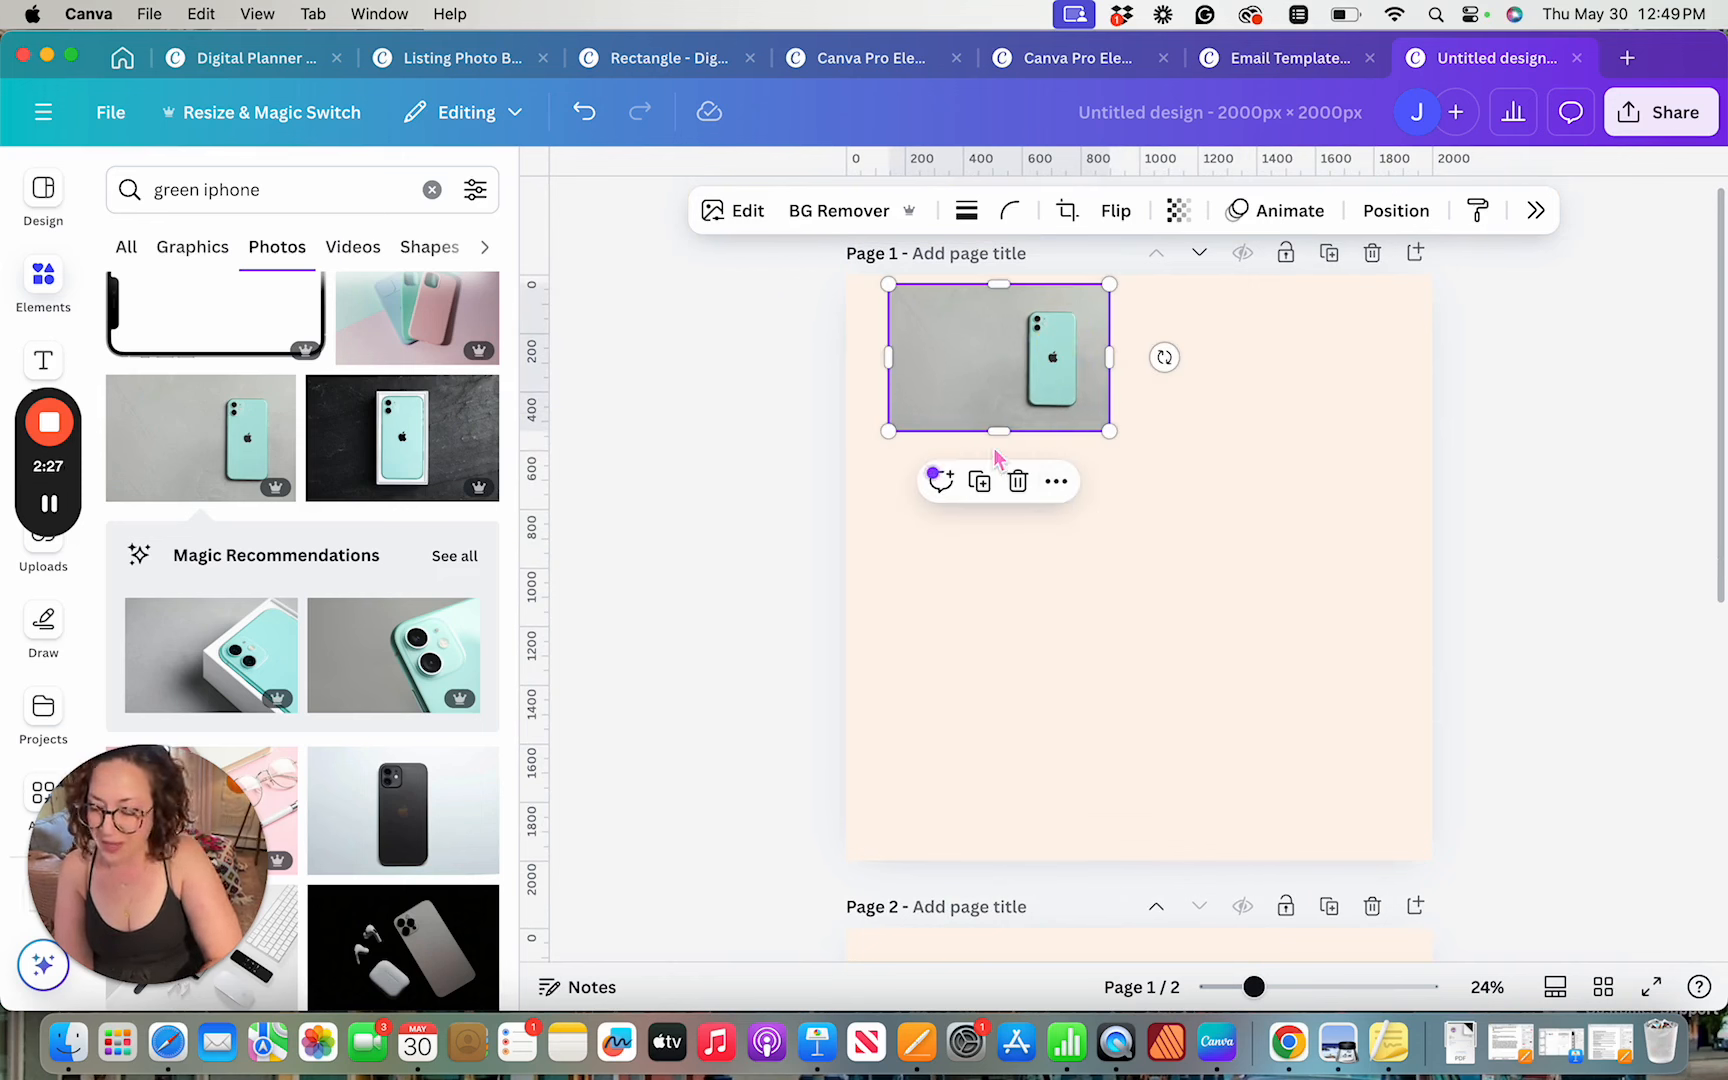
Duplicate the green iPhone photo below the original and enlarge the copy to about 1450 px wide
{"action": "key", "text": "super+c"}
{"action": "key", "text": "super+v"}
{"action": "left_click_drag", "start_coordinate": [988, 340], "coordinate": [1033, 556]}
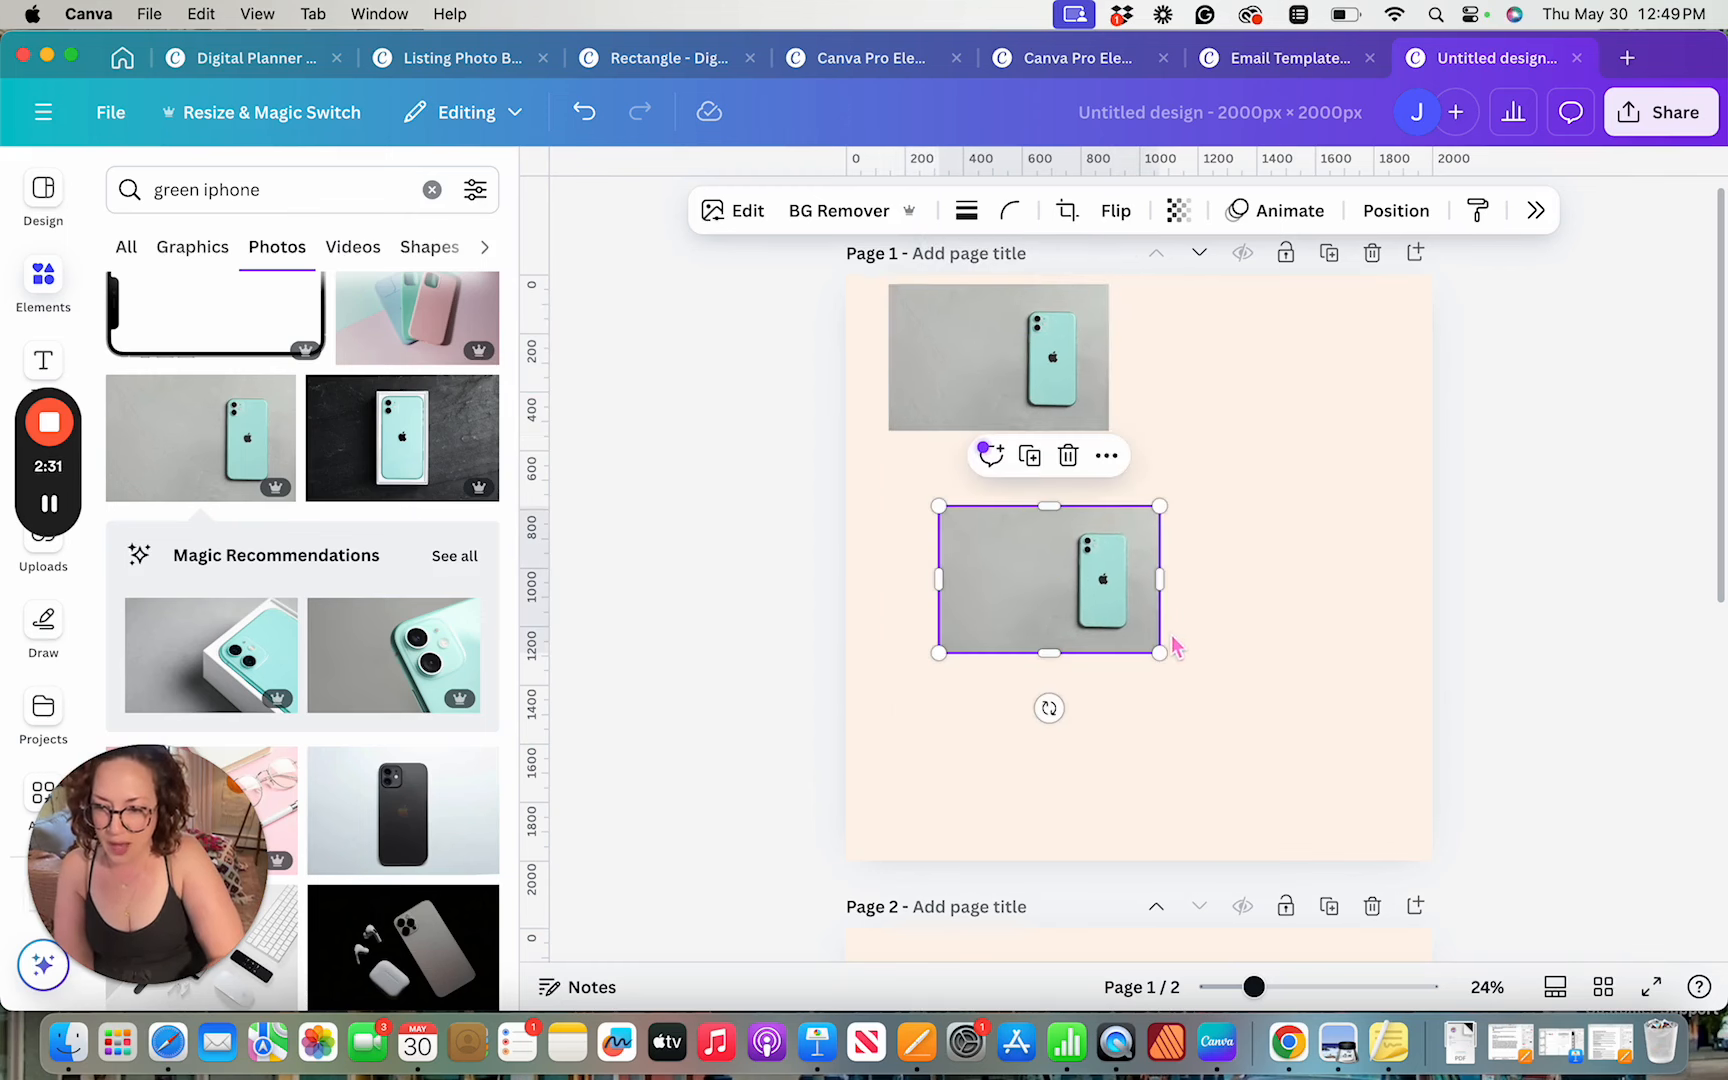
{"action": "left_click_drag", "start_coordinate": [1159, 654], "coordinate": [1353, 774]}
{"action": "left_click_drag", "start_coordinate": [938, 507], "coordinate": [910, 492]}
Remove the gray background from the enlarged green iPhone copy with BG Remover and check the cutout's edges
{"action": "scroll", "coordinate": [1232, 620], "scroll_direction": "up", "scroll_amount": 3}
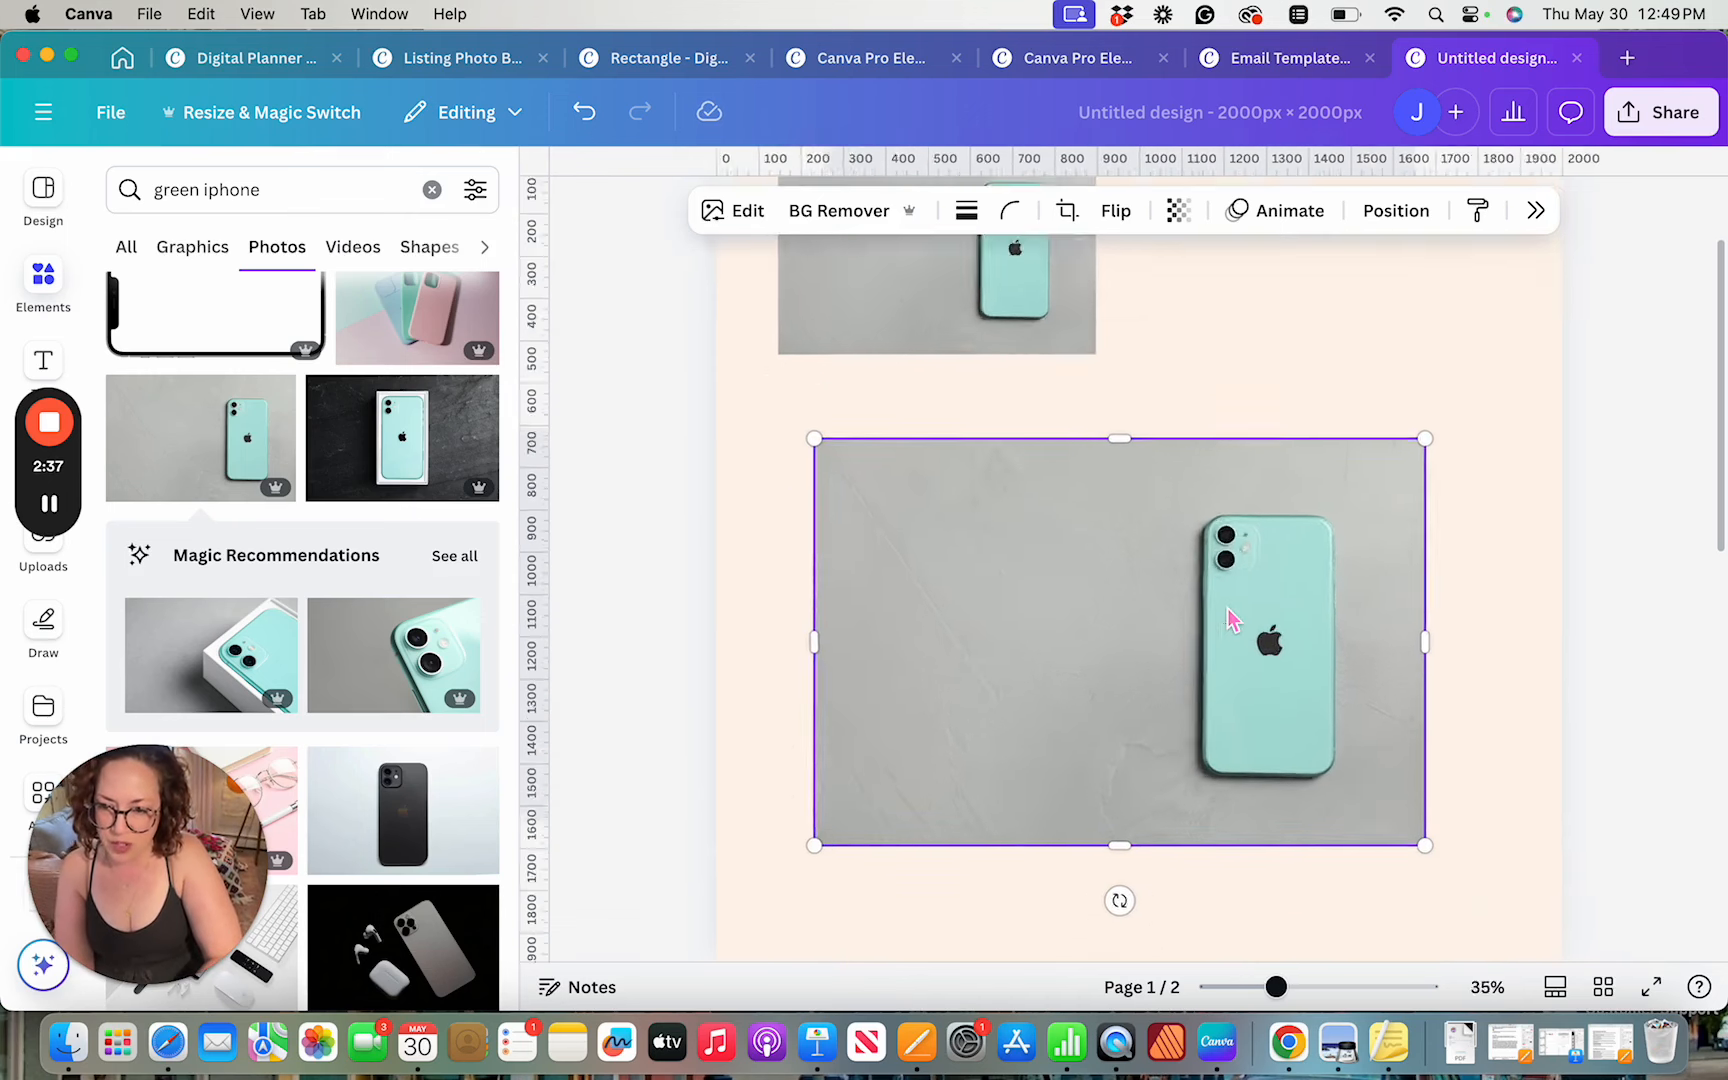
{"action": "scroll", "coordinate": [1232, 620], "scroll_direction": "up", "scroll_amount": 3}
{"action": "scroll", "coordinate": [1232, 618], "scroll_direction": "down", "scroll_amount": 2}
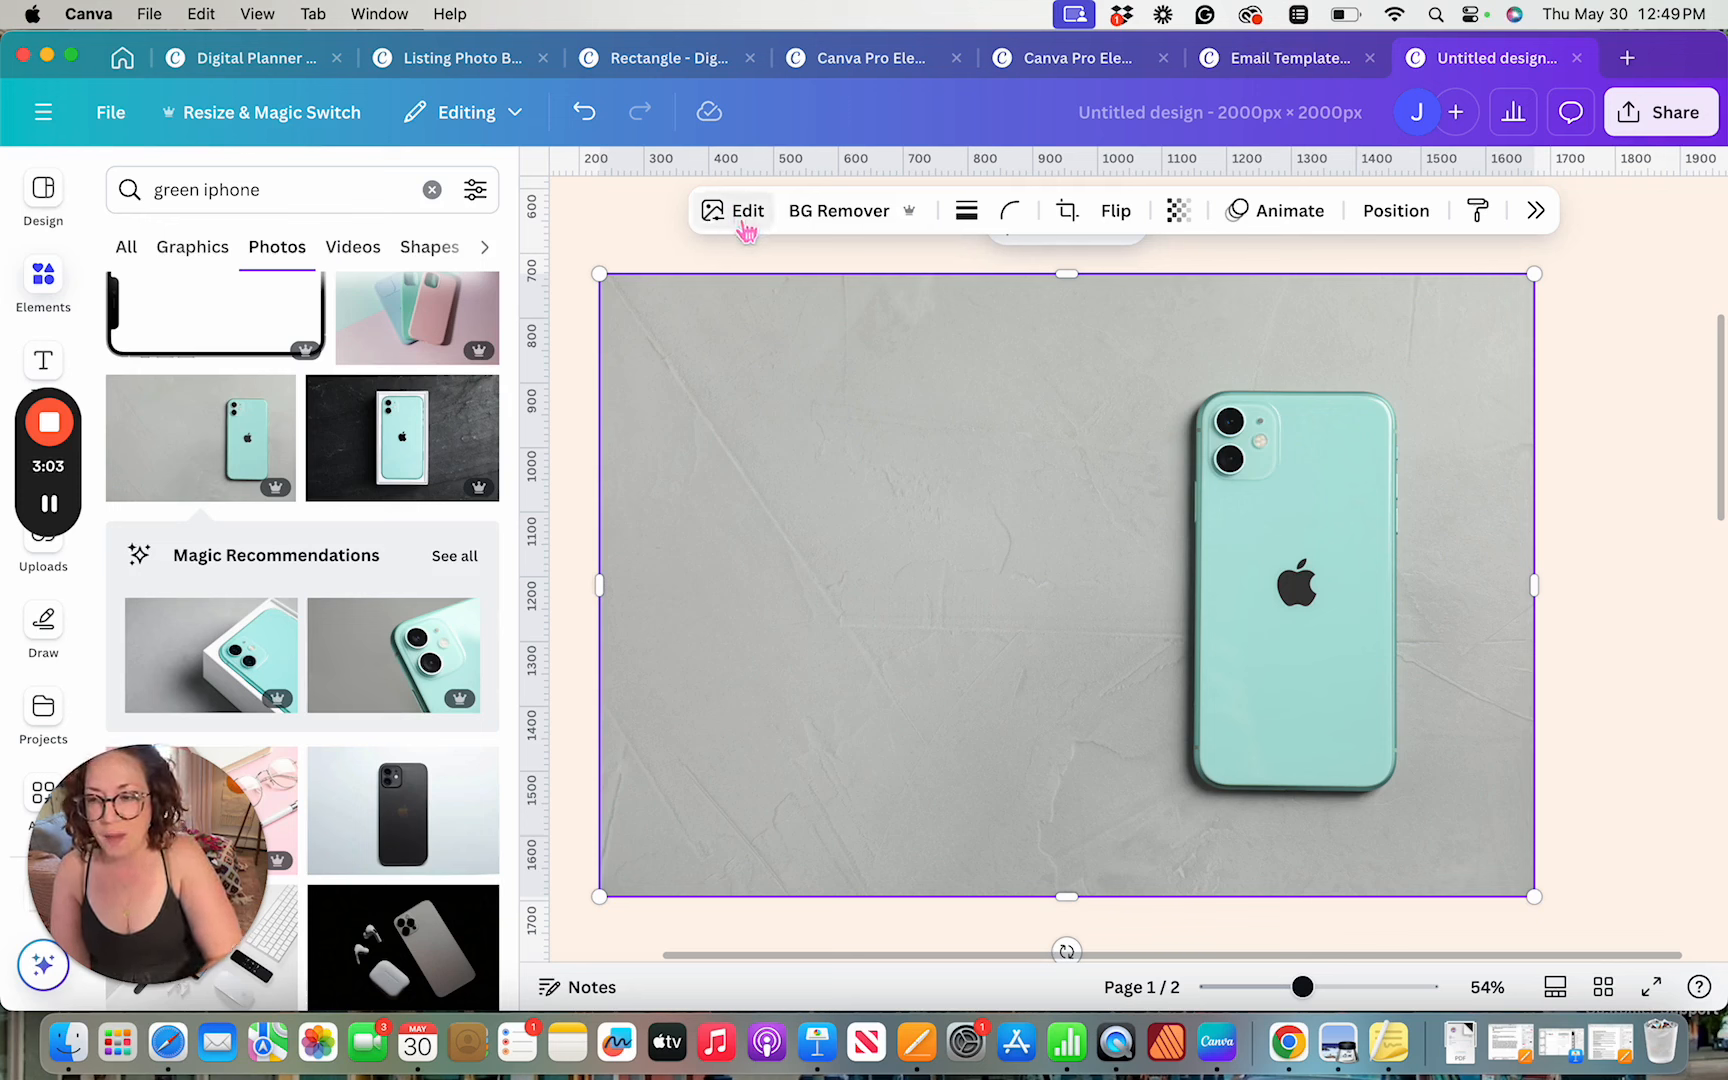
{"action": "left_click", "coordinate": [838, 232]}
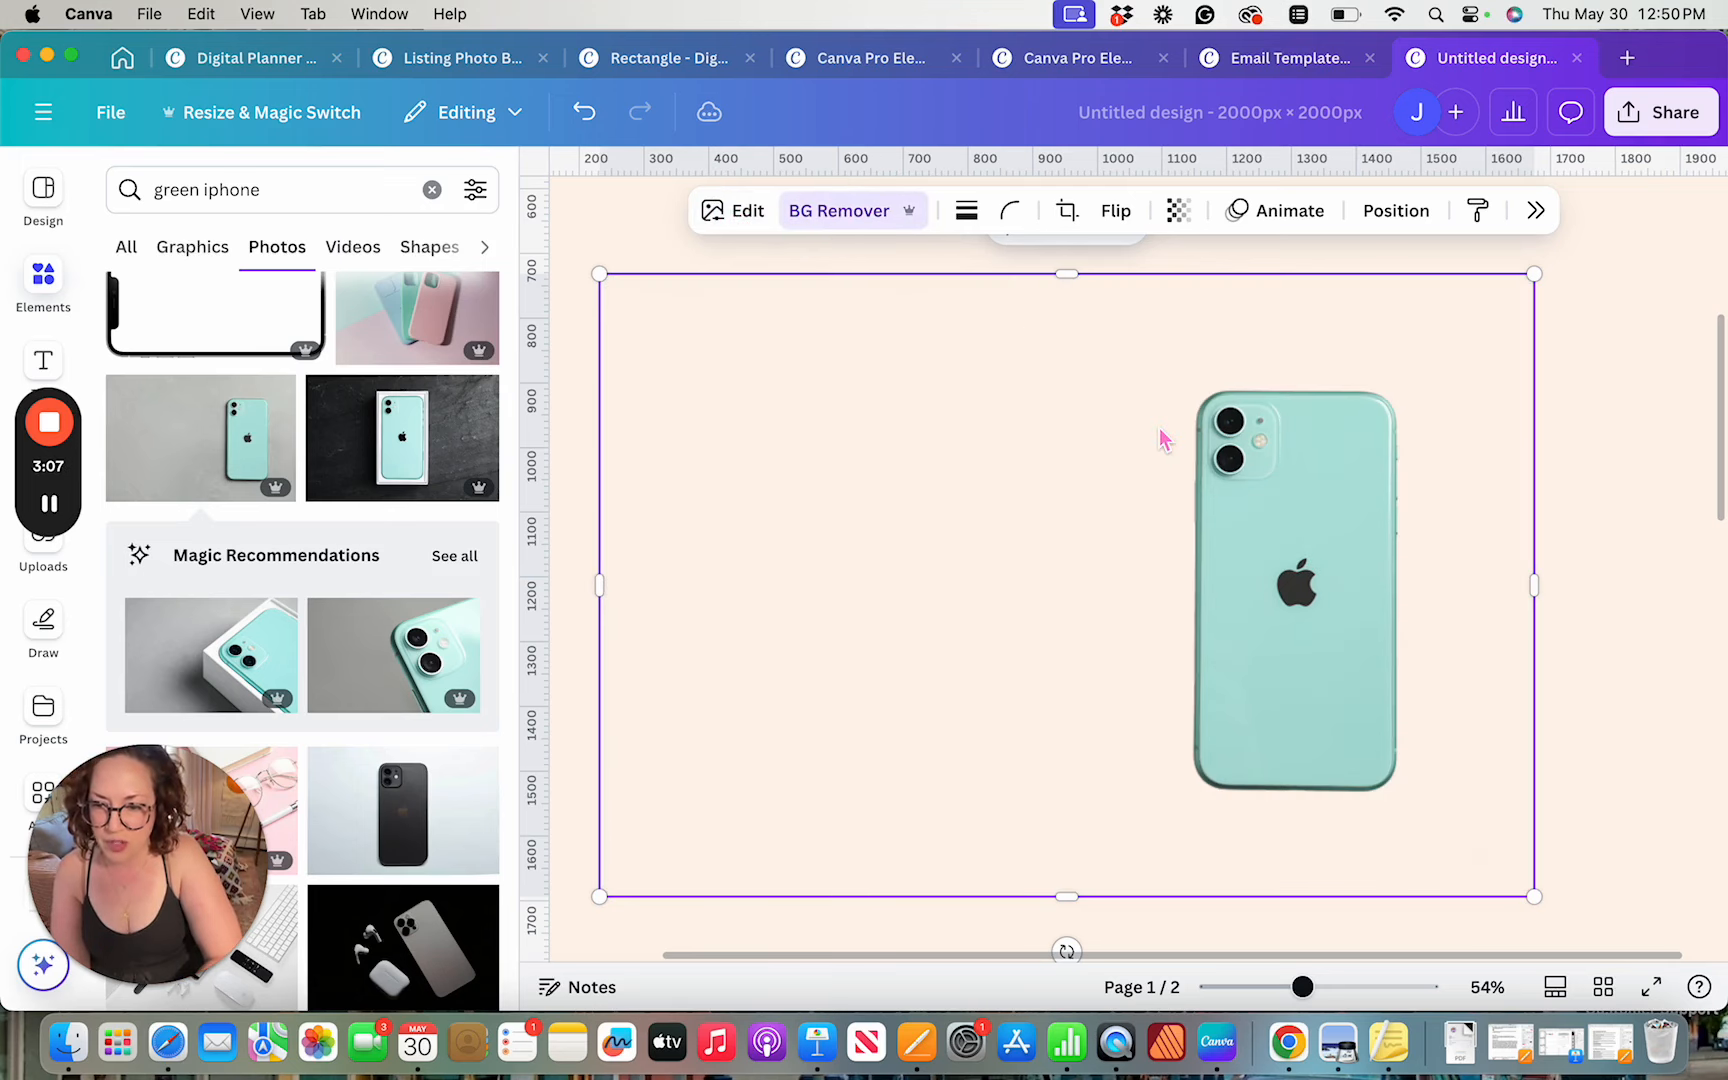
{"action": "scroll", "coordinate": [1287, 515], "scroll_direction": "down", "scroll_amount": 10}
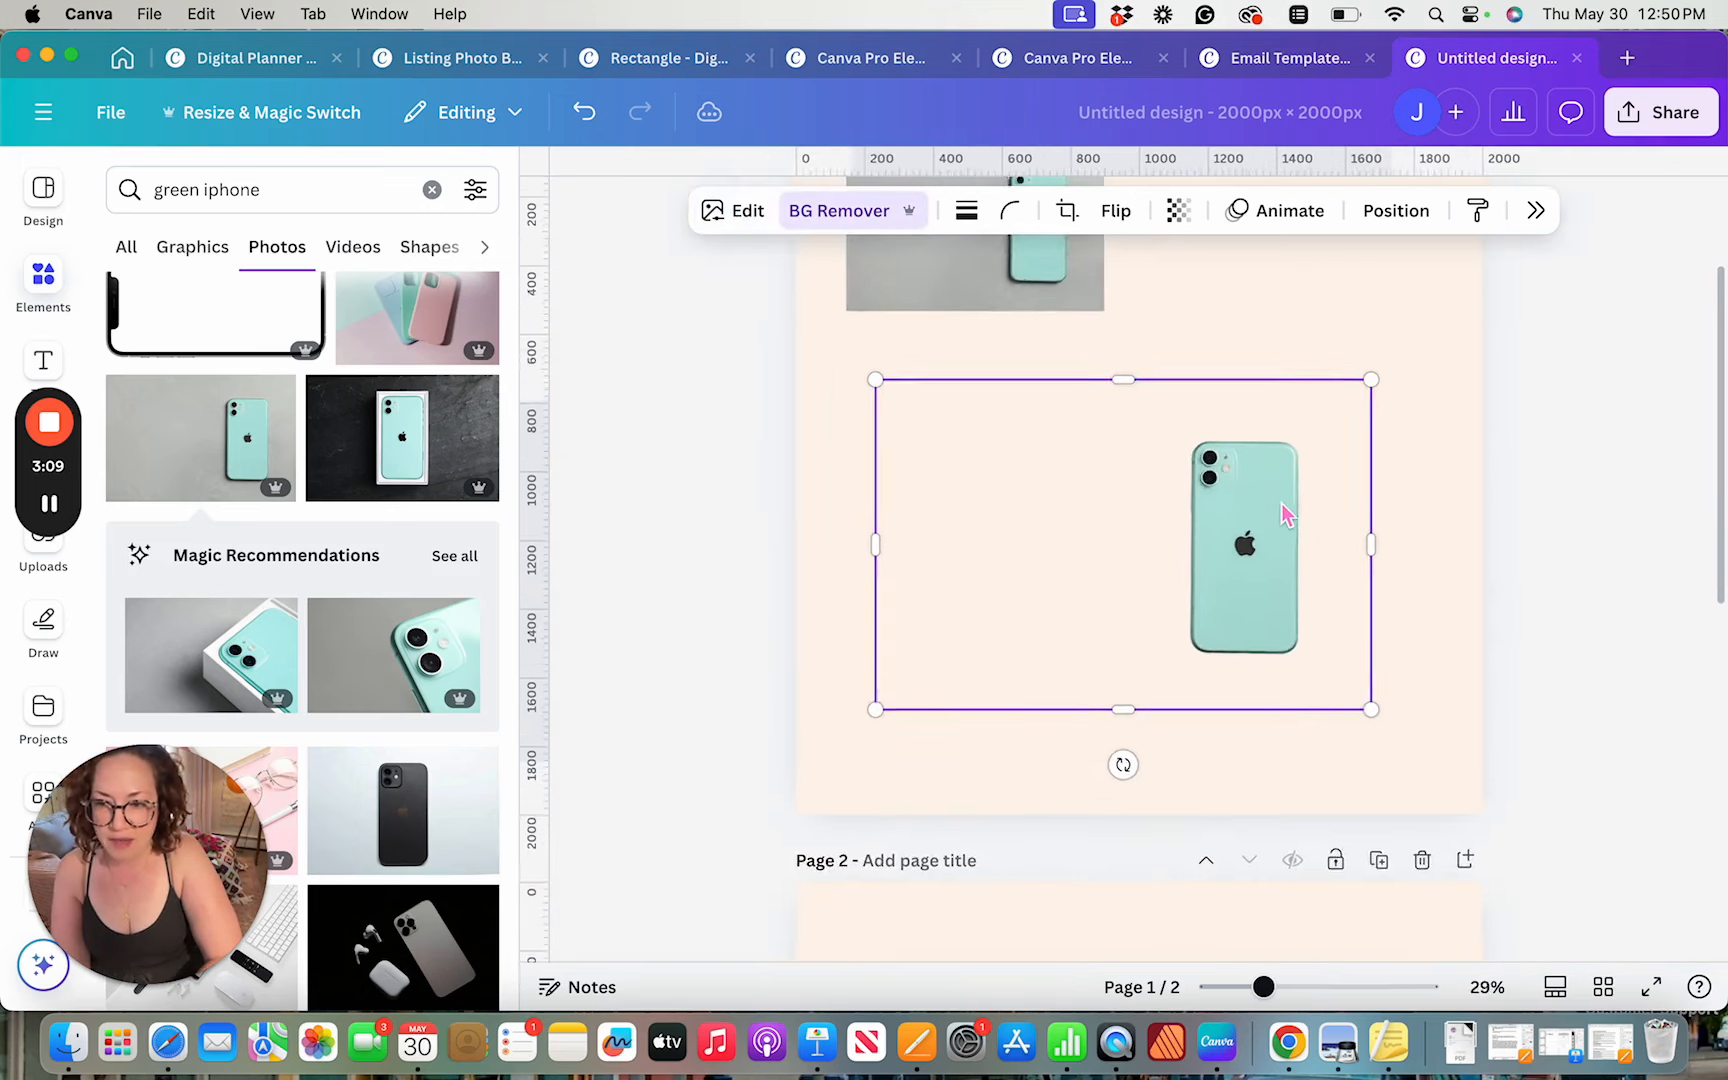
{"action": "left_click", "coordinate": [1381, 532]}
{"action": "scroll", "coordinate": [1381, 532], "scroll_direction": "up", "scroll_amount": 10}
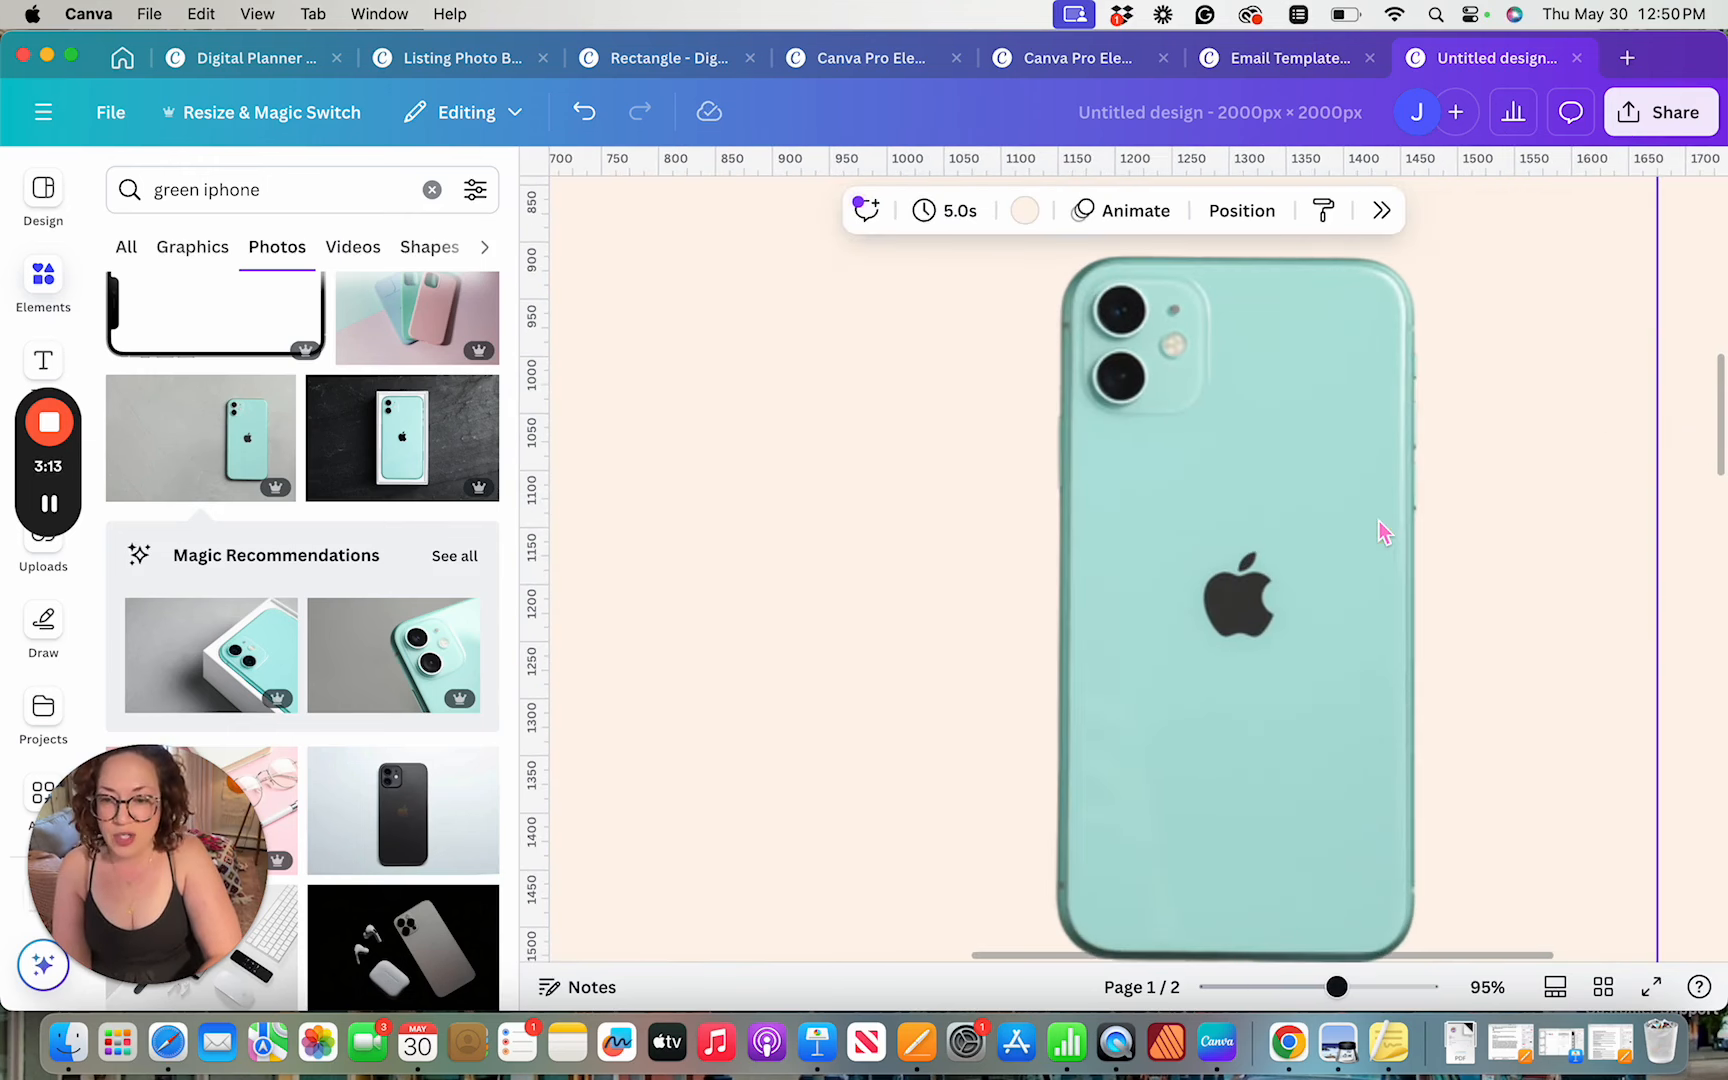
{"action": "scroll", "coordinate": [1452, 428], "scroll_direction": "down", "scroll_amount": 5}
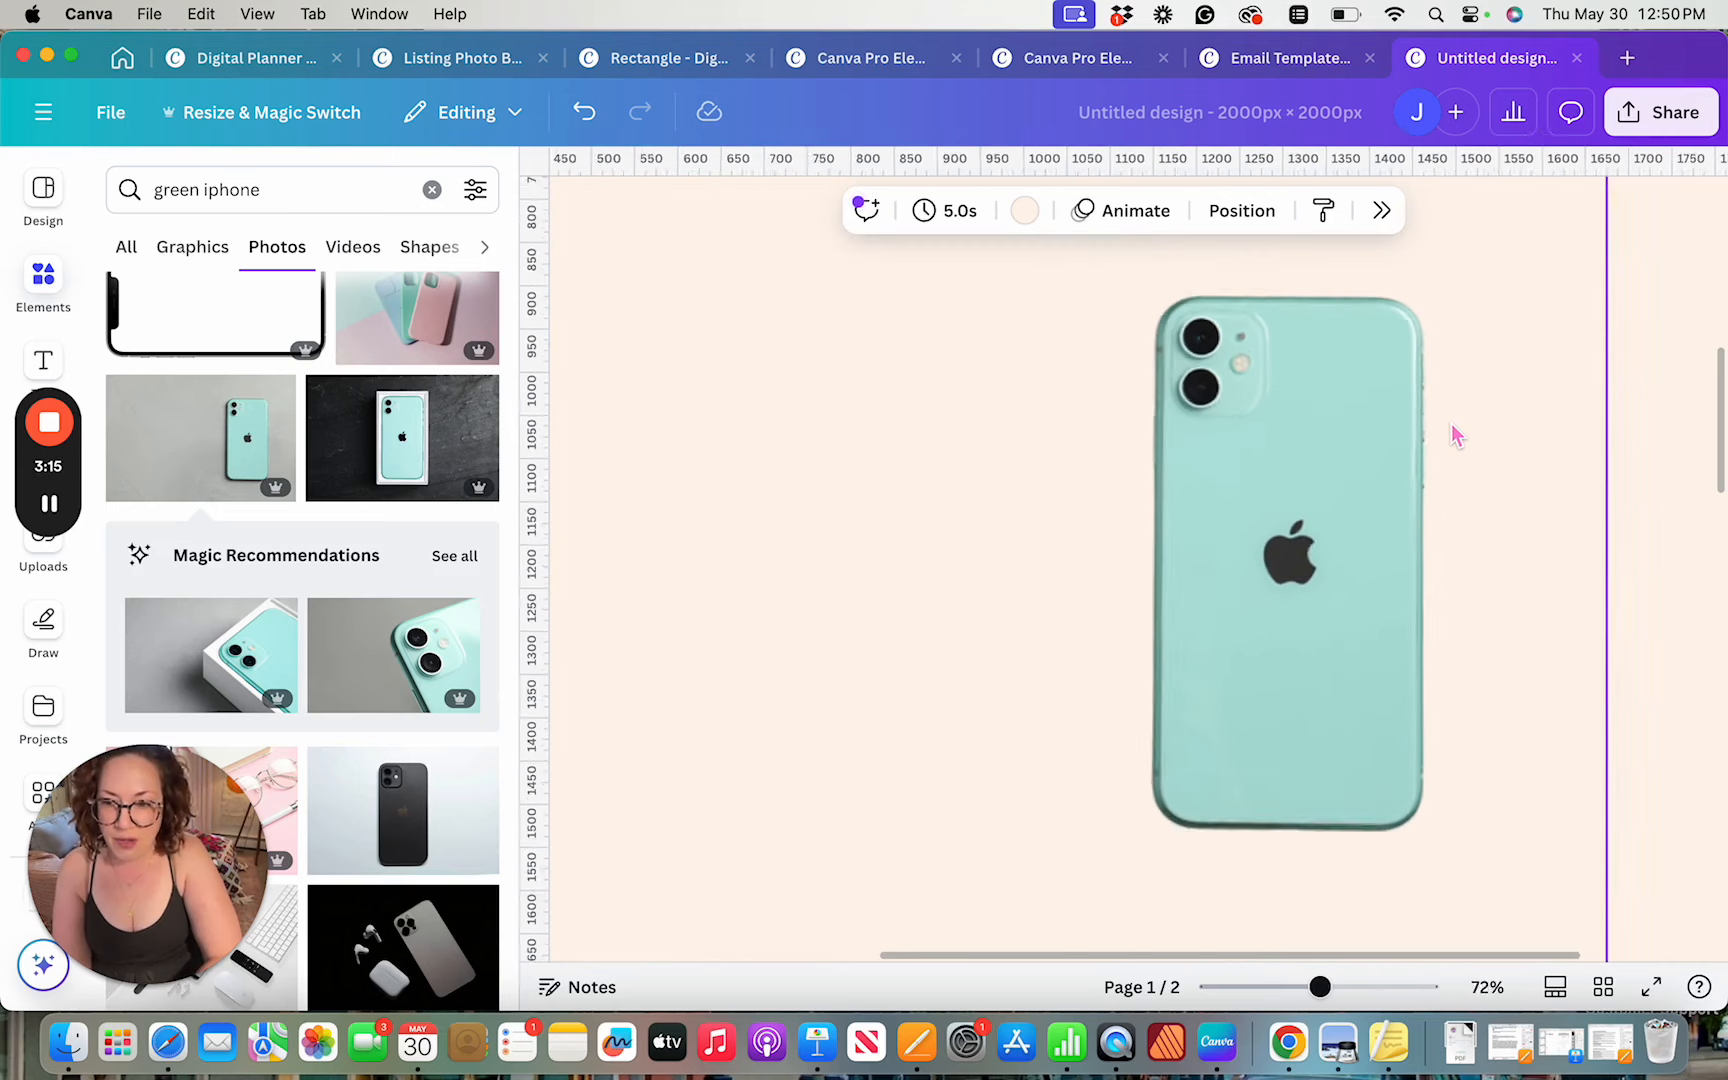
{"action": "scroll", "coordinate": [1453, 430], "scroll_direction": "down", "scroll_amount": 2}
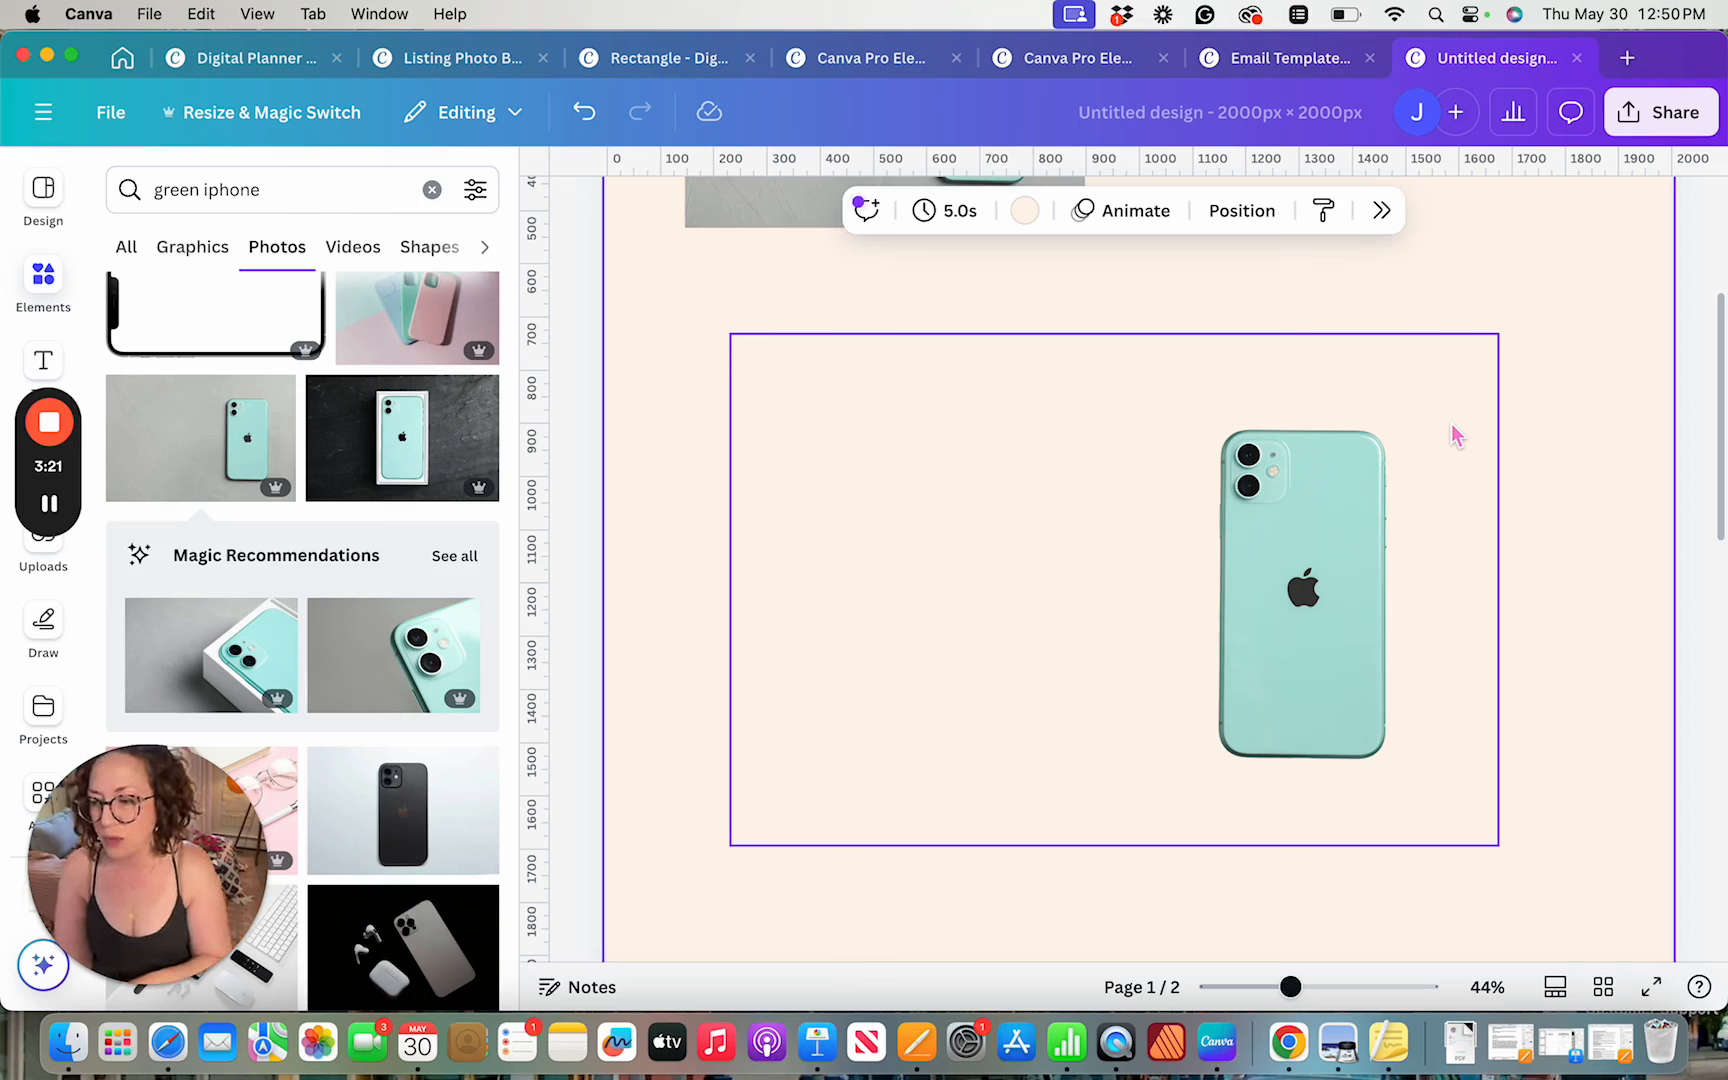
Move the original gray-background photo down and enlarge it so its phone matches the cutout's size, side by side with it
{"action": "left_click_drag", "start_coordinate": [715, 214], "coordinate": [710, 756]}
{"action": "left_click_drag", "start_coordinate": [682, 508], "coordinate": [408, 125]}
{"action": "left_click_drag", "start_coordinate": [629, 414], "coordinate": [621, 485]}
{"action": "scroll", "coordinate": [1248, 568], "scroll_direction": "up", "scroll_amount": 5}
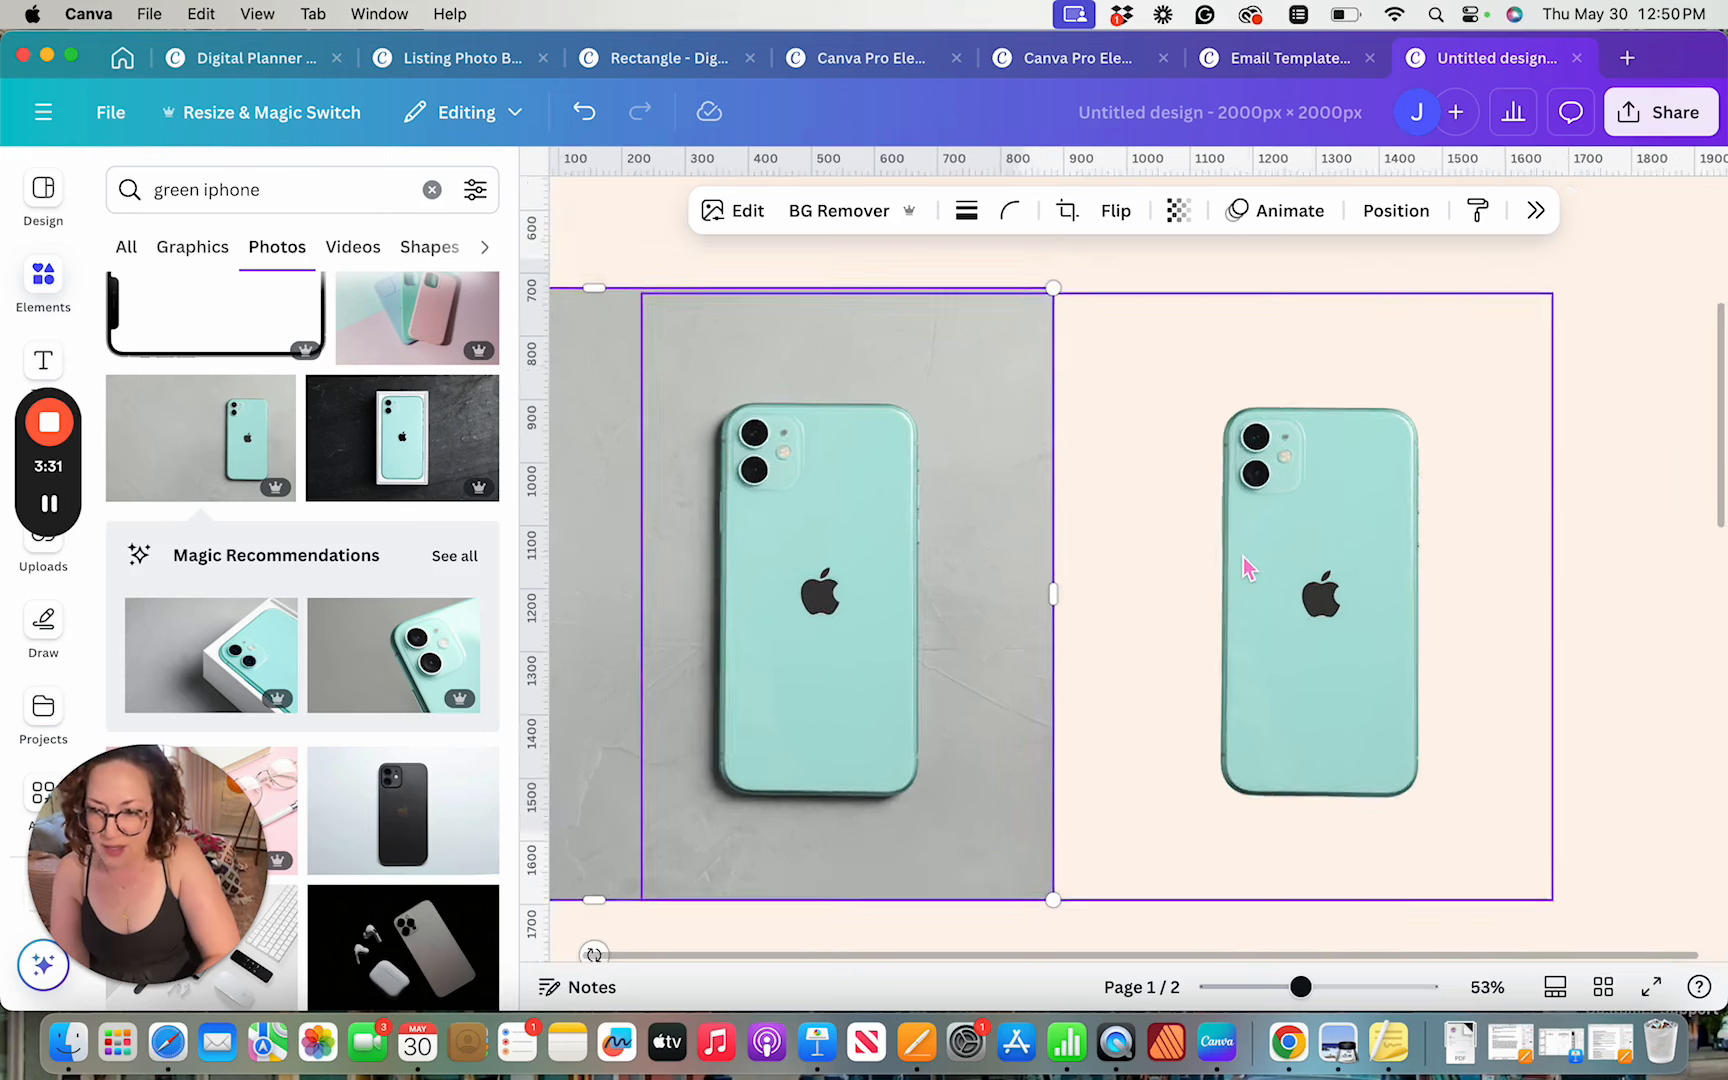
{"action": "scroll", "coordinate": [1248, 568], "scroll_direction": "down", "scroll_amount": 3}
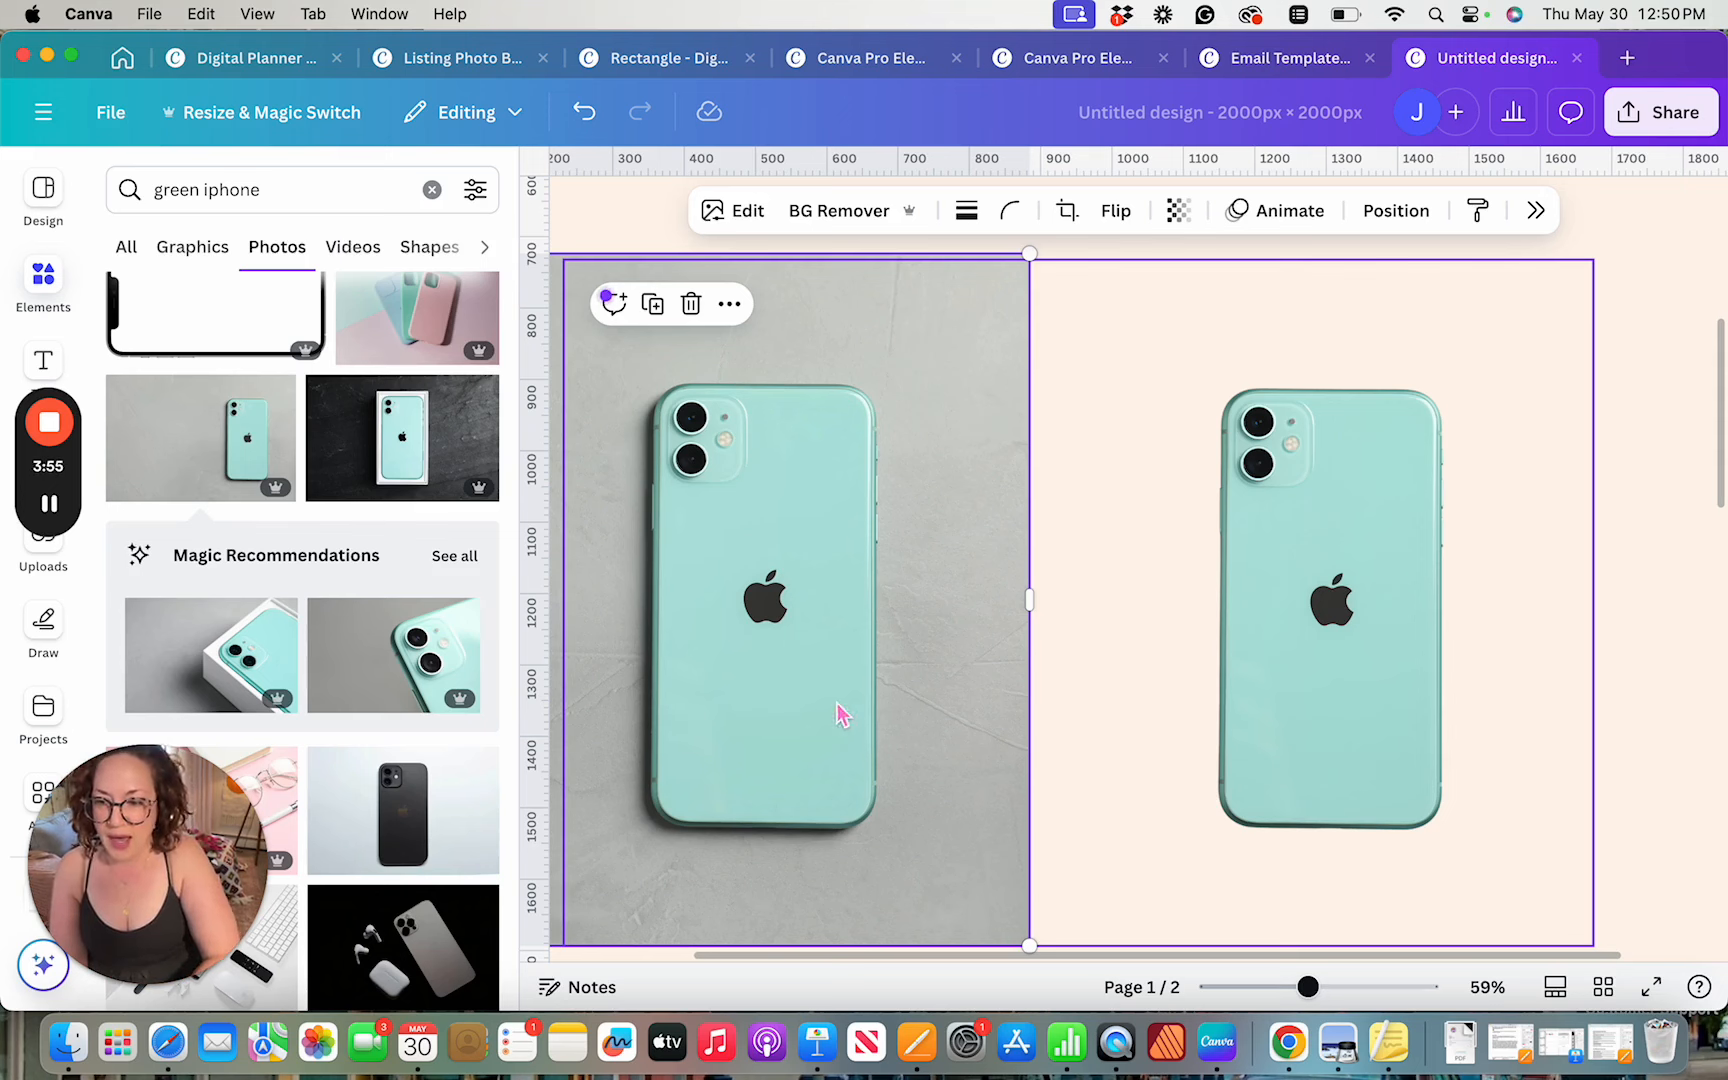
Apply a Drop shadow effect to the background-free green iPhone cutout
{"action": "left_click", "coordinate": [1355, 538]}
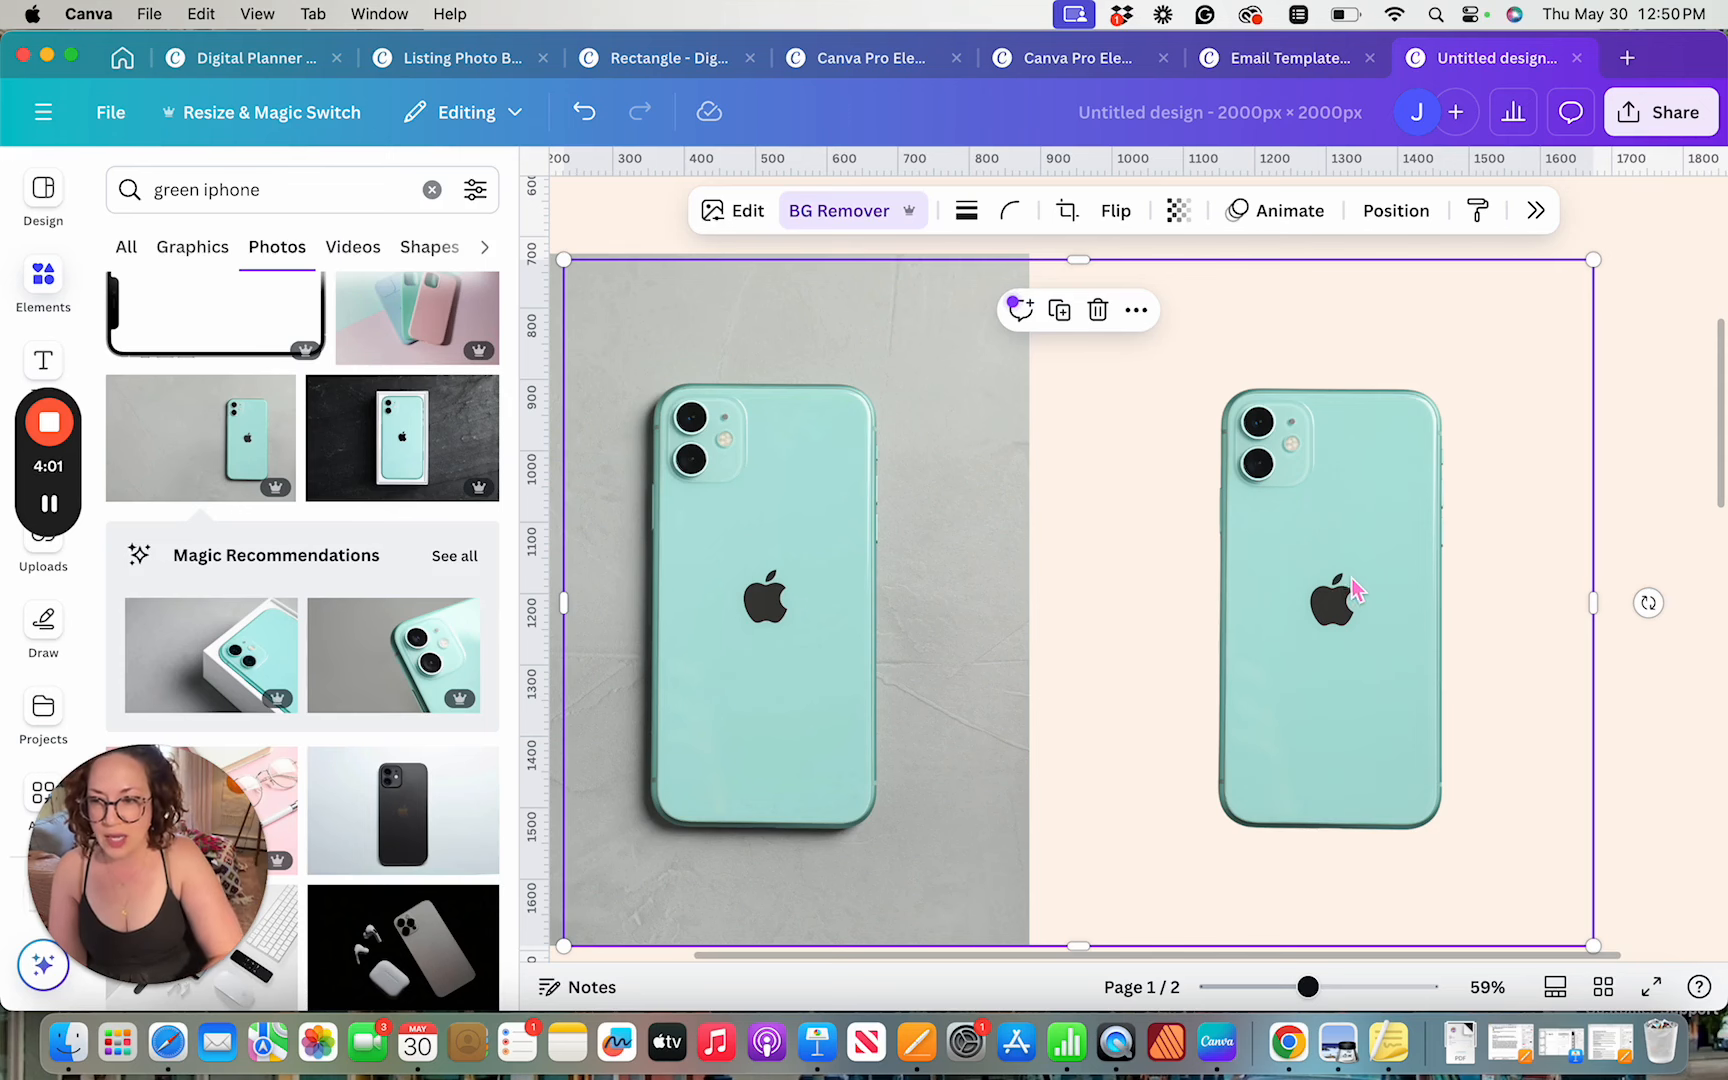
{"action": "left_click", "coordinate": [745, 212]}
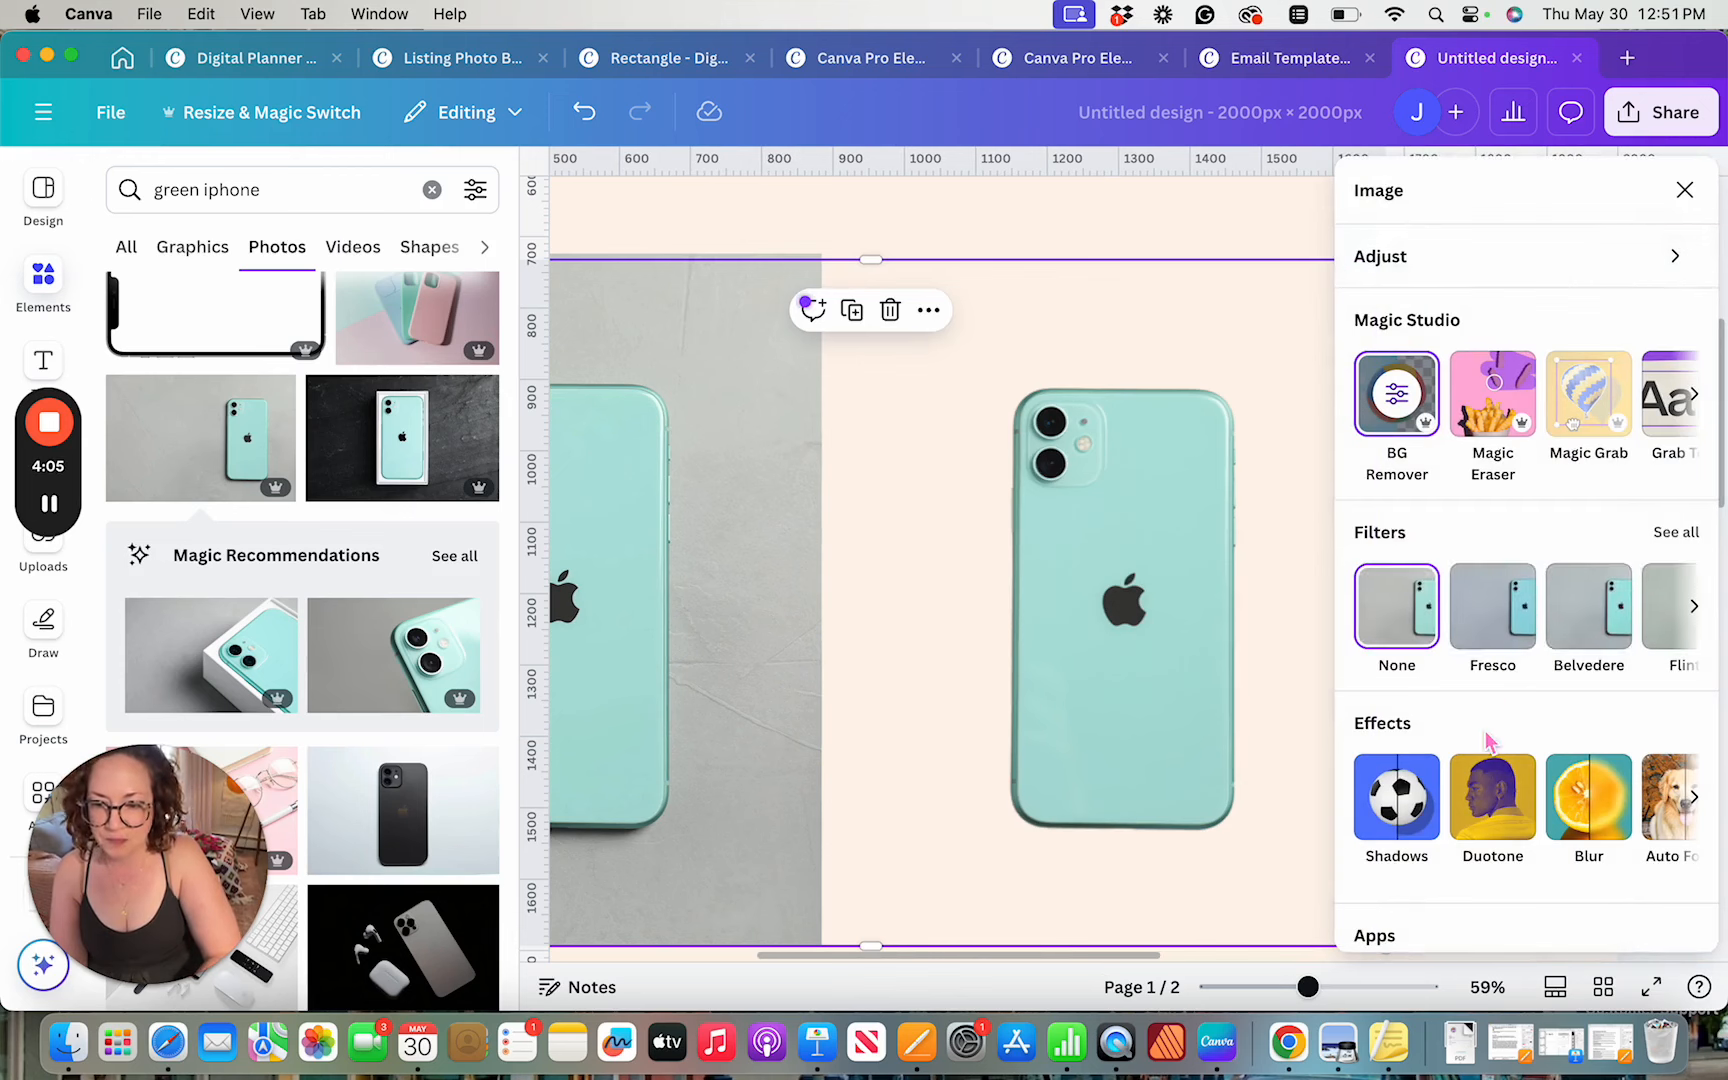
{"action": "scroll", "coordinate": [1490, 742], "scroll_direction": "down", "scroll_amount": 2}
{"action": "left_click", "coordinate": [1393, 685]}
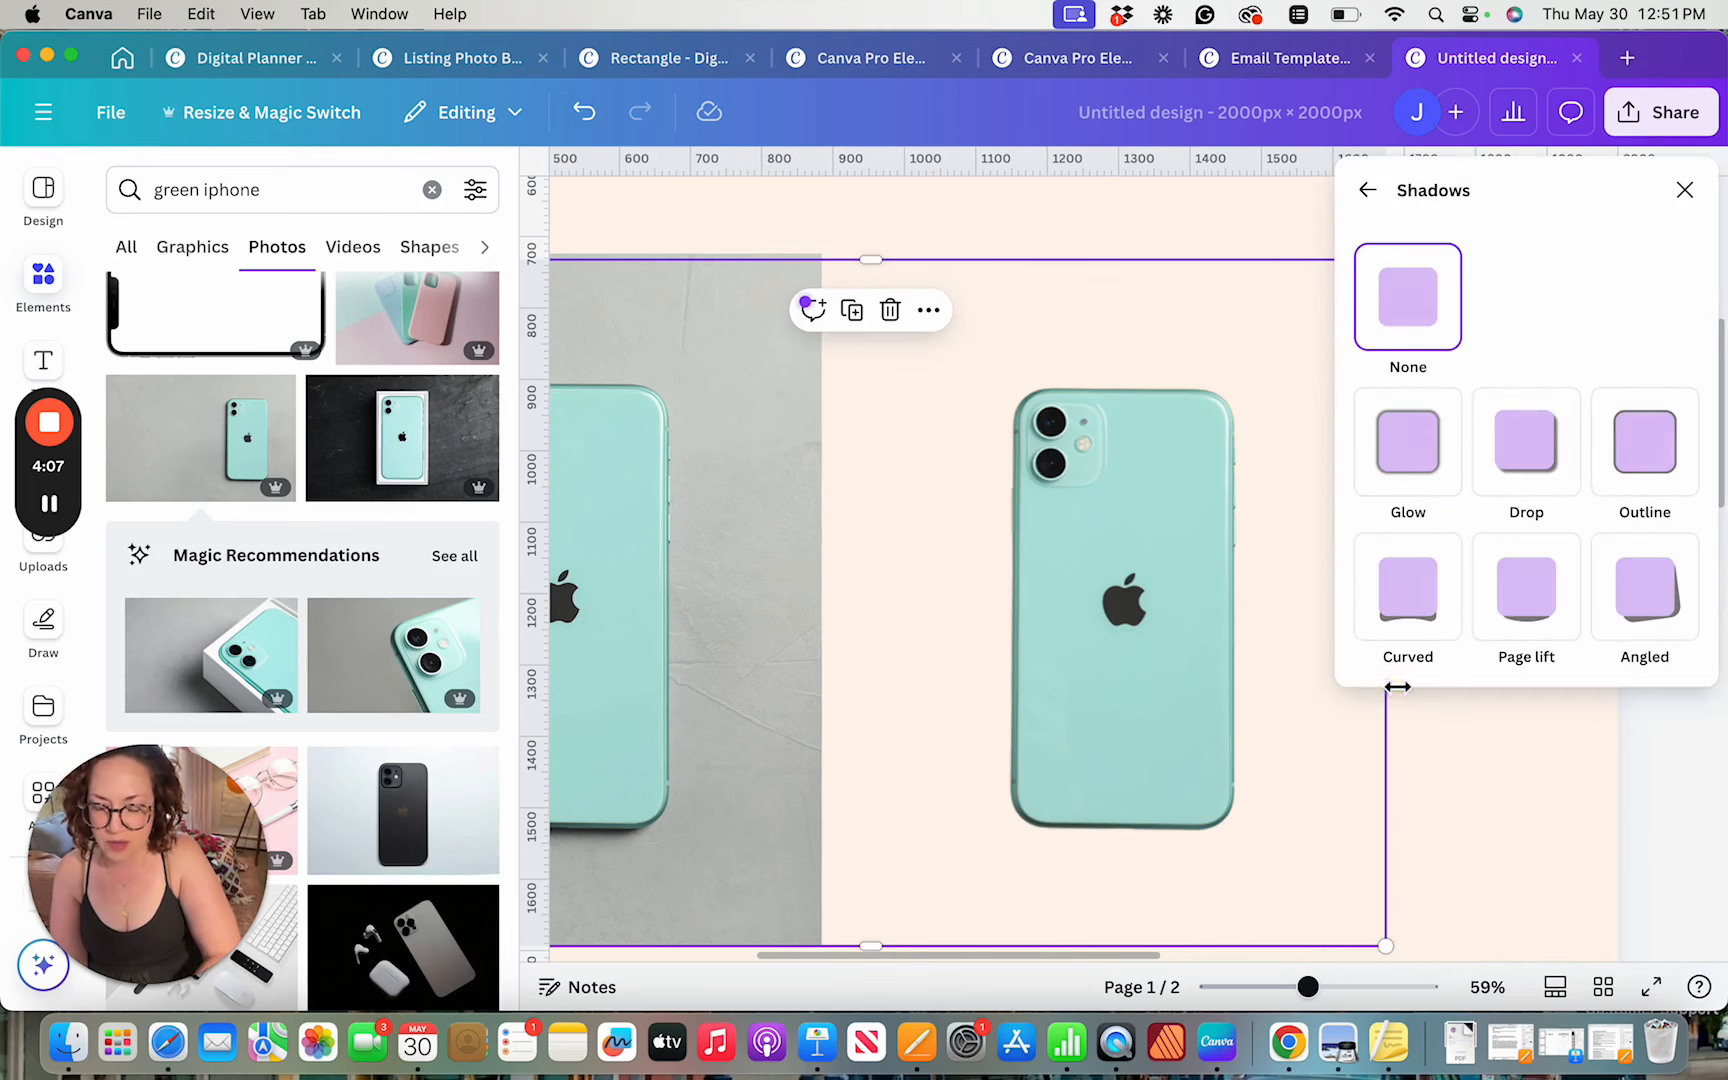
{"action": "scroll", "coordinate": [897, 523], "scroll_direction": "down", "scroll_amount": 5}
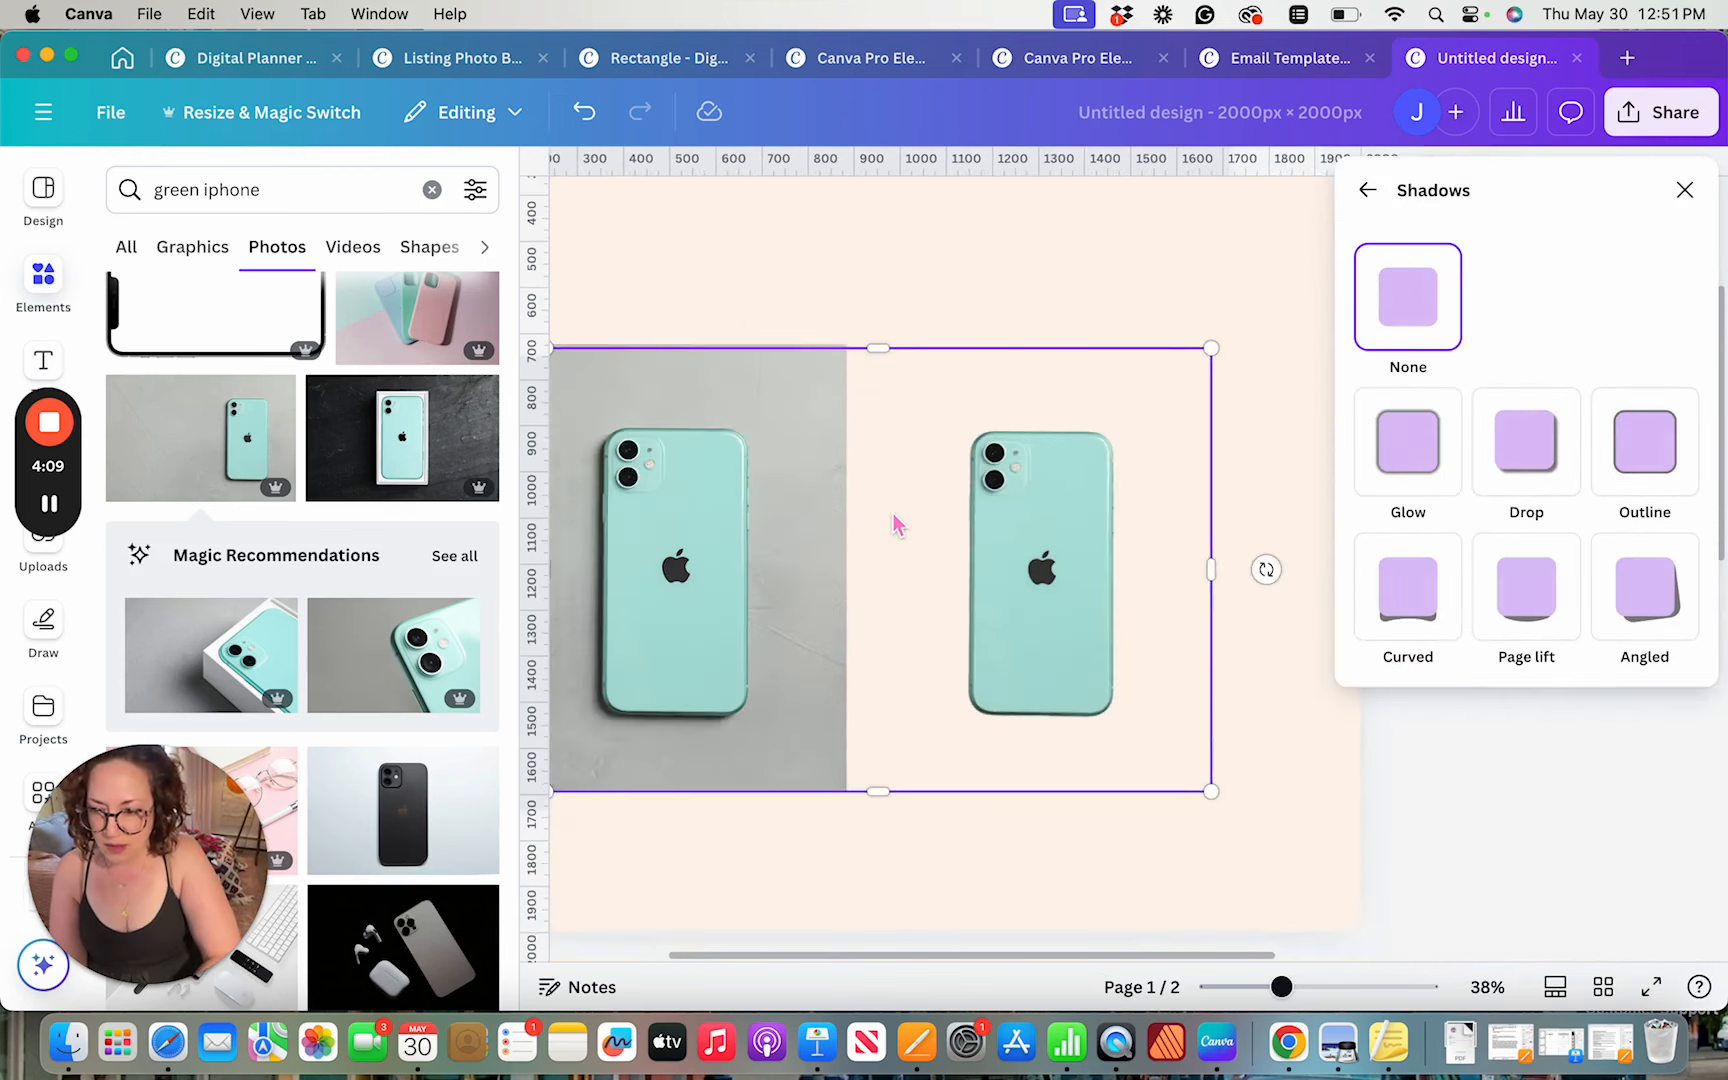
{"action": "scroll", "coordinate": [897, 523], "scroll_direction": "up", "scroll_amount": 1}
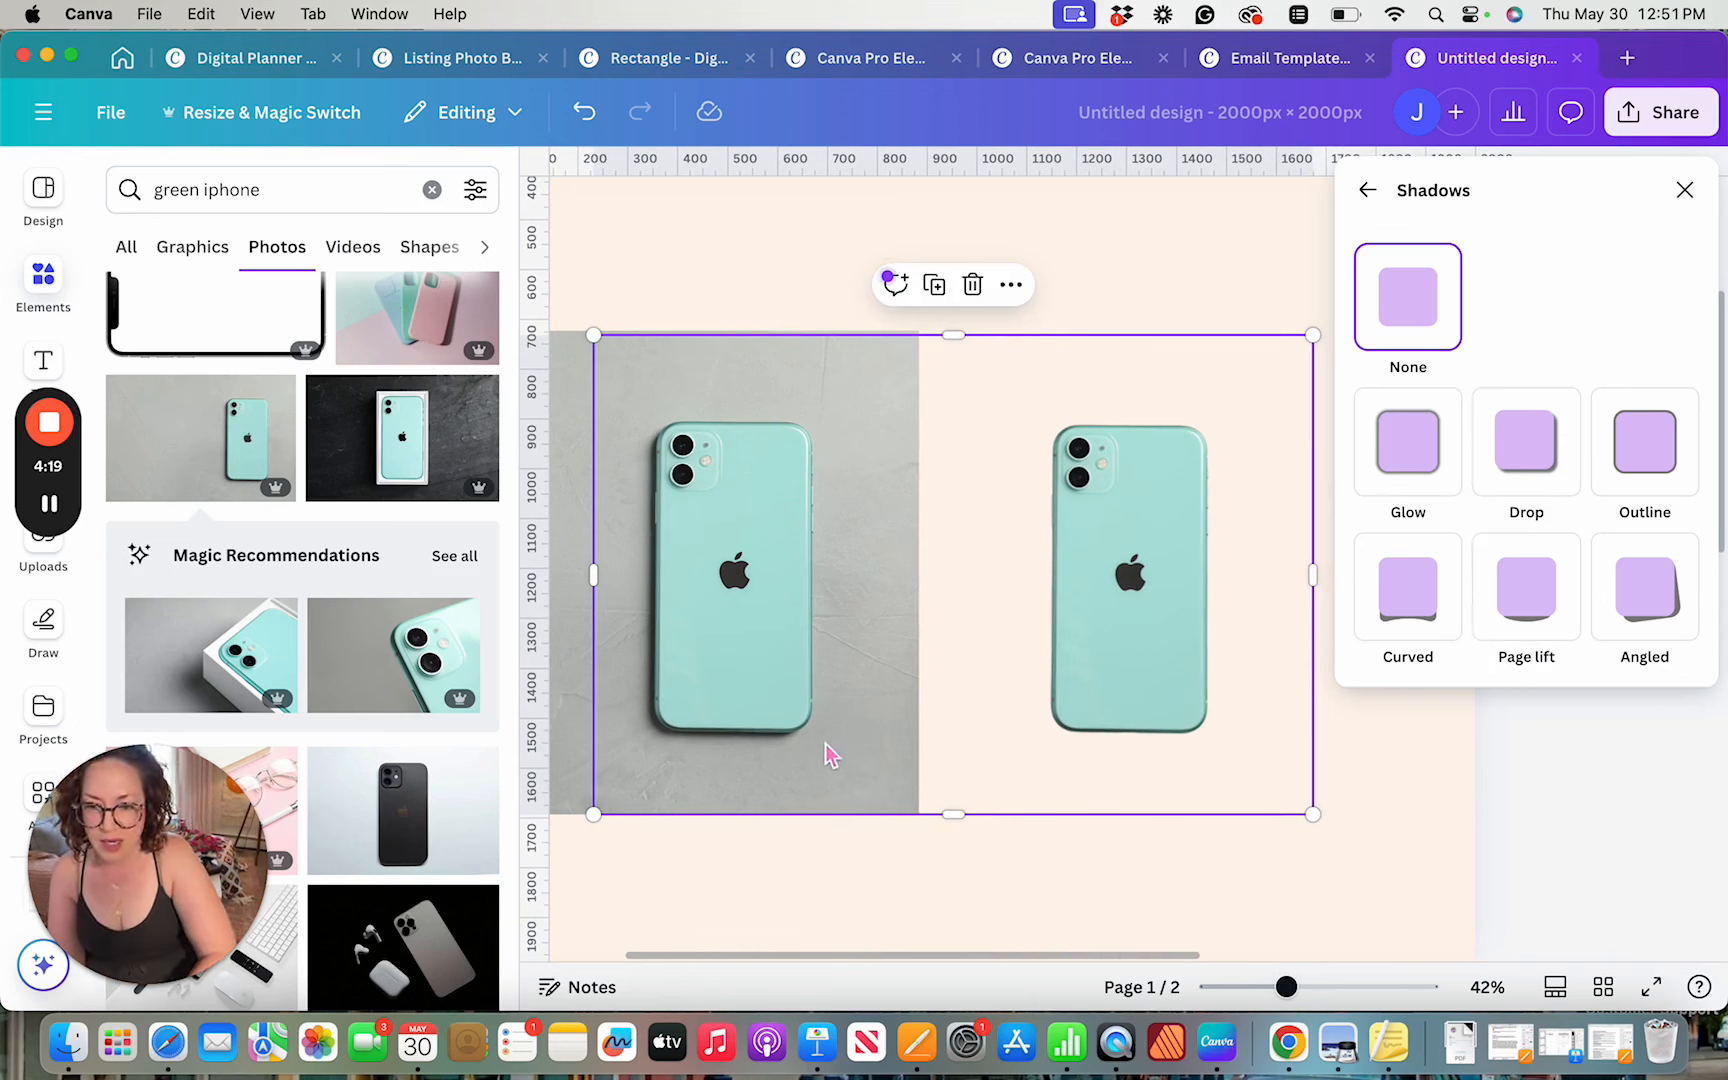
{"action": "left_click", "coordinate": [1527, 440]}
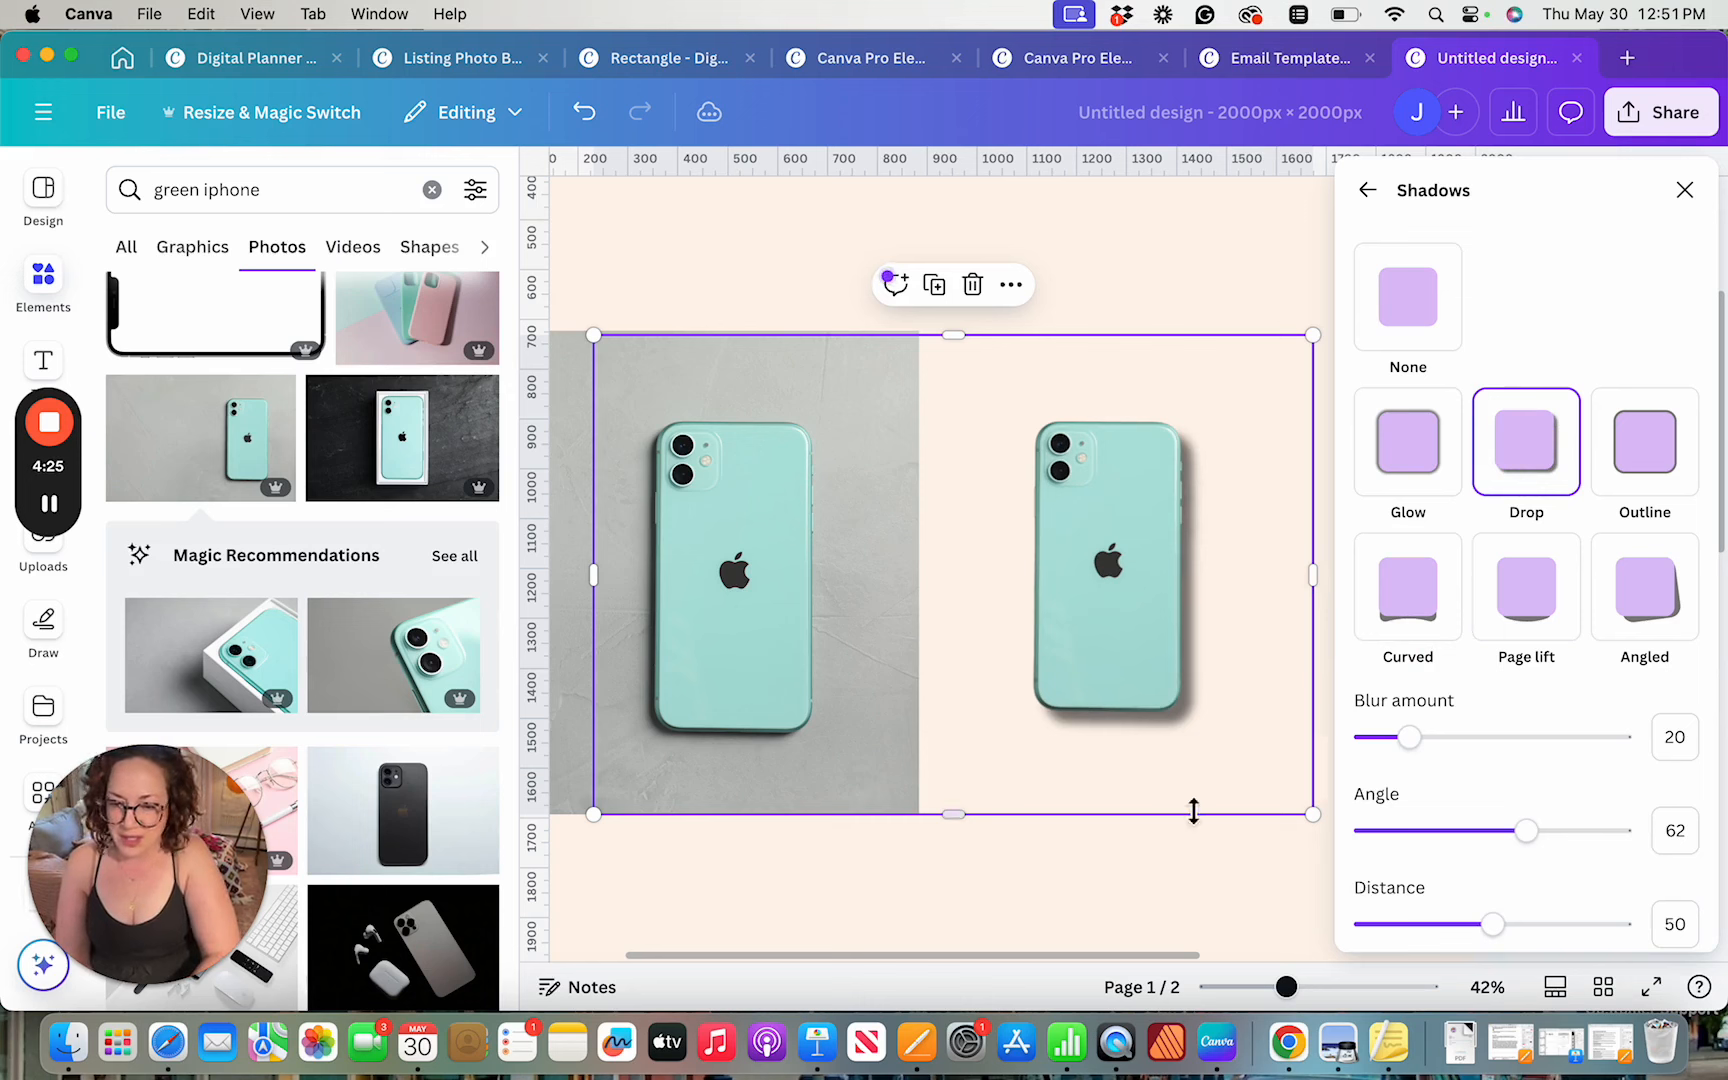
Set the drop shadow's angle to 35 and compare its direction with the shadow in the original gray-background photo
{"action": "left_click_drag", "start_coordinate": [1525, 831], "coordinate": [1461, 845]}
{"action": "scroll", "coordinate": [752, 740], "scroll_direction": "up", "scroll_amount": 5}
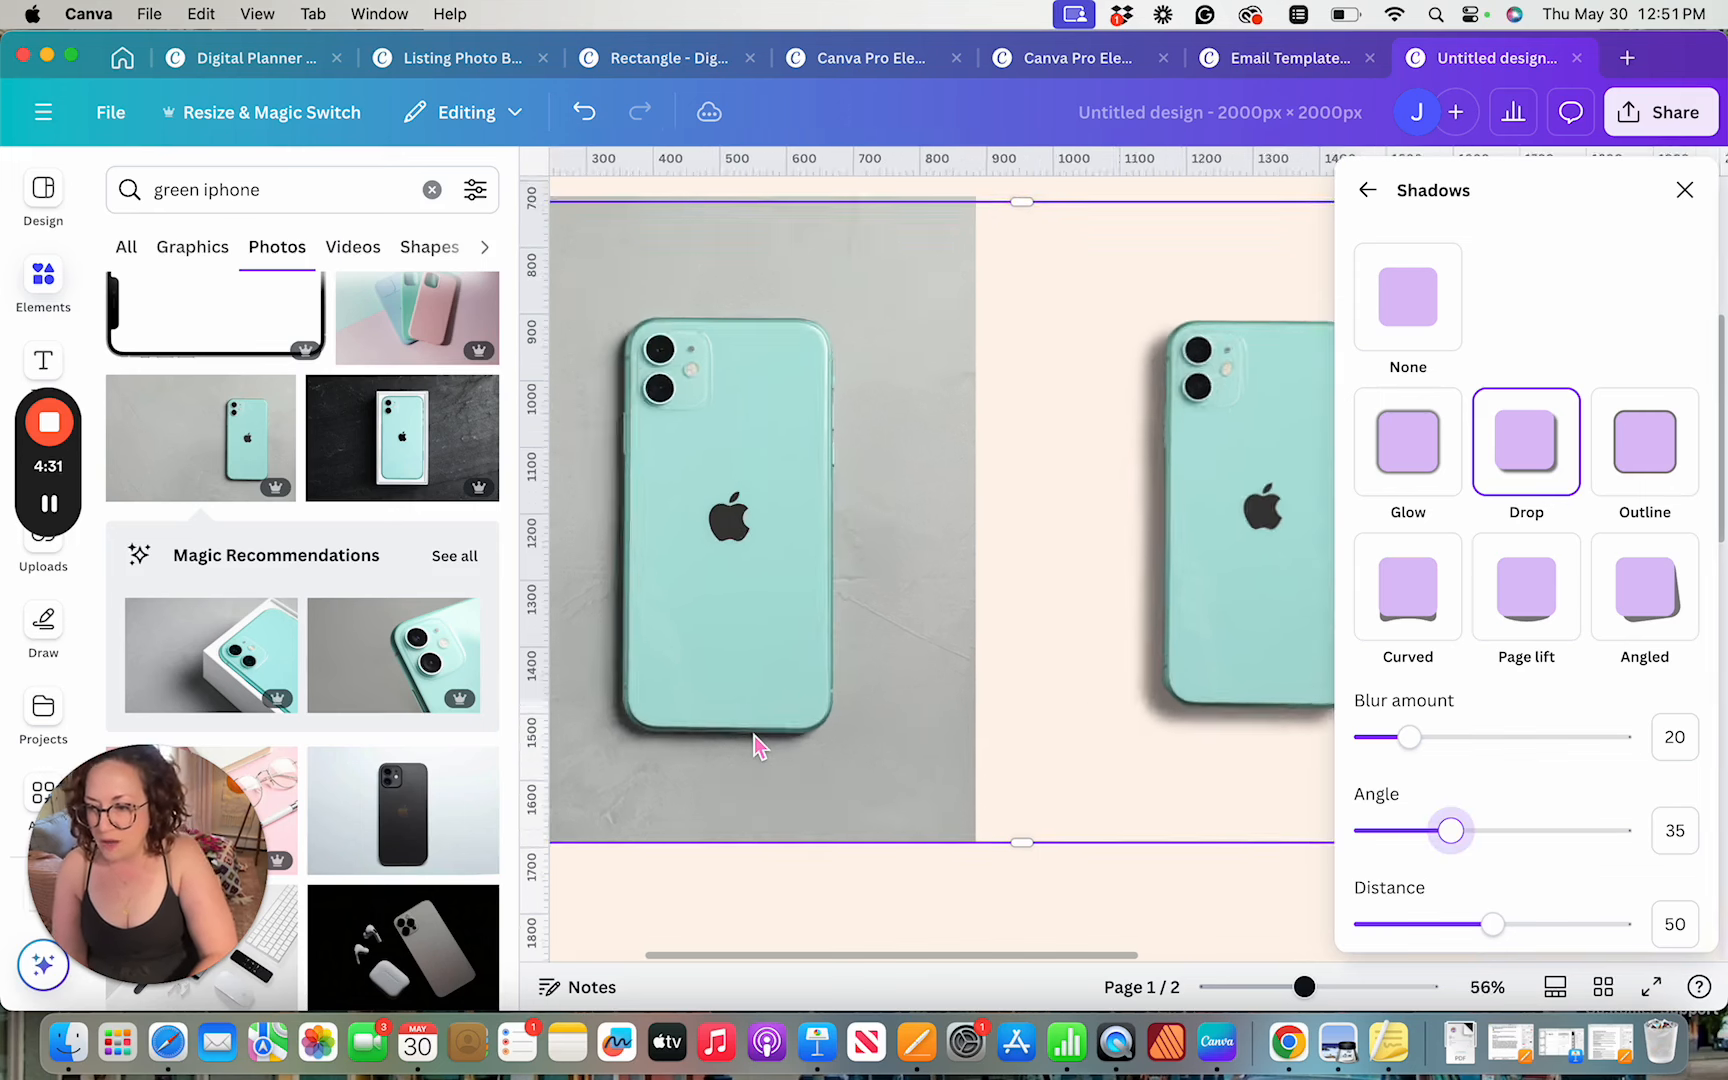
{"action": "scroll", "coordinate": [757, 745], "scroll_direction": "left", "scroll_amount": 2}
{"action": "scroll", "coordinate": [757, 745], "scroll_direction": "up", "scroll_amount": 2}
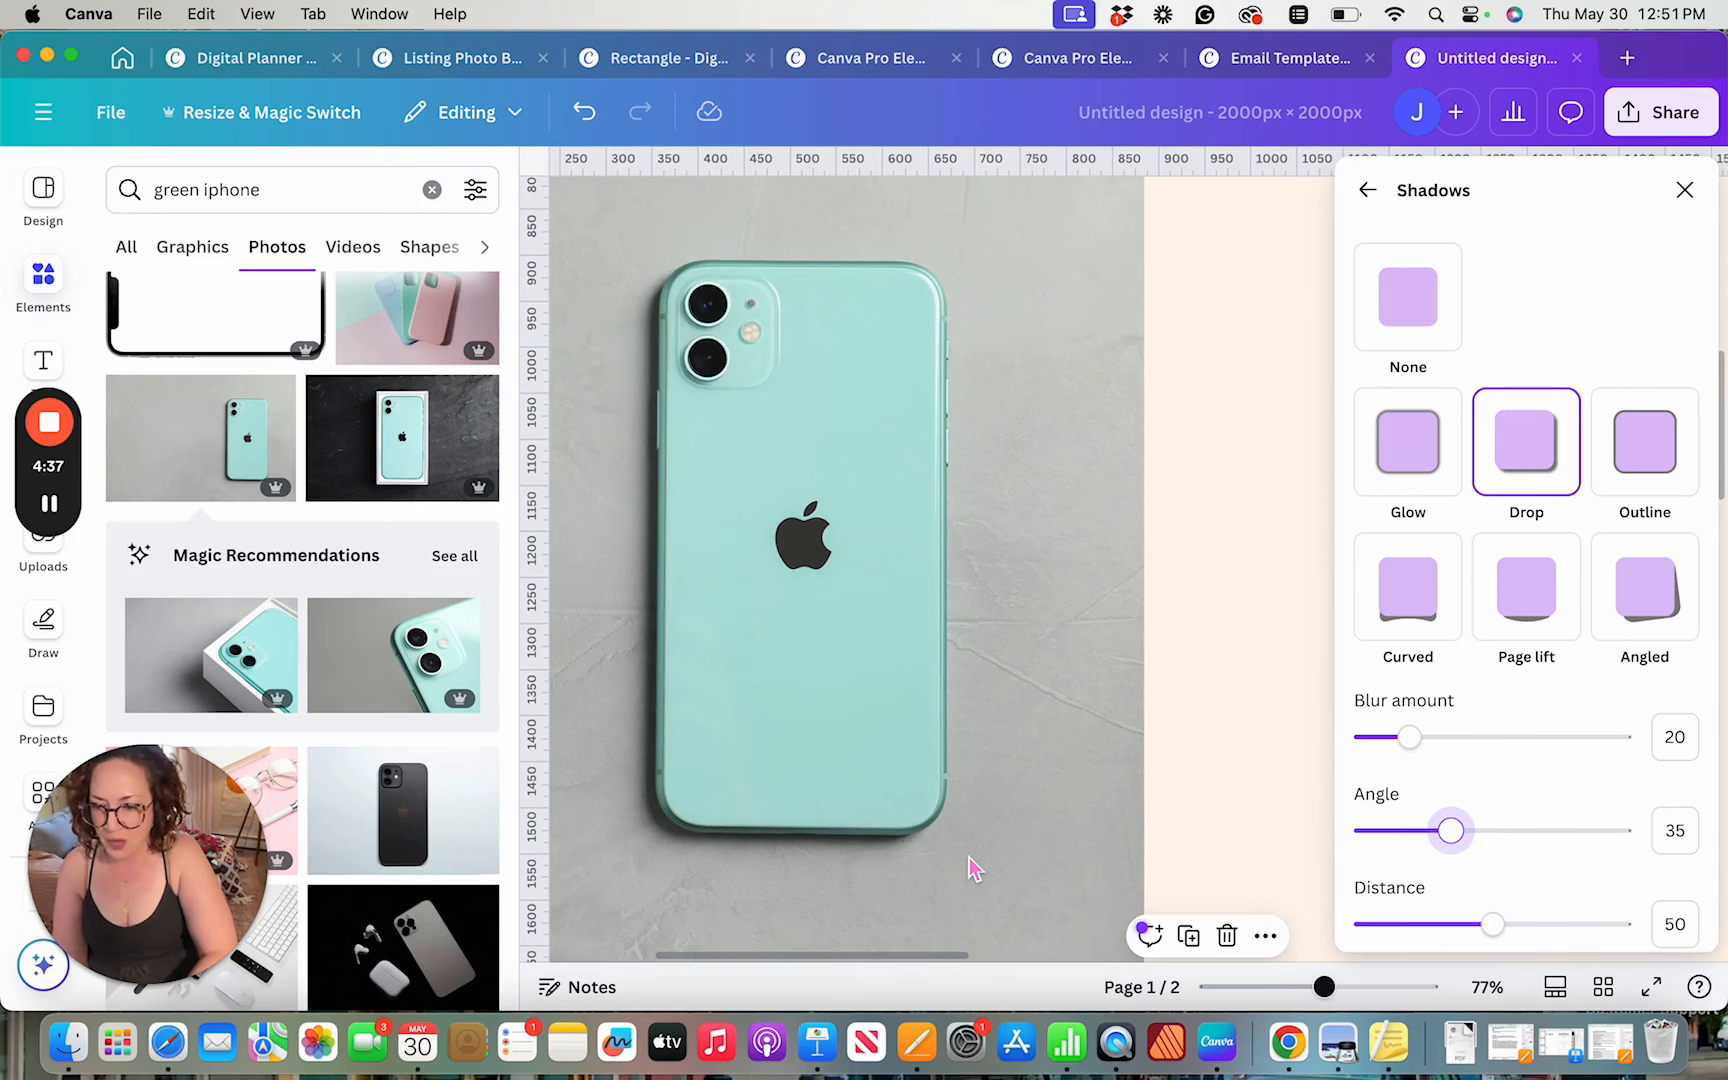
{"action": "scroll", "coordinate": [975, 868], "scroll_direction": "down", "scroll_amount": 5}
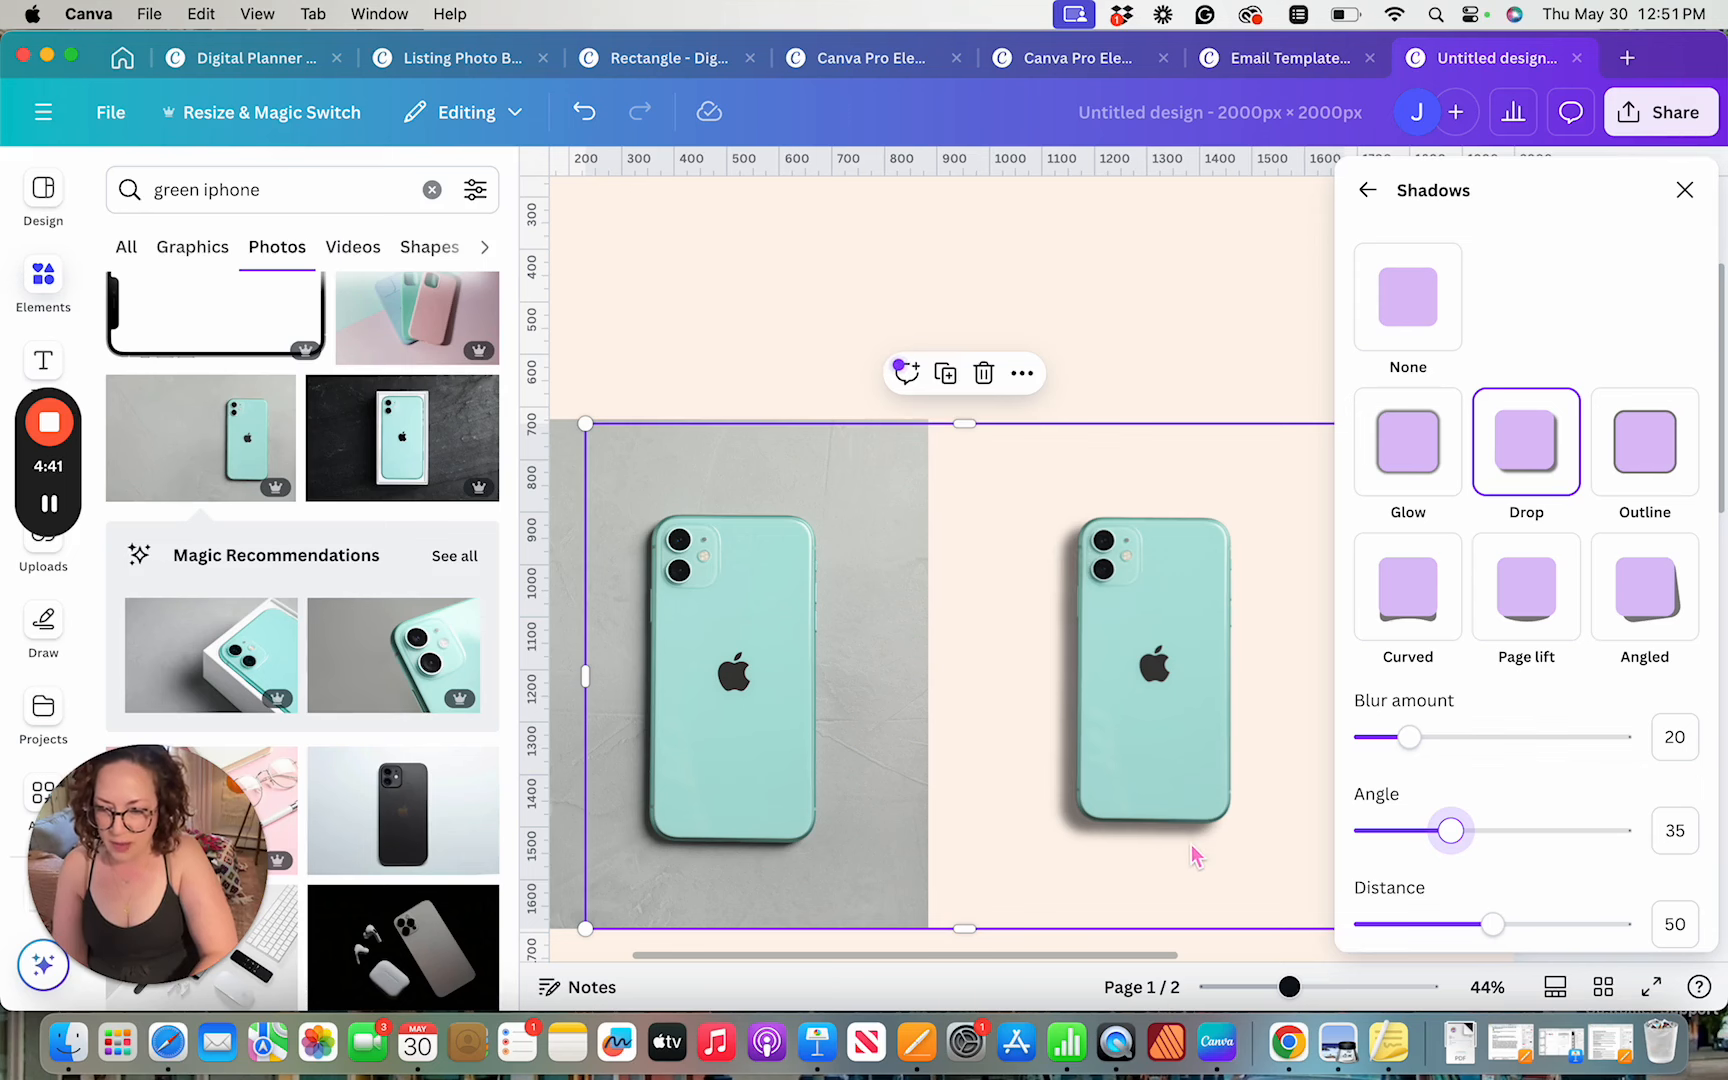
{"action": "scroll", "coordinate": [1126, 810], "scroll_direction": "up", "scroll_amount": 5}
{"action": "scroll", "coordinate": [1126, 800], "scroll_direction": "down", "scroll_amount": 3}
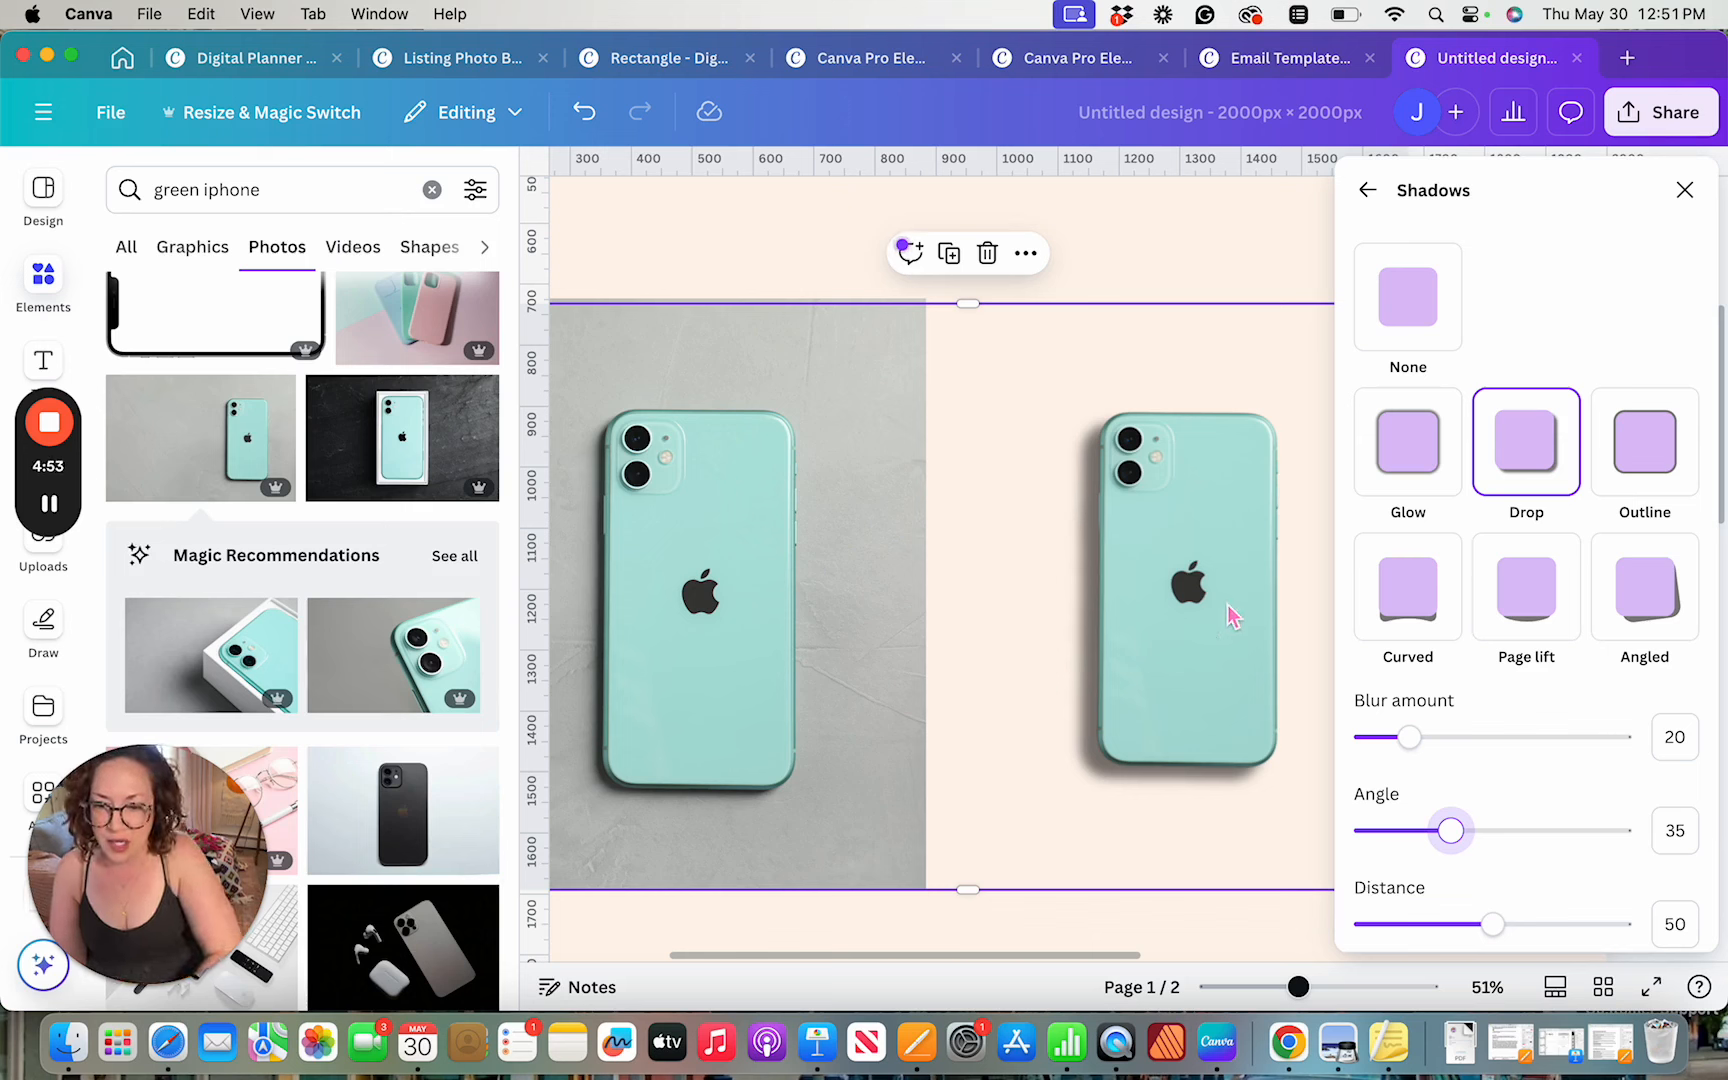
Set the cutout's drop shadow distance to 15 and its intensity to 73
{"action": "scroll", "coordinate": [1600, 822], "scroll_direction": "down", "scroll_amount": 3}
{"action": "left_click_drag", "start_coordinate": [1495, 806], "coordinate": [1404, 815]}
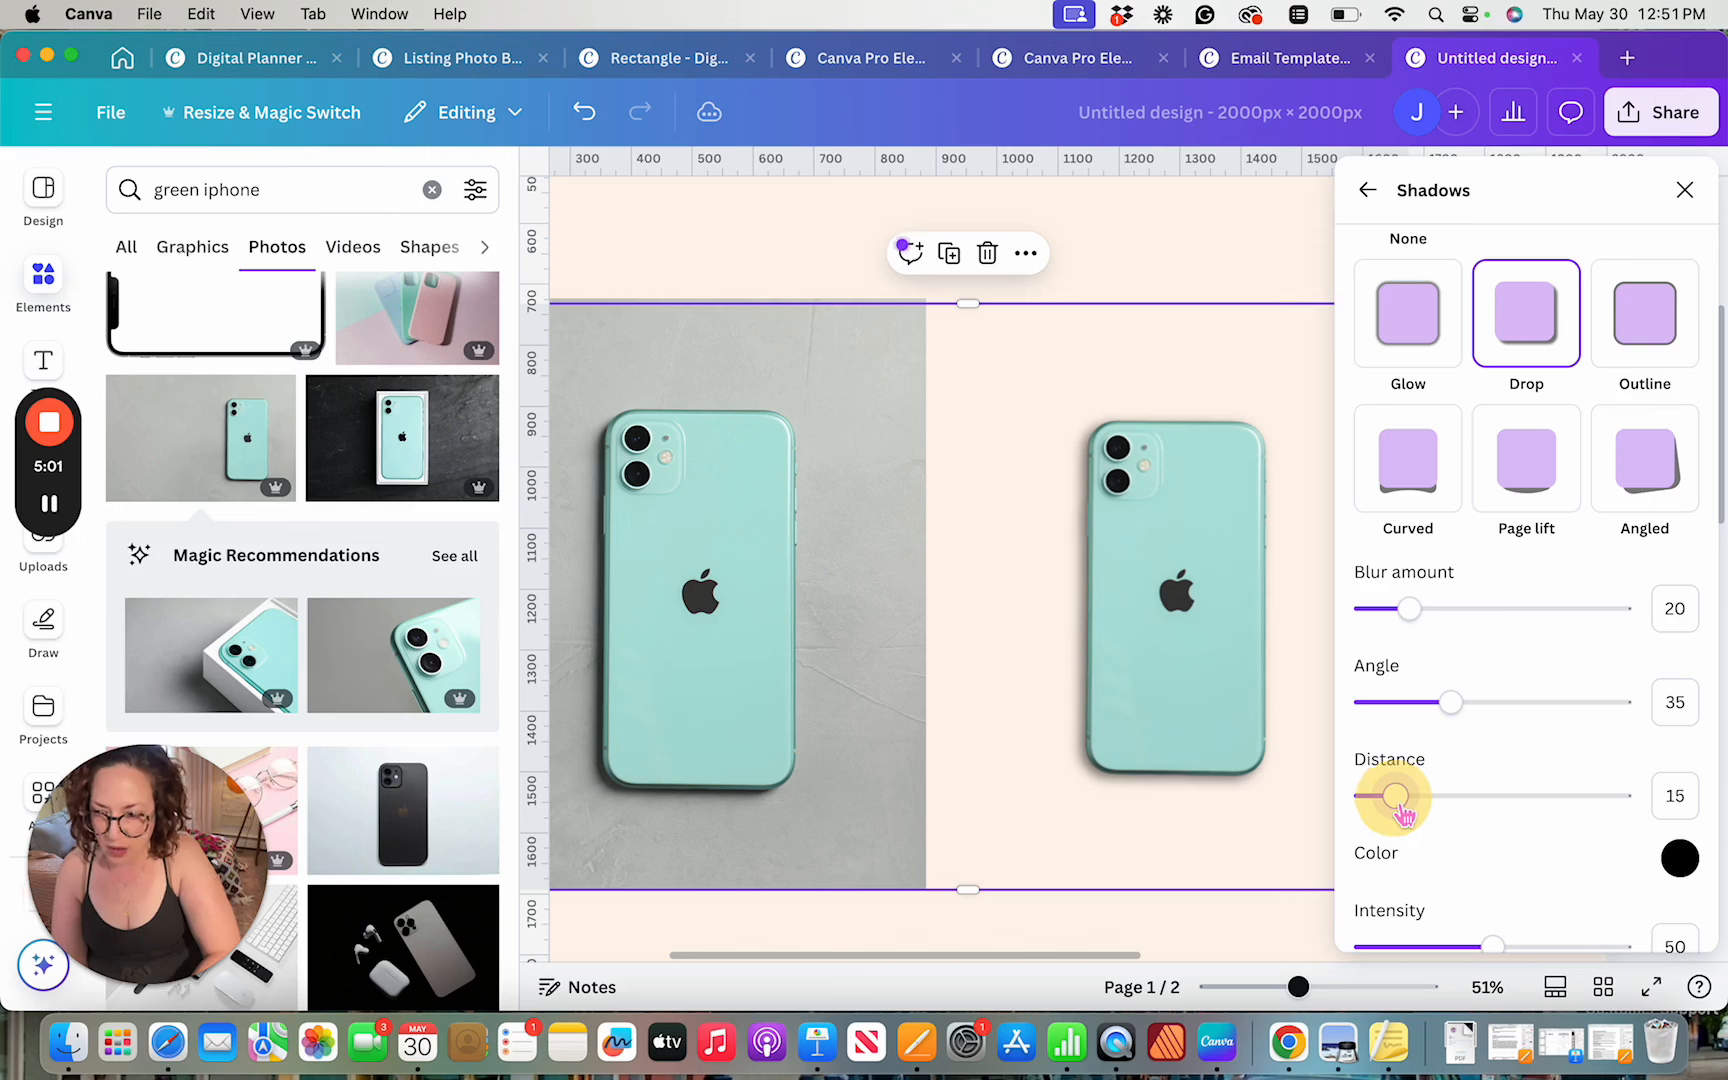
{"action": "scroll", "coordinate": [1492, 862], "scroll_direction": "down", "scroll_amount": 1}
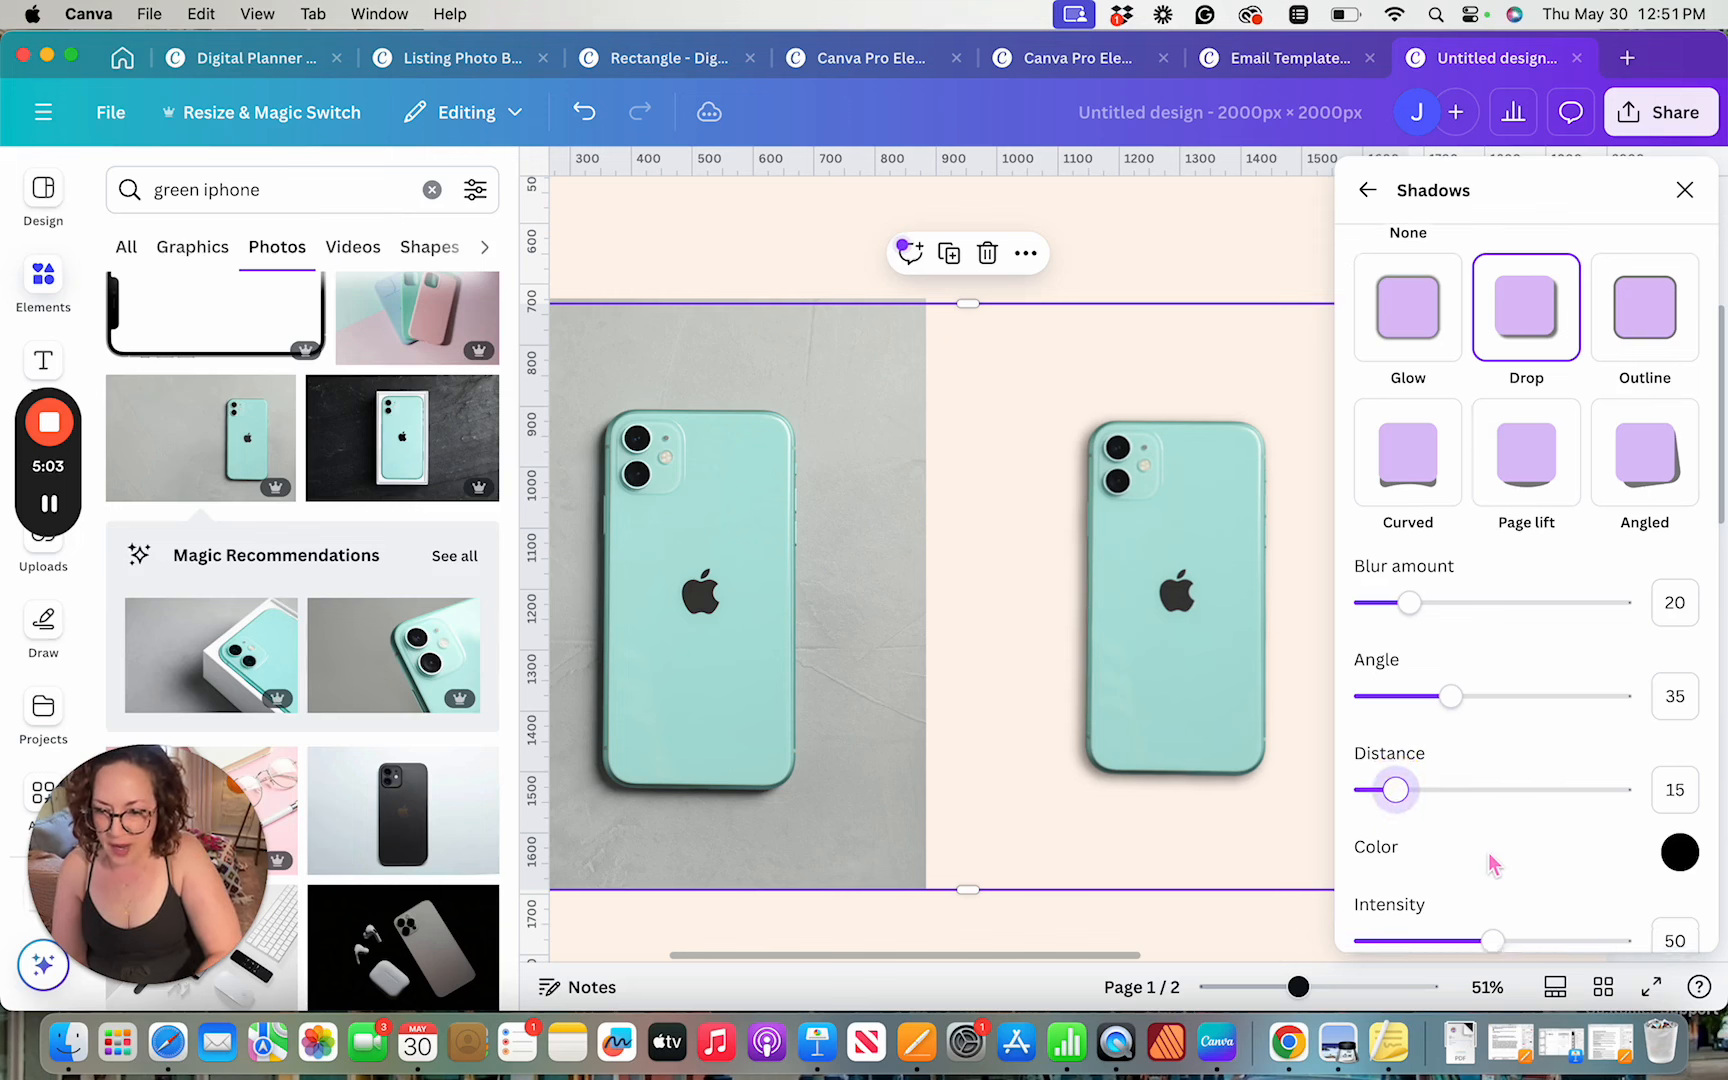
{"action": "scroll", "coordinate": [1492, 862], "scroll_direction": "down", "scroll_amount": 1}
{"action": "left_click_drag", "start_coordinate": [1493, 912], "coordinate": [1569, 930]}
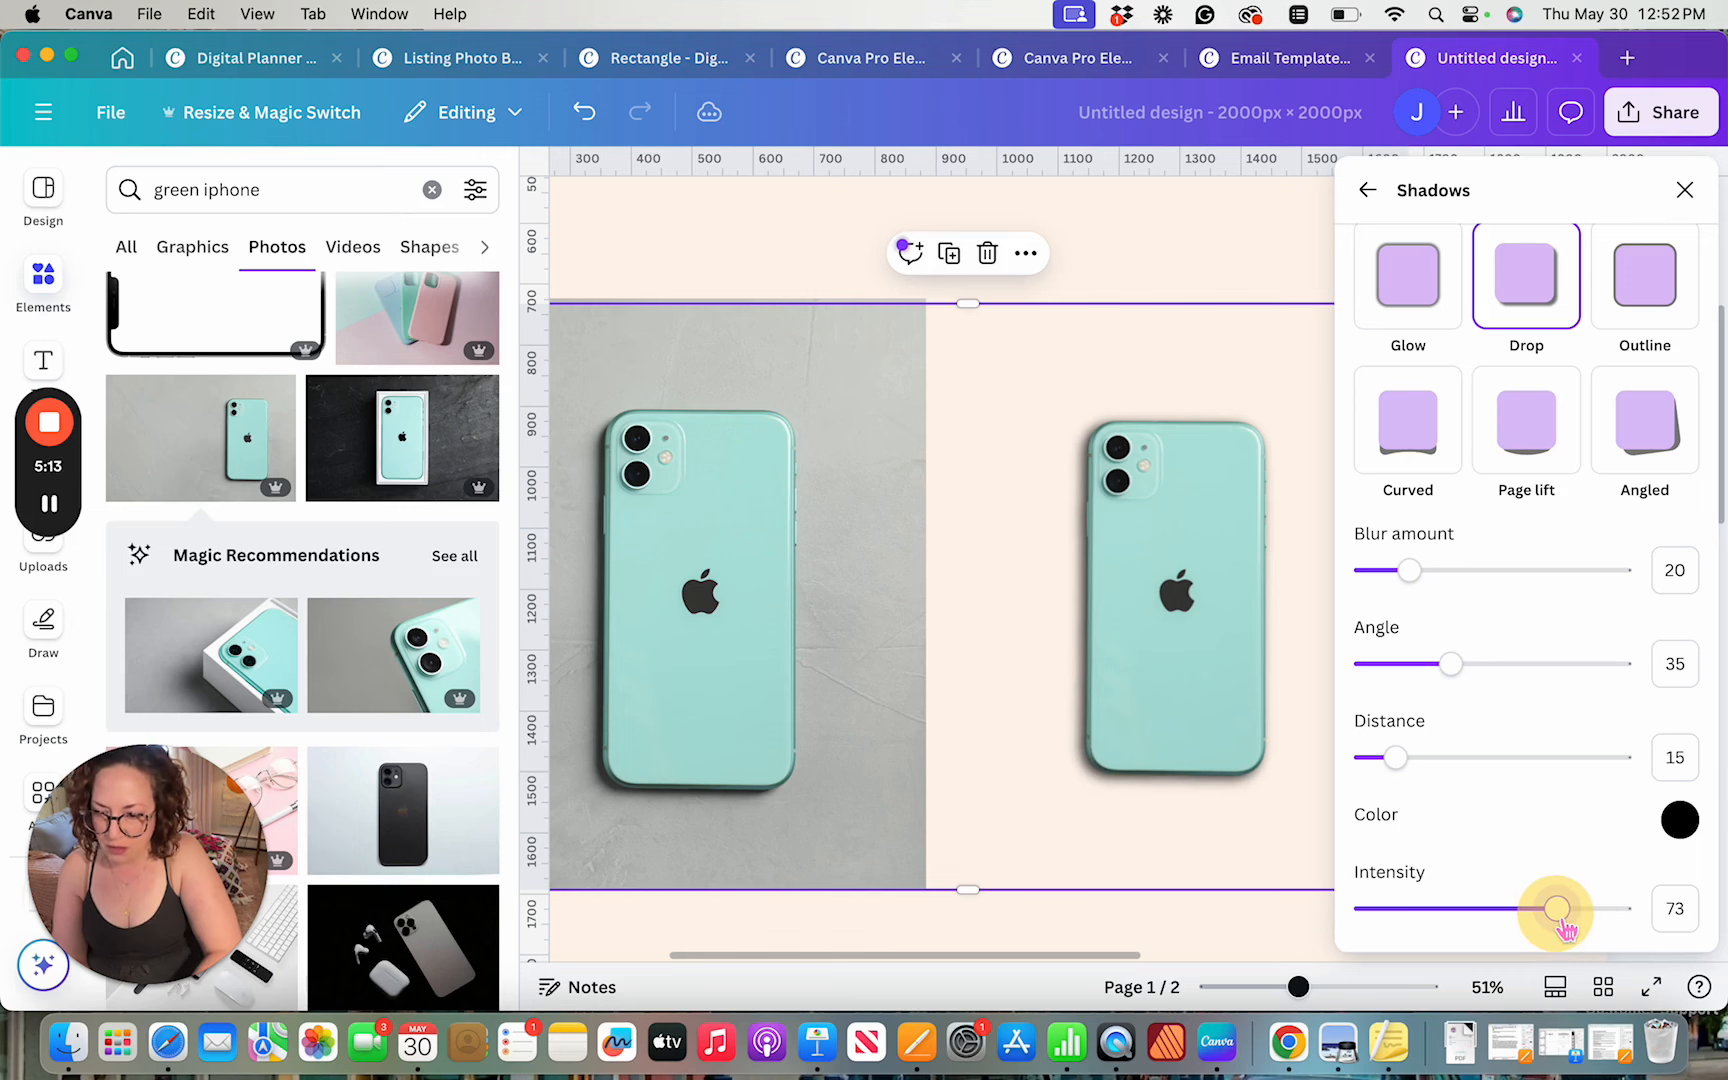
Delete the original gray-background iPhone photo from page 1
{"action": "scroll", "coordinate": [1033, 605], "scroll_direction": "down", "scroll_amount": 3}
{"action": "scroll", "coordinate": [1033, 605], "scroll_direction": "down", "scroll_amount": 2}
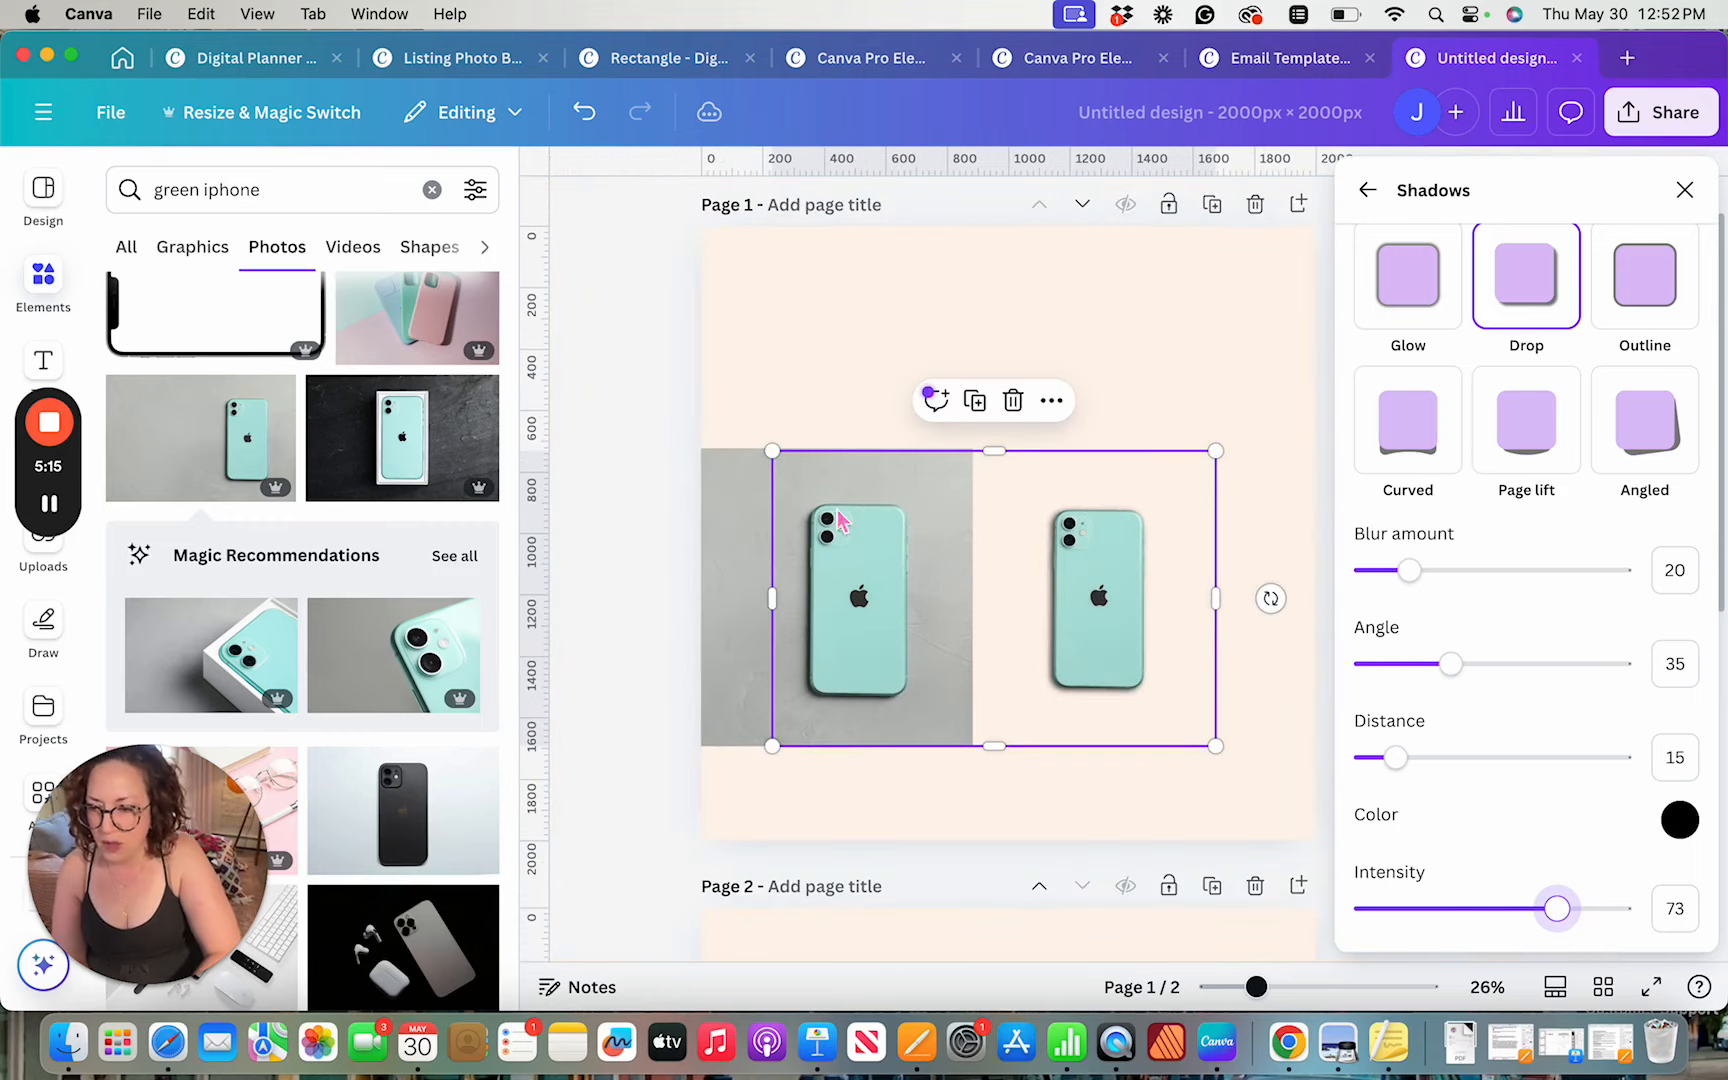
{"action": "left_click", "coordinate": [726, 590]}
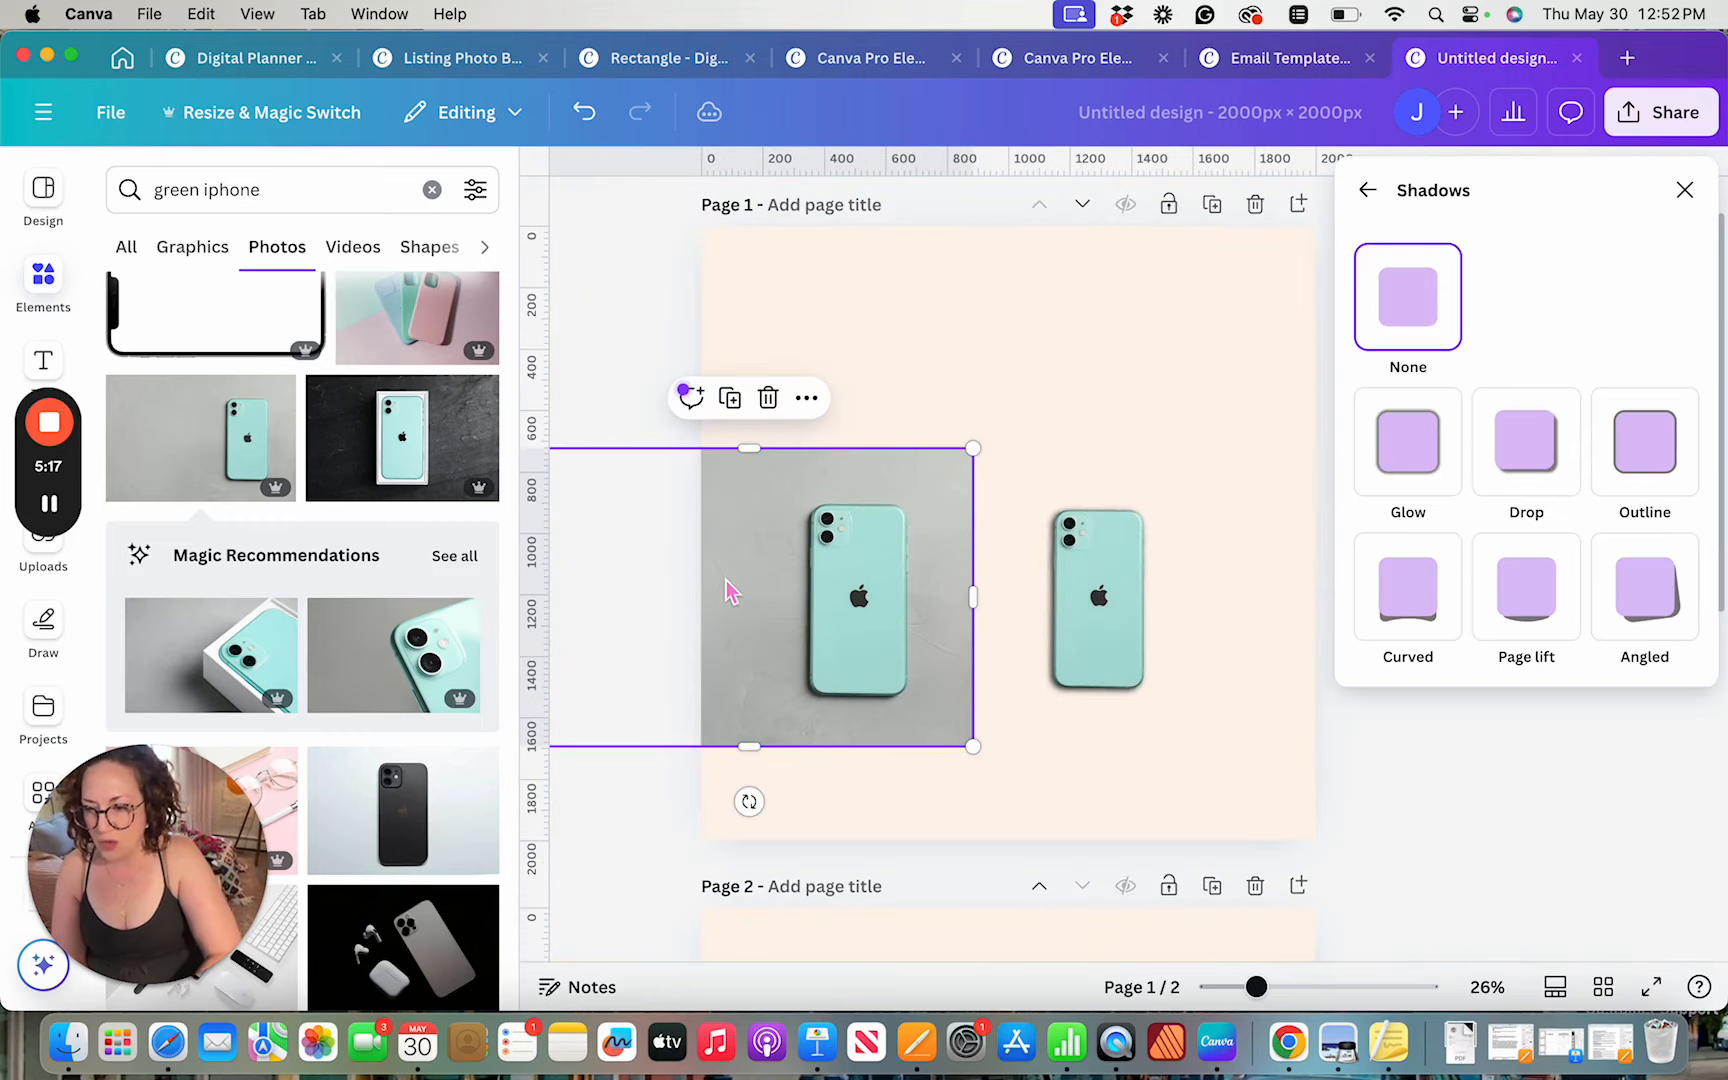
{"action": "left_click", "coordinate": [755, 545]}
{"action": "key", "text": "Delete"}
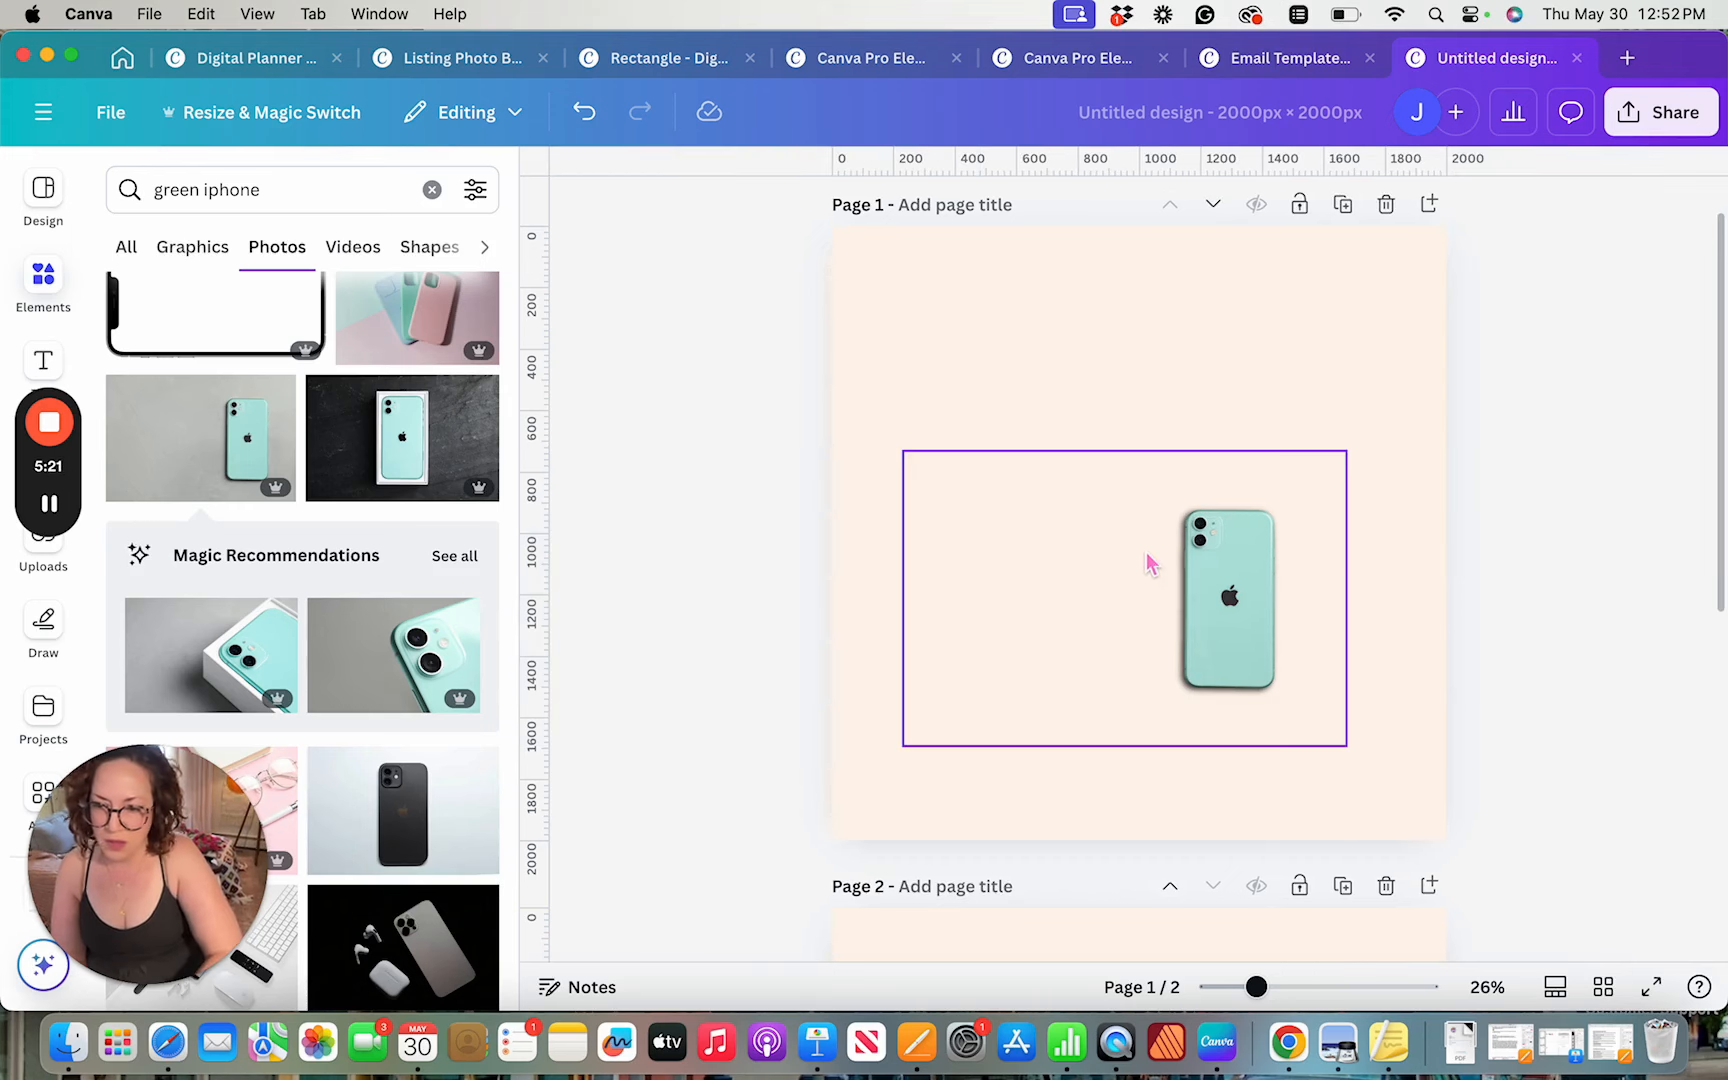
Crop the empty area on all four sides of the green iPhone cutout, leaving a small margin for its shadow
{"action": "scroll", "coordinate": [1145, 575], "scroll_direction": "up", "scroll_amount": 3}
{"action": "scroll", "coordinate": [1145, 588], "scroll_direction": "down", "scroll_amount": 1}
{"action": "scroll", "coordinate": [1145, 588], "scroll_direction": "down", "scroll_amount": 2}
{"action": "left_click", "coordinate": [941, 586]}
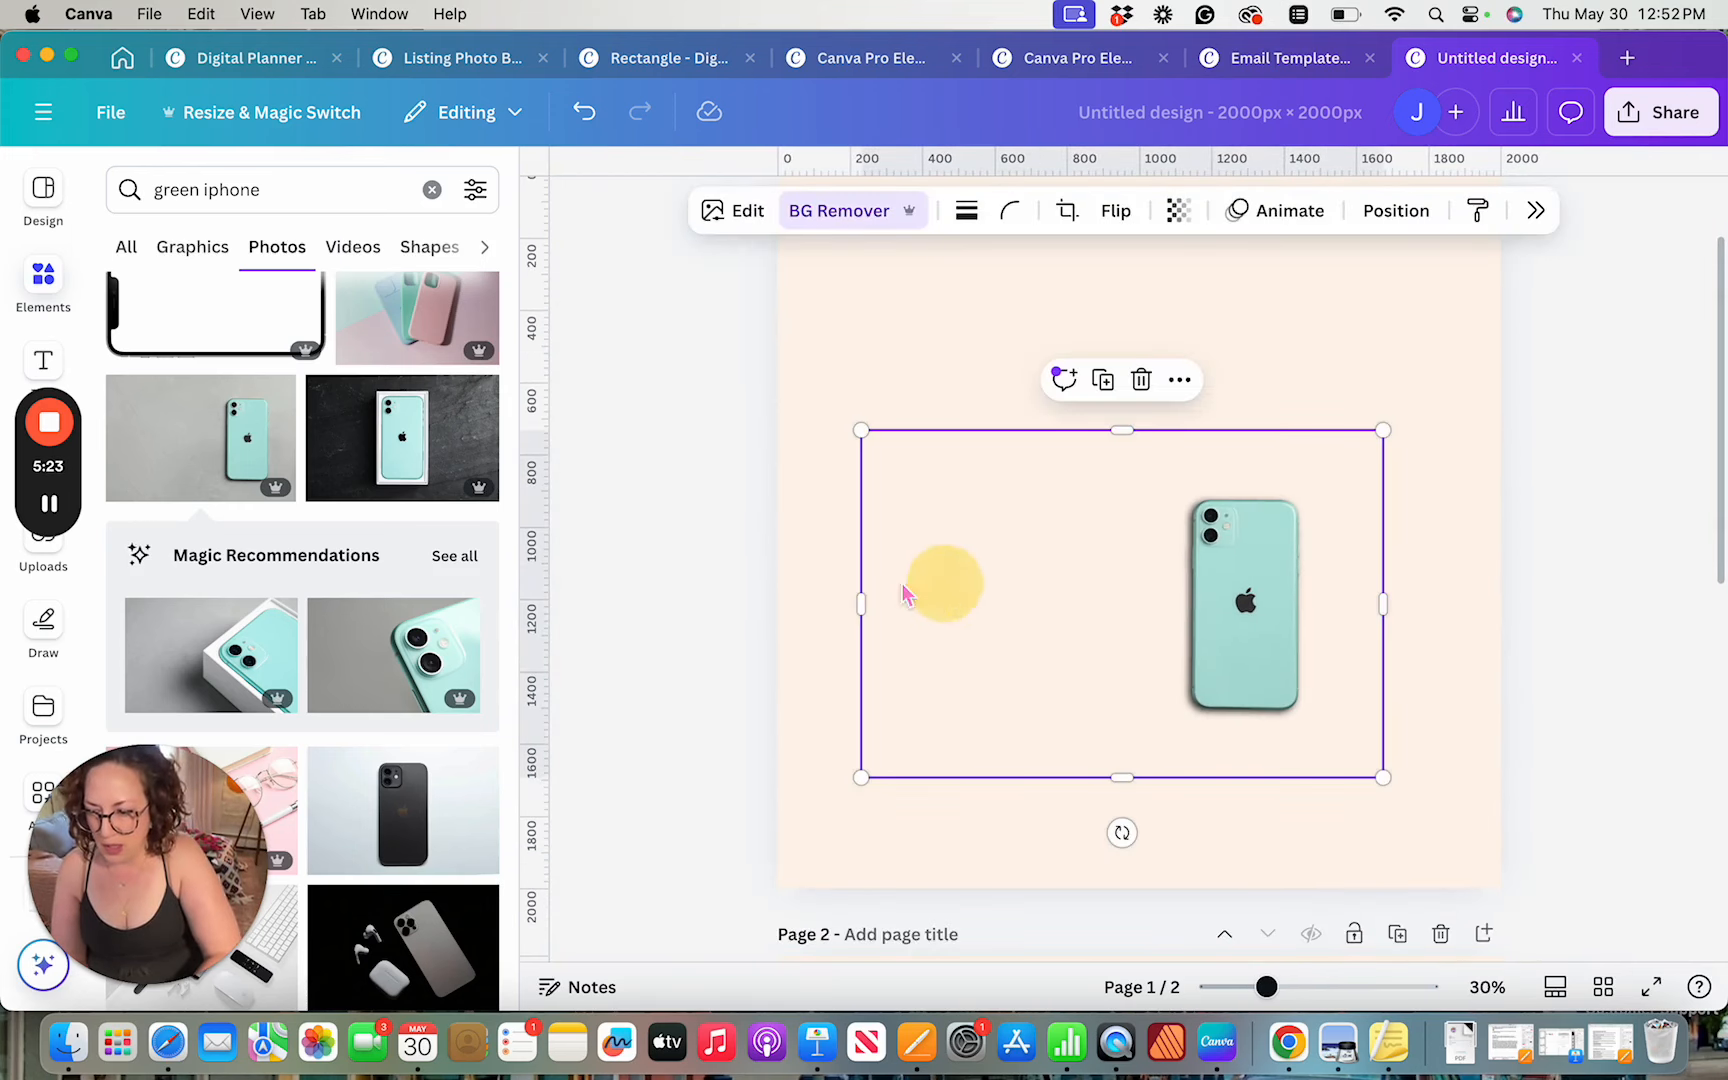
{"action": "left_click_drag", "start_coordinate": [866, 605], "coordinate": [1112, 607]}
{"action": "left_click_drag", "start_coordinate": [1248, 779], "coordinate": [1255, 762]}
{"action": "left_click_drag", "start_coordinate": [1247, 430], "coordinate": [1250, 455]}
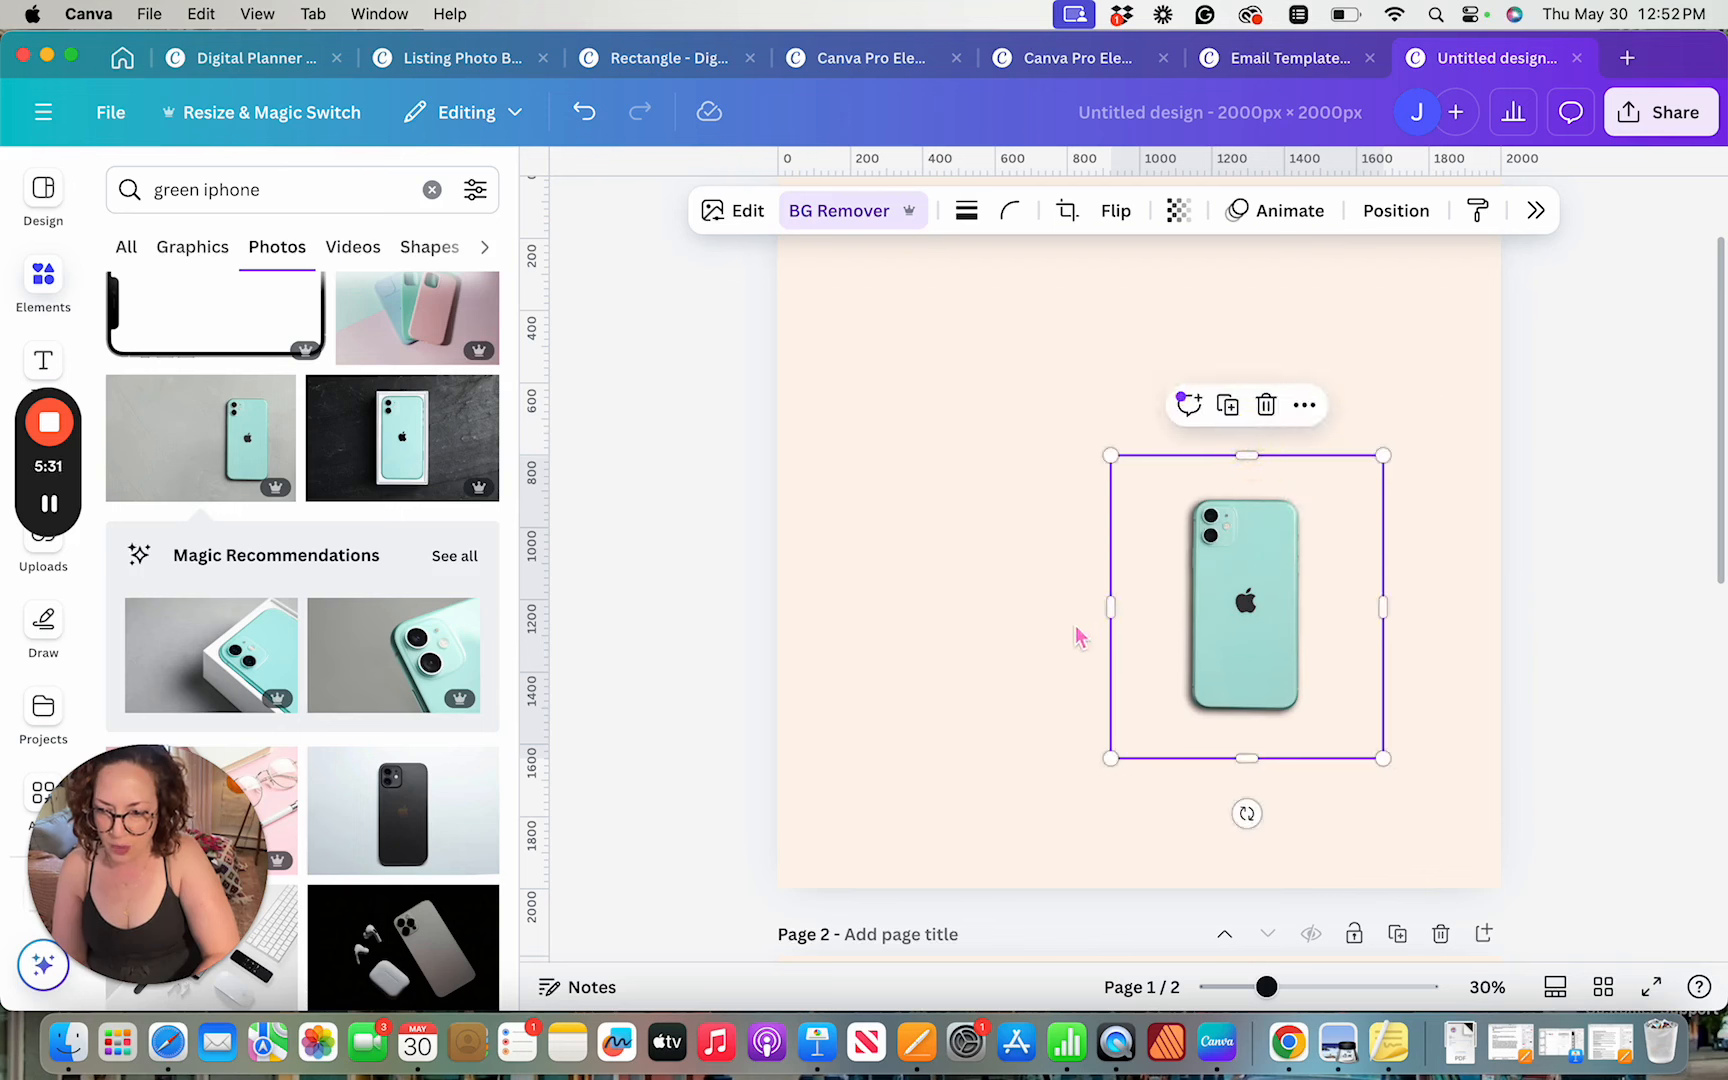
{"action": "left_click_drag", "start_coordinate": [1113, 609], "coordinate": [1138, 612]}
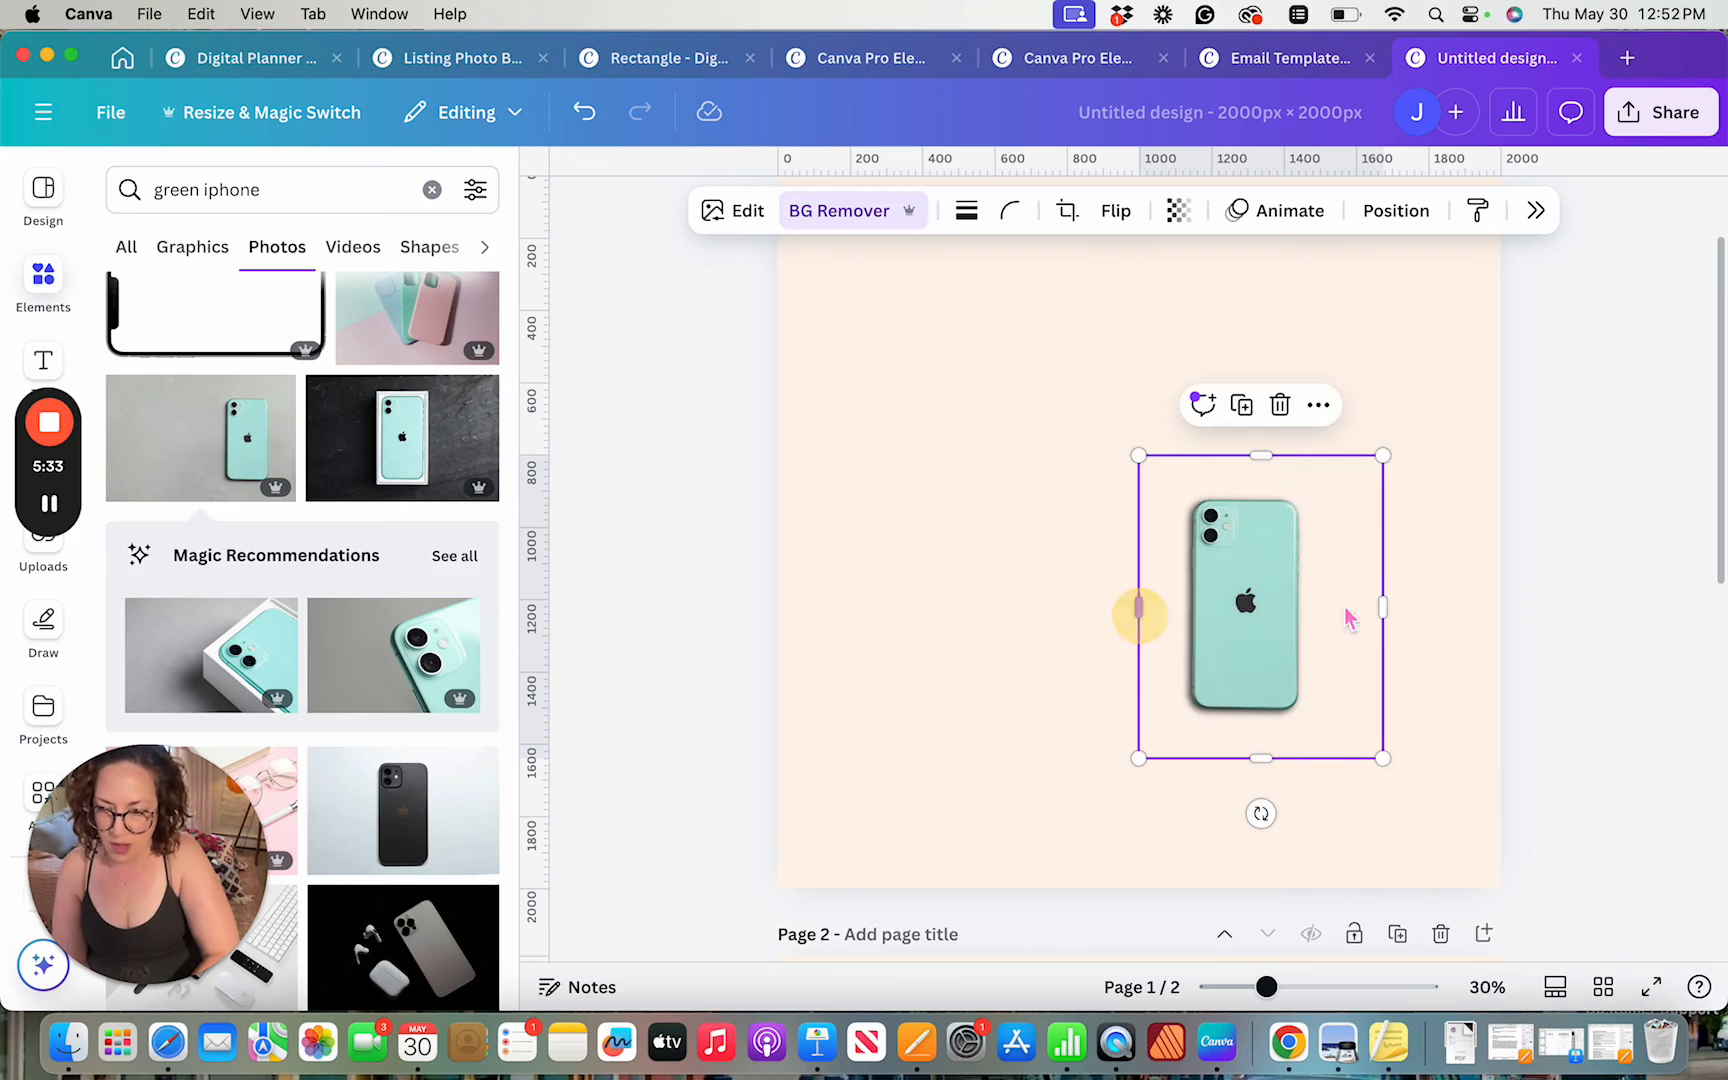
{"action": "left_click_drag", "start_coordinate": [1381, 612], "coordinate": [1348, 608]}
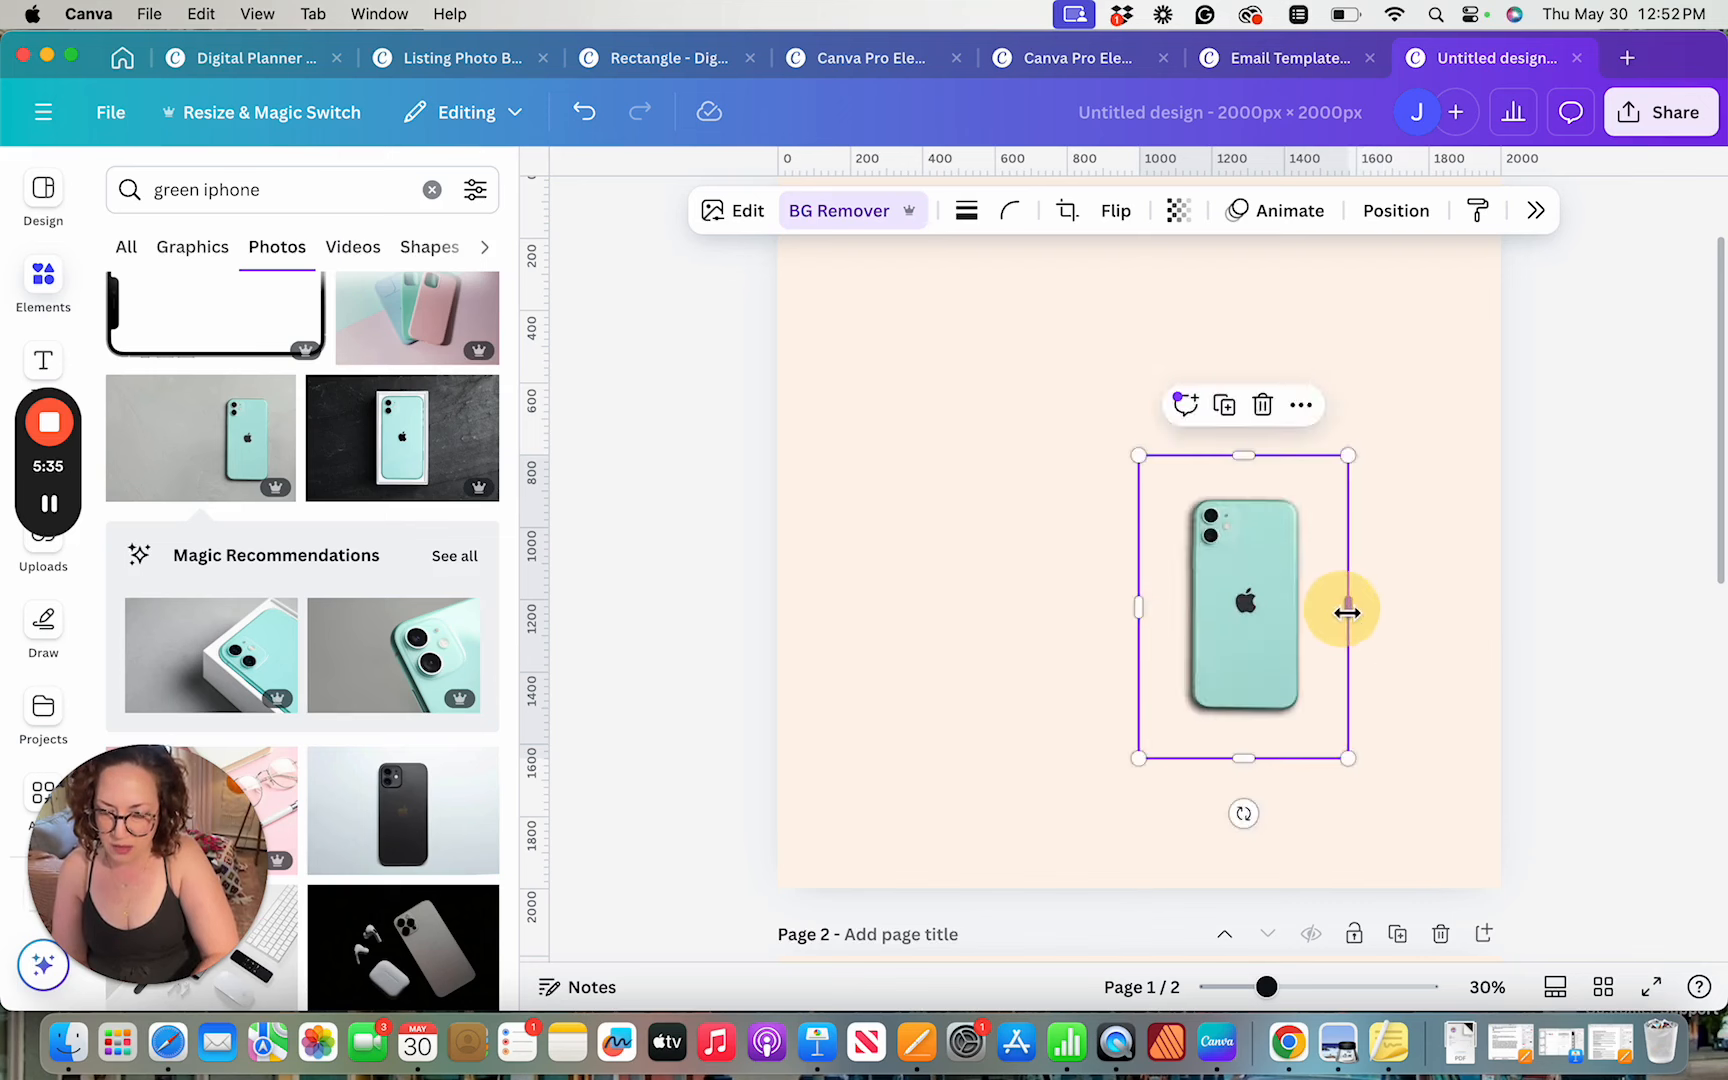
Enlarge the cropped iPhone cutout to about 1090 px wide on the right half of page 1 and inspect its shadow
{"action": "left_click_drag", "start_coordinate": [1355, 458], "coordinate": [1457, 311]}
{"action": "left_click_drag", "start_coordinate": [1140, 762], "coordinate": [1003, 841]}
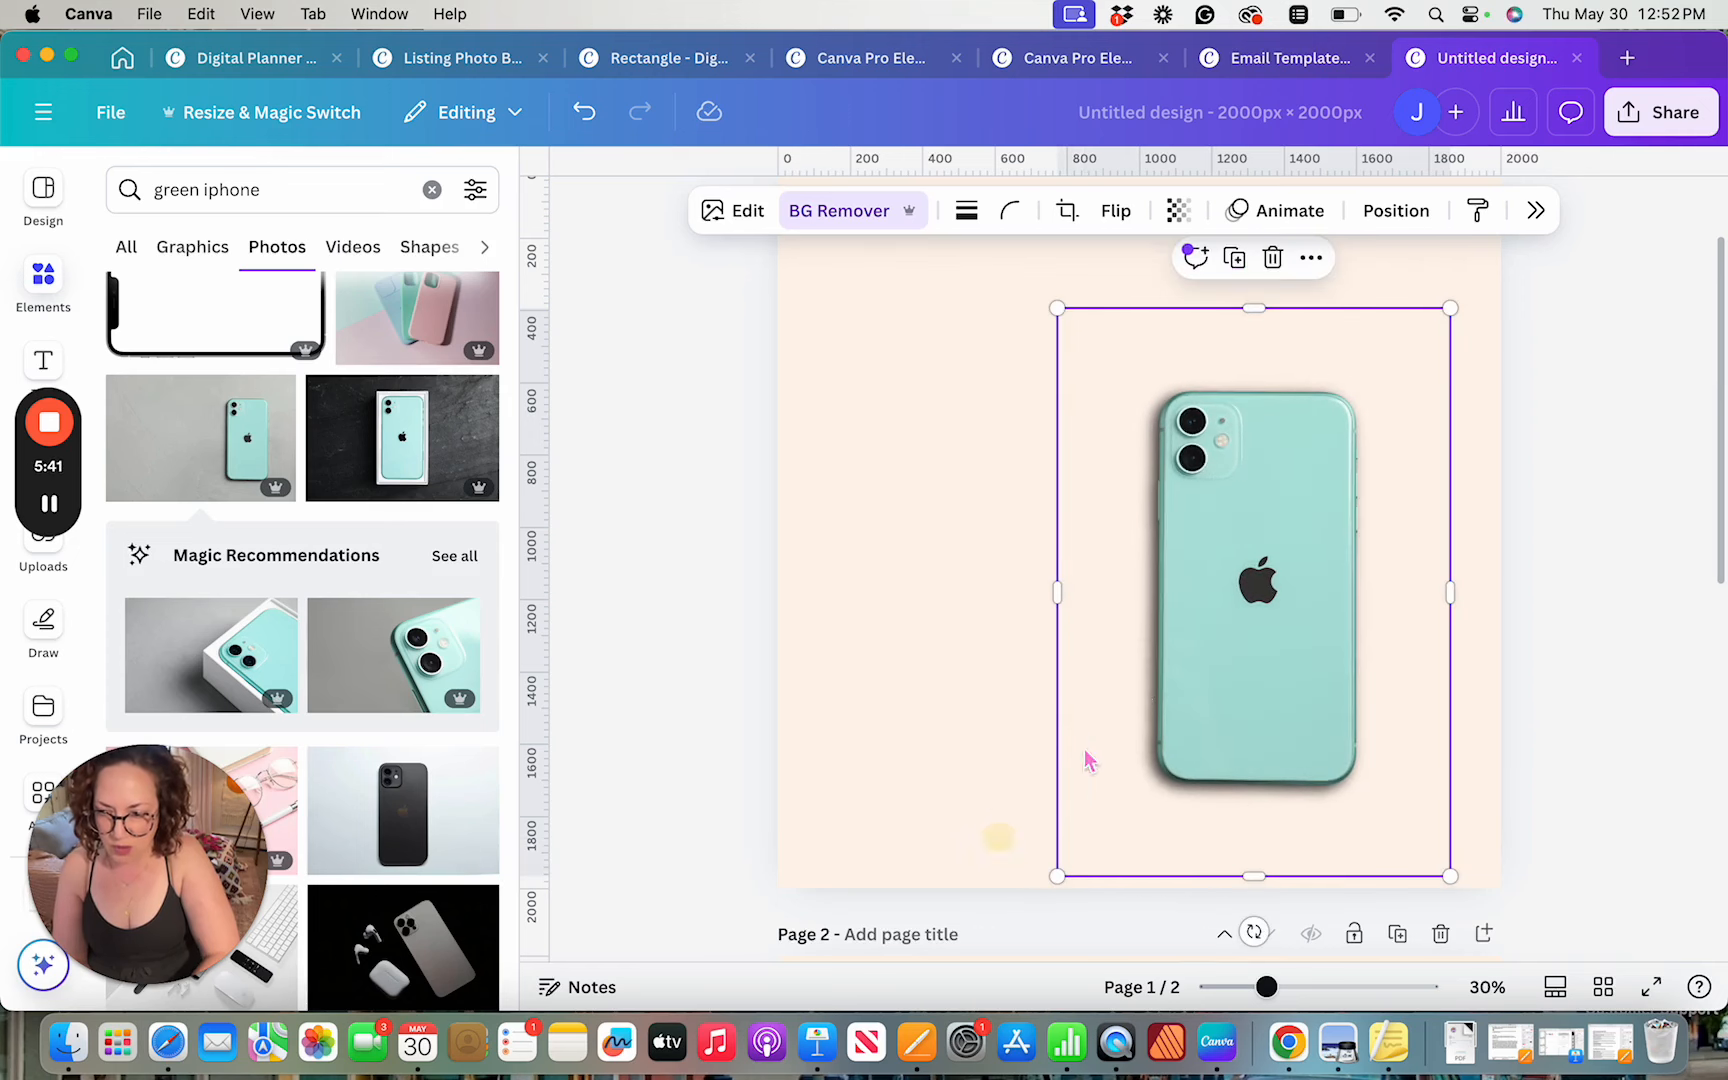
{"action": "left_click", "coordinate": [903, 645]}
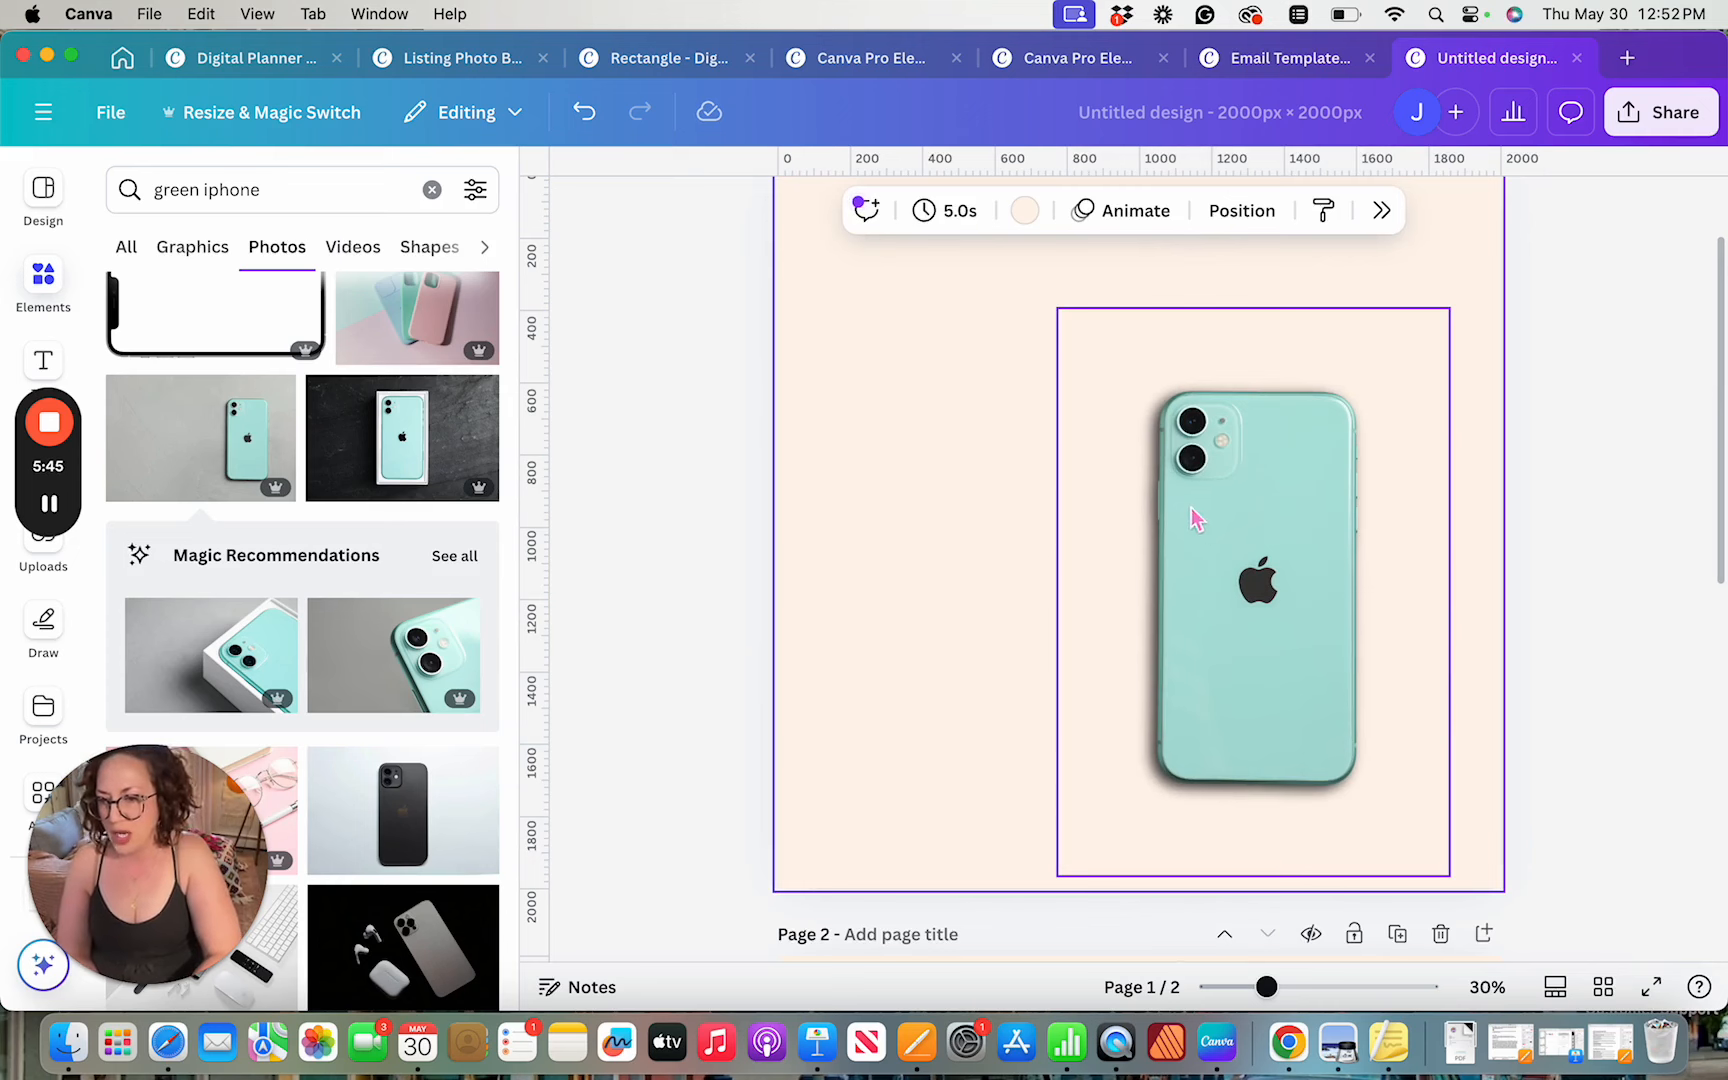
{"action": "scroll", "coordinate": [1104, 515], "scroll_direction": "up", "scroll_amount": 5}
{"action": "scroll", "coordinate": [1104, 515], "scroll_direction": "up", "scroll_amount": 3}
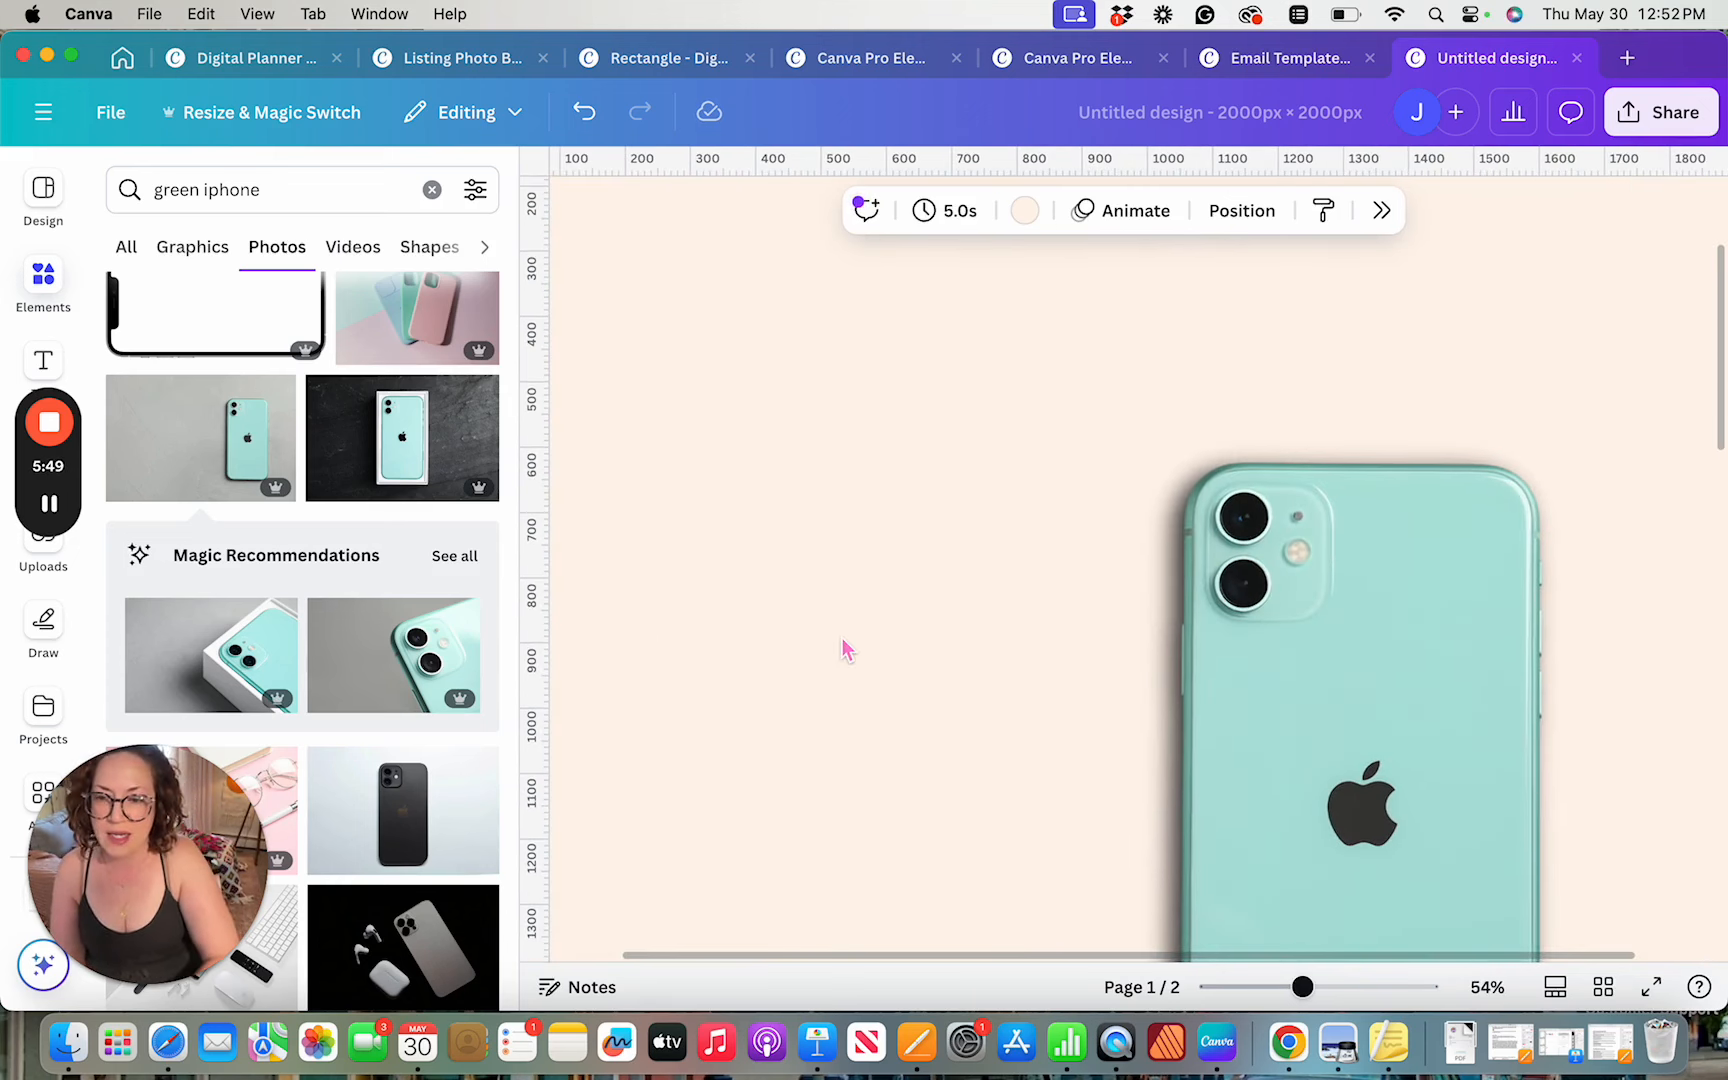
{"action": "scroll", "coordinate": [864, 629], "scroll_direction": "down", "scroll_amount": 3}
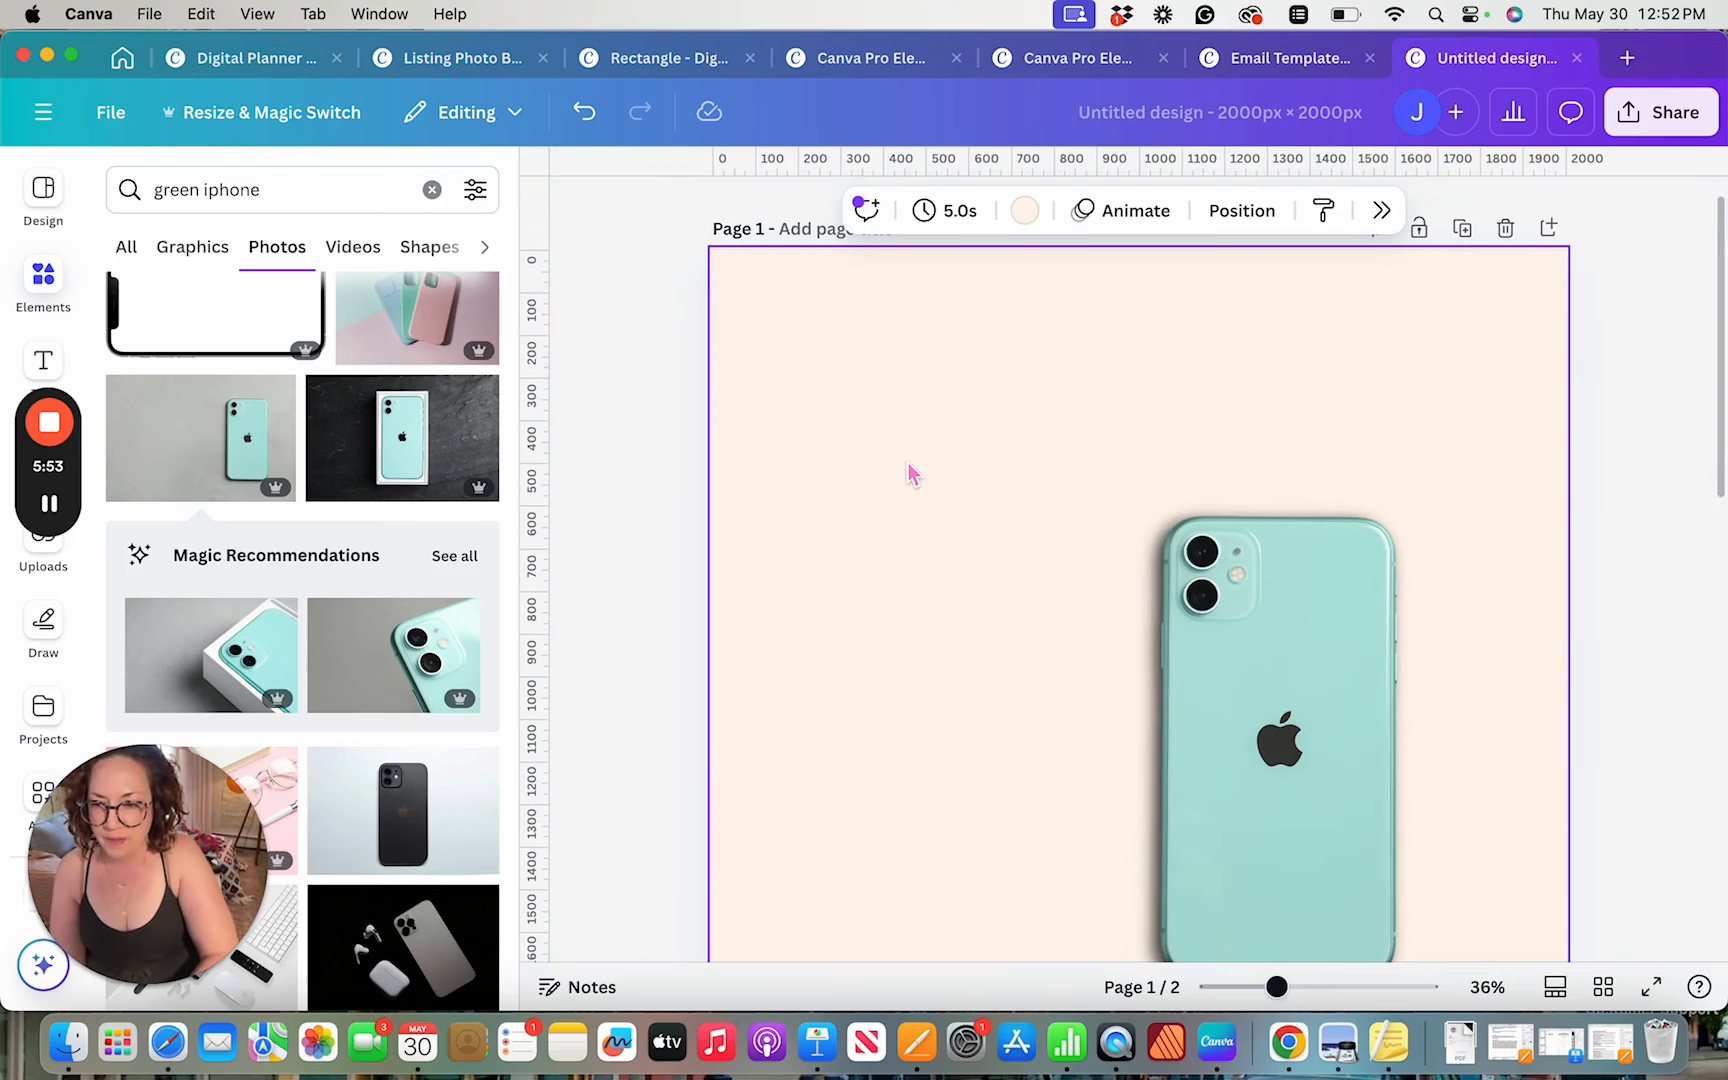
Change the iPhone's drop shadow color to the warm brown #6B5235 and check the shadow against the cream page
{"action": "left_click", "coordinate": [1293, 703]}
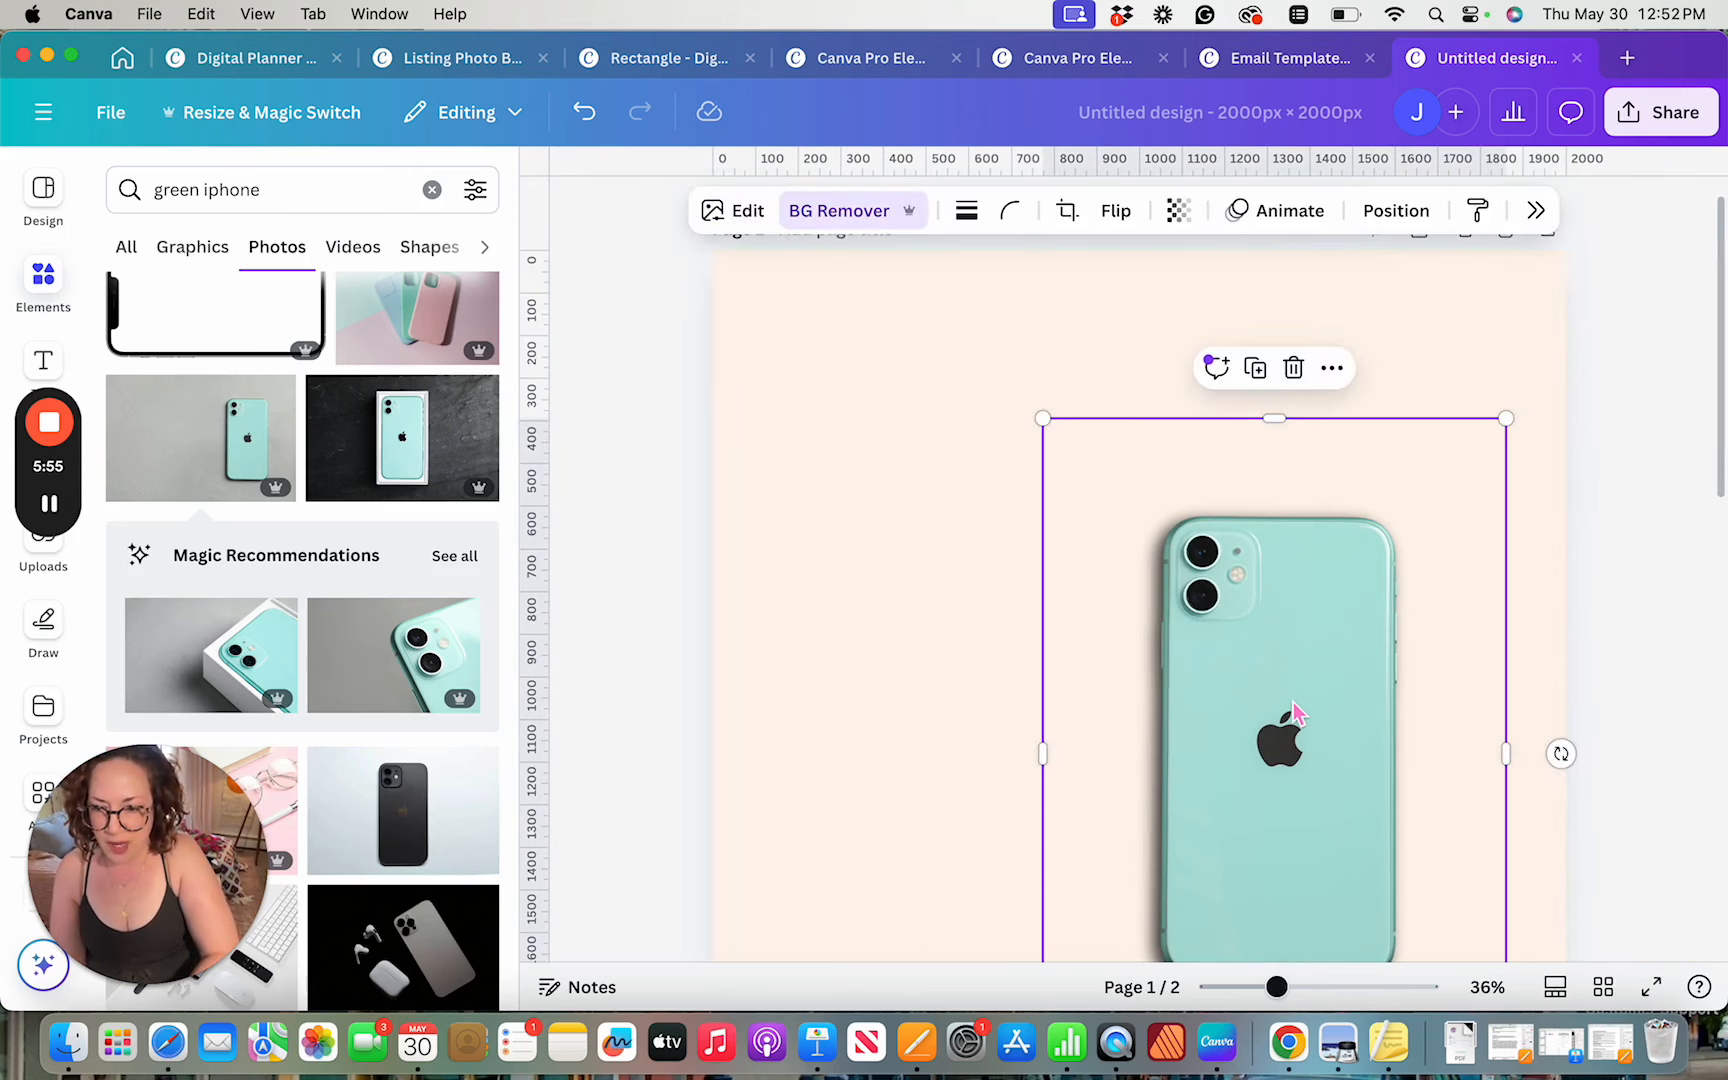
{"action": "left_click", "coordinate": [742, 211]}
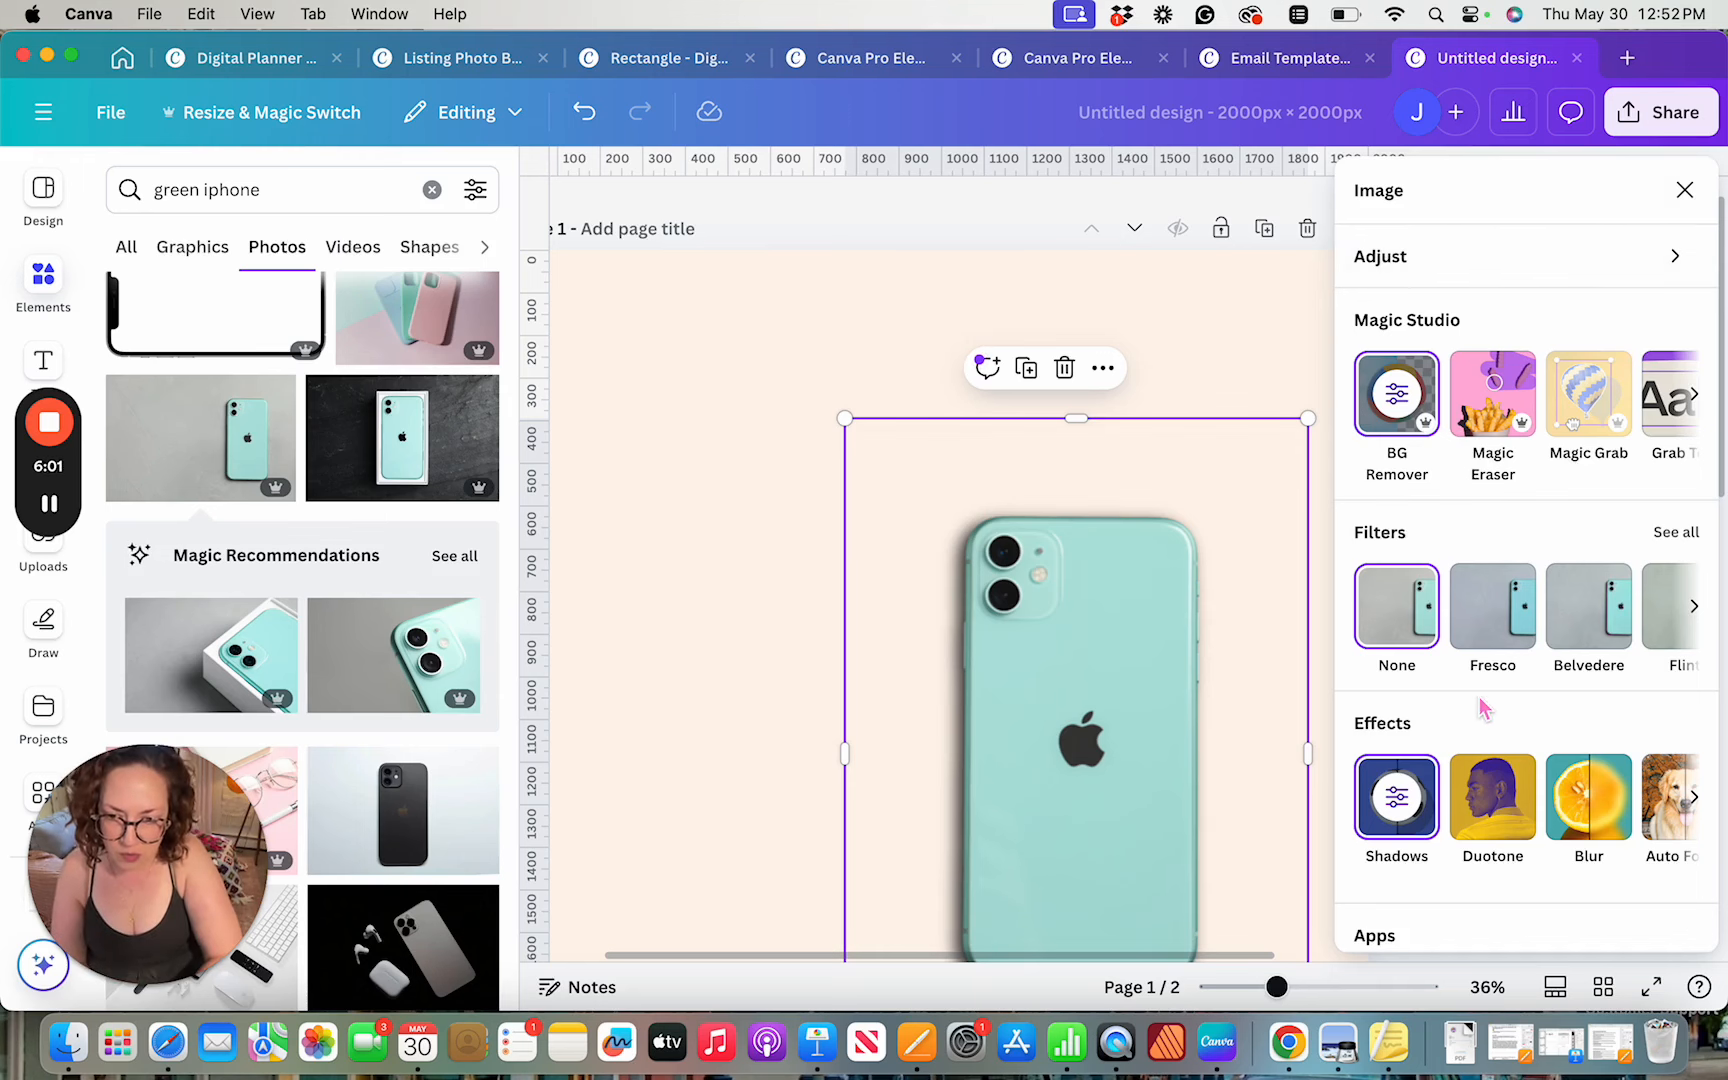
{"action": "scroll", "coordinate": [1435, 717], "scroll_direction": "down", "scroll_amount": 3}
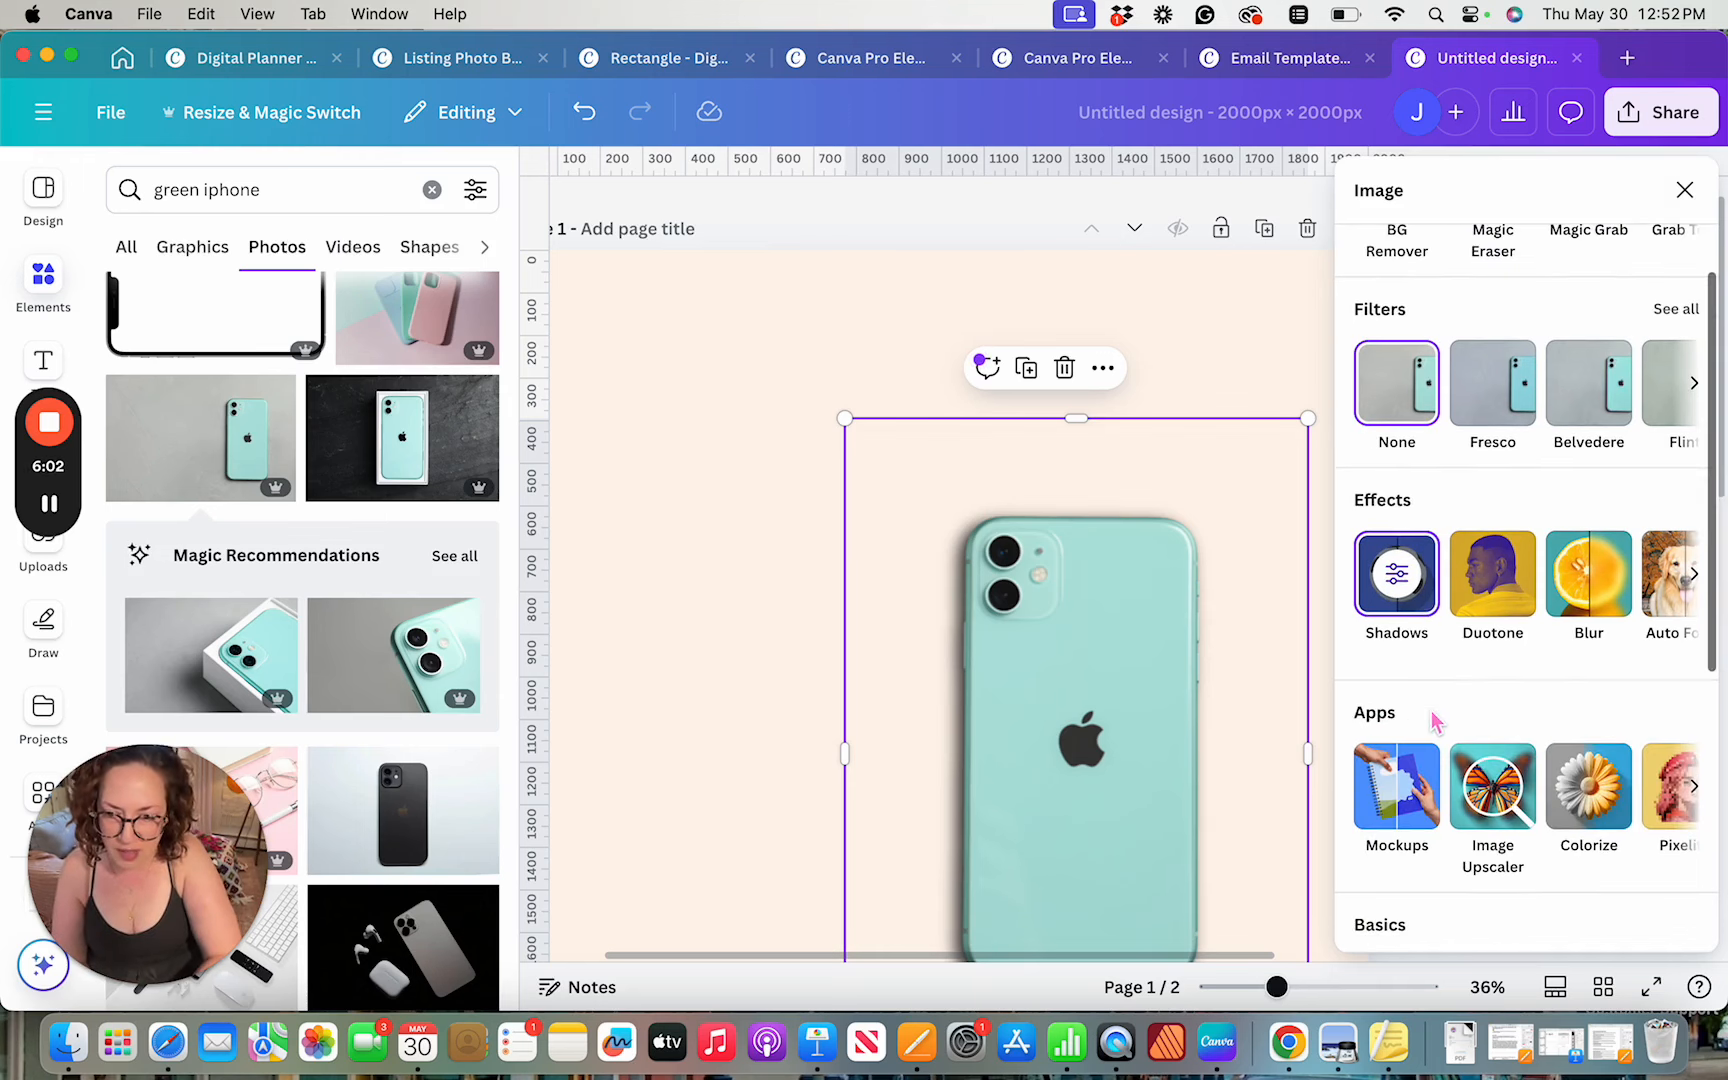
{"action": "left_click", "coordinate": [1406, 585]}
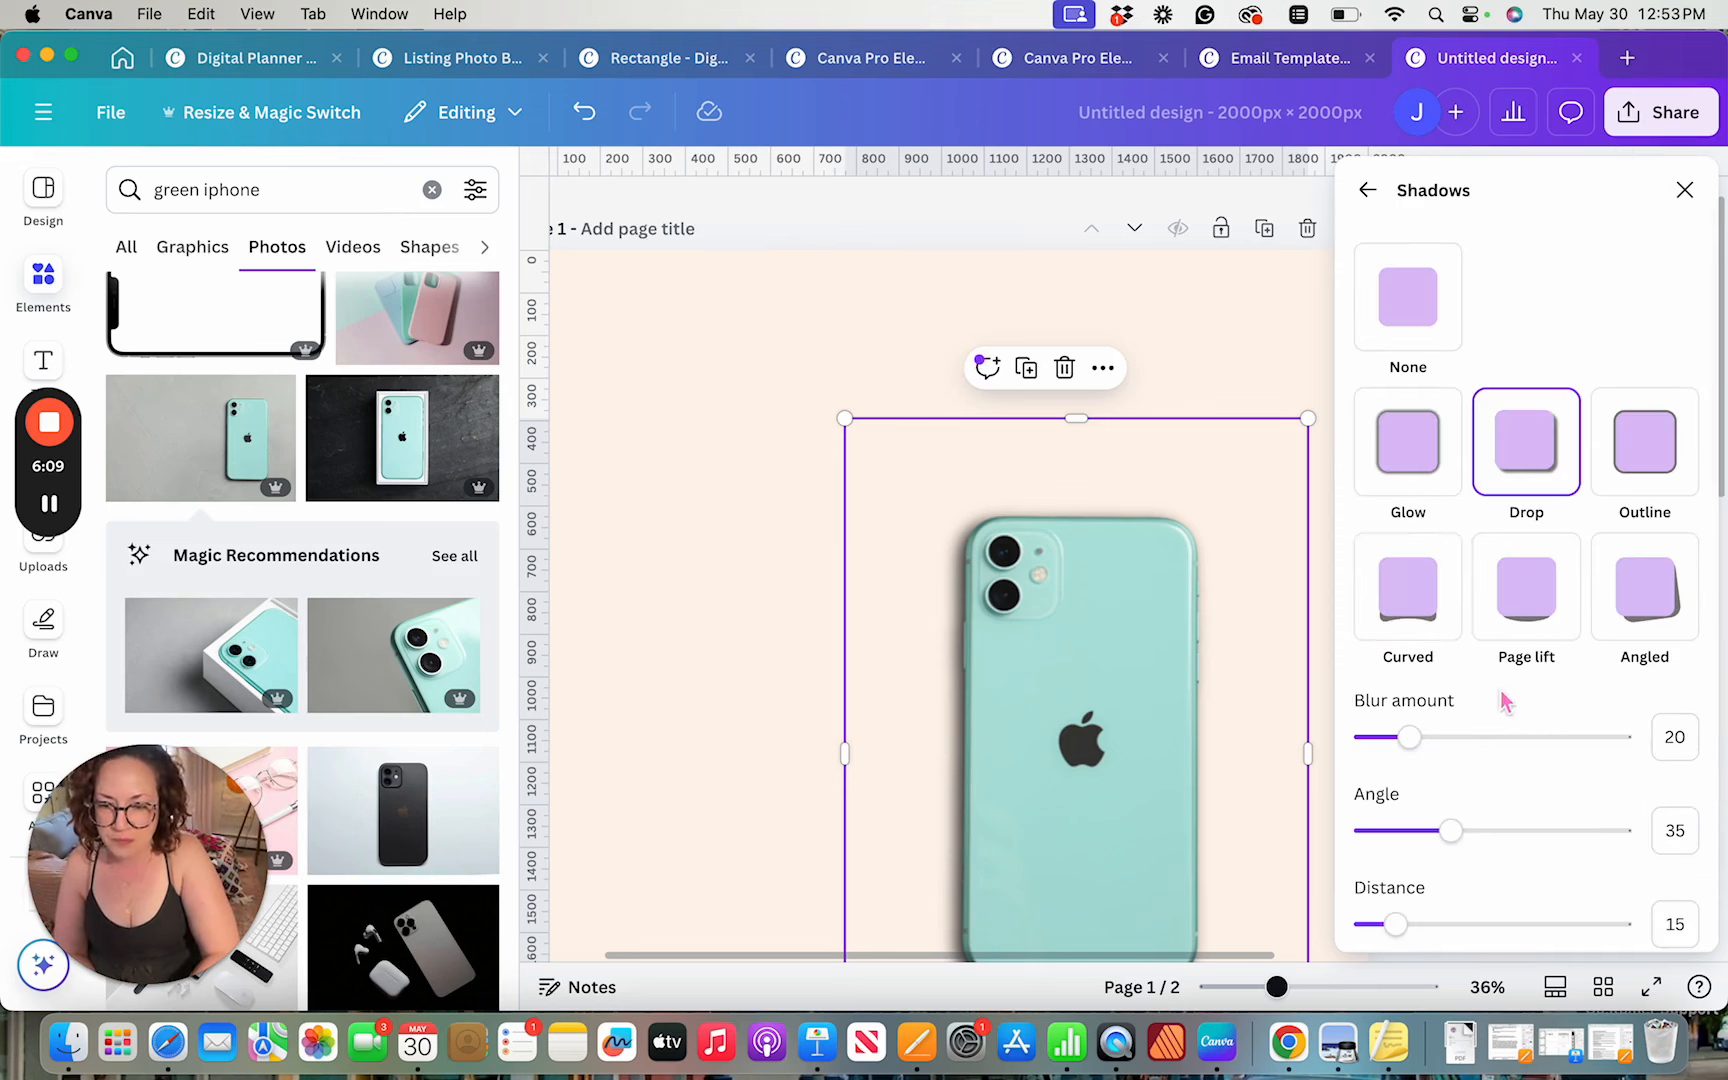
{"action": "scroll", "coordinate": [1505, 703], "scroll_direction": "down", "scroll_amount": 1}
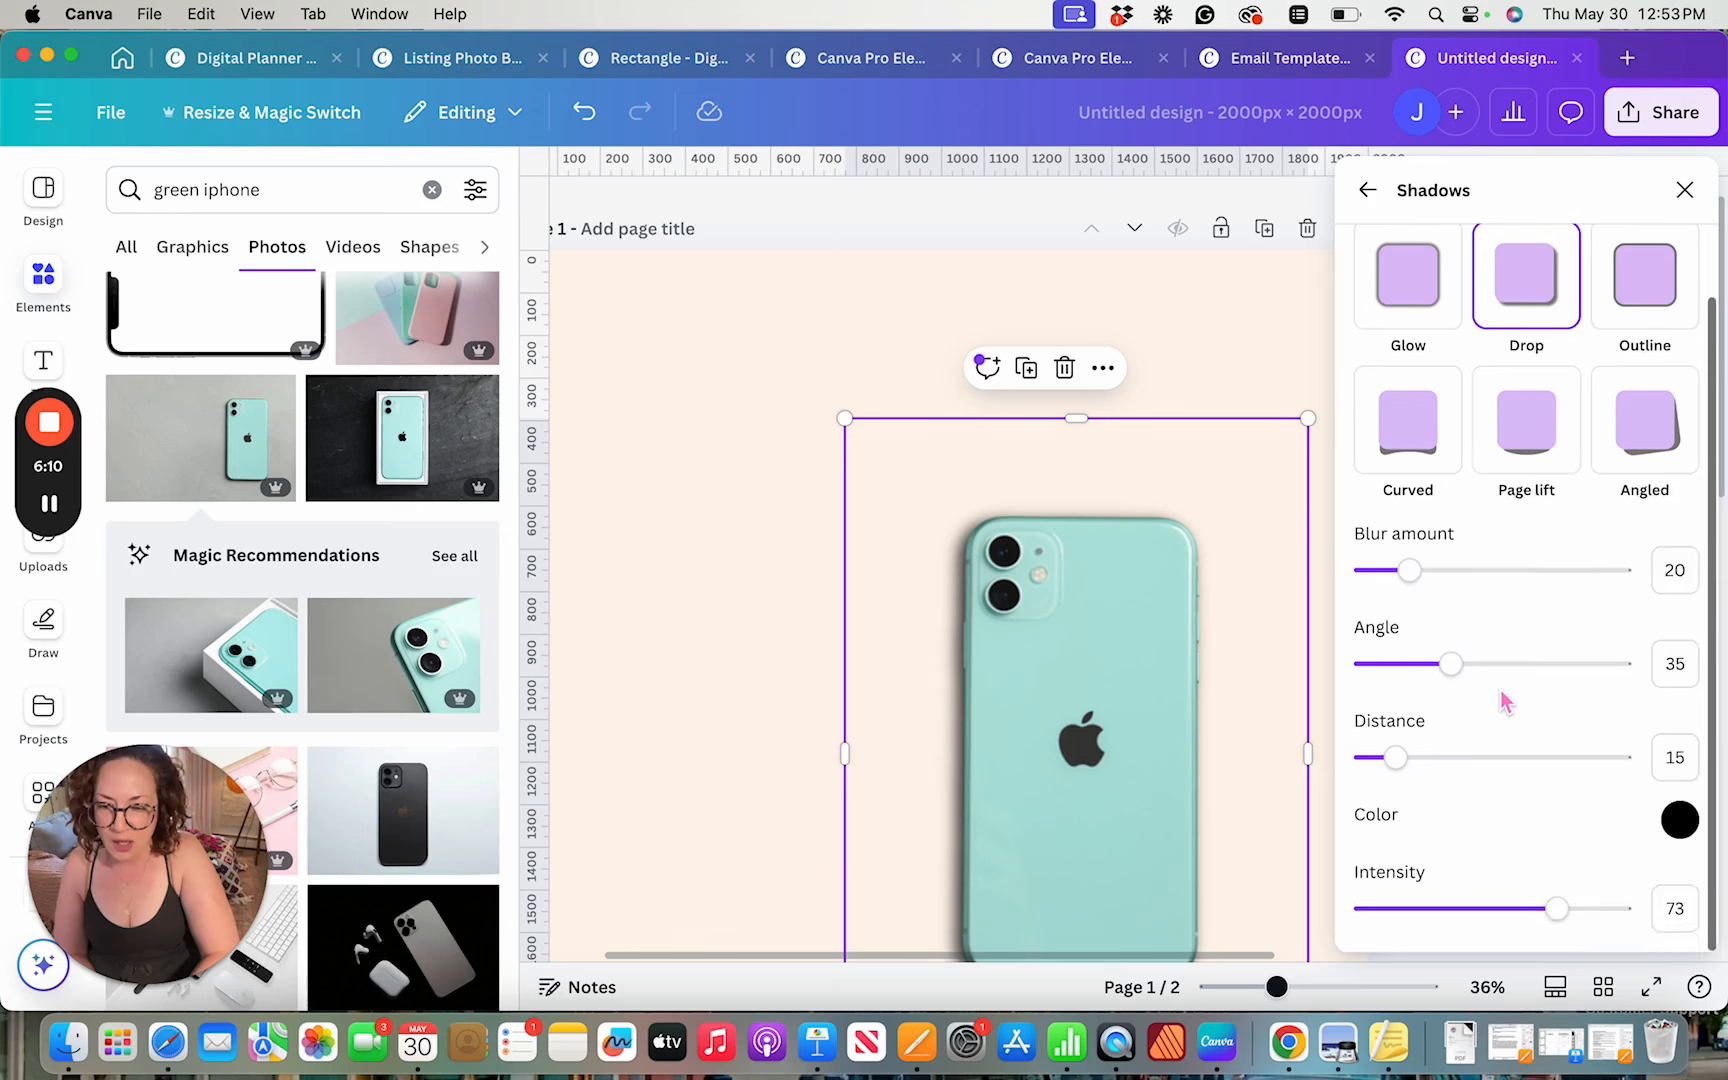
{"action": "left_click", "coordinate": [1683, 826]}
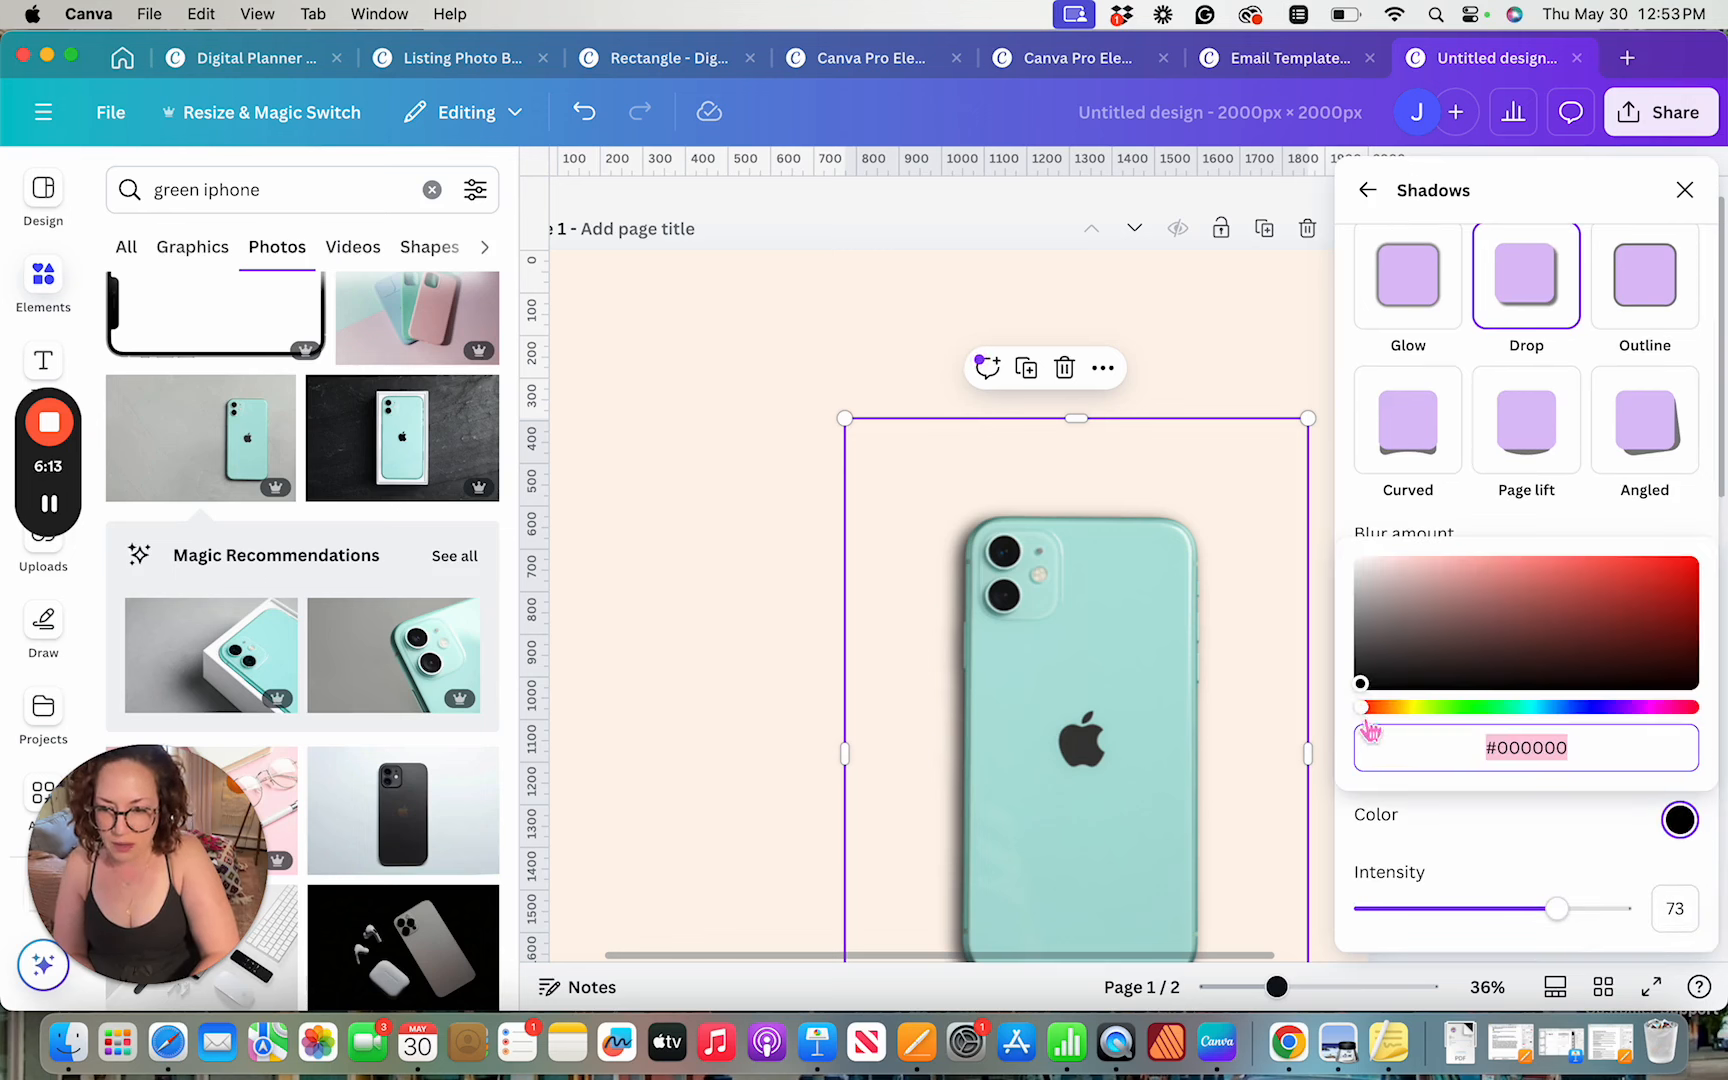
{"action": "left_click_drag", "start_coordinate": [1367, 716], "coordinate": [1527, 633]}
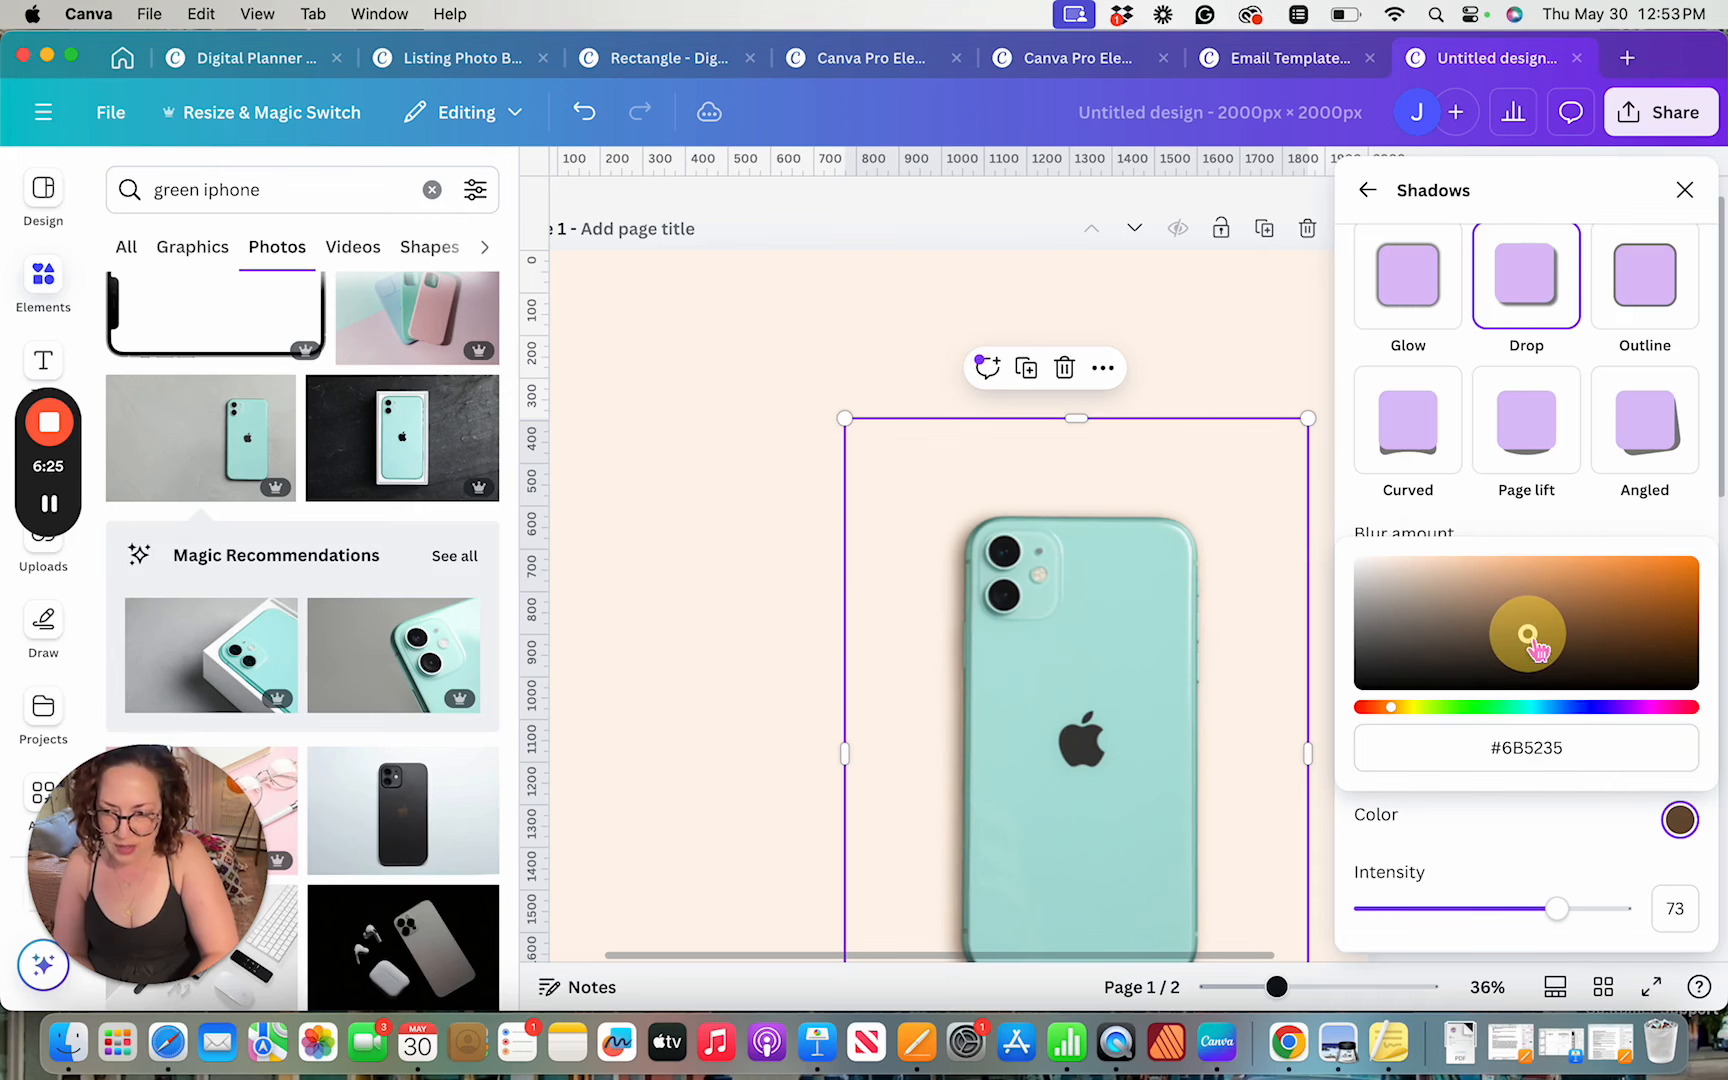
{"action": "left_click", "coordinate": [684, 670]}
{"action": "scroll", "coordinate": [688, 676], "scroll_direction": "down", "scroll_amount": 5}
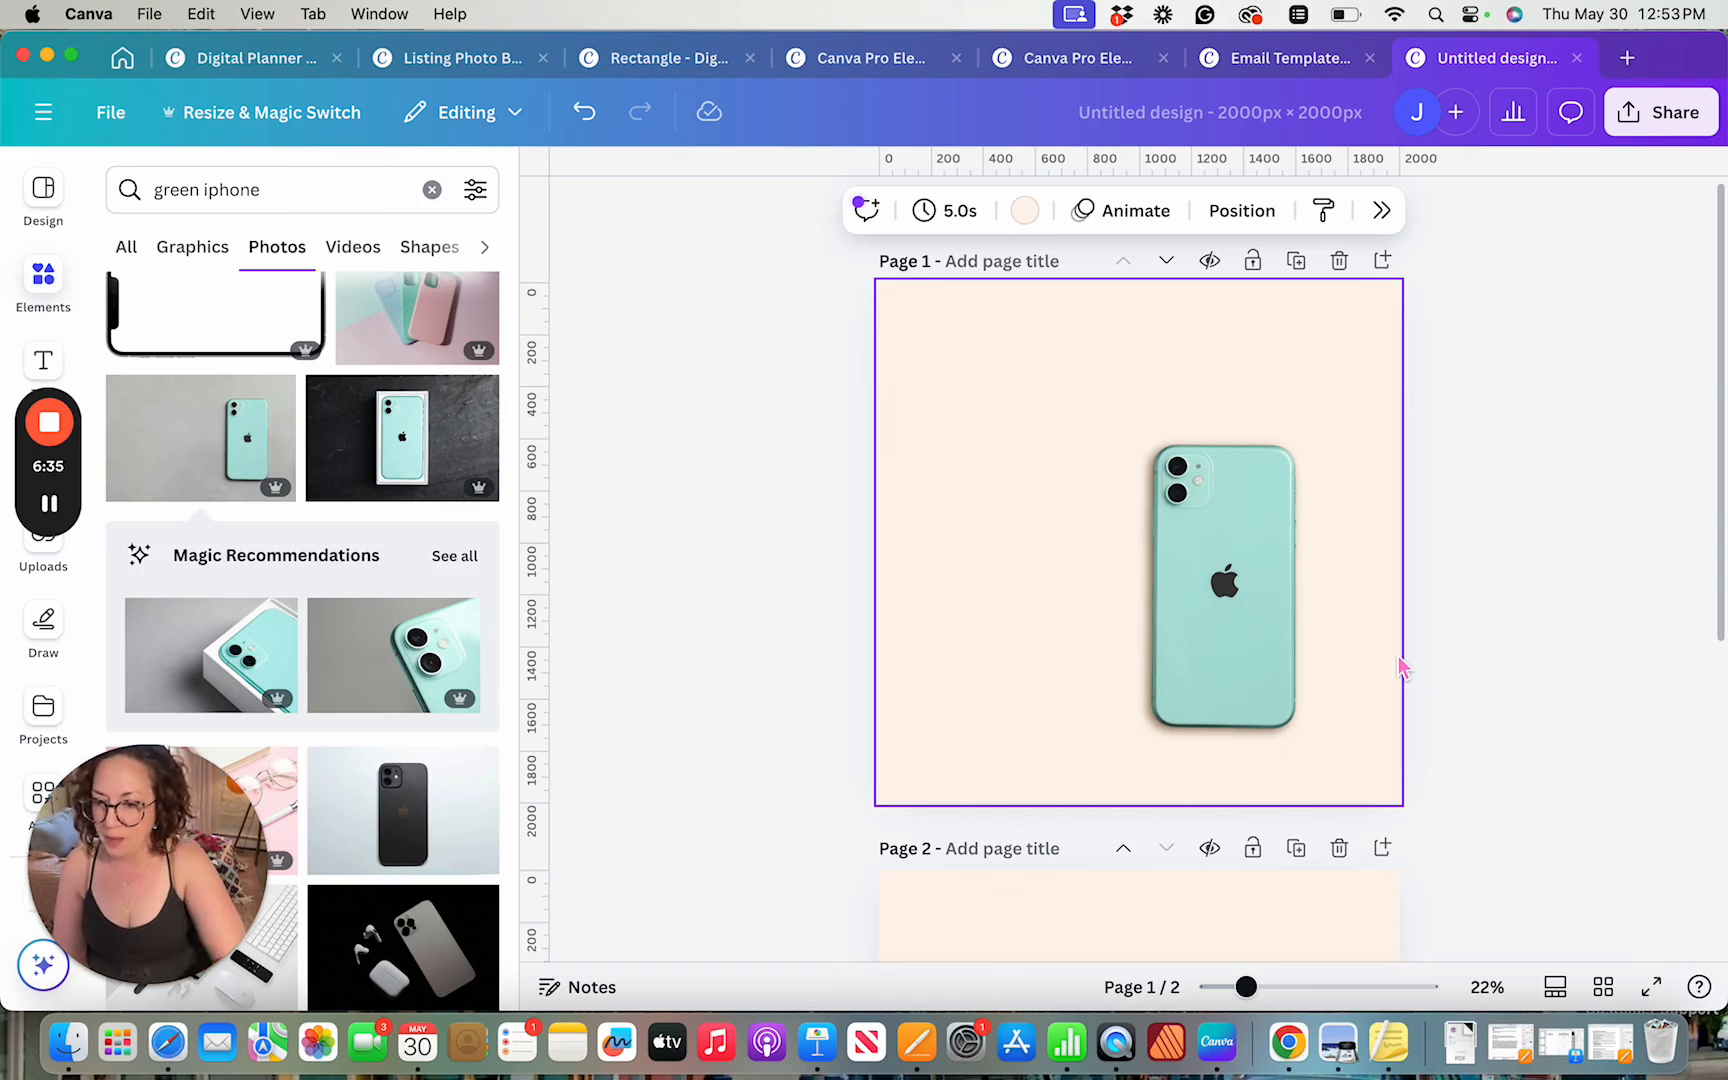
{"action": "scroll", "coordinate": [1143, 607], "scroll_direction": "up", "scroll_amount": 5}
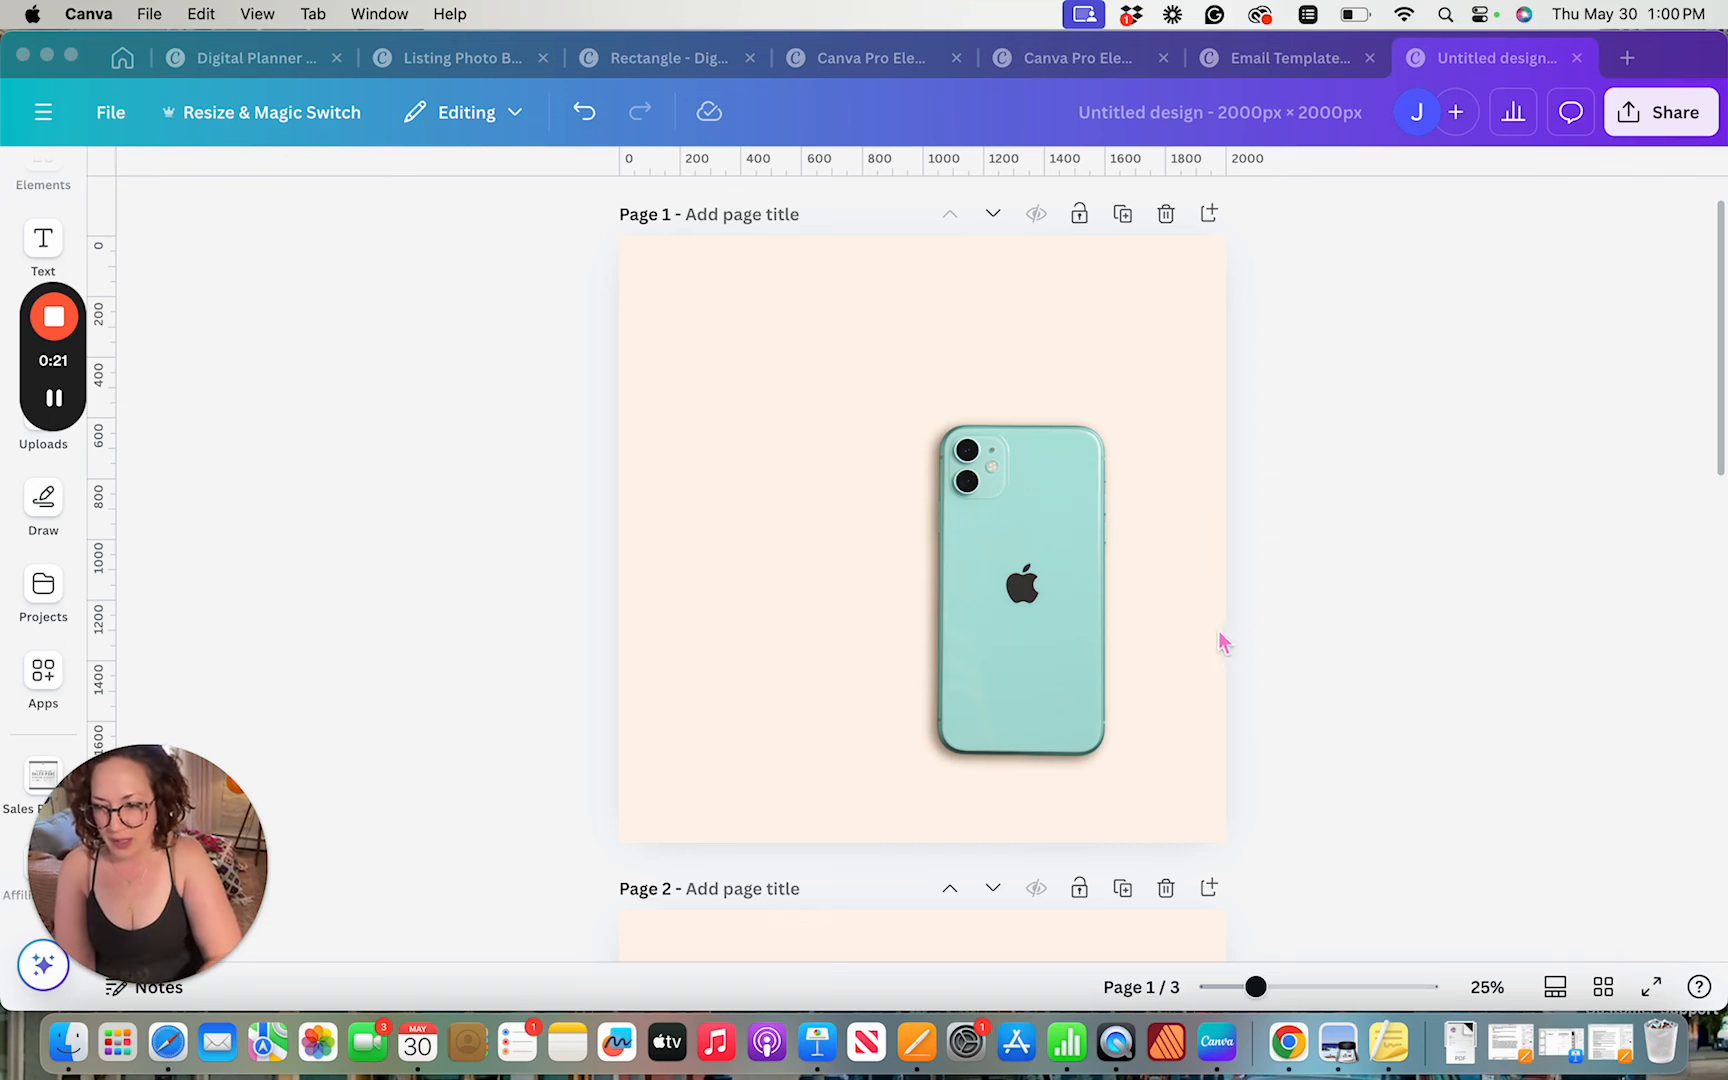
{"action": "scroll", "coordinate": [1120, 672], "scroll_direction": "down", "scroll_amount": 10}
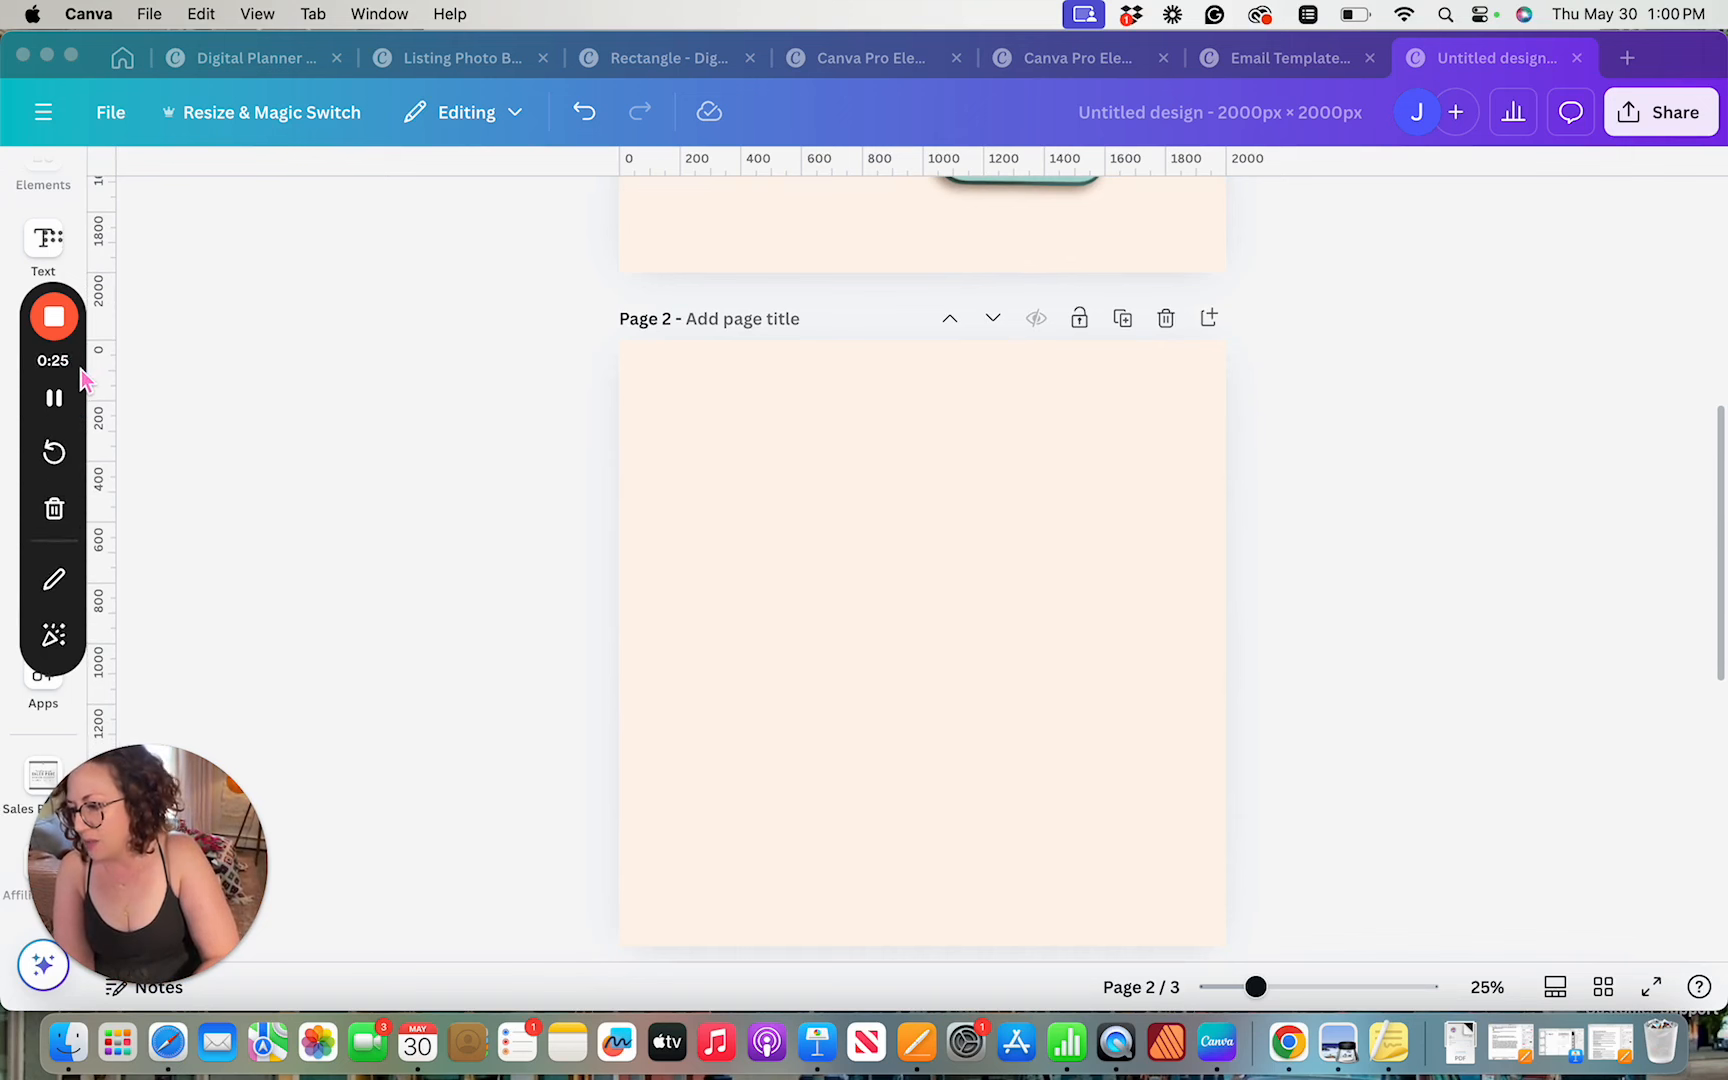
{"action": "left_click_drag", "start_coordinate": [72, 380], "coordinate": [85, 560]}
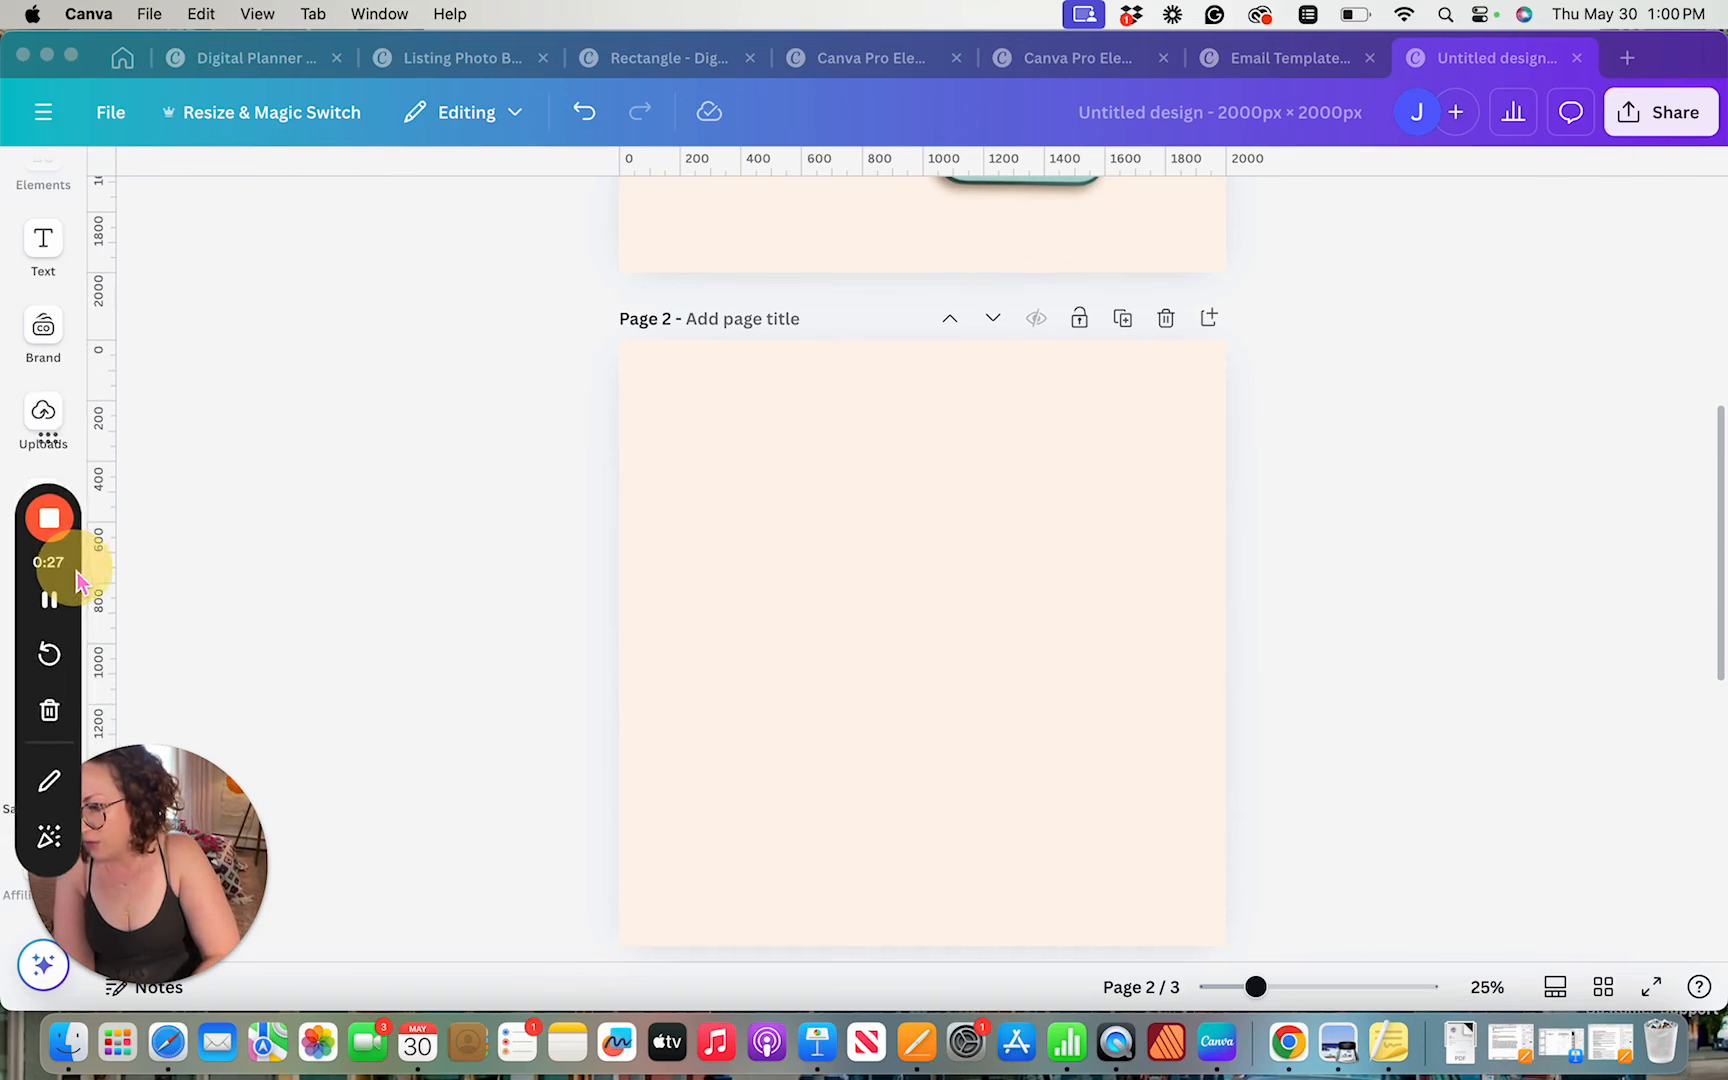
Add the orange photo of the earbuds, charging case, mouse and keyboard from the "tutorial examples" folder to page 2
{"action": "scroll", "coordinate": [40, 292], "scroll_direction": "up", "scroll_amount": 3}
{"action": "left_click", "coordinate": [40, 284]}
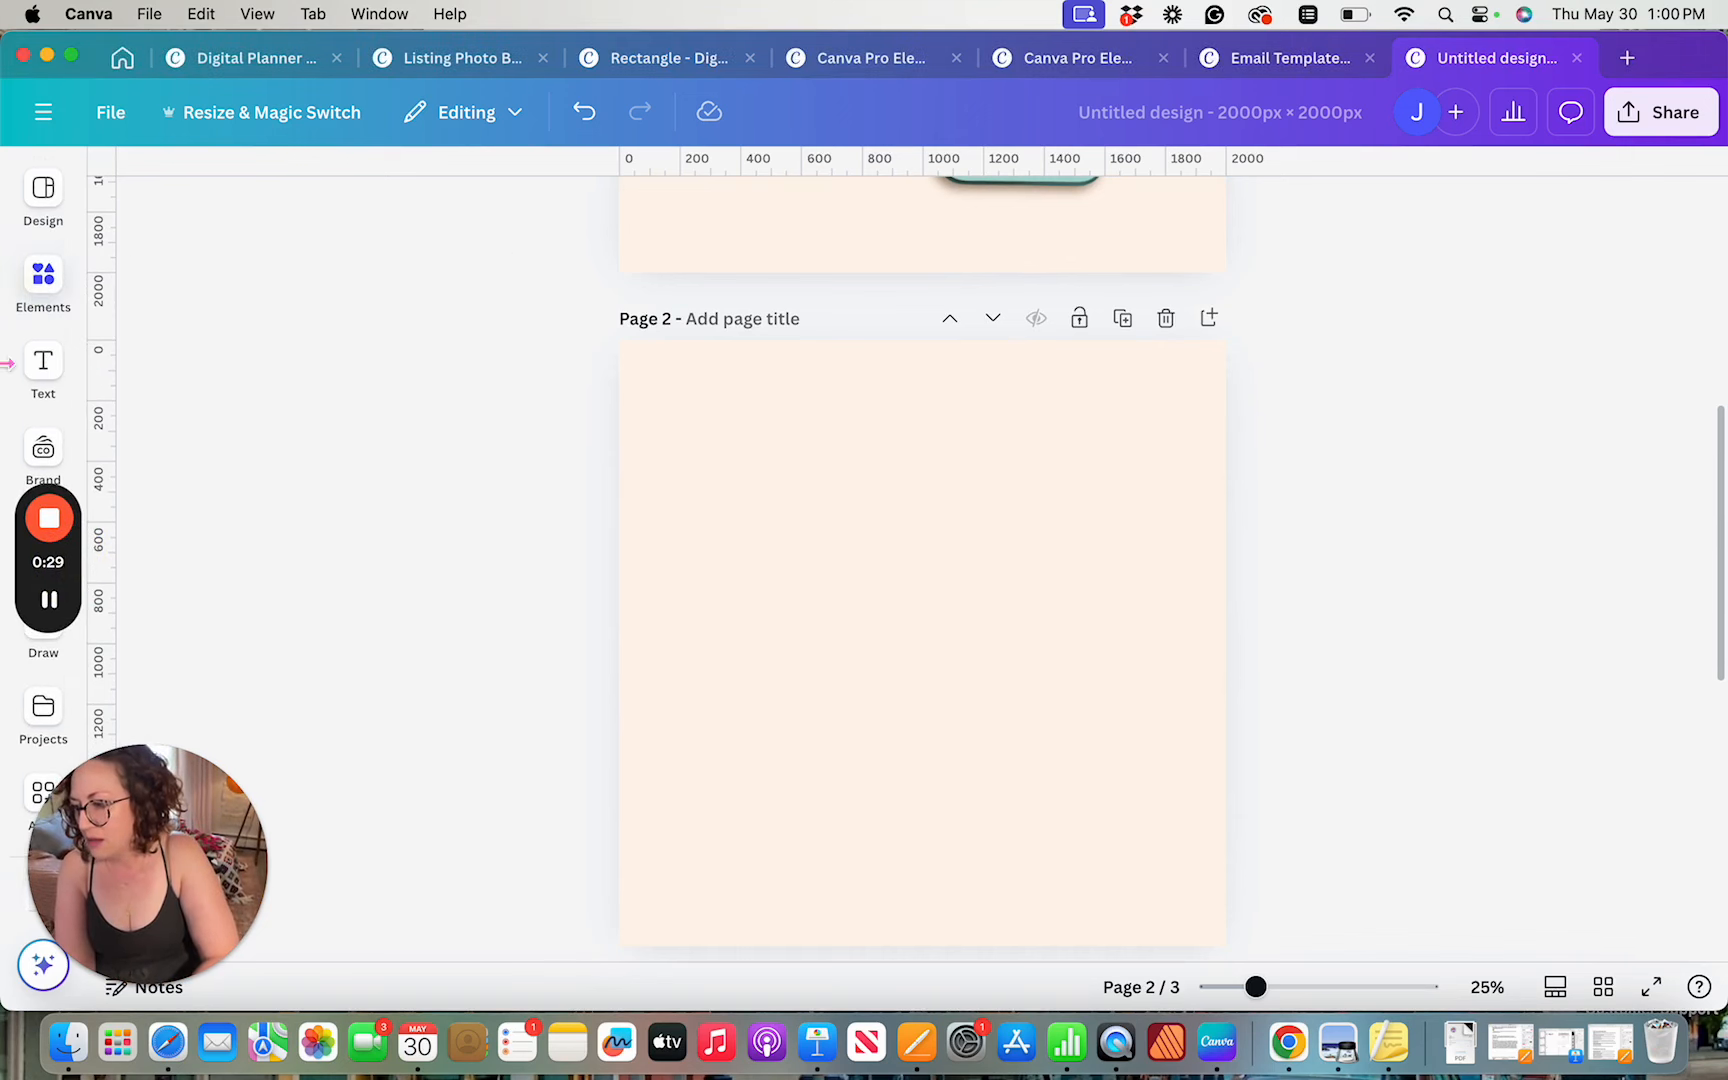
{"action": "scroll", "coordinate": [350, 480], "scroll_direction": "down", "scroll_amount": 8}
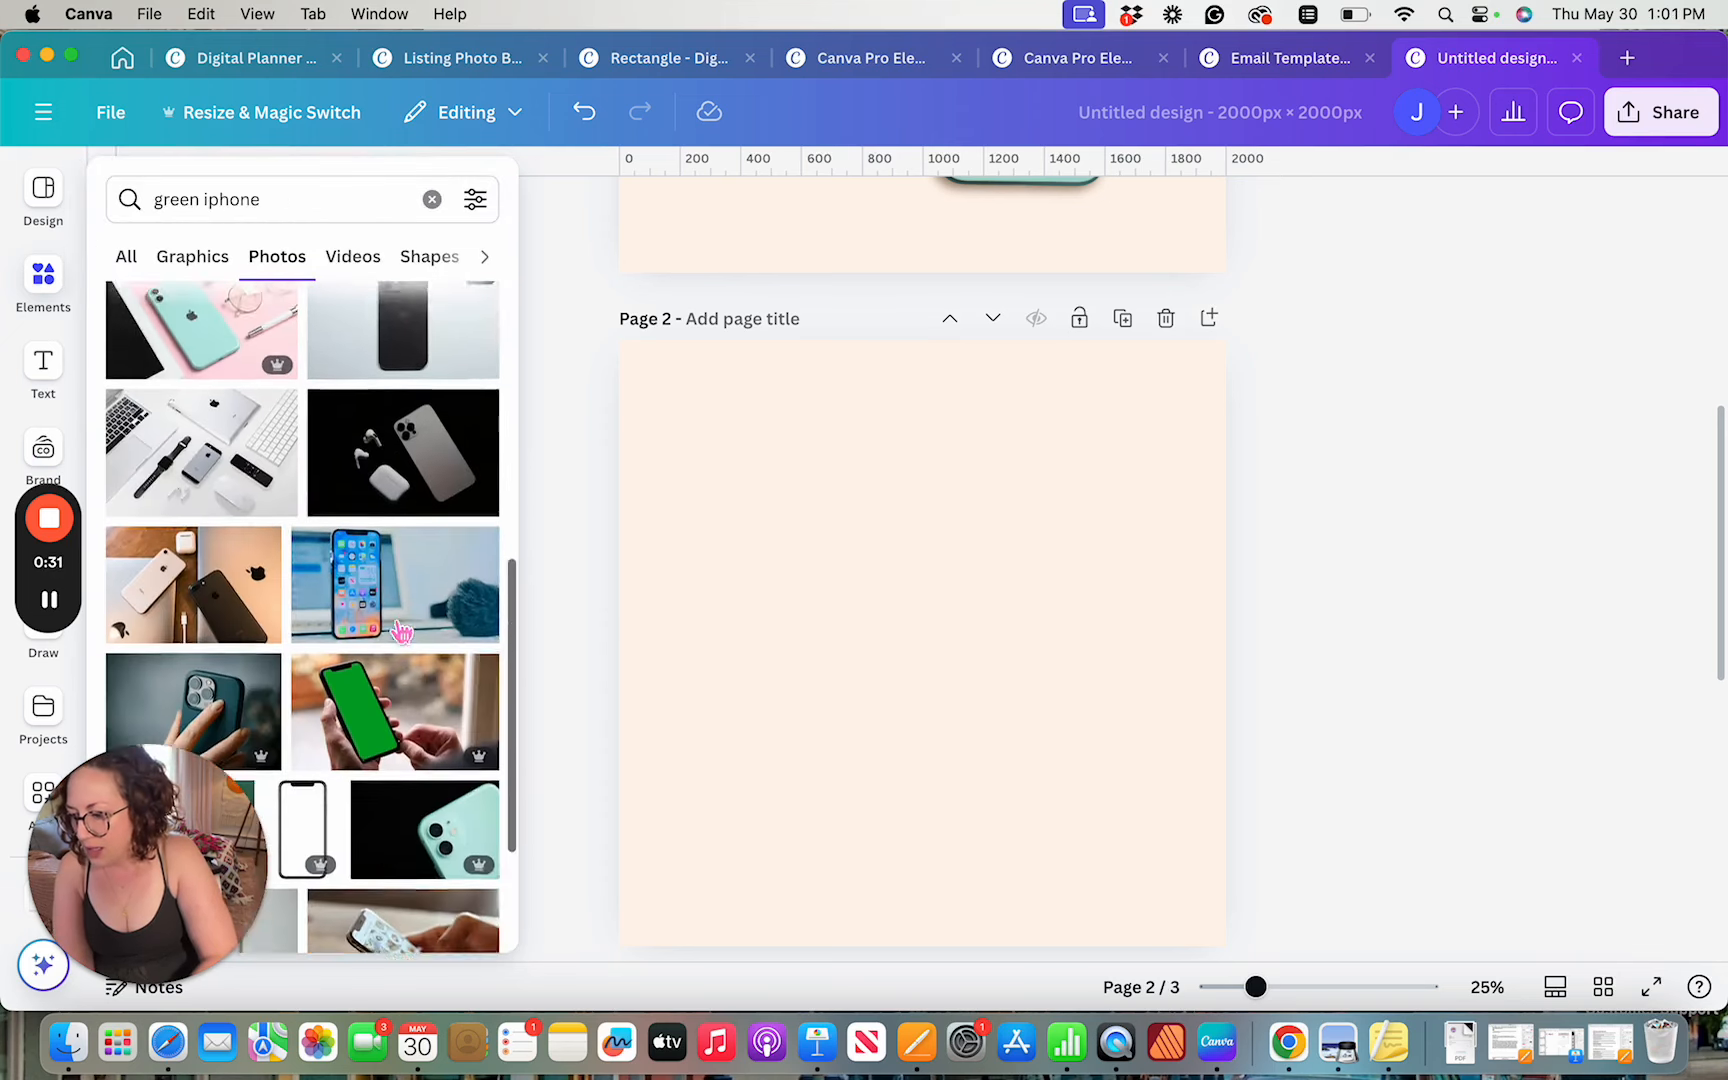
{"action": "left_click", "coordinate": [45, 368]}
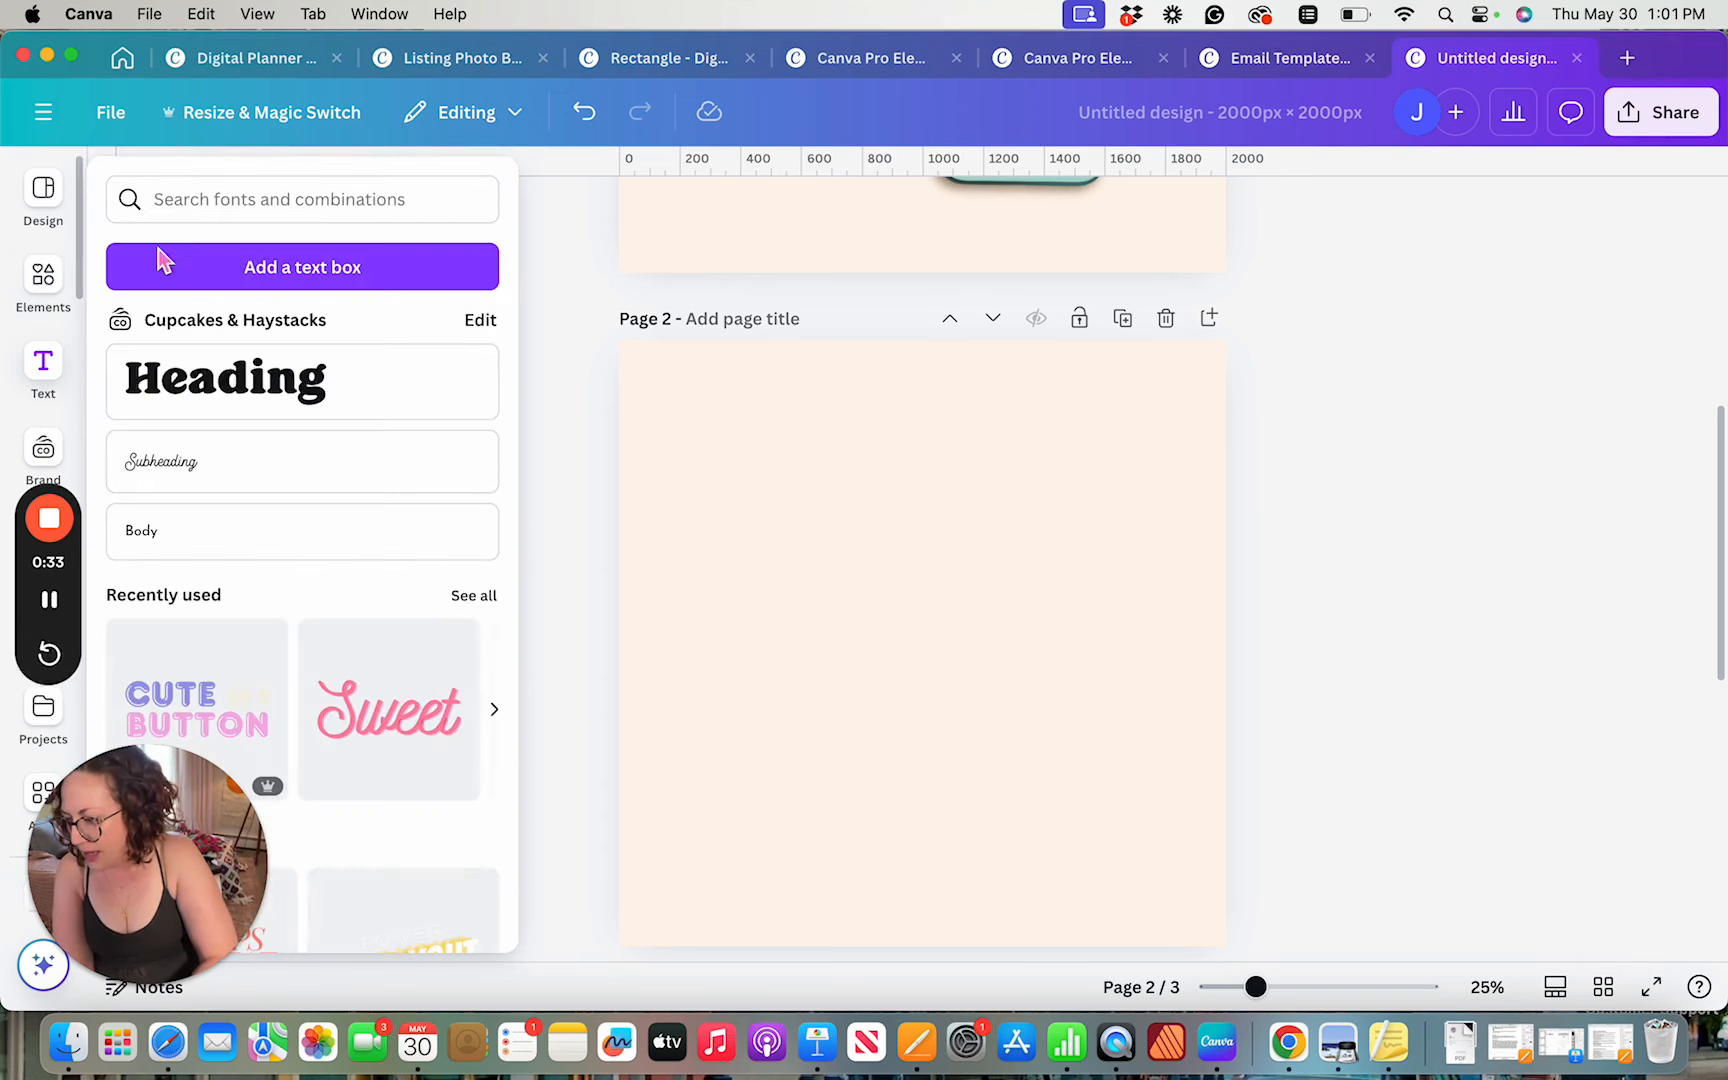
{"action": "left_click", "coordinate": [48, 718]}
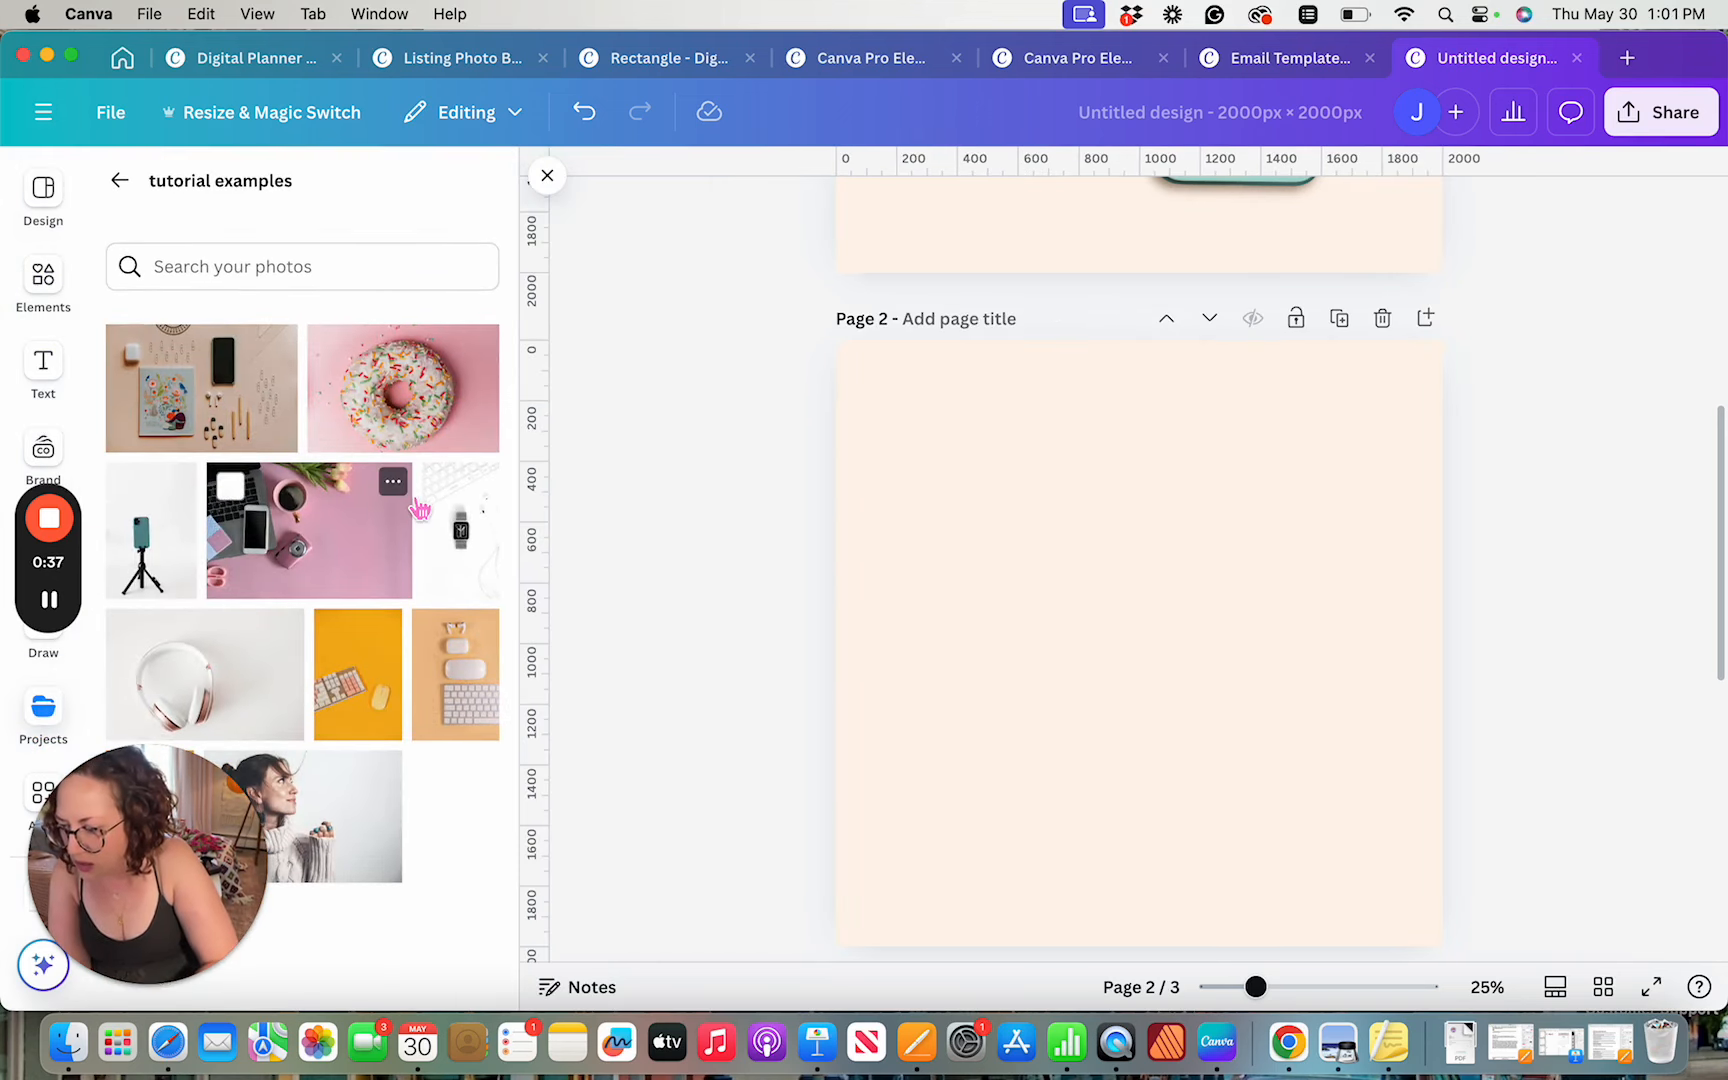
{"action": "left_click", "coordinate": [481, 712]}
Examine the shadows around the earbuds, charging case and mouse in the orange photo on page 2
{"action": "scroll", "coordinate": [1325, 632], "scroll_direction": "up", "scroll_amount": 5}
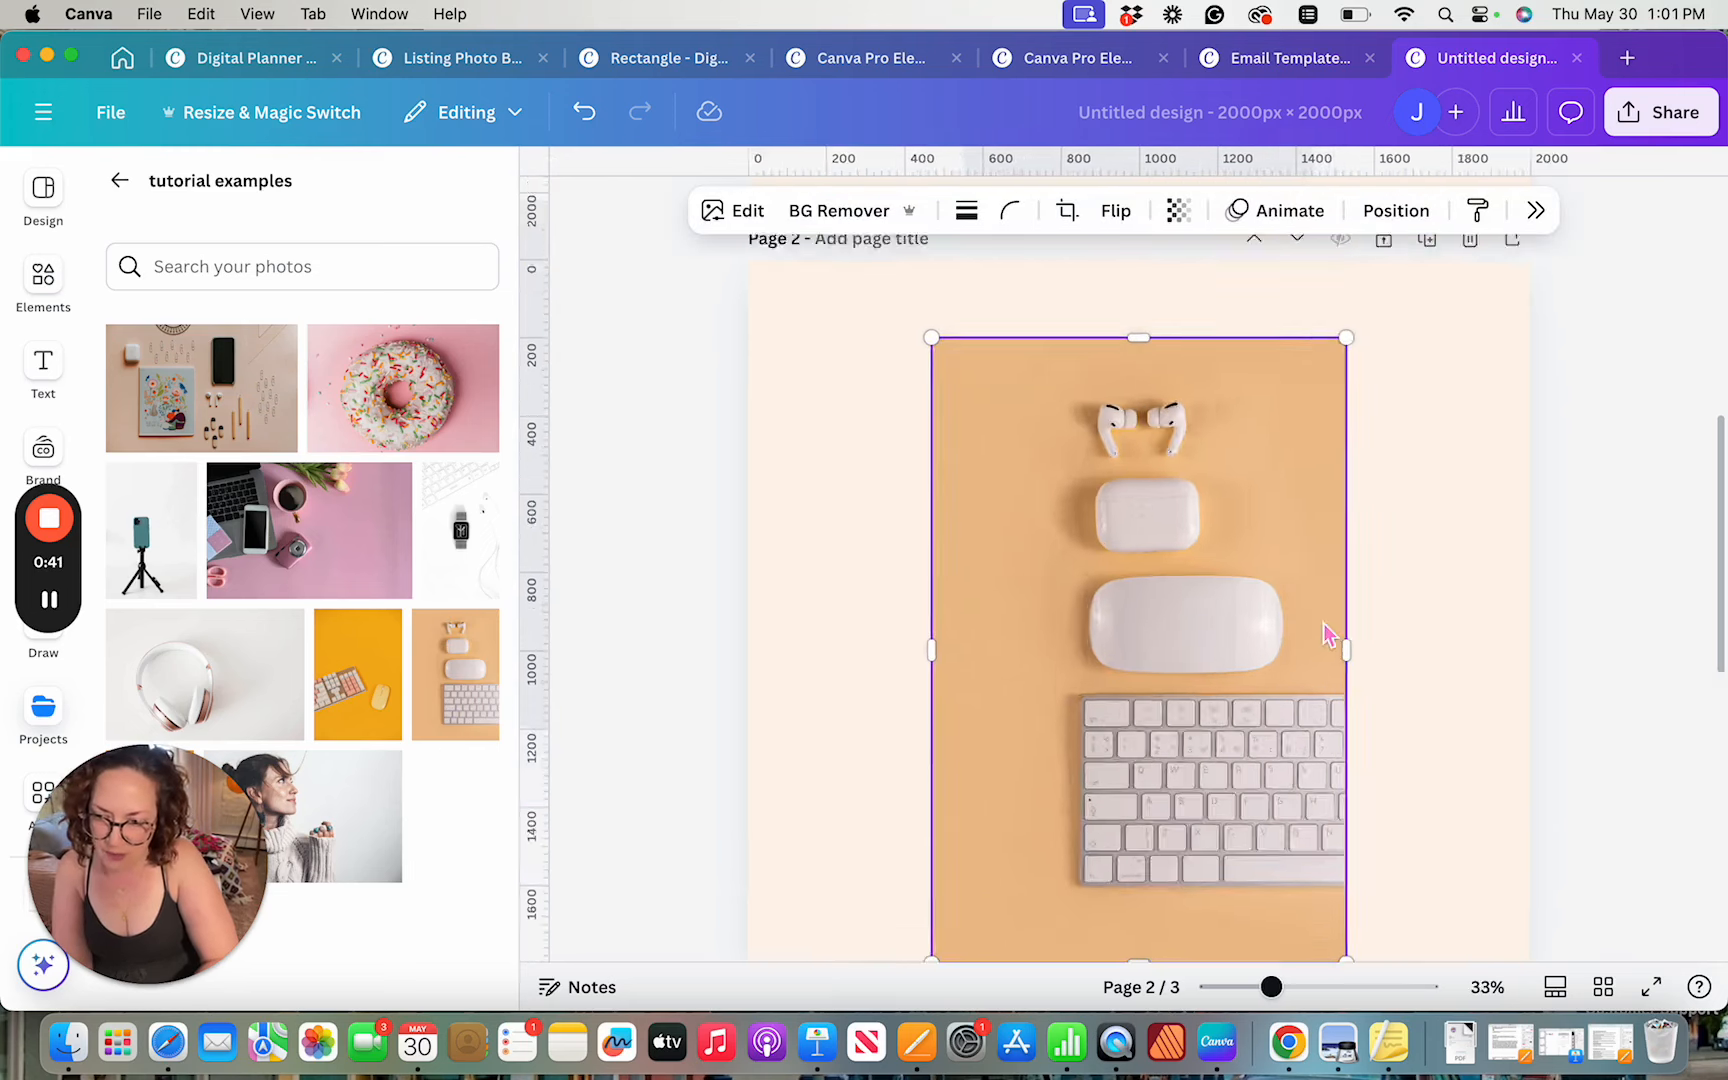
{"action": "scroll", "coordinate": [1325, 632], "scroll_direction": "up", "scroll_amount": 5}
{"action": "scroll", "coordinate": [1325, 632], "scroll_direction": "up", "scroll_amount": 5}
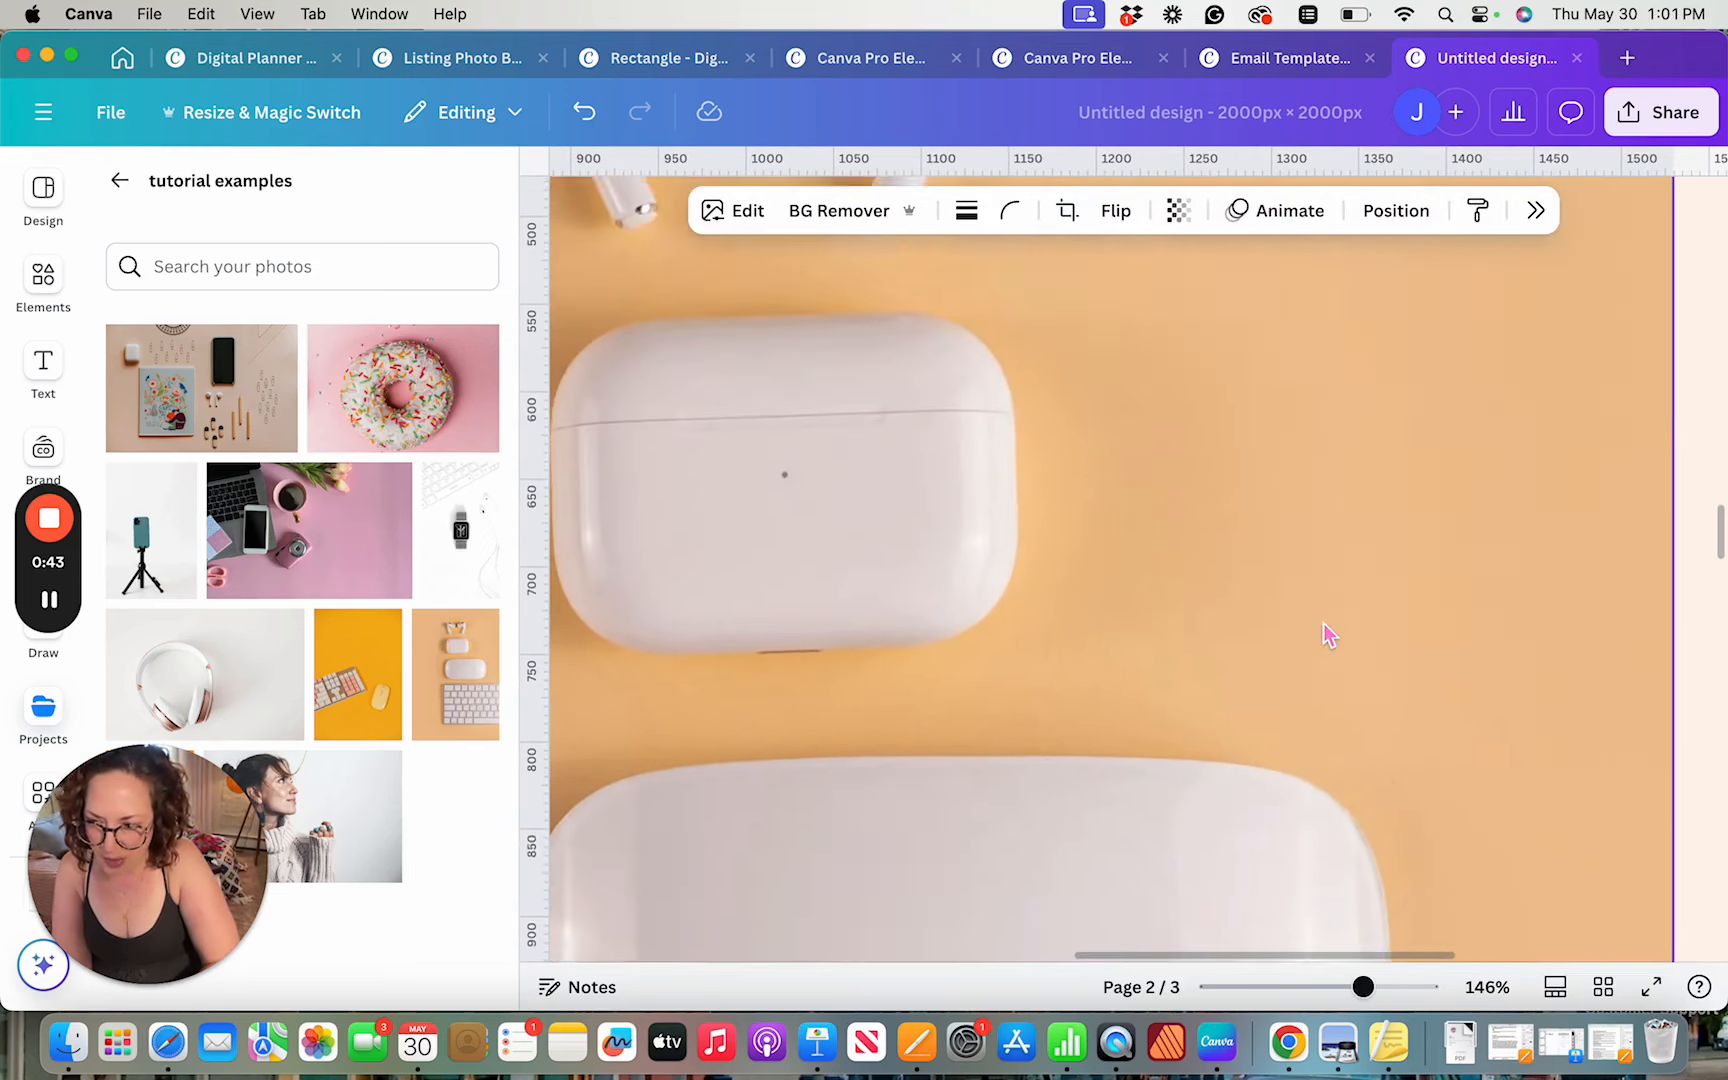
{"action": "scroll", "coordinate": [1325, 632], "scroll_direction": "up", "scroll_amount": 1}
{"action": "scroll", "coordinate": [1325, 632], "scroll_direction": "left", "scroll_amount": 3}
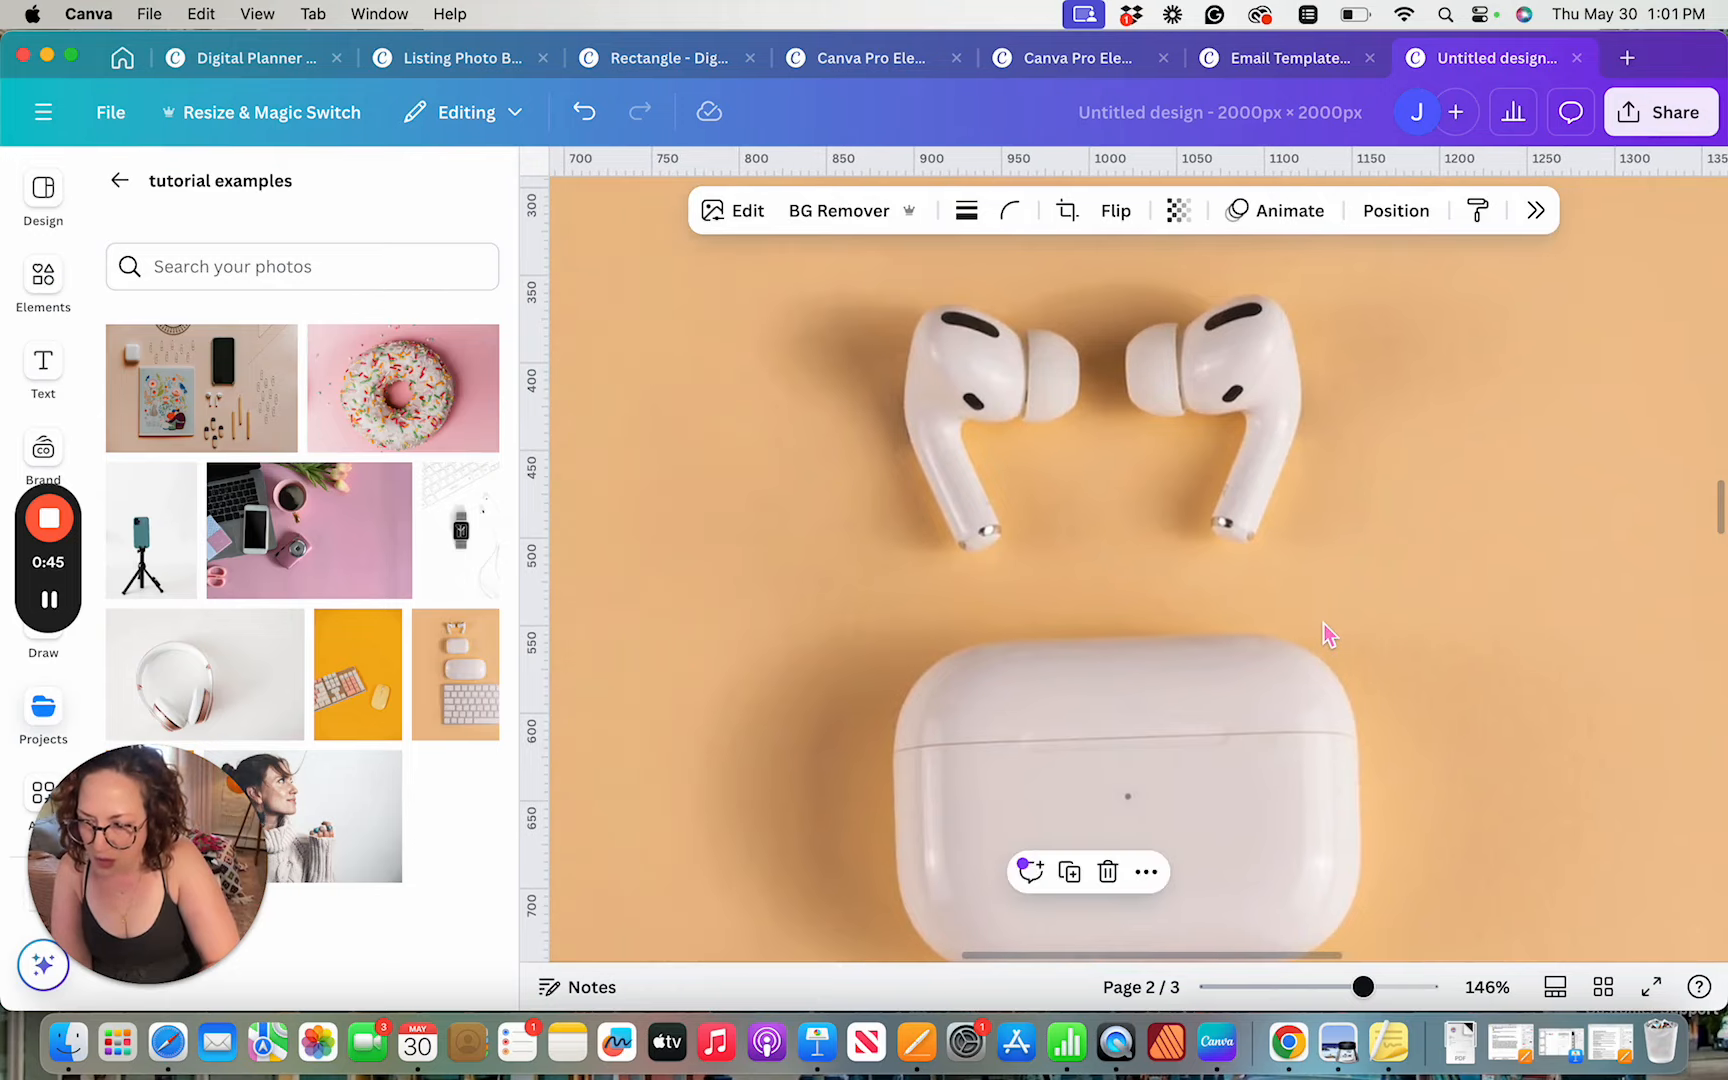
{"action": "scroll", "coordinate": [1325, 632], "scroll_direction": "down", "scroll_amount": 2}
{"action": "scroll", "coordinate": [1325, 632], "scroll_direction": "down", "scroll_amount": 5}
{"action": "scroll", "coordinate": [1325, 632], "scroll_direction": "down", "scroll_amount": 2}
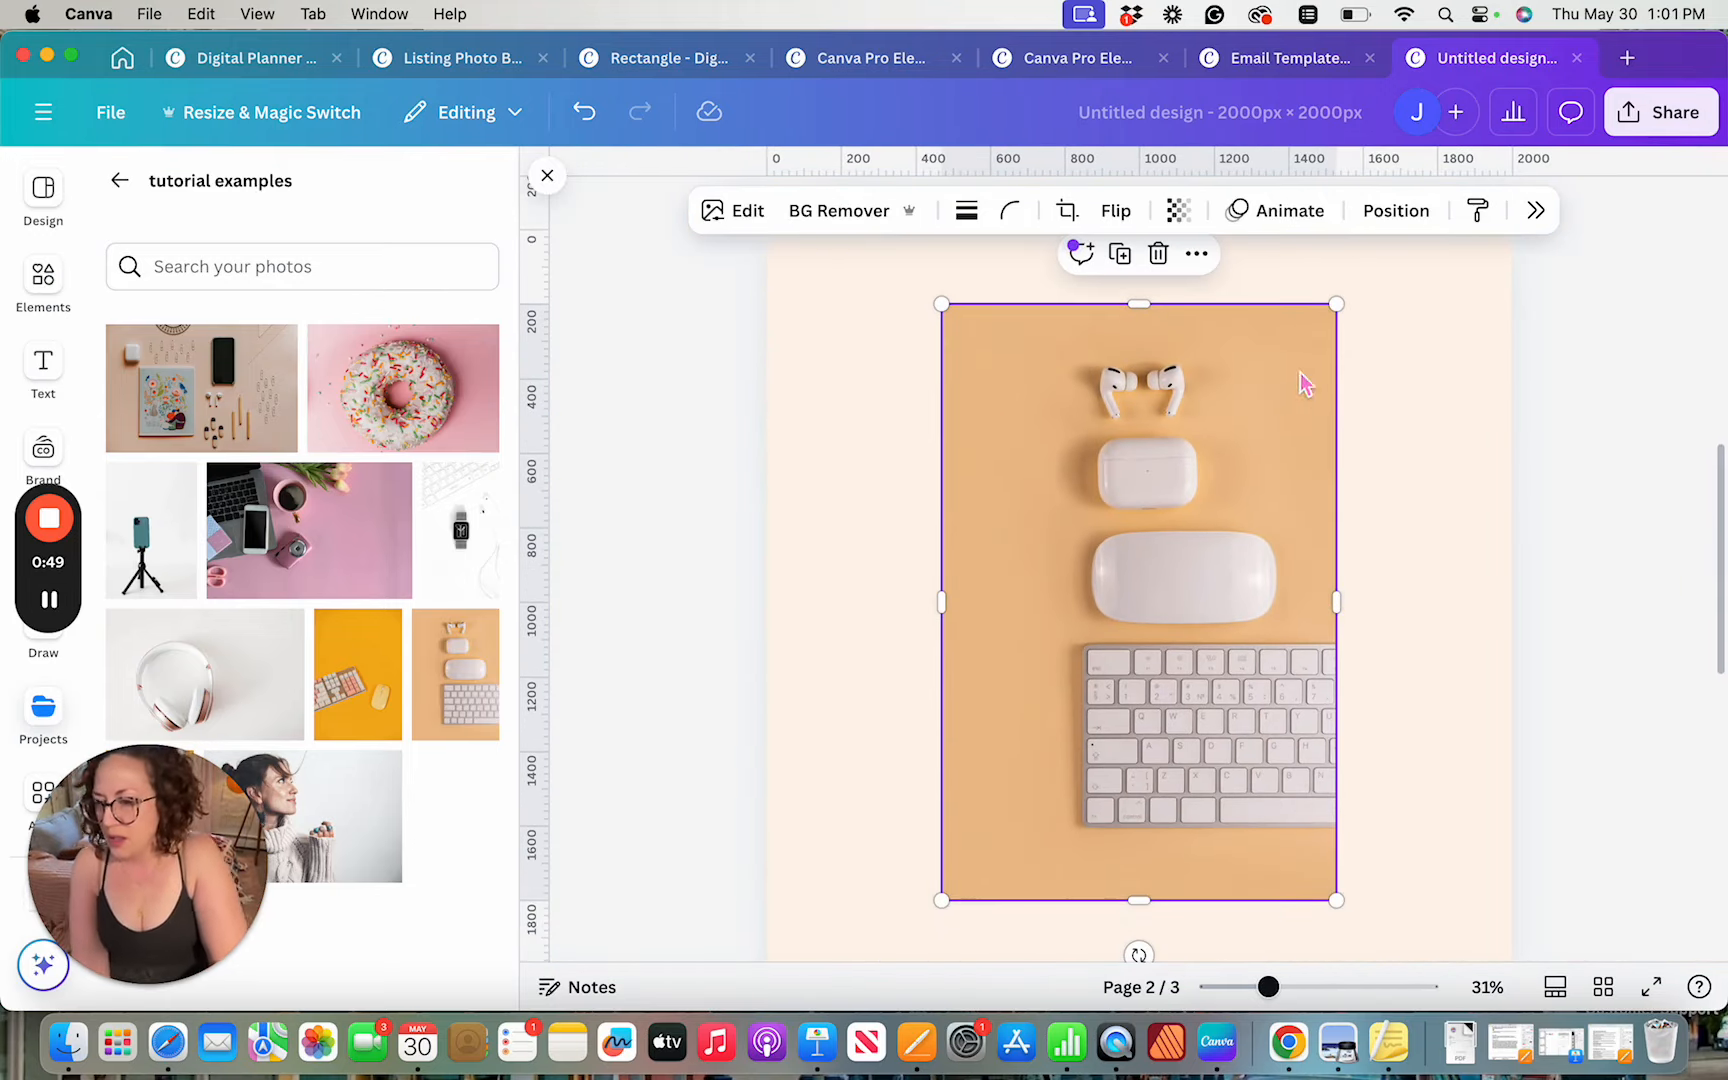
Move the orange photo to the upper left of page 2 and place a duplicate overlapping its right side
{"action": "left_click", "coordinate": [546, 177]}
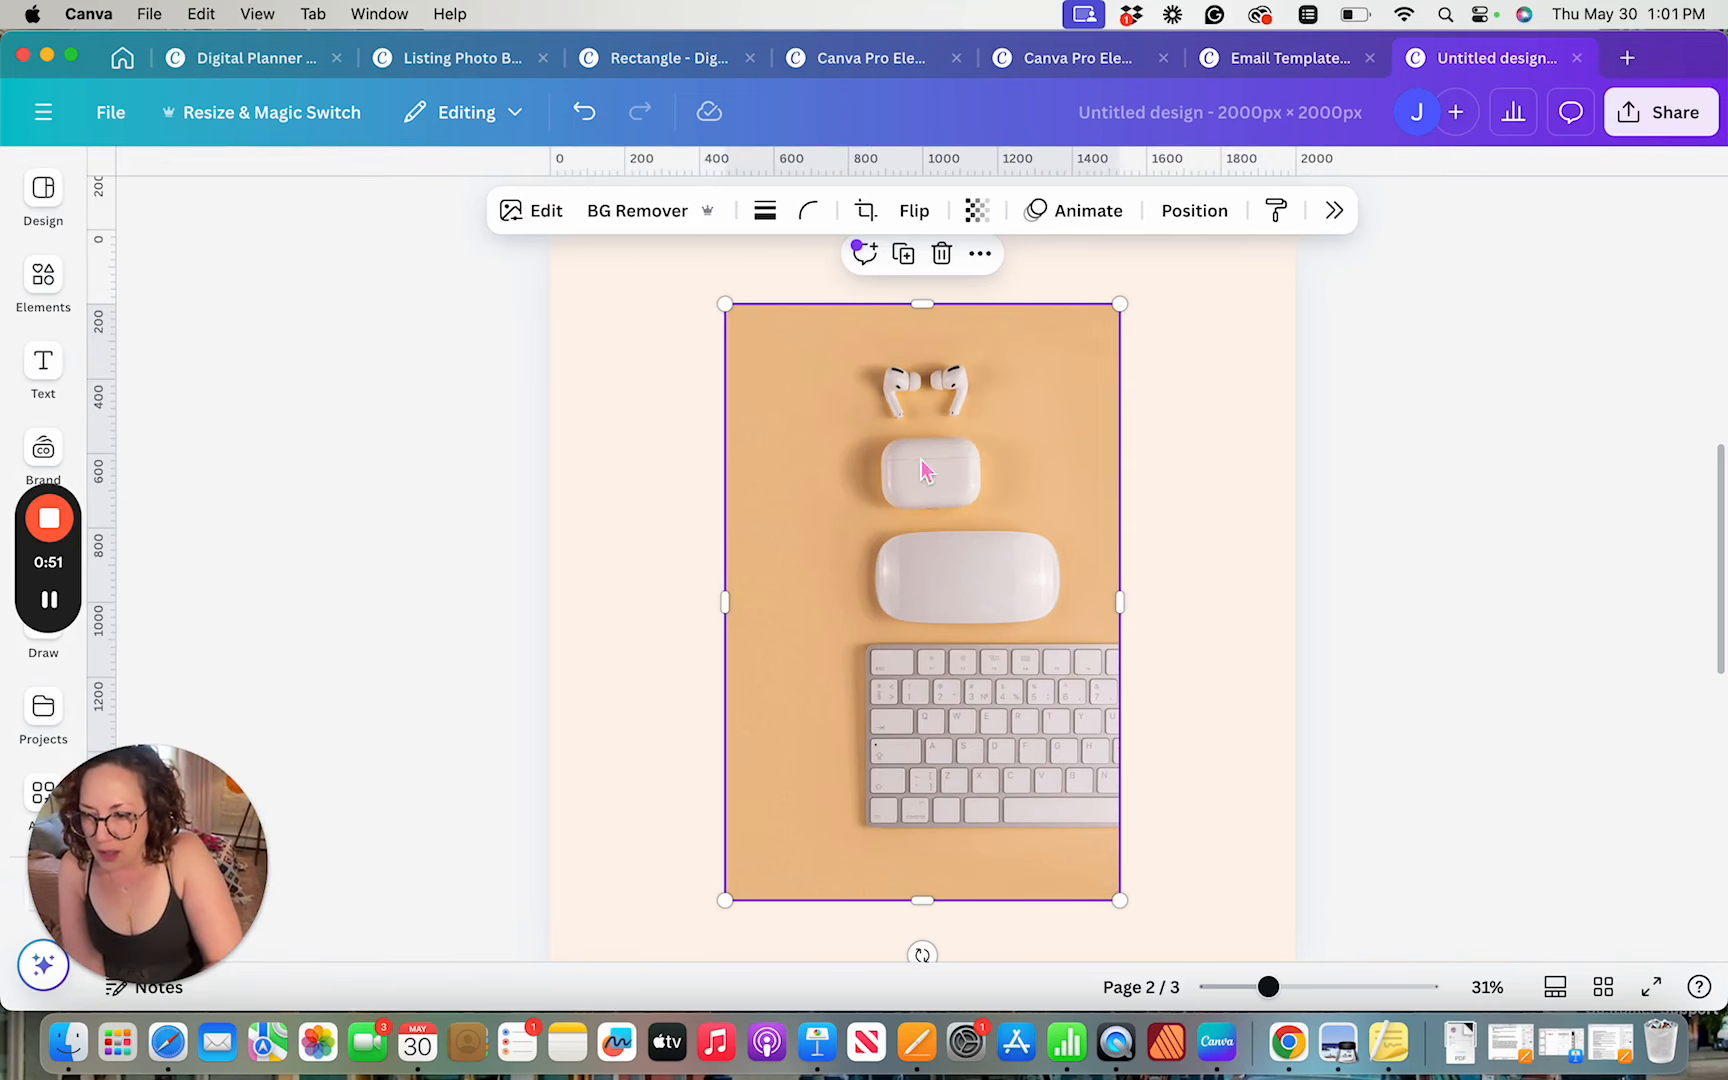
{"action": "left_click_drag", "start_coordinate": [741, 509], "coordinate": [616, 463]}
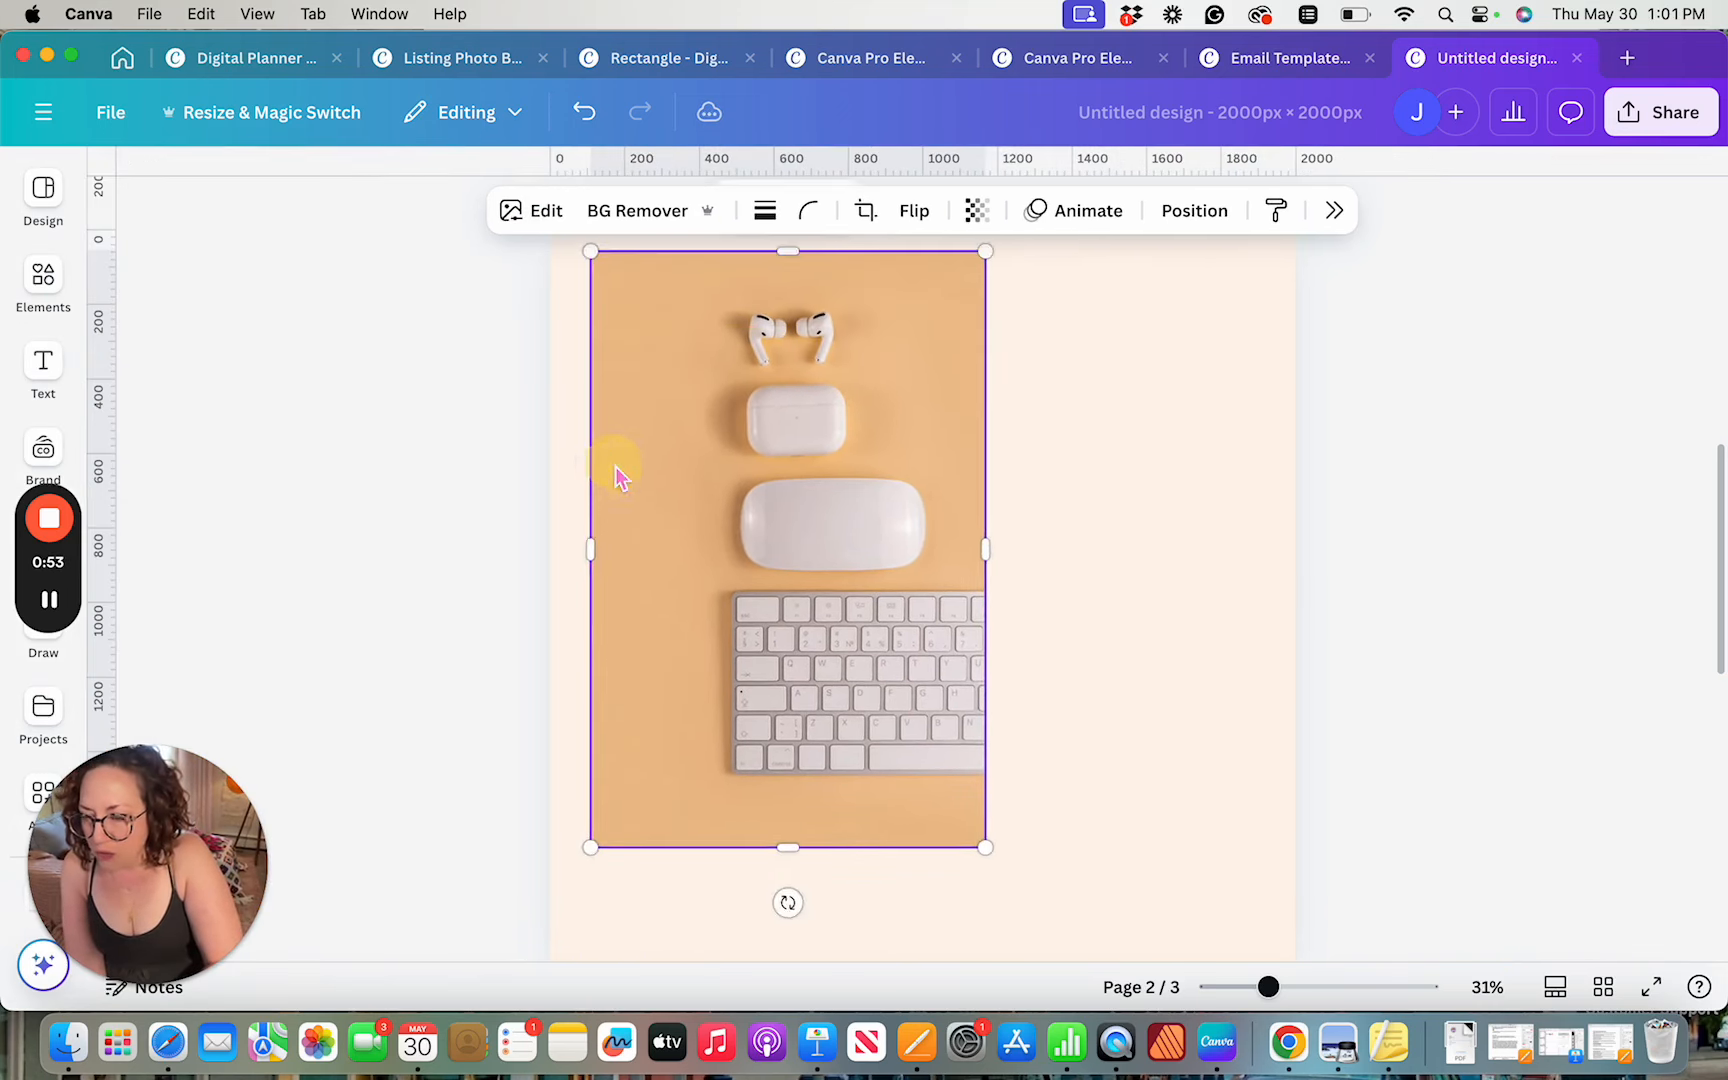
{"action": "scroll", "coordinate": [617, 475], "scroll_direction": "down", "scroll_amount": 3}
{"action": "left_click", "coordinate": [867, 613]}
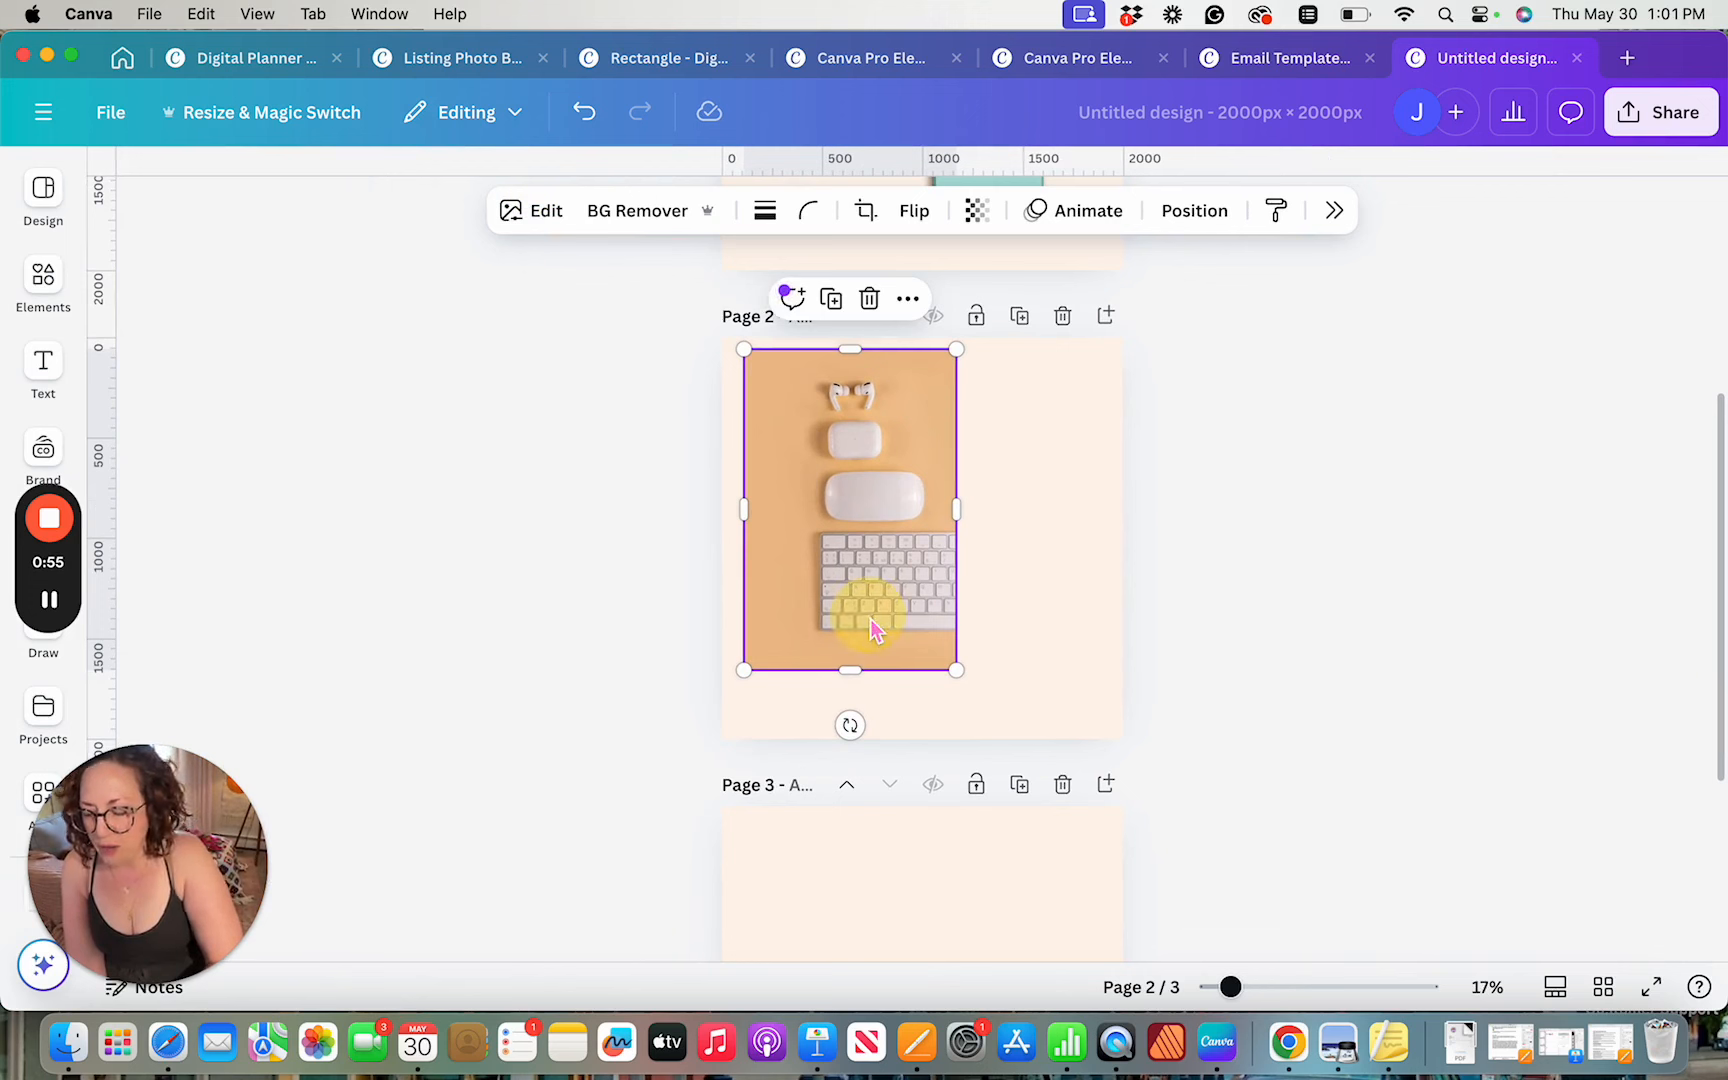
{"action": "key", "text": "super+c"}
{"action": "key", "text": "super+v"}
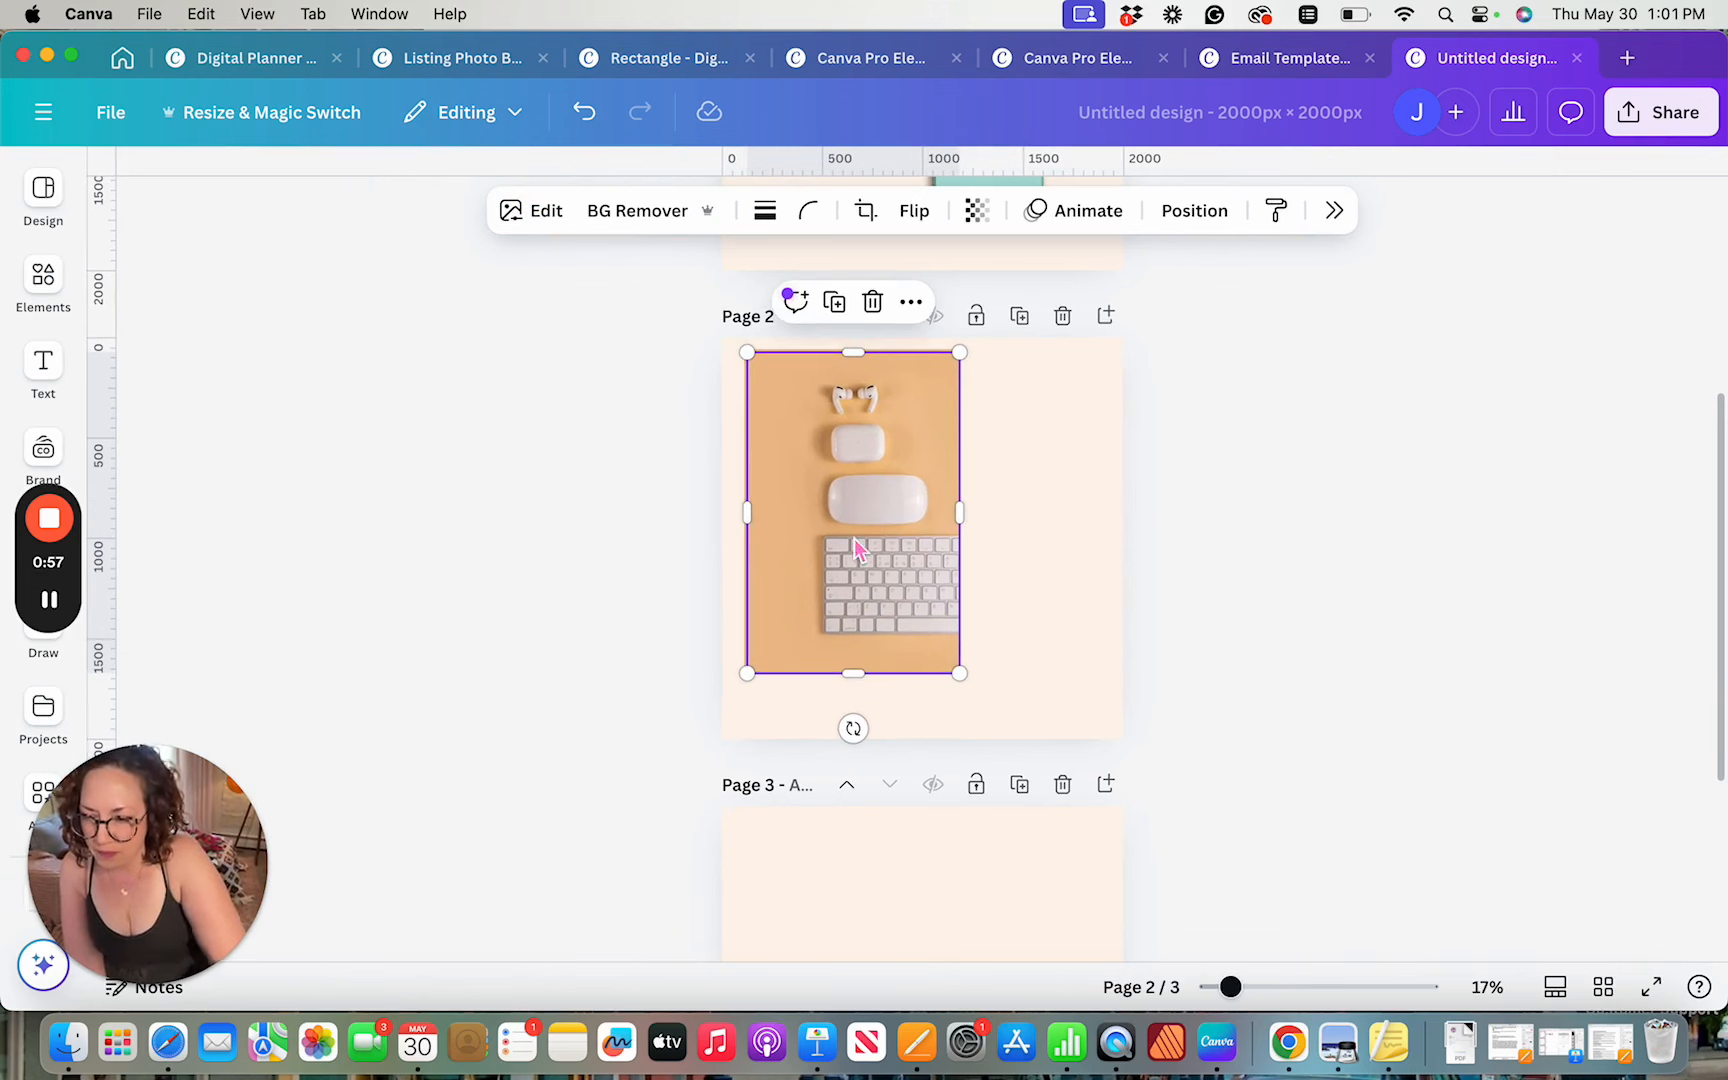
{"action": "left_click_drag", "start_coordinate": [855, 539], "coordinate": [969, 566]}
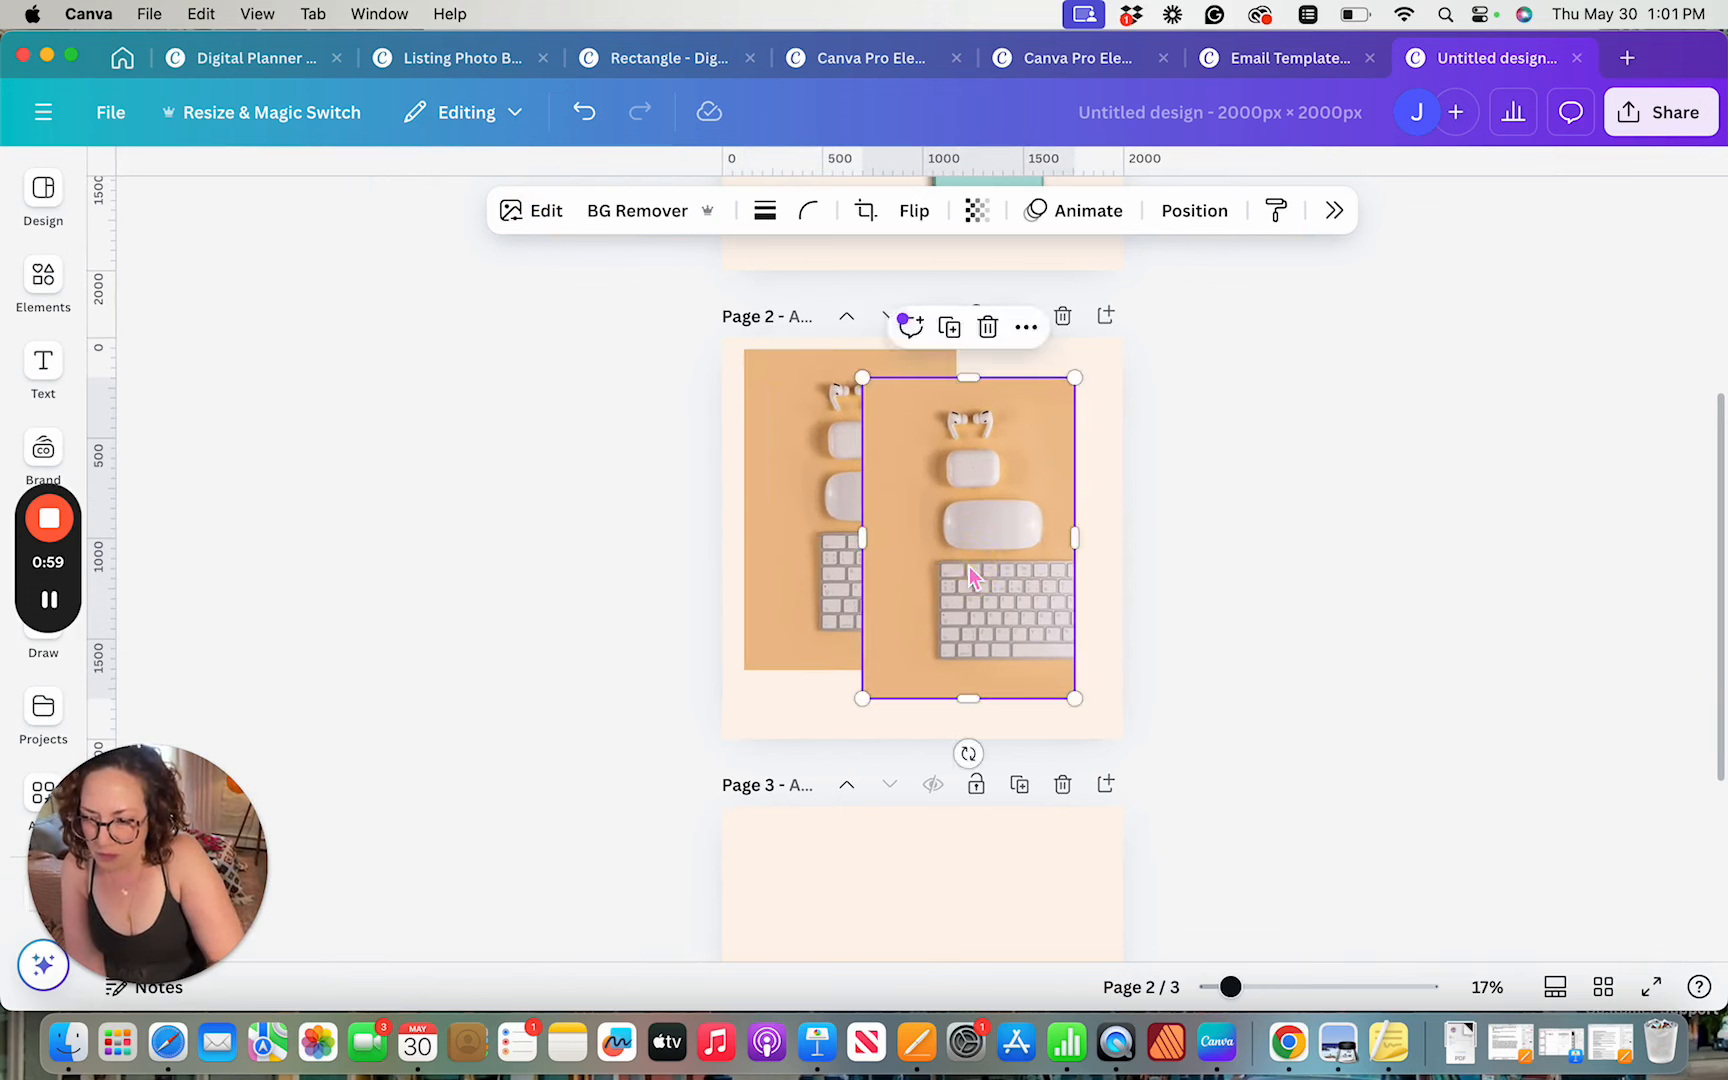
Try removing the whole background from the photo duplicate, compare the cutout side by side with the original, and undo the attempt
{"action": "scroll", "coordinate": [969, 566], "scroll_direction": "up", "scroll_amount": 3}
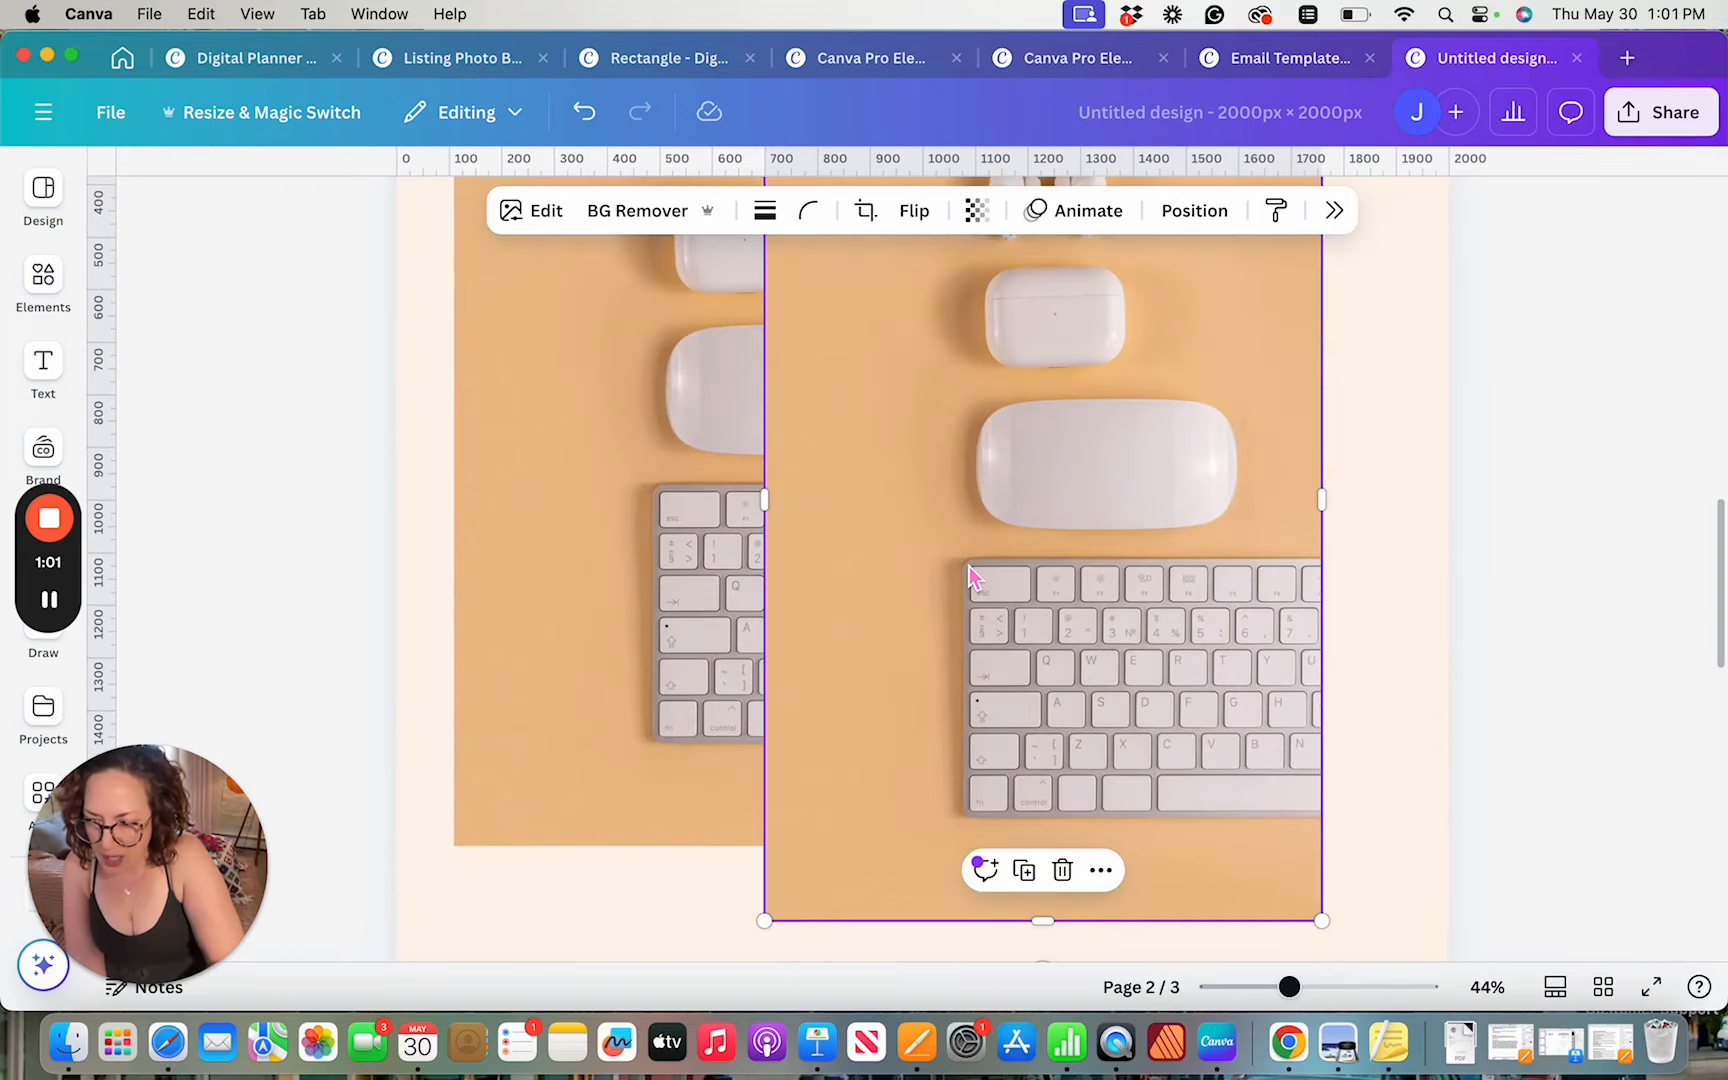
{"action": "scroll", "coordinate": [969, 577], "scroll_direction": "up", "scroll_amount": 2}
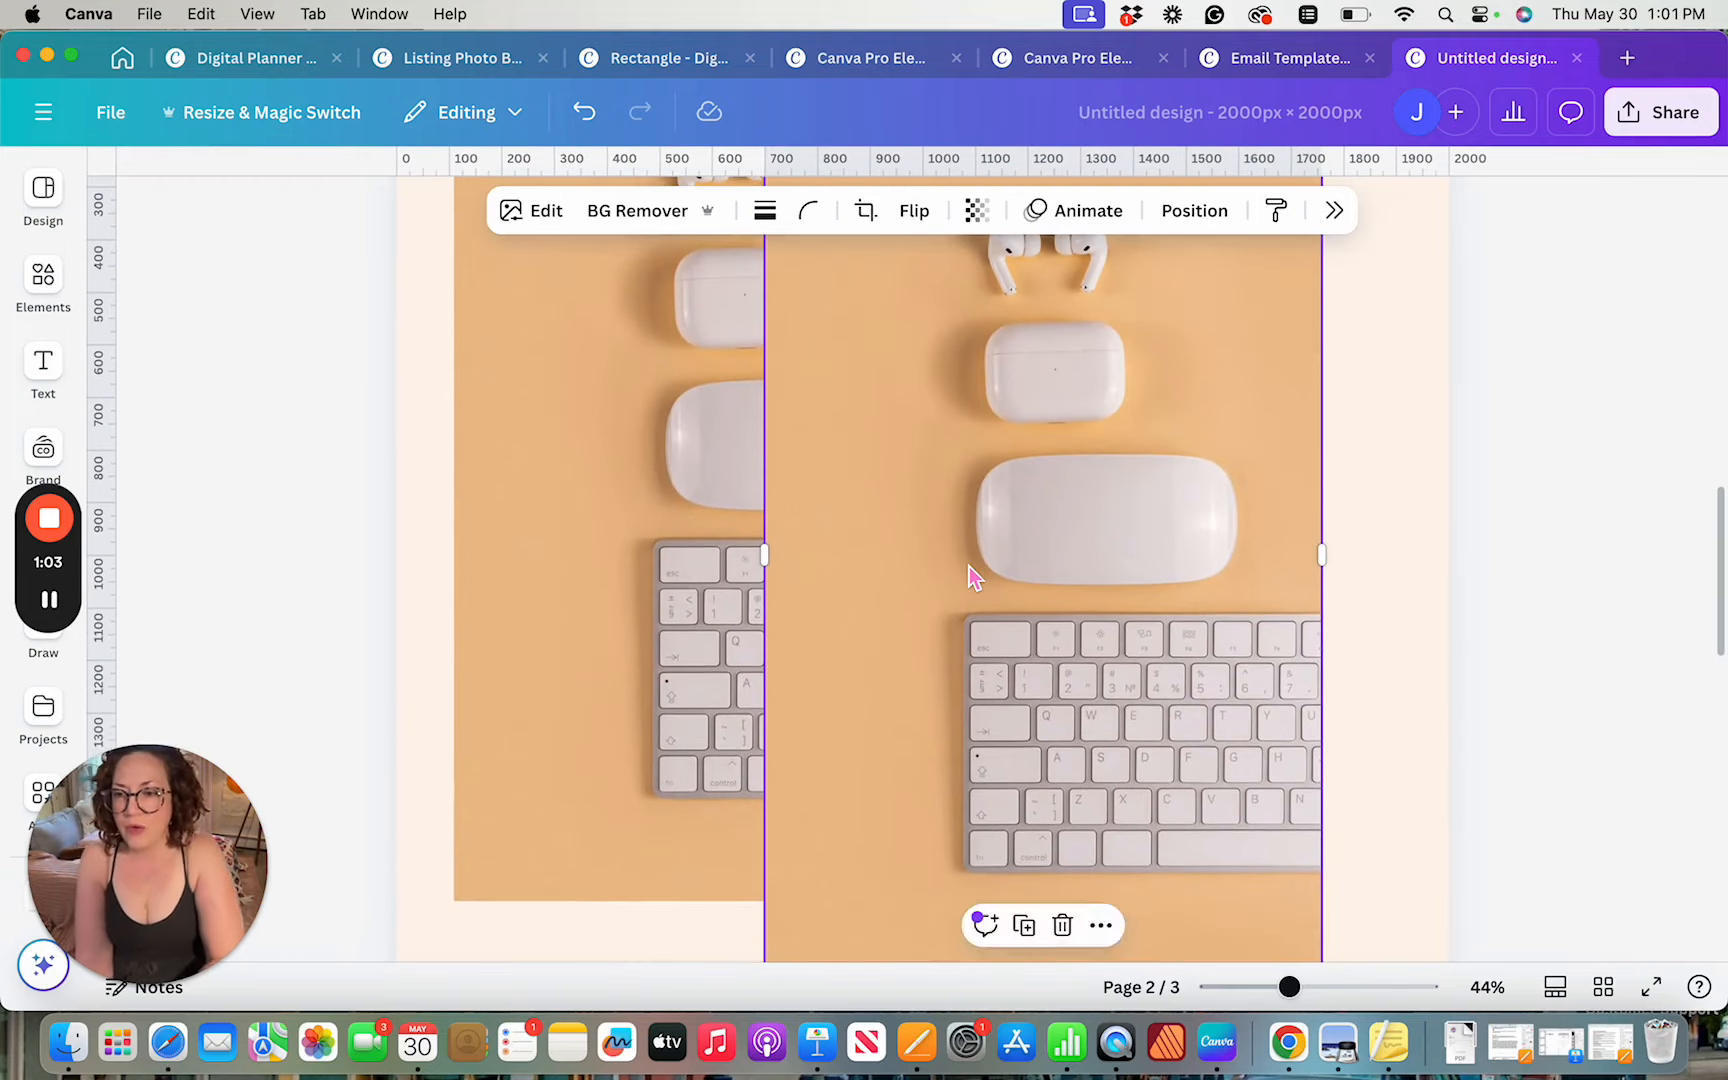
{"action": "scroll", "coordinate": [970, 577], "scroll_direction": "up", "scroll_amount": 1}
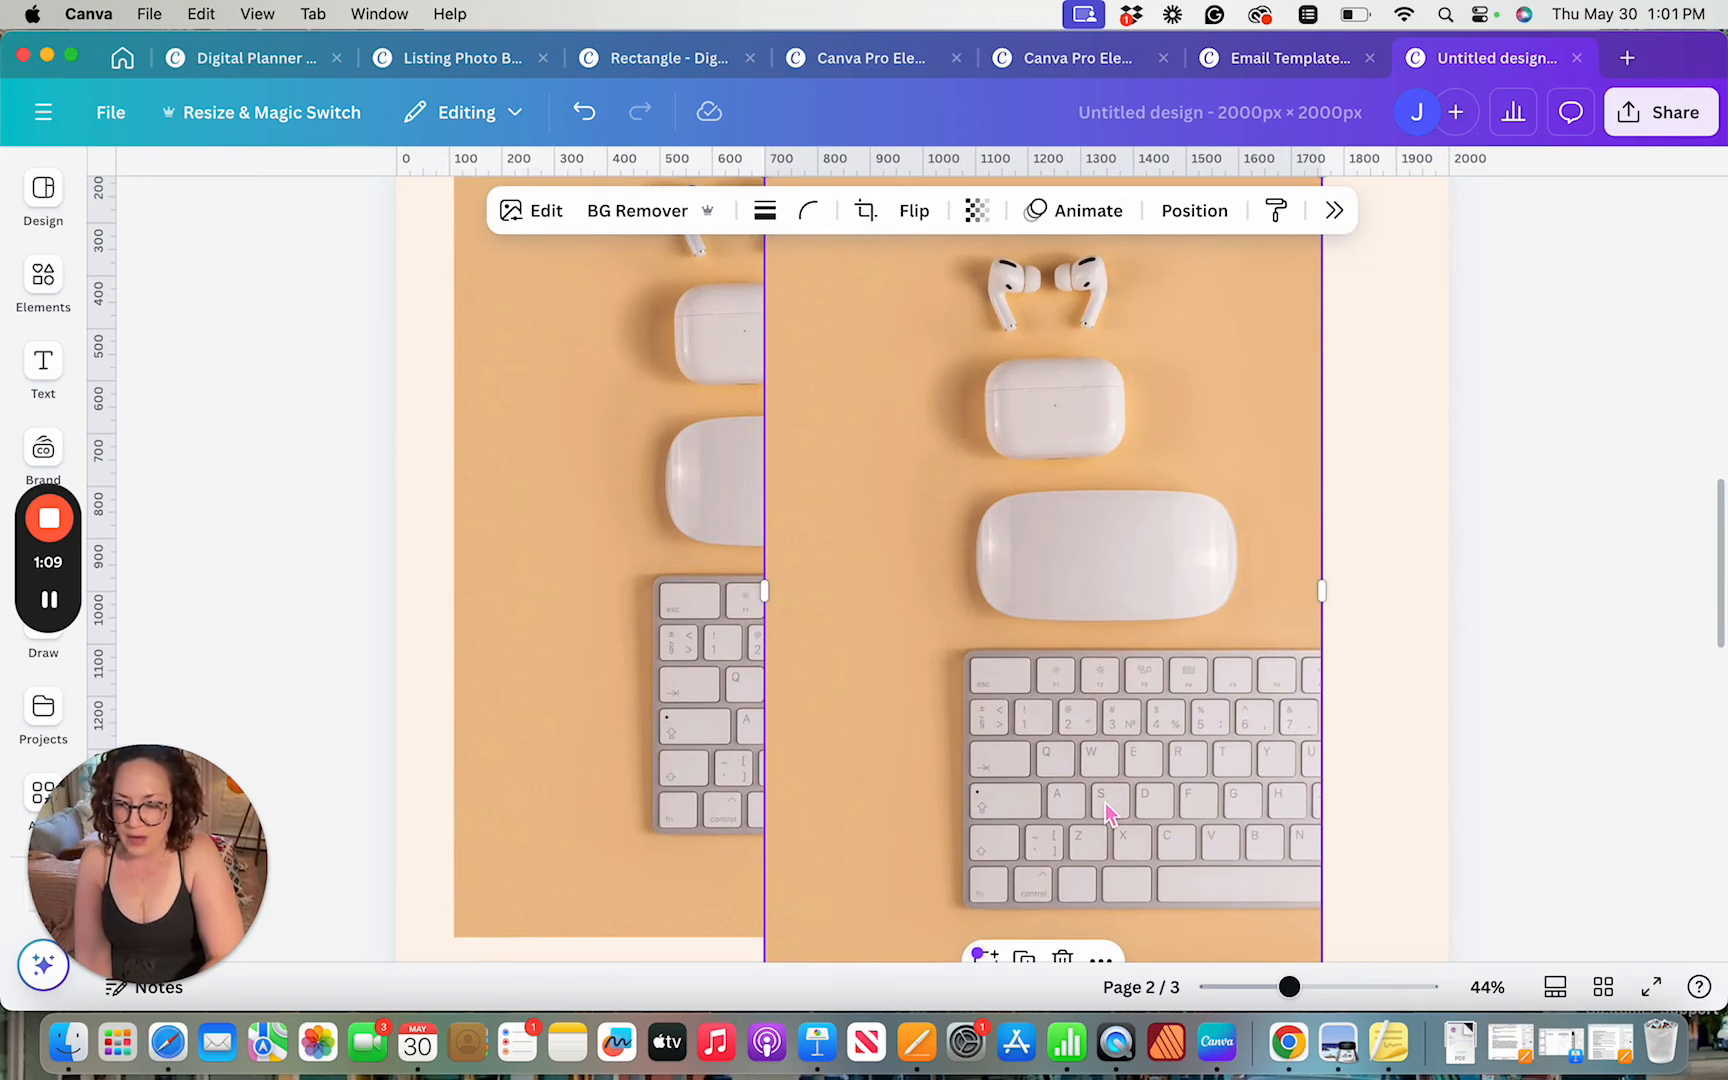
{"action": "scroll", "coordinate": [1106, 812], "scroll_direction": "down", "scroll_amount": 3}
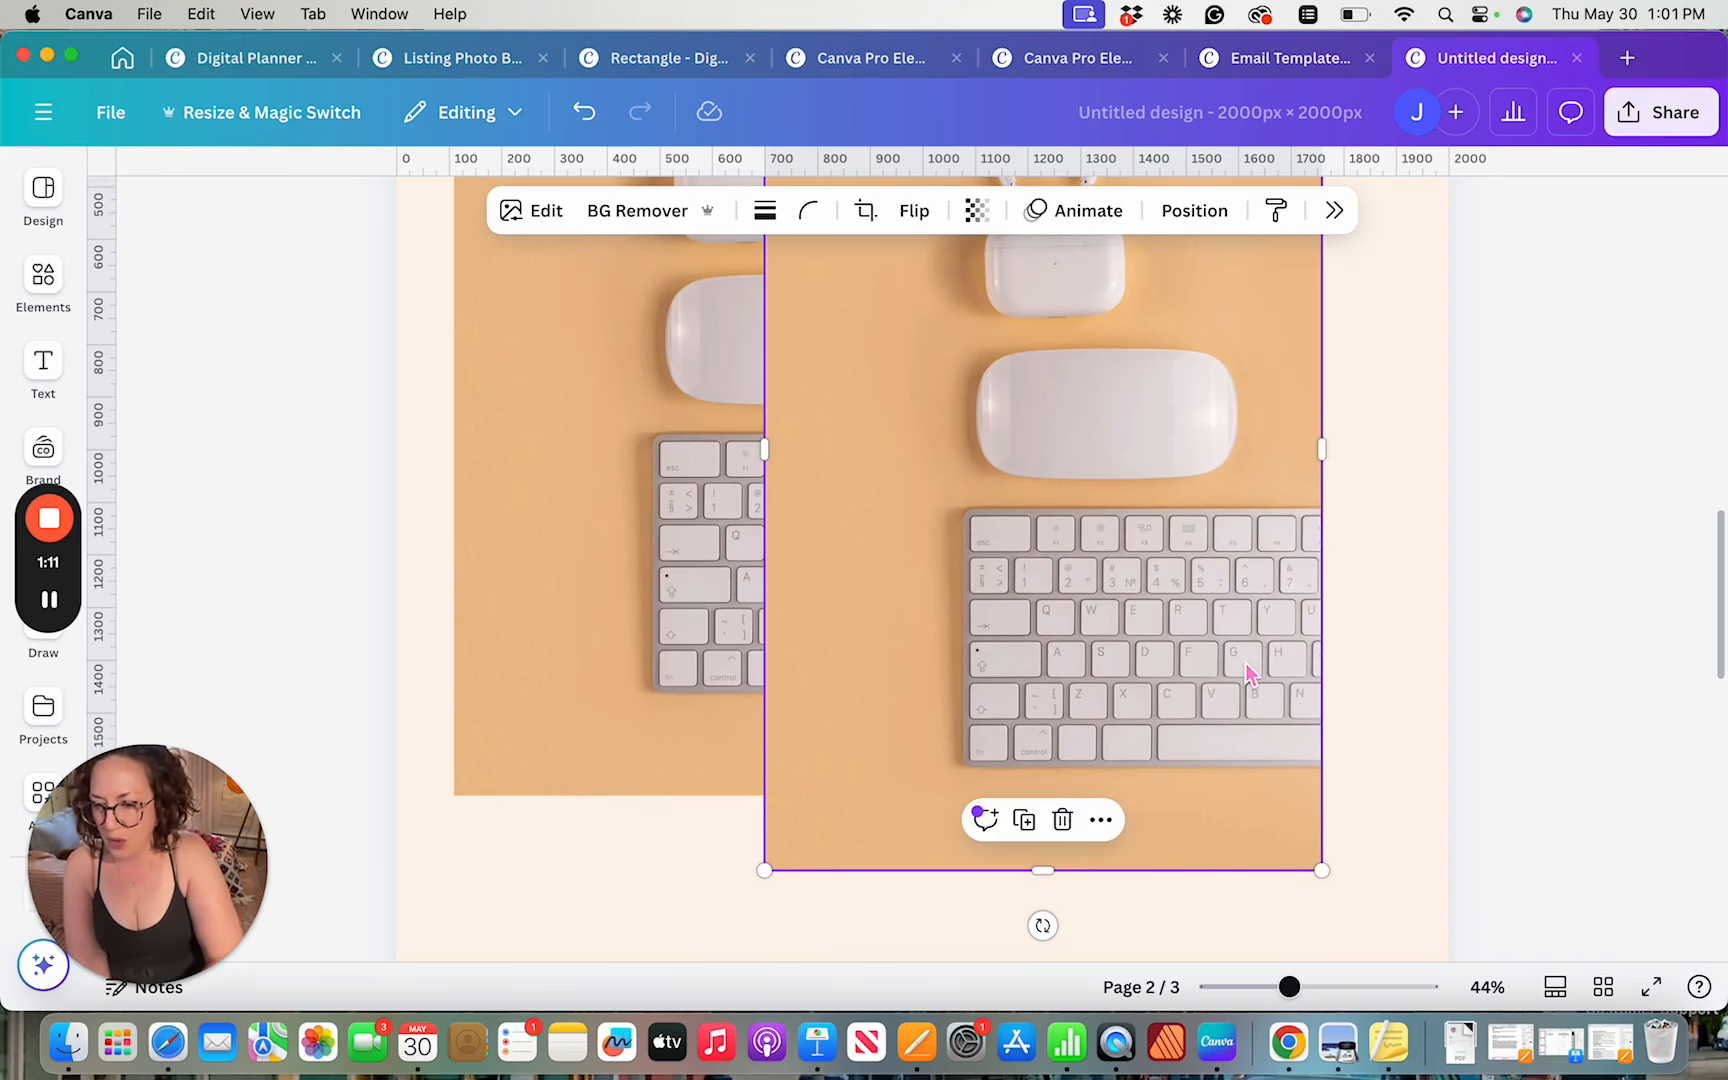
{"action": "scroll", "coordinate": [1339, 509], "scroll_direction": "up", "scroll_amount": 5}
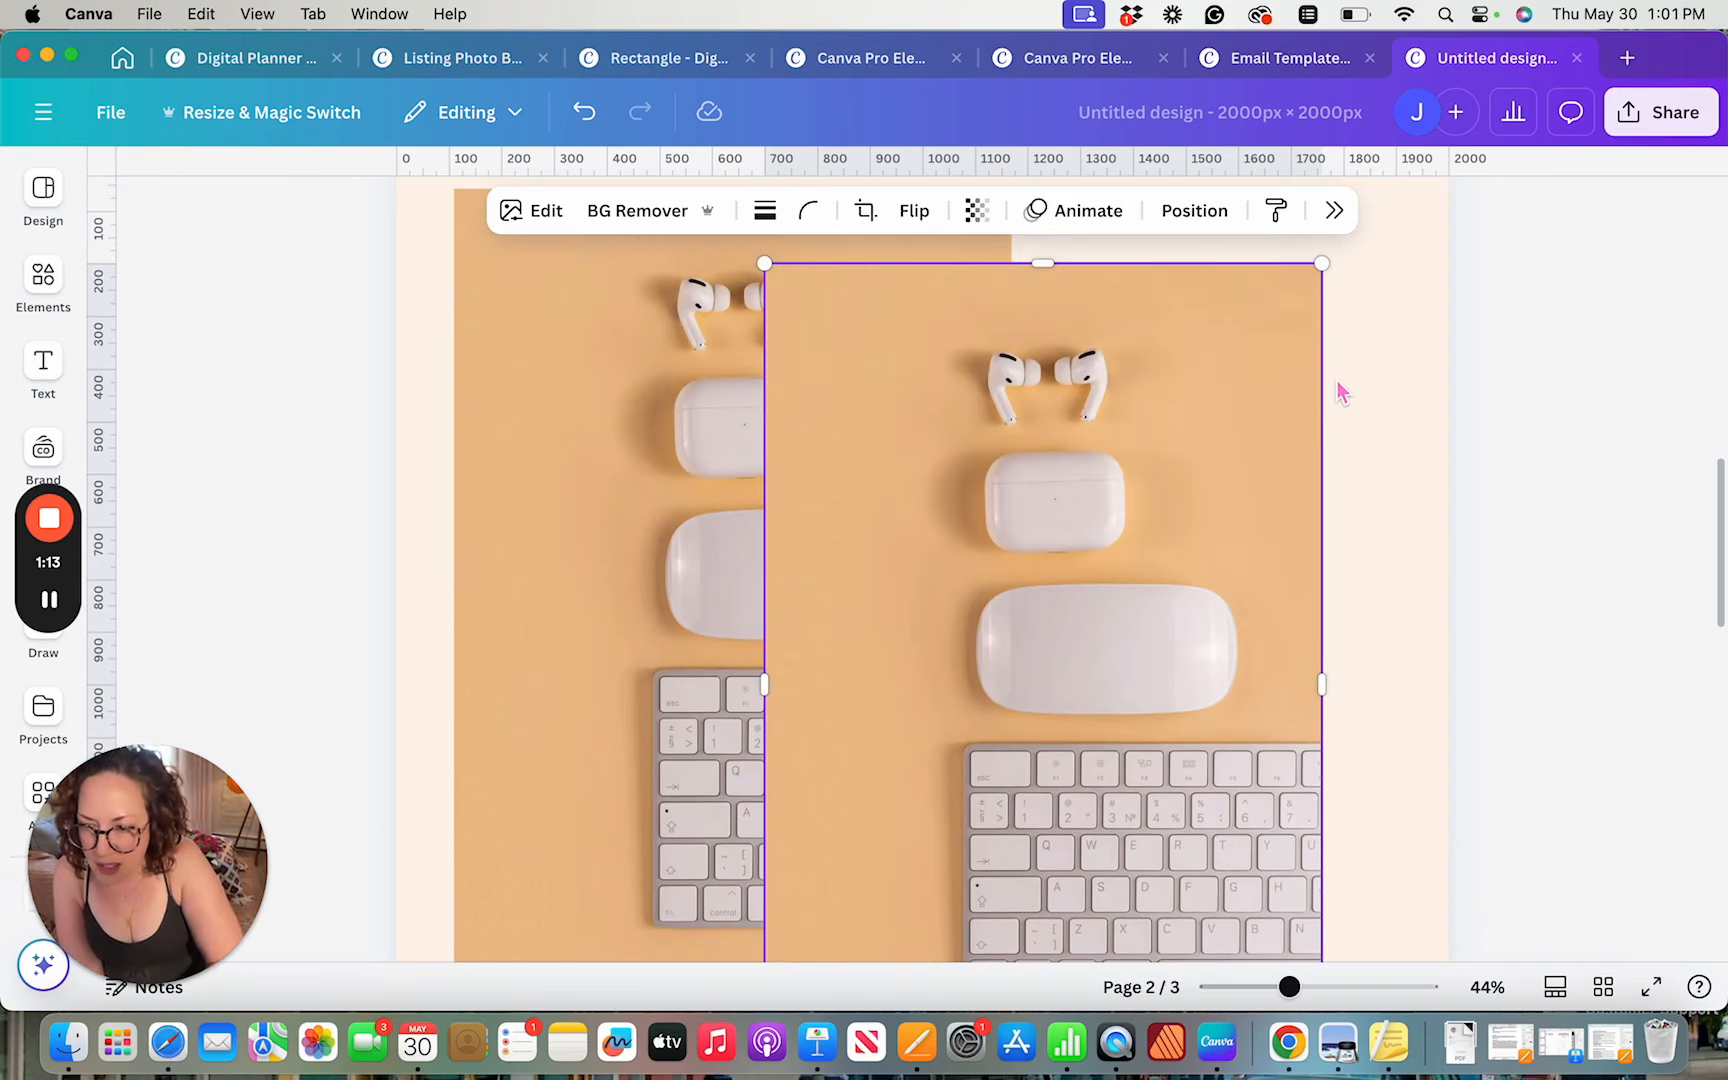
{"action": "left_click", "coordinate": [546, 222]}
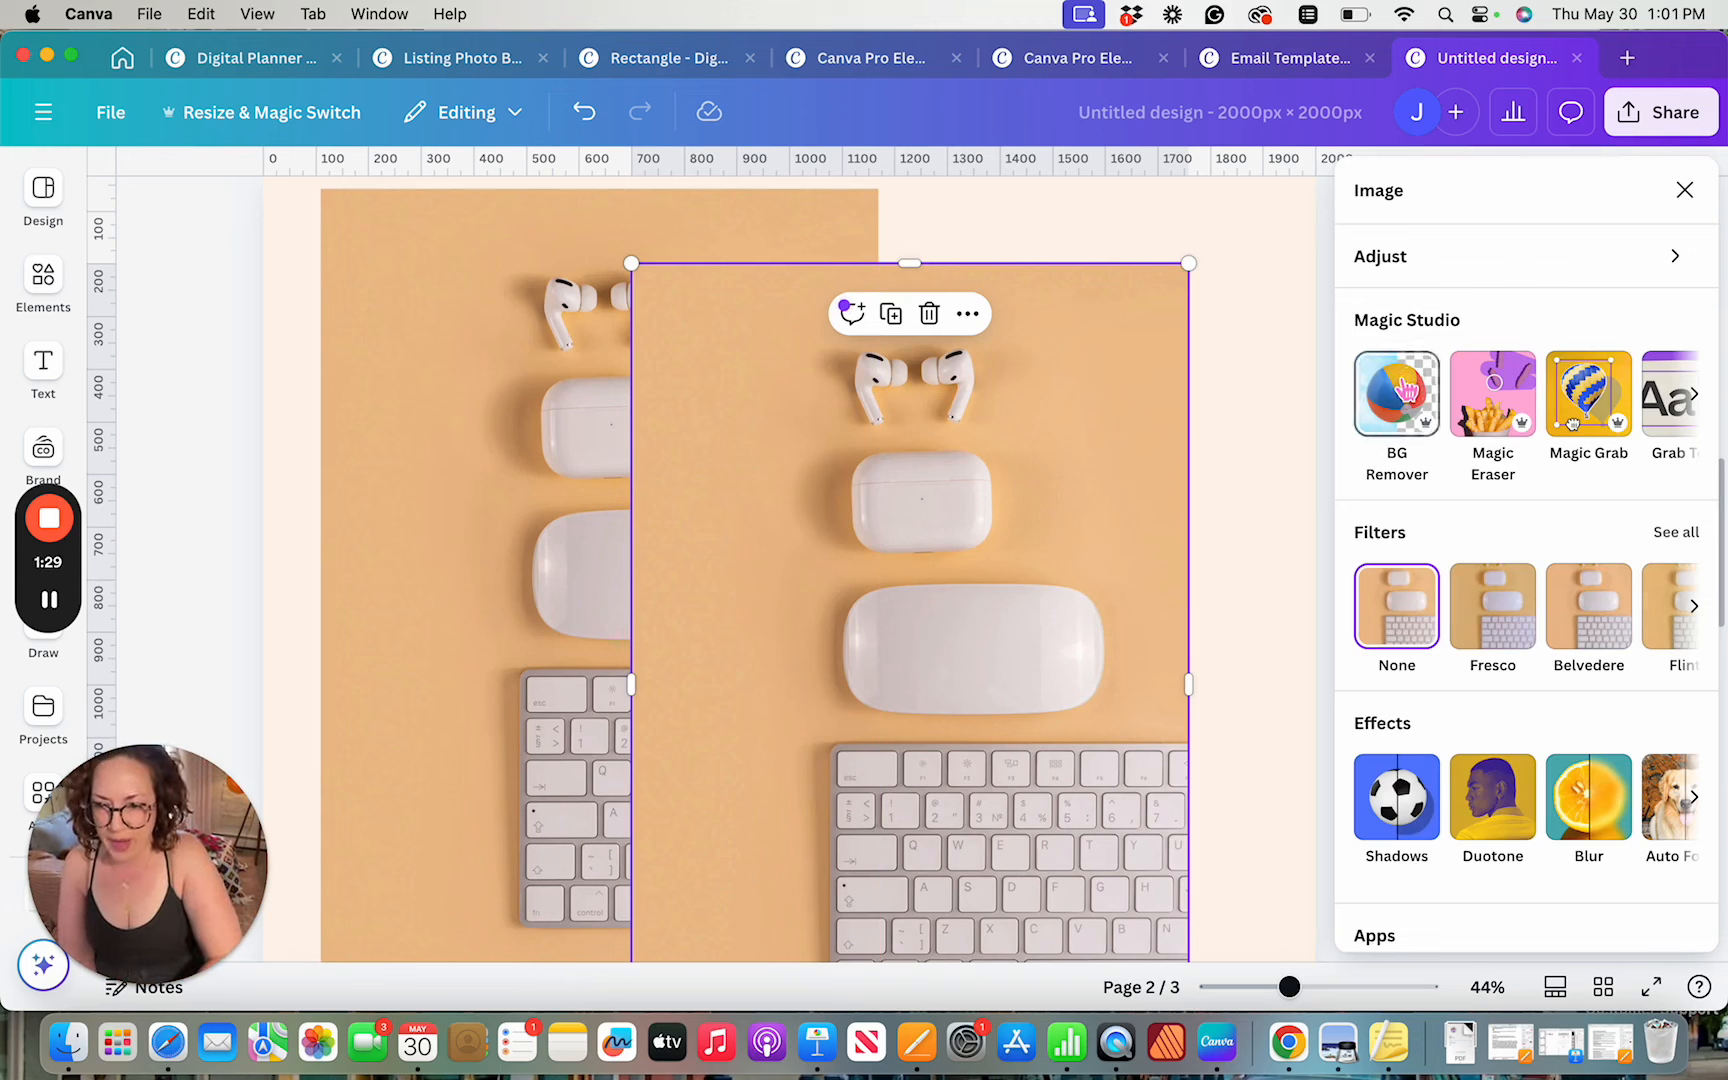
{"action": "left_click", "coordinate": [1400, 392]}
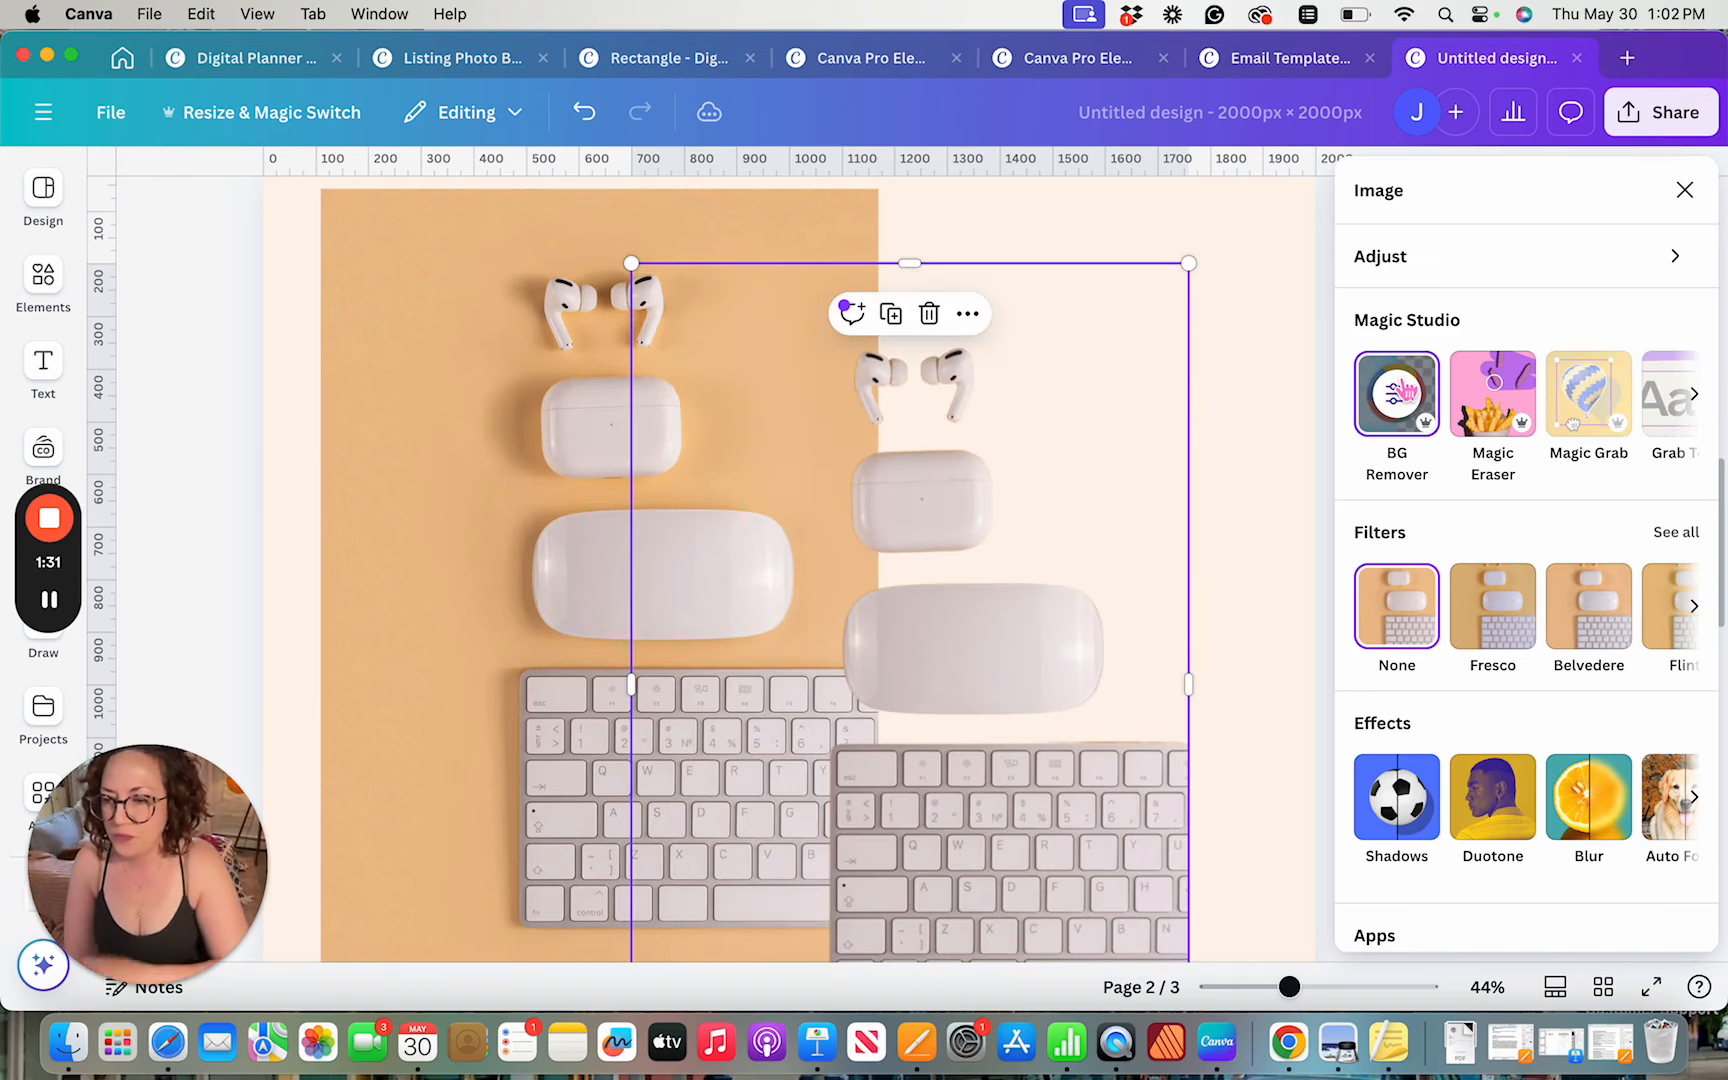
{"action": "left_click_drag", "start_coordinate": [1041, 628], "coordinate": [1168, 527]}
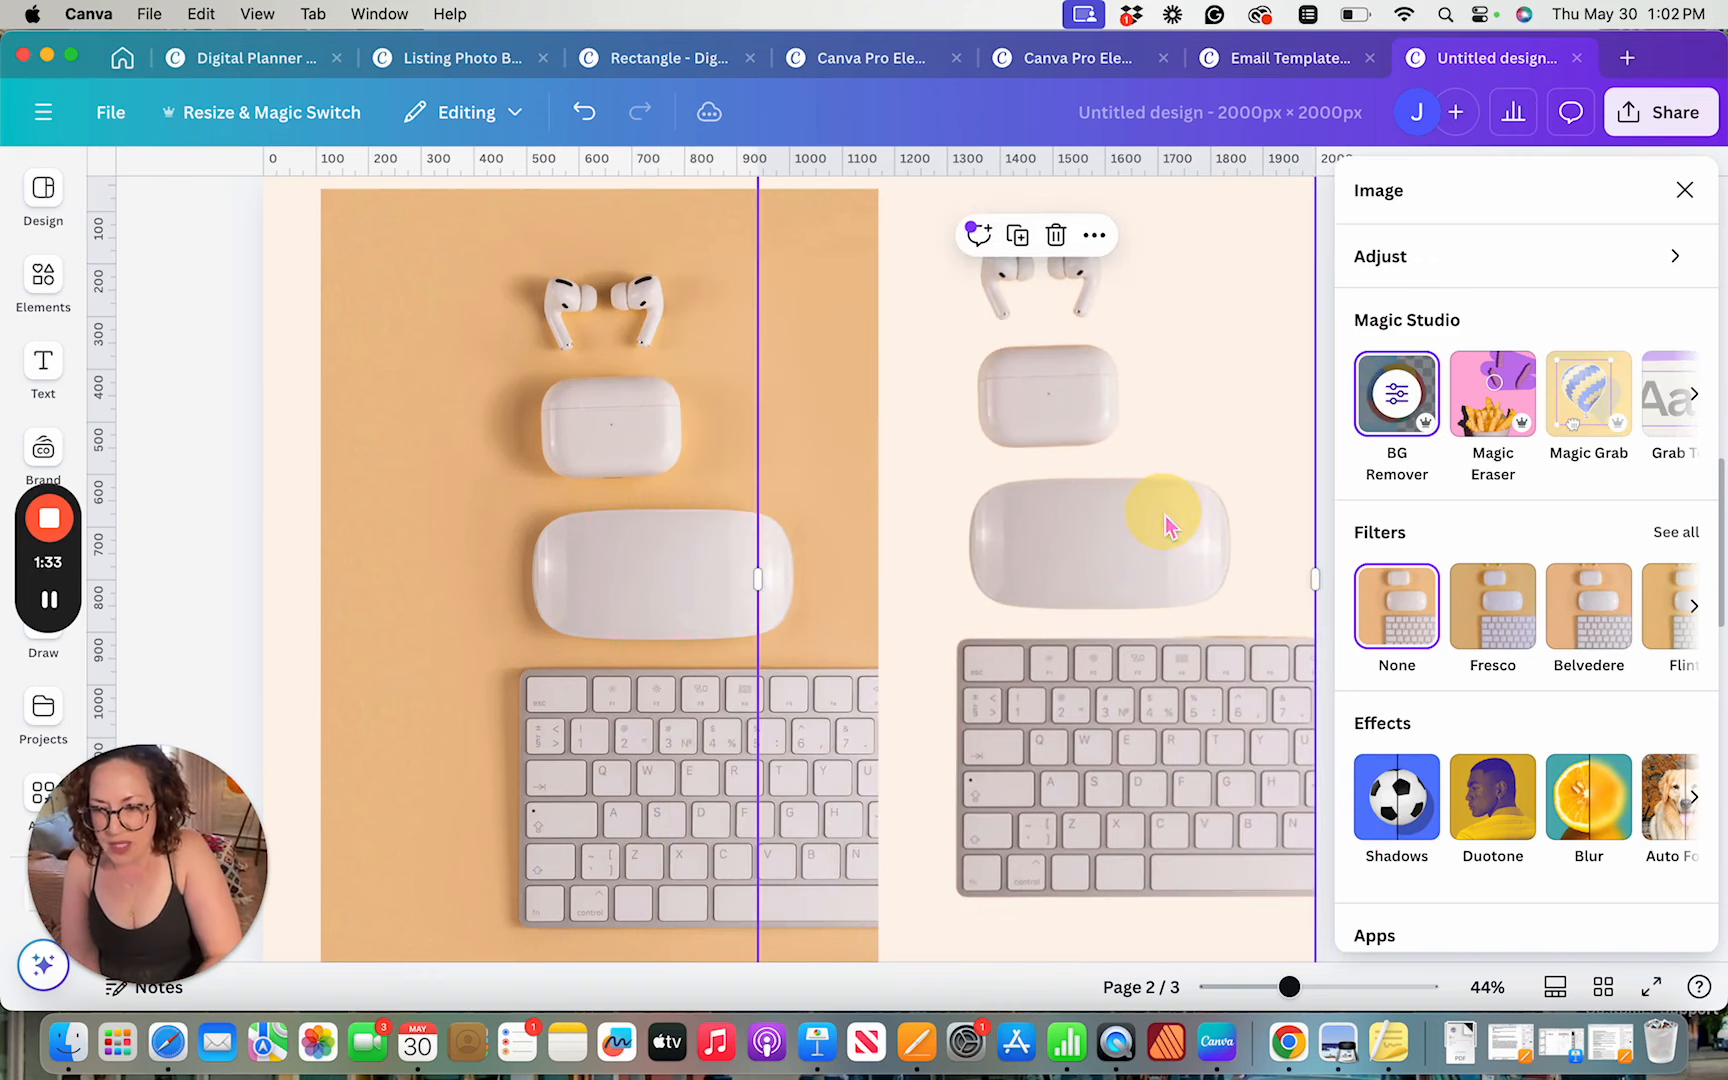
{"action": "left_click_drag", "start_coordinate": [1087, 585], "coordinate": [1050, 617]}
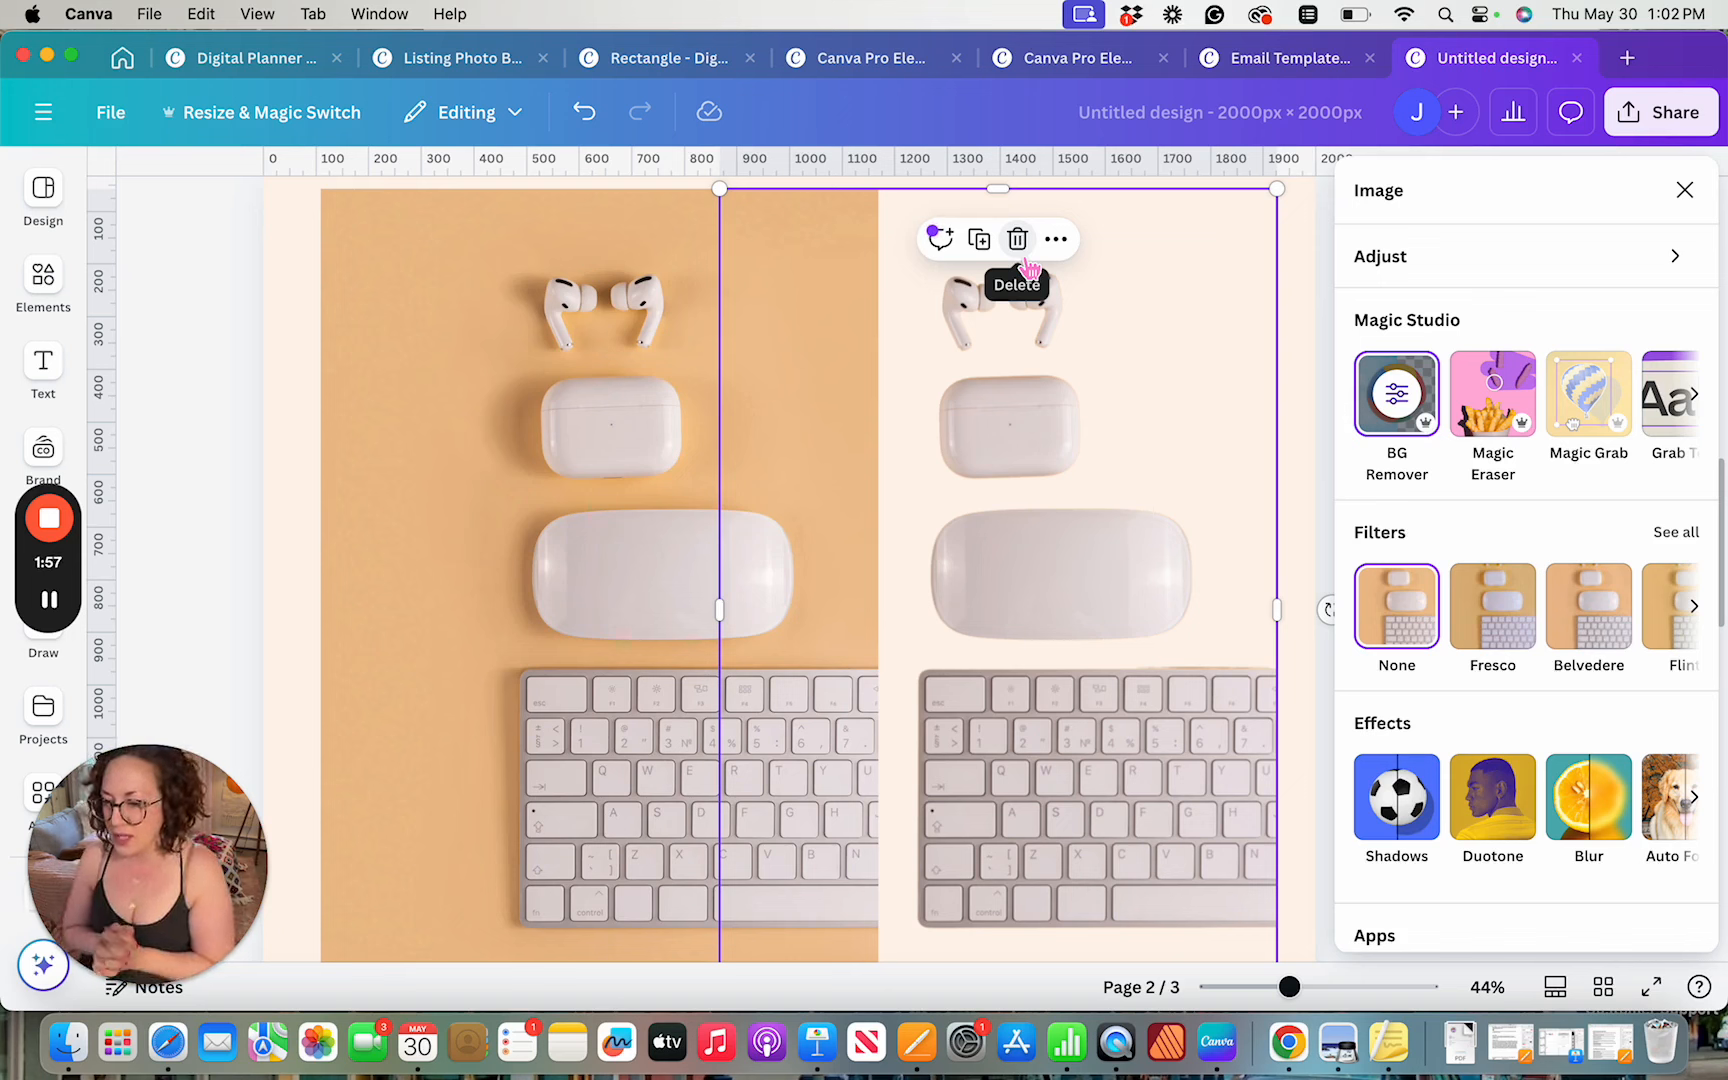
{"action": "key", "text": "super+z"}
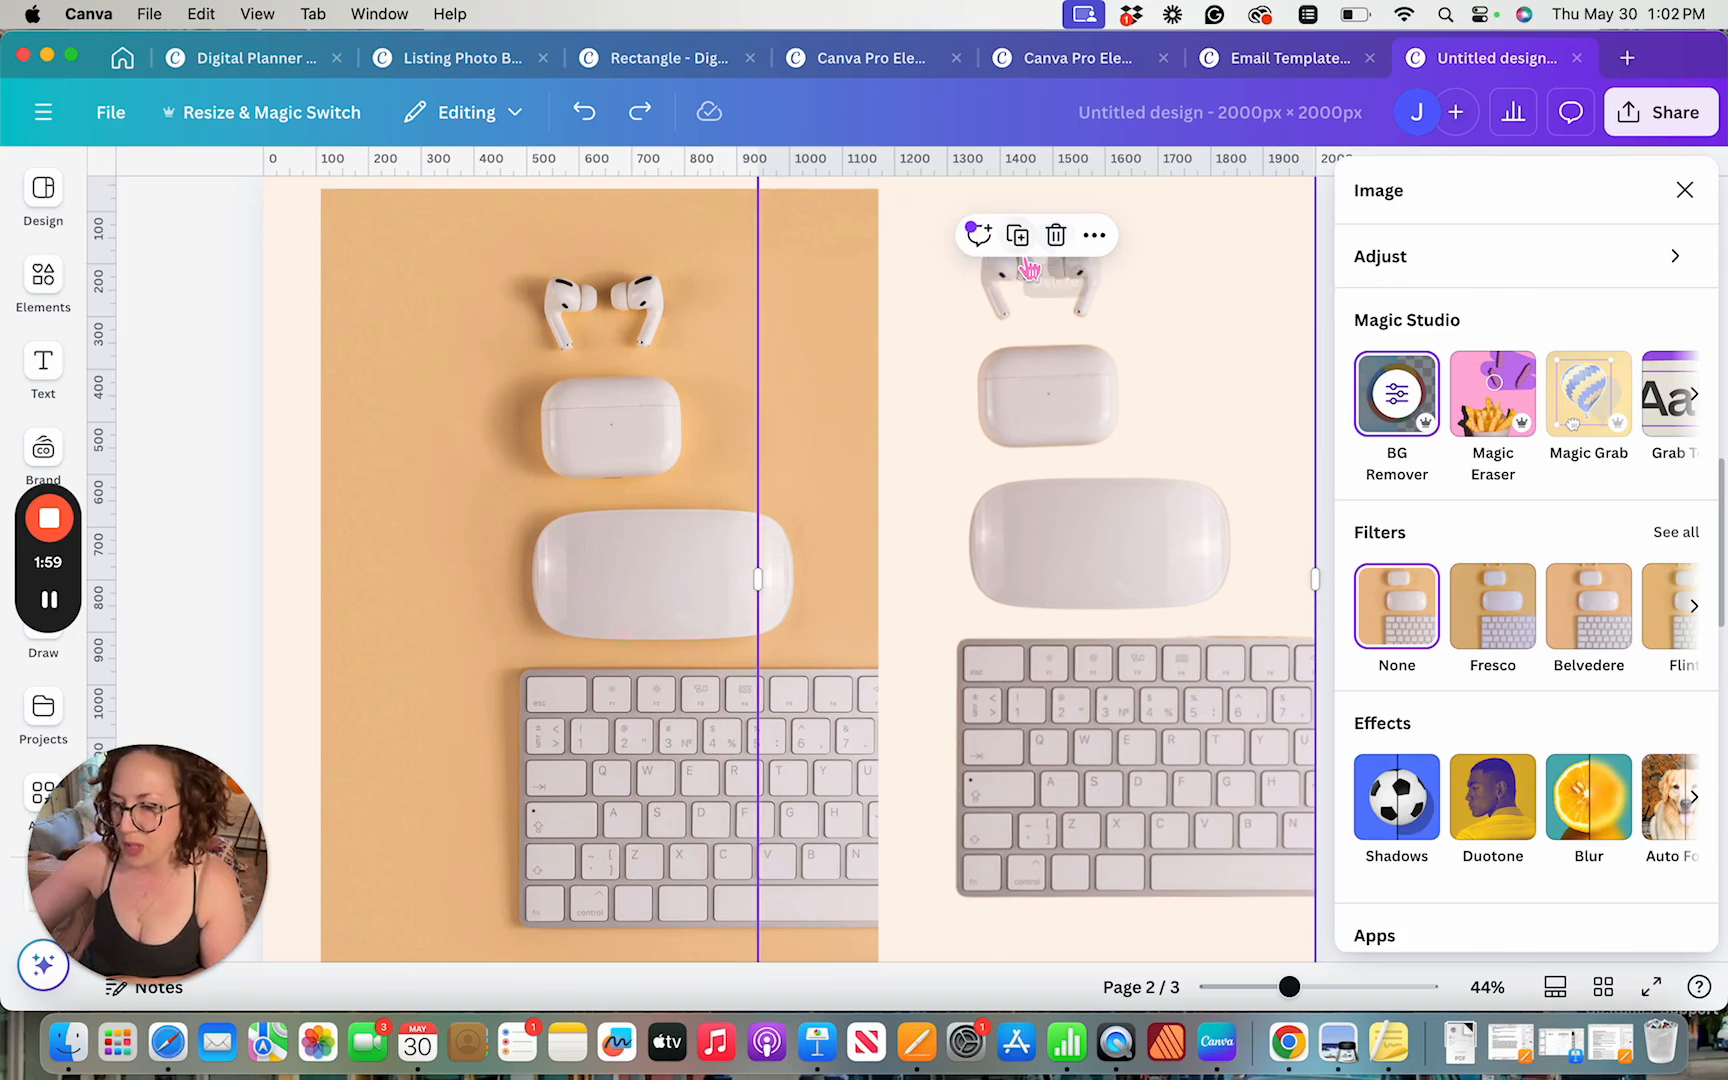
{"action": "key", "text": "super+z"}
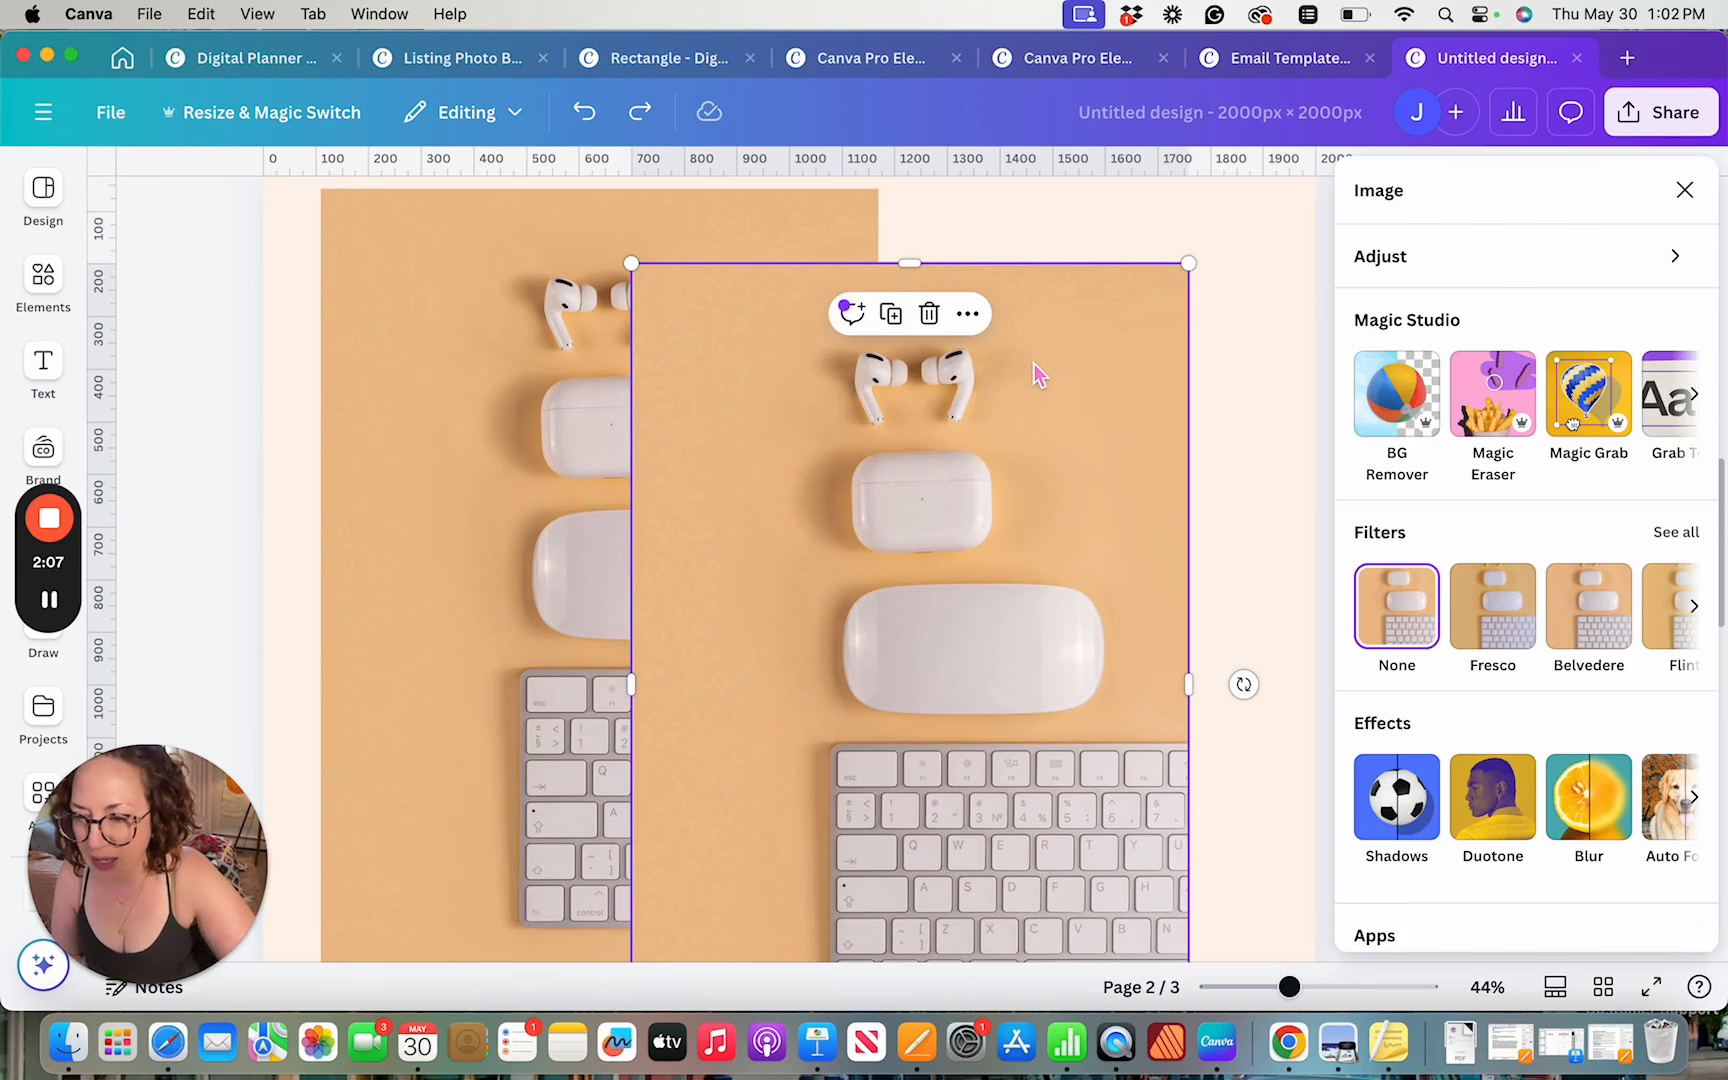
Move the photo duplicate slightly up and to the right on page 2, still overlapping the original photo
{"action": "scroll", "coordinate": [1037, 380], "scroll_direction": "up", "scroll_amount": 2}
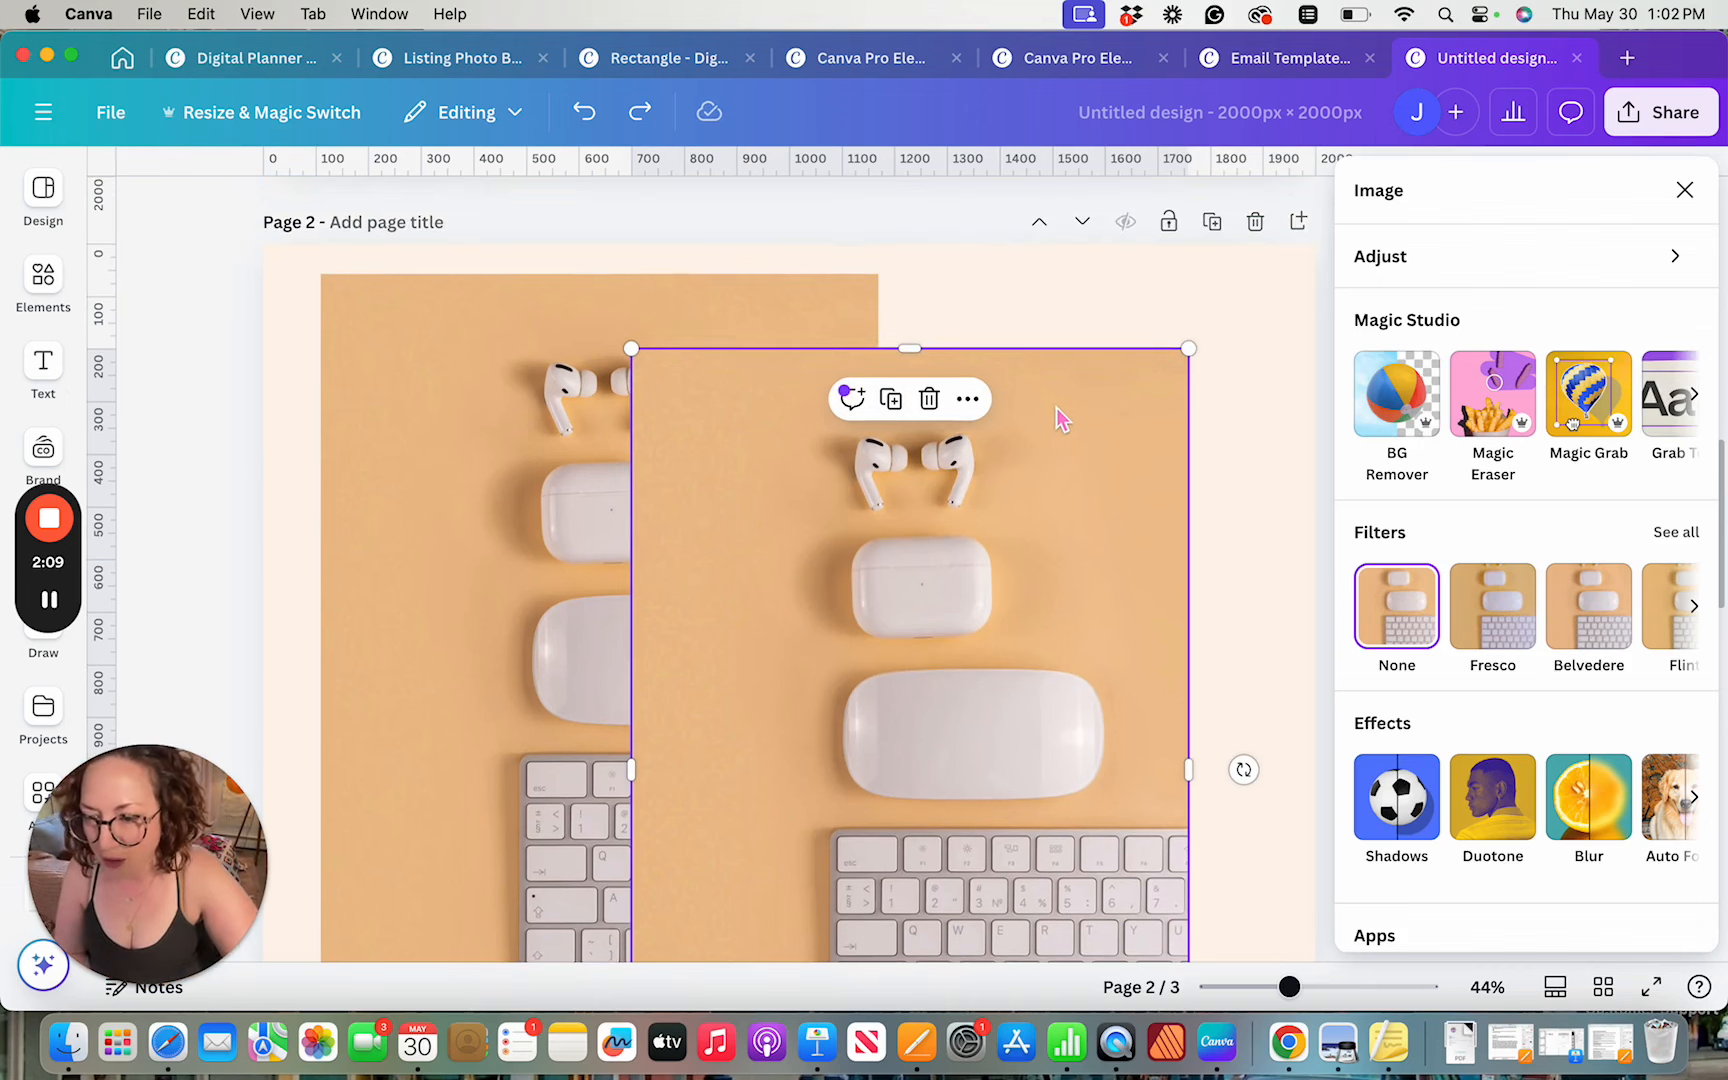
{"action": "left_click_drag", "start_coordinate": [1063, 408], "coordinate": [1127, 352]}
{"action": "scroll", "coordinate": [1127, 352], "scroll_direction": "up", "scroll_amount": 5}
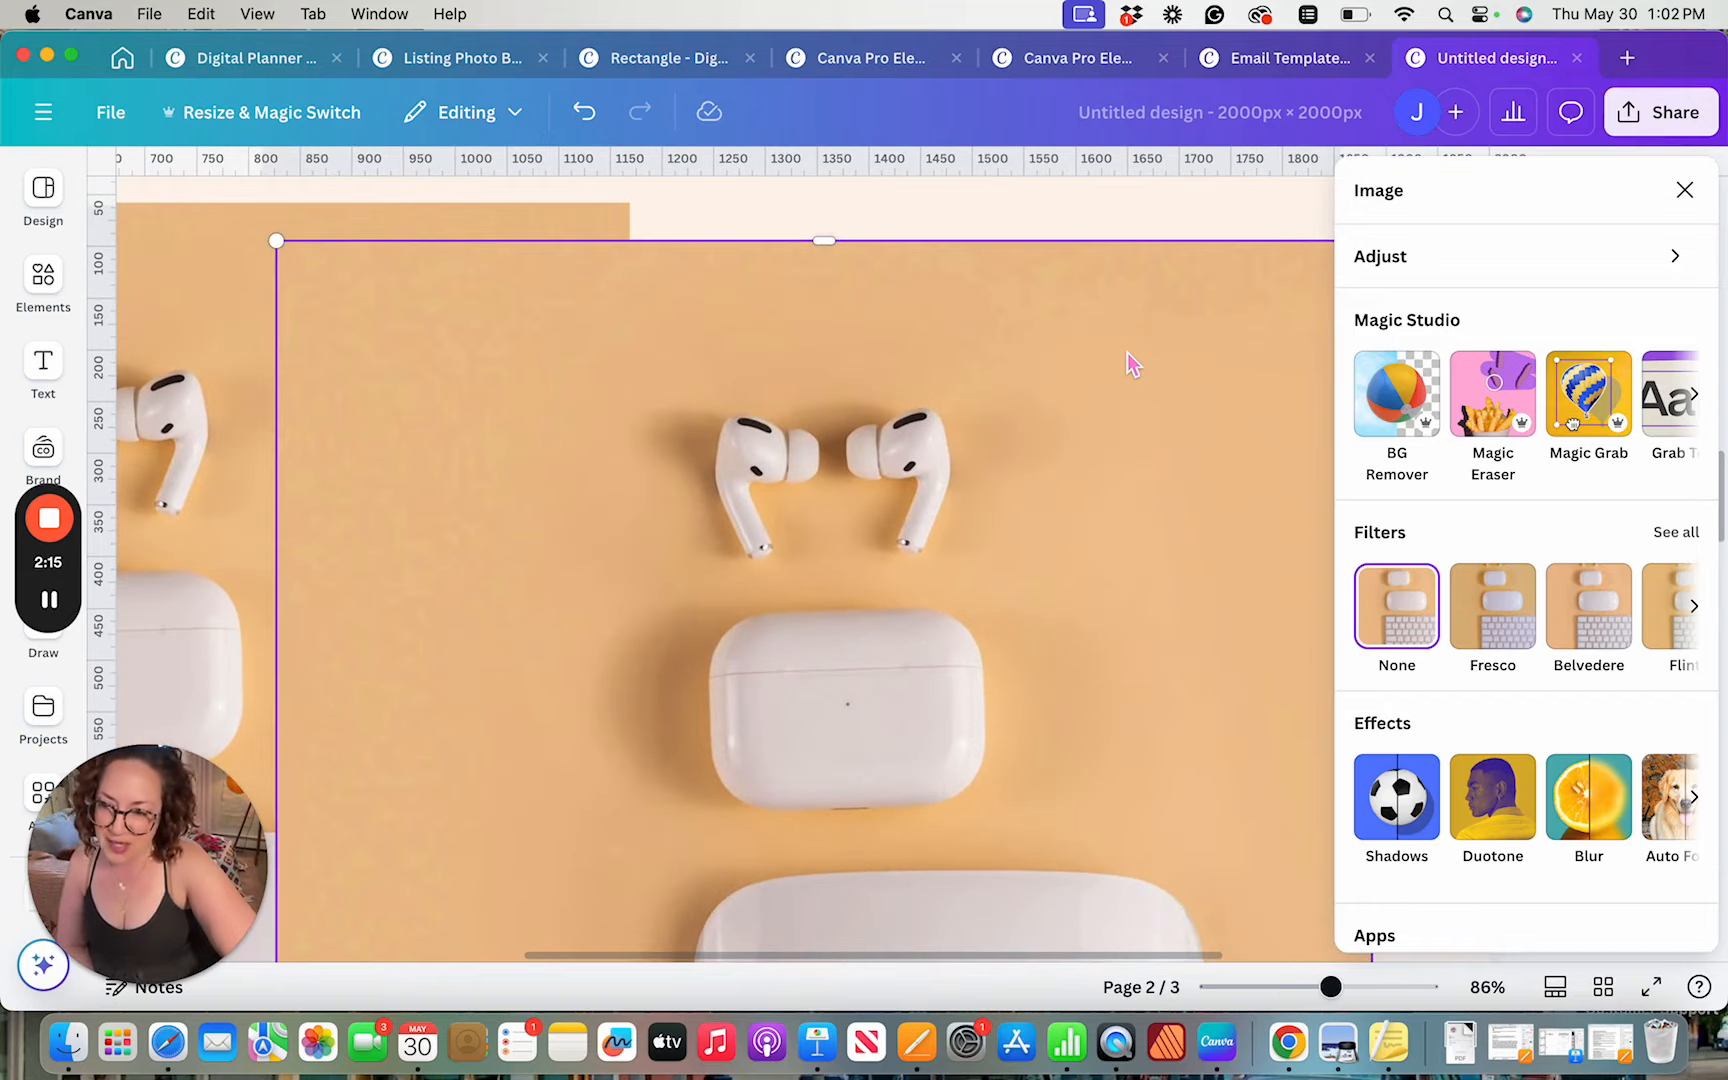
{"action": "scroll", "coordinate": [1127, 352], "scroll_direction": "down", "scroll_amount": 3}
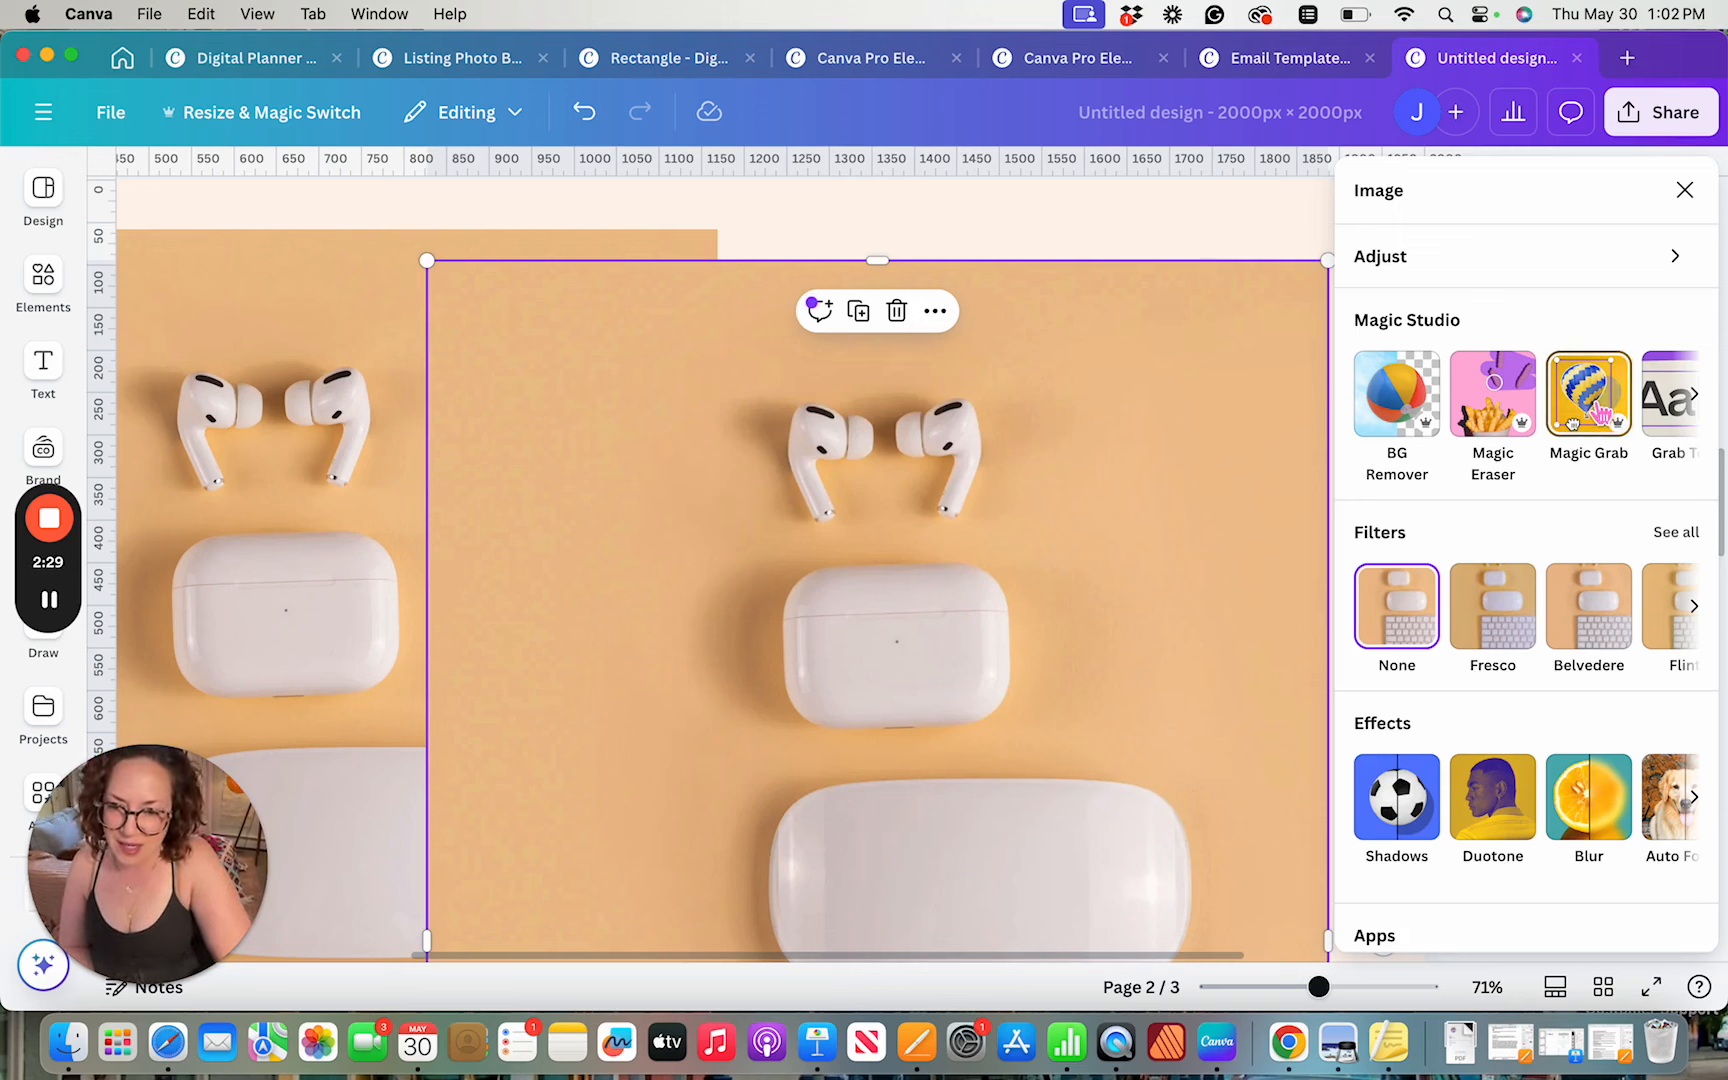
Separate both earbuds from the photo duplicate as one movable object with Magic Grab
{"action": "left_click", "coordinate": [1593, 408]}
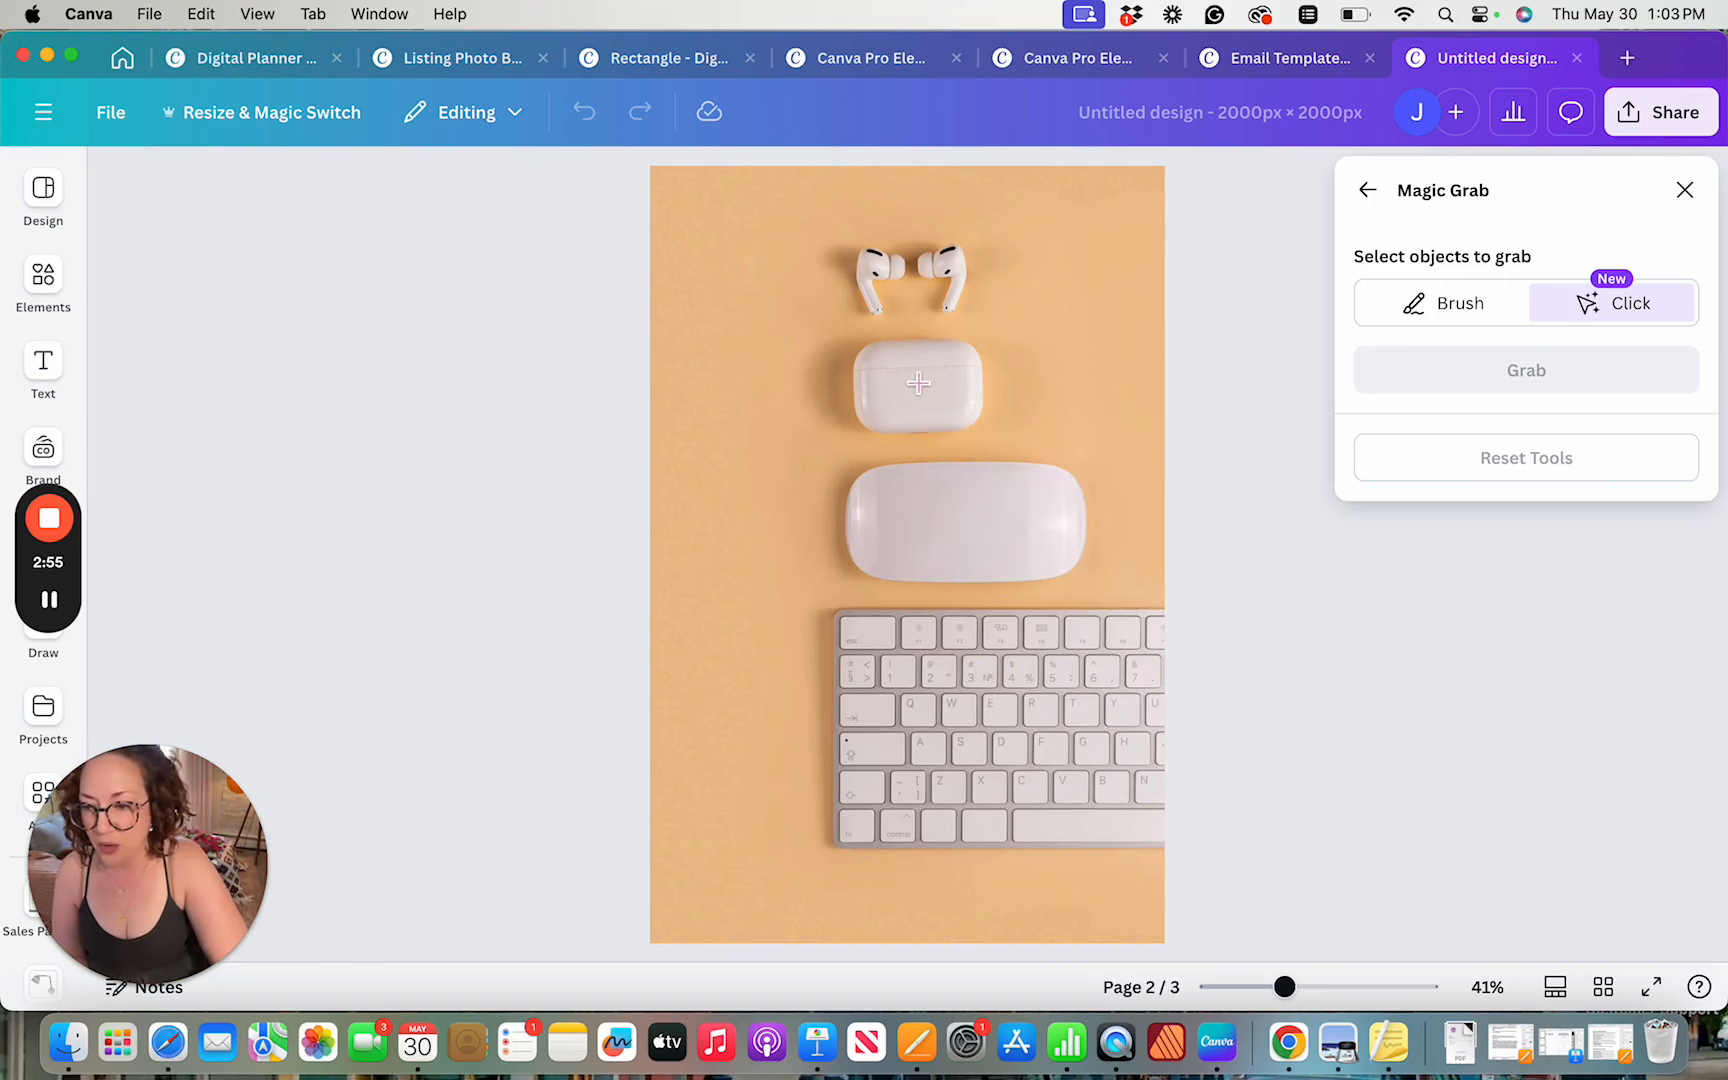
{"action": "left_click", "coordinate": [883, 278]}
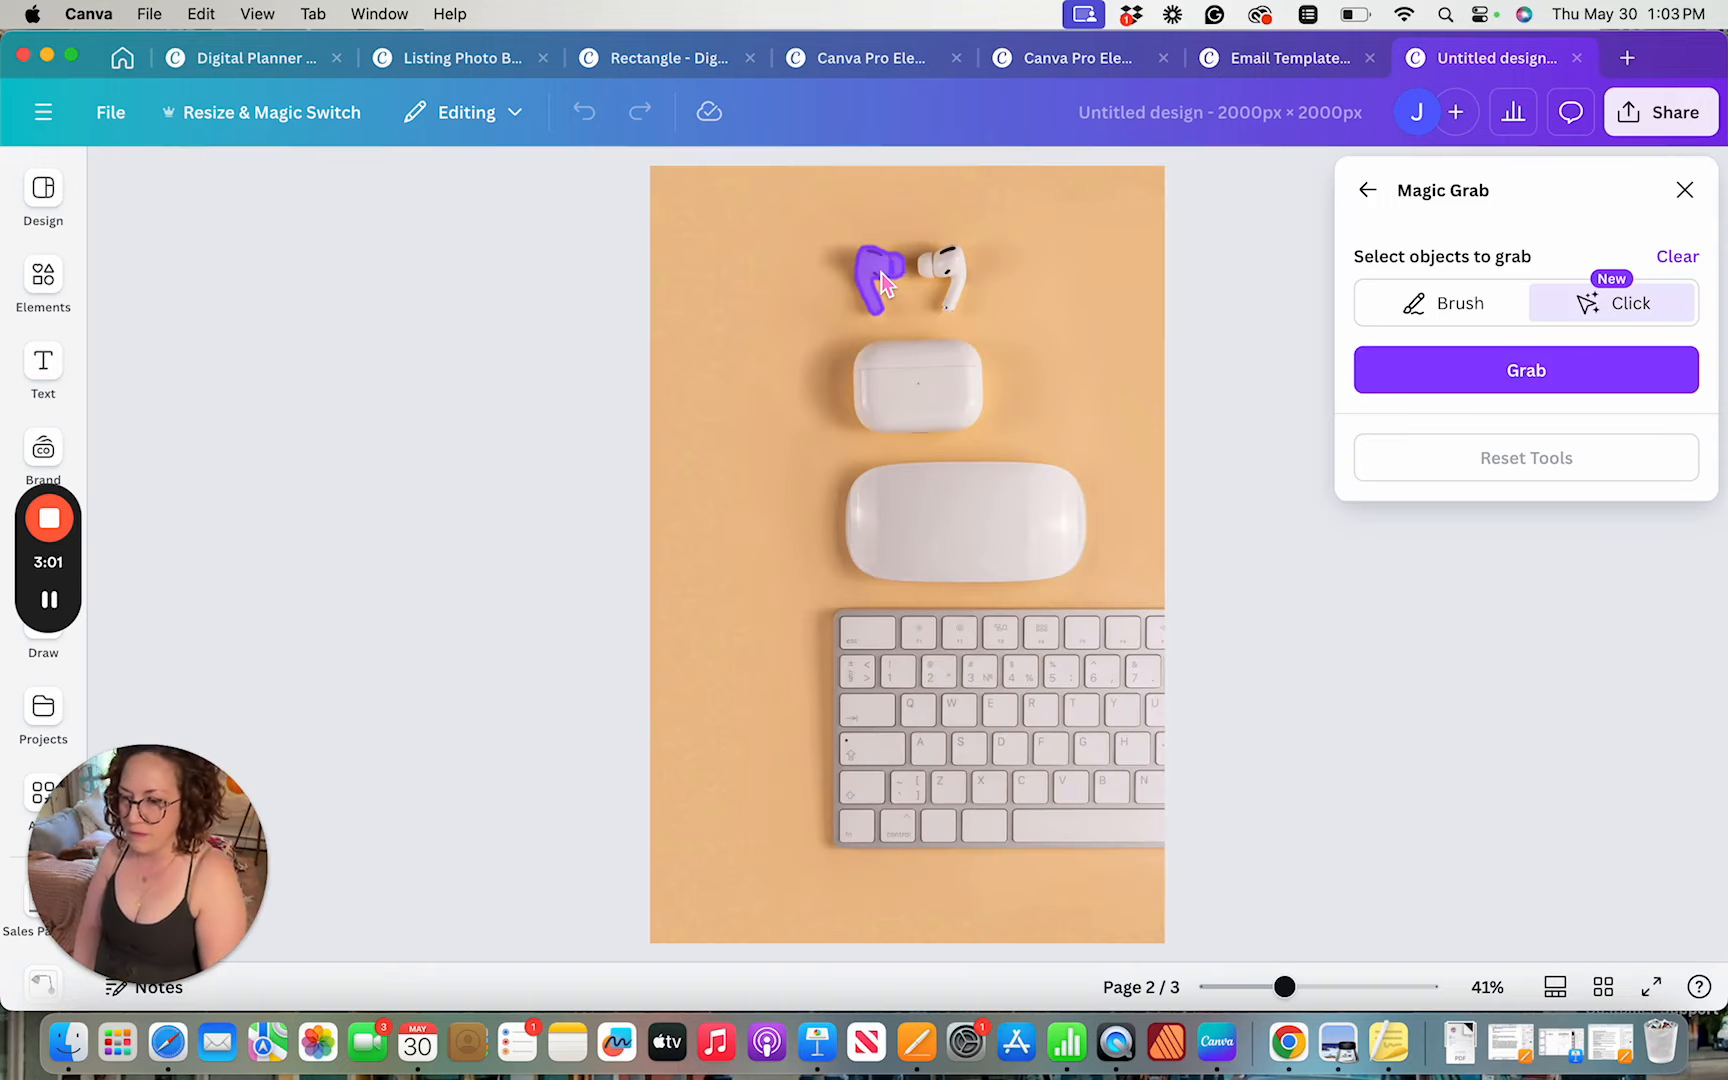
{"action": "scroll", "coordinate": [882, 273], "scroll_direction": "up", "scroll_amount": 5}
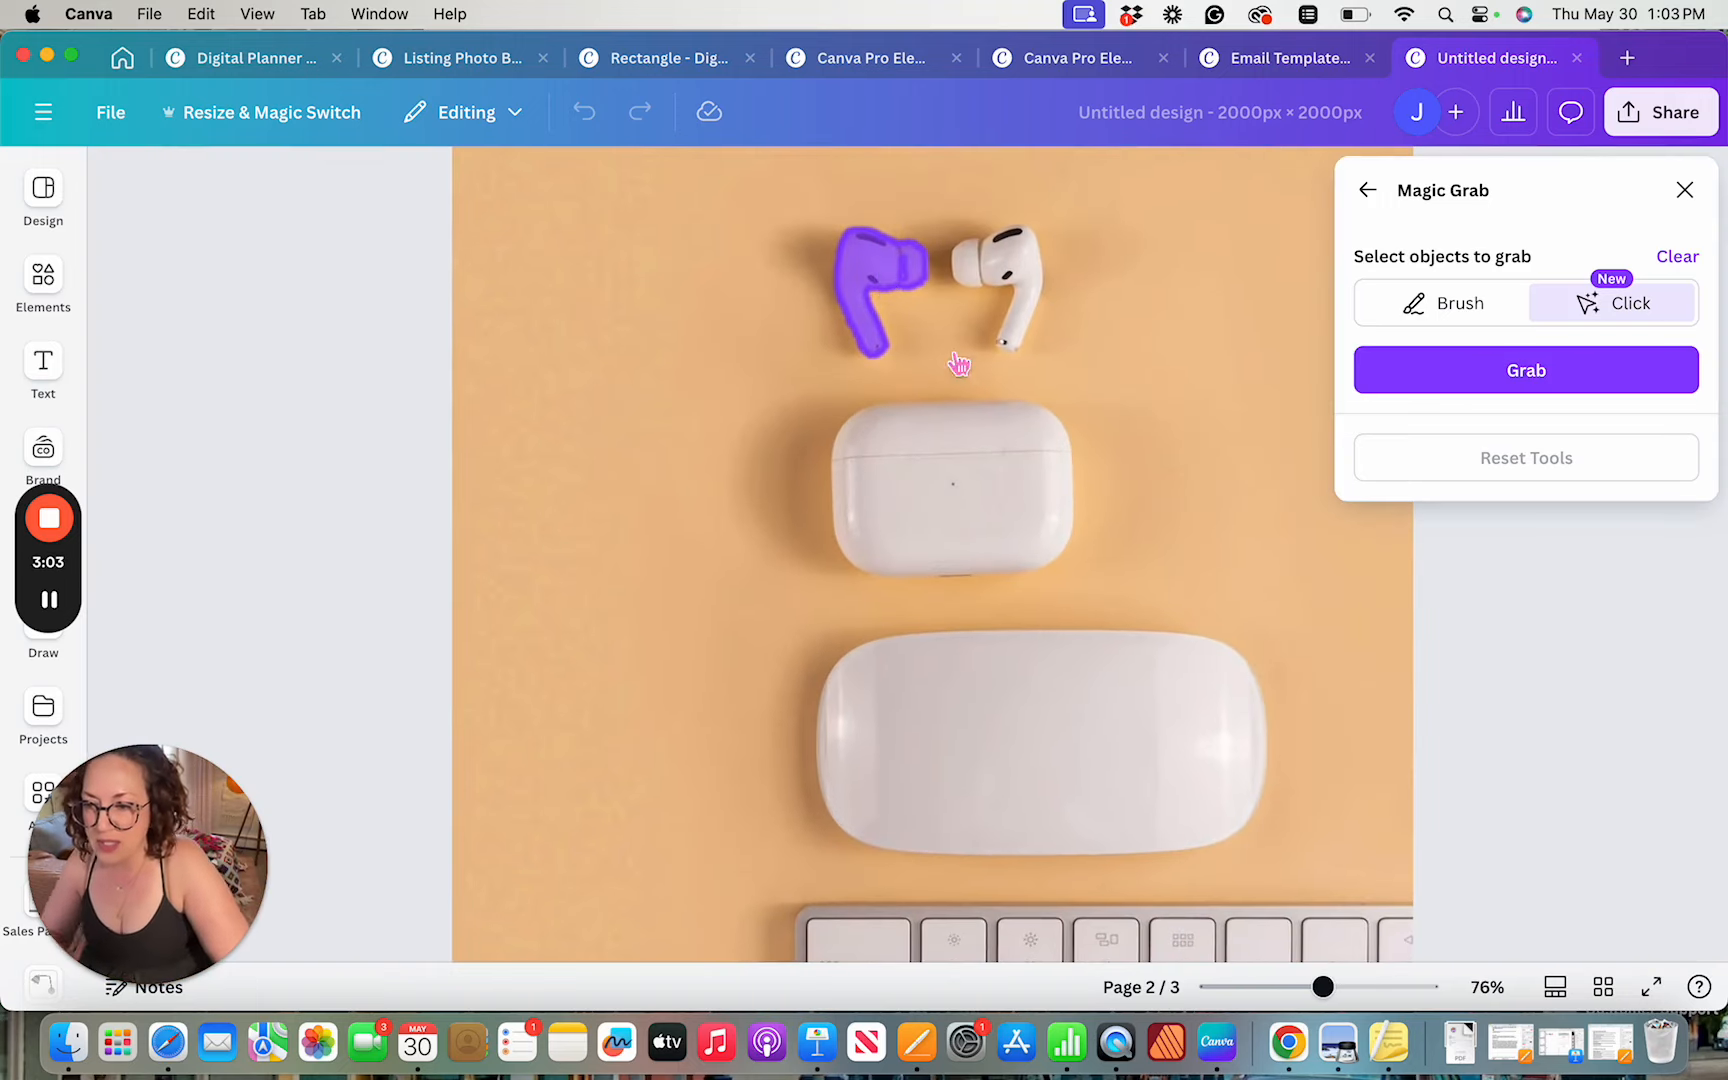
{"action": "left_click", "coordinate": [1018, 271]}
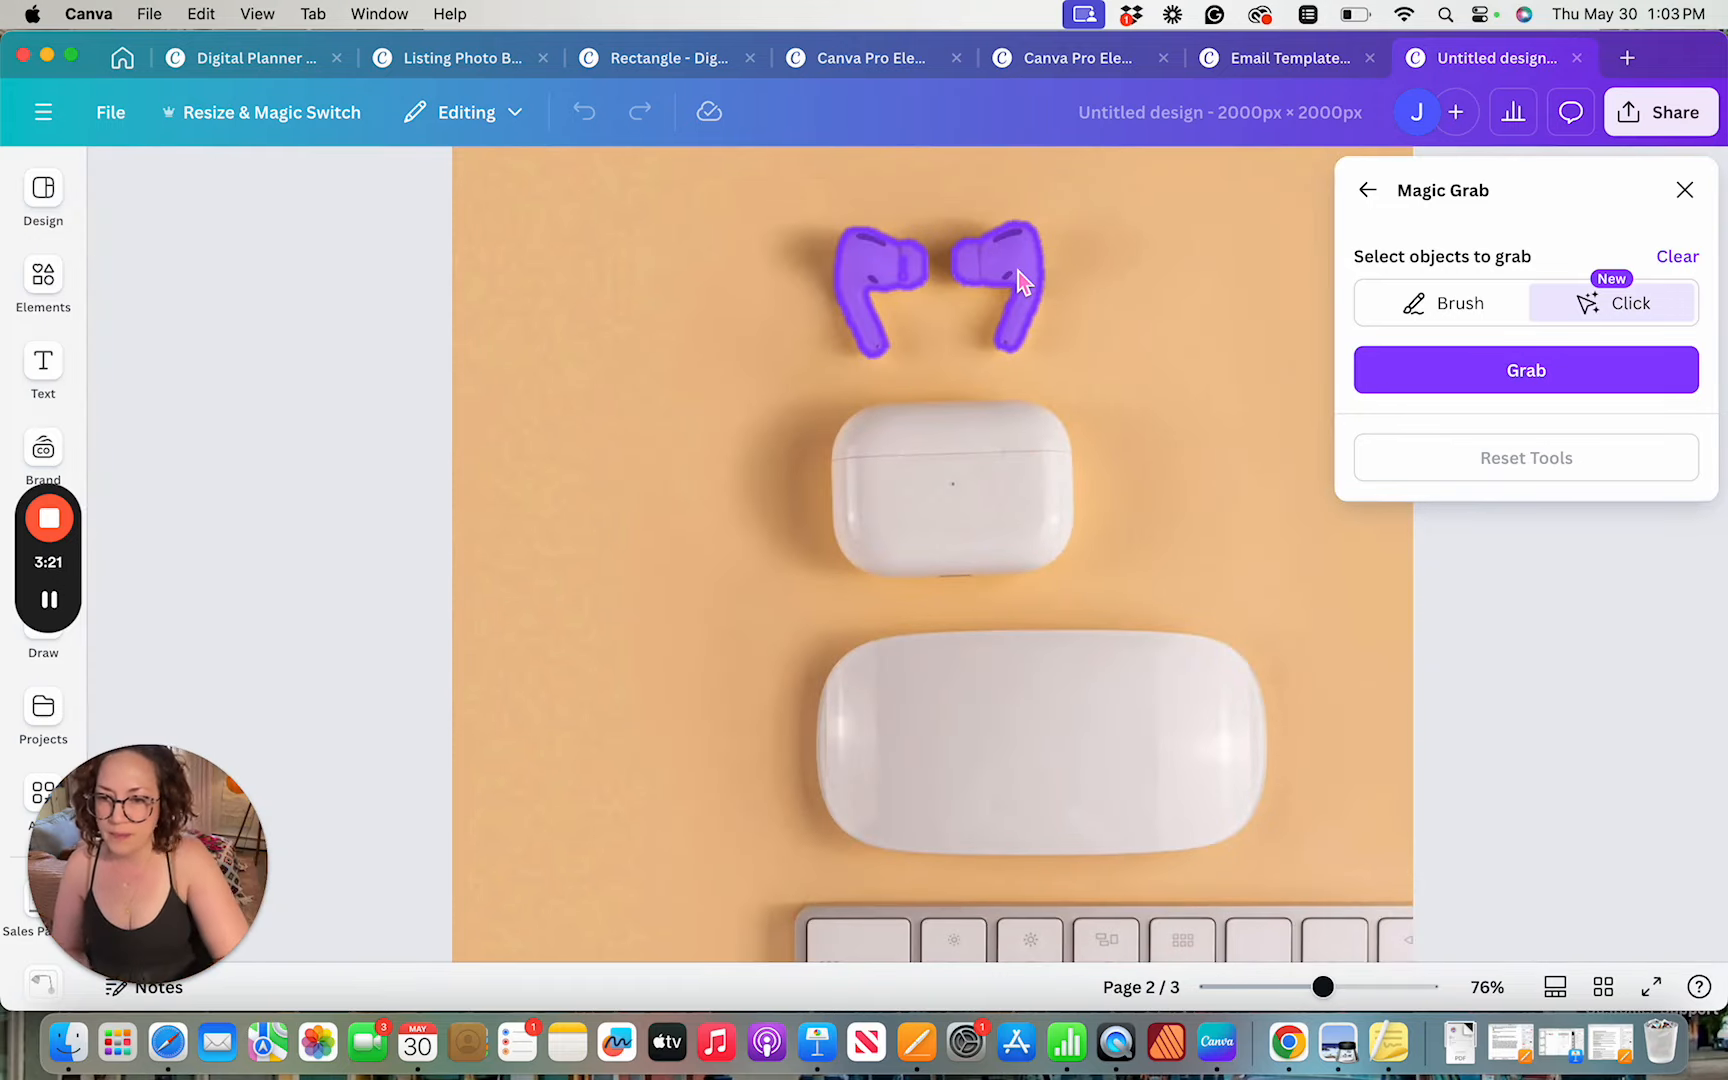
{"action": "left_click", "coordinate": [1553, 397]}
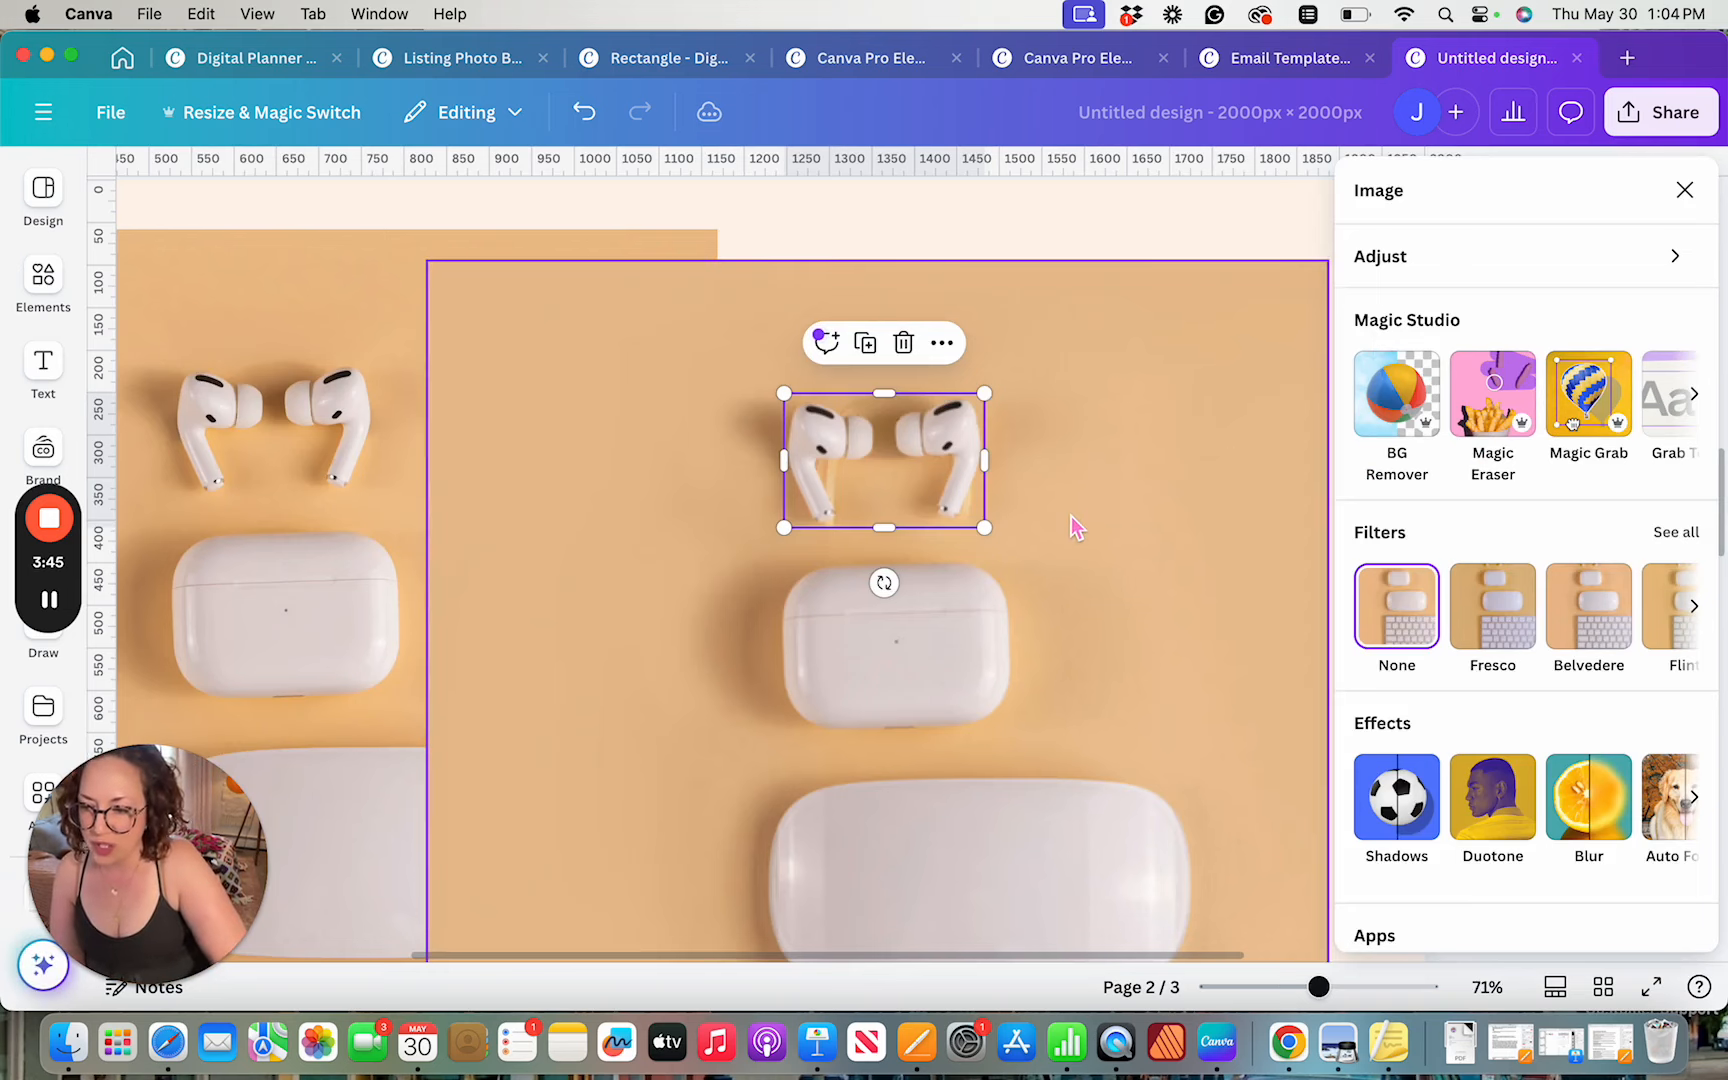
{"action": "scroll", "coordinate": [1068, 527], "scroll_direction": "down", "scroll_amount": 3}
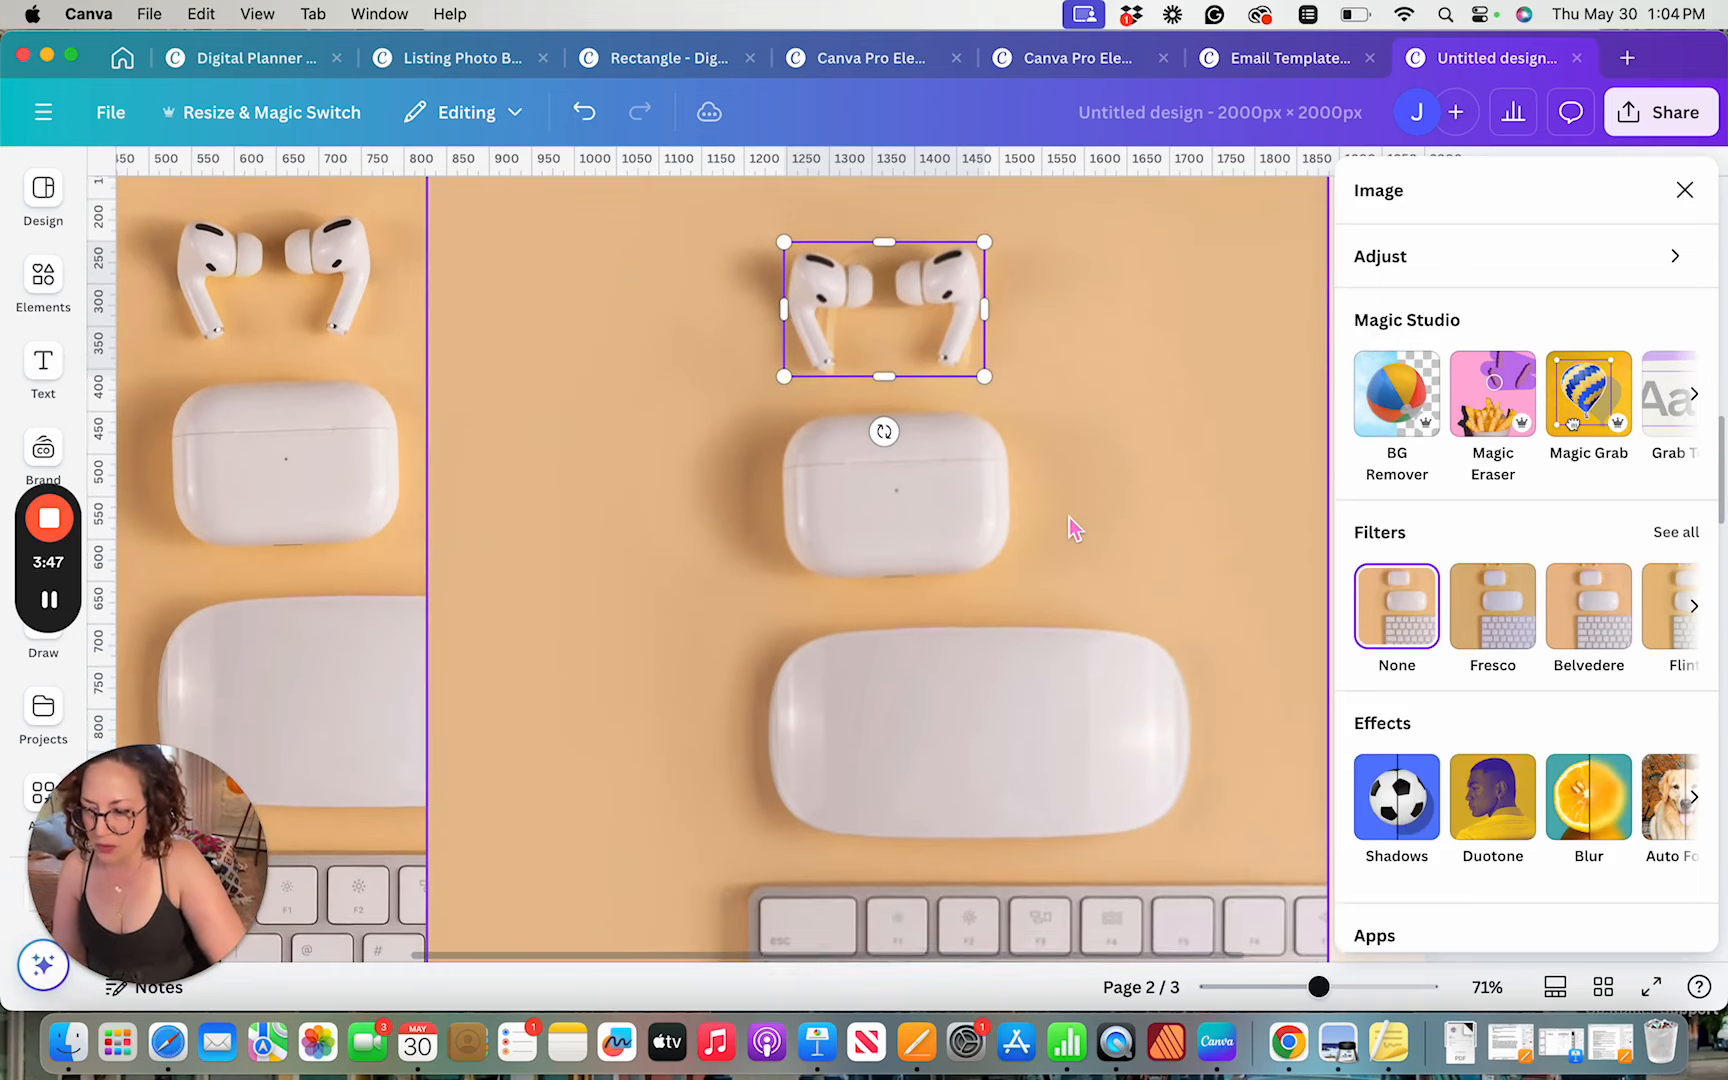
{"action": "scroll", "coordinate": [1052, 677], "scroll_direction": "down", "scroll_amount": 5}
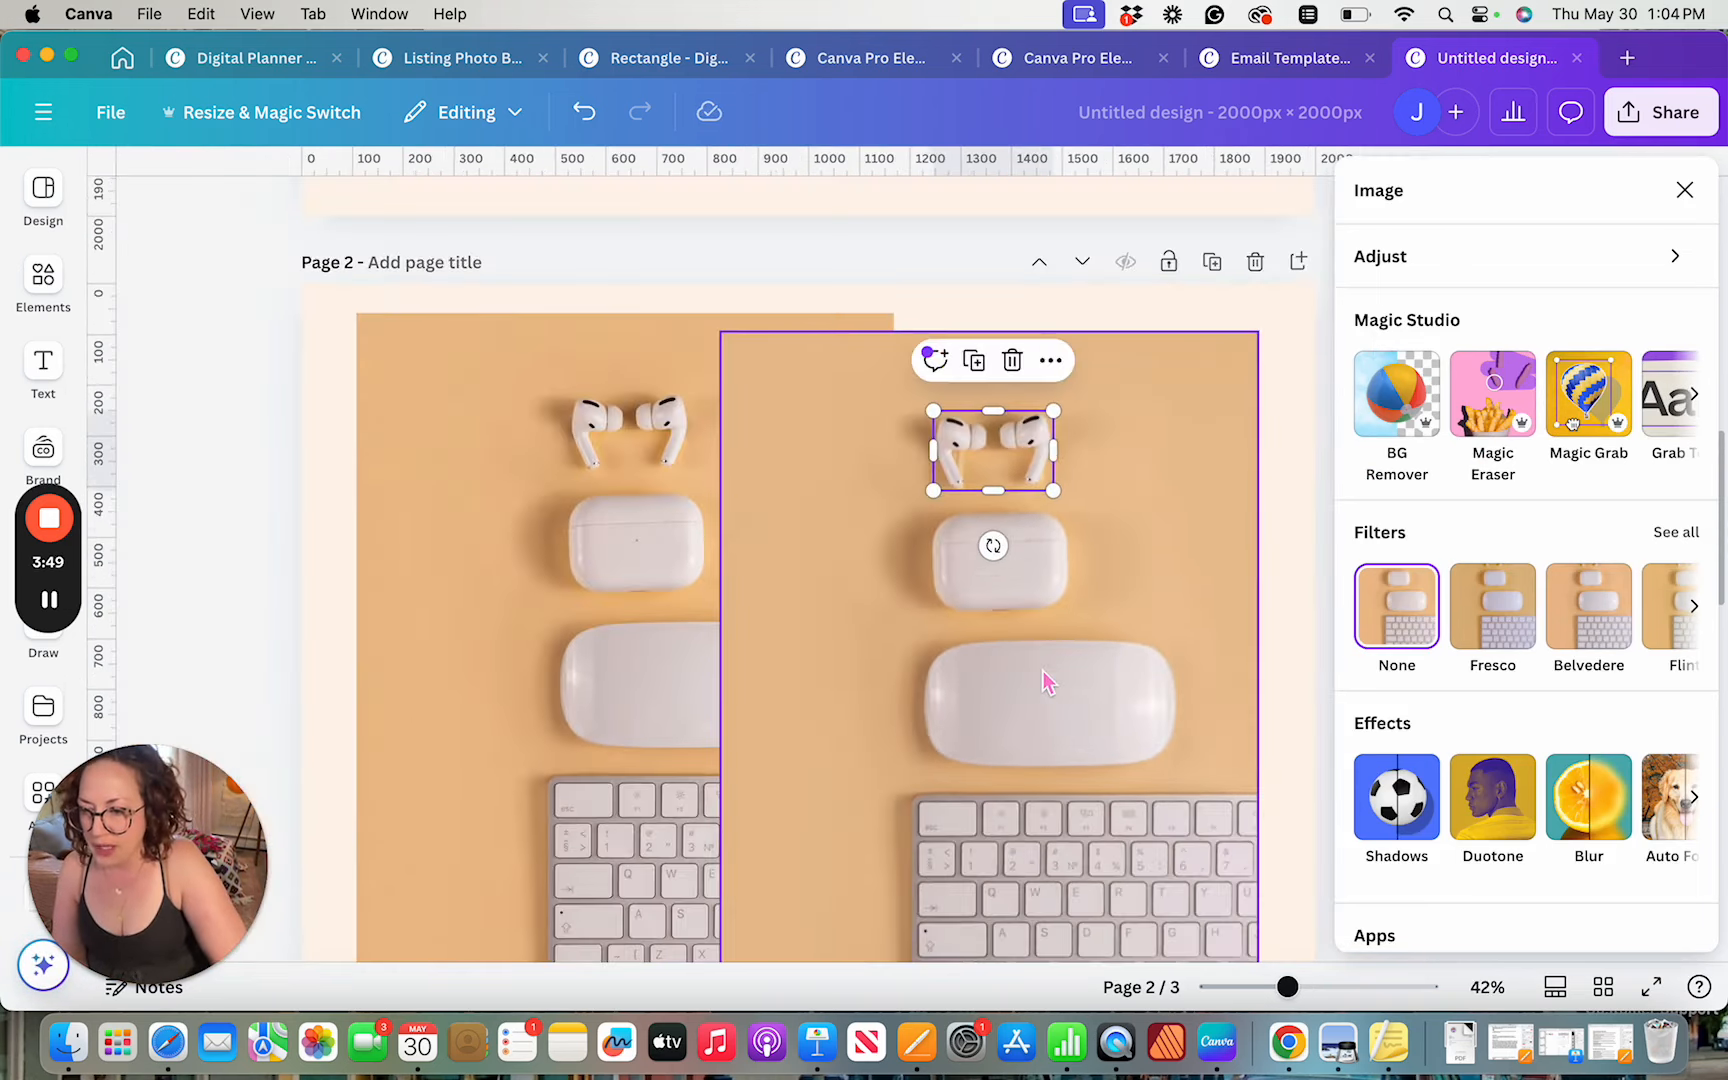
{"action": "scroll", "coordinate": [1045, 683], "scroll_direction": "down", "scroll_amount": 3}
{"action": "scroll", "coordinate": [1040, 560], "scroll_direction": "up", "scroll_amount": 2}
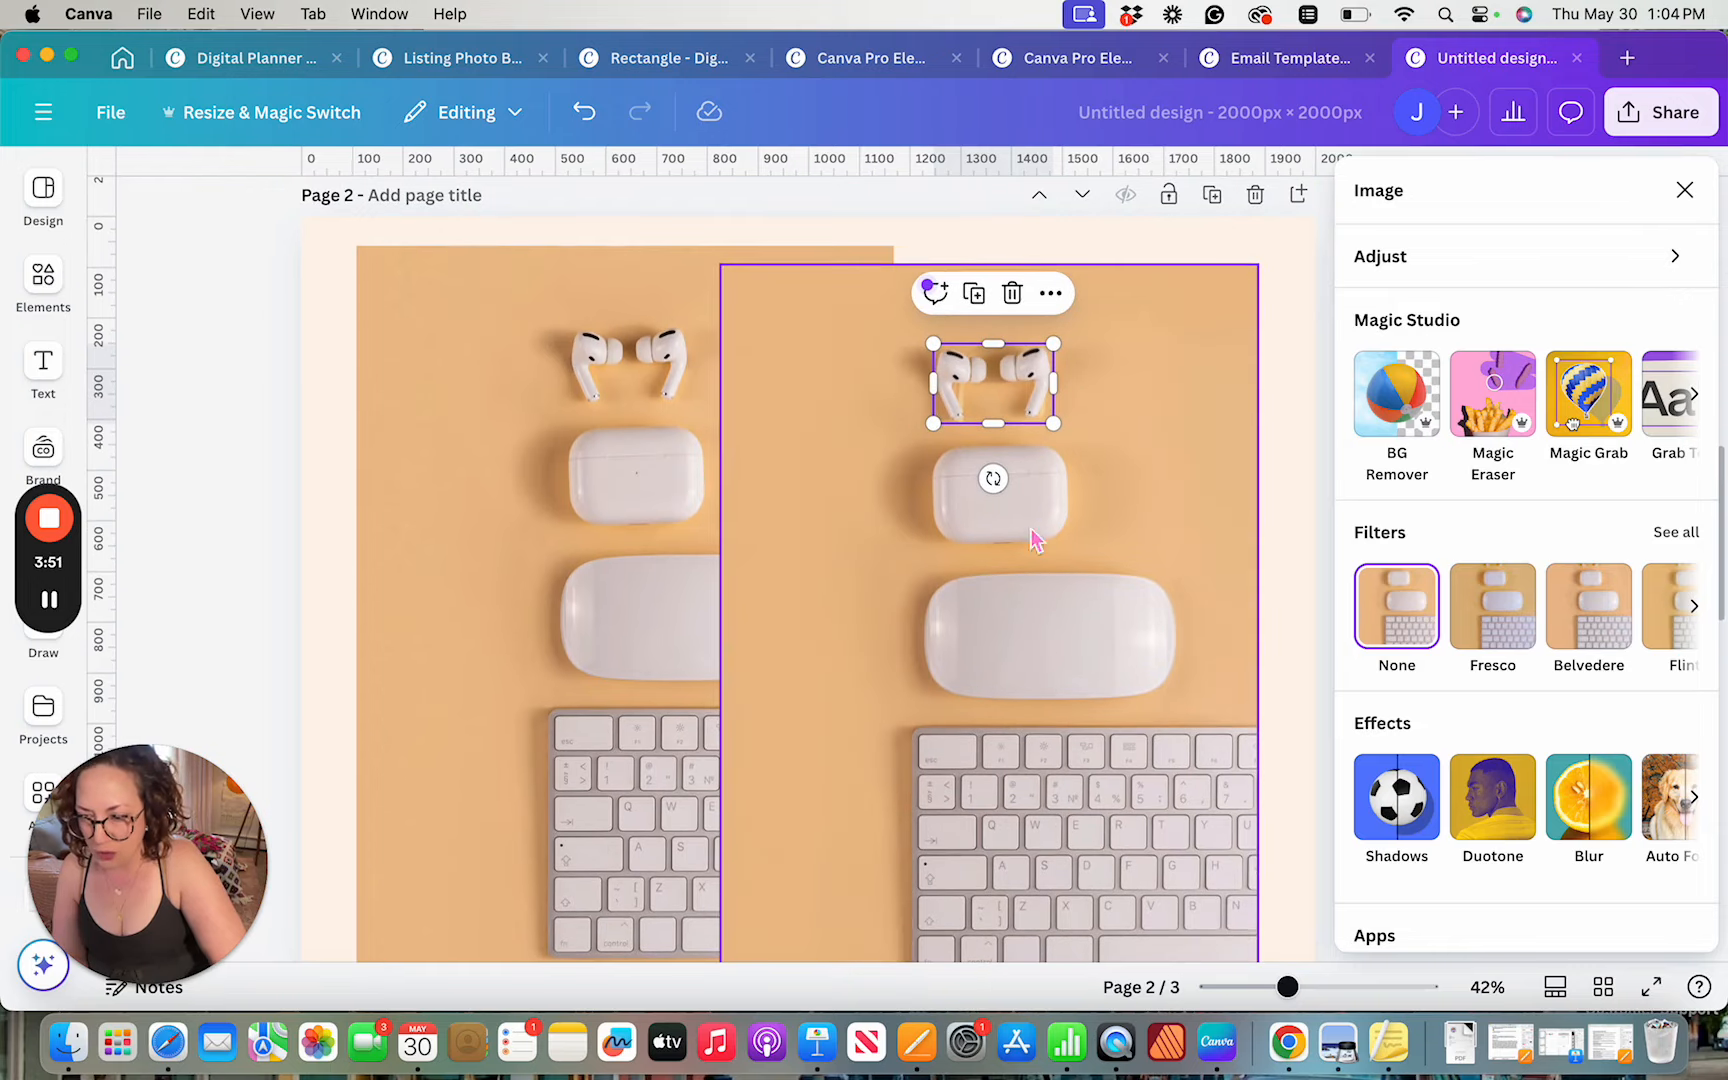
Move the separated earbuds onto the empty orange area between the original earbuds and the gap they left in the duplicate
{"action": "left_click", "coordinate": [1025, 383]}
{"action": "left_click_drag", "start_coordinate": [1025, 383], "coordinate": [856, 413]}
{"action": "scroll", "coordinate": [856, 413], "scroll_direction": "up", "scroll_amount": 5}
{"action": "scroll", "coordinate": [856, 413], "scroll_direction": "left", "scroll_amount": 5}
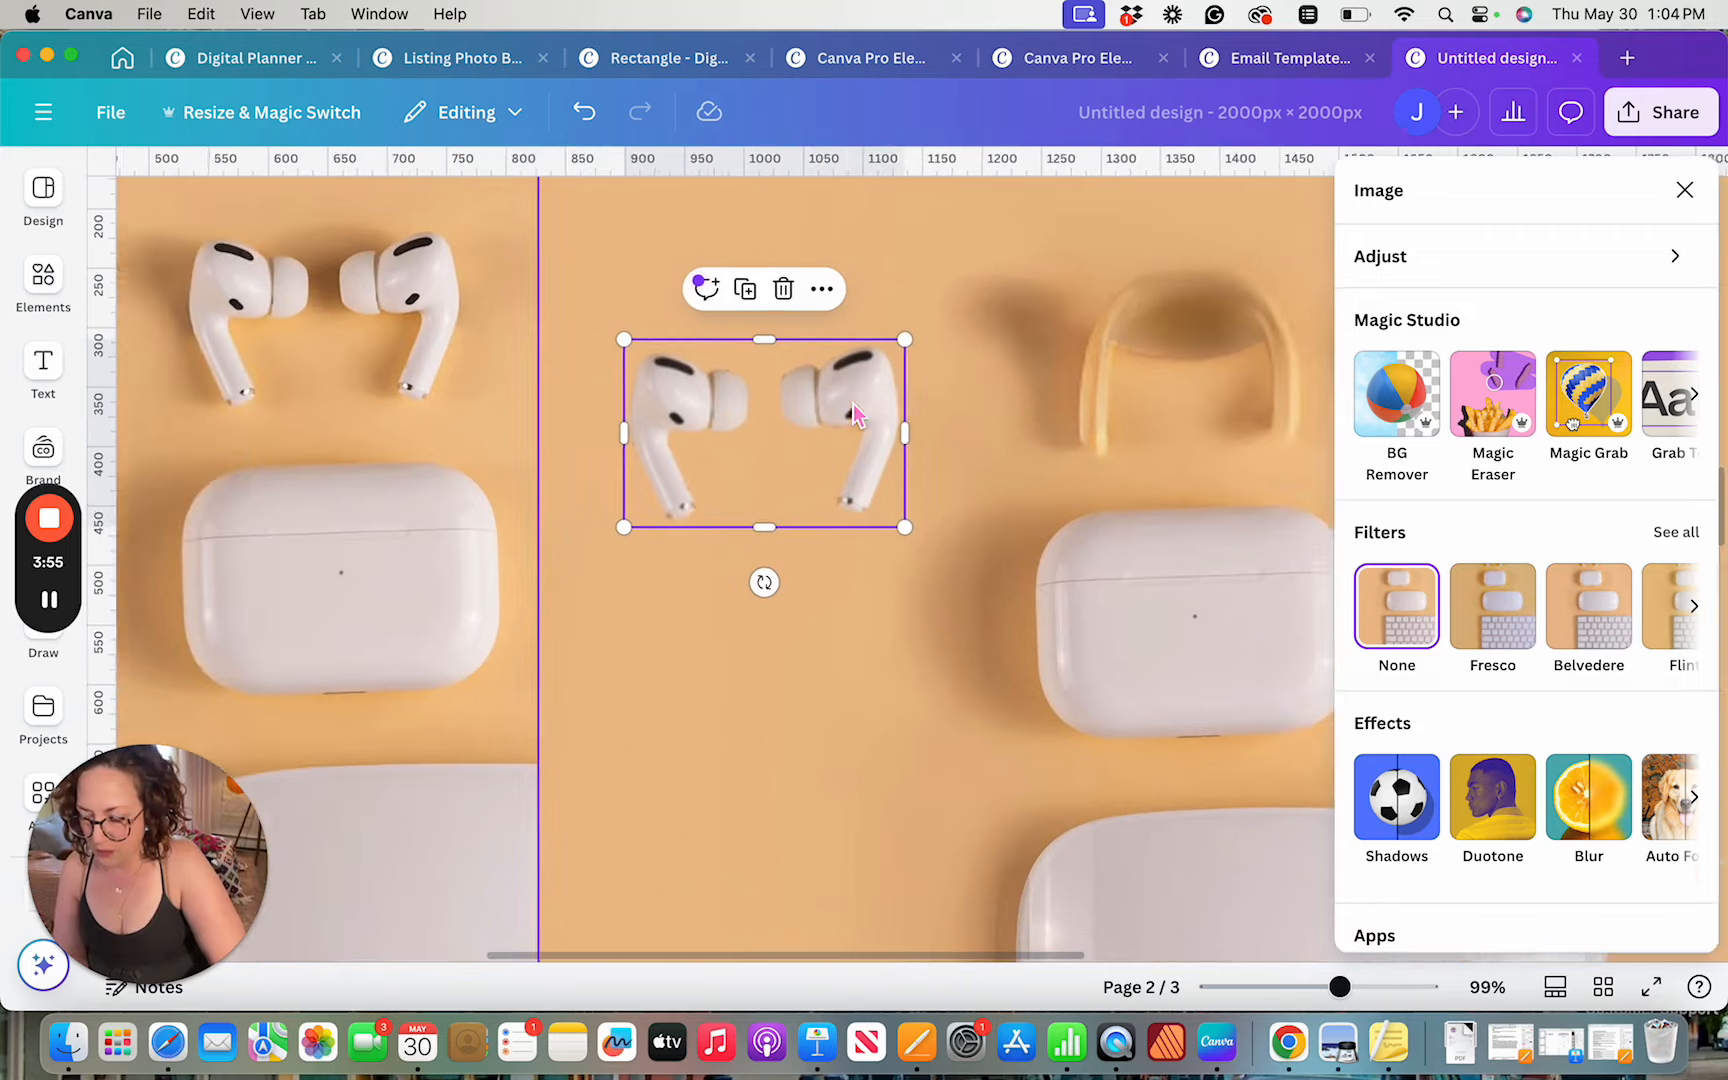
{"action": "scroll", "coordinate": [856, 413], "scroll_direction": "up", "scroll_amount": 5}
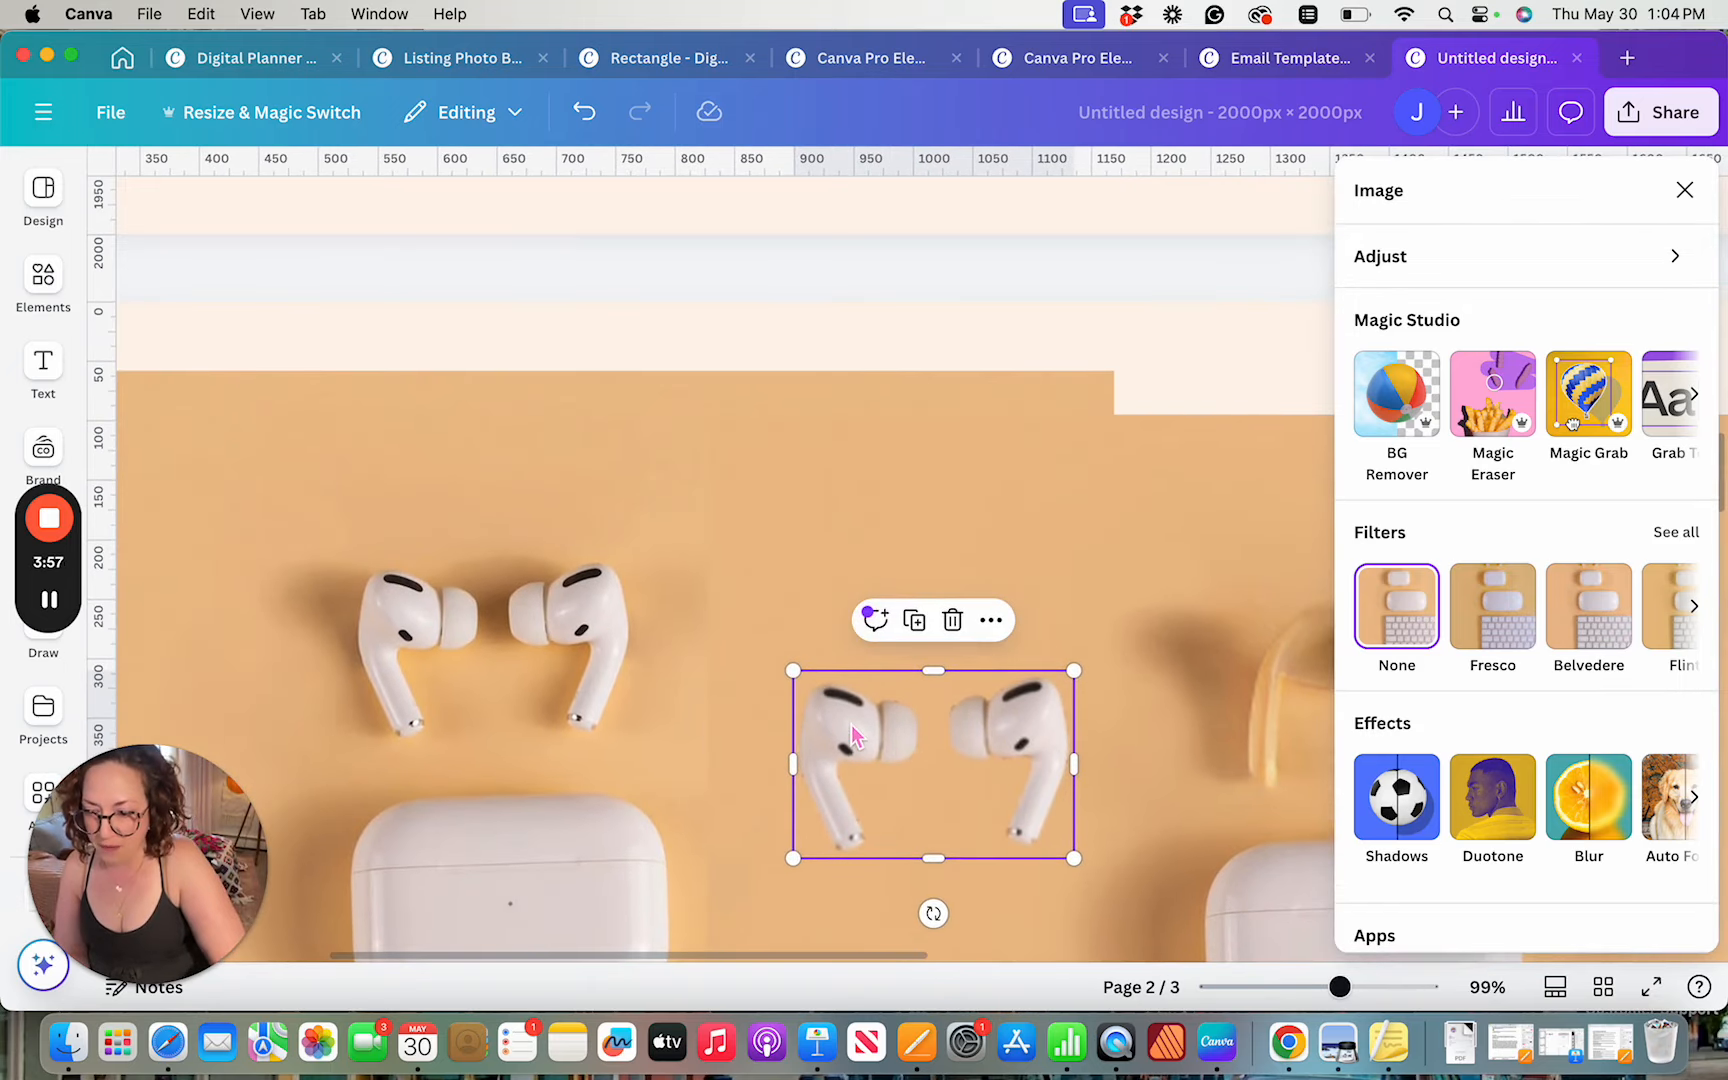
{"action": "left_click", "coordinate": [1155, 420]}
{"action": "left_click_drag", "start_coordinate": [1183, 421], "coordinate": [849, 629]}
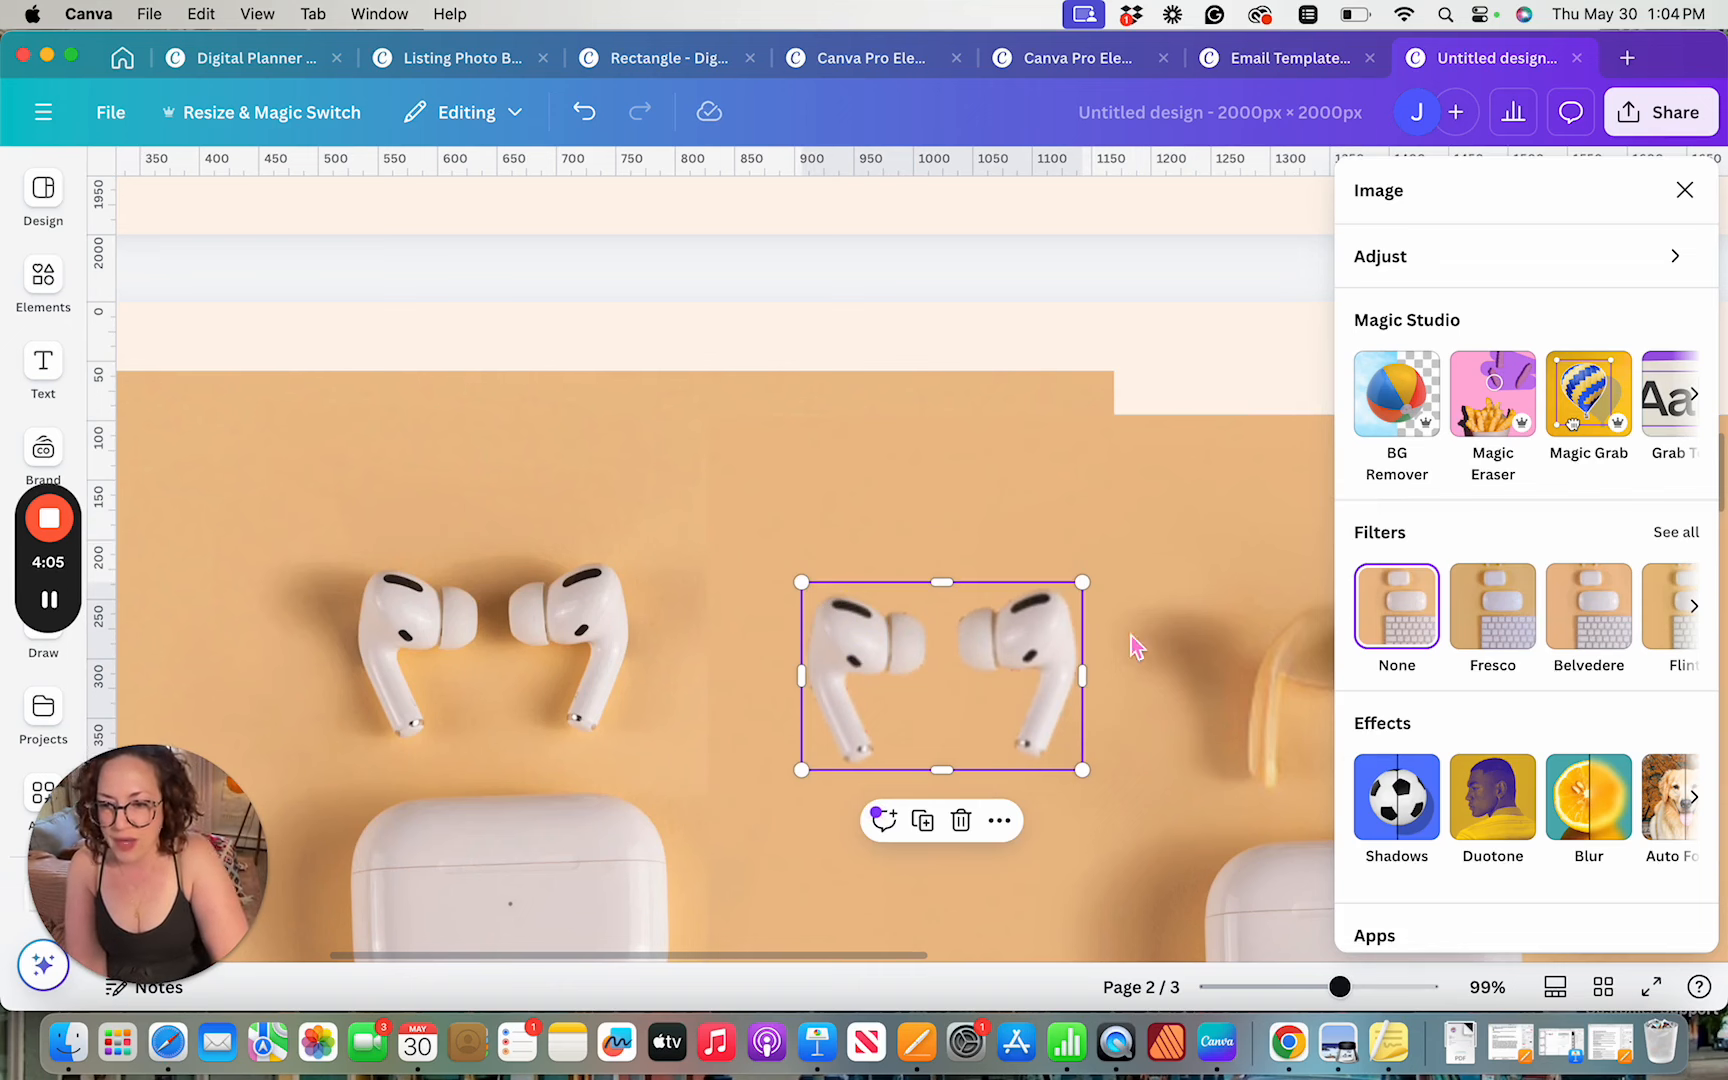
Apply a Drop shadow to the separated earbuds and set its angle to 36
{"action": "scroll", "coordinate": [1405, 722], "scroll_direction": "down", "scroll_amount": 2}
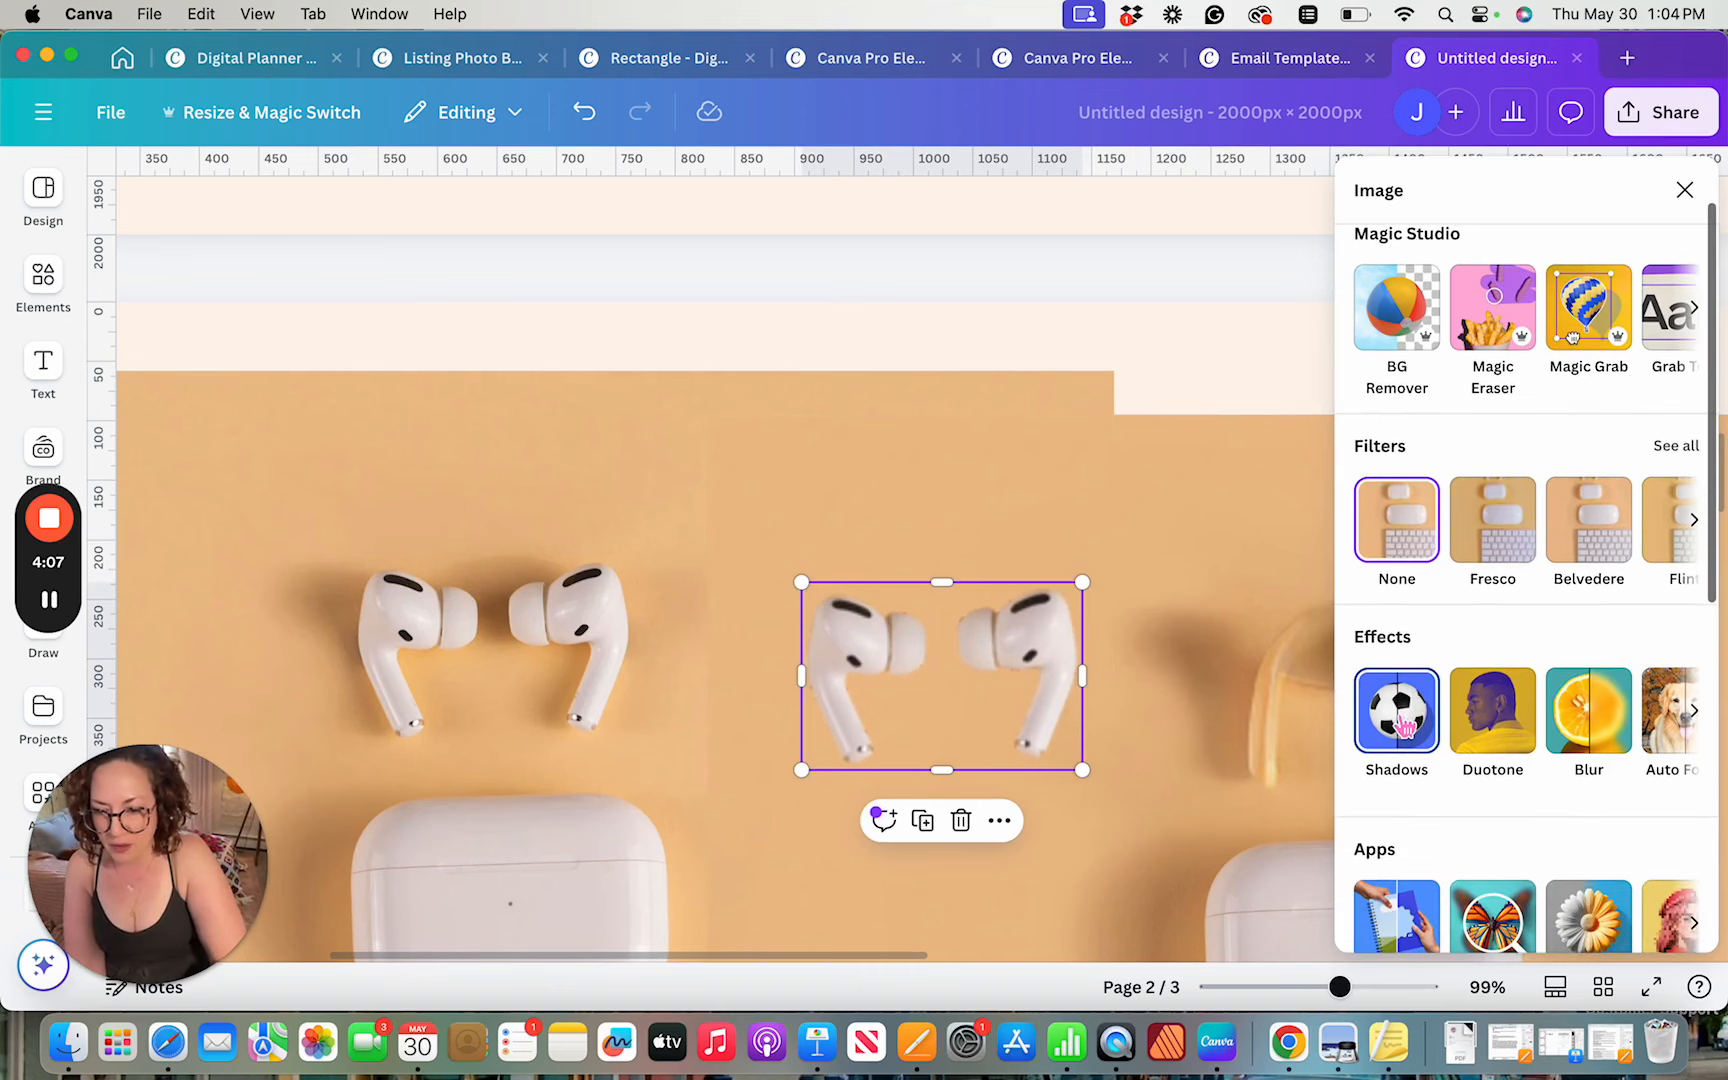
{"action": "left_click", "coordinate": [1405, 722]}
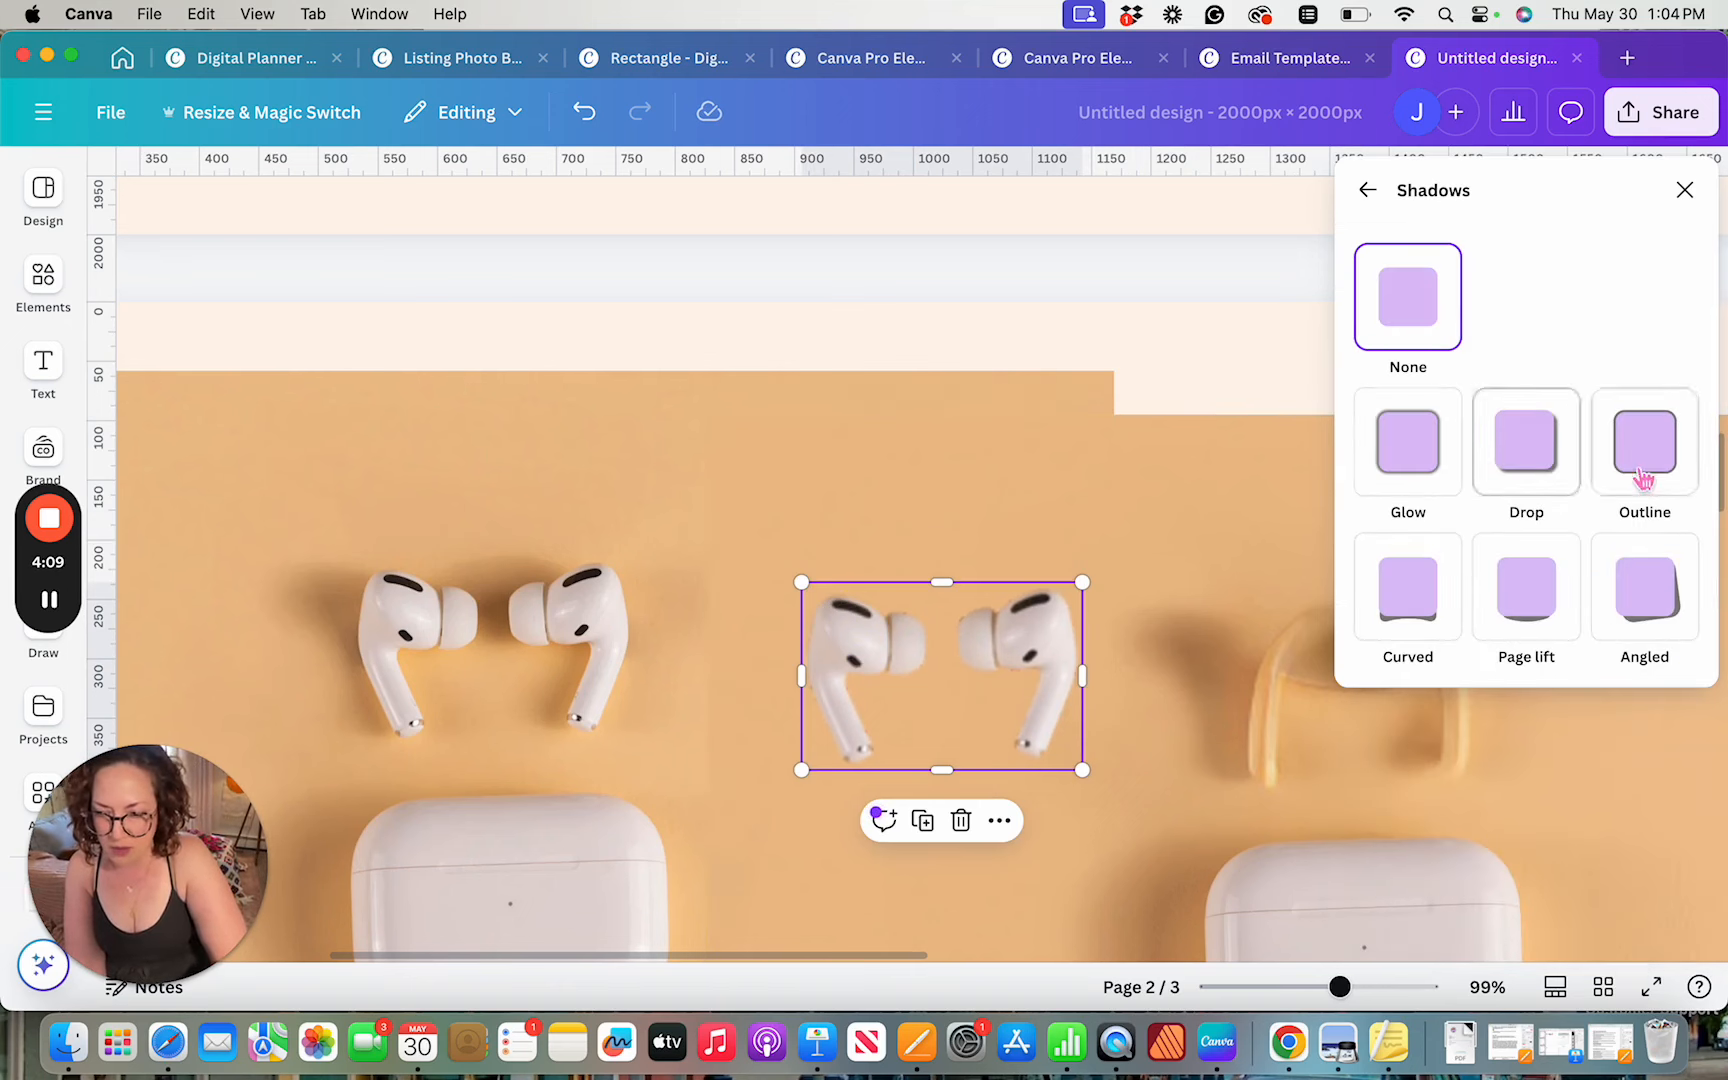
{"action": "left_click", "coordinate": [1533, 460]}
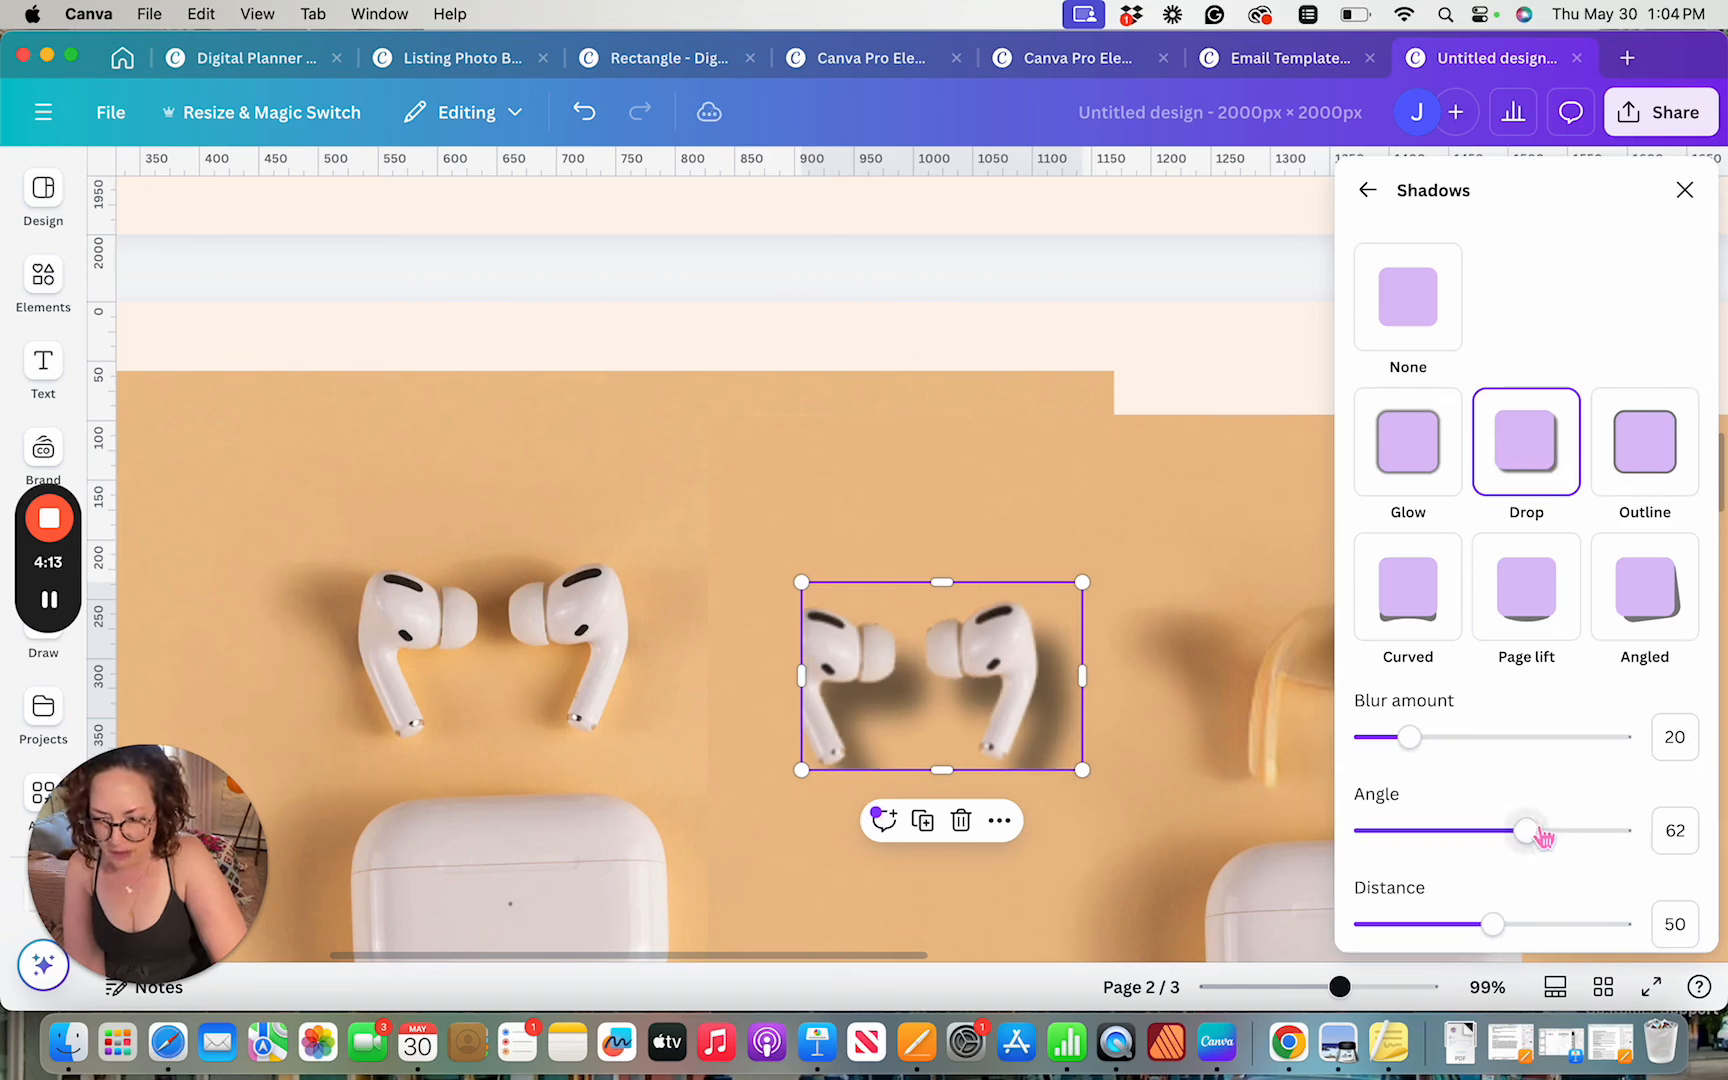
{"action": "left_click_drag", "start_coordinate": [1540, 838], "coordinate": [1455, 831]}
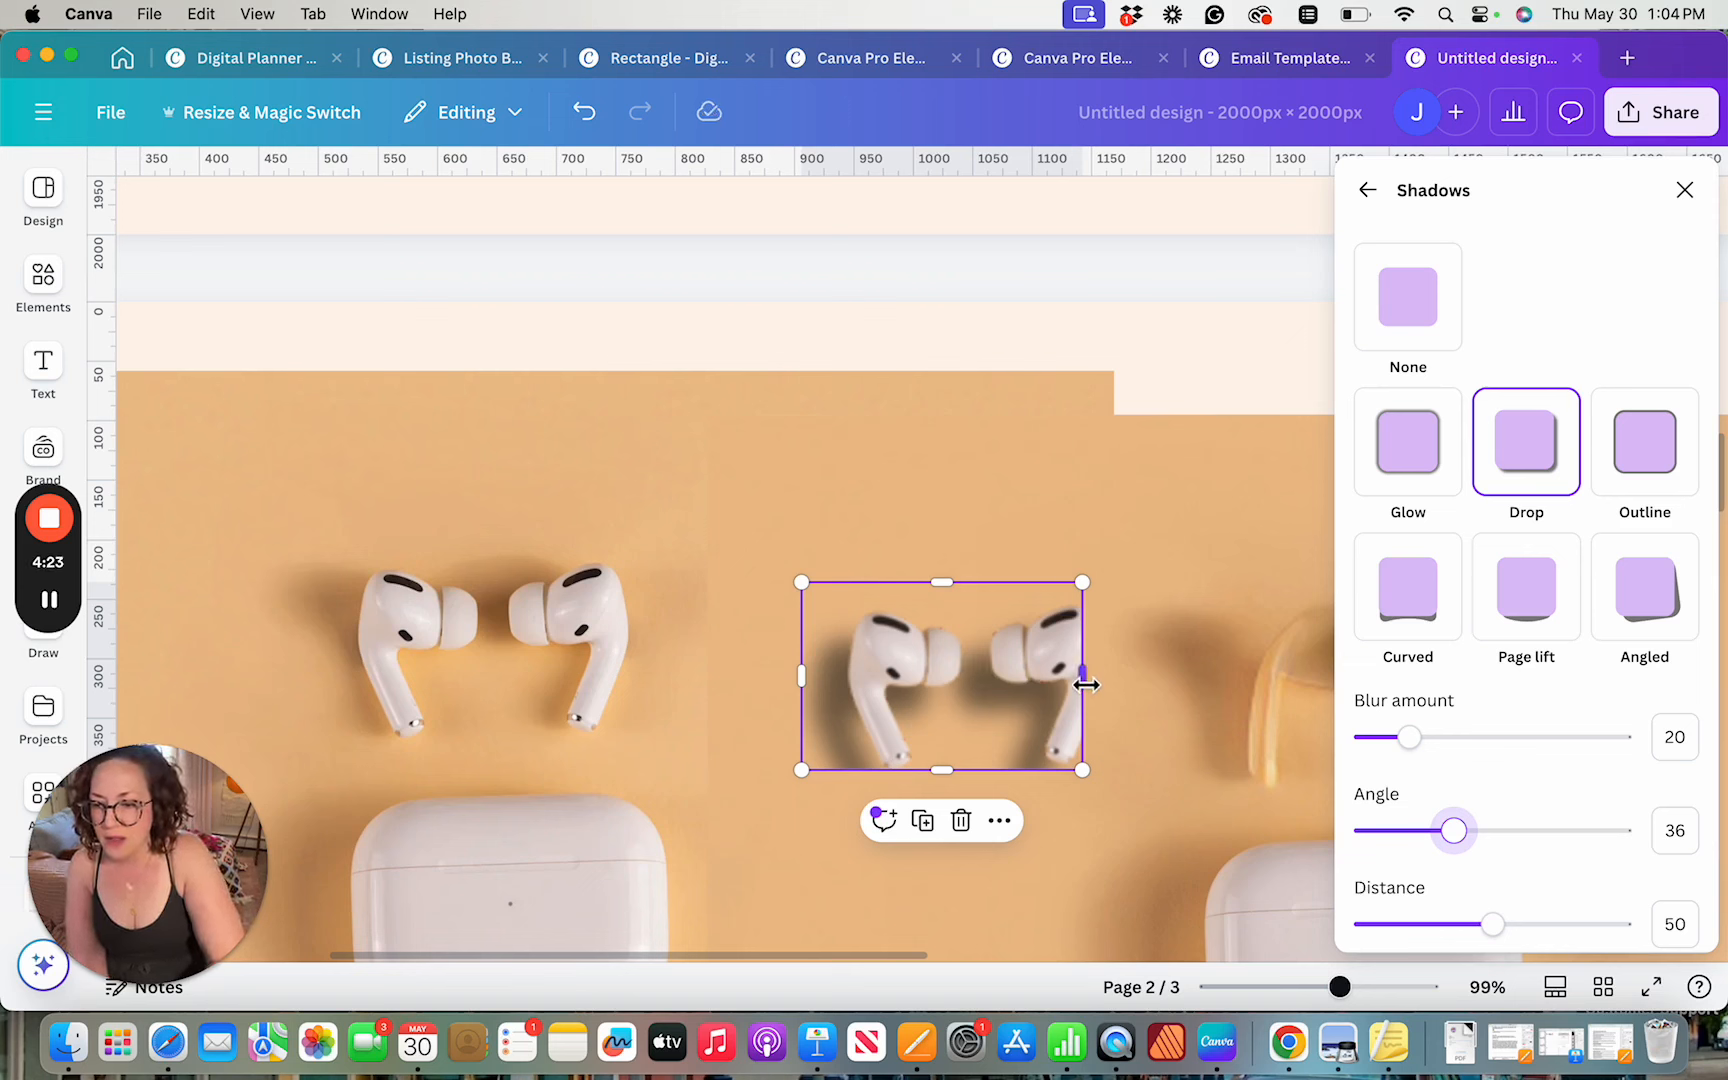
Extend the earbuds' image frame outward on all four sides so the earbuds and their shadow fit without being cropped
{"action": "left_click_drag", "start_coordinate": [1082, 677], "coordinate": [1221, 687]}
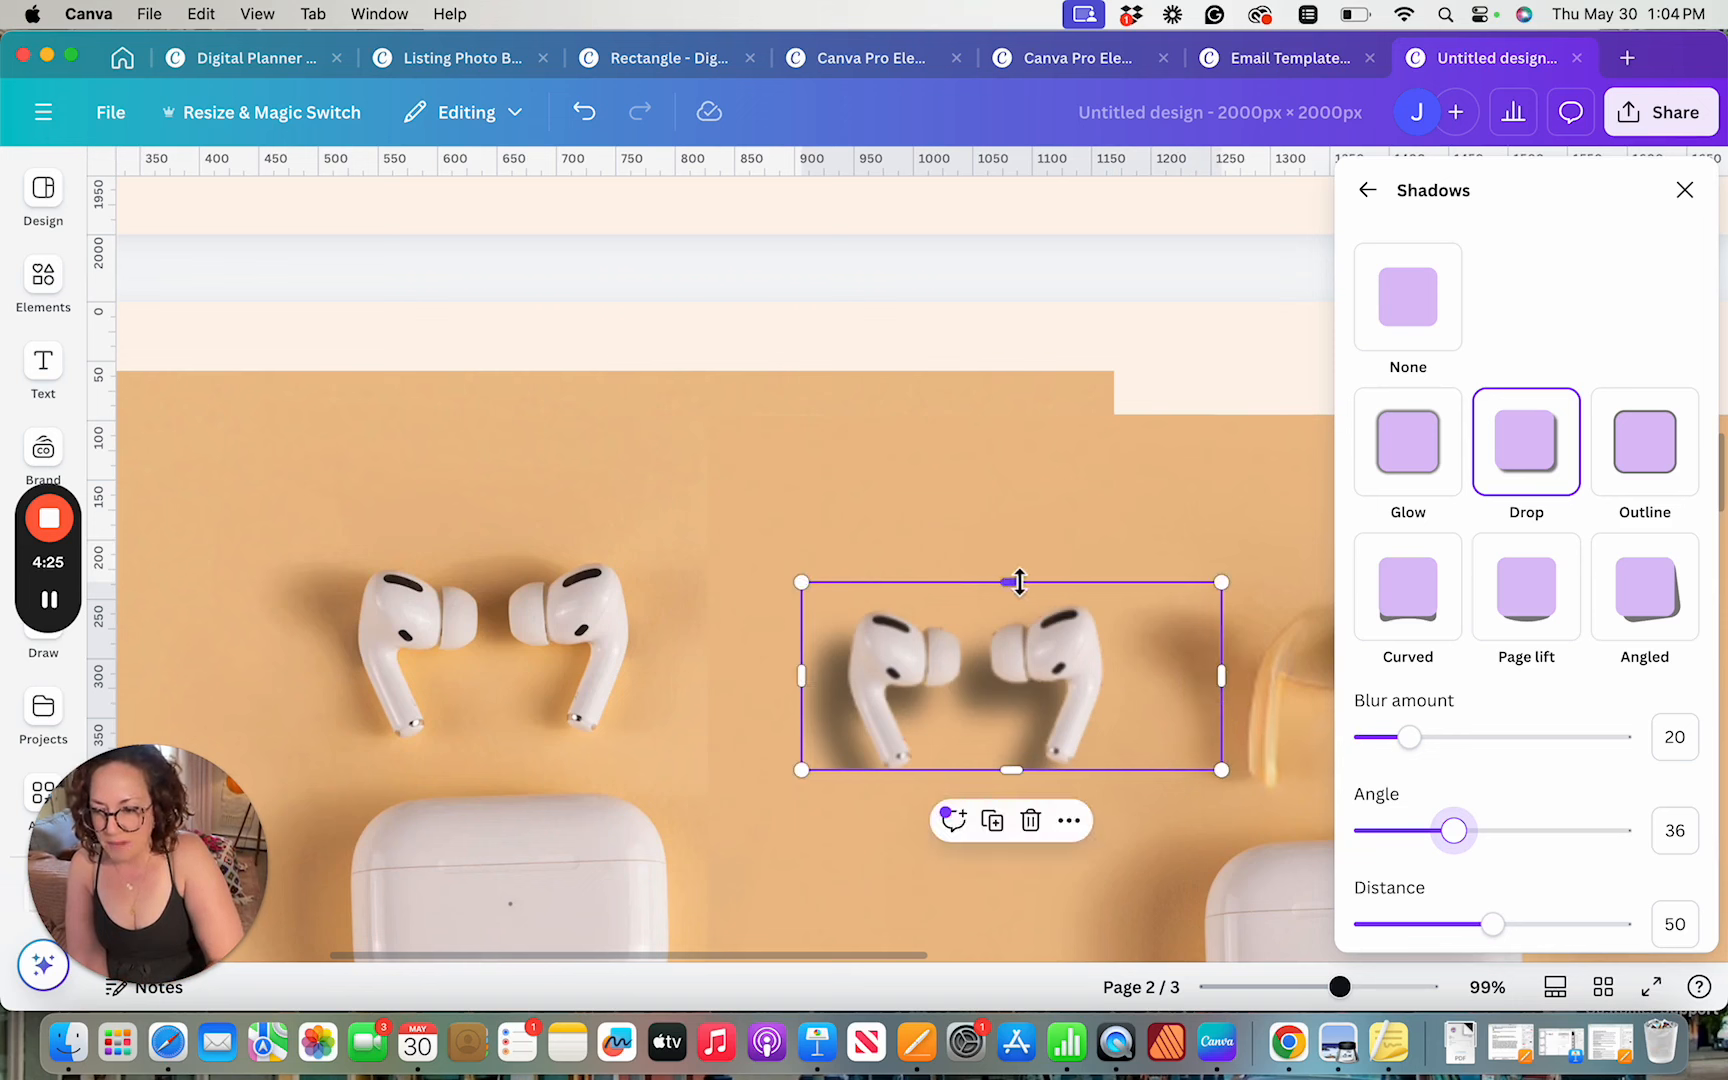
{"action": "left_click_drag", "start_coordinate": [1008, 590], "coordinate": [1008, 481]}
{"action": "left_click_drag", "start_coordinate": [1012, 770], "coordinate": [1012, 886]}
{"action": "left_click_drag", "start_coordinate": [800, 679], "coordinate": [758, 676]}
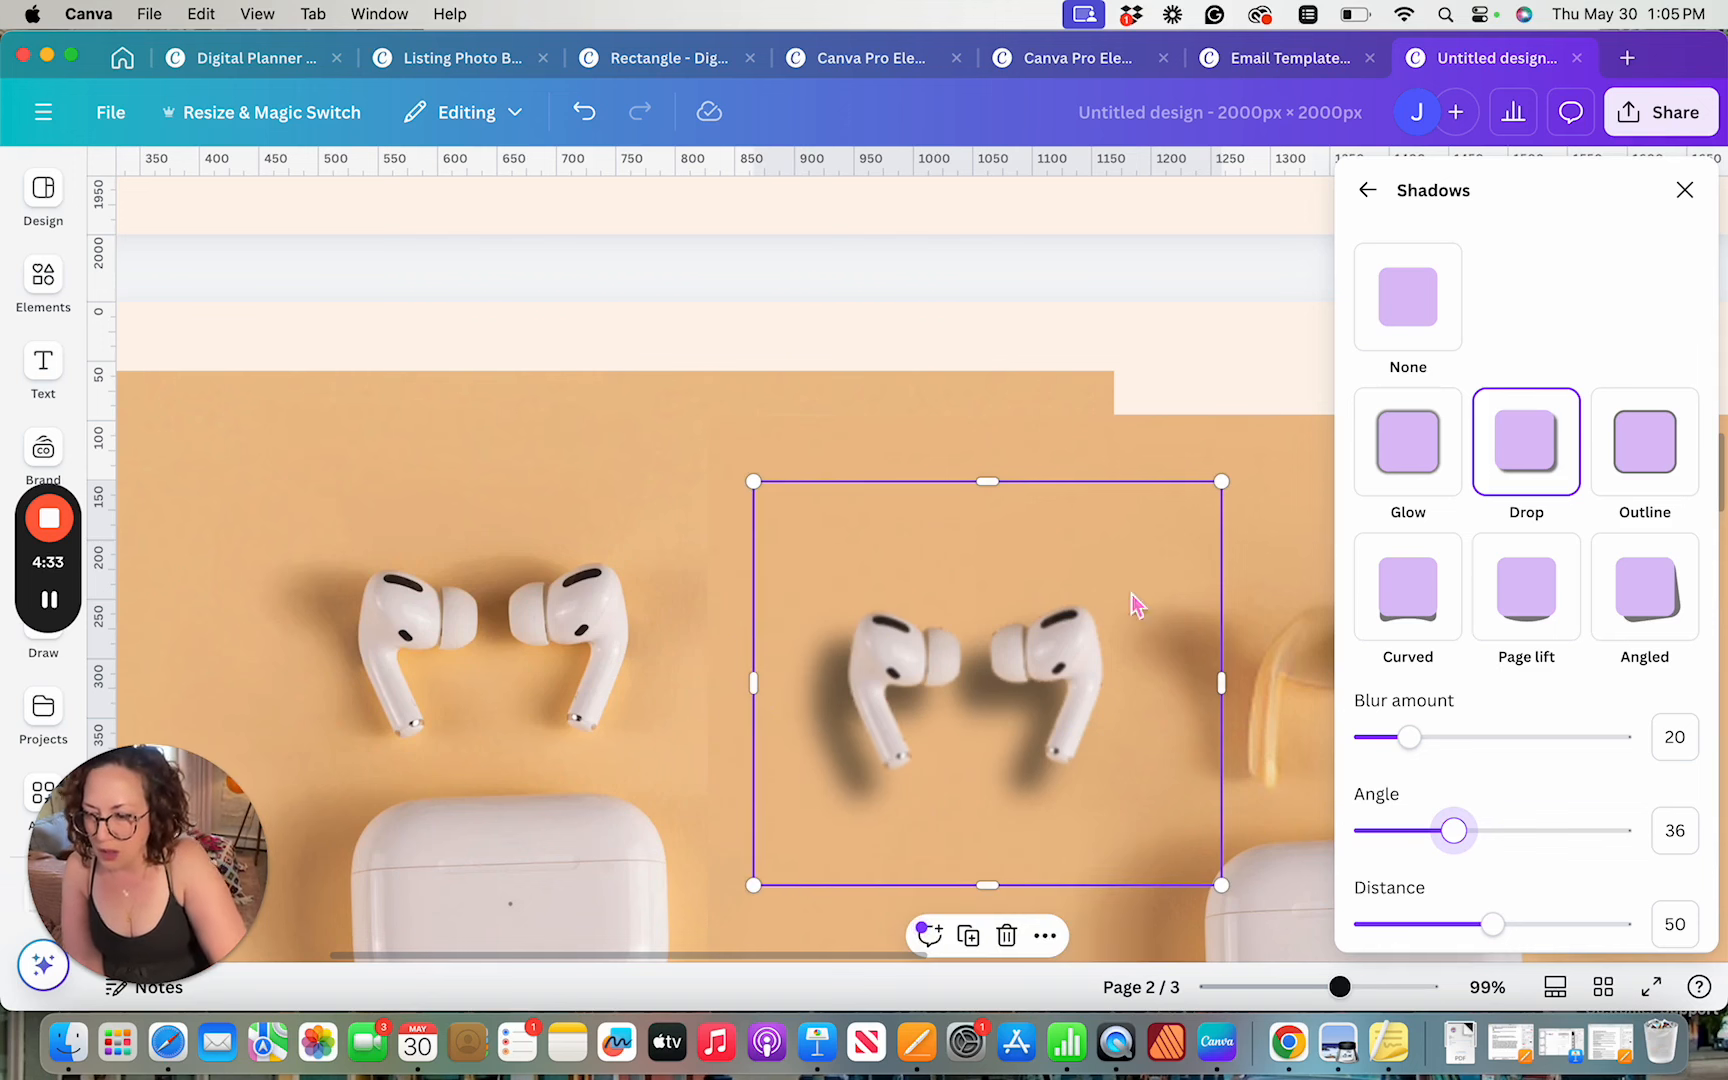
Adjust the earbuds' drop shadow to angle 24, distance 31 and intensity 32
{"action": "left_click_drag", "start_coordinate": [1459, 835], "coordinate": [1436, 835]}
{"action": "mouse_move", "coordinate": [1404, 857]}
{"action": "left_mouse_down"}
{"action": "mouse_move", "coordinate": [1381, 841]}
{"action": "mouse_move", "coordinate": [1432, 842]}
{"action": "mouse_move", "coordinate": [1423, 827]}
{"action": "left_mouse_up"}
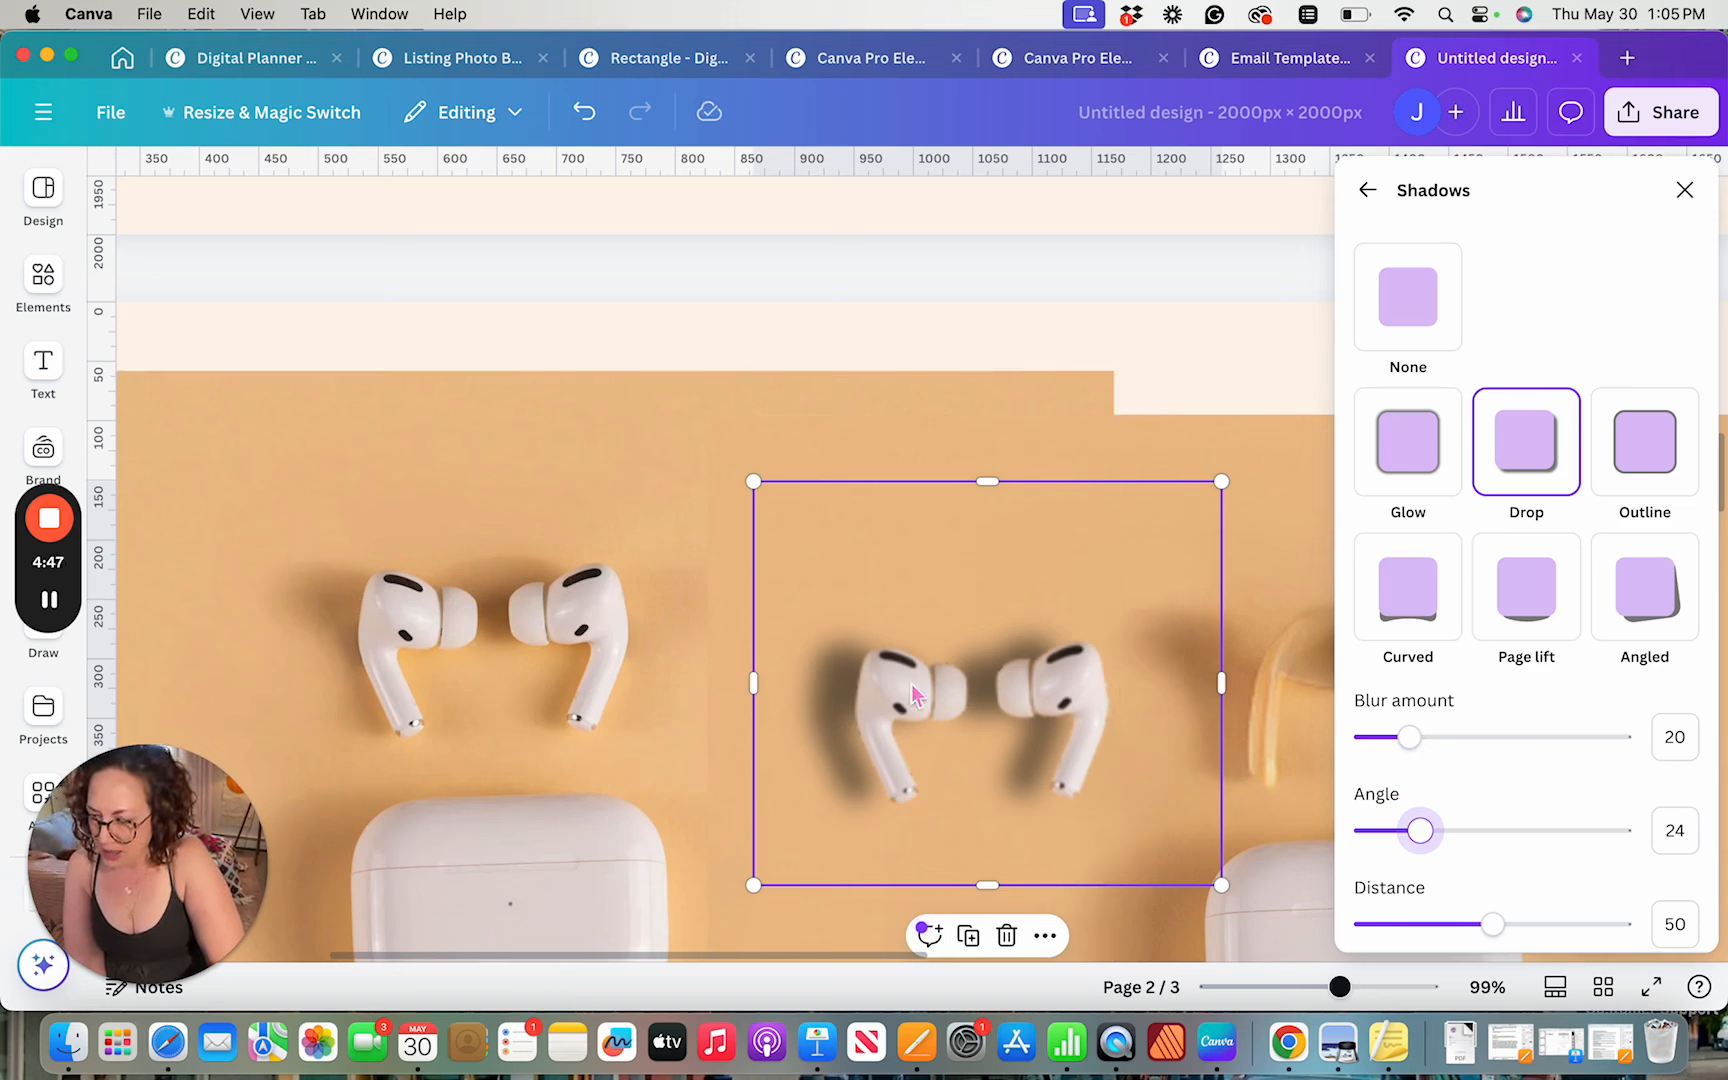
{"action": "scroll", "coordinate": [1523, 783], "scroll_direction": "down", "scroll_amount": 2}
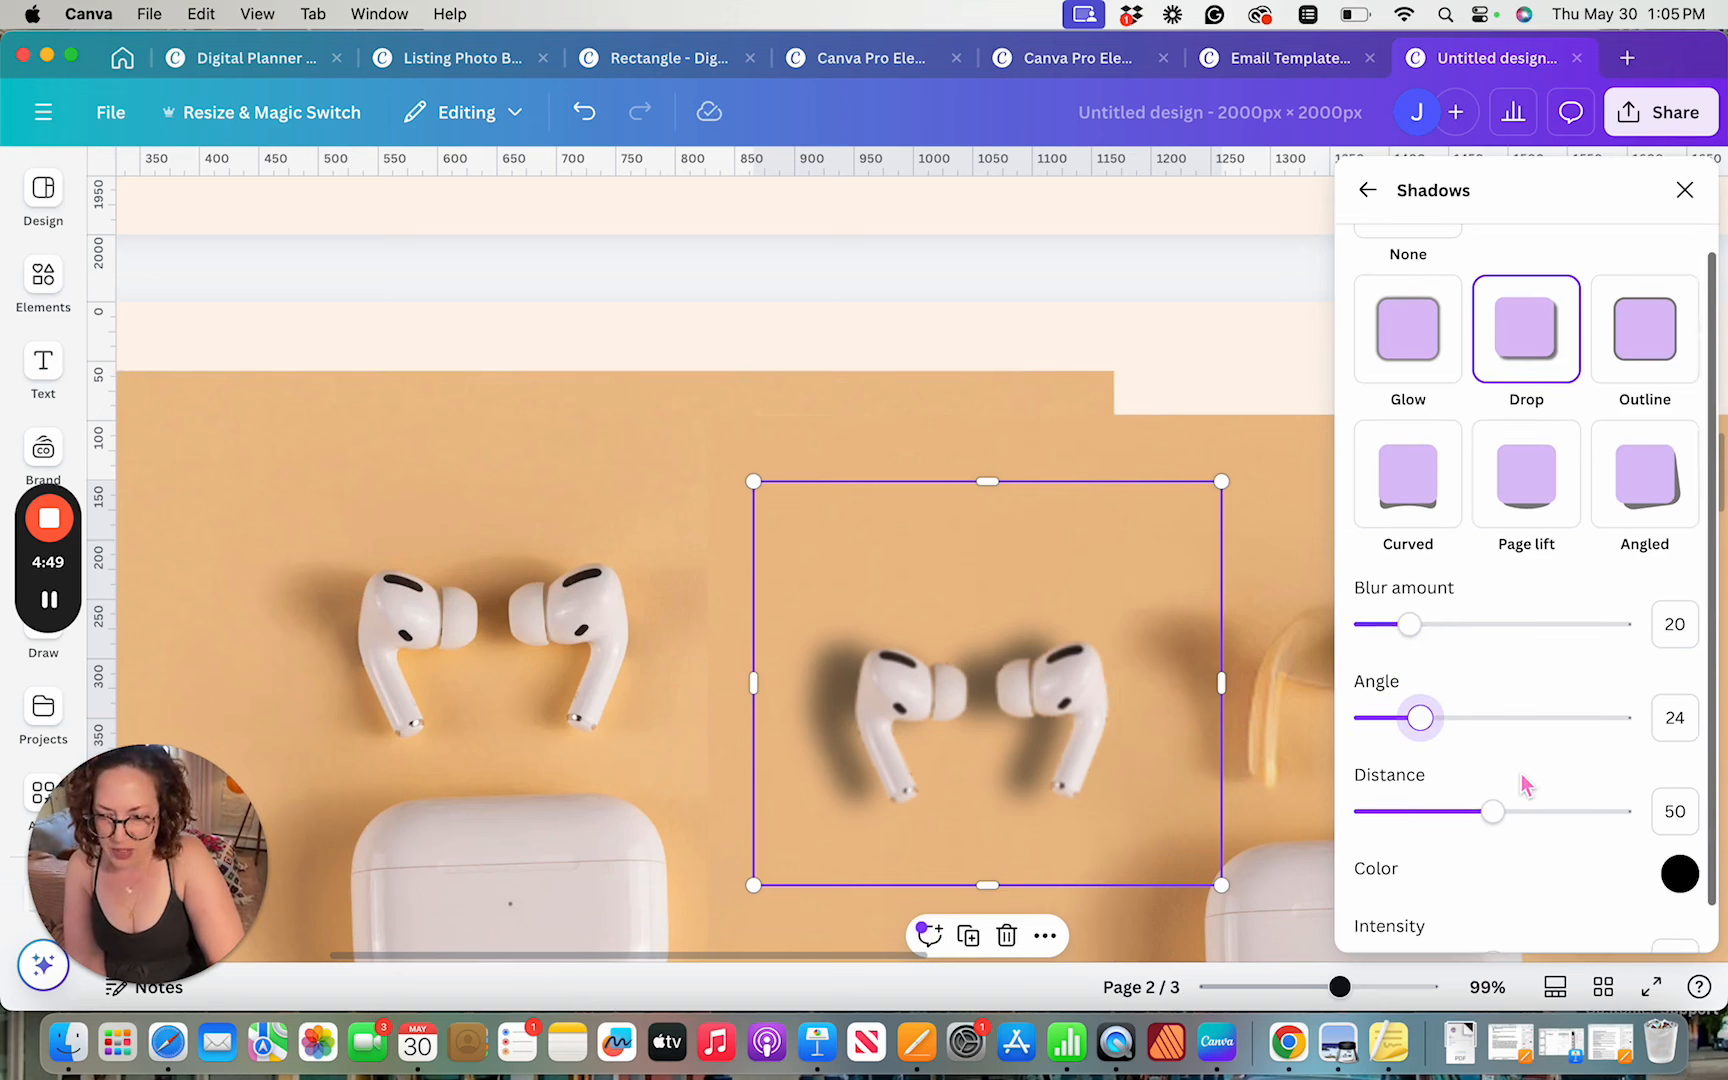
{"action": "left_click_drag", "start_coordinate": [1500, 828], "coordinate": [1449, 828]}
{"action": "scroll", "coordinate": [1610, 856], "scroll_direction": "down", "scroll_amount": 1}
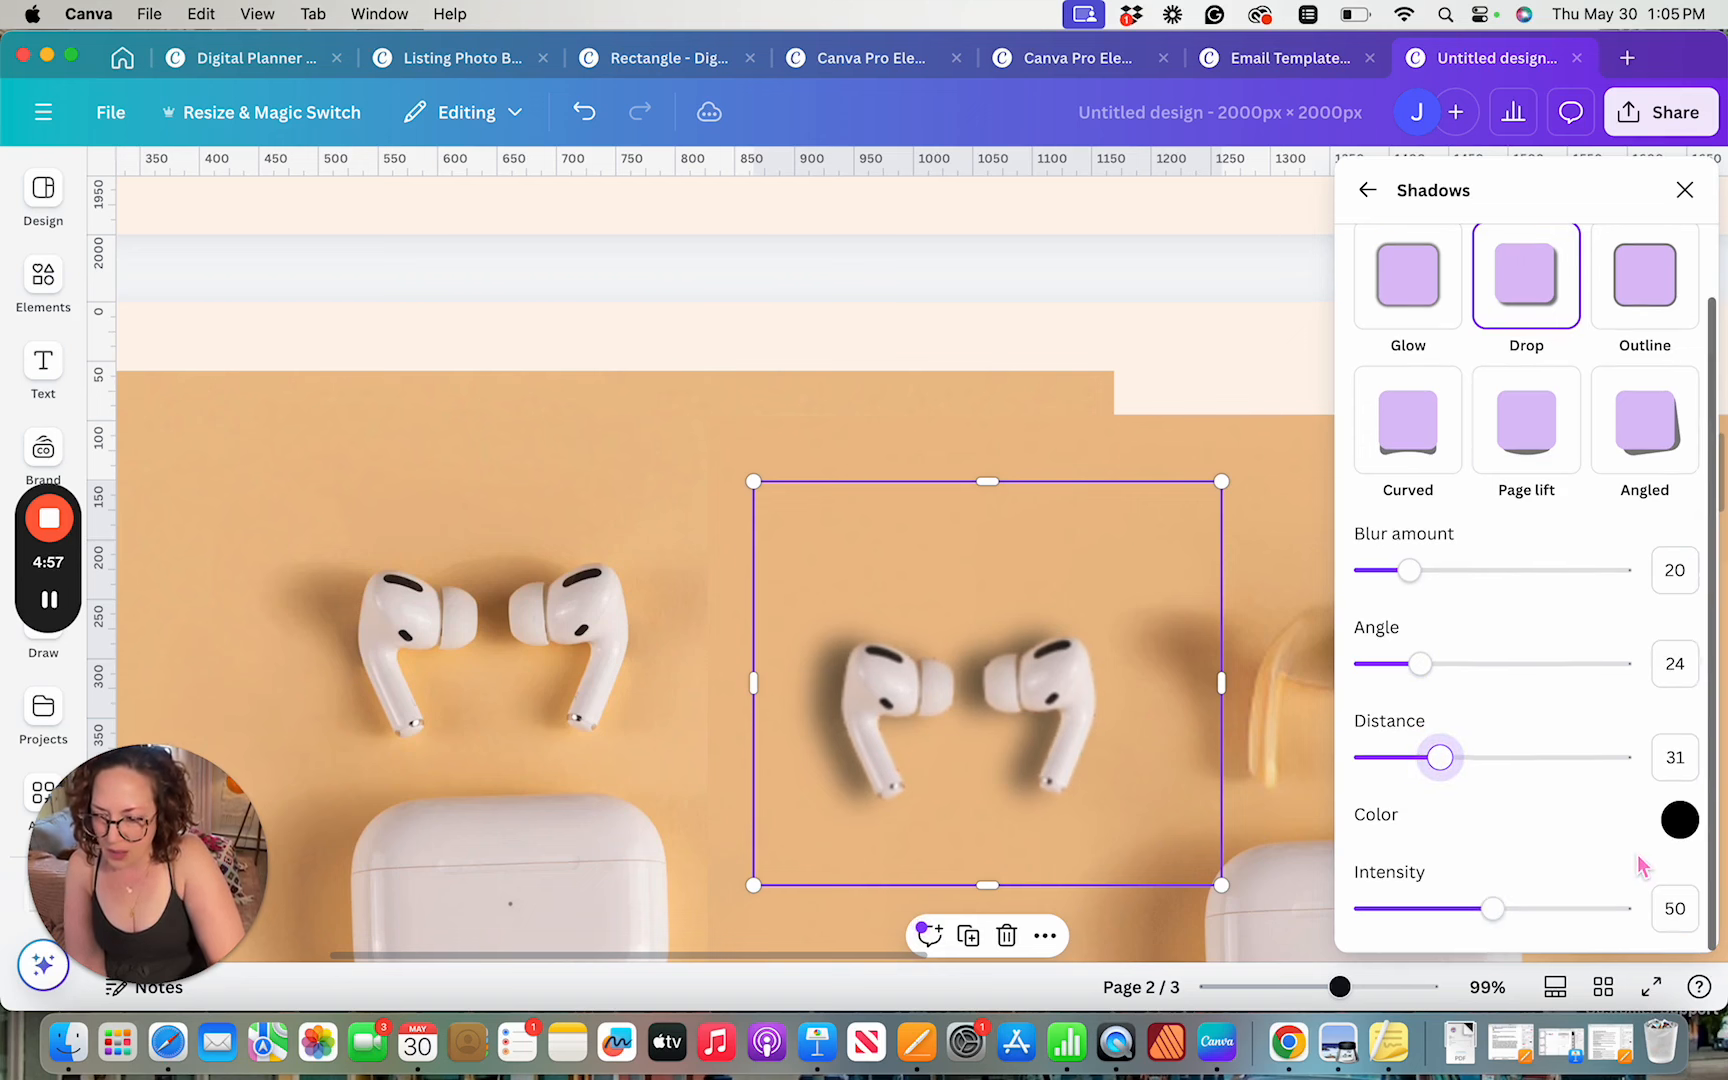
{"action": "left_click_drag", "start_coordinate": [1502, 931], "coordinate": [1456, 930]}
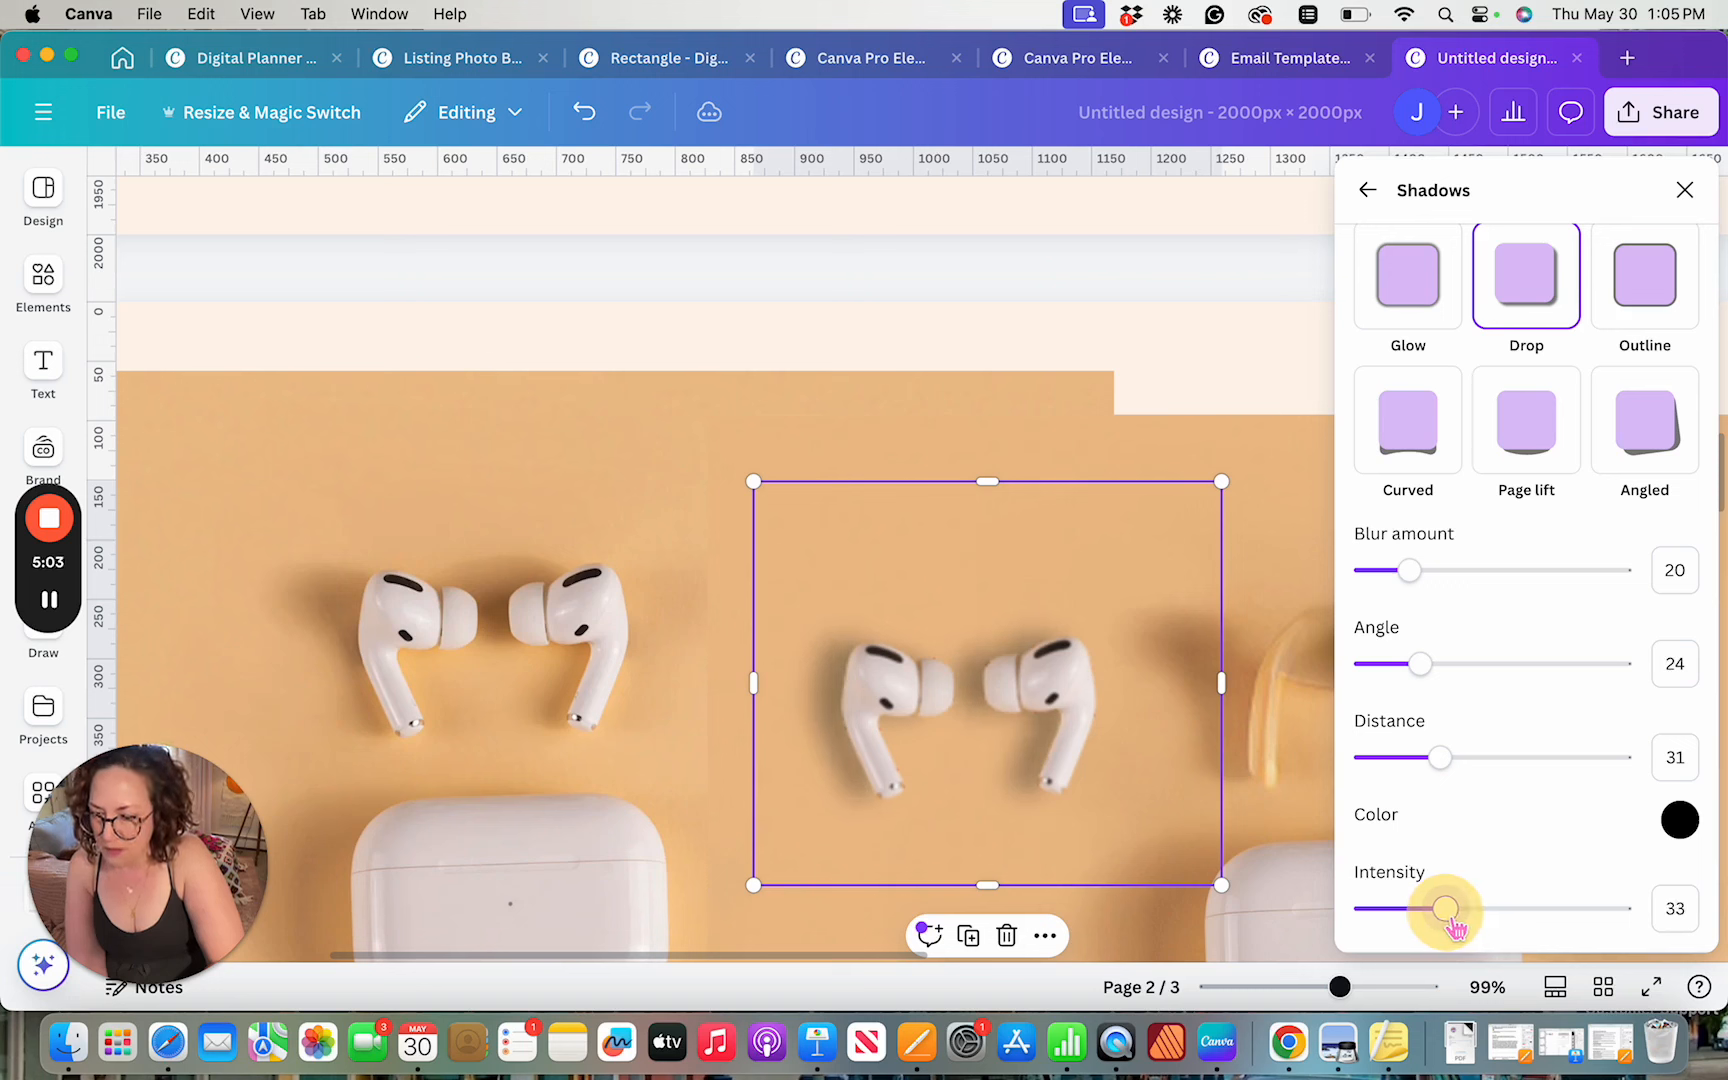
{"action": "left_click_drag", "start_coordinate": [1450, 928], "coordinate": [1450, 928]}
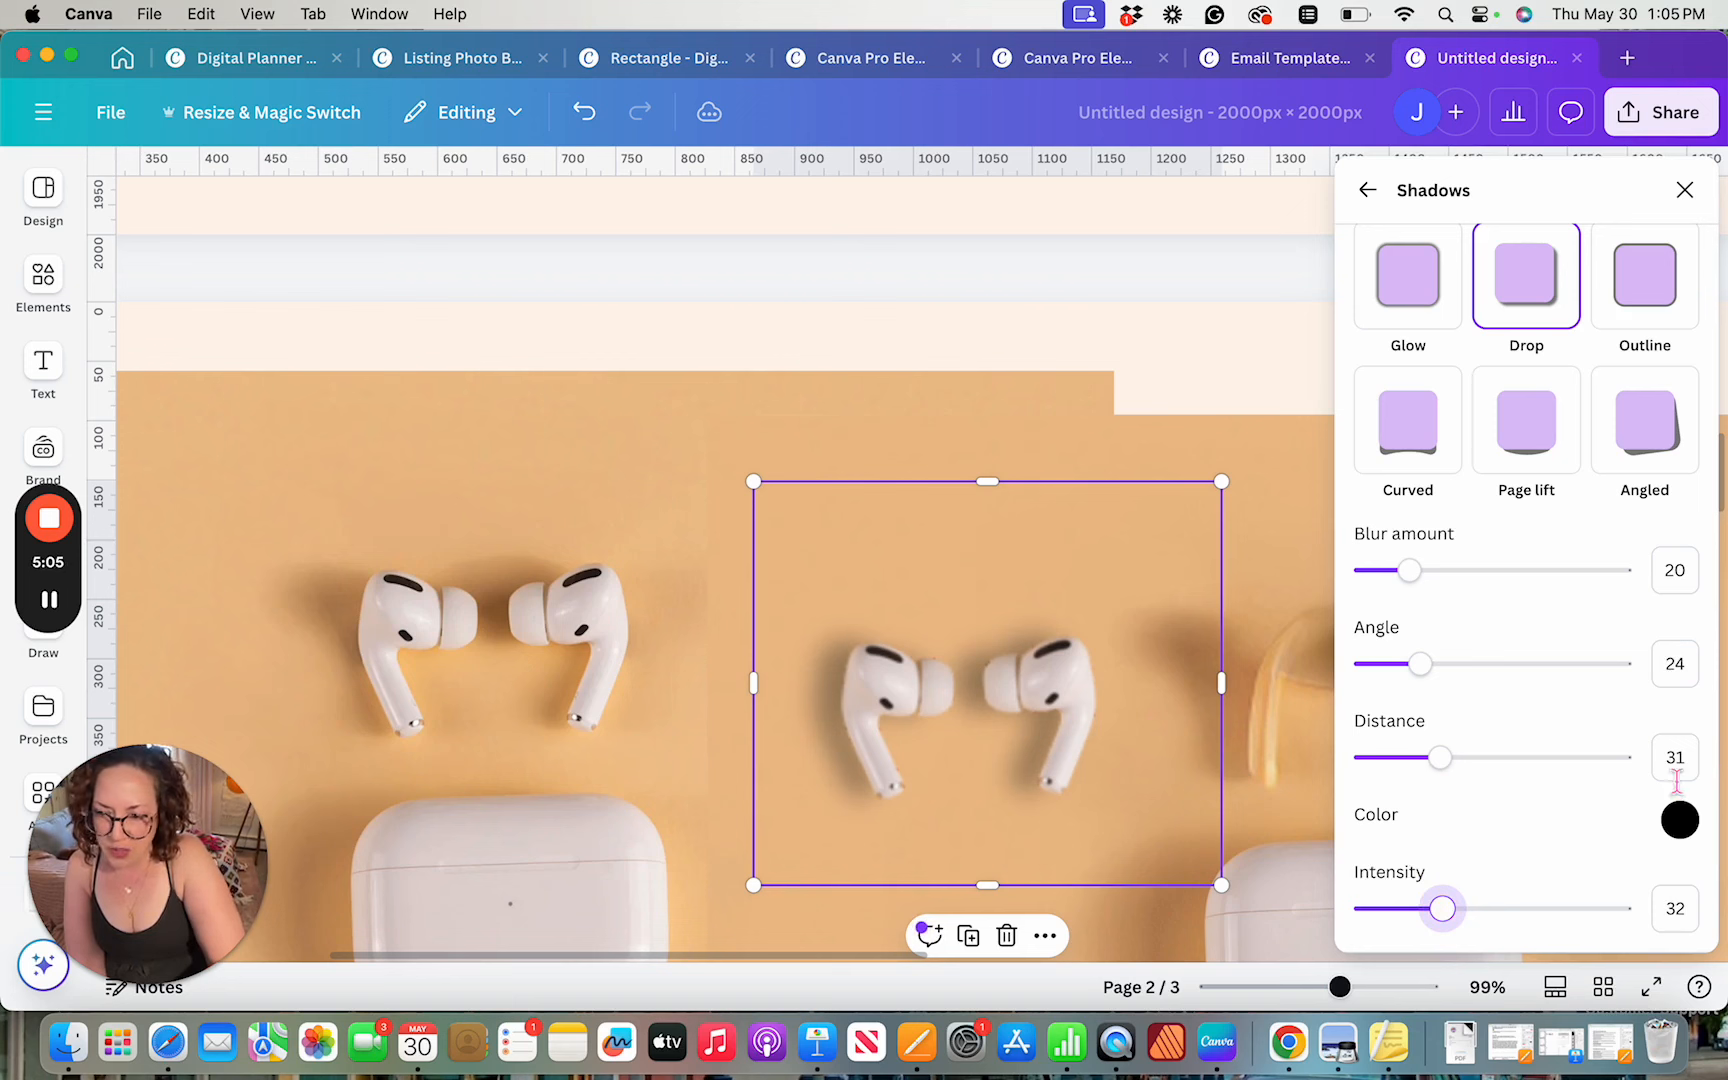
Change the earbuds' shadow color from black to the dark brown #6B511E
{"action": "left_click", "coordinate": [1690, 822]}
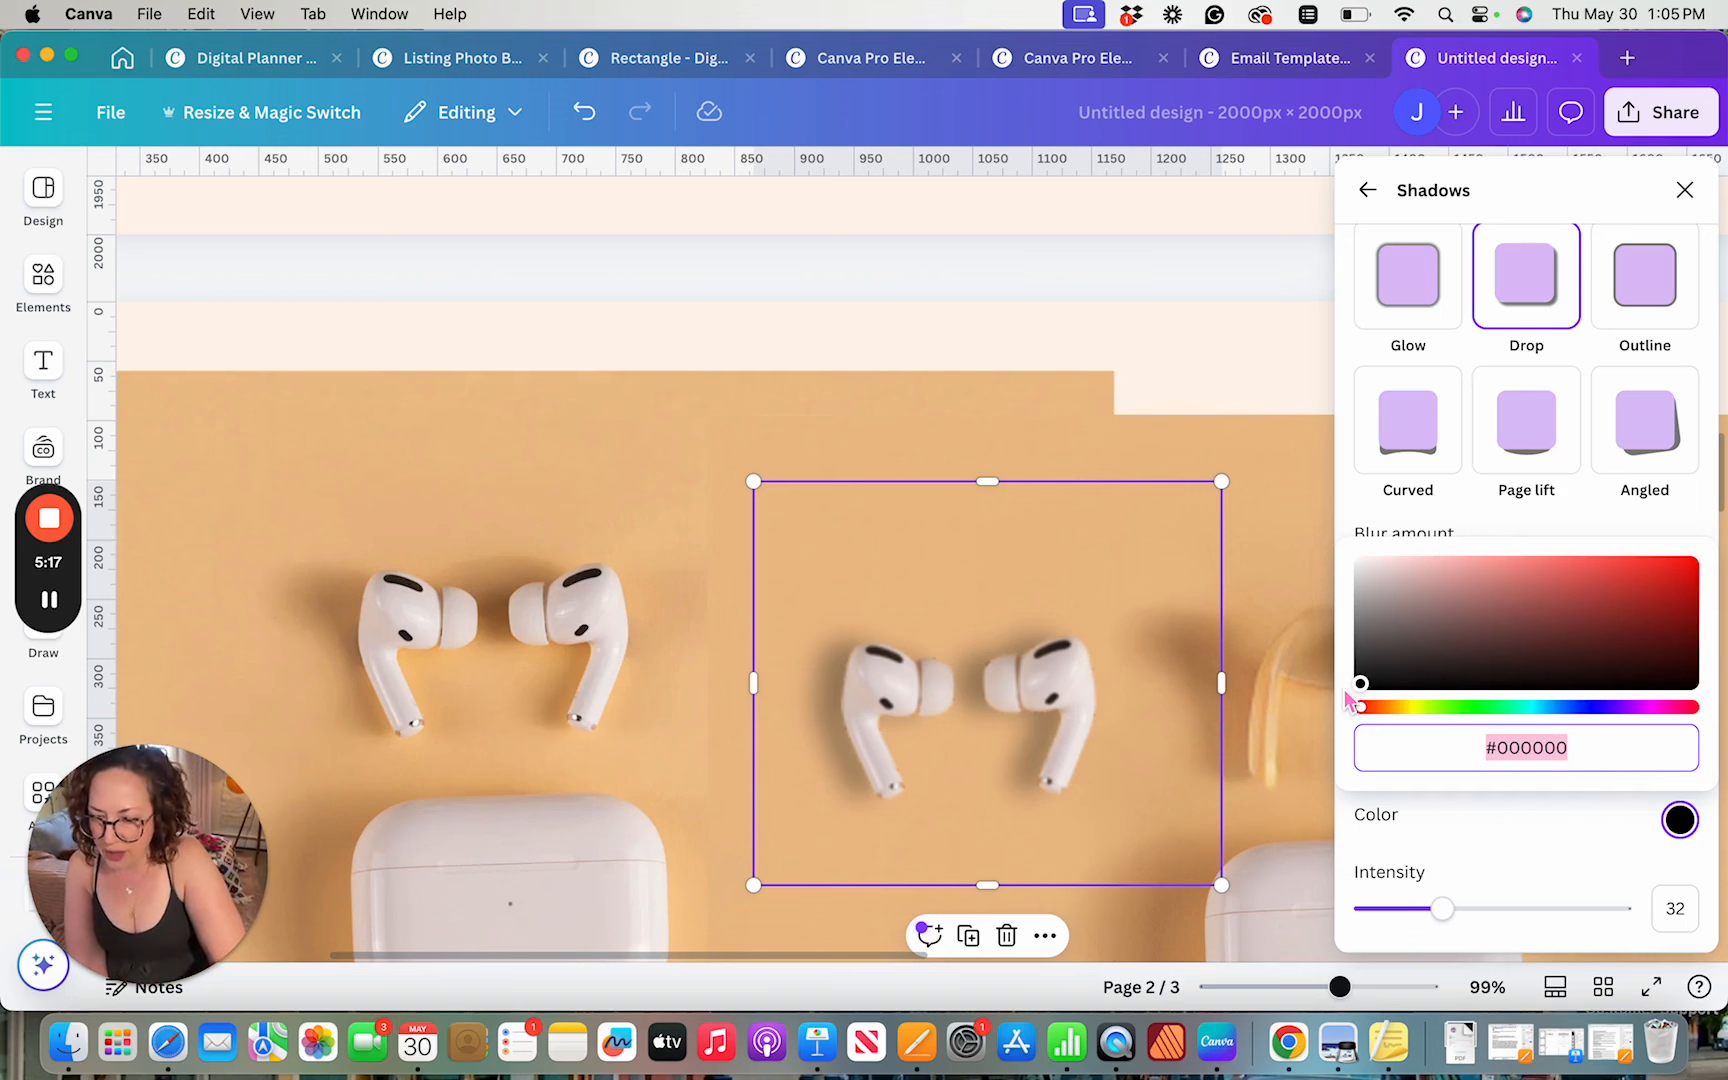
{"action": "left_click_drag", "start_coordinate": [1378, 708], "coordinate": [1390, 710]}
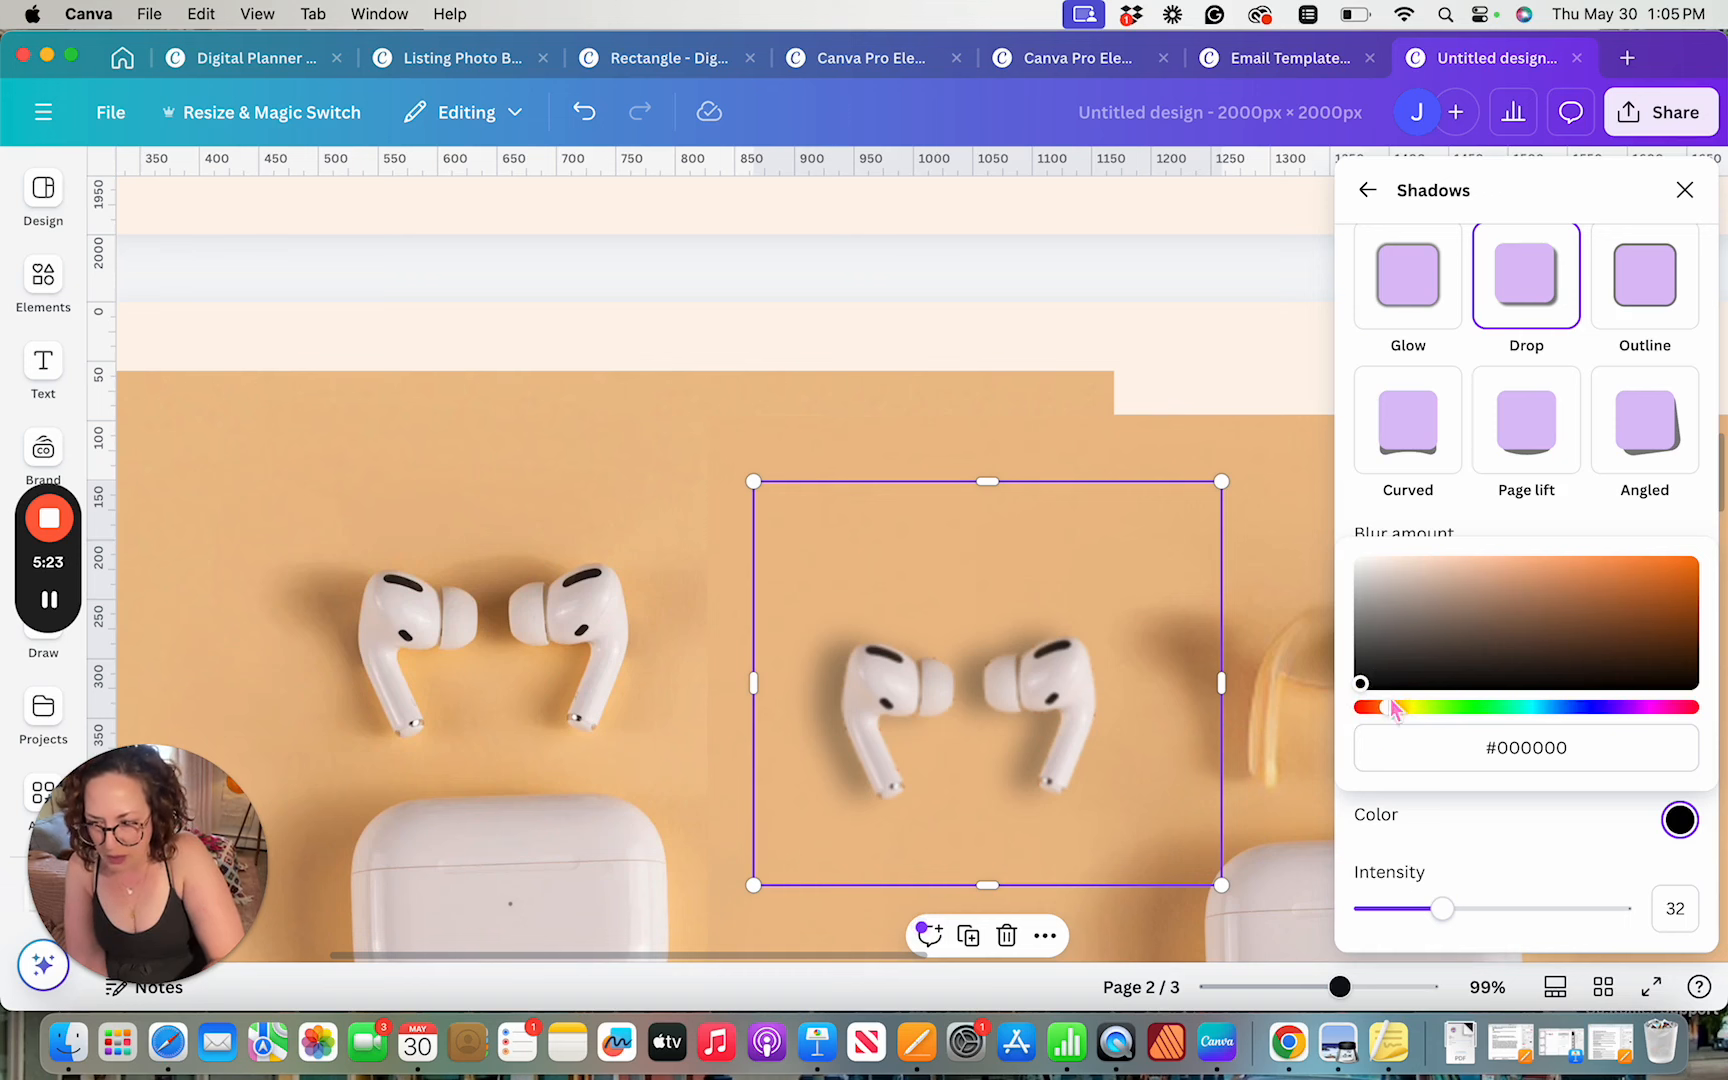
{"action": "left_click_drag", "start_coordinate": [1375, 690], "coordinate": [1603, 634]}
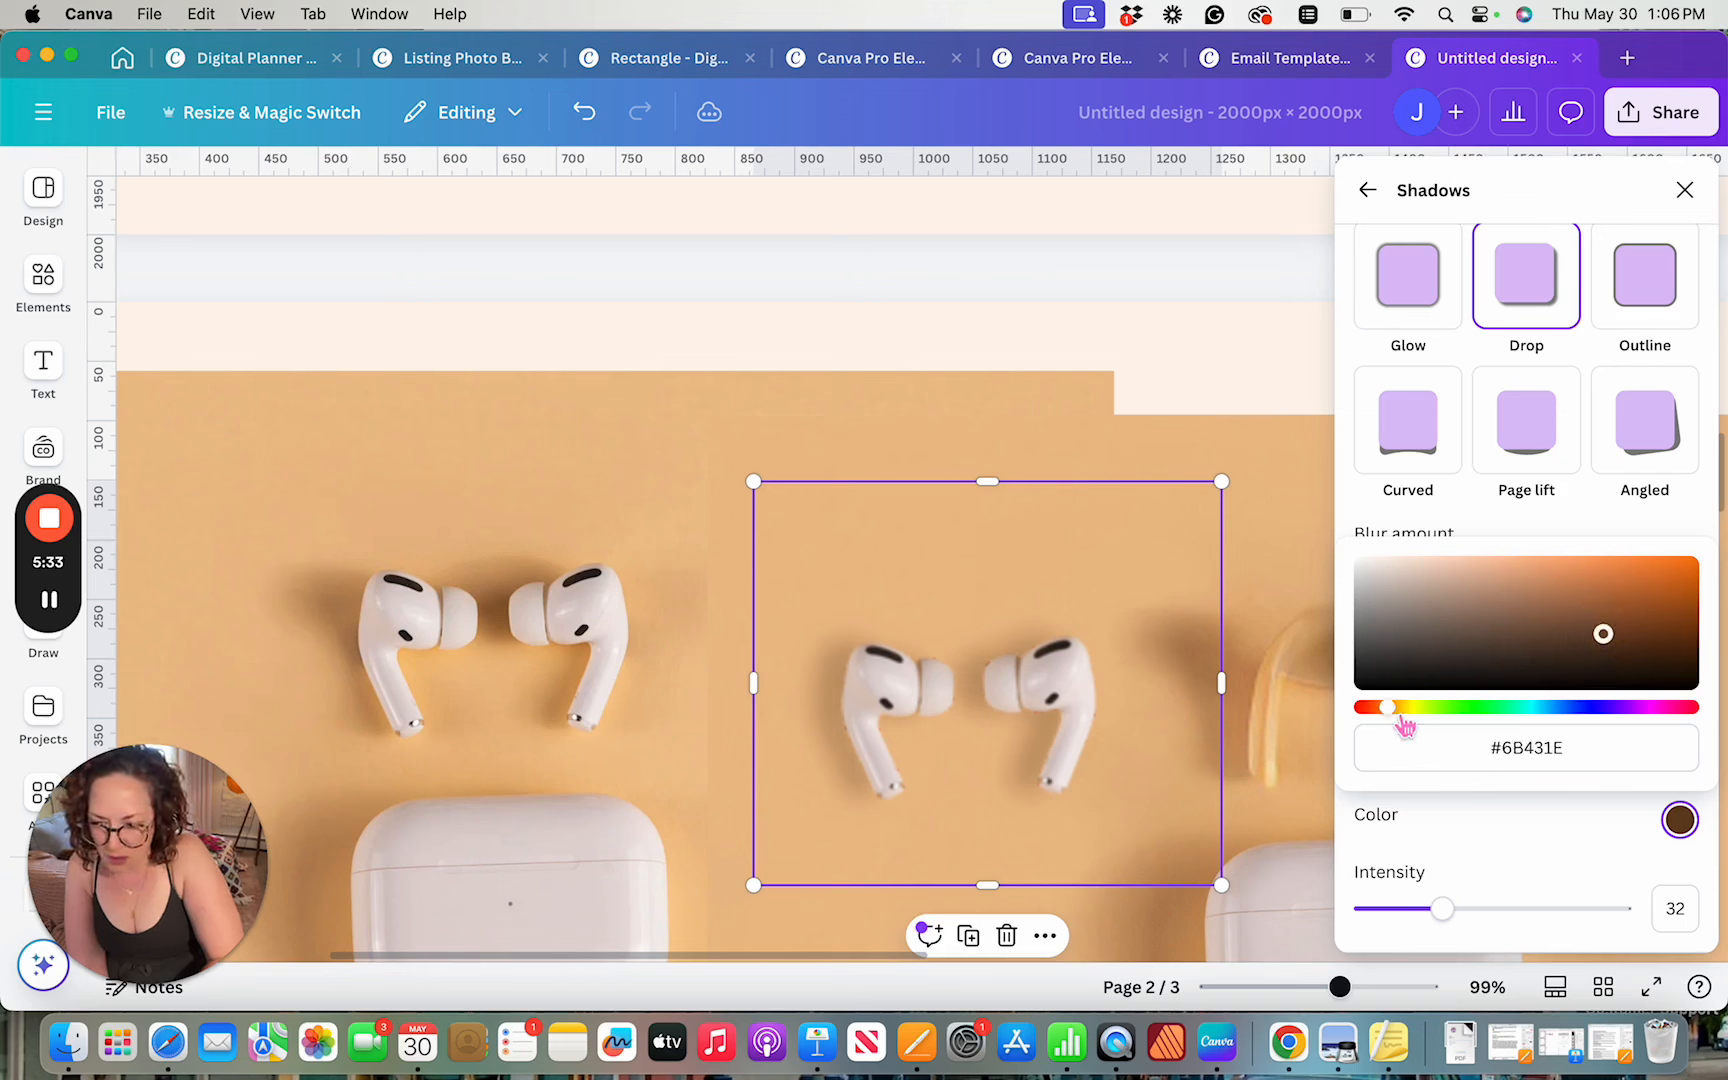
{"action": "left_click_drag", "start_coordinate": [1398, 712], "coordinate": [1400, 712]}
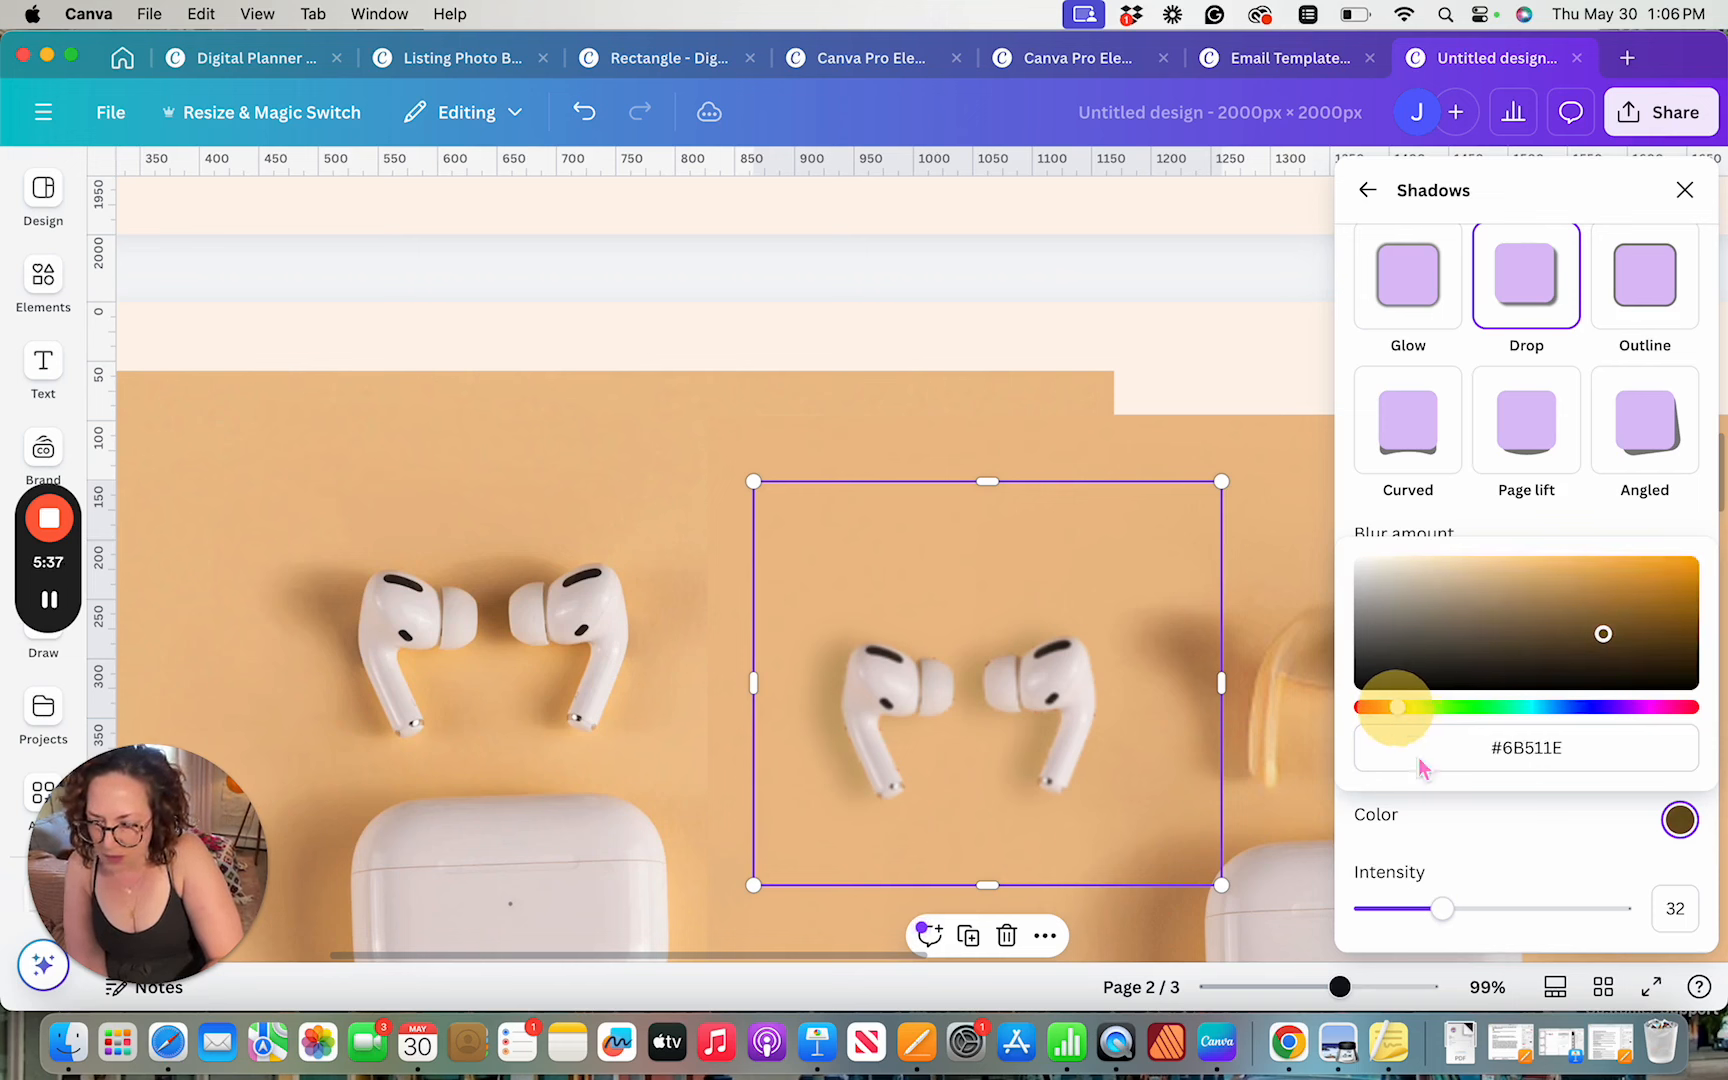
Raise the earbuds' shadow intensity to 55 and change its color to the warmer brown #8B520E
{"action": "left_click_drag", "start_coordinate": [1466, 910], "coordinate": [1506, 908]}
{"action": "left_click", "coordinate": [1680, 820]}
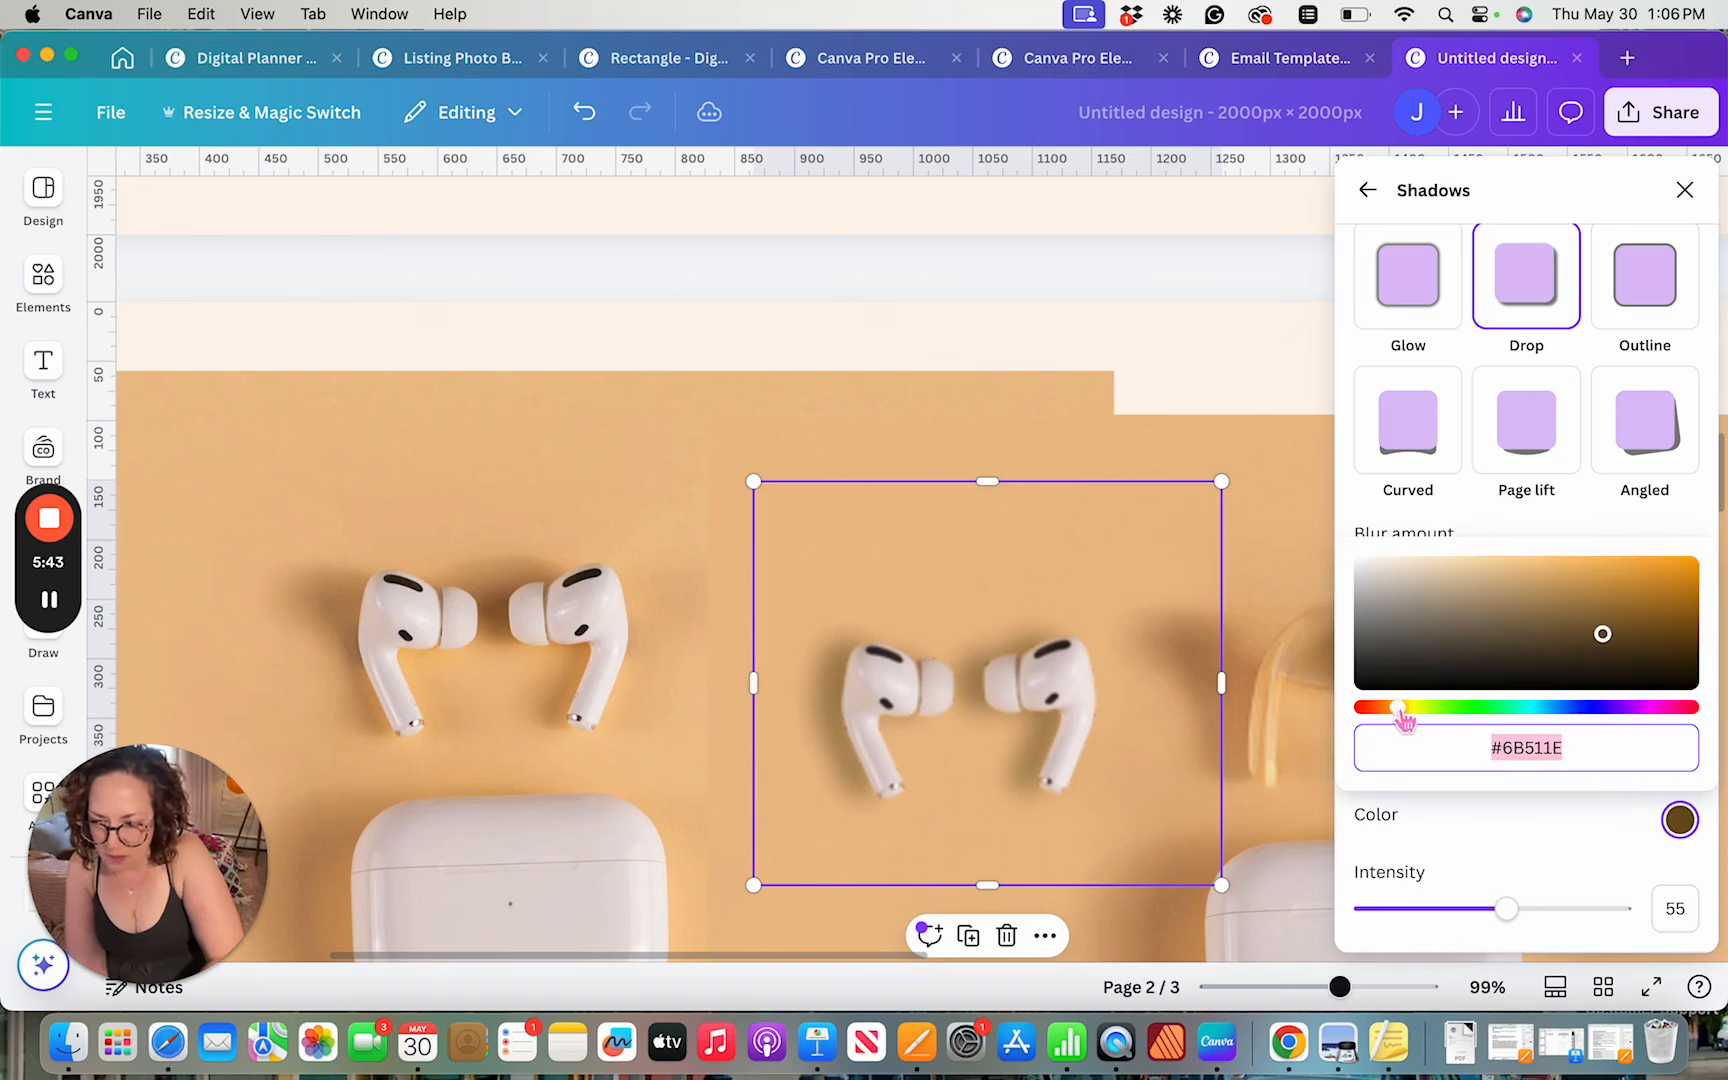
{"action": "mouse_move", "coordinate": [1405, 720]}
{"action": "left_mouse_down"}
{"action": "mouse_move", "coordinate": [1368, 720]}
{"action": "mouse_move", "coordinate": [1396, 720]}
{"action": "left_mouse_up"}
{"action": "left_click", "coordinate": [1612, 631]}
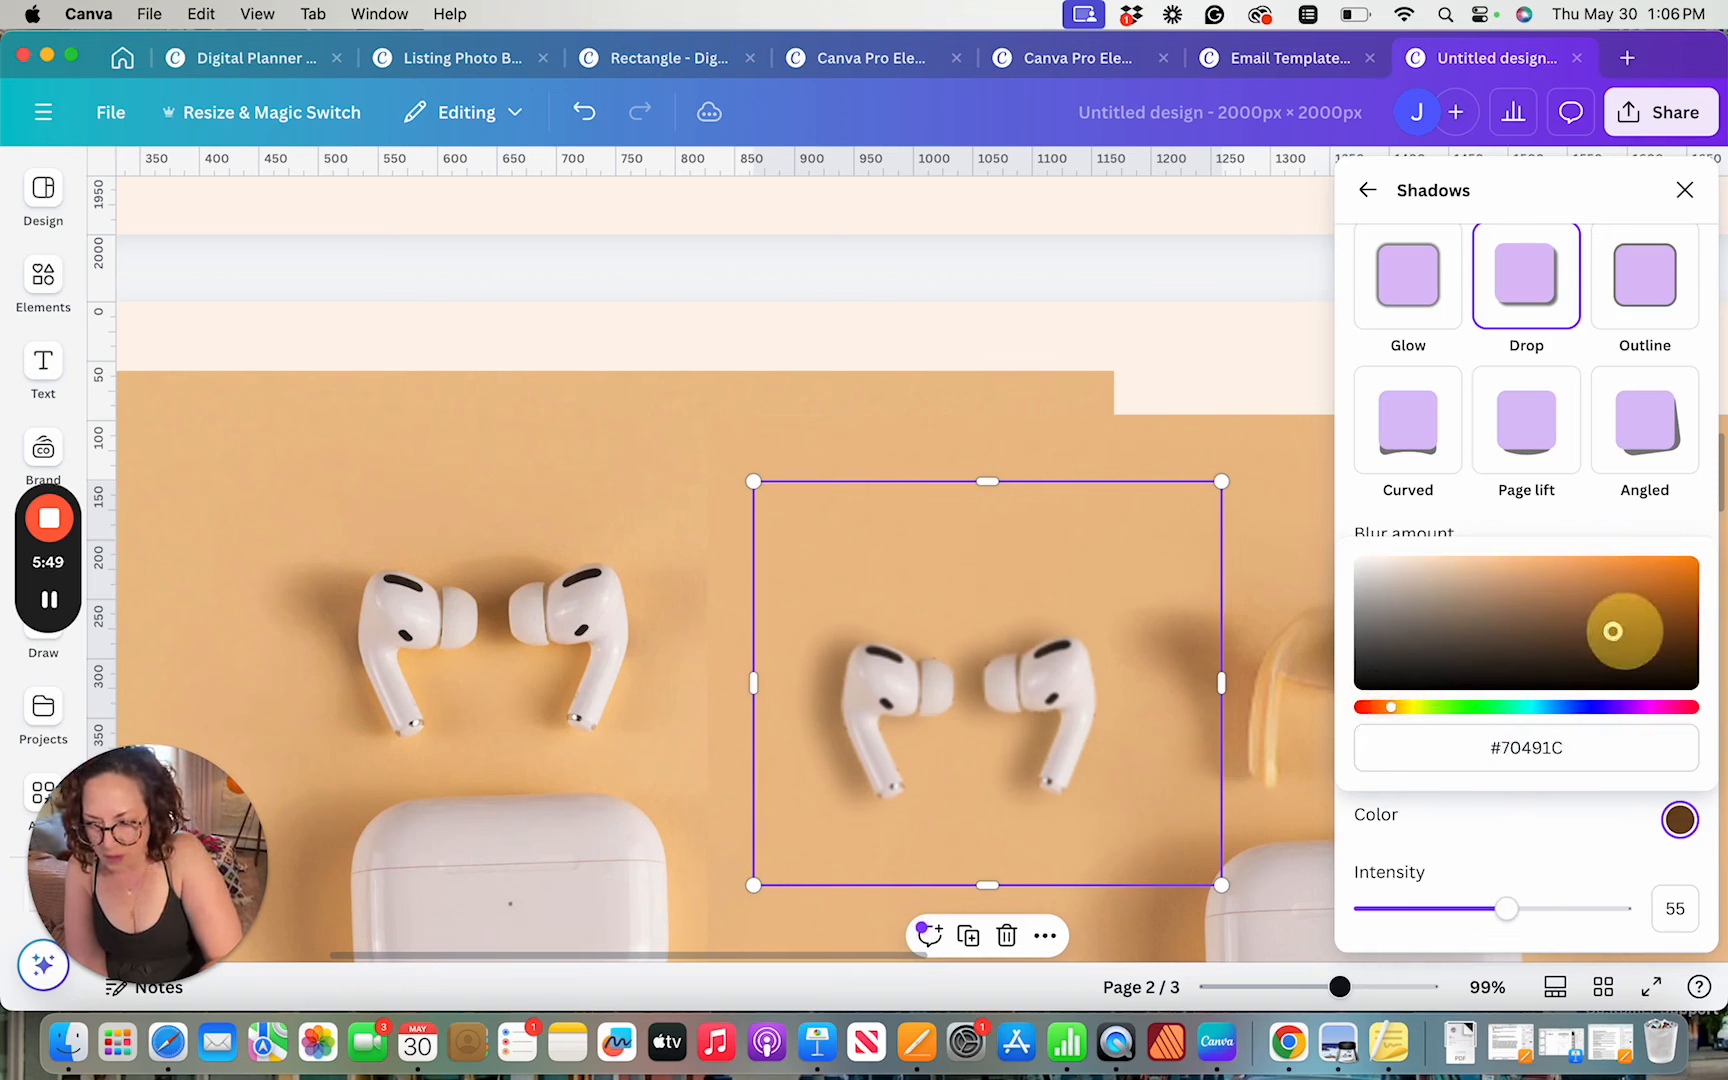
{"action": "left_click_drag", "start_coordinate": [1612, 631], "coordinate": [1663, 617]}
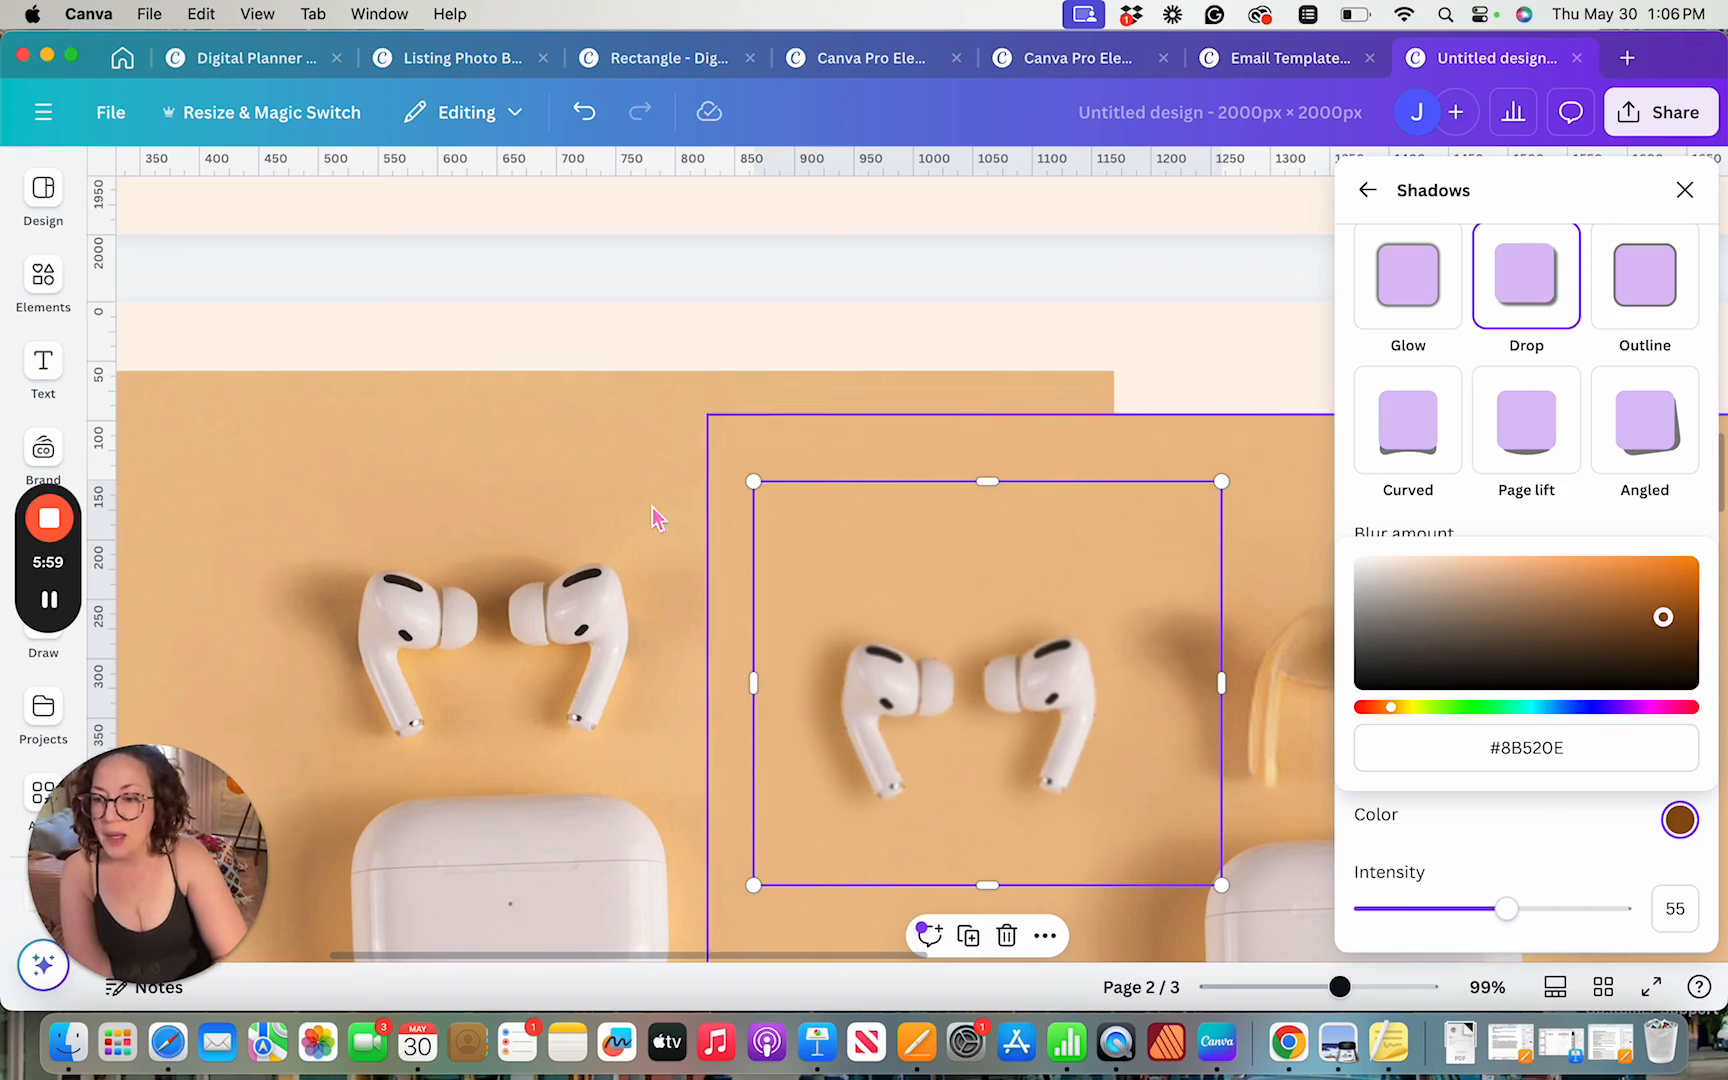
Move the earbuds with their shadow from page 2 onto page 1, into the empty area left of the green iPhone
{"action": "scroll", "coordinate": [945, 483], "scroll_direction": "down", "scroll_amount": 5, "text": "ctrl"}
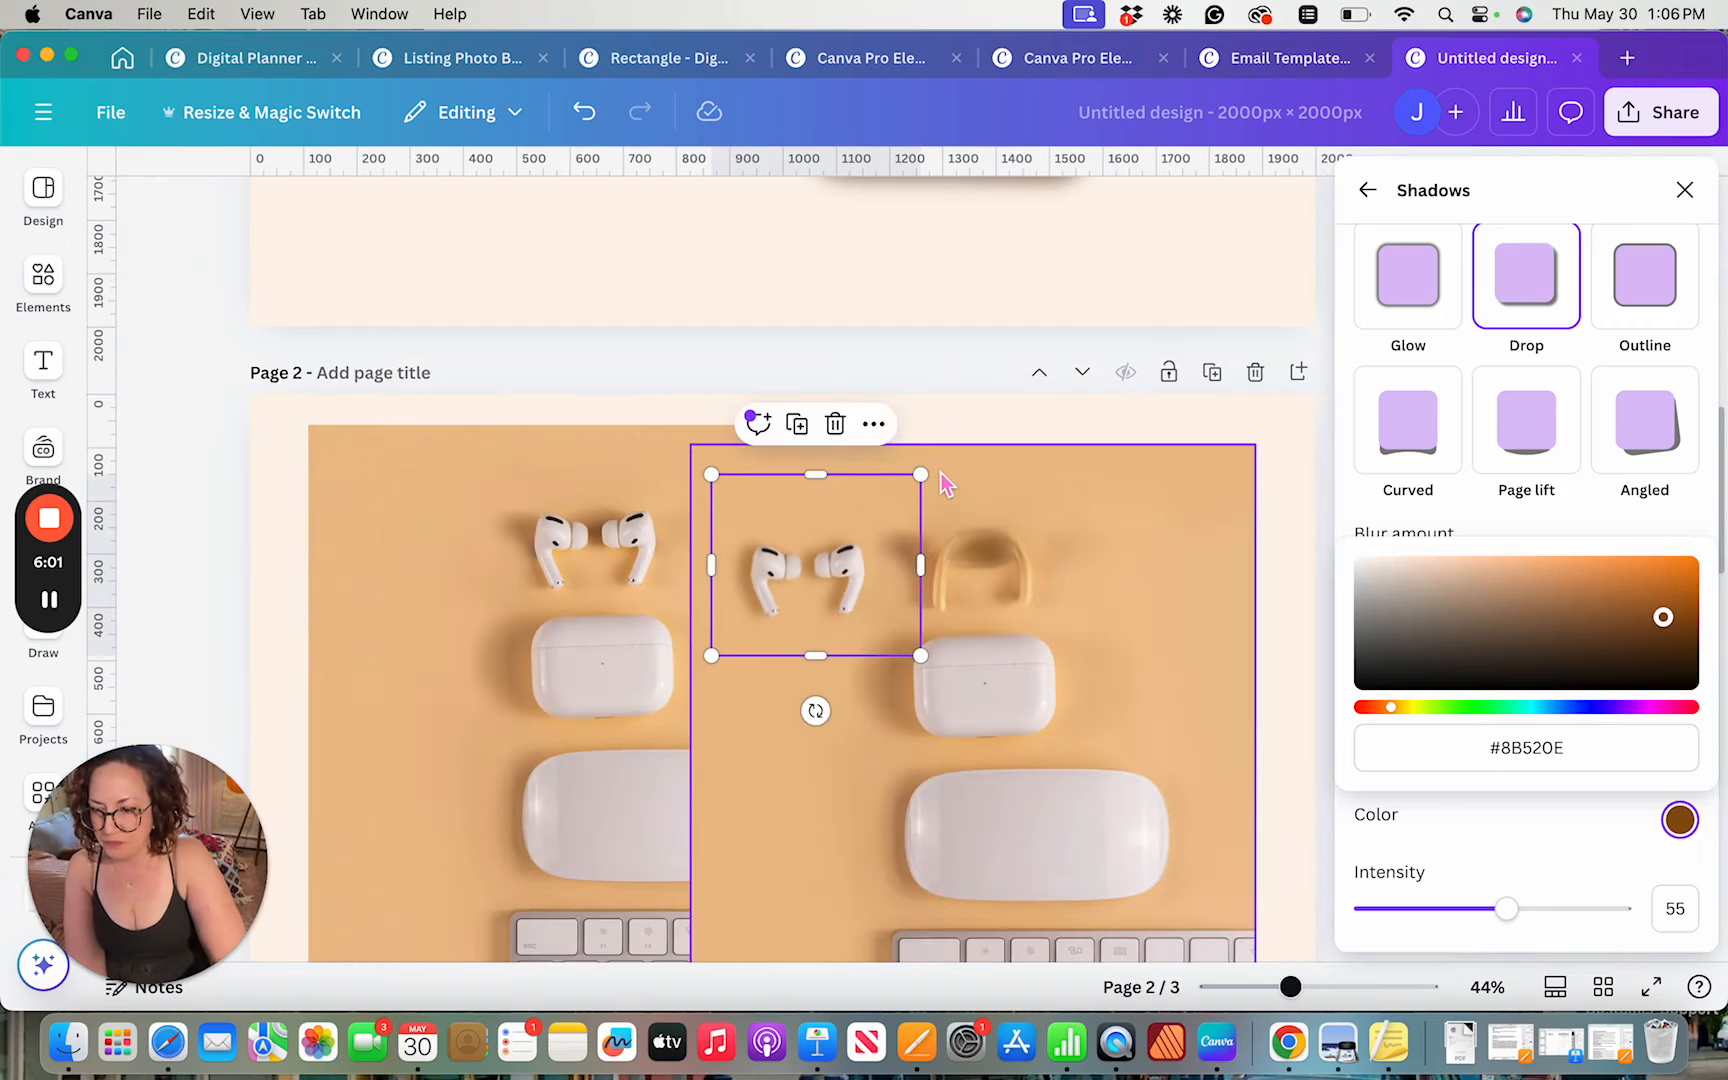
{"action": "scroll", "coordinate": [945, 483], "scroll_direction": "up", "scroll_amount": 1}
{"action": "scroll", "coordinate": [945, 483], "scroll_direction": "down", "scroll_amount": 1}
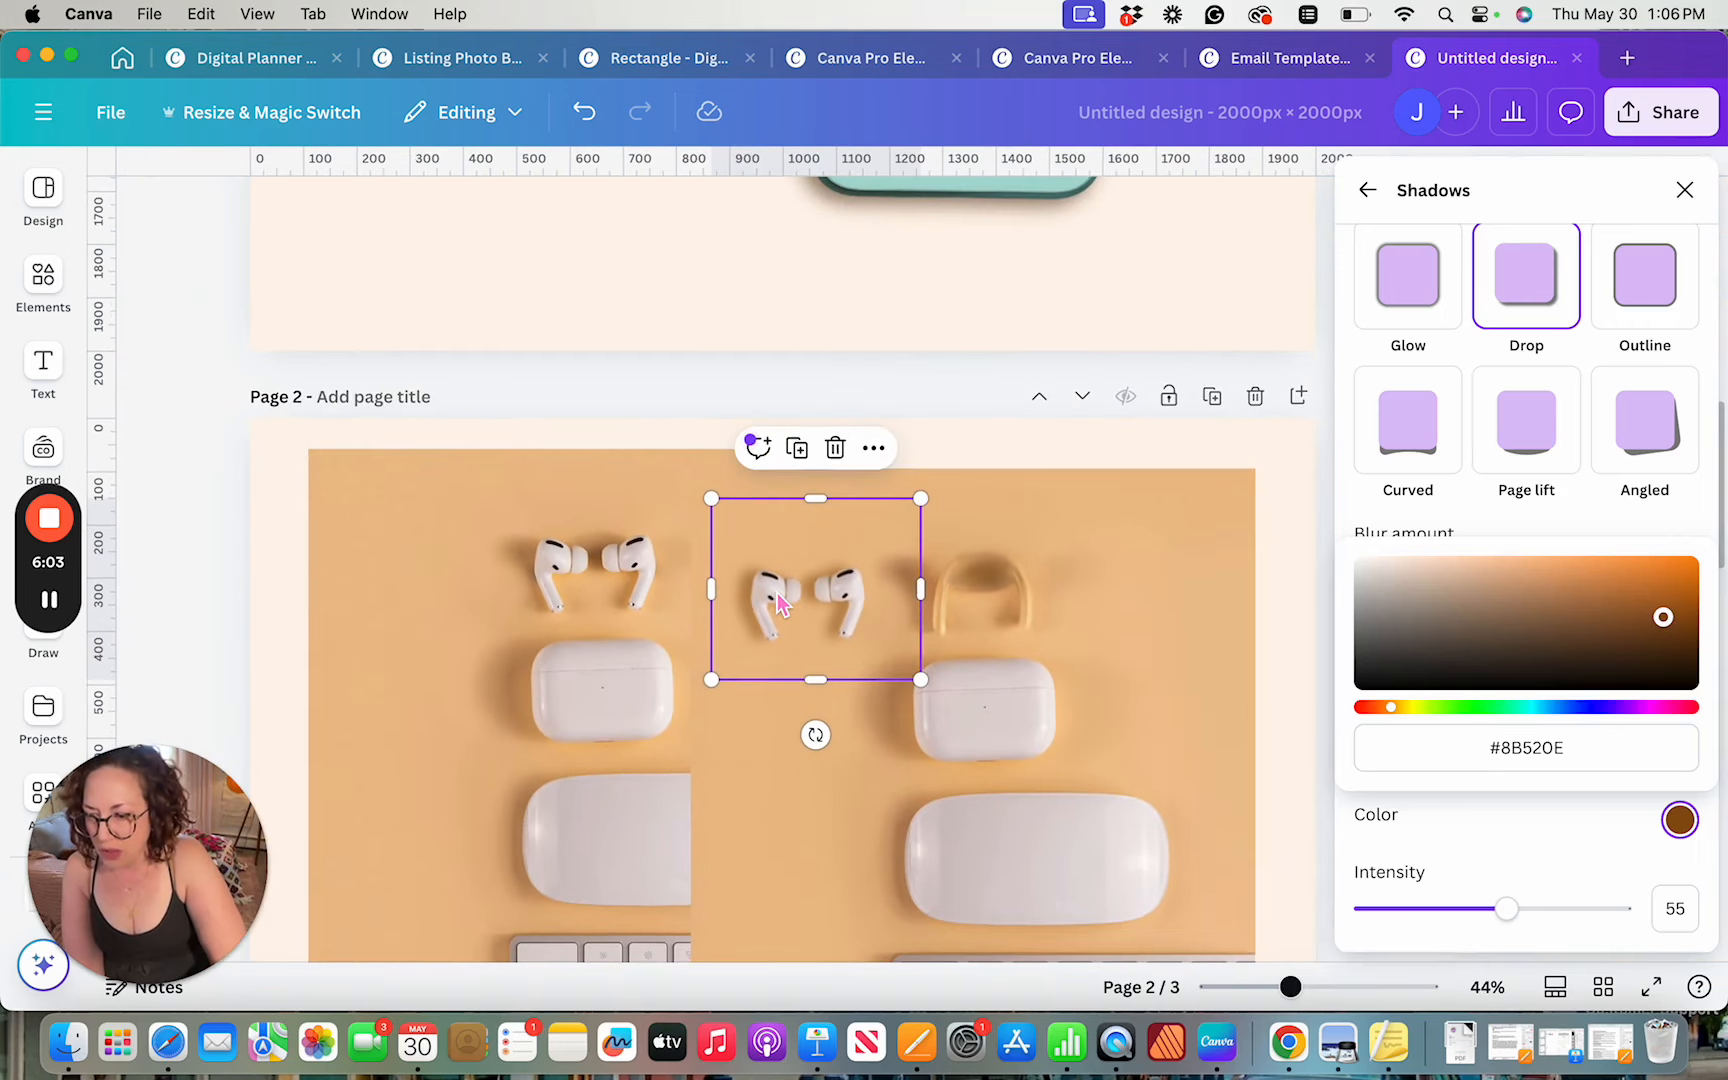
{"action": "left_click", "coordinate": [780, 603]}
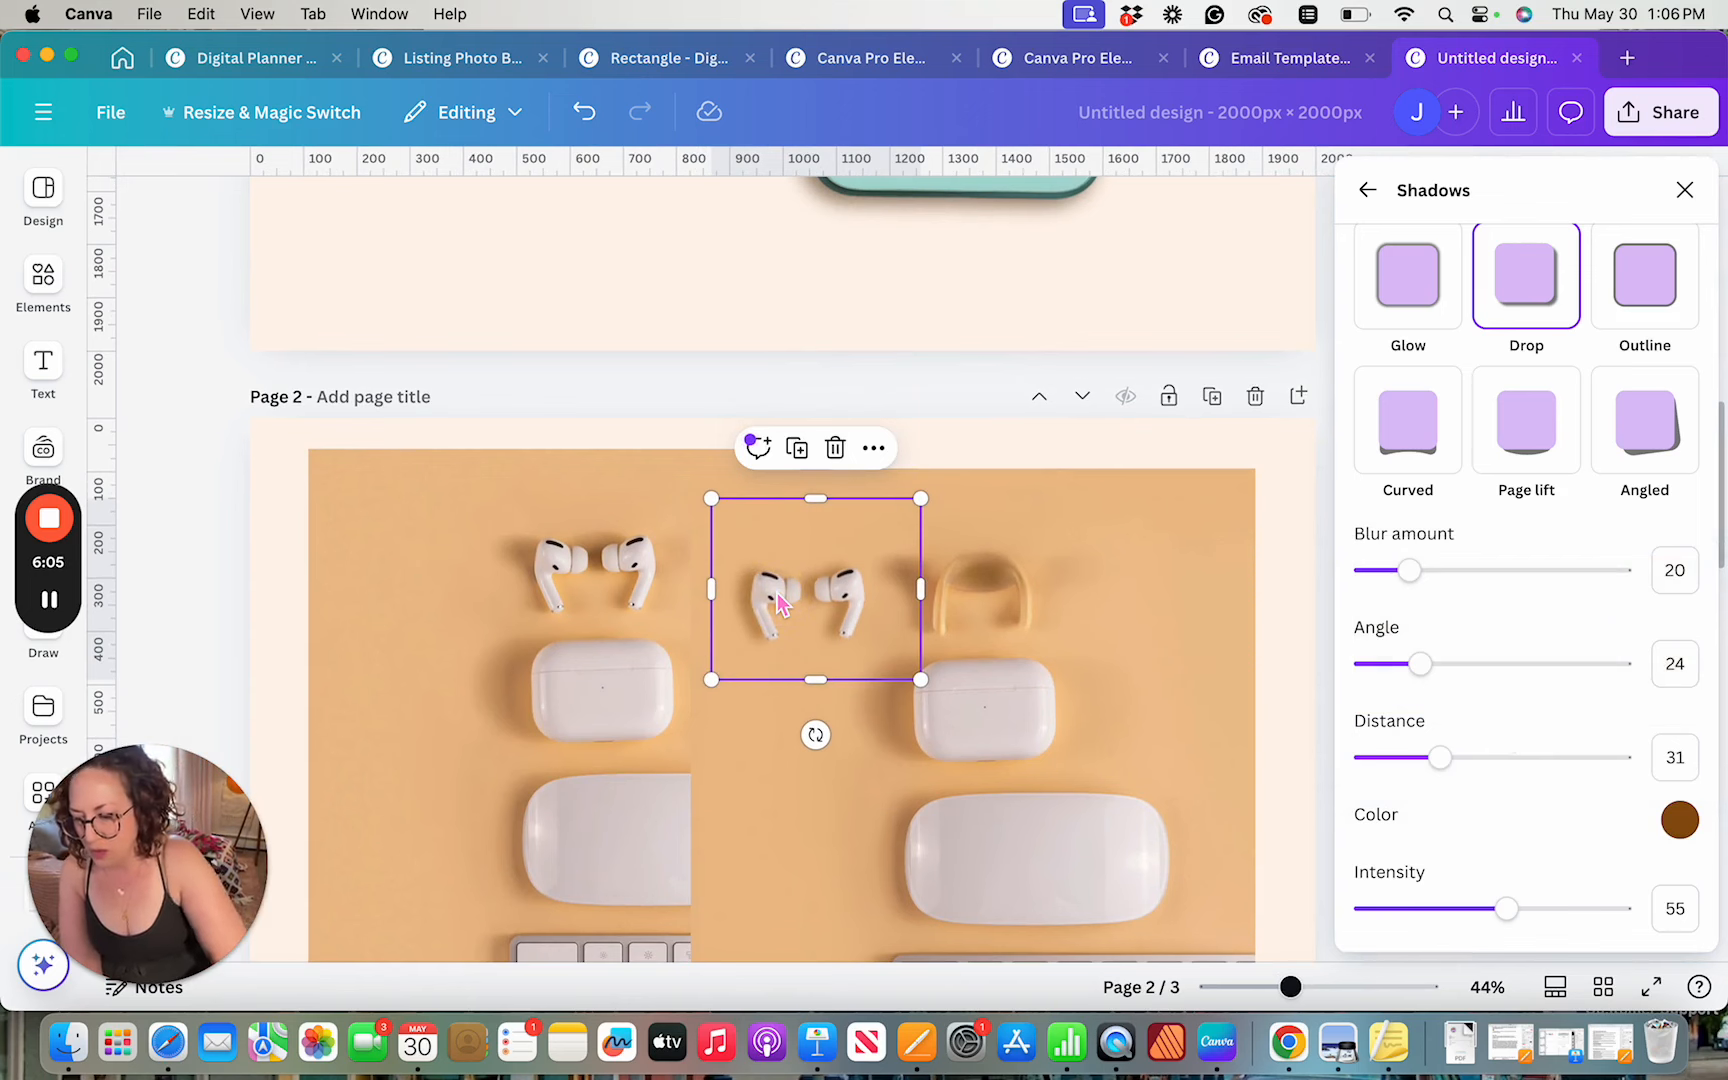
{"action": "left_click_drag", "start_coordinate": [780, 603], "coordinate": [570, 217]}
{"action": "scroll", "coordinate": [447, 309], "scroll_direction": "up", "scroll_amount": 6}
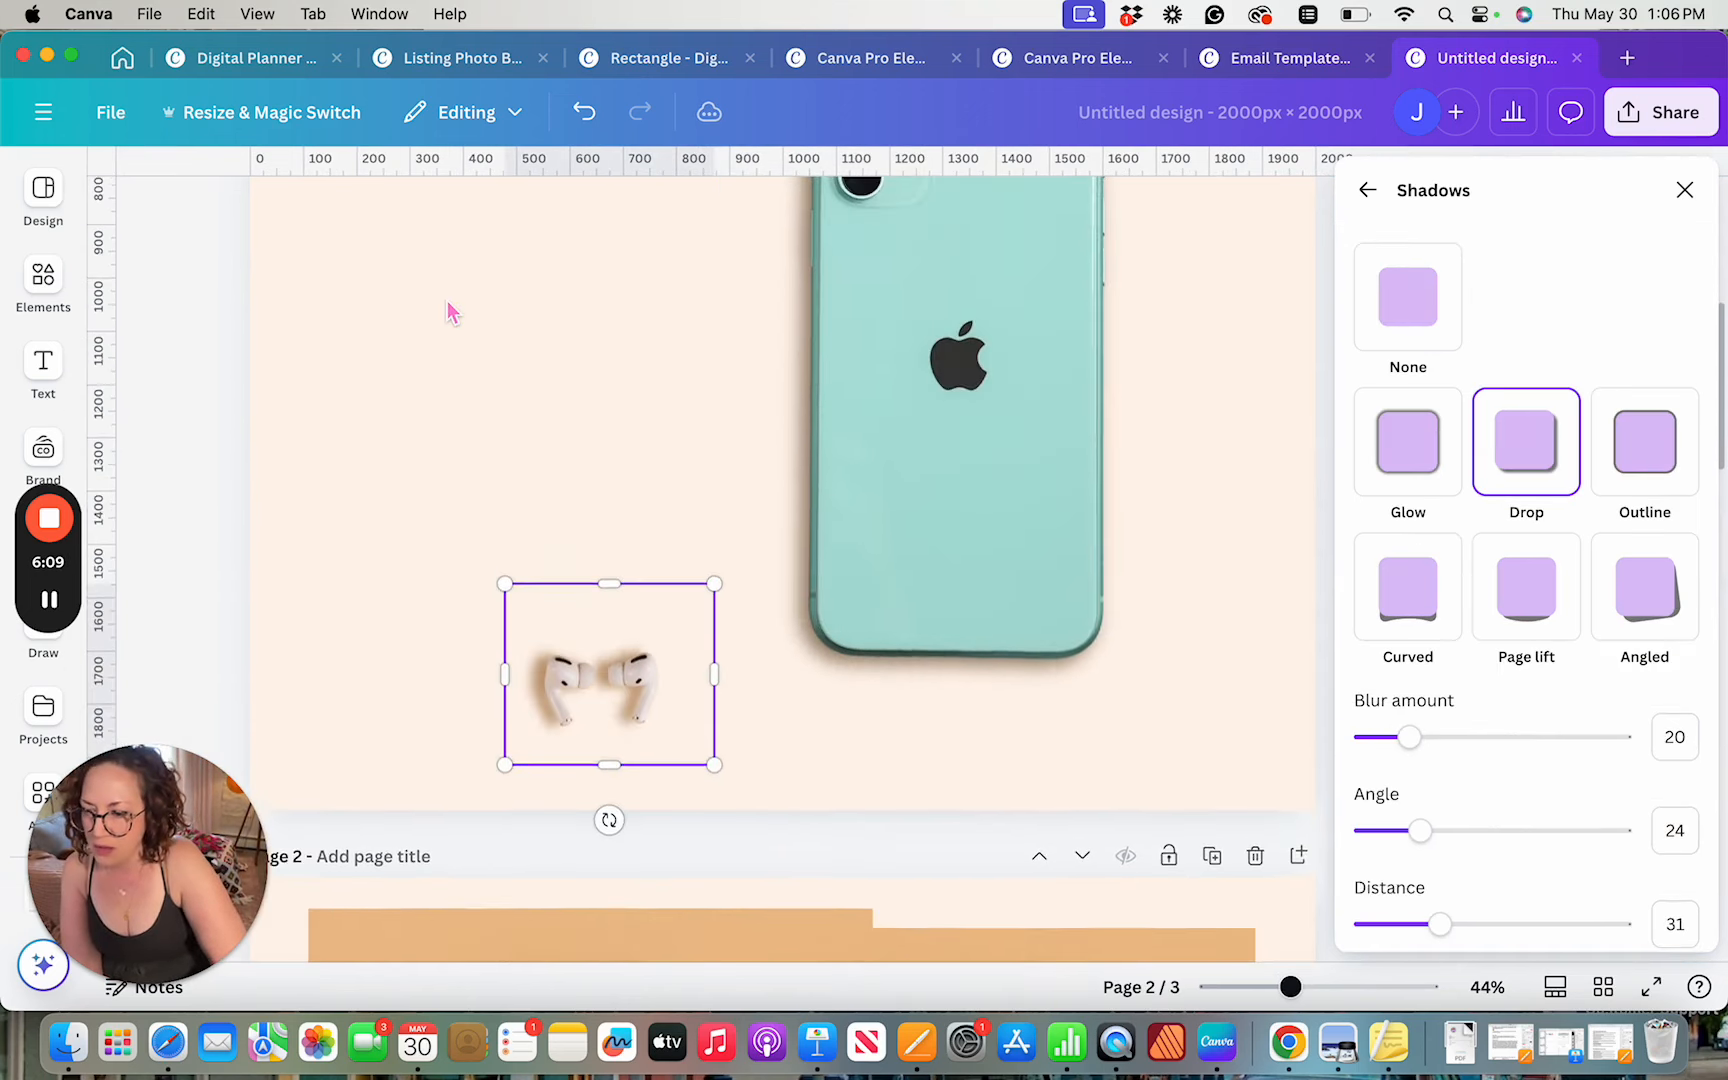
{"action": "left_click_drag", "start_coordinate": [557, 745], "coordinate": [513, 368]}
Enlarge the earbuds on page 1 and position them beside the upper left of the green iPhone
{"action": "left_click_drag", "start_coordinate": [468, 457], "coordinate": [309, 590]}
{"action": "left_click_drag", "start_coordinate": [557, 440], "coordinate": [621, 318]}
{"action": "scroll", "coordinate": [621, 318], "scroll_direction": "up", "scroll_amount": 5}
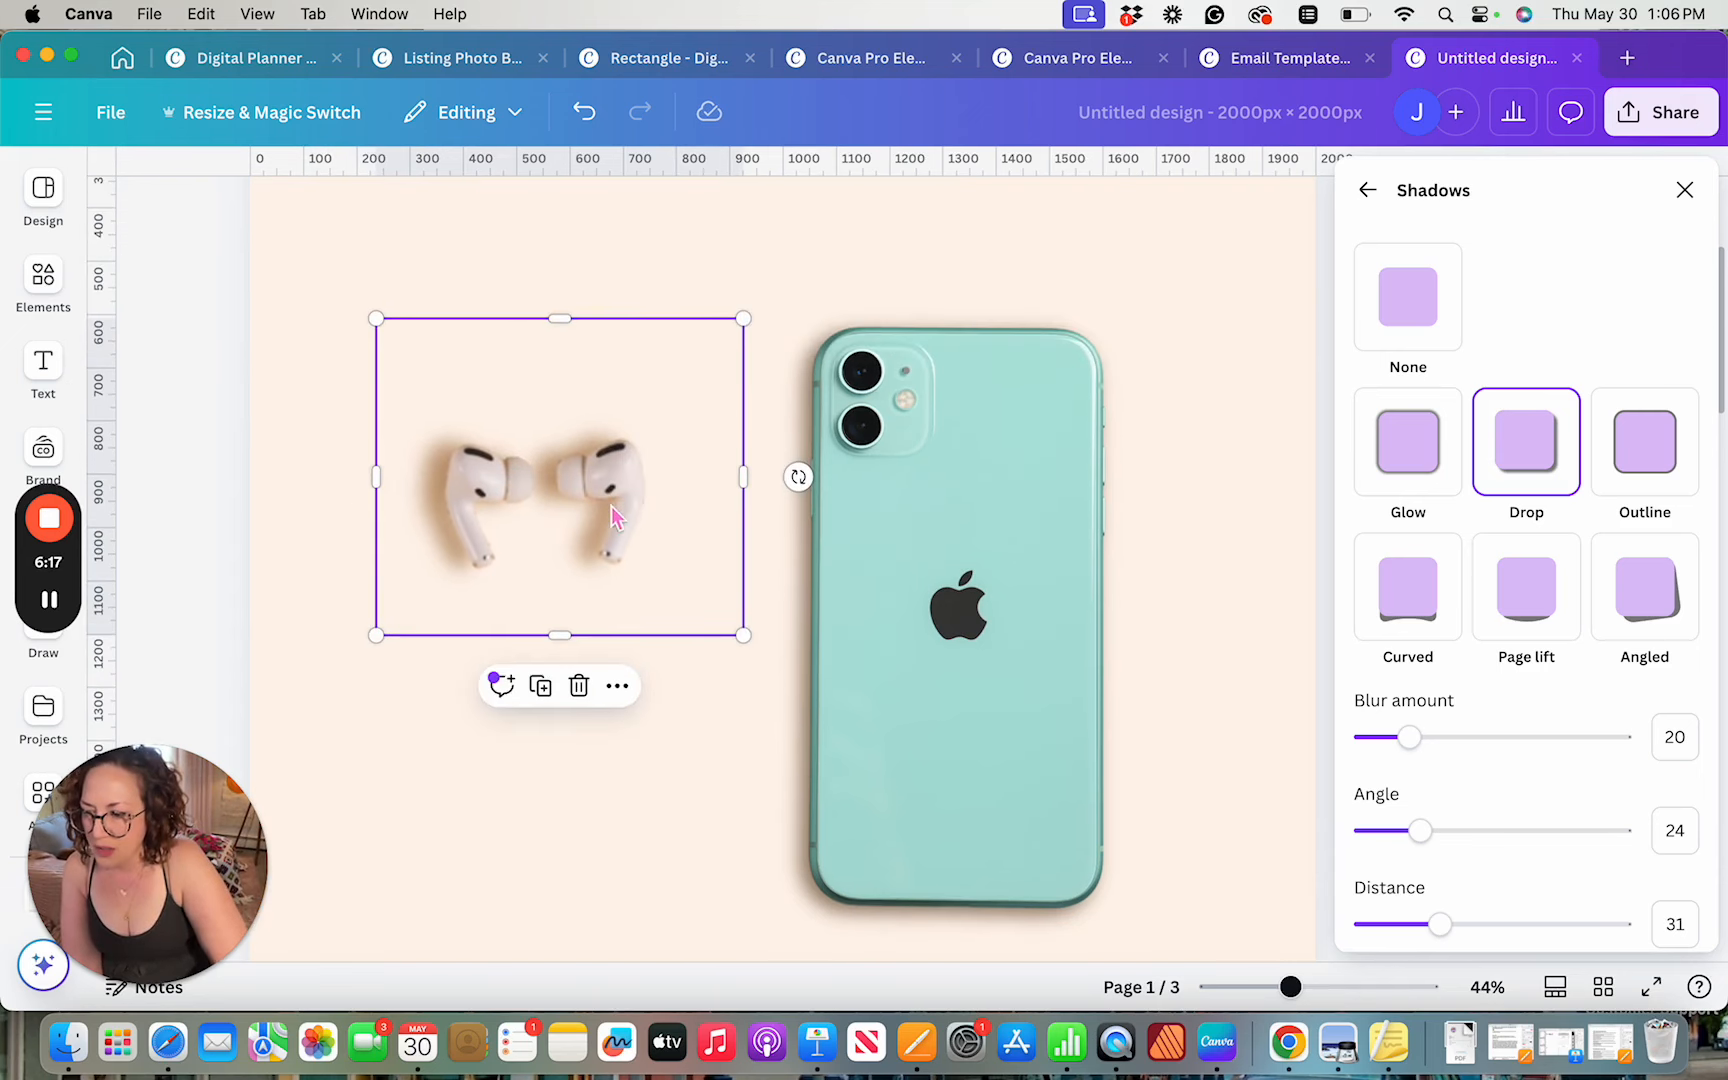
{"action": "left_click_drag", "start_coordinate": [608, 503], "coordinate": [620, 396]}
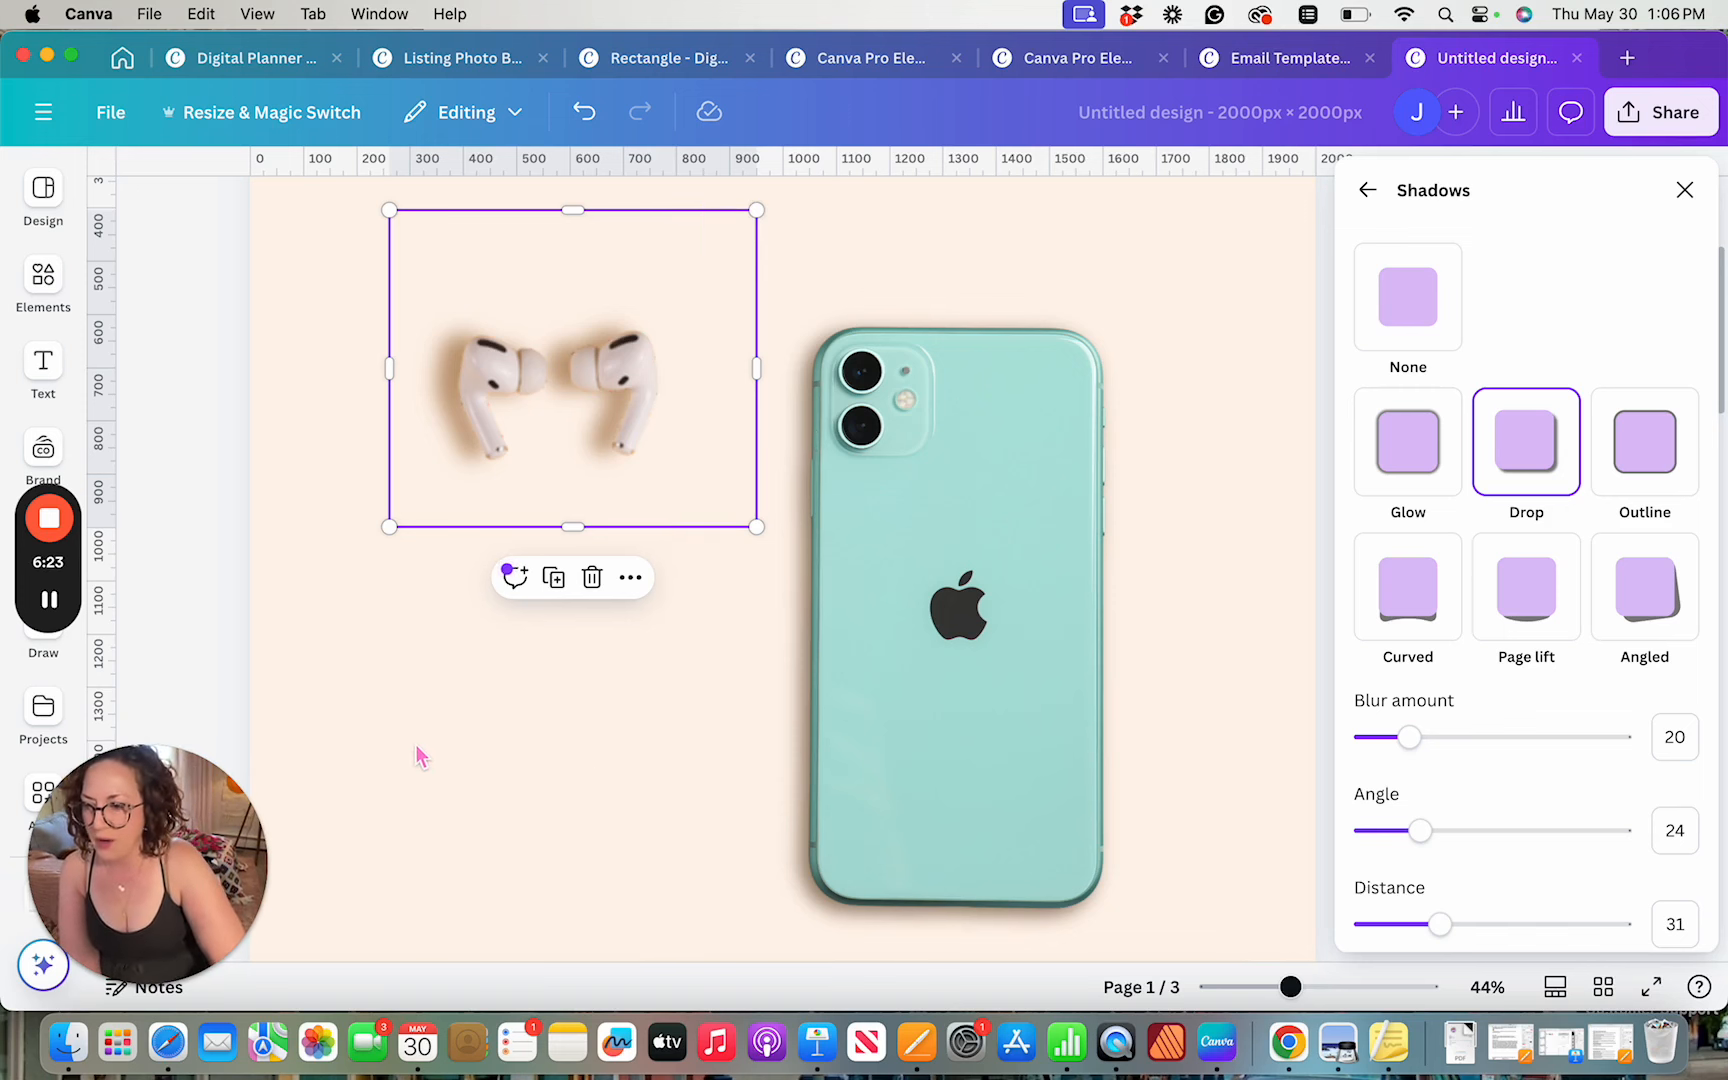
Compare the earbuds' shadow with the green iPhone's shadow up close on page 1
{"action": "left_click", "coordinate": [463, 768]}
{"action": "scroll", "coordinate": [468, 786], "scroll_direction": "down", "scroll_amount": 3}
{"action": "scroll", "coordinate": [468, 786], "scroll_direction": "up", "scroll_amount": 3}
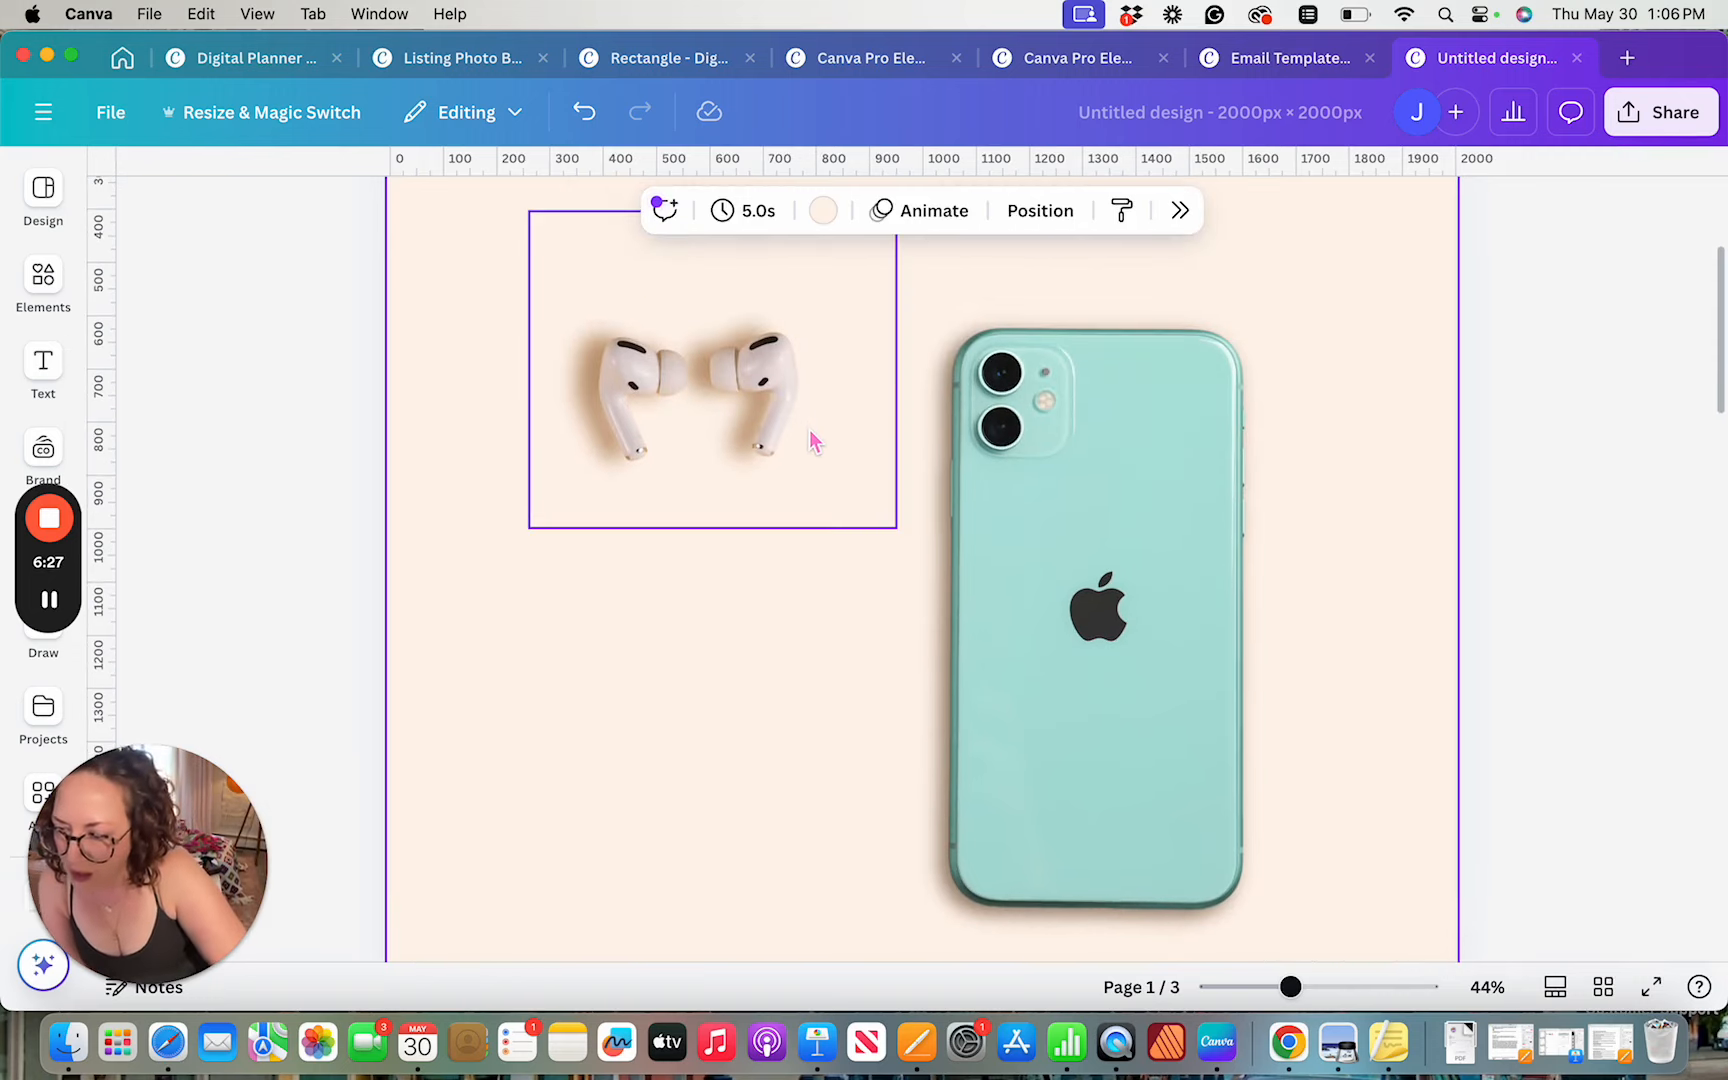
{"action": "scroll", "coordinate": [810, 433], "scroll_direction": "up", "scroll_amount": 5}
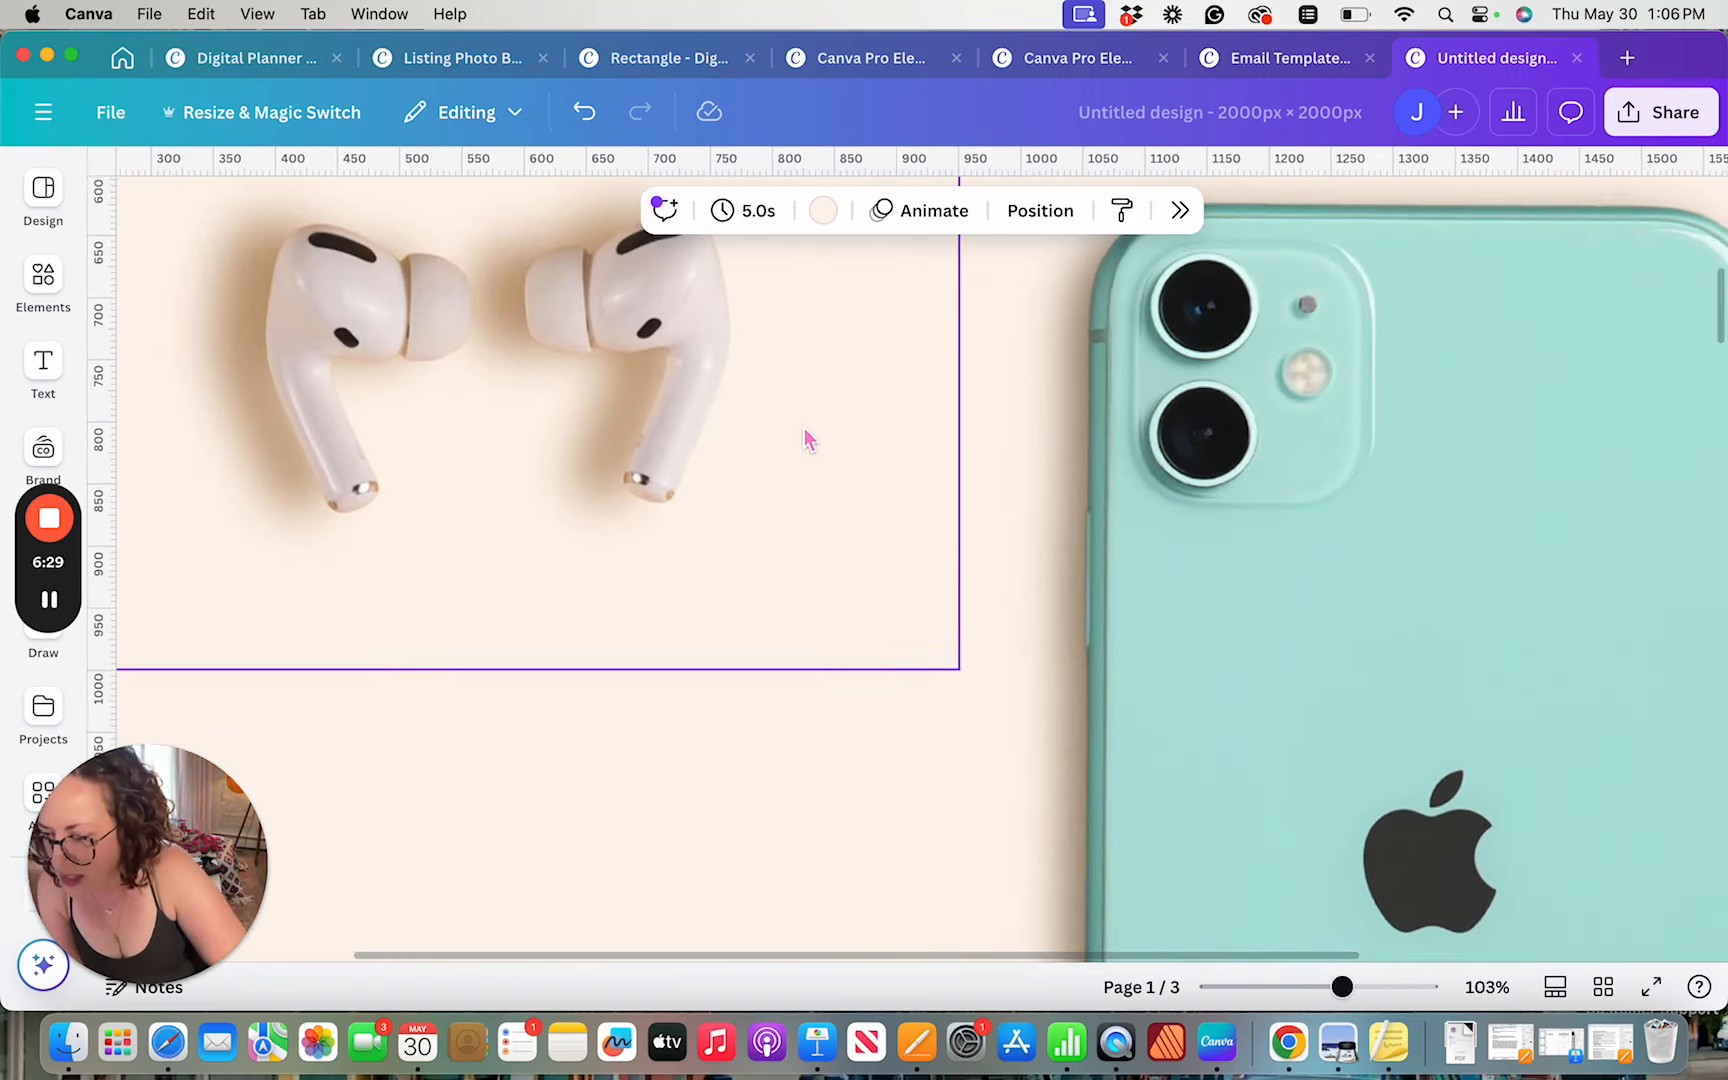
{"action": "scroll", "coordinate": [805, 430], "scroll_direction": "down", "scroll_amount": 4}
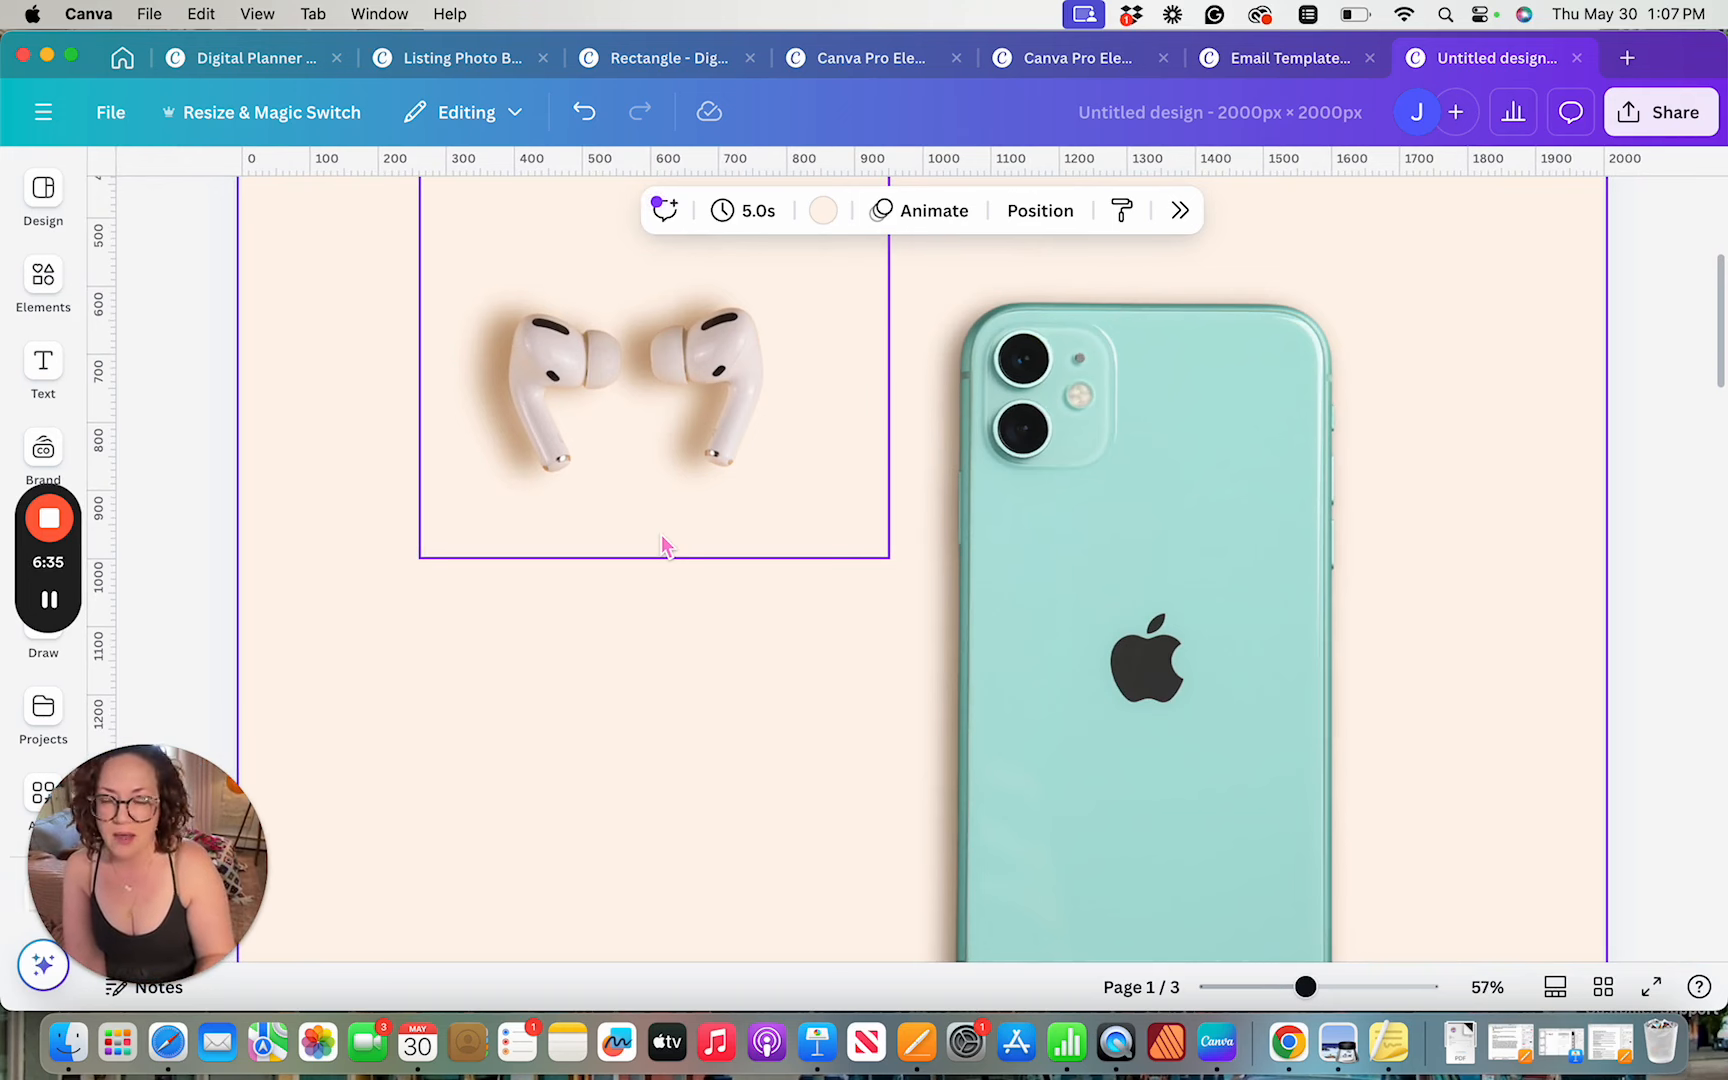
Extract the keyboard from the overlapping flat-lay photo copy on page 2 using Magic Grab
{"action": "scroll", "coordinate": [863, 810], "scroll_direction": "down", "scroll_amount": 10}
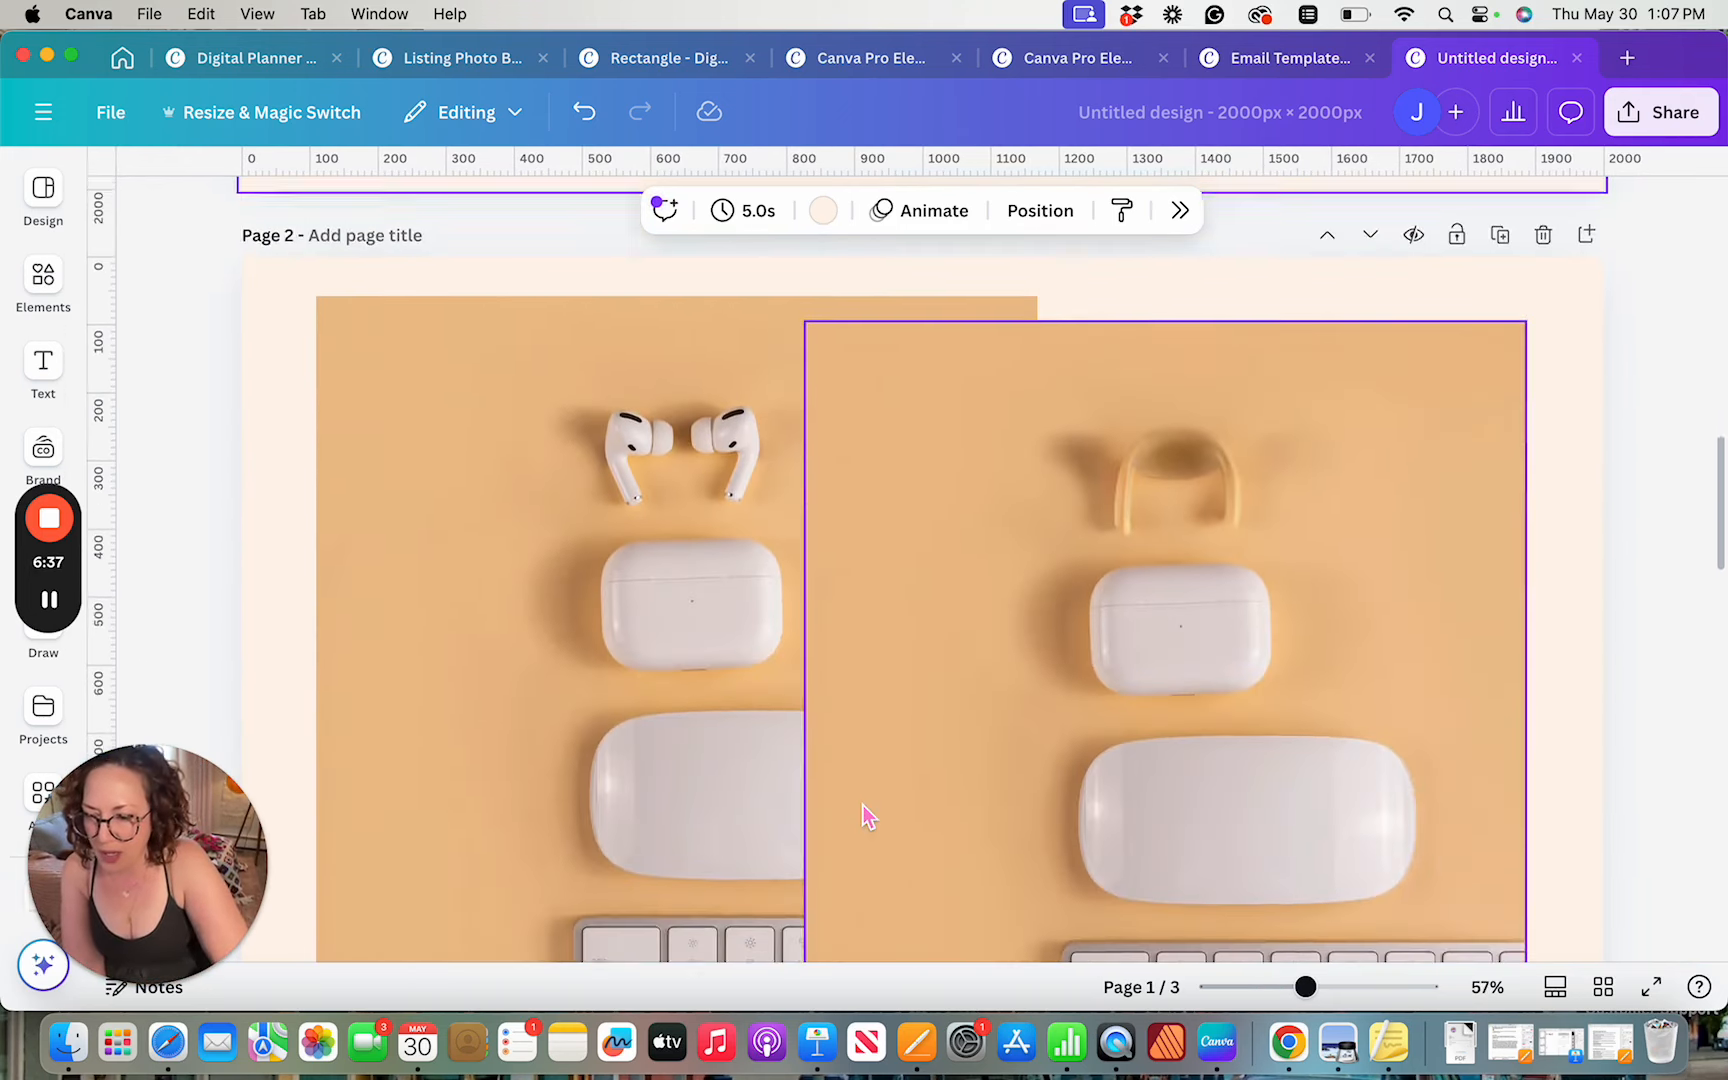
{"action": "scroll", "coordinate": [863, 805], "scroll_direction": "down", "scroll_amount": 1}
{"action": "scroll", "coordinate": [1165, 625], "scroll_direction": "down", "scroll_amount": 5}
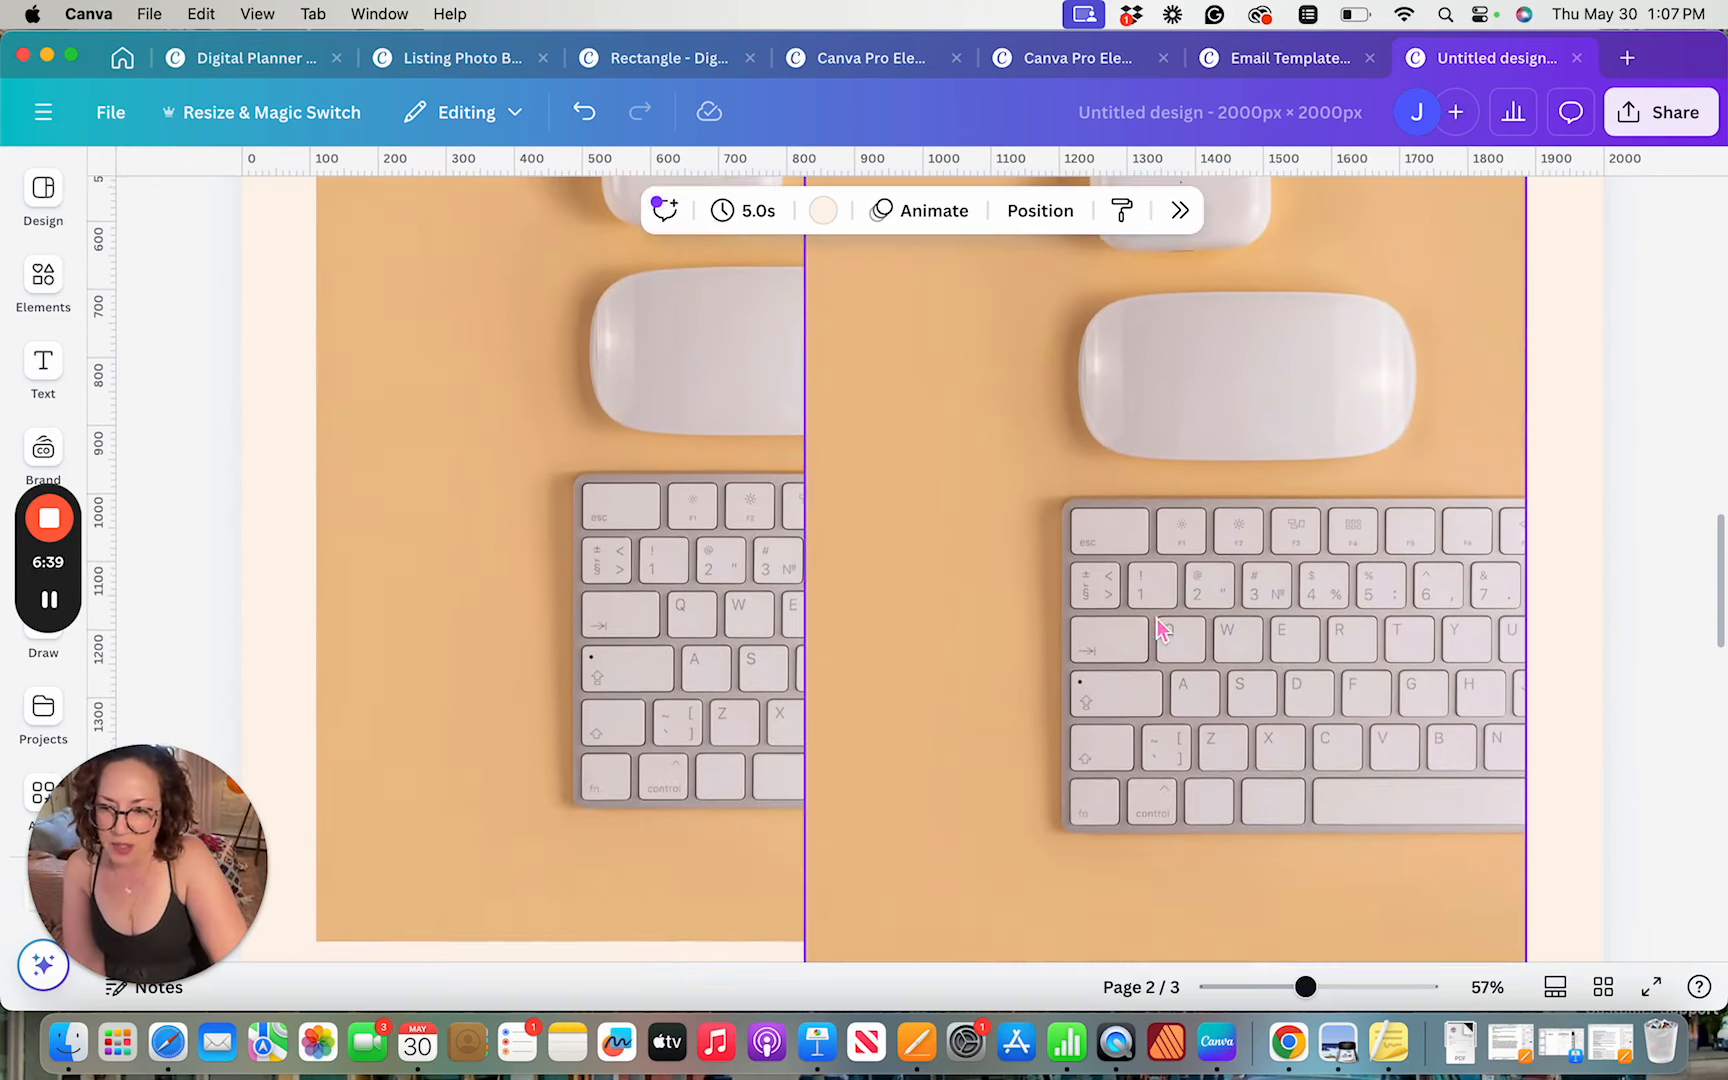
{"action": "scroll", "coordinate": [1086, 622], "scroll_direction": "down", "scroll_amount": 5}
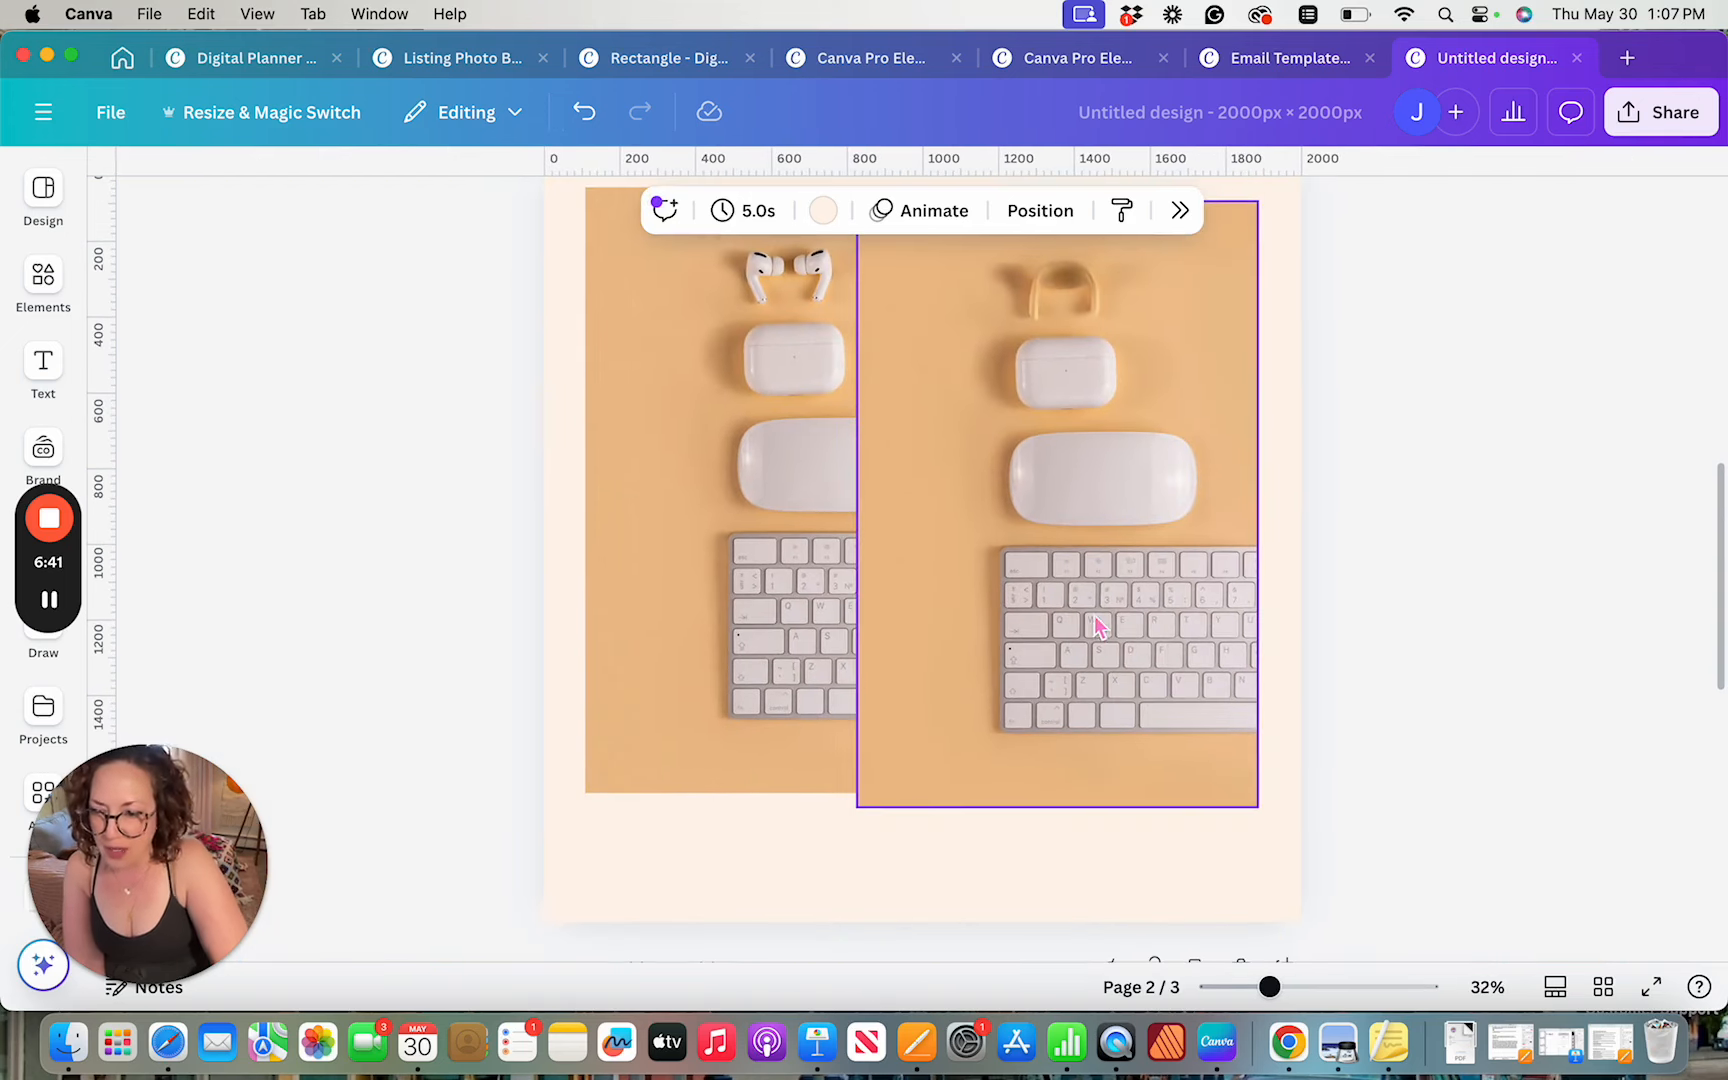
{"action": "left_click", "coordinate": [966, 538]}
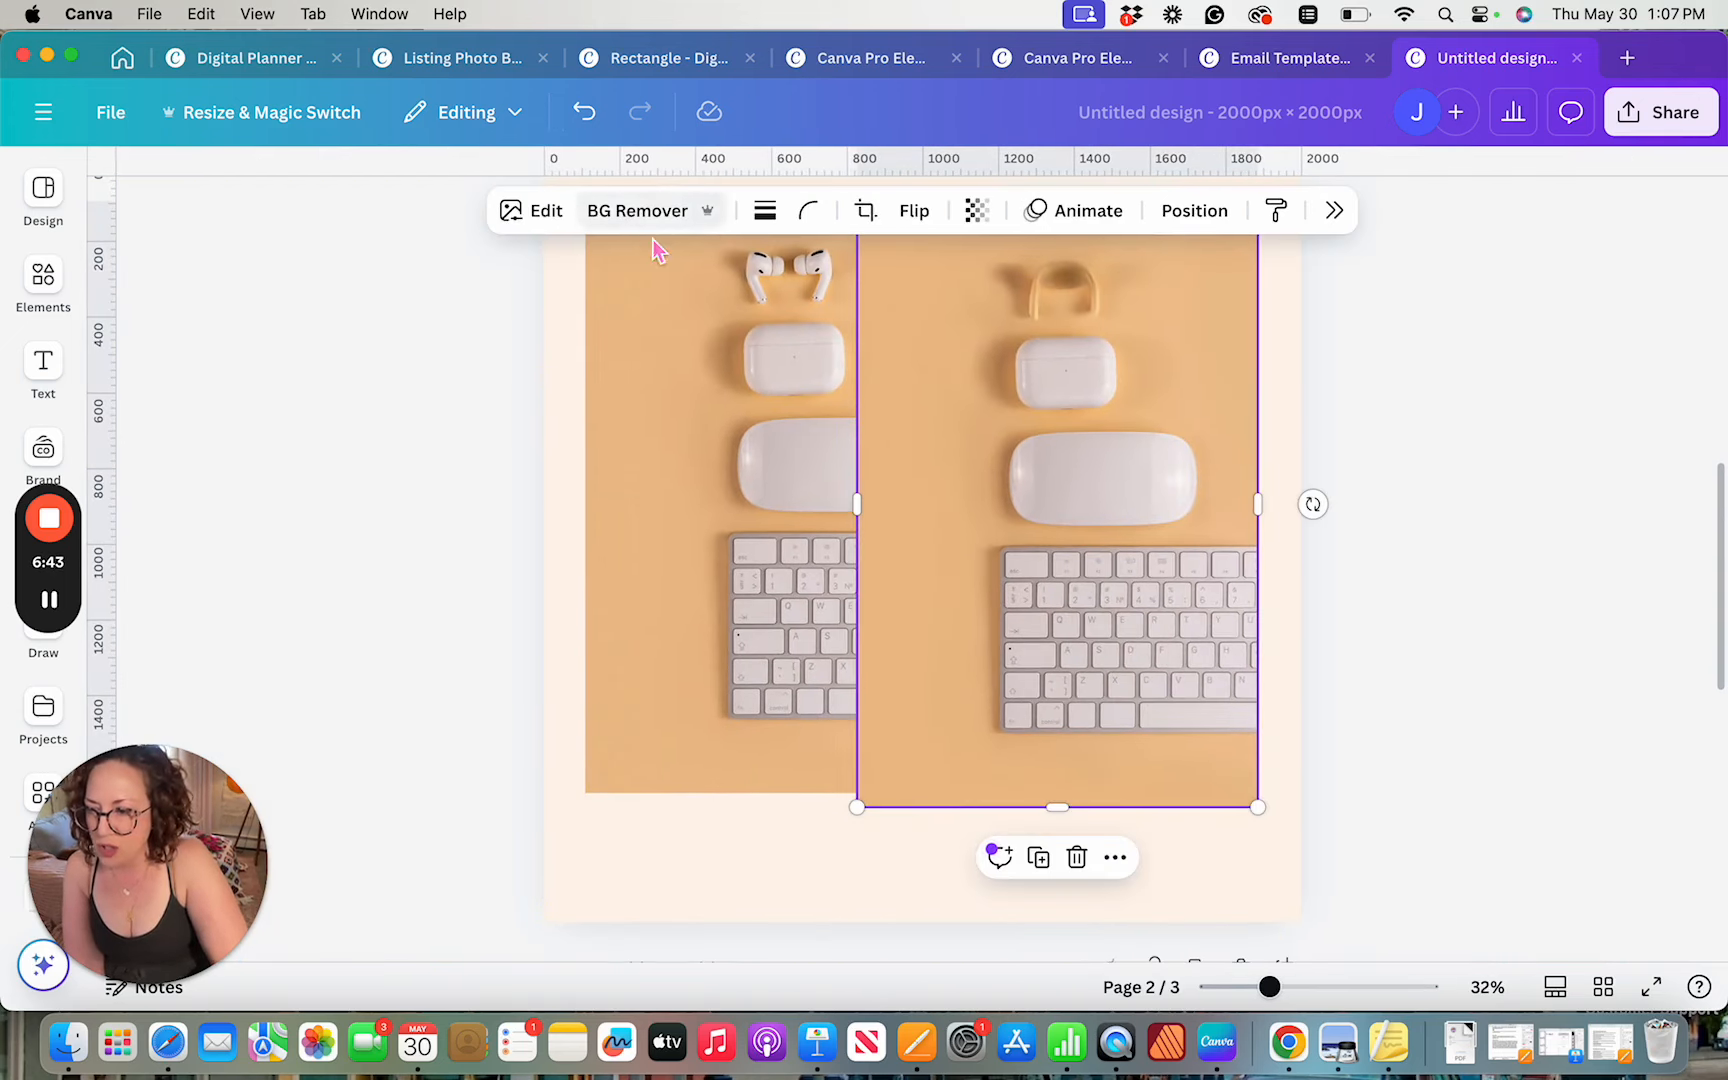
{"action": "left_click", "coordinate": [553, 228]}
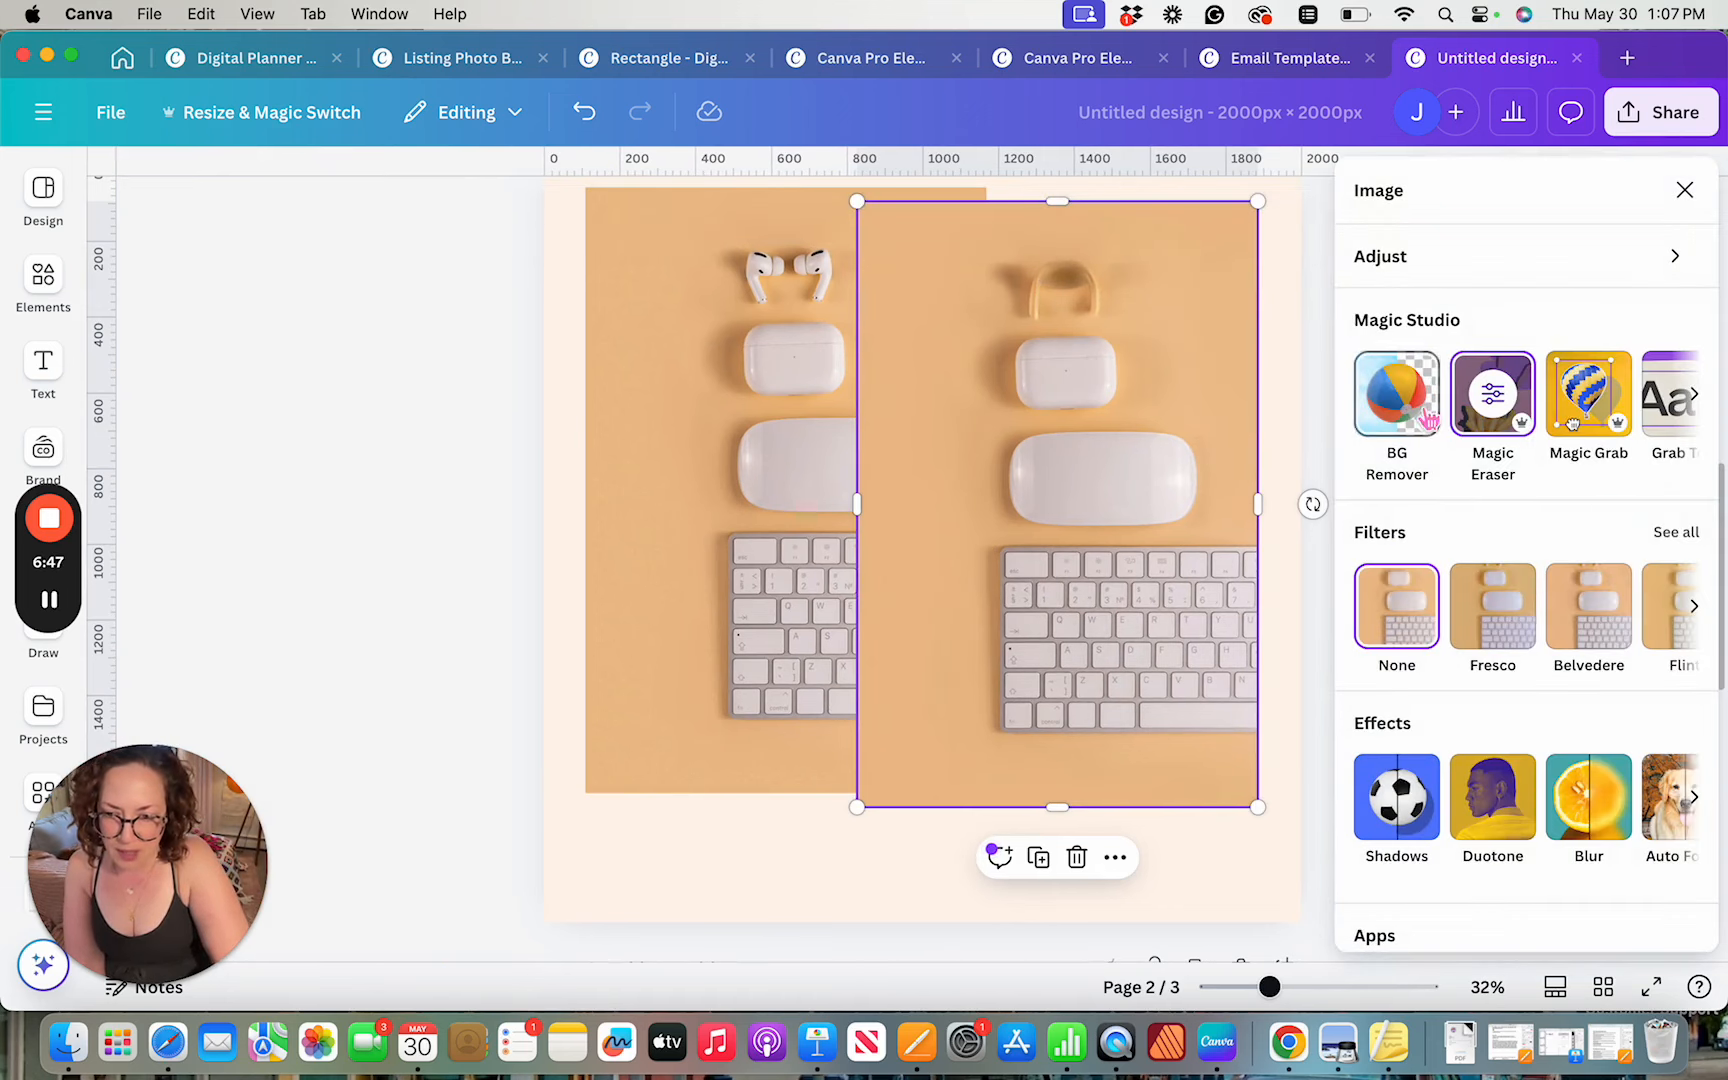
{"action": "left_click", "coordinate": [1588, 400]}
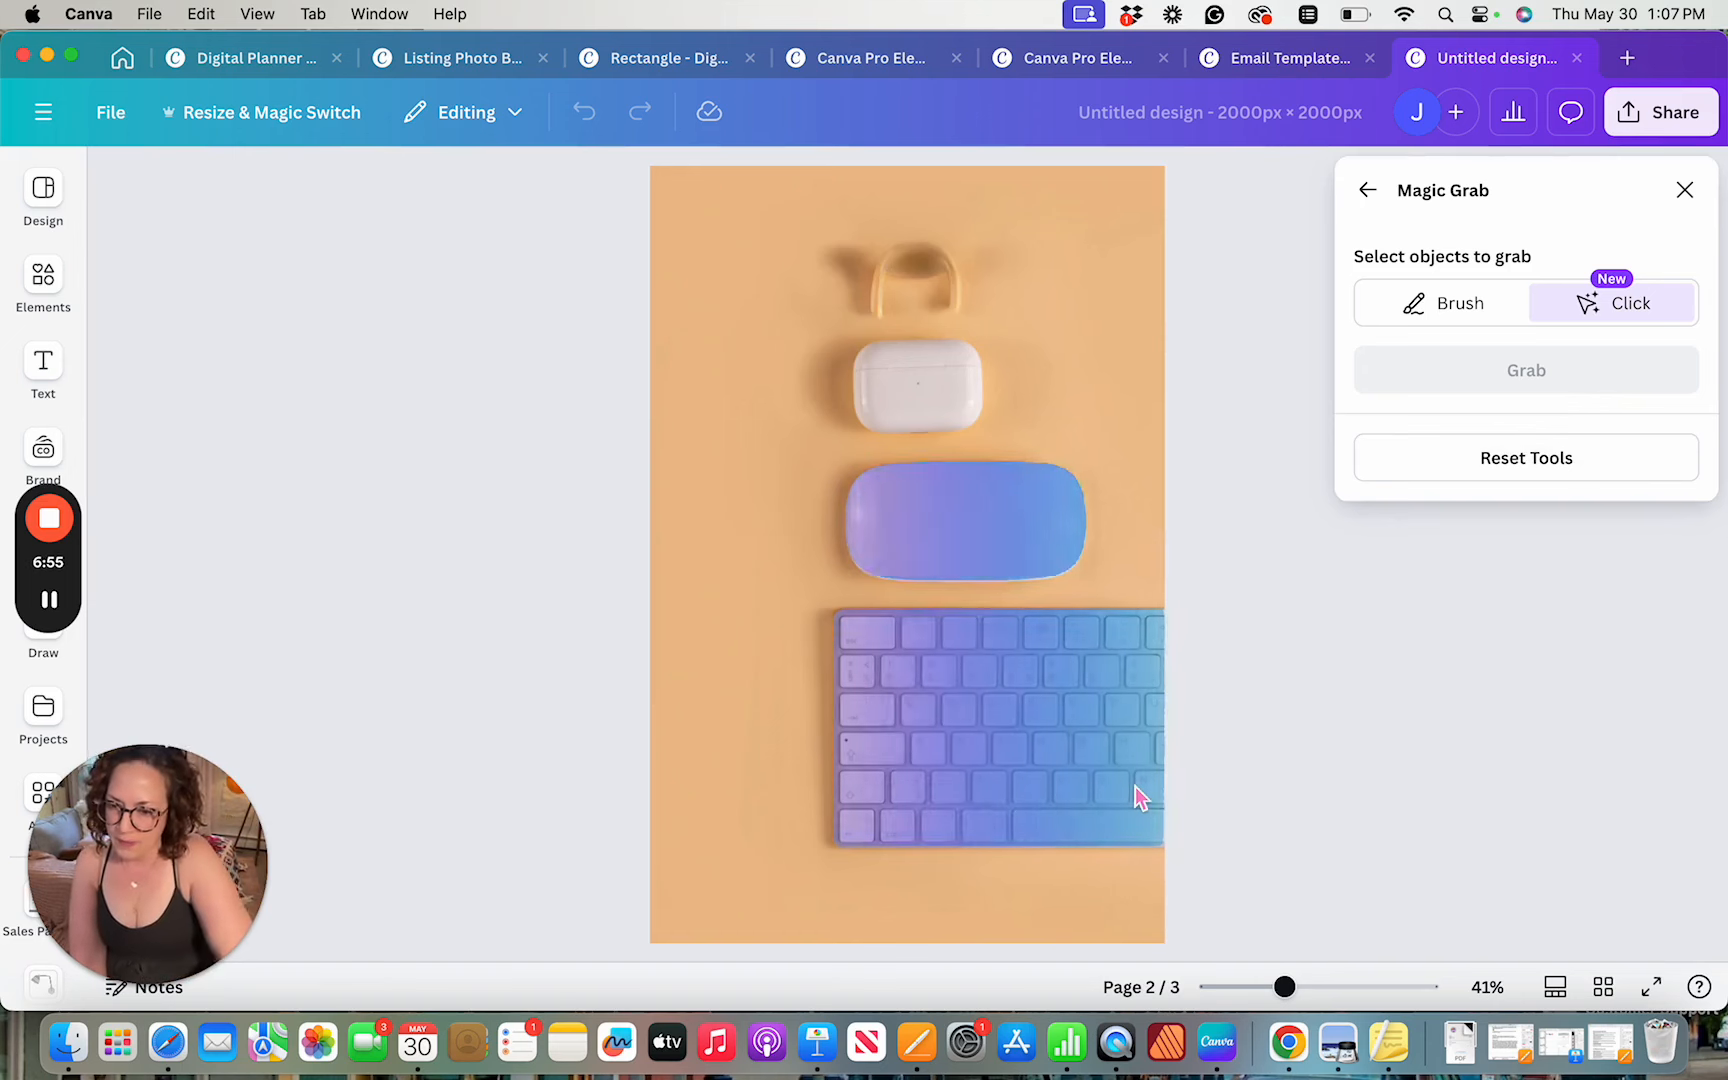
{"action": "left_click", "coordinate": [1028, 775]}
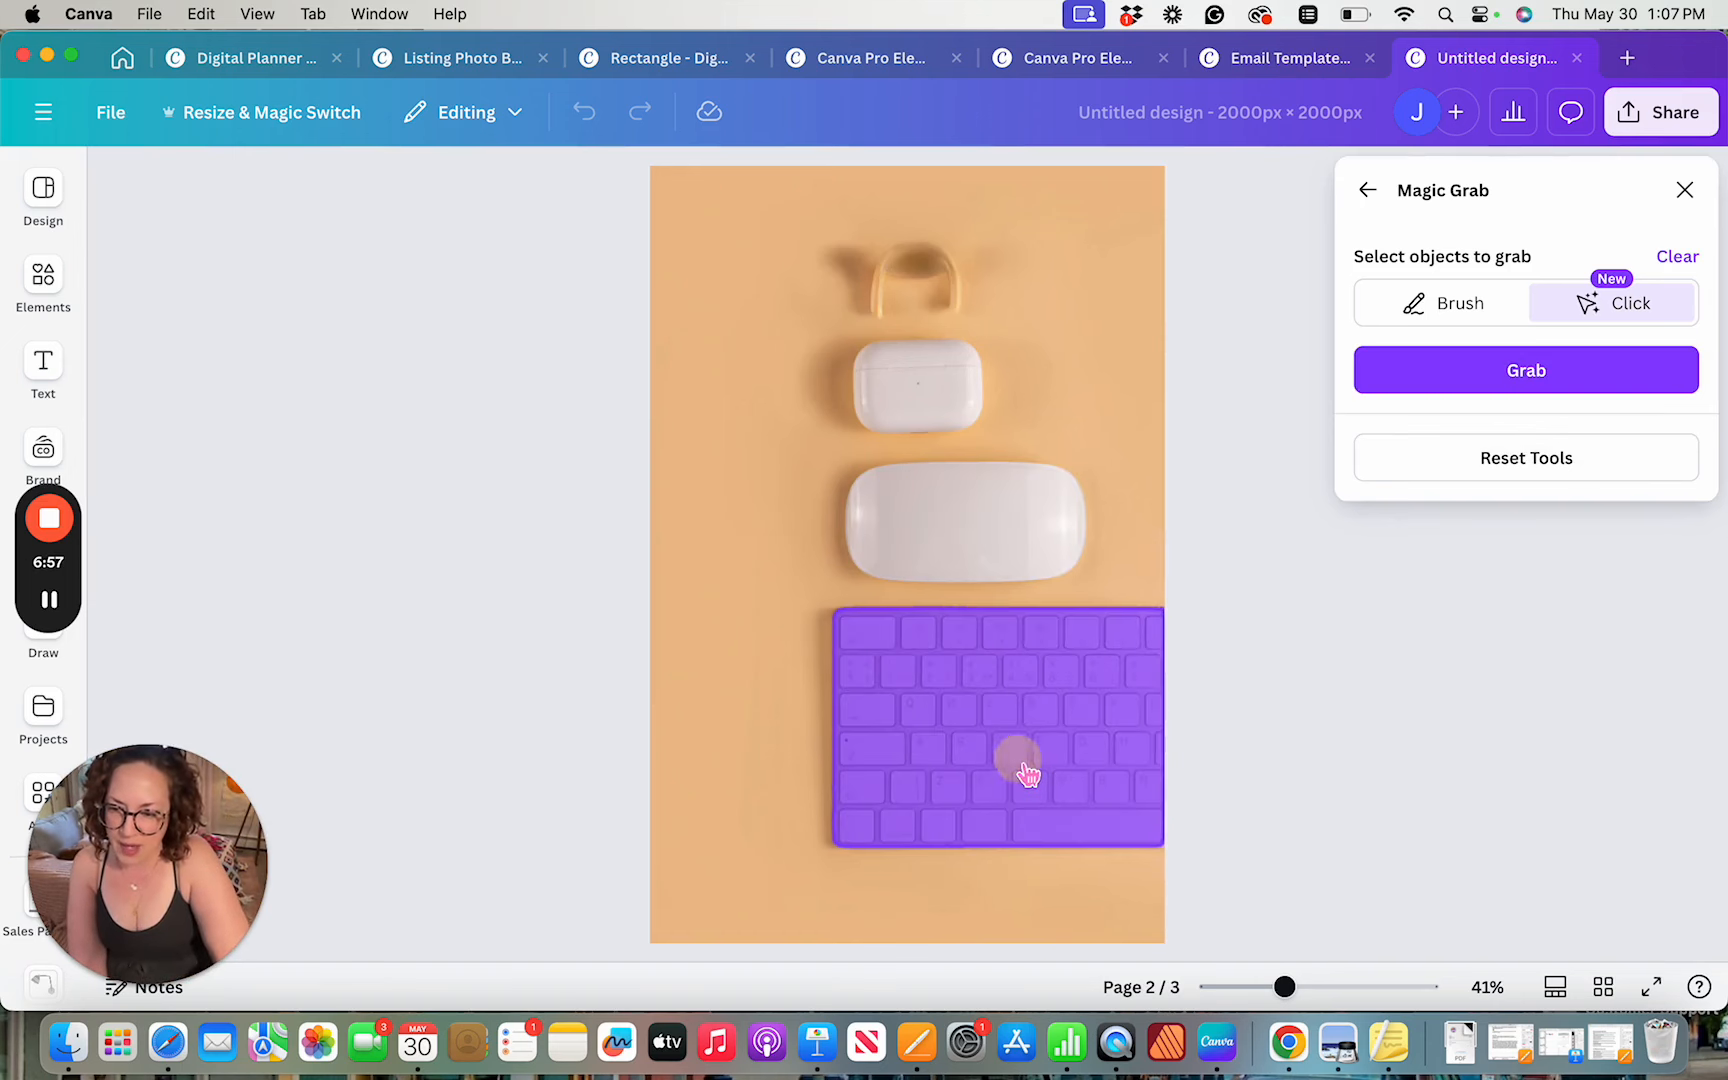
{"action": "left_click", "coordinate": [1535, 373]}
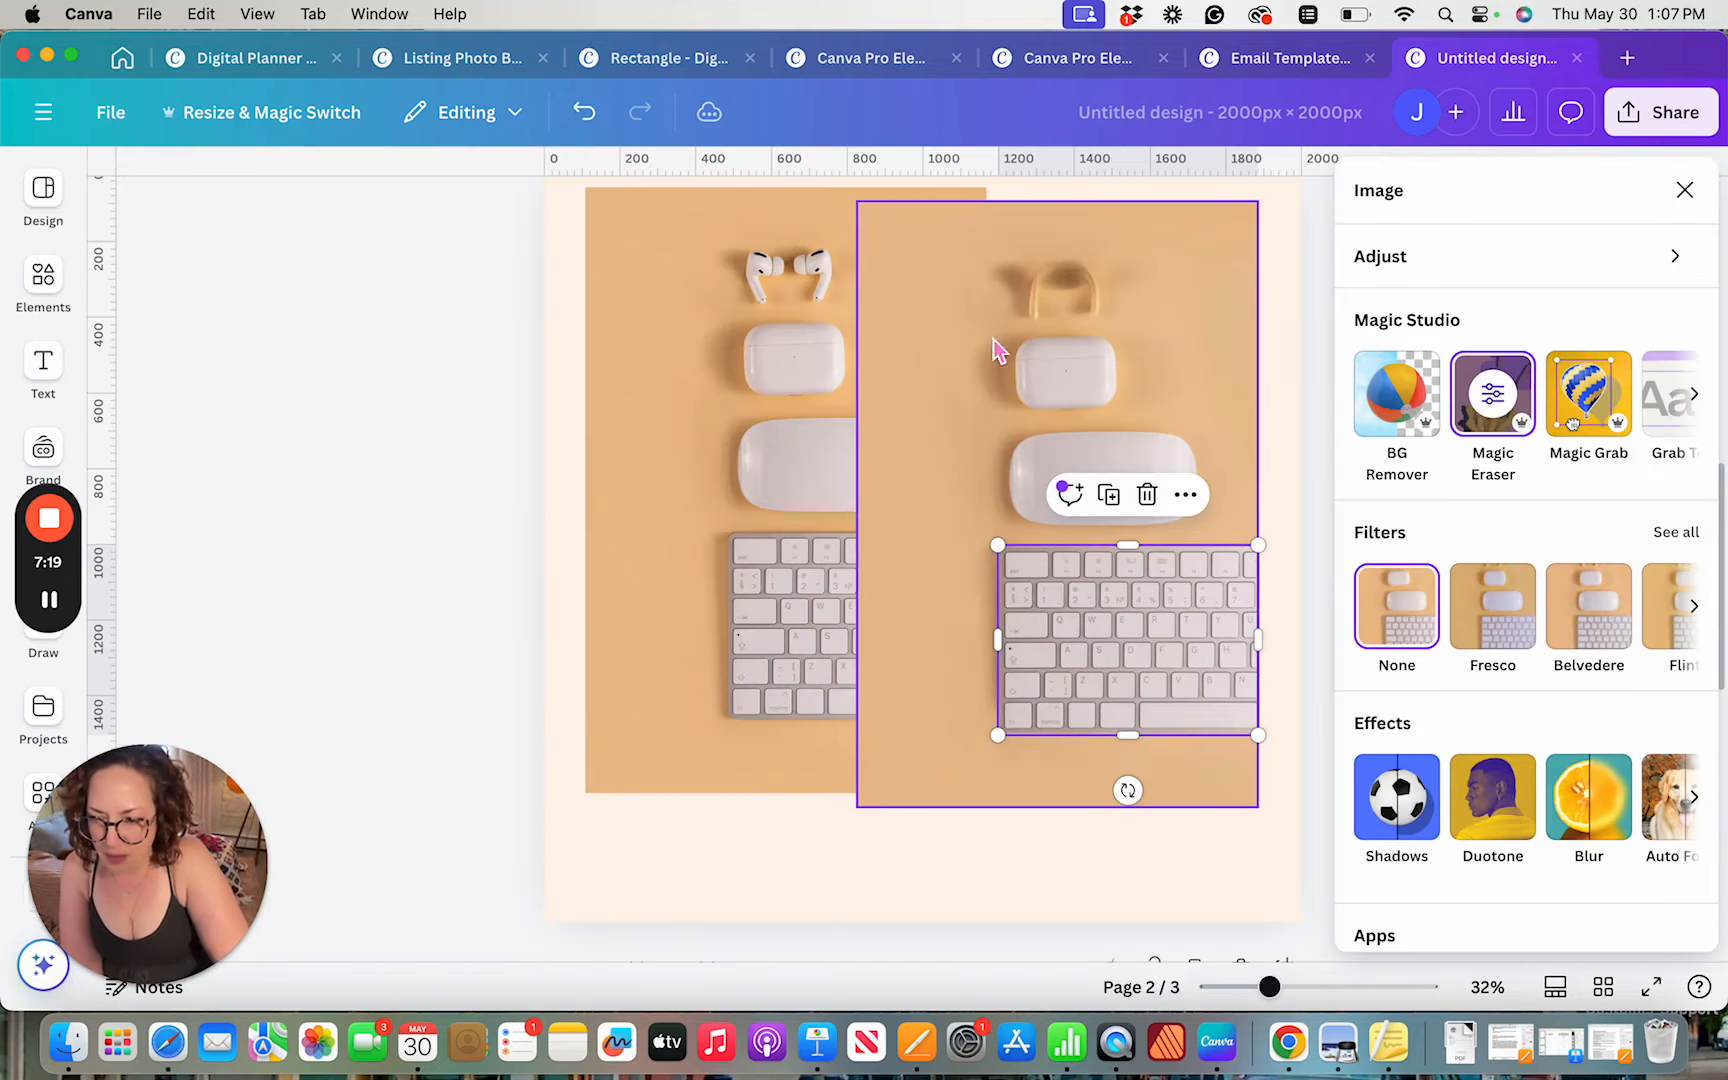
Delete the photo copy left behind the extracted keyboard and shift the keyboard slightly away from the remaining flat-lay photo
{"action": "left_click", "coordinate": [1103, 349]}
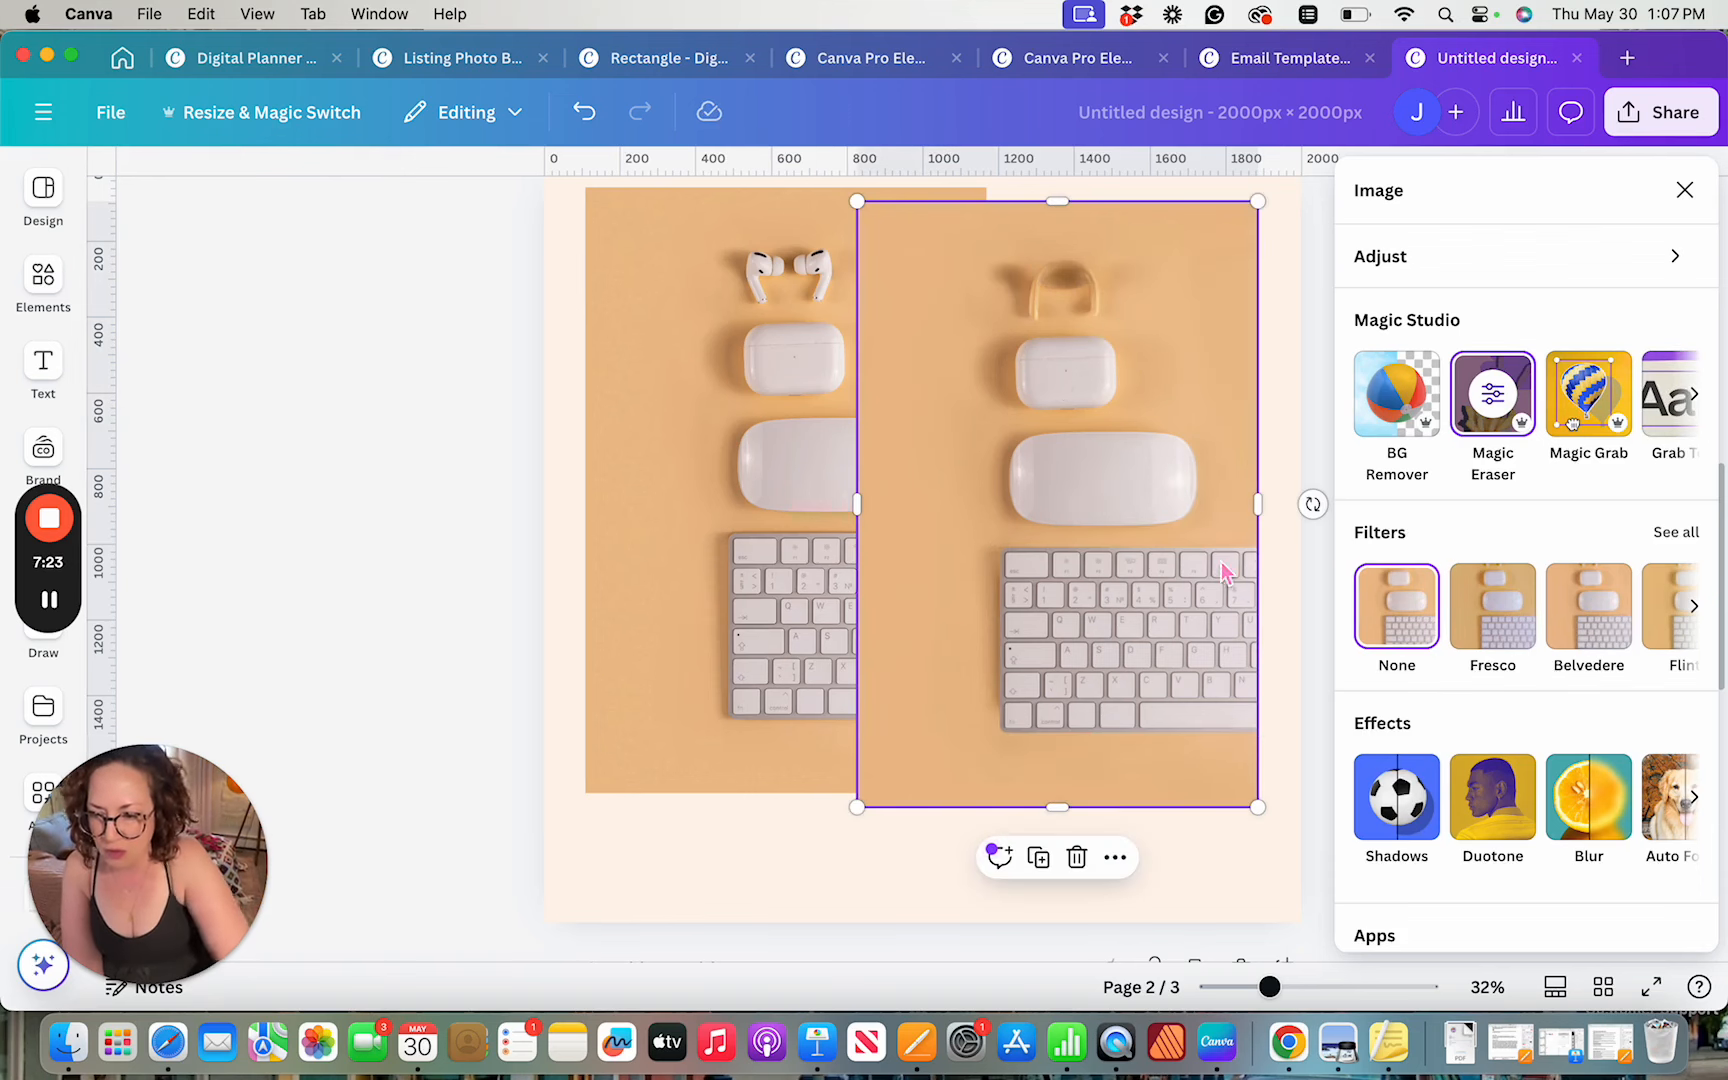
{"action": "key", "text": "Delete"}
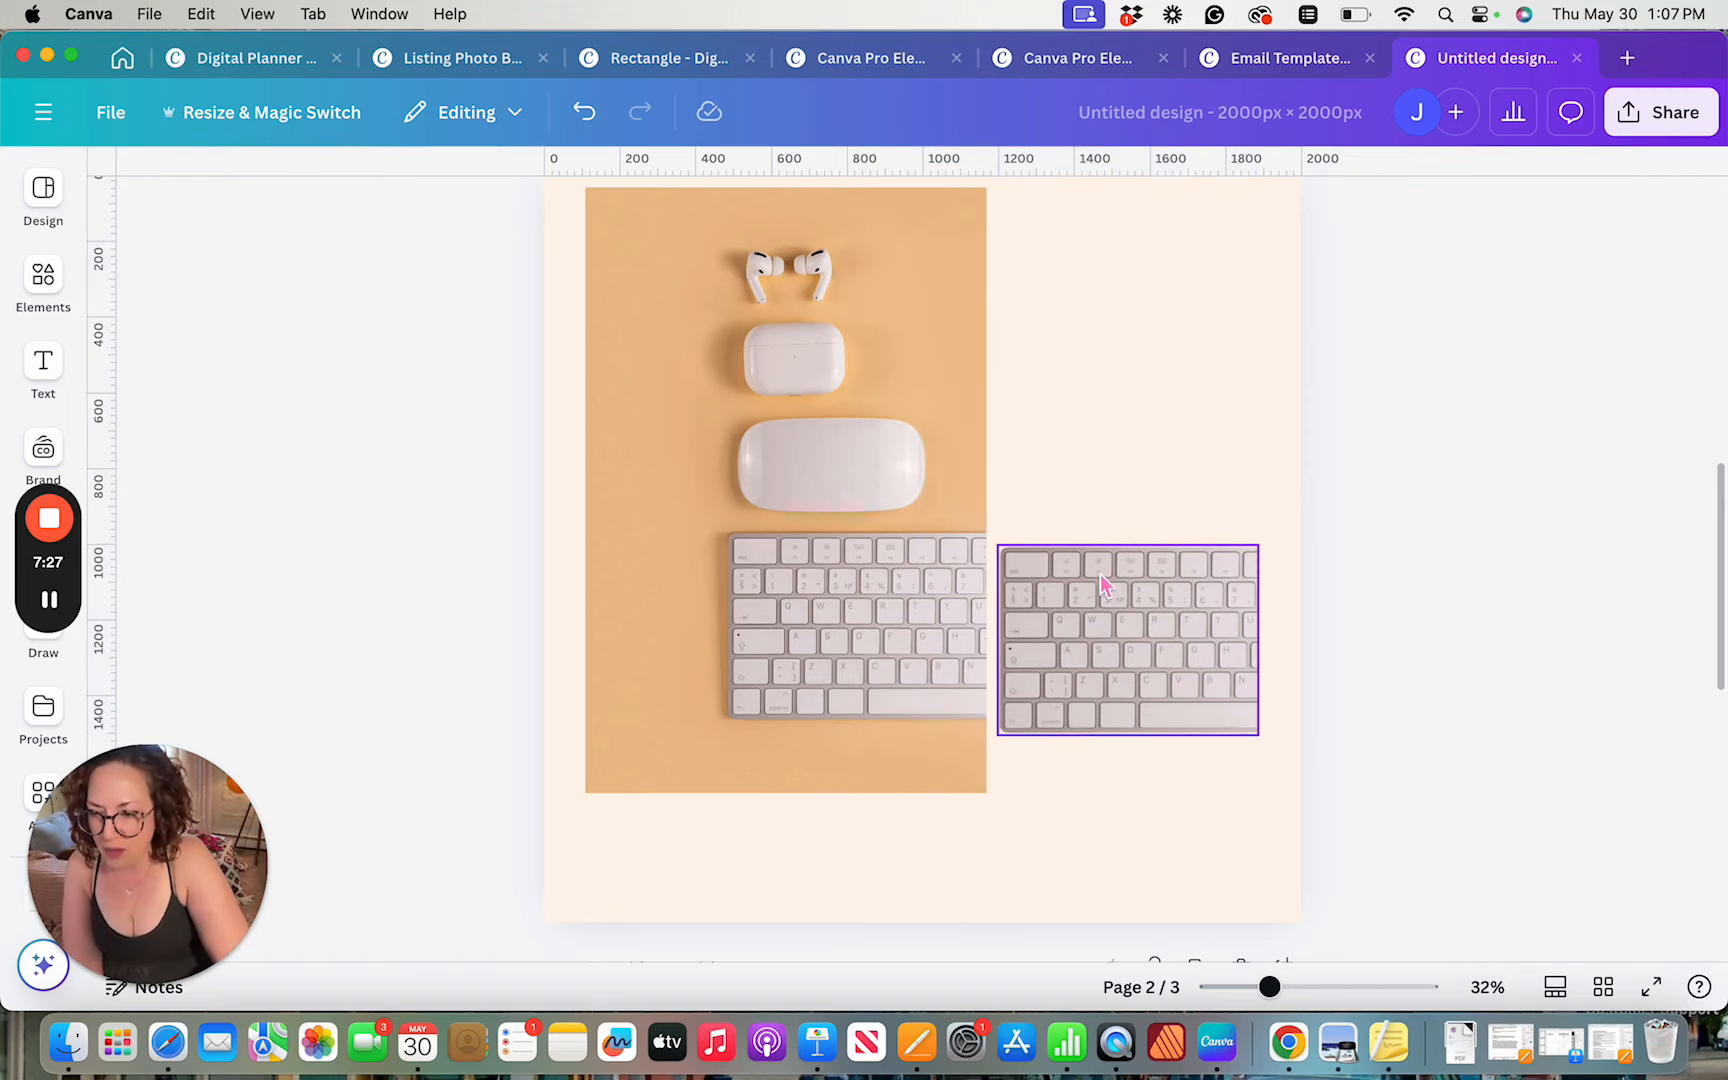
{"action": "scroll", "coordinate": [1107, 618], "scroll_direction": "up", "scroll_amount": 5}
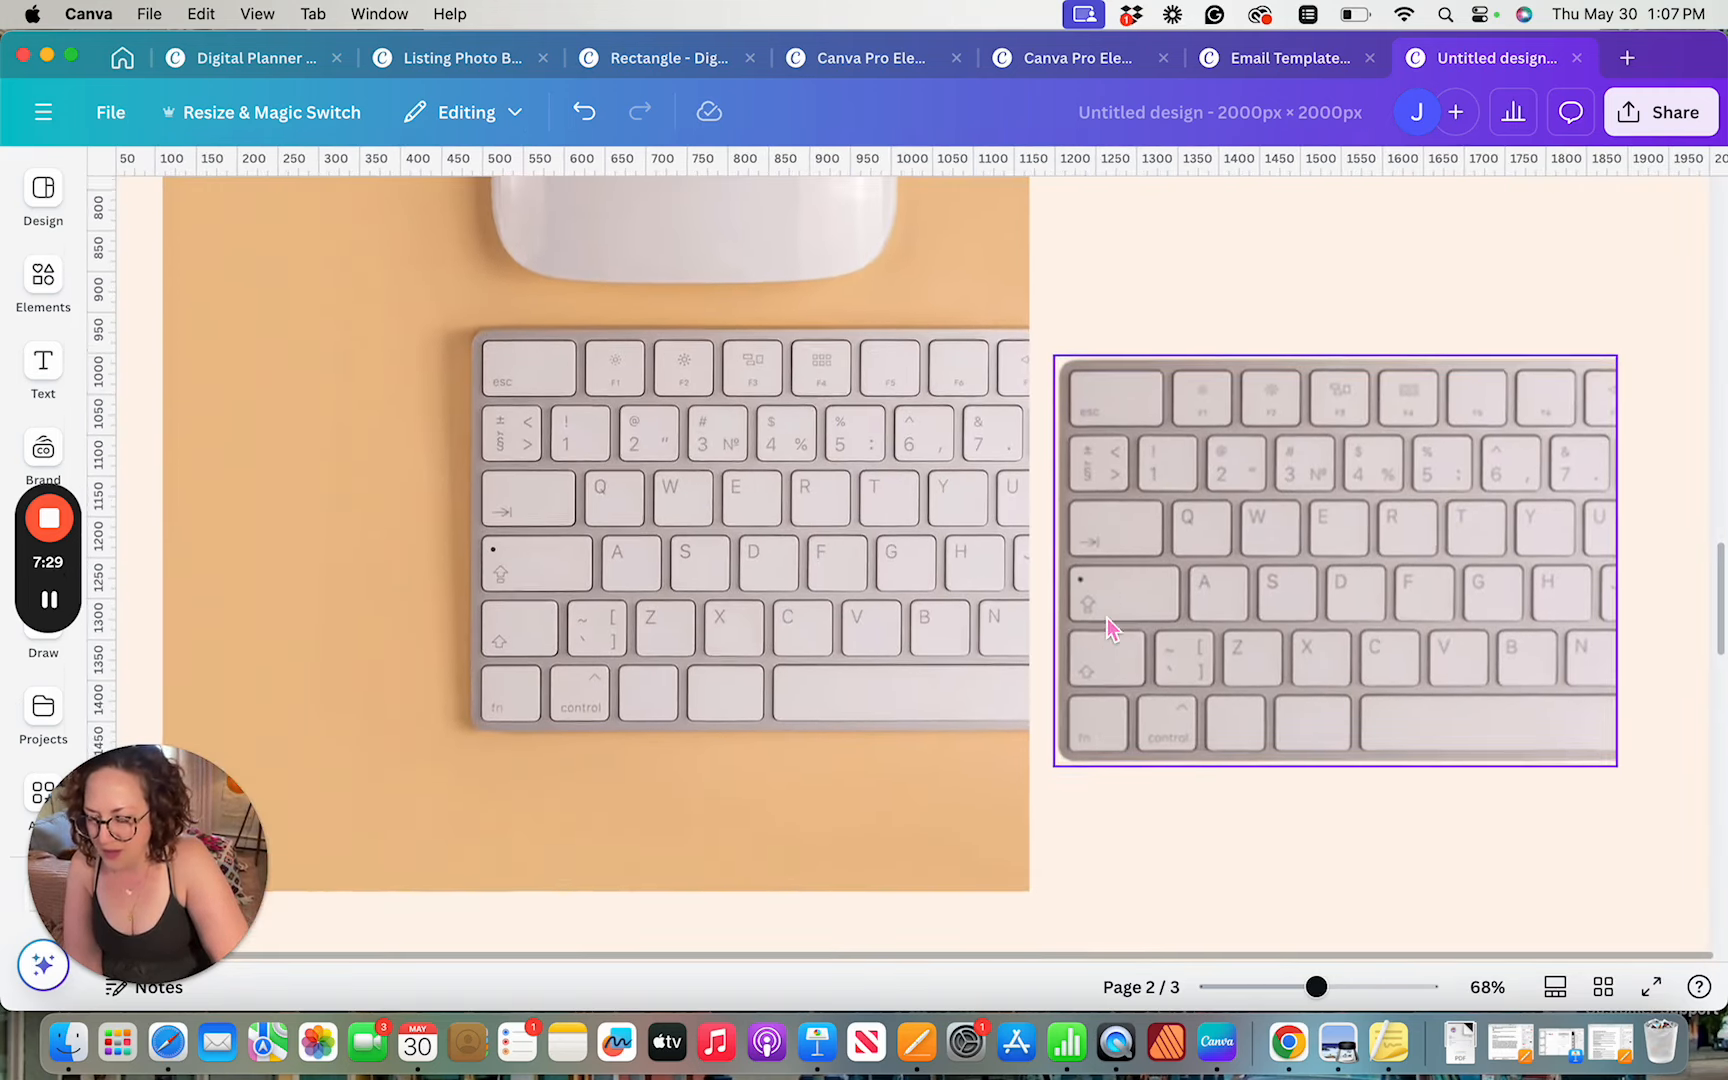
{"action": "scroll", "coordinate": [1107, 628], "scroll_direction": "down", "scroll_amount": 5}
{"action": "left_click", "coordinate": [1203, 563]}
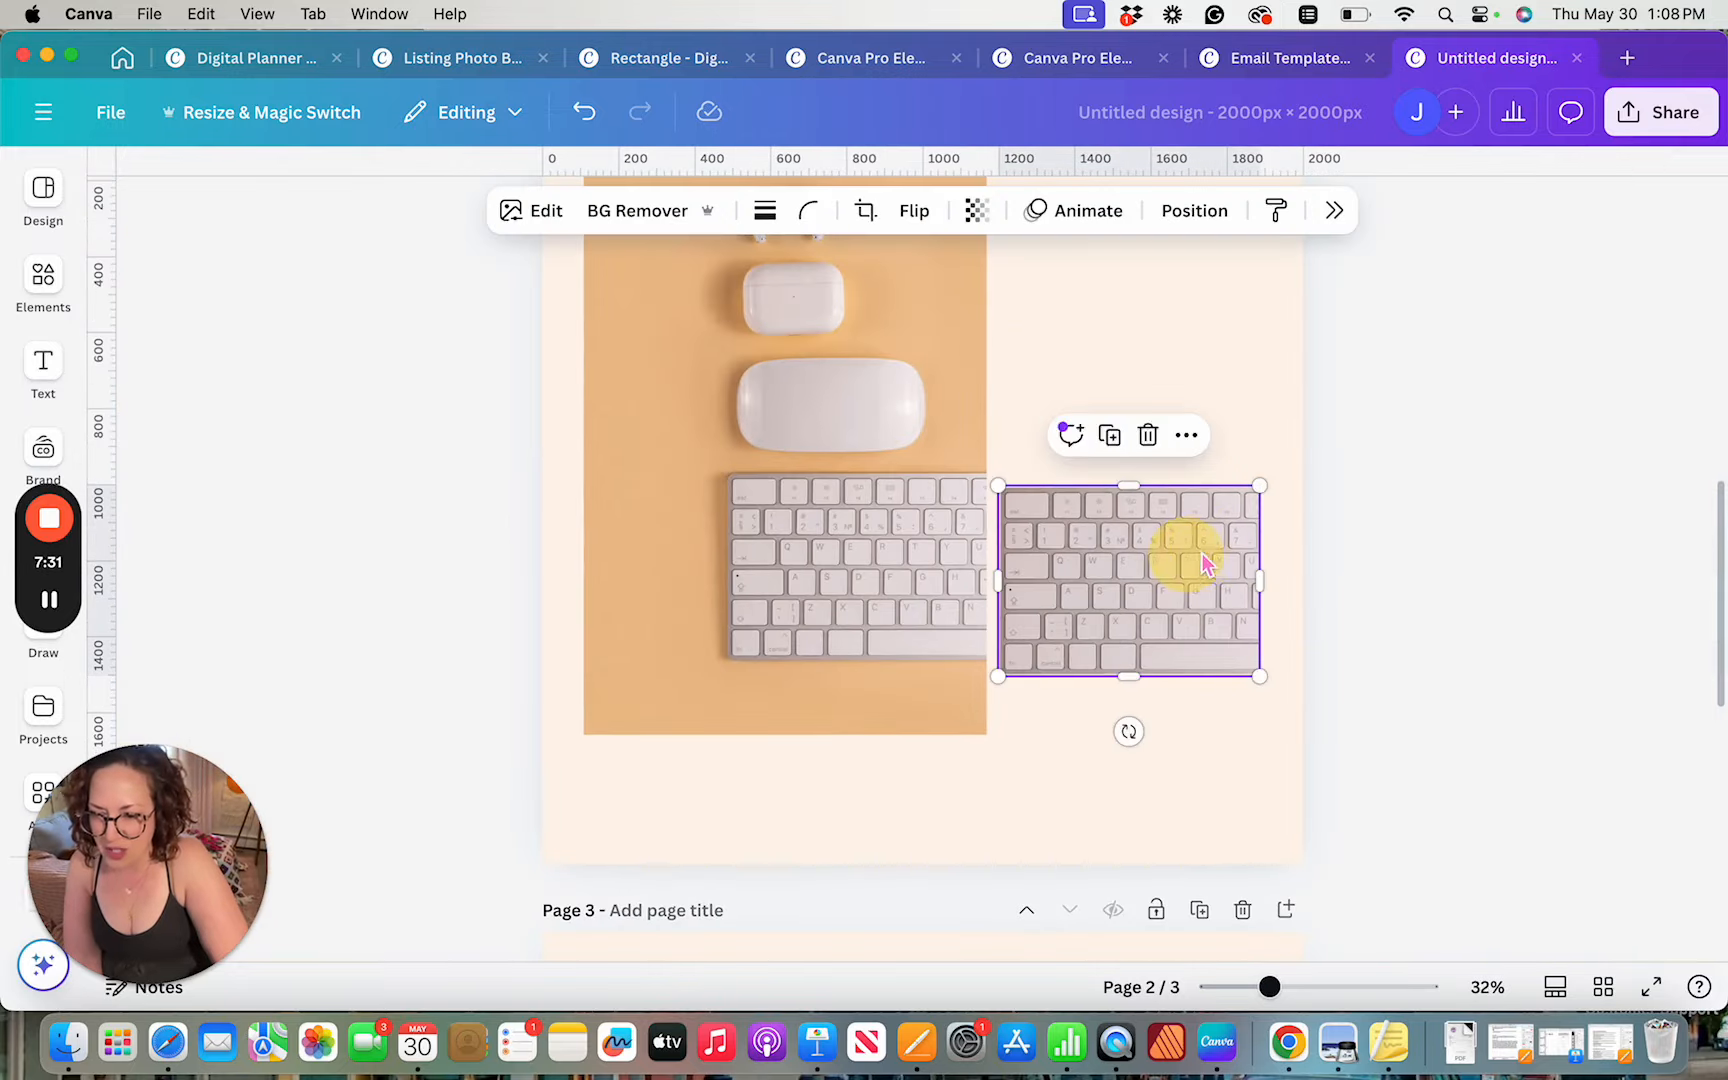
{"action": "mouse_move", "coordinate": [1203, 563]}
{"action": "left_mouse_down"}
{"action": "mouse_move", "coordinate": [1219, 544]}
{"action": "mouse_move", "coordinate": [1184, 517]}
{"action": "mouse_move", "coordinate": [1209, 544]}
{"action": "left_mouse_up"}
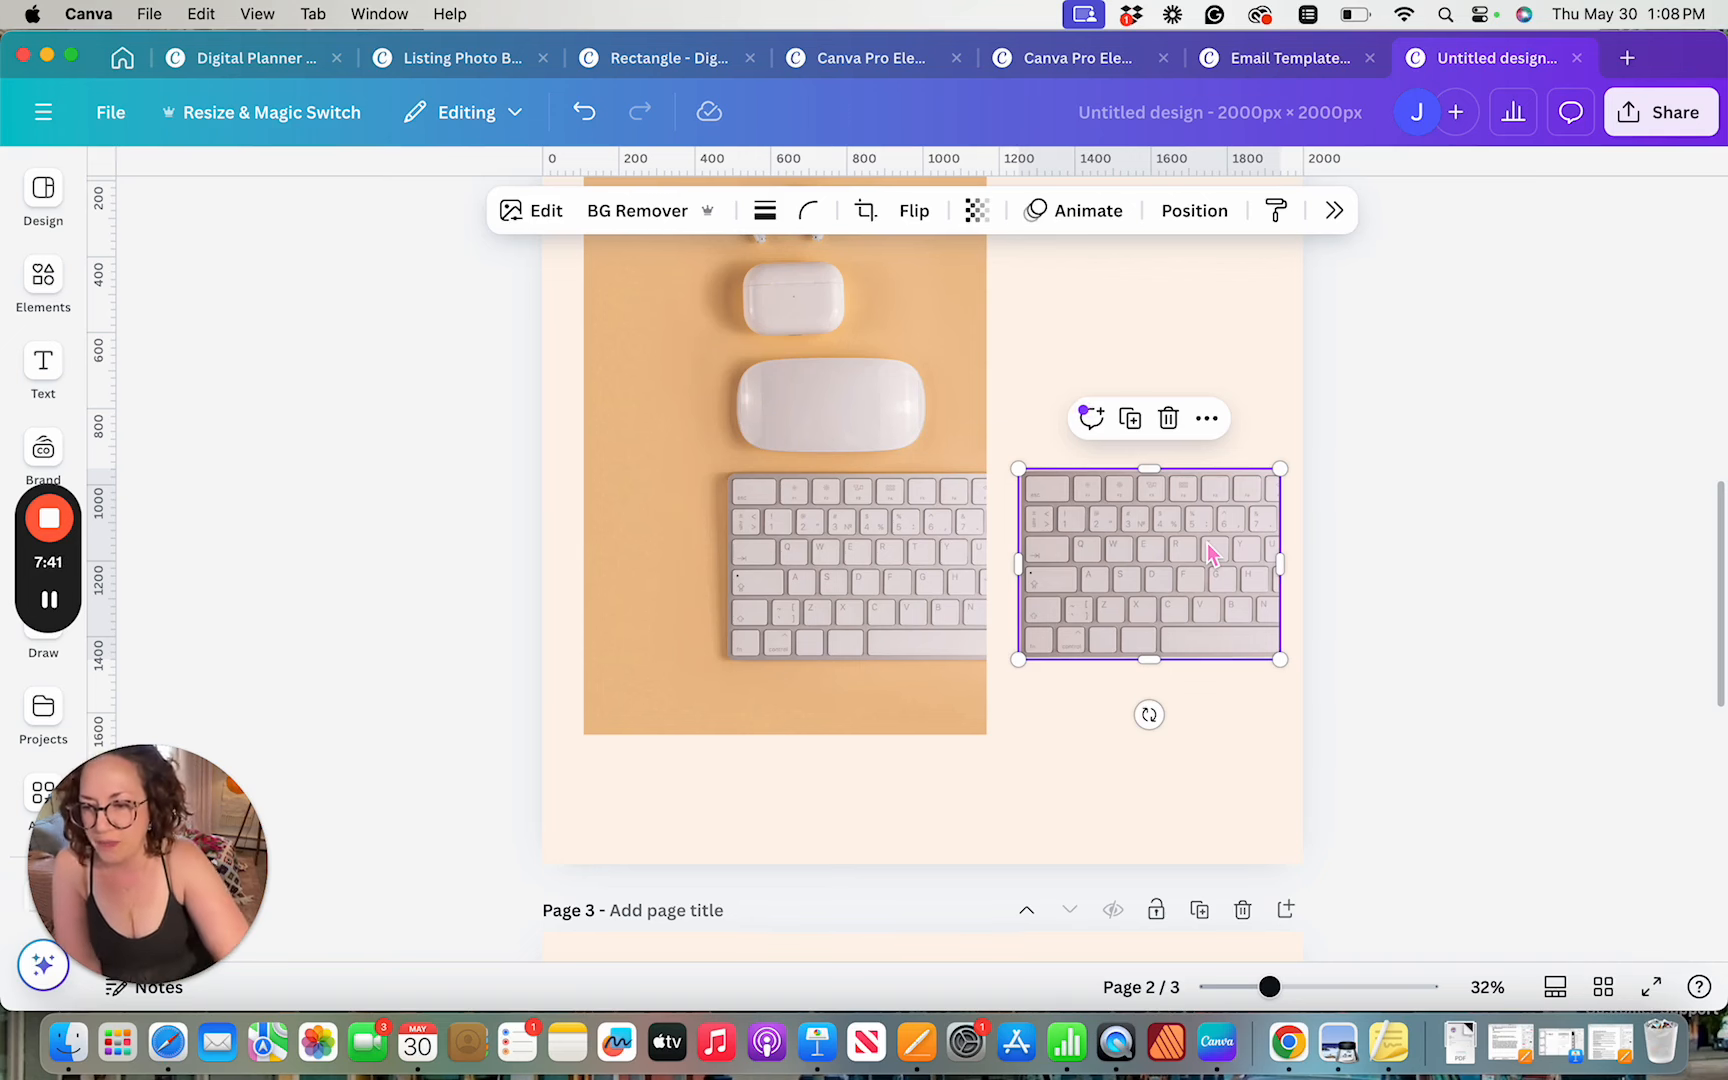
Open the Shadows effect options for the extracted keyboard on page 2
{"action": "scroll", "coordinate": [1209, 550], "scroll_direction": "up", "scroll_amount": 5}
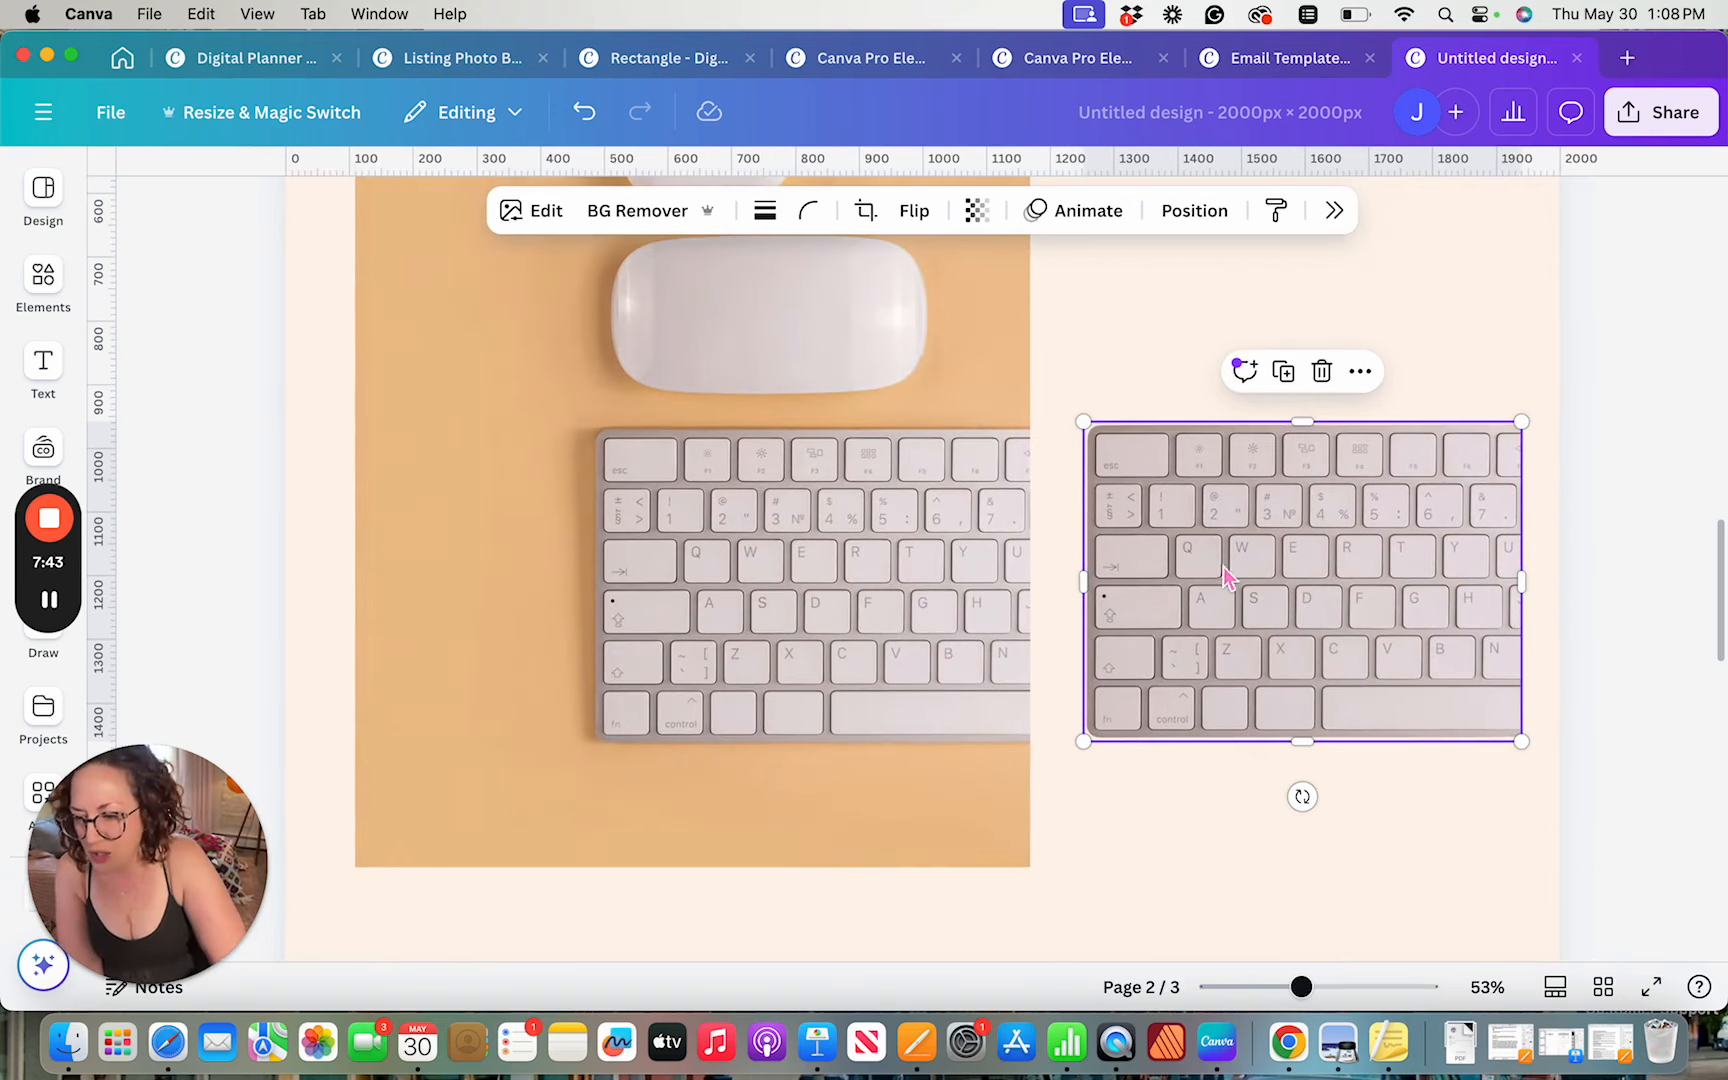
{"action": "left_click", "coordinate": [1229, 562]}
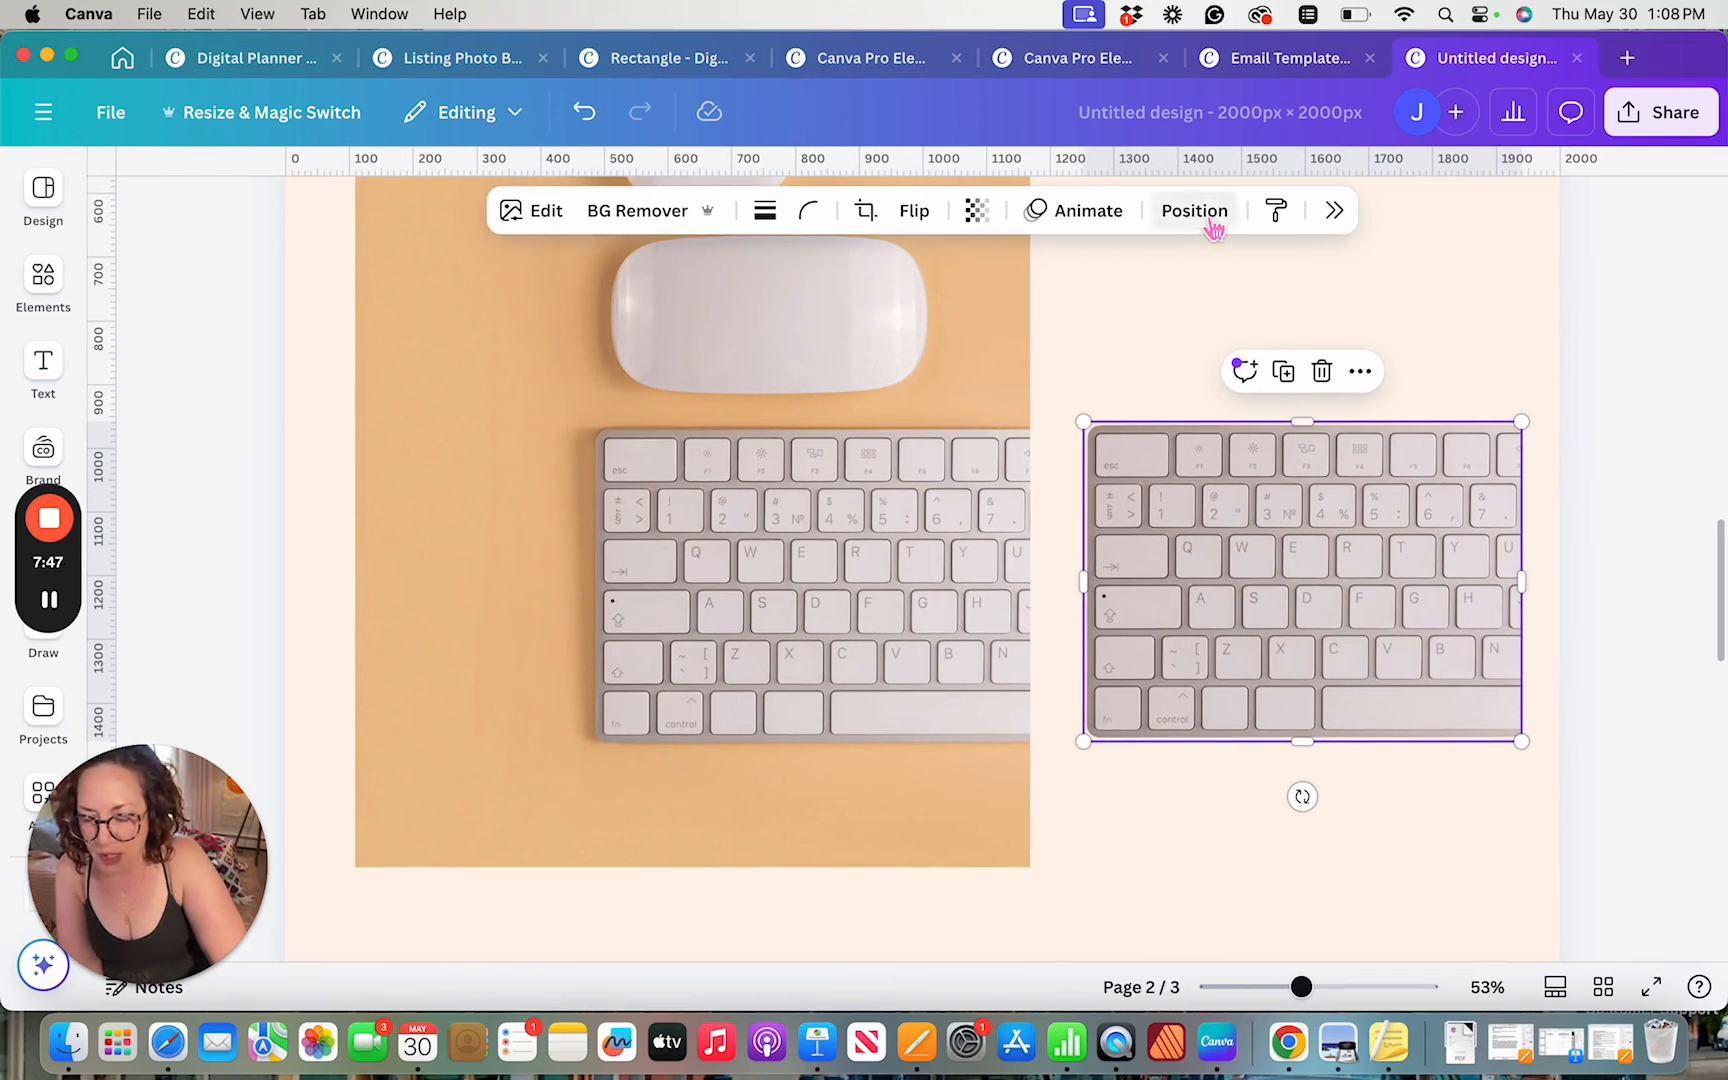
{"action": "left_click", "coordinate": [546, 211]}
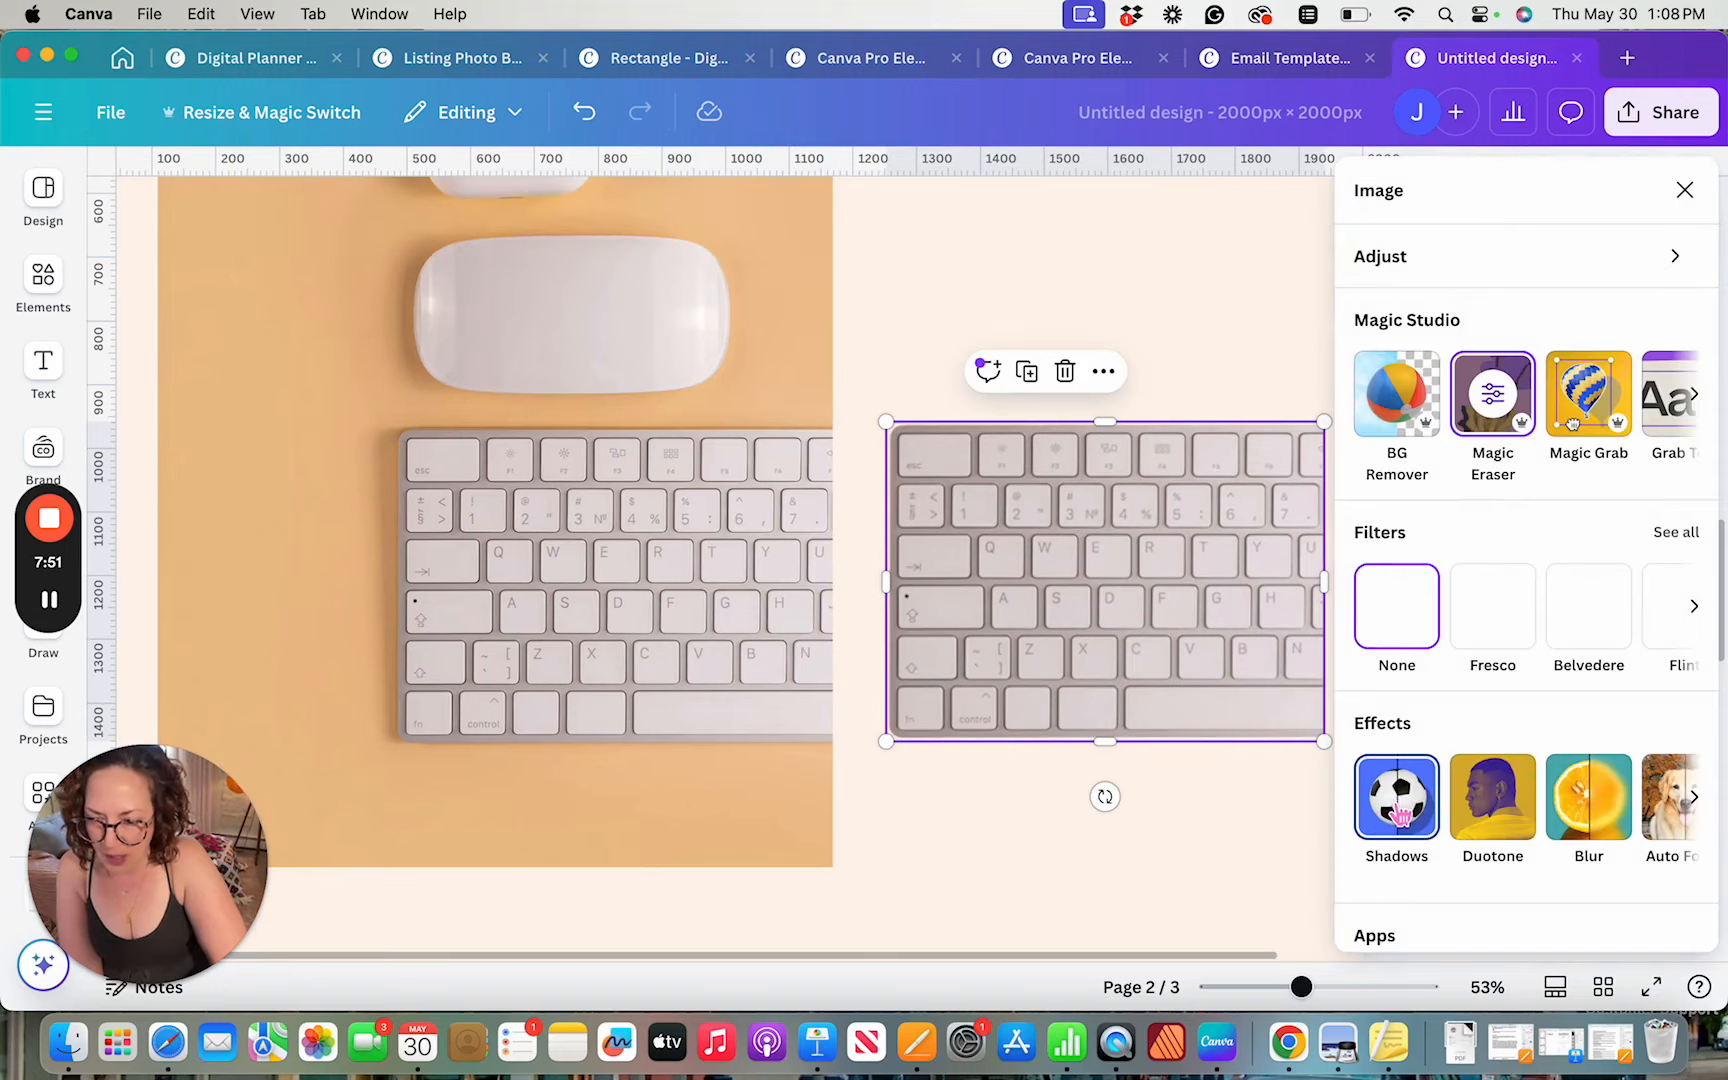
{"action": "left_click", "coordinate": [1400, 815]}
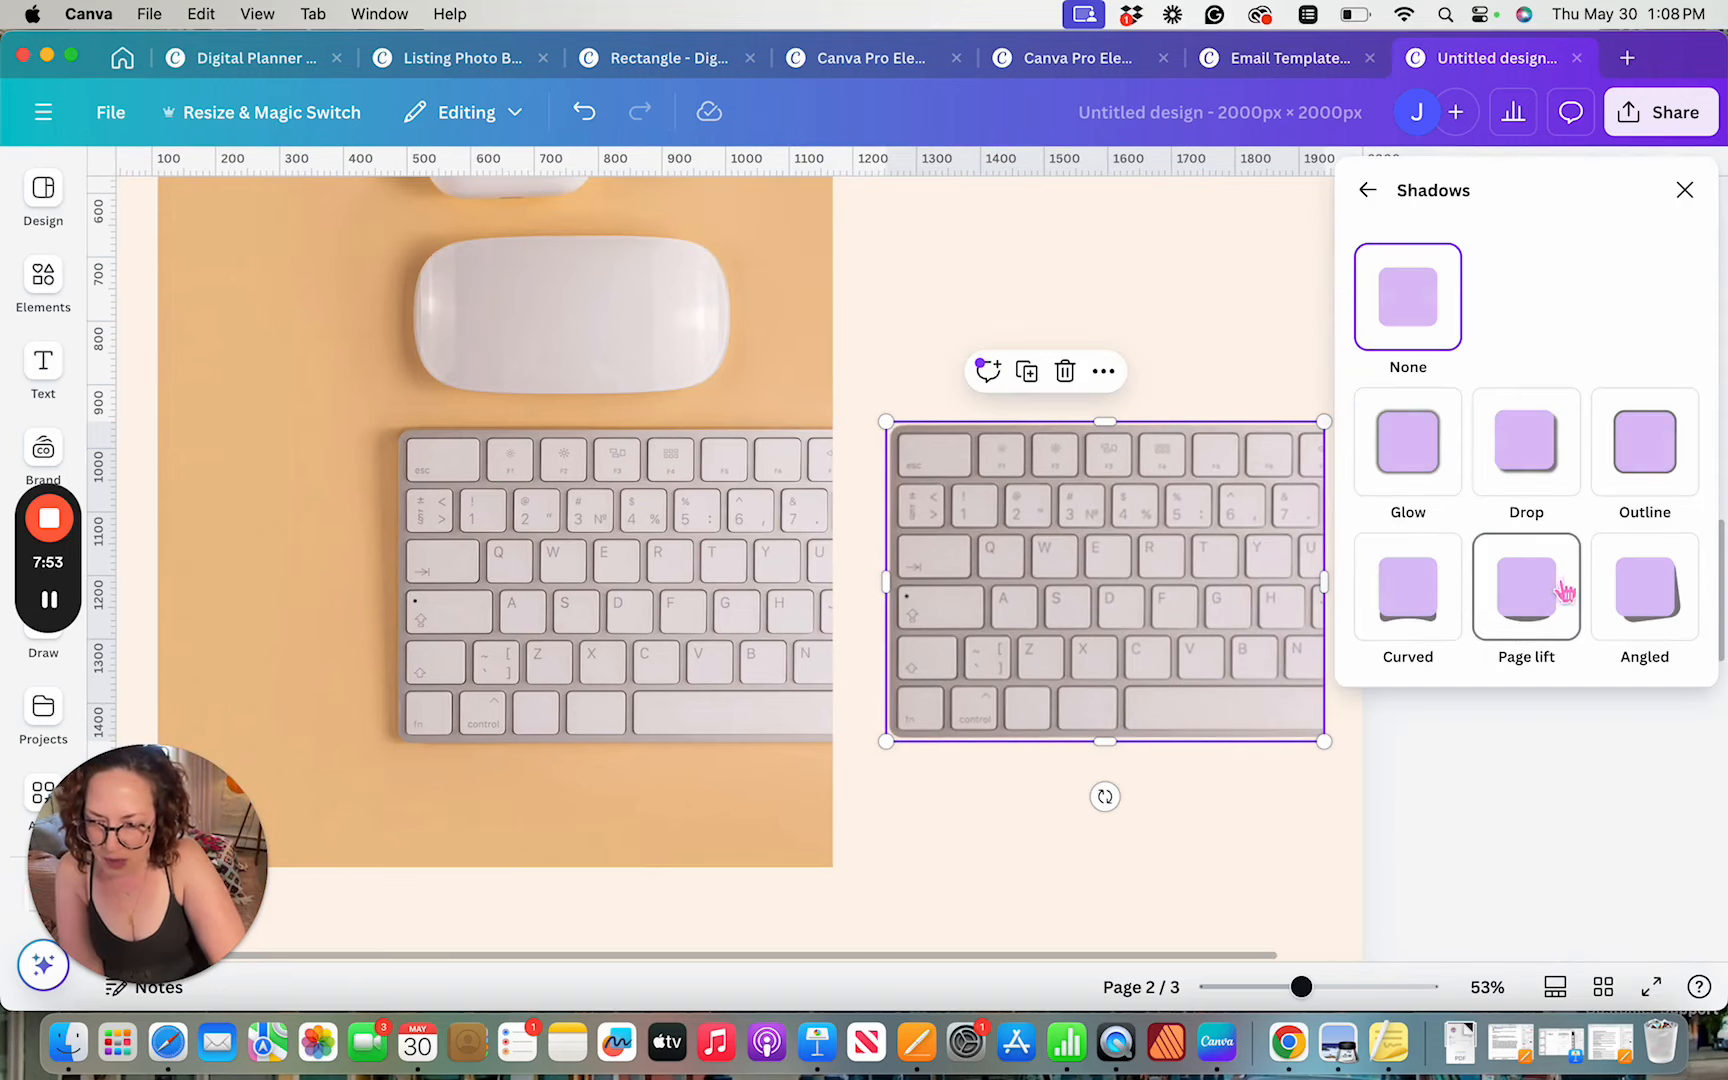
Try the Curved, Page lift and Angled shadow styles on the extracted keyboard
{"action": "left_click", "coordinate": [1404, 612]}
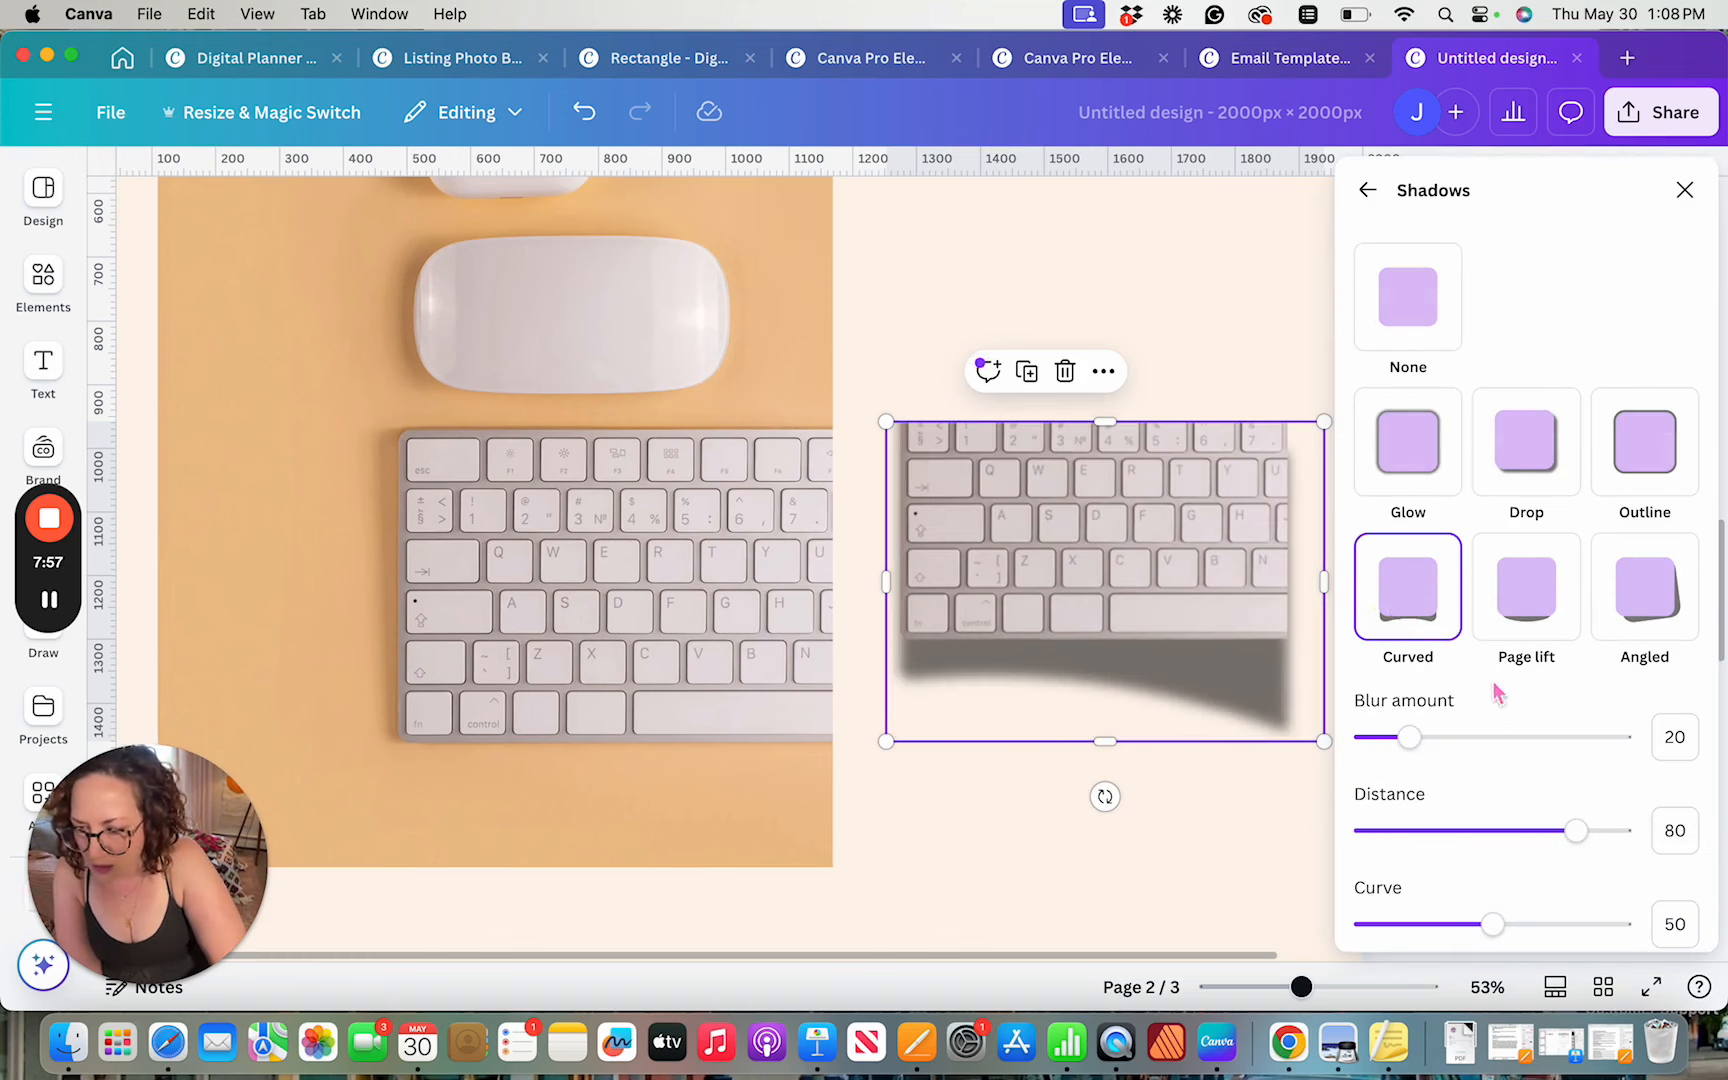
{"action": "left_click", "coordinate": [1520, 600]}
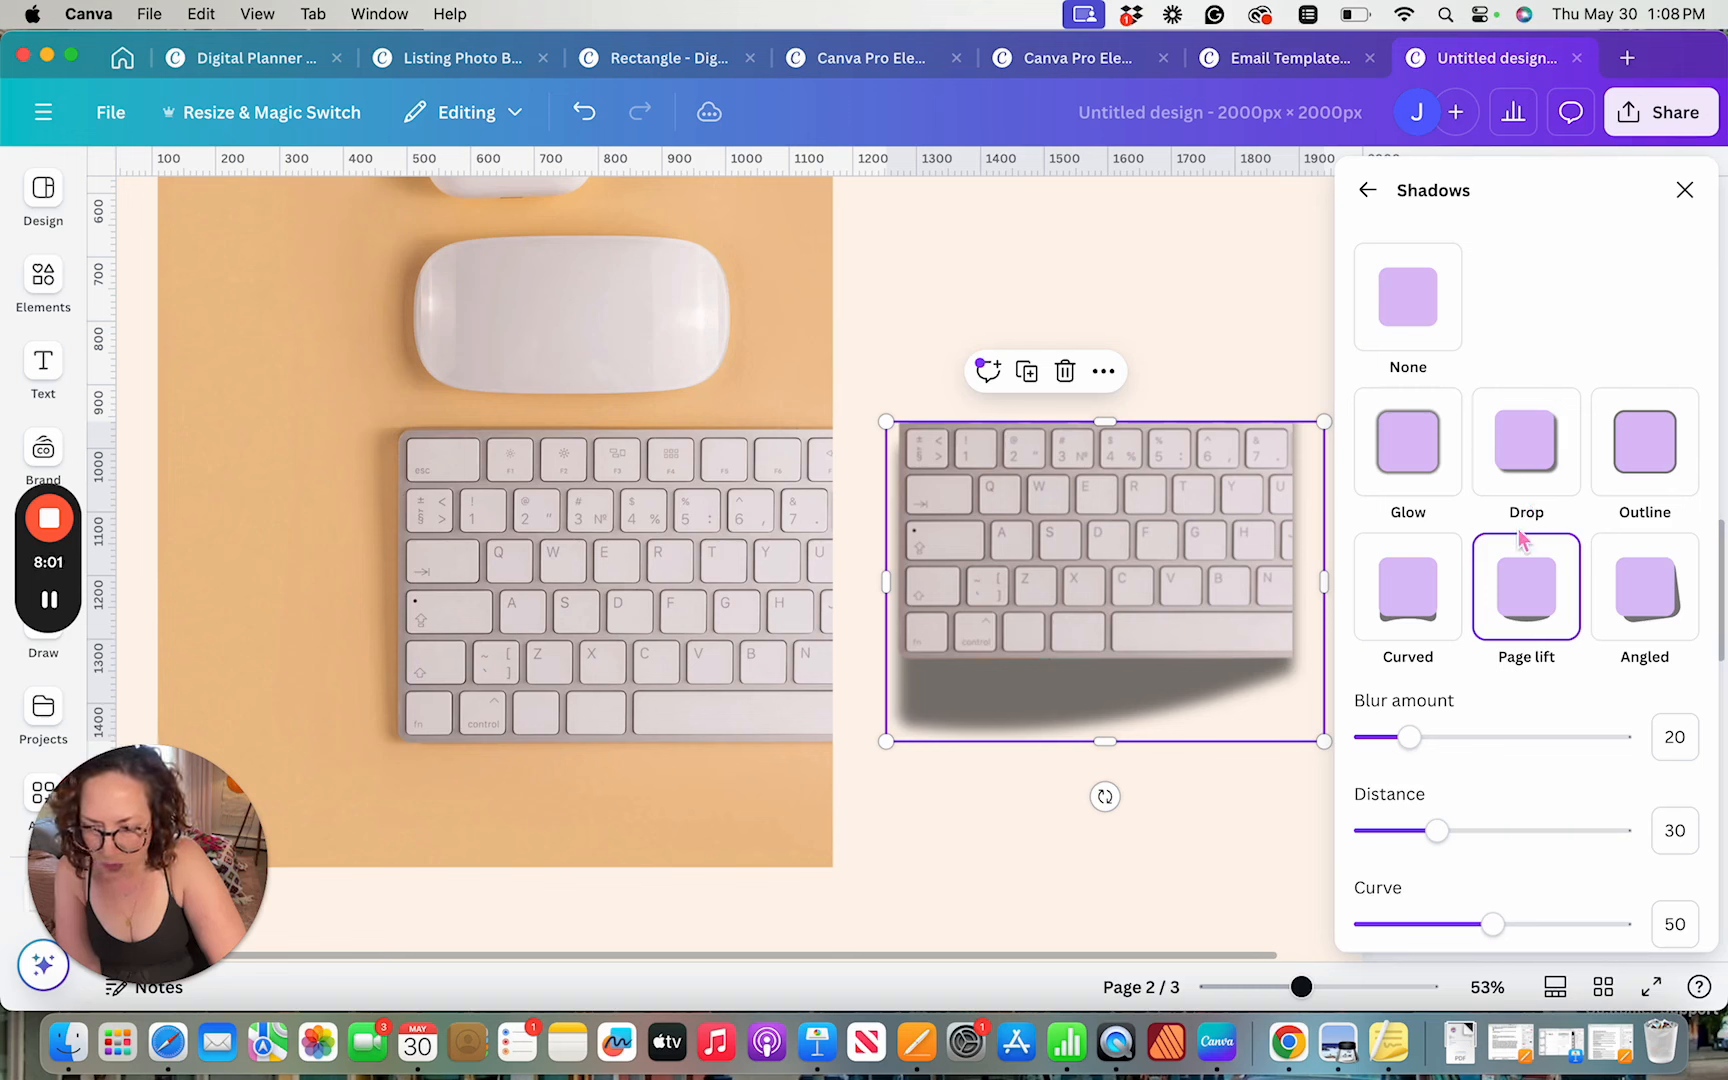
{"action": "left_click", "coordinate": [1653, 628]}
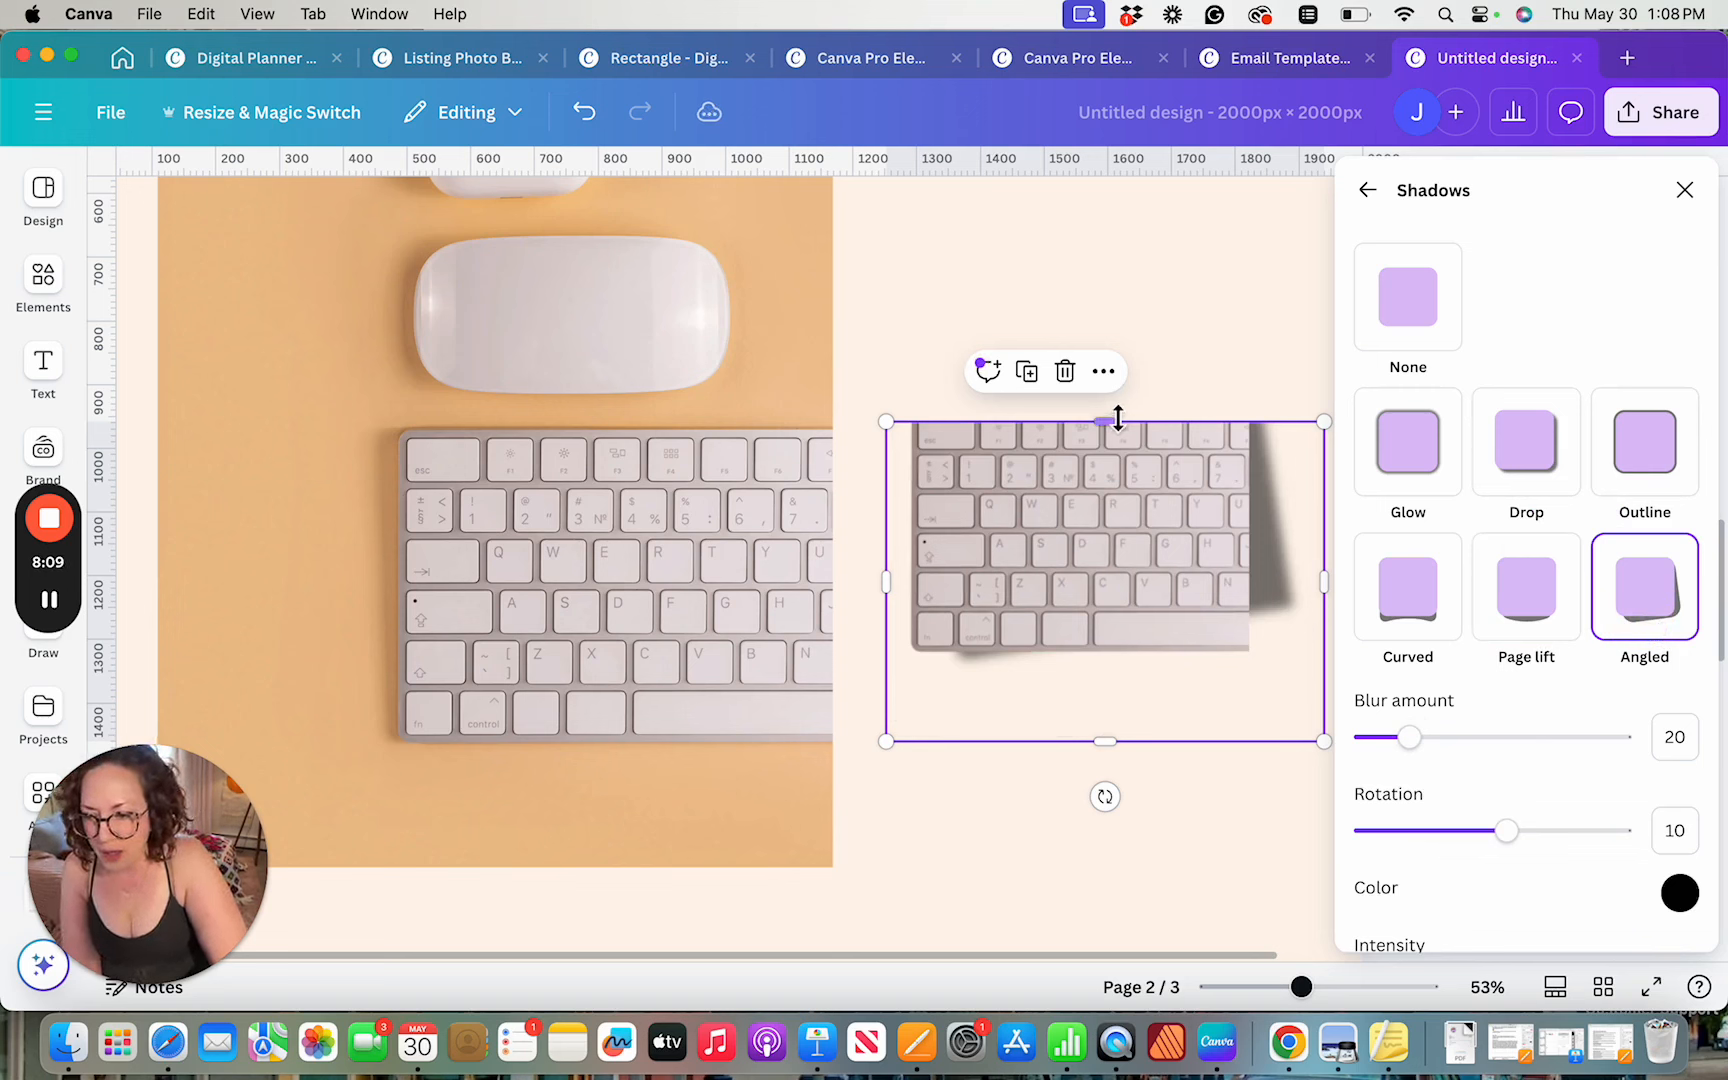
Extend the keyboard image's frame upward and toward the flat-lay photo to make room for the shadow
{"action": "left_click_drag", "start_coordinate": [1117, 420], "coordinate": [1118, 300]}
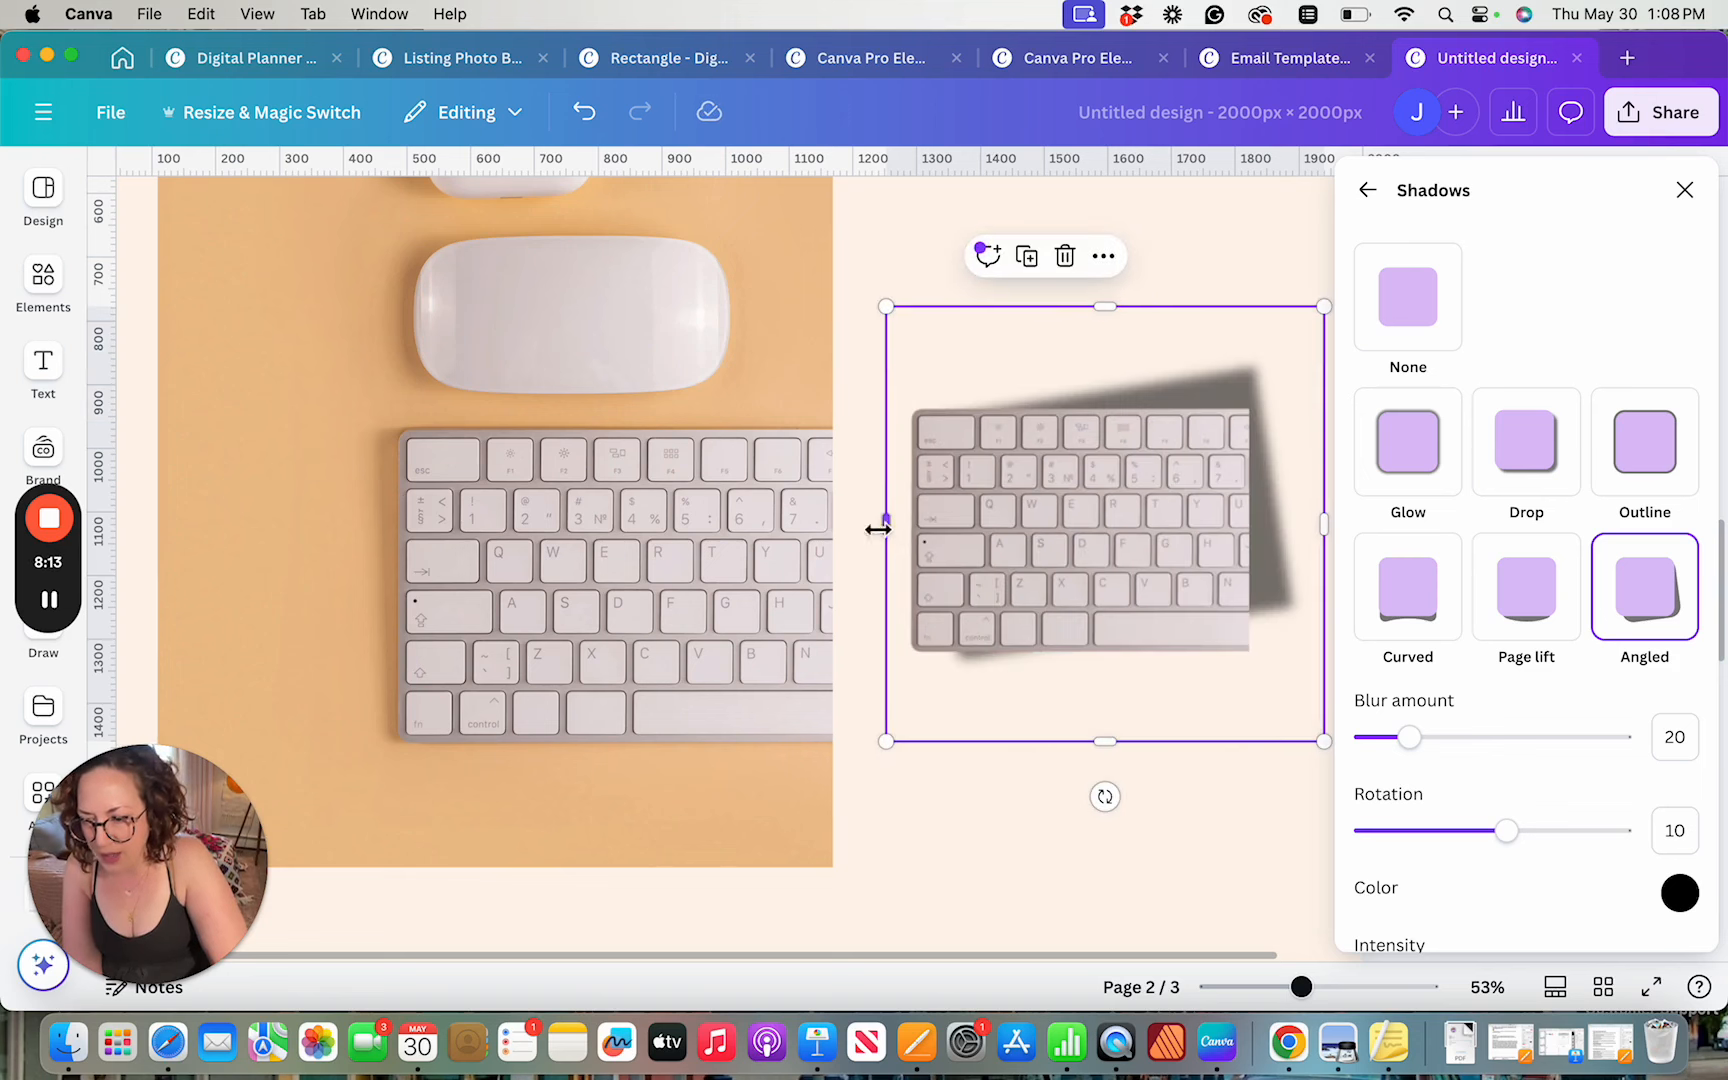
{"action": "left_click_drag", "start_coordinate": [878, 529], "coordinate": [814, 531]}
Reduce the rotation of the keyboard's Angled shadow to 3 and then to -2
{"action": "scroll", "coordinate": [1530, 690], "scroll_direction": "down", "scroll_amount": 1}
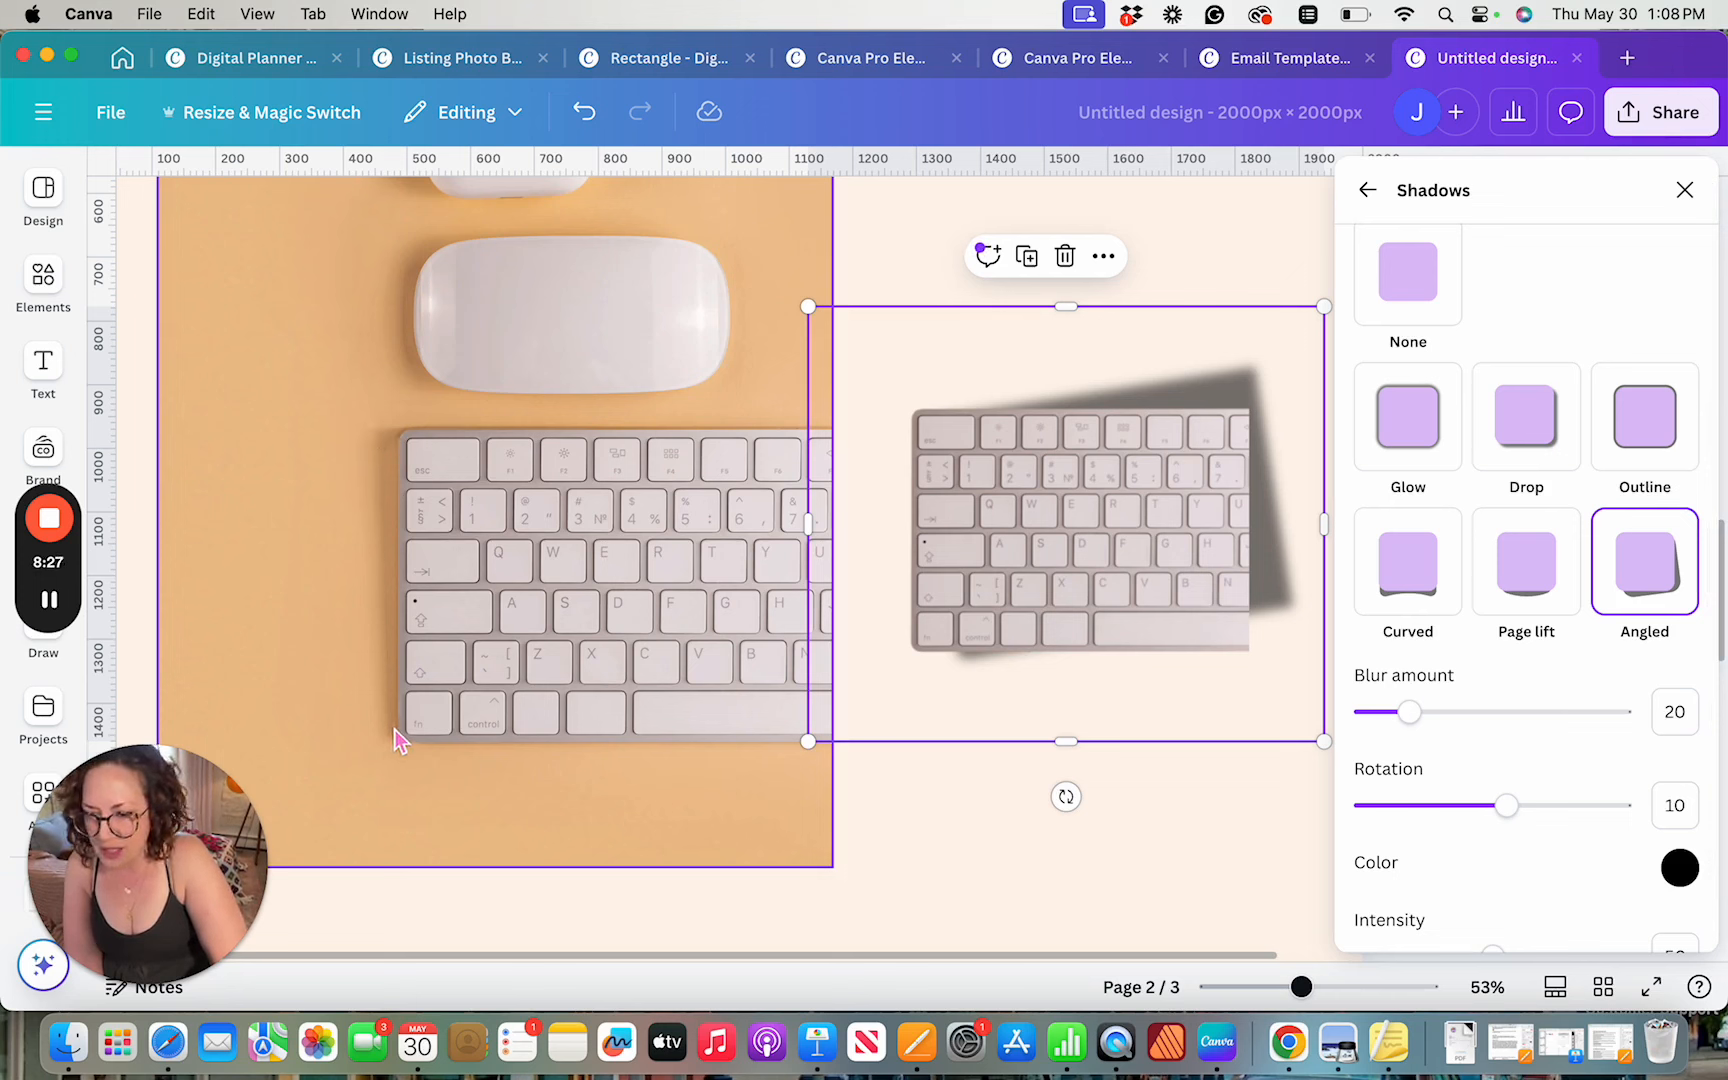
{"action": "left_click", "coordinate": [1505, 812]}
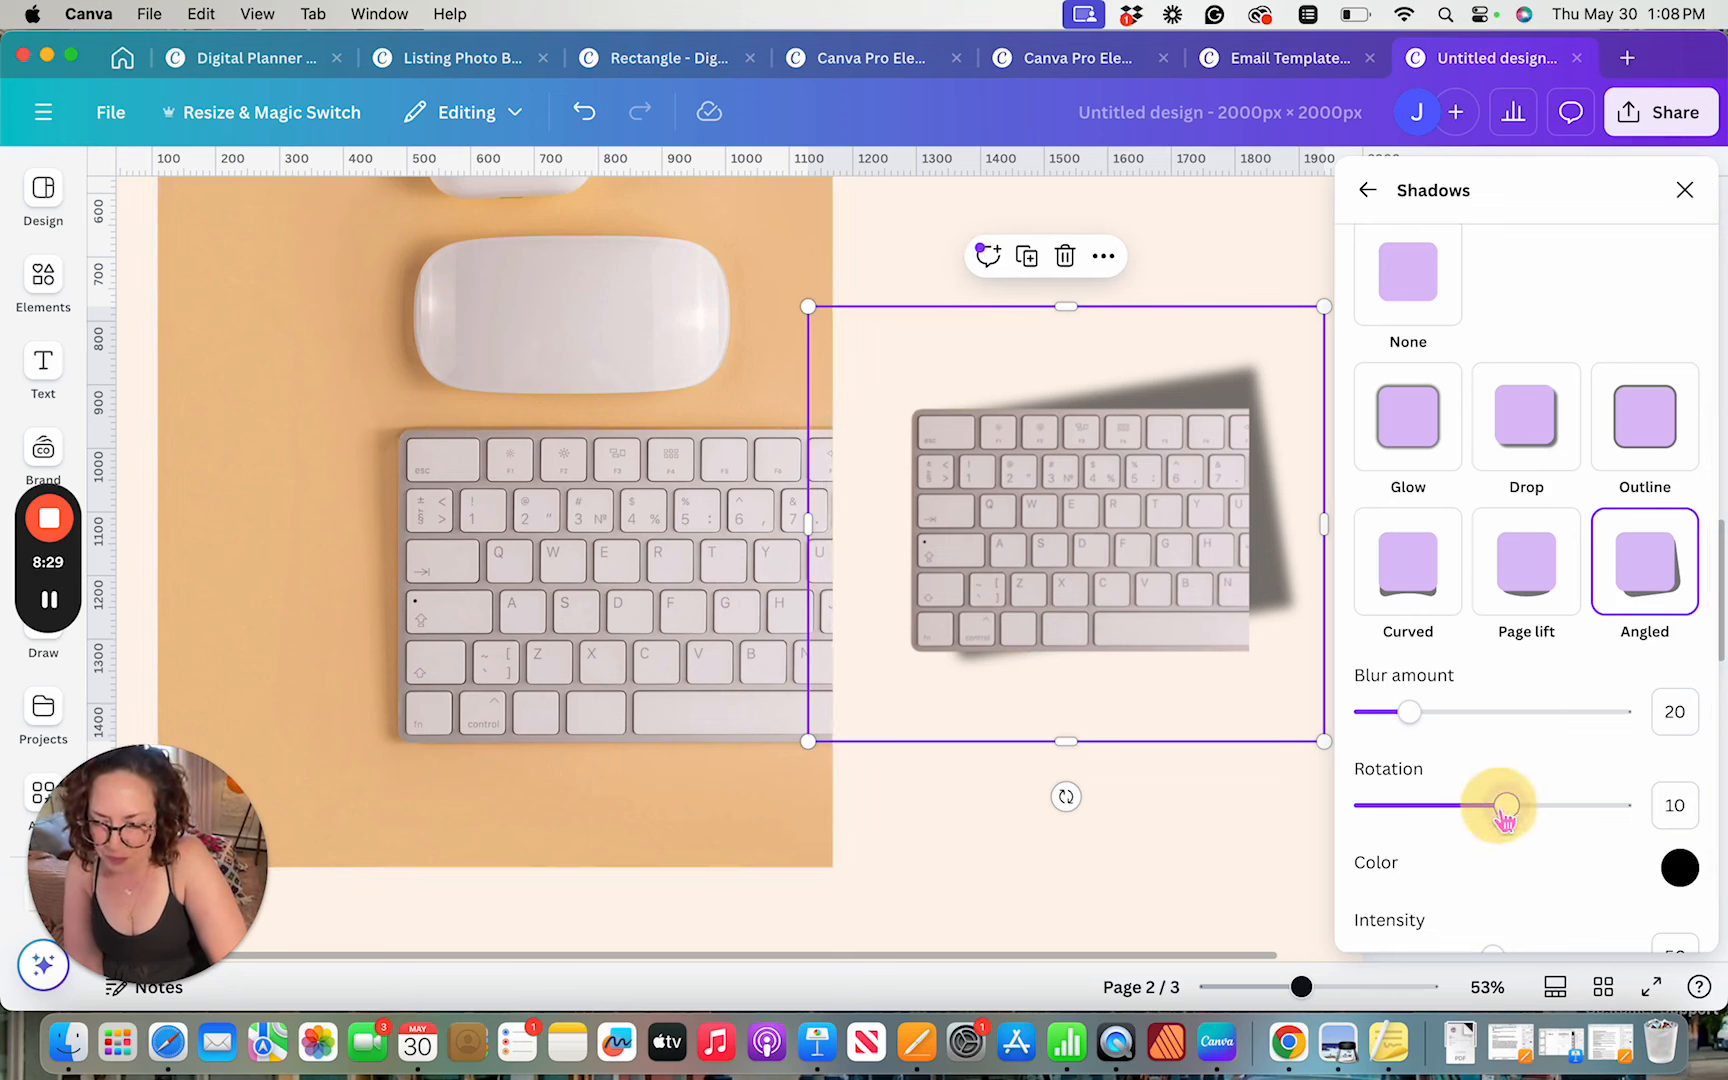
{"action": "mouse_move", "coordinate": [1505, 812]}
{"action": "left_mouse_down"}
{"action": "mouse_move", "coordinate": [1478, 812]}
{"action": "mouse_move", "coordinate": [1505, 820]}
{"action": "left_mouse_up"}
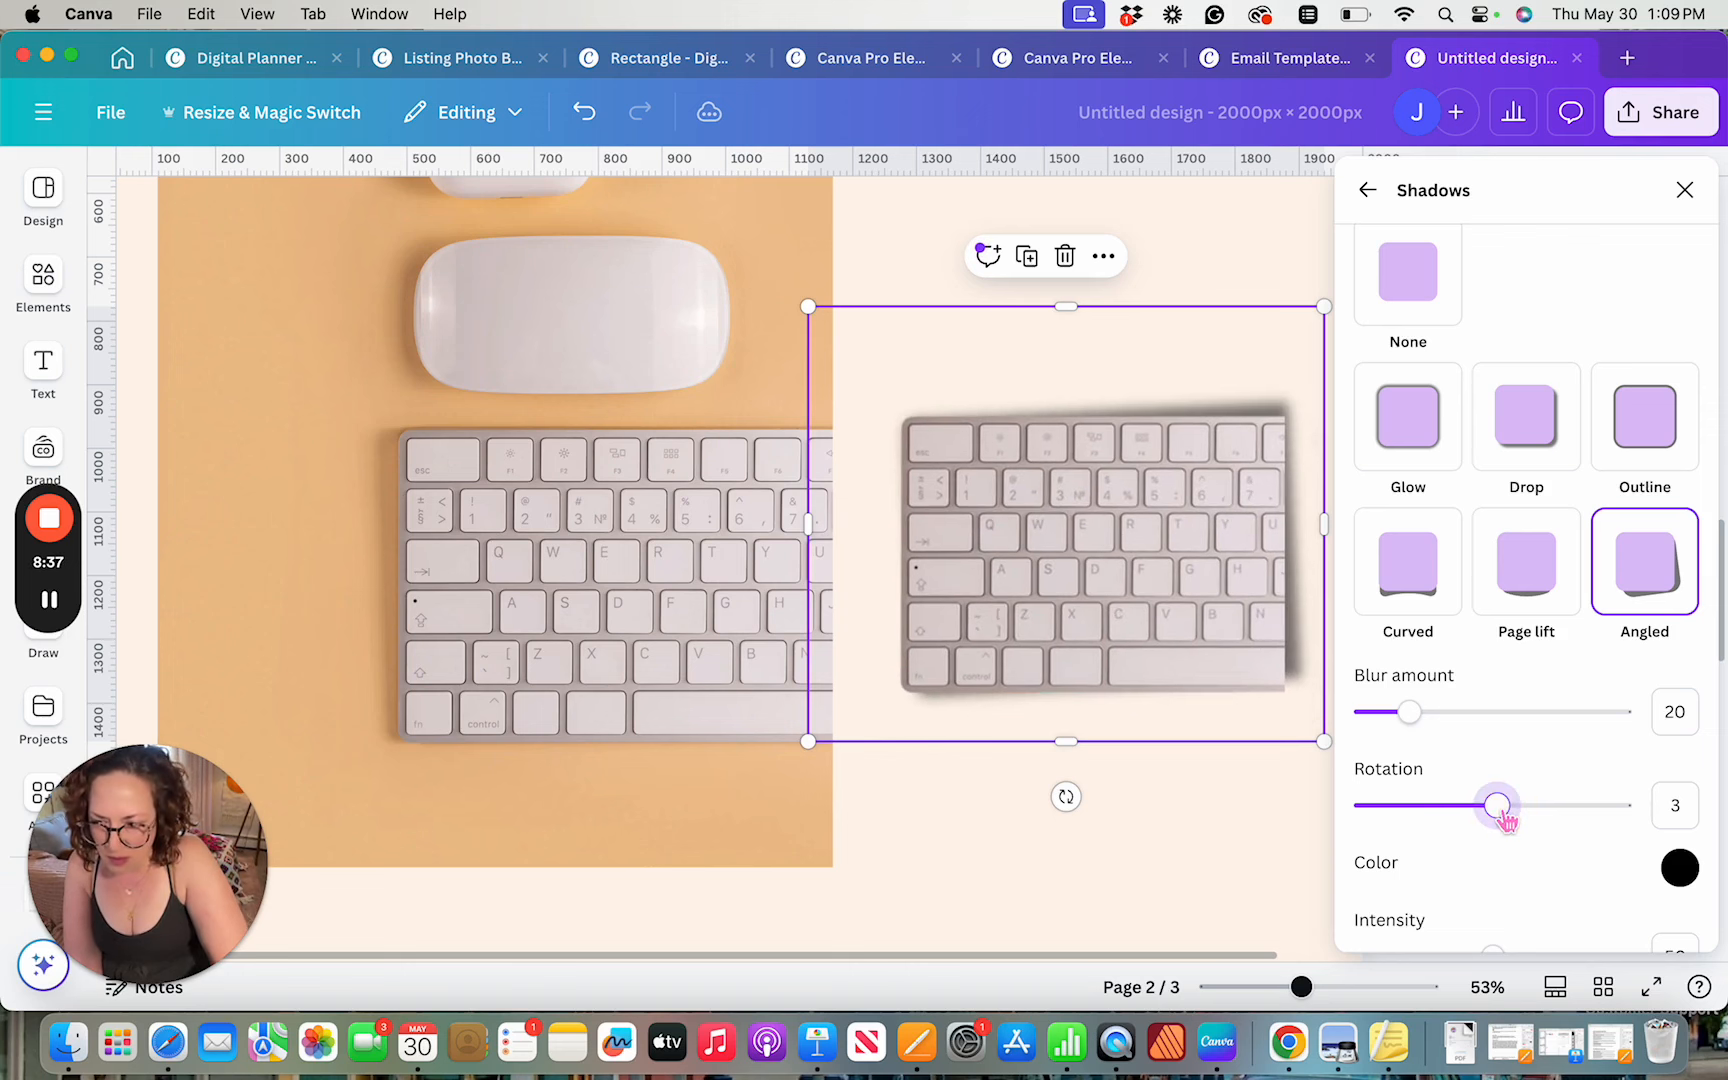
{"action": "scroll", "coordinate": [1505, 818], "scroll_direction": "down", "scroll_amount": 1}
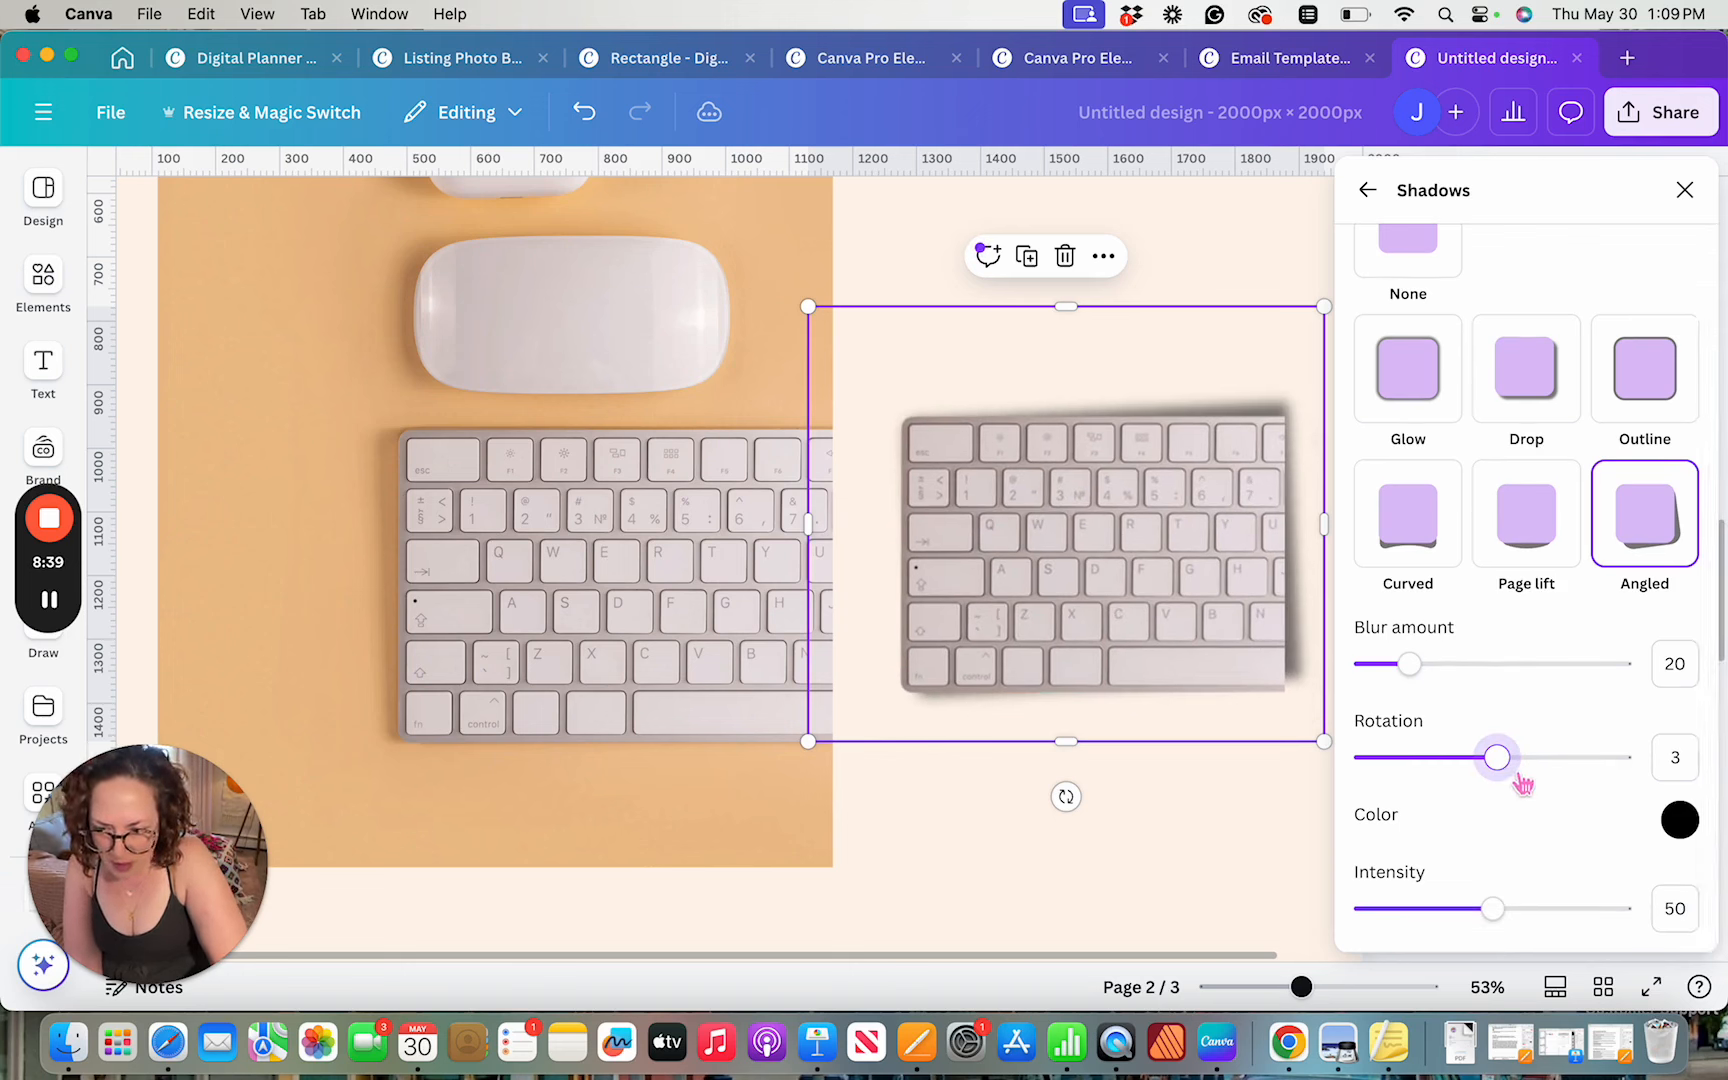
{"action": "mouse_move", "coordinate": [1500, 757]}
{"action": "left_mouse_down"}
{"action": "mouse_move", "coordinate": [1485, 764]}
{"action": "mouse_move", "coordinate": [1500, 763]}
{"action": "left_mouse_up"}
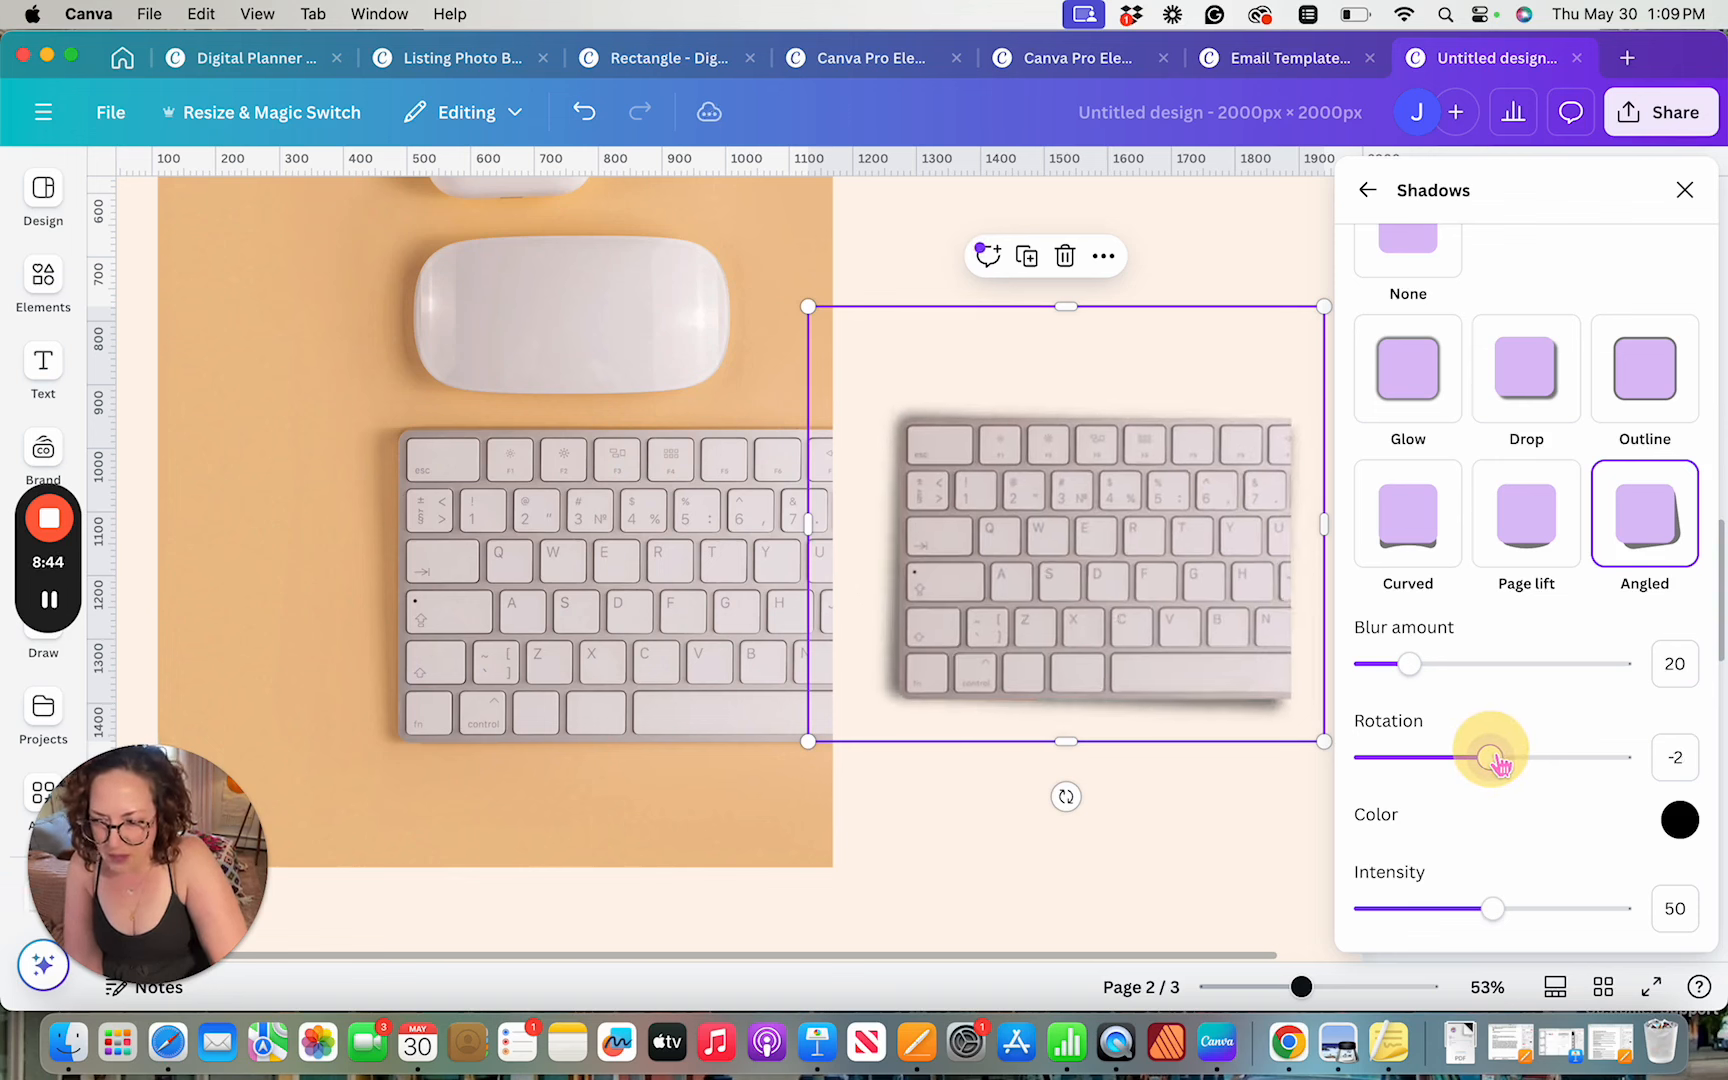
Apply a Drop shadow to the keyboard with angle 22, distance 17 and blur amount 22
{"action": "left_click", "coordinate": [1520, 393]}
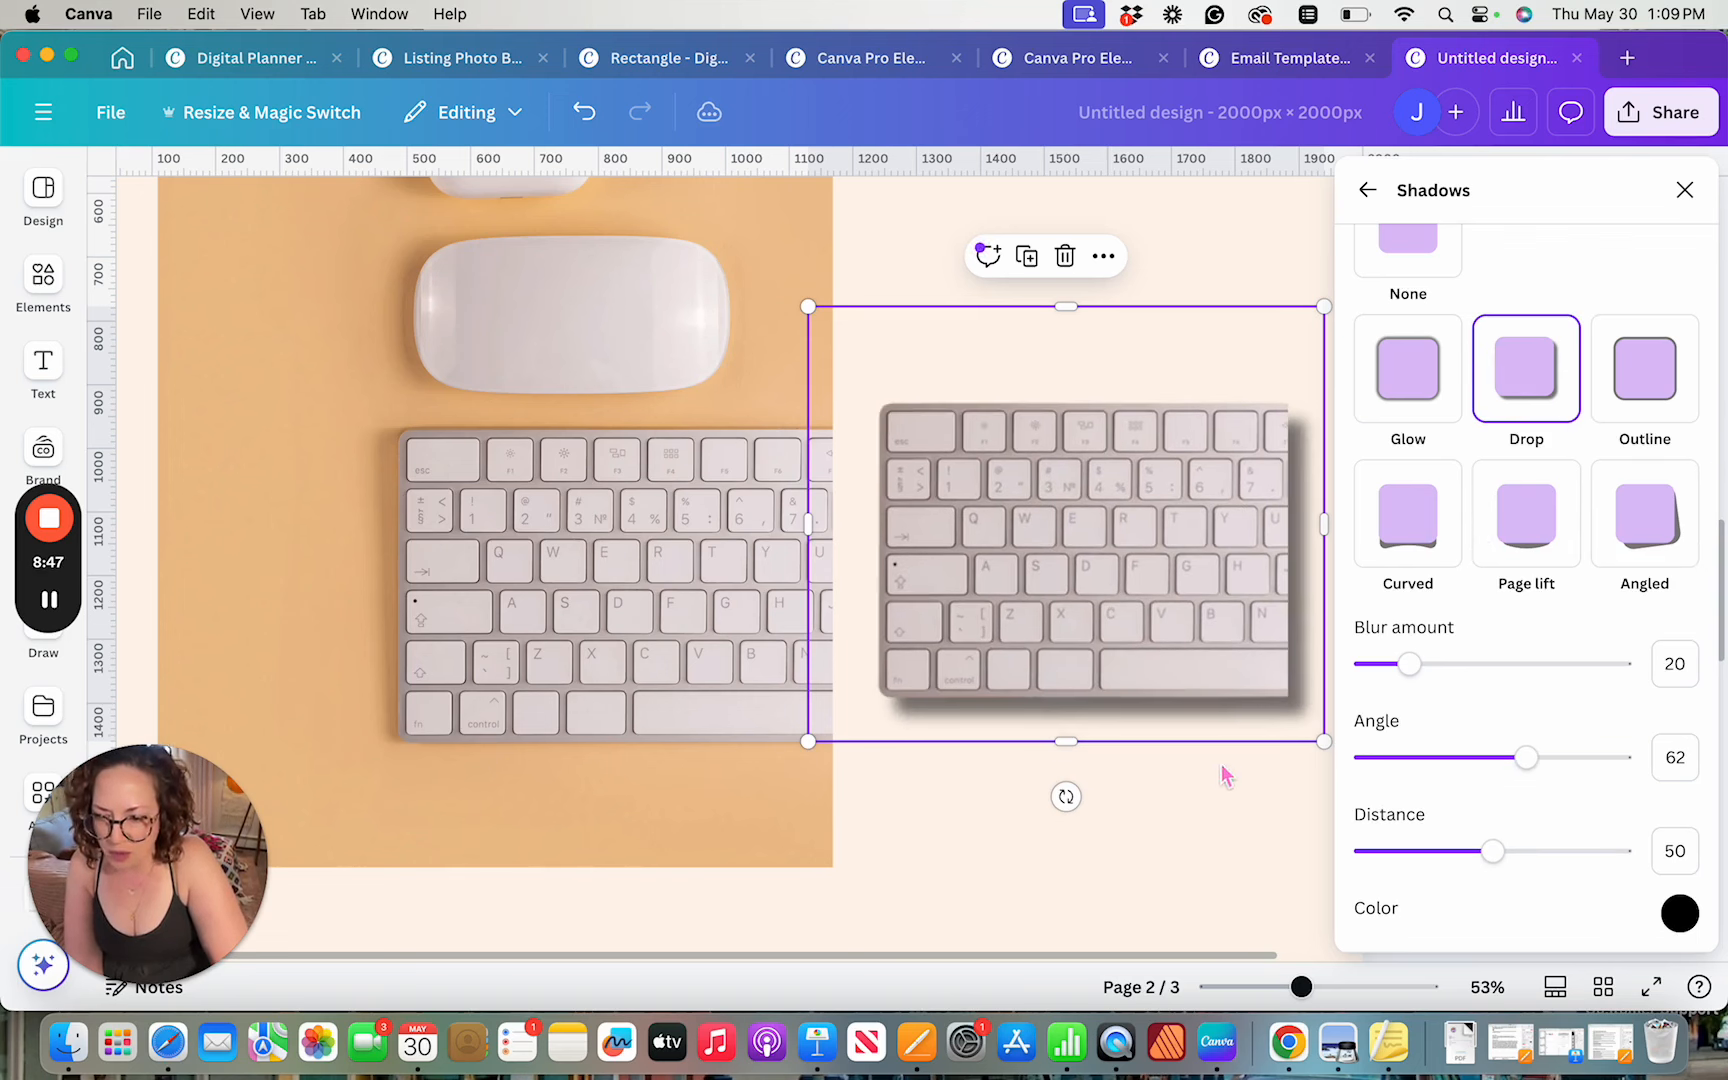
{"action": "left_click_drag", "start_coordinate": [1532, 757], "coordinate": [1426, 758]}
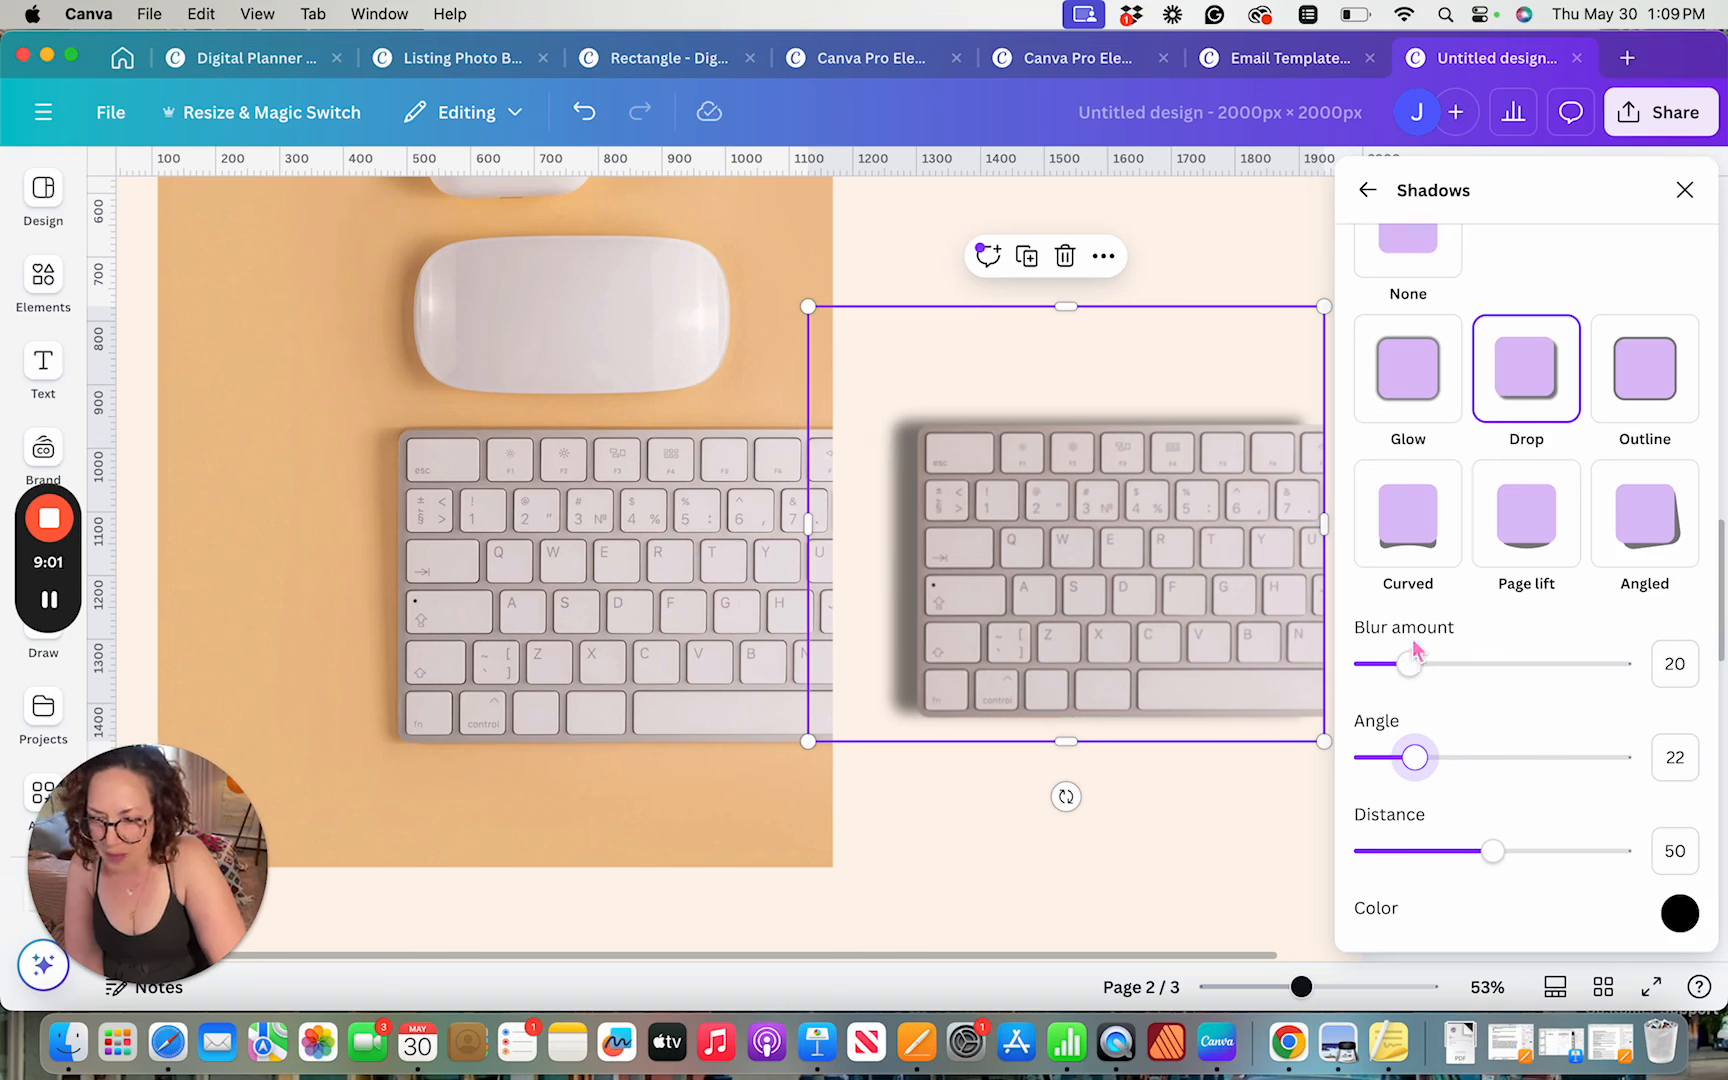
{"action": "mouse_move", "coordinate": [1420, 668]}
{"action": "left_mouse_down"}
{"action": "mouse_move", "coordinate": [1375, 665]}
{"action": "mouse_move", "coordinate": [1408, 668]}
{"action": "left_mouse_up"}
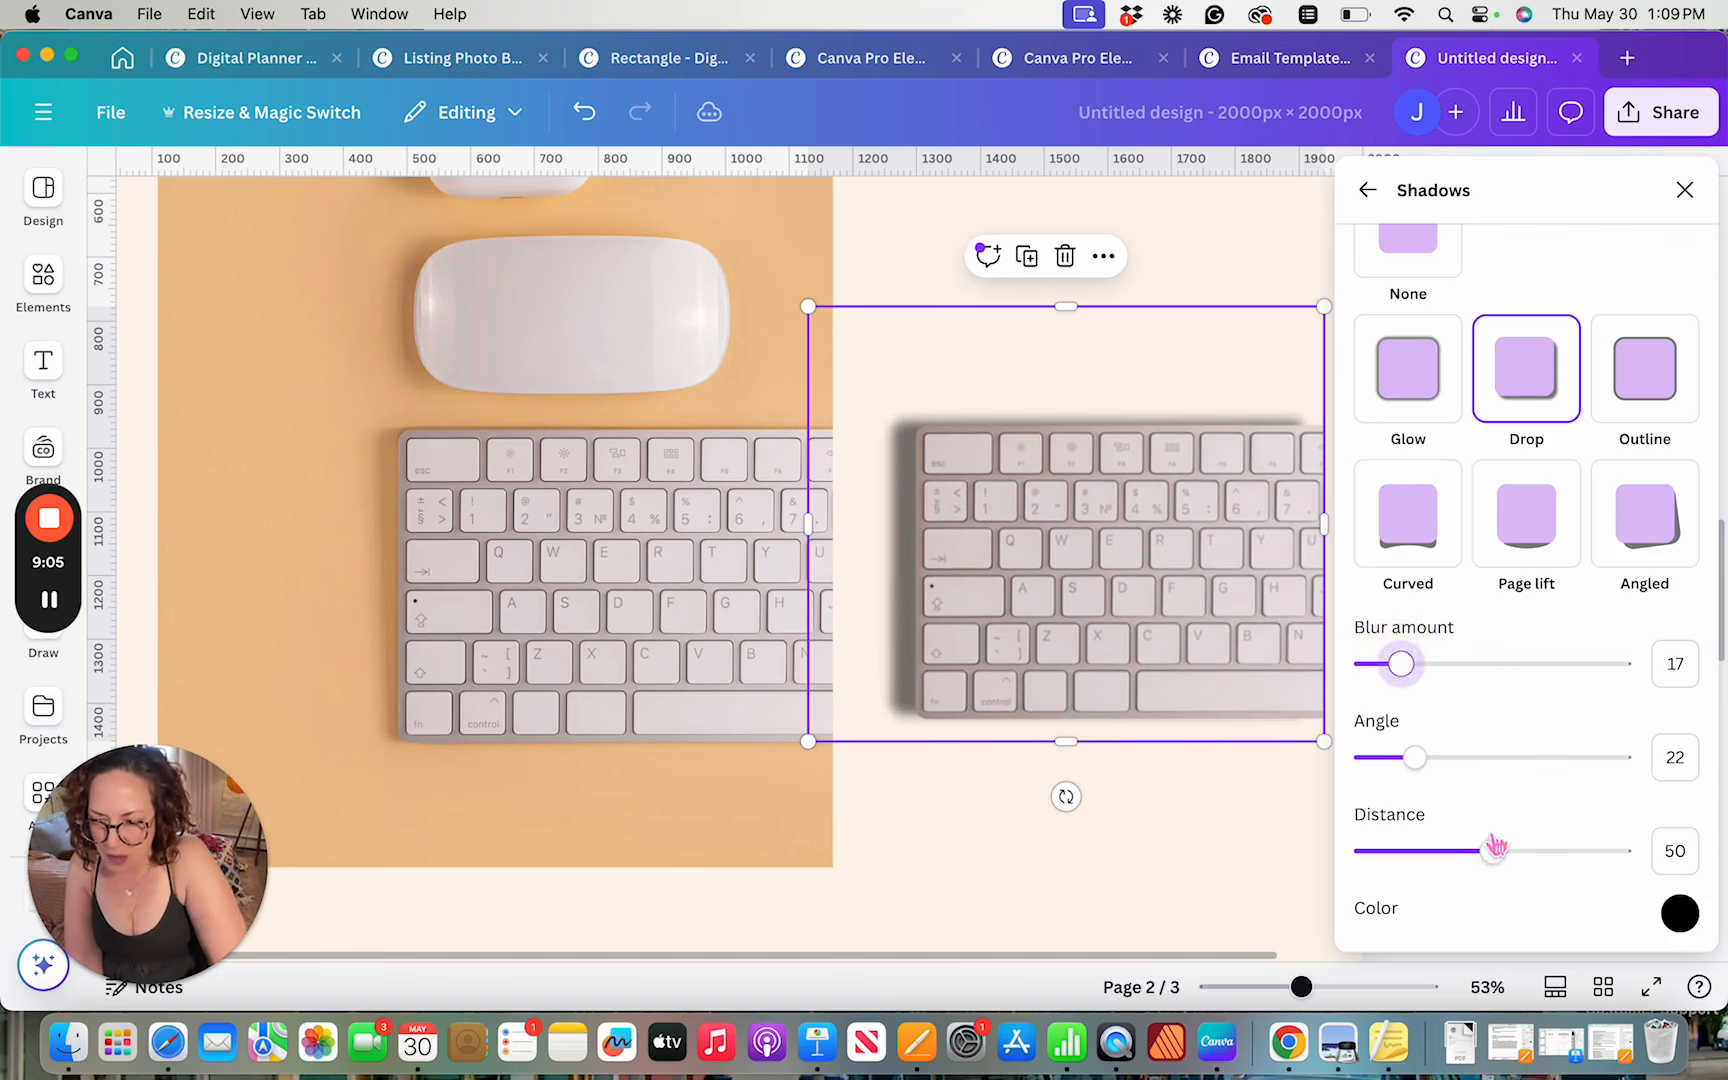
{"action": "left_click_drag", "start_coordinate": [1492, 851], "coordinate": [1410, 857]}
{"action": "mouse_move", "coordinate": [1401, 663]}
{"action": "left_mouse_down"}
{"action": "mouse_move", "coordinate": [1447, 680]}
{"action": "mouse_move", "coordinate": [1408, 670]}
{"action": "mouse_move", "coordinate": [1422, 686]}
{"action": "left_mouse_up"}
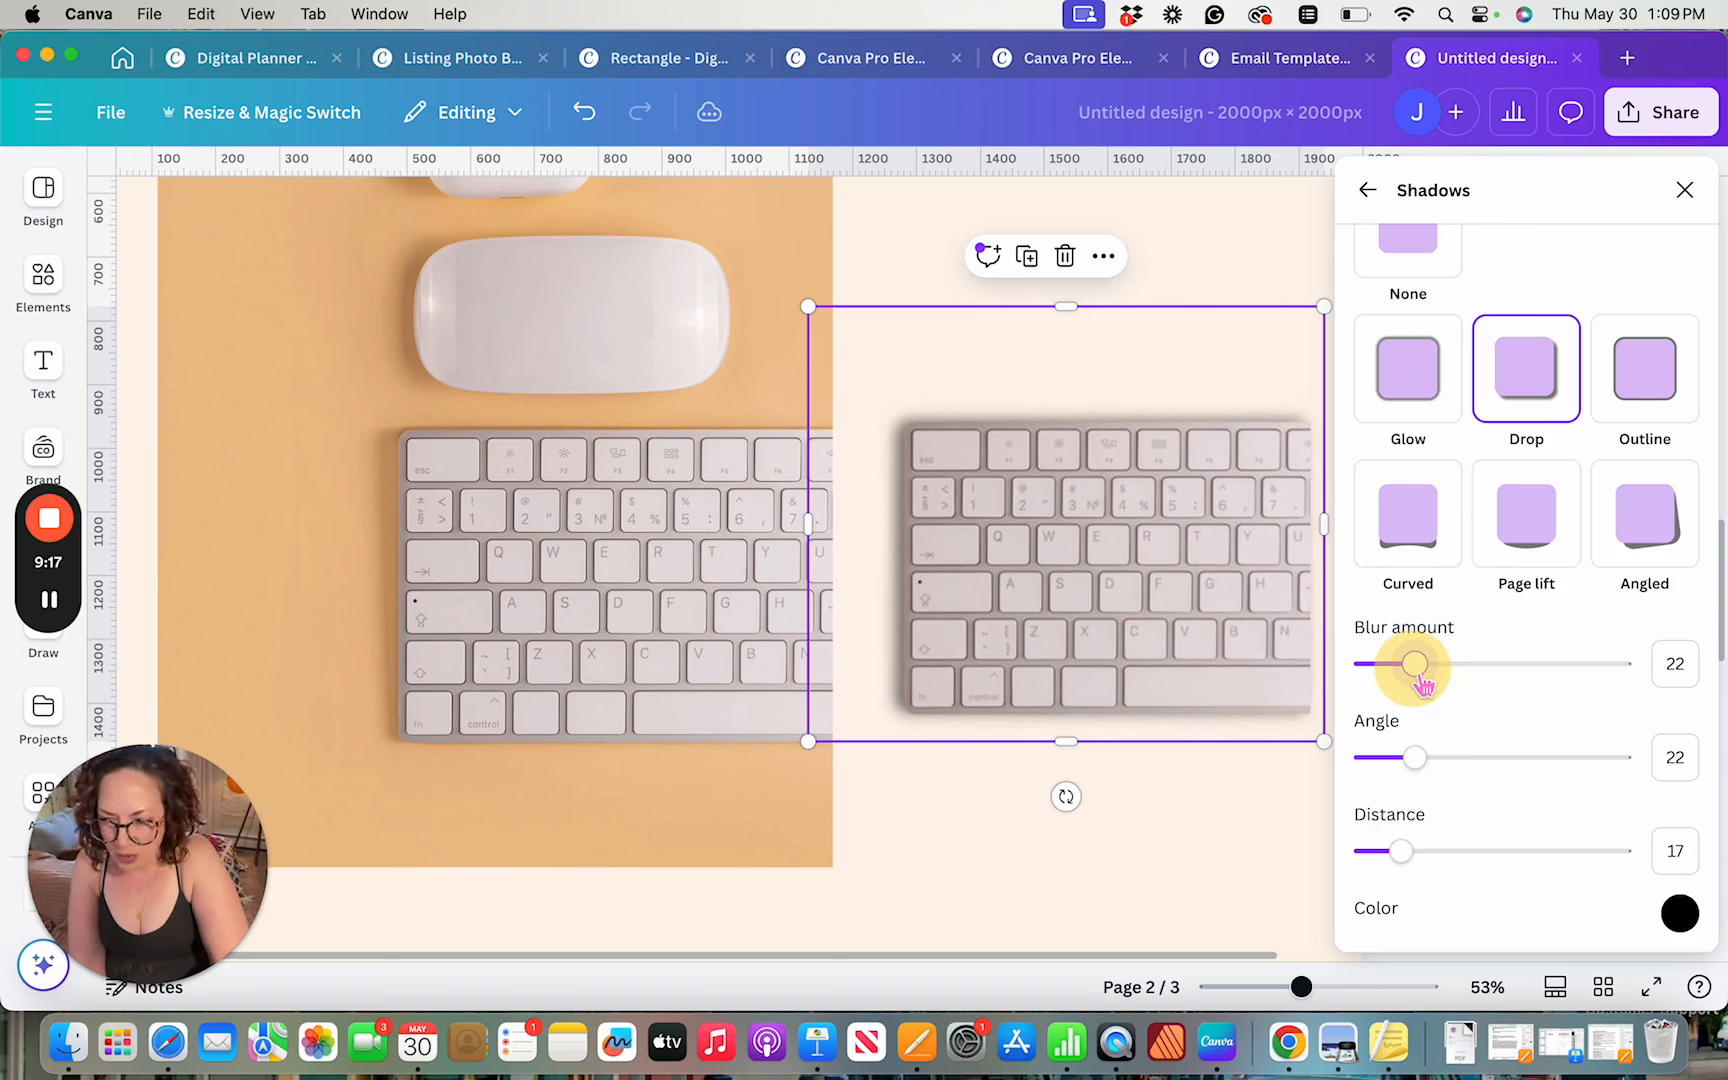
{"action": "left_click_drag", "start_coordinate": [1422, 686], "coordinate": [1422, 686]}
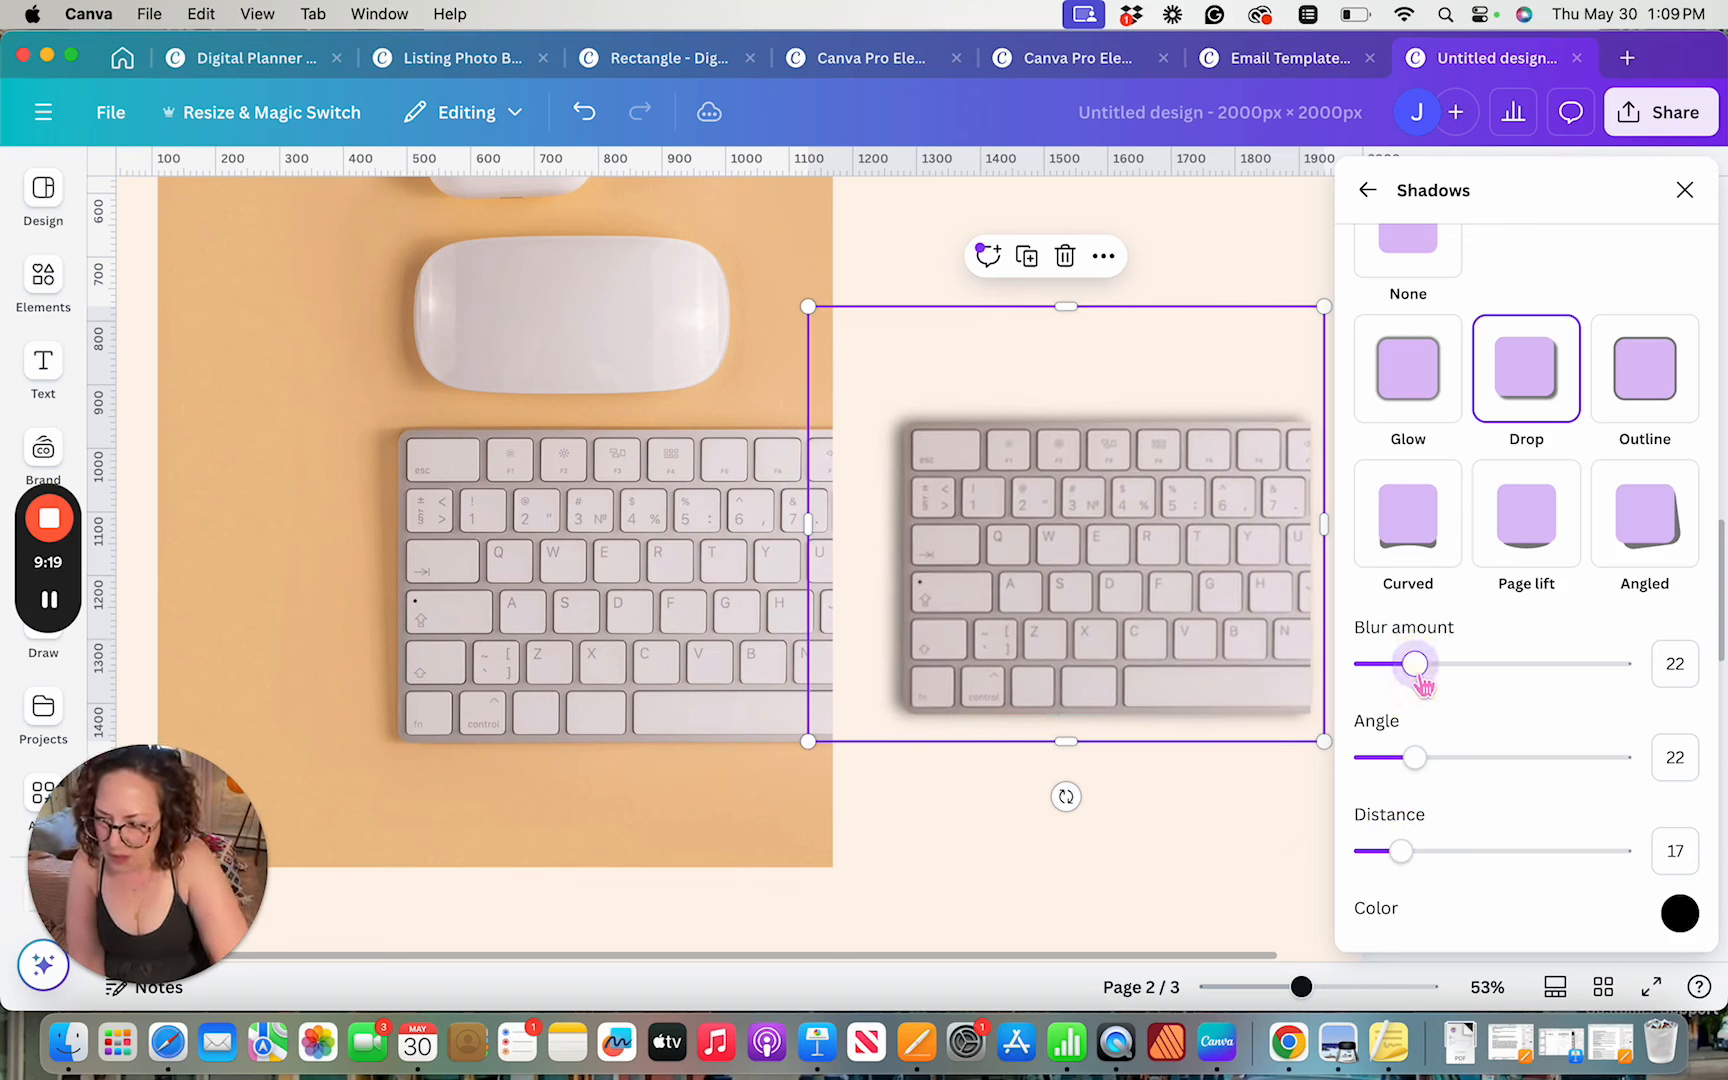
Change the keyboard's drop shadow color to a warm brown and deselect the keyboard
{"action": "left_click", "coordinate": [1699, 917]}
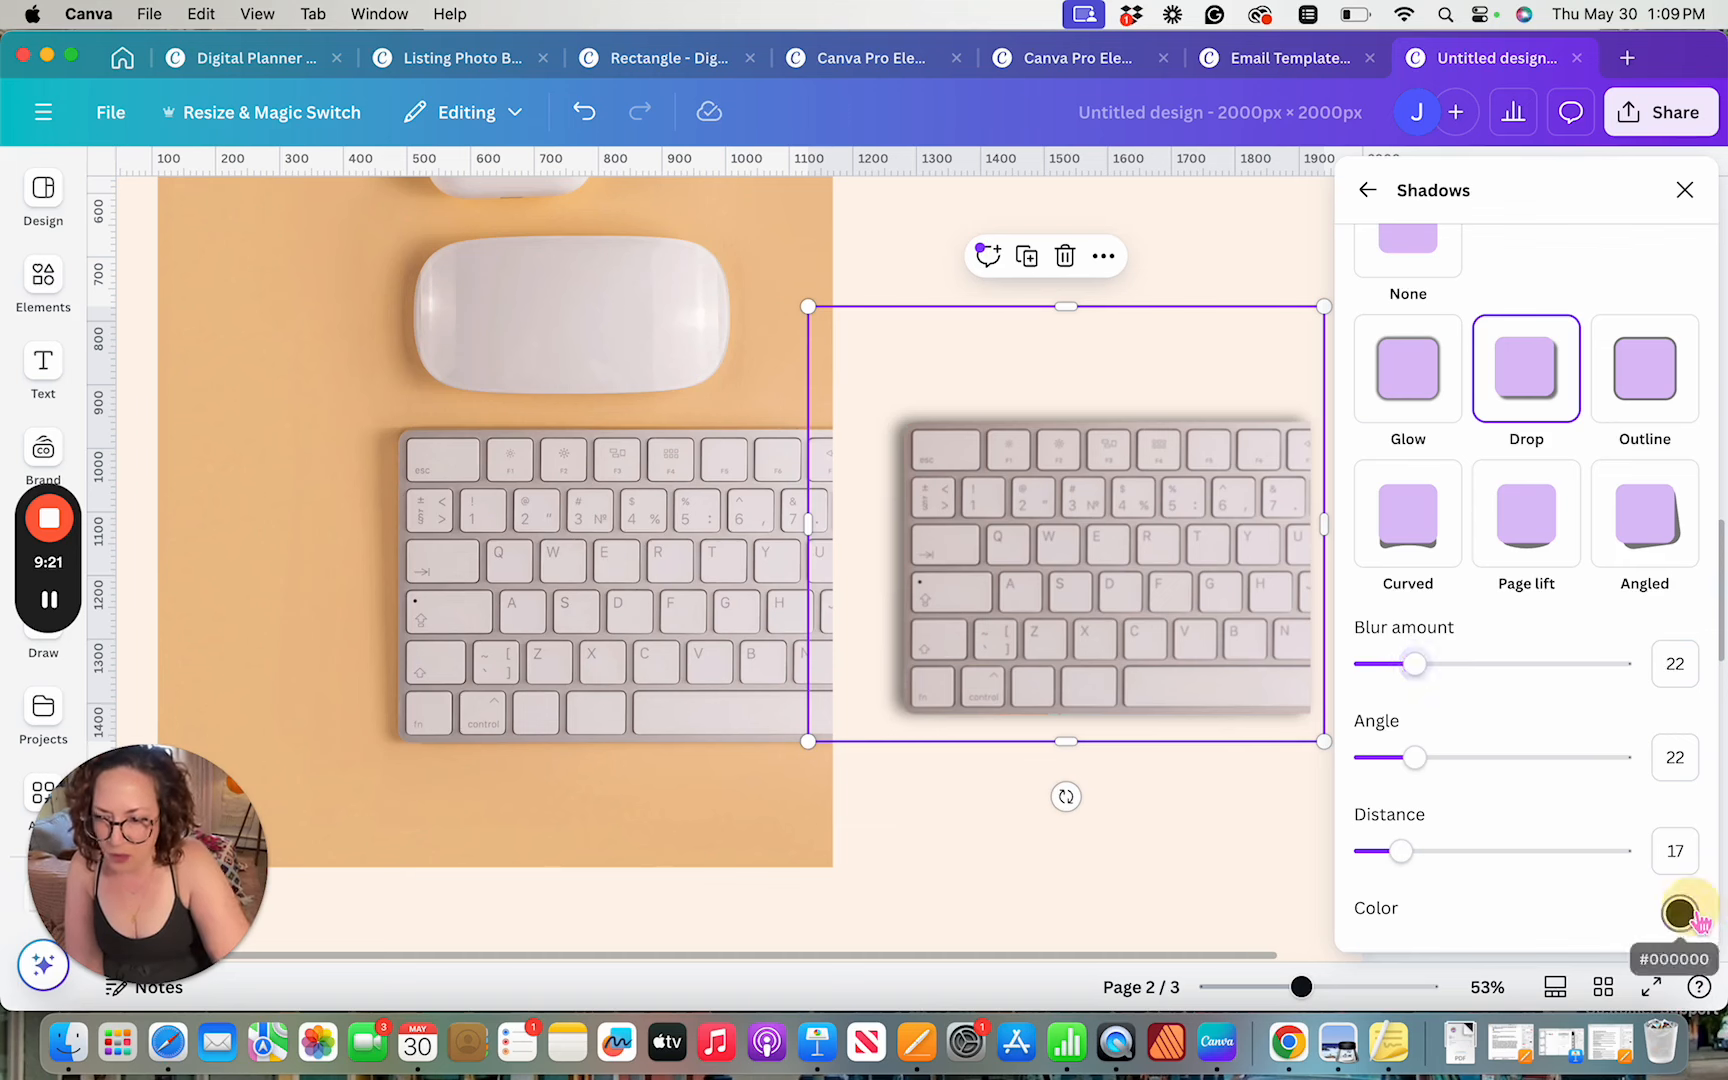
{"action": "left_click", "coordinate": [1372, 812]}
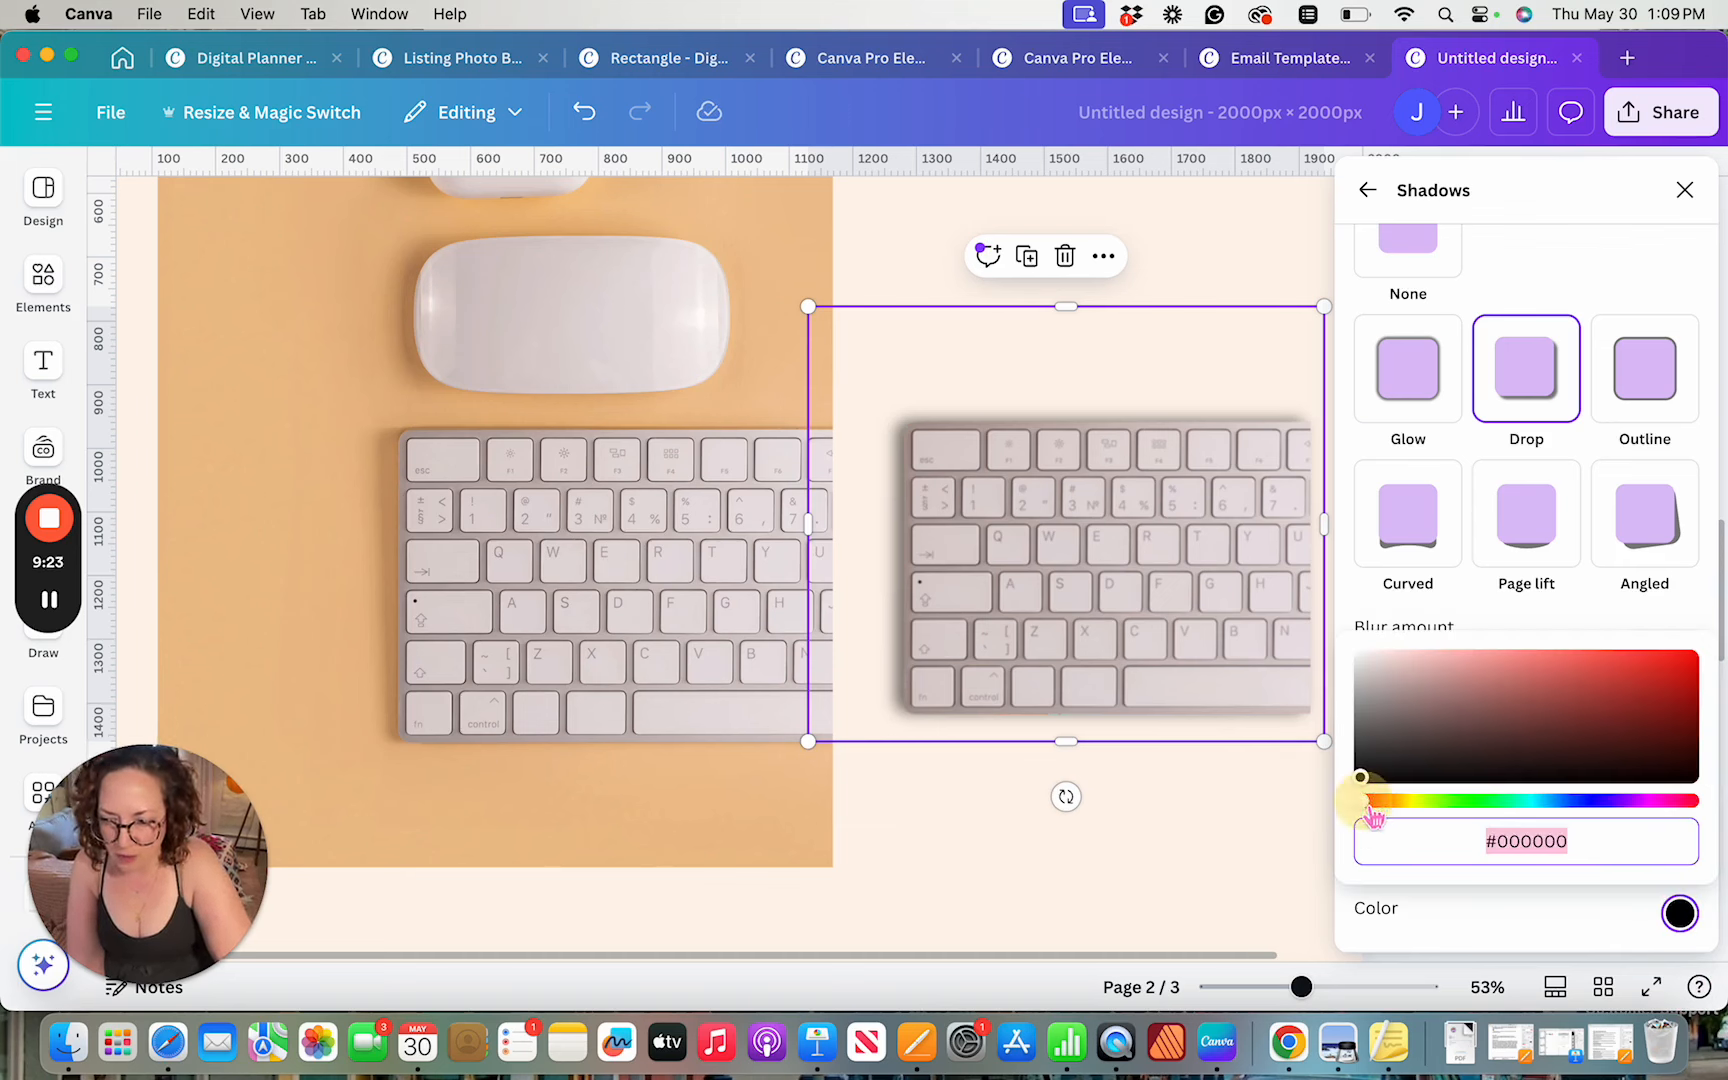
{"action": "left_click_drag", "start_coordinate": [1372, 818], "coordinate": [1574, 738]}
{"action": "left_click", "coordinate": [981, 856]}
Delete the original flat-lay photo from page 2, leaving the keyboard cutout in place
{"action": "scroll", "coordinate": [983, 860], "scroll_direction": "down", "scroll_amount": 5}
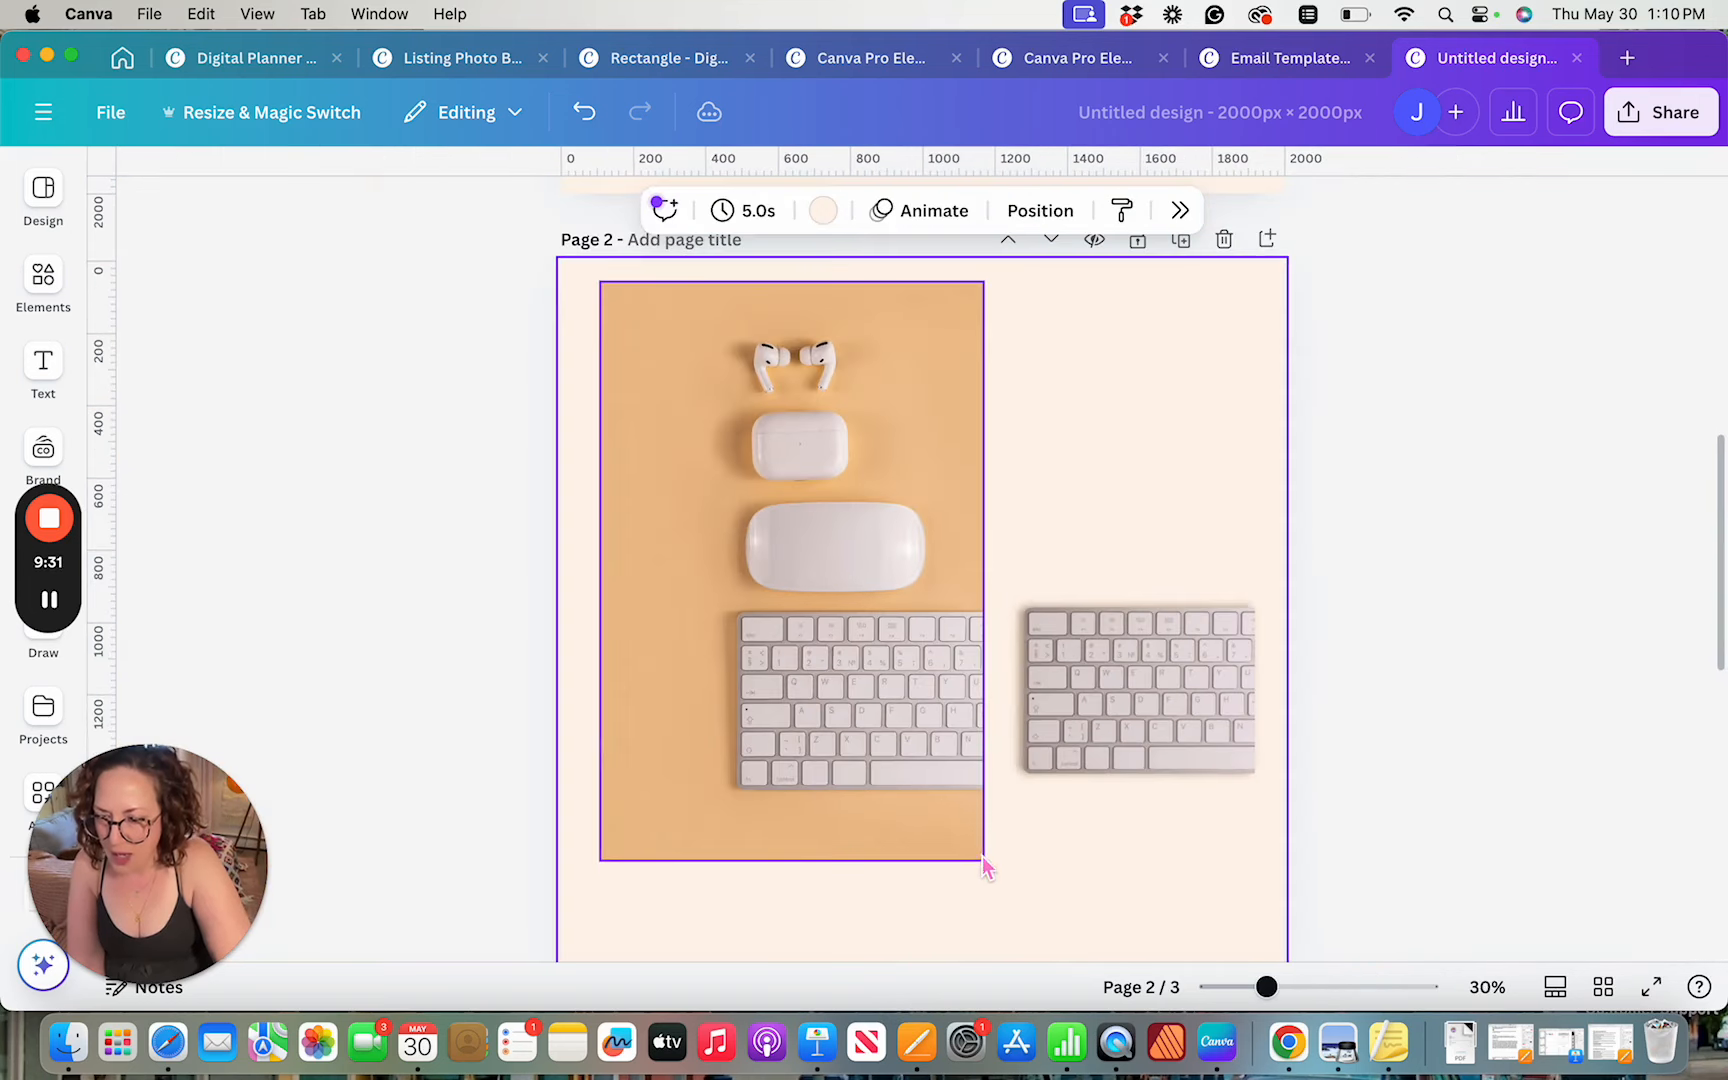
{"action": "left_click", "coordinate": [792, 683]}
{"action": "key", "text": "Delete"}
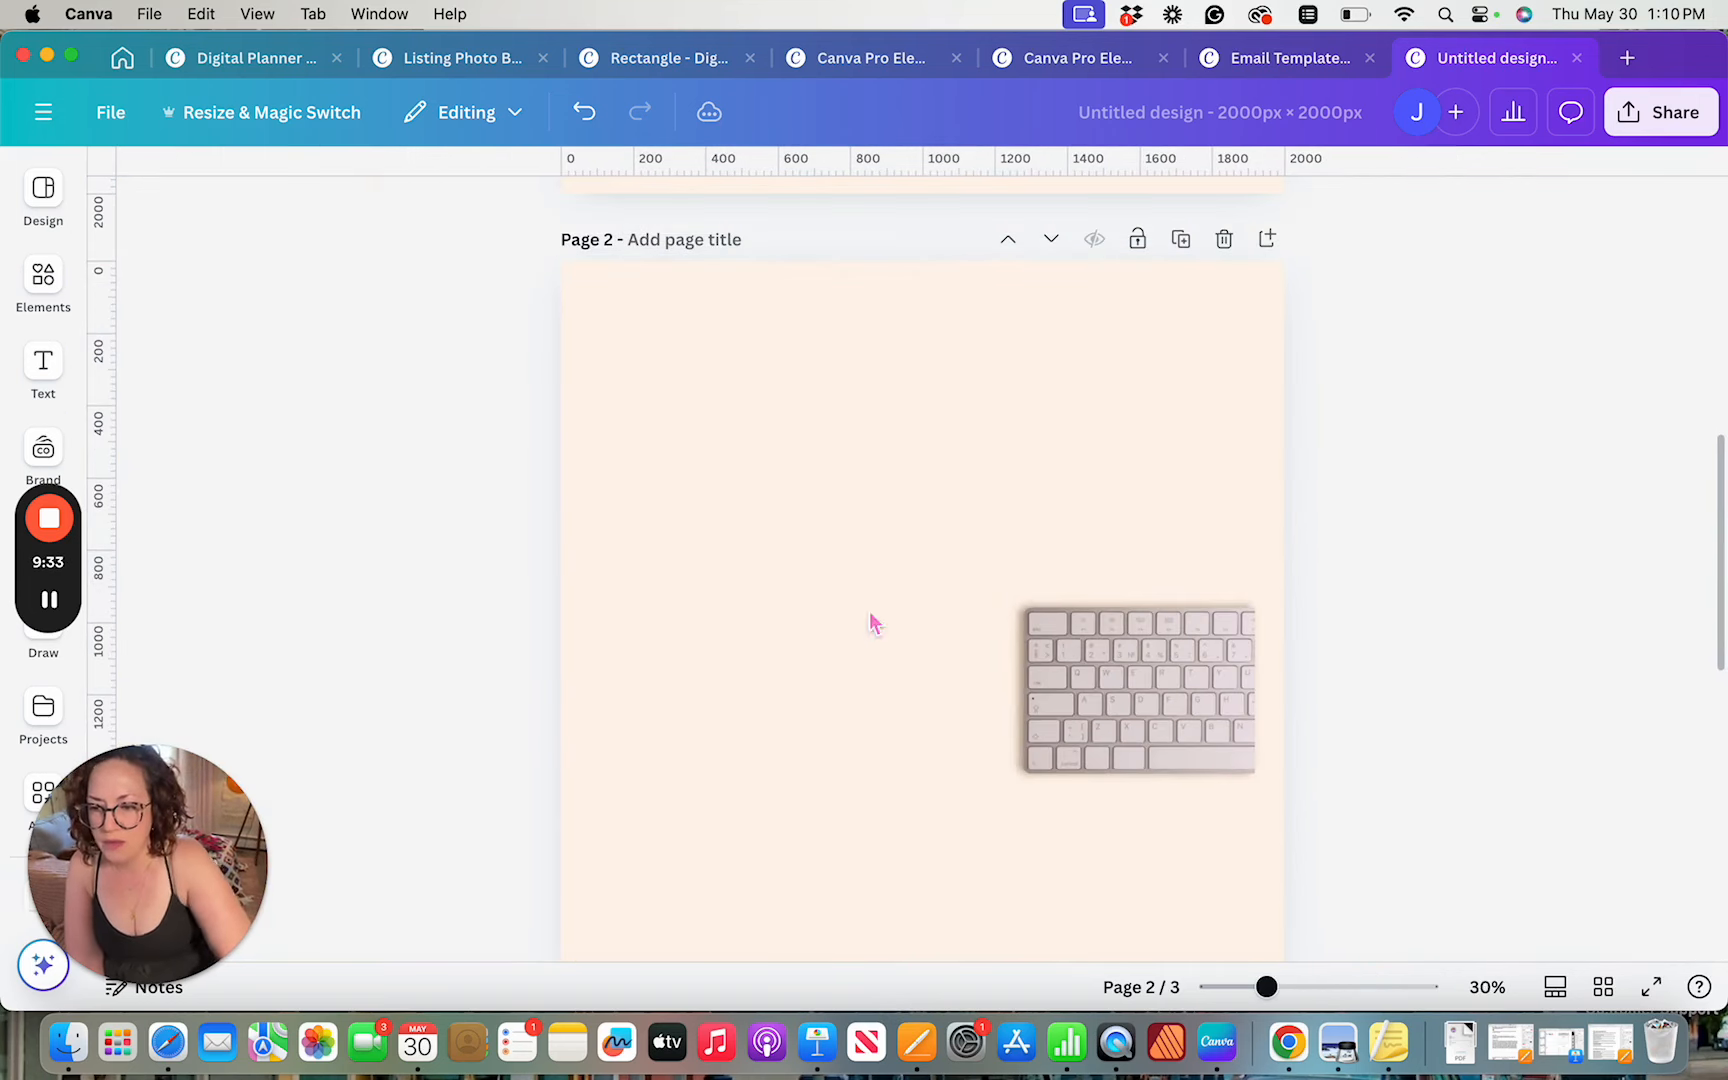
Move the keyboard cutout from page 2 to page 1, next to the earbuds and the green phone
{"action": "left_click", "coordinate": [1169, 679]}
{"action": "key", "text": "Delete"}
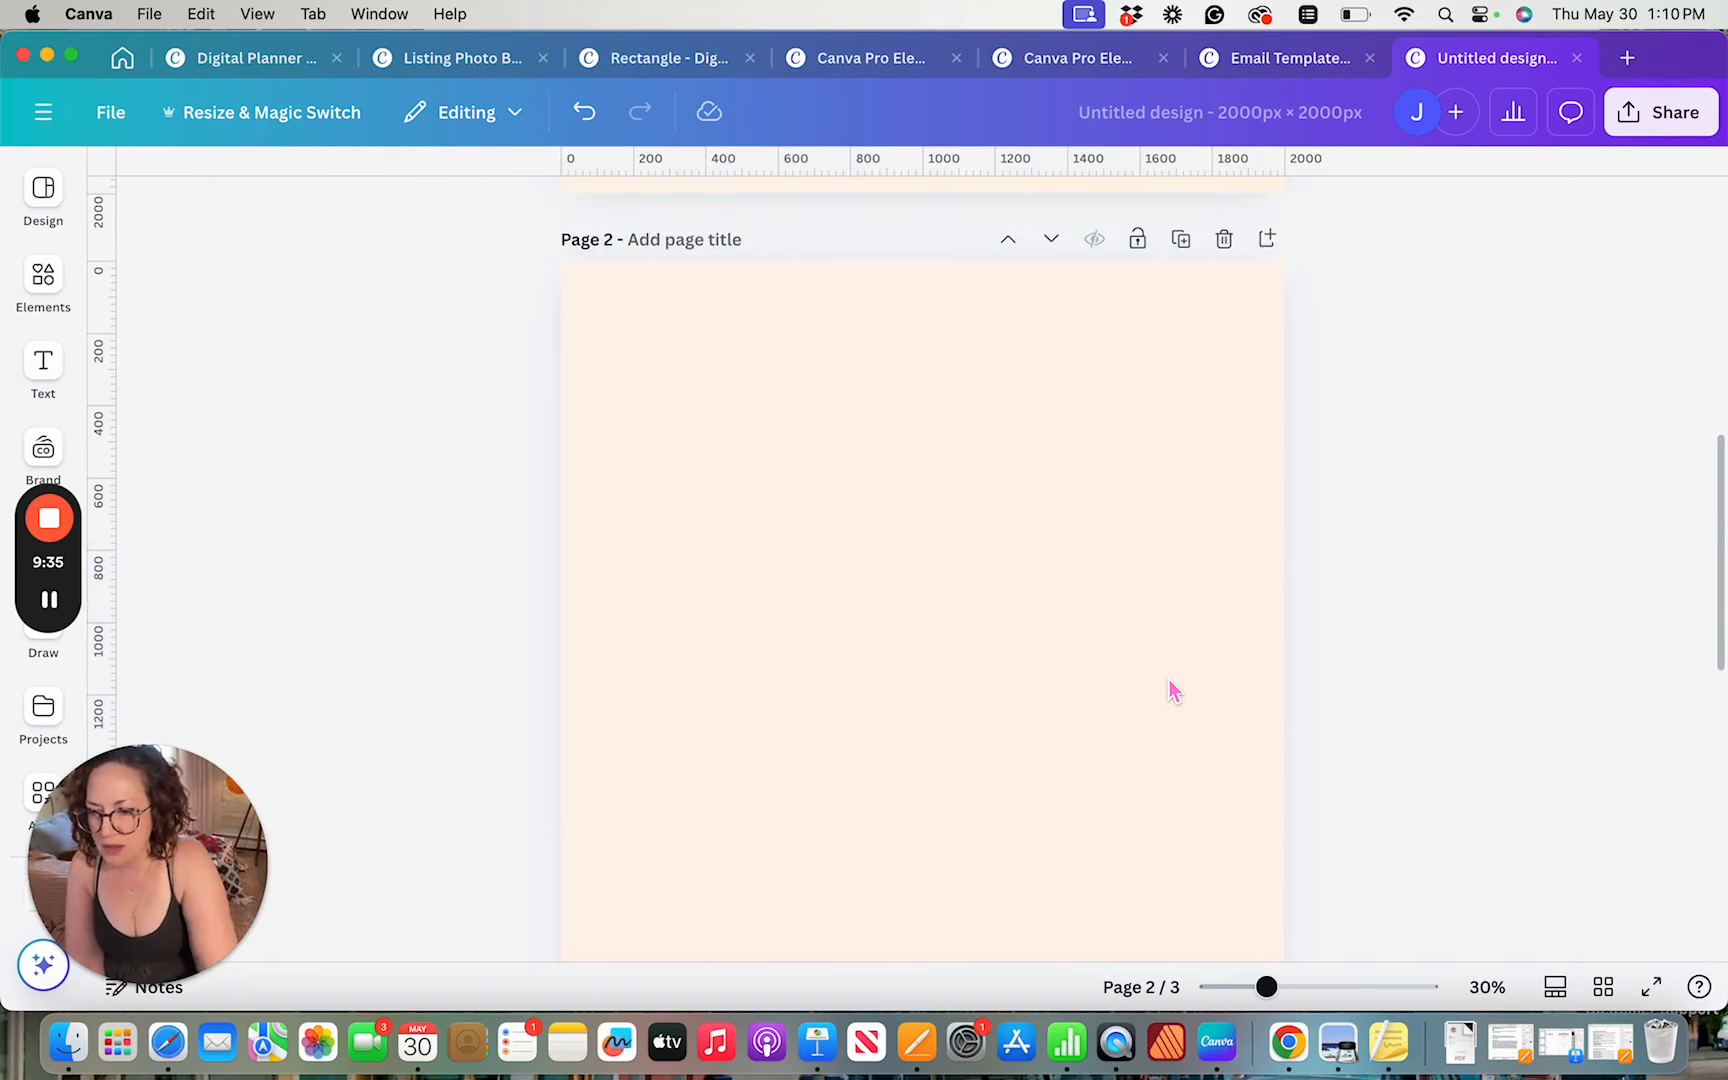
{"action": "scroll", "coordinate": [1172, 690], "scroll_direction": "up", "scroll_amount": 8}
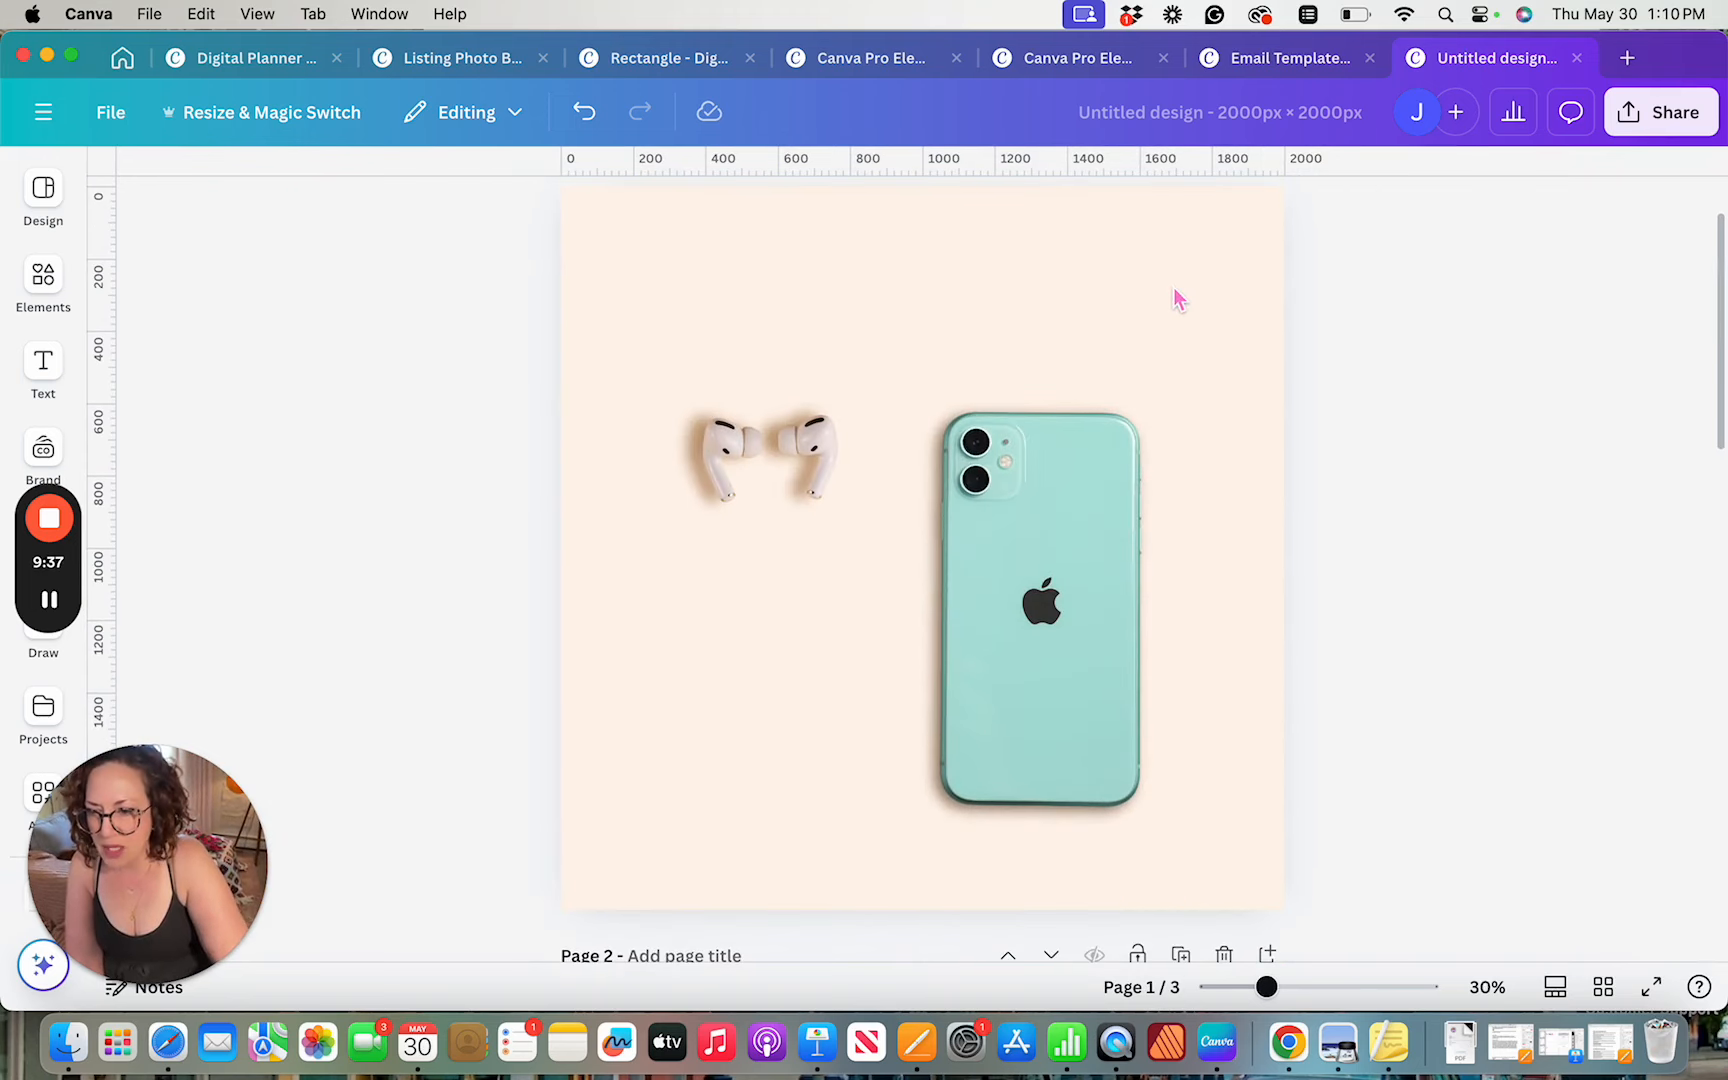
{"action": "left_click", "coordinate": [1175, 290]}
{"action": "key", "text": "Tab"}
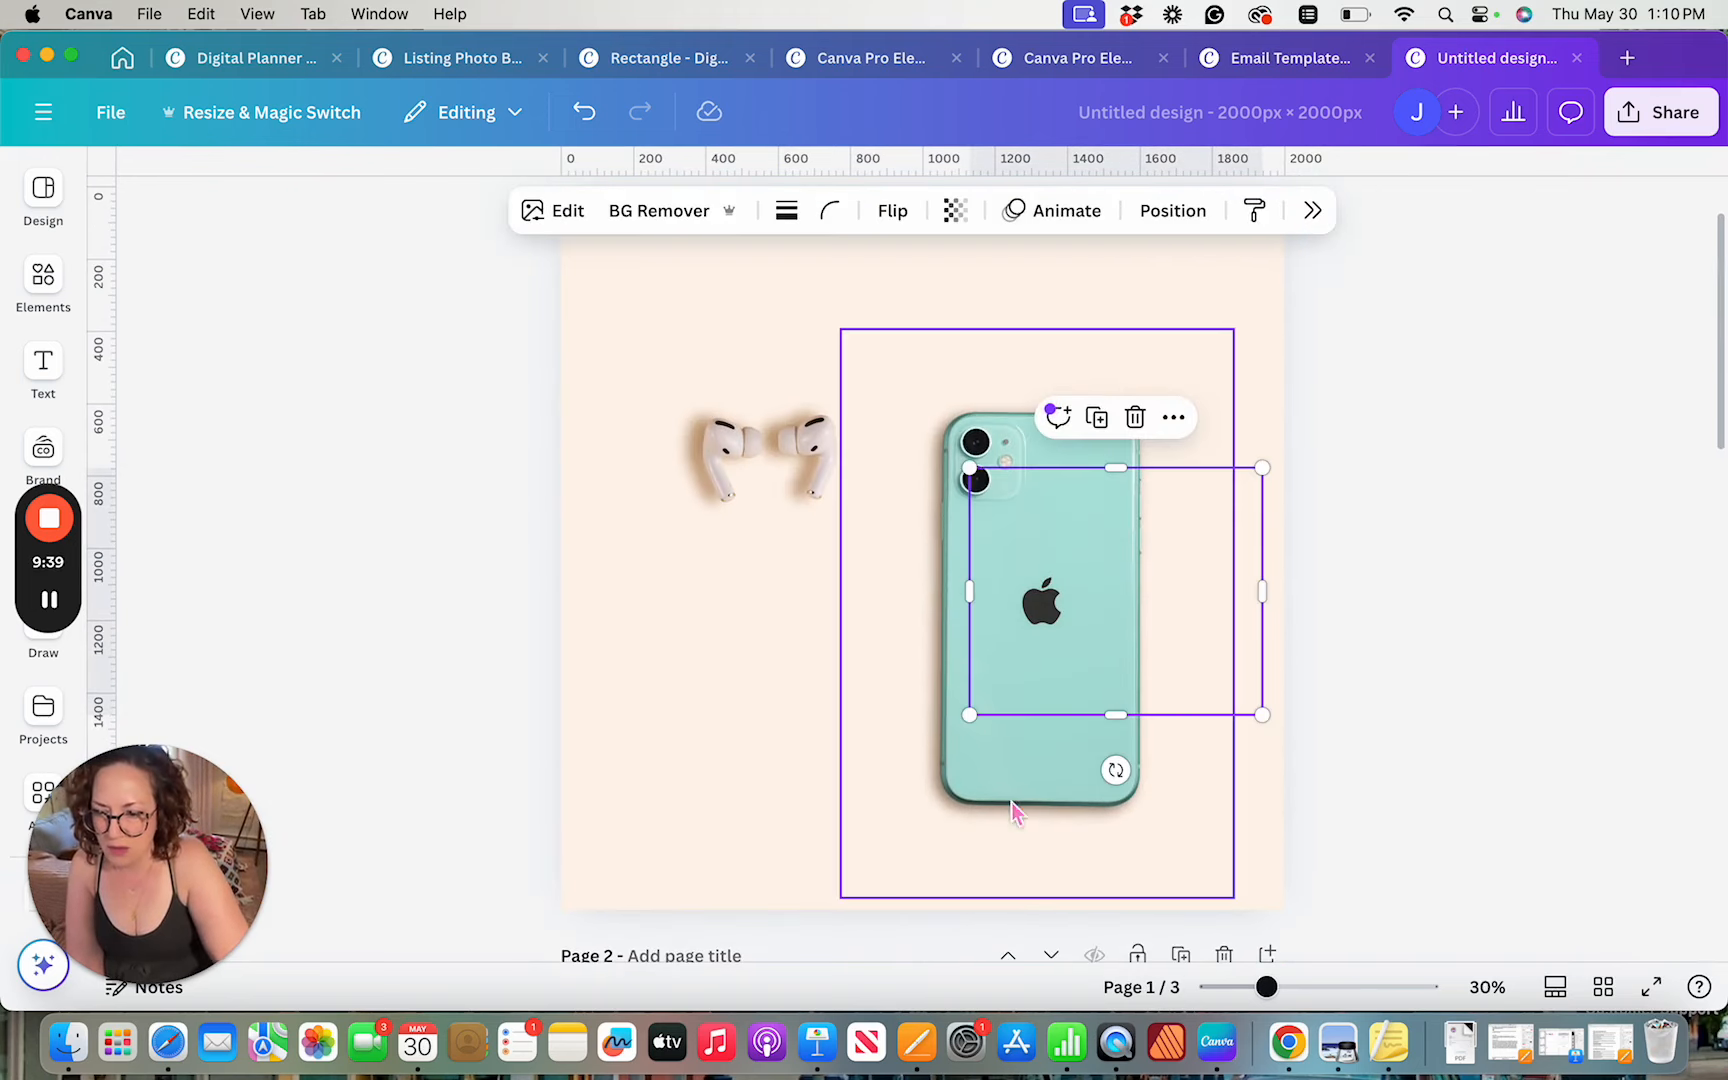
Shift the phone toward the left side of page 1 and enlarge the keyboard in the page's upper-right corner, running off the edge
{"action": "left_click_drag", "start_coordinate": [984, 779], "coordinate": [694, 756]}
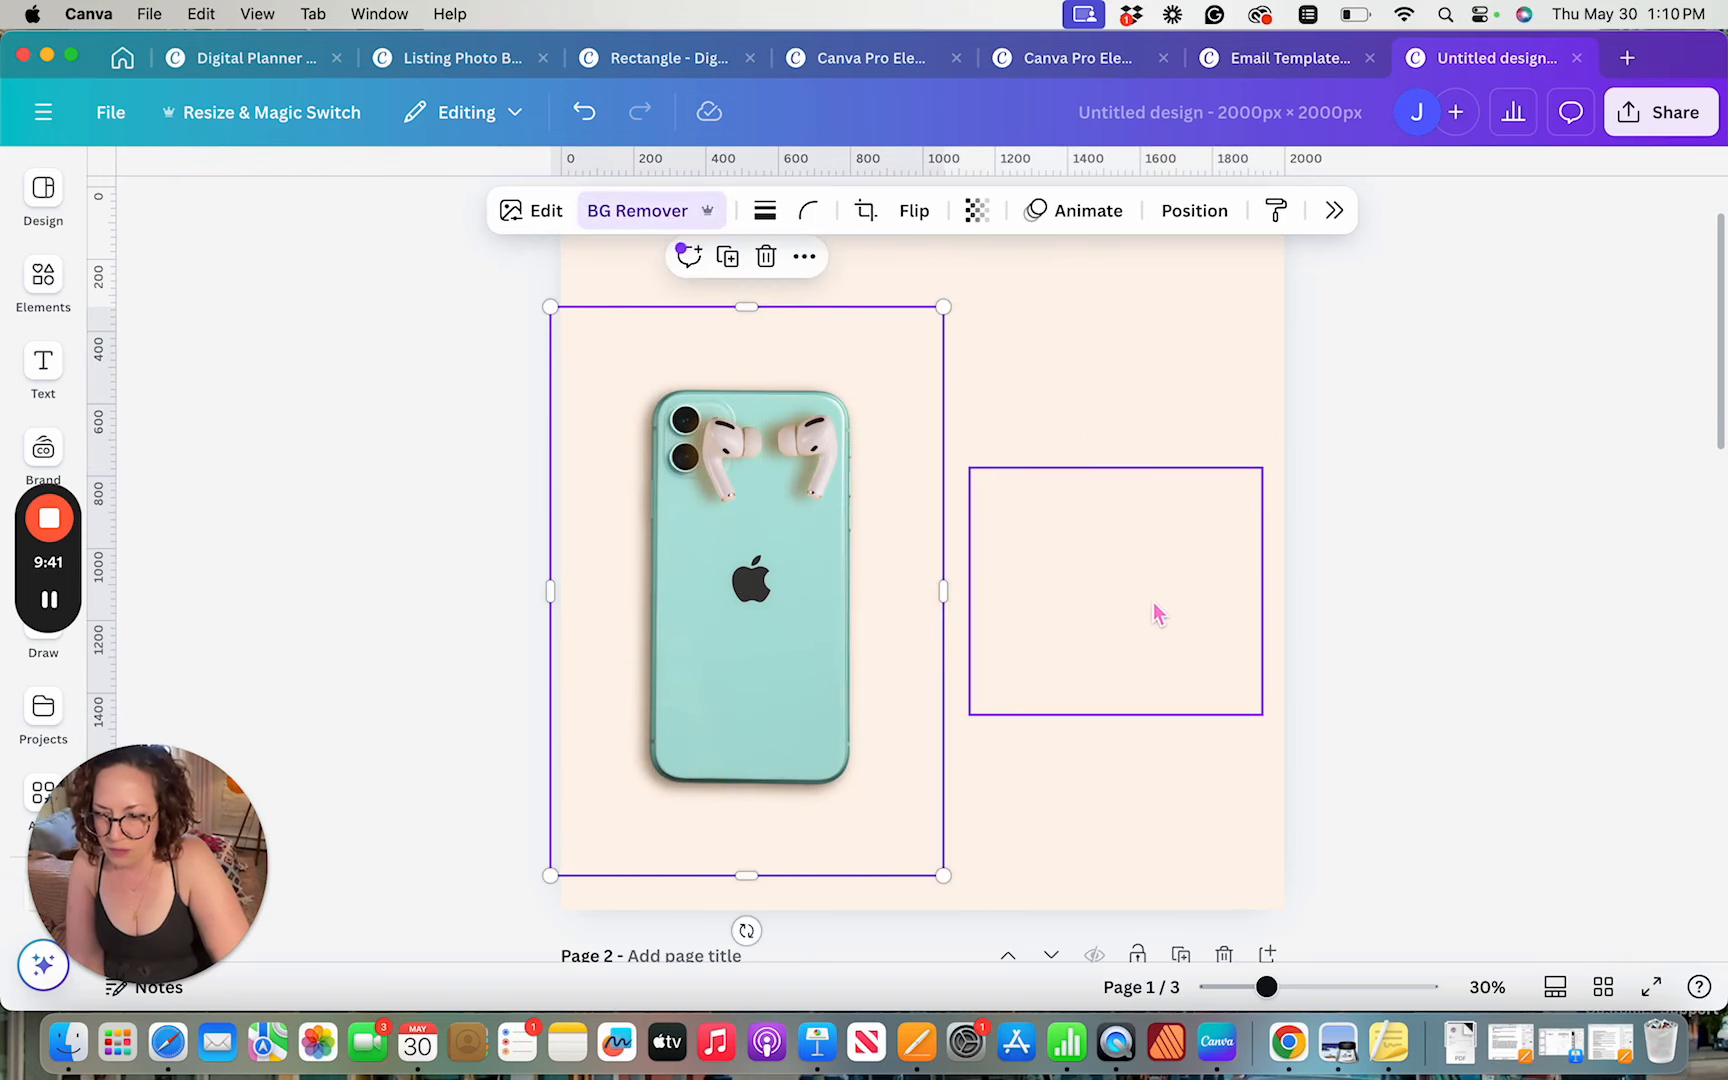
{"action": "left_click", "coordinate": [1157, 600]}
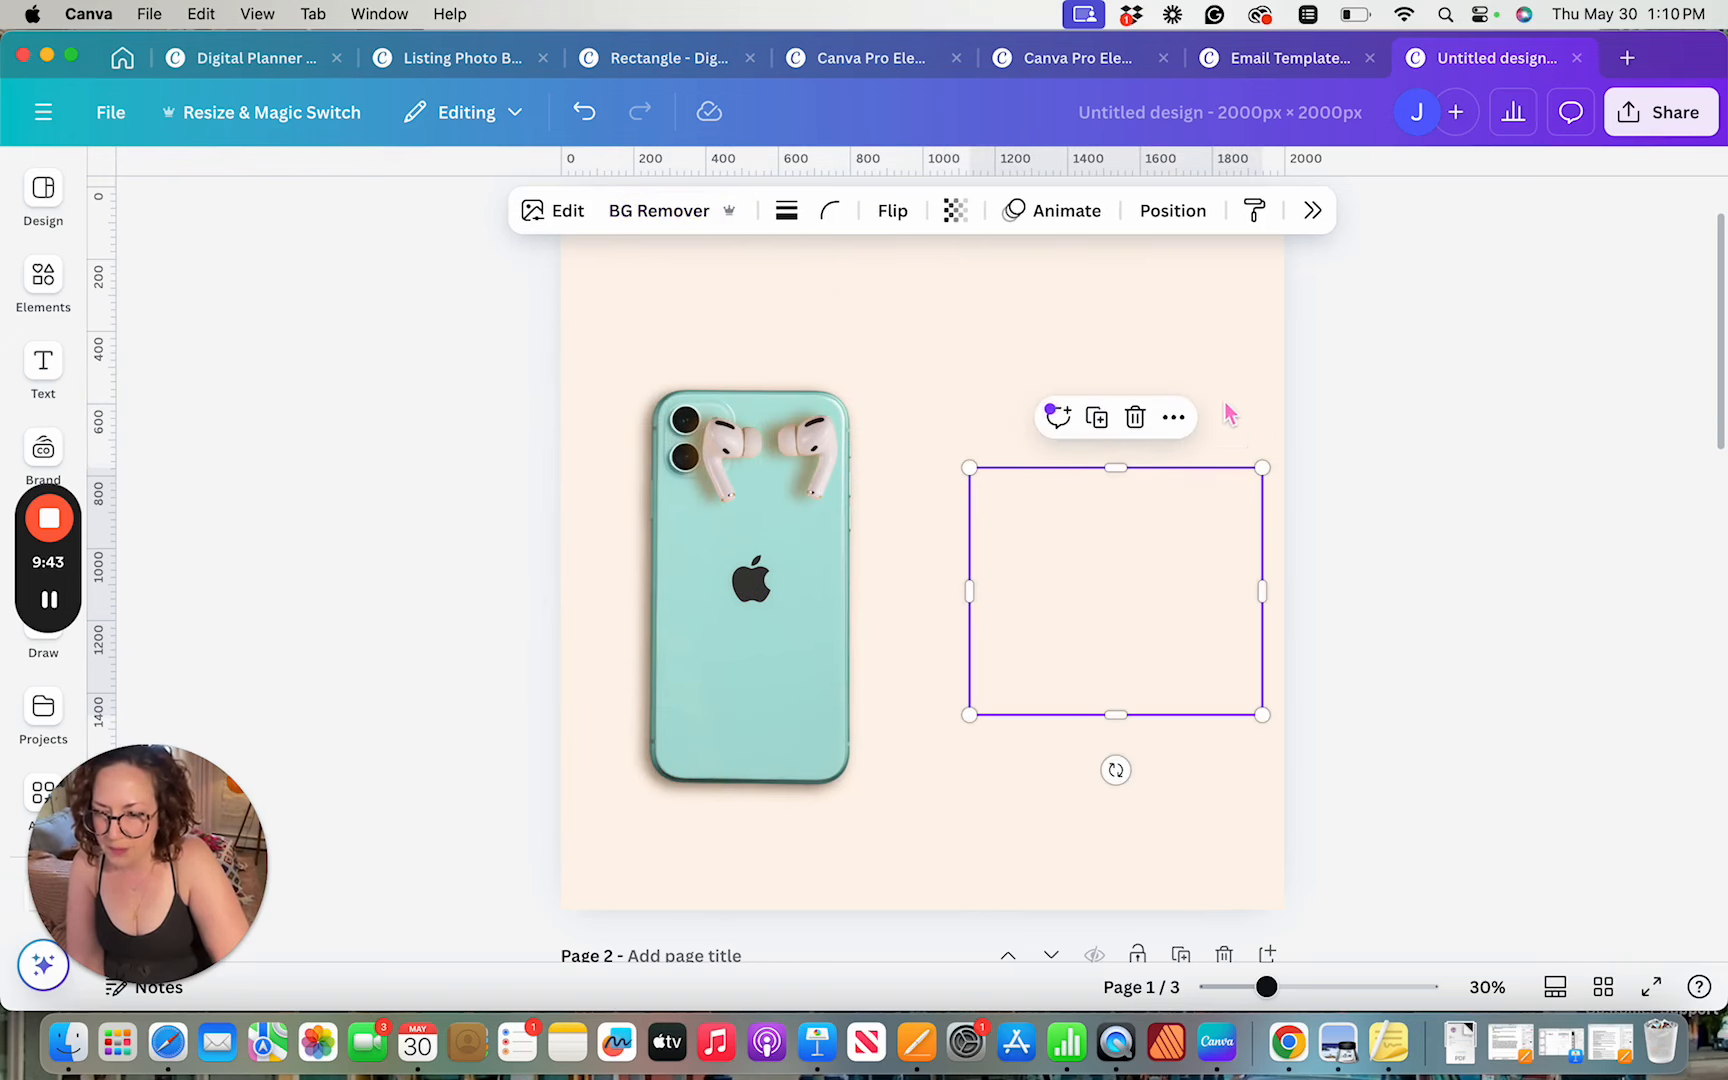
{"action": "key", "text": "super+v"}
{"action": "left_click_drag", "start_coordinate": [1135, 604], "coordinate": [1169, 347]}
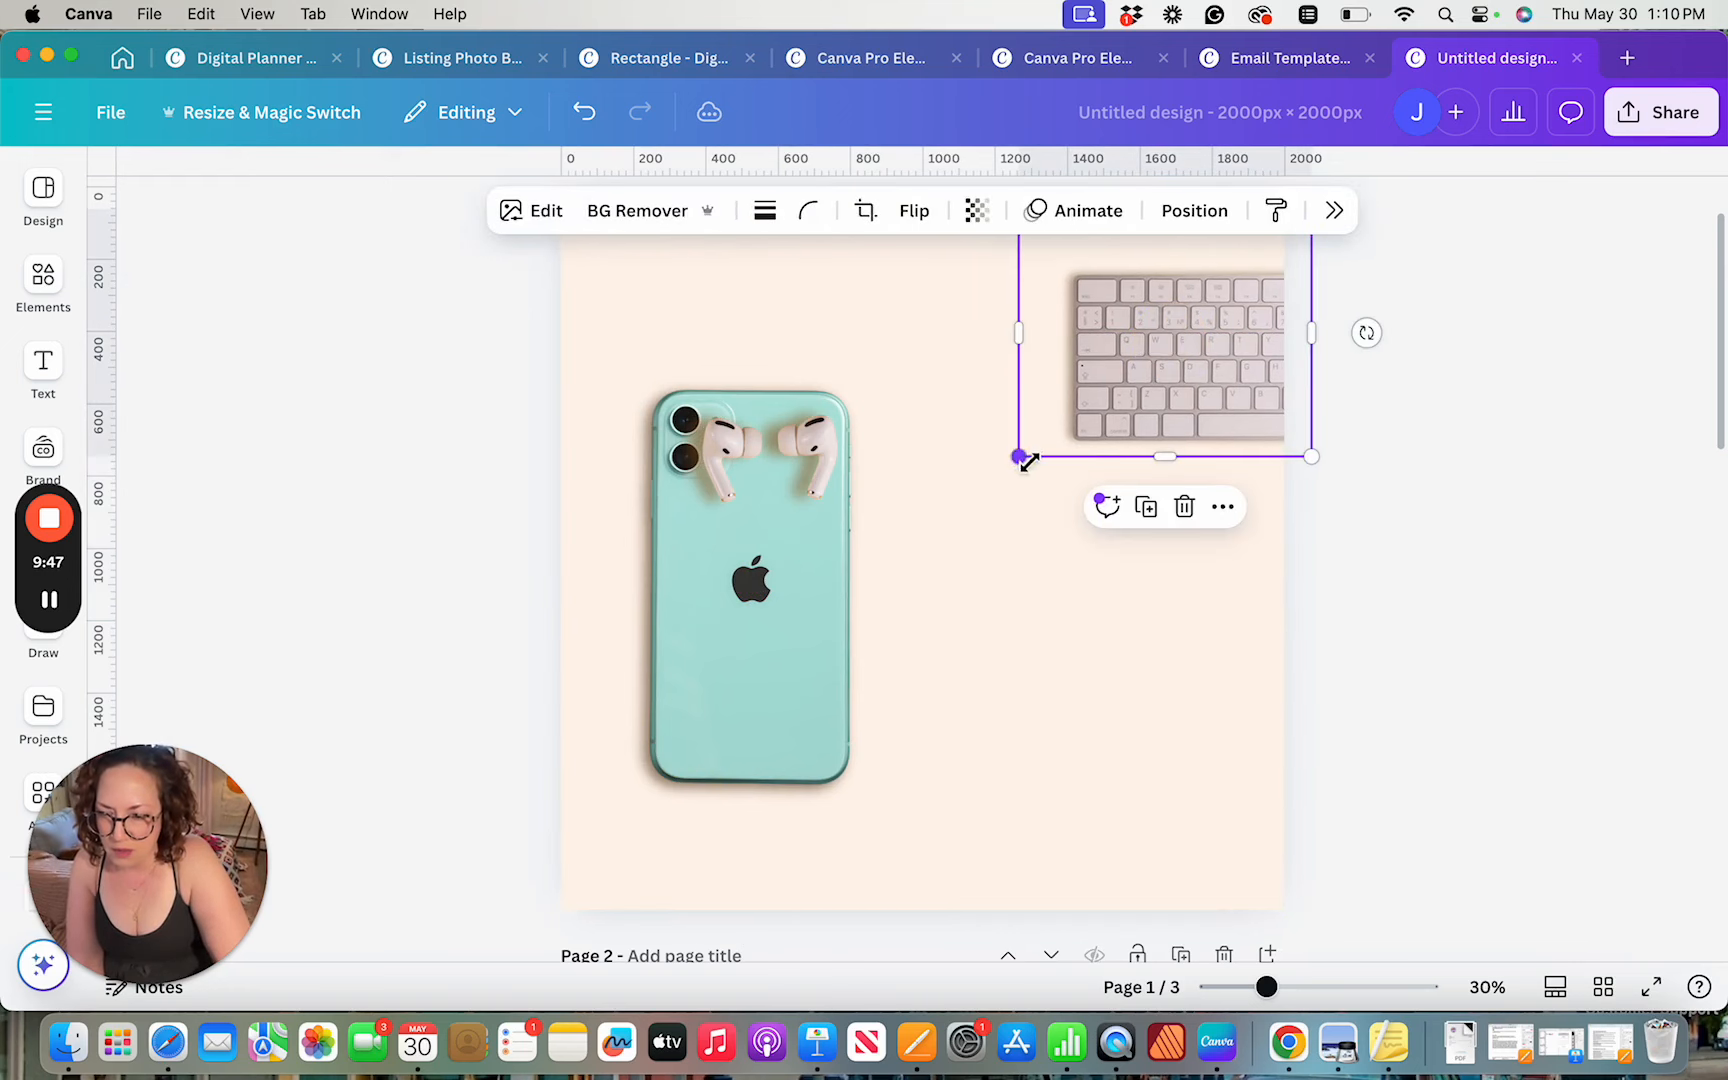
{"action": "left_click_drag", "start_coordinate": [1022, 460], "coordinate": [902, 550]}
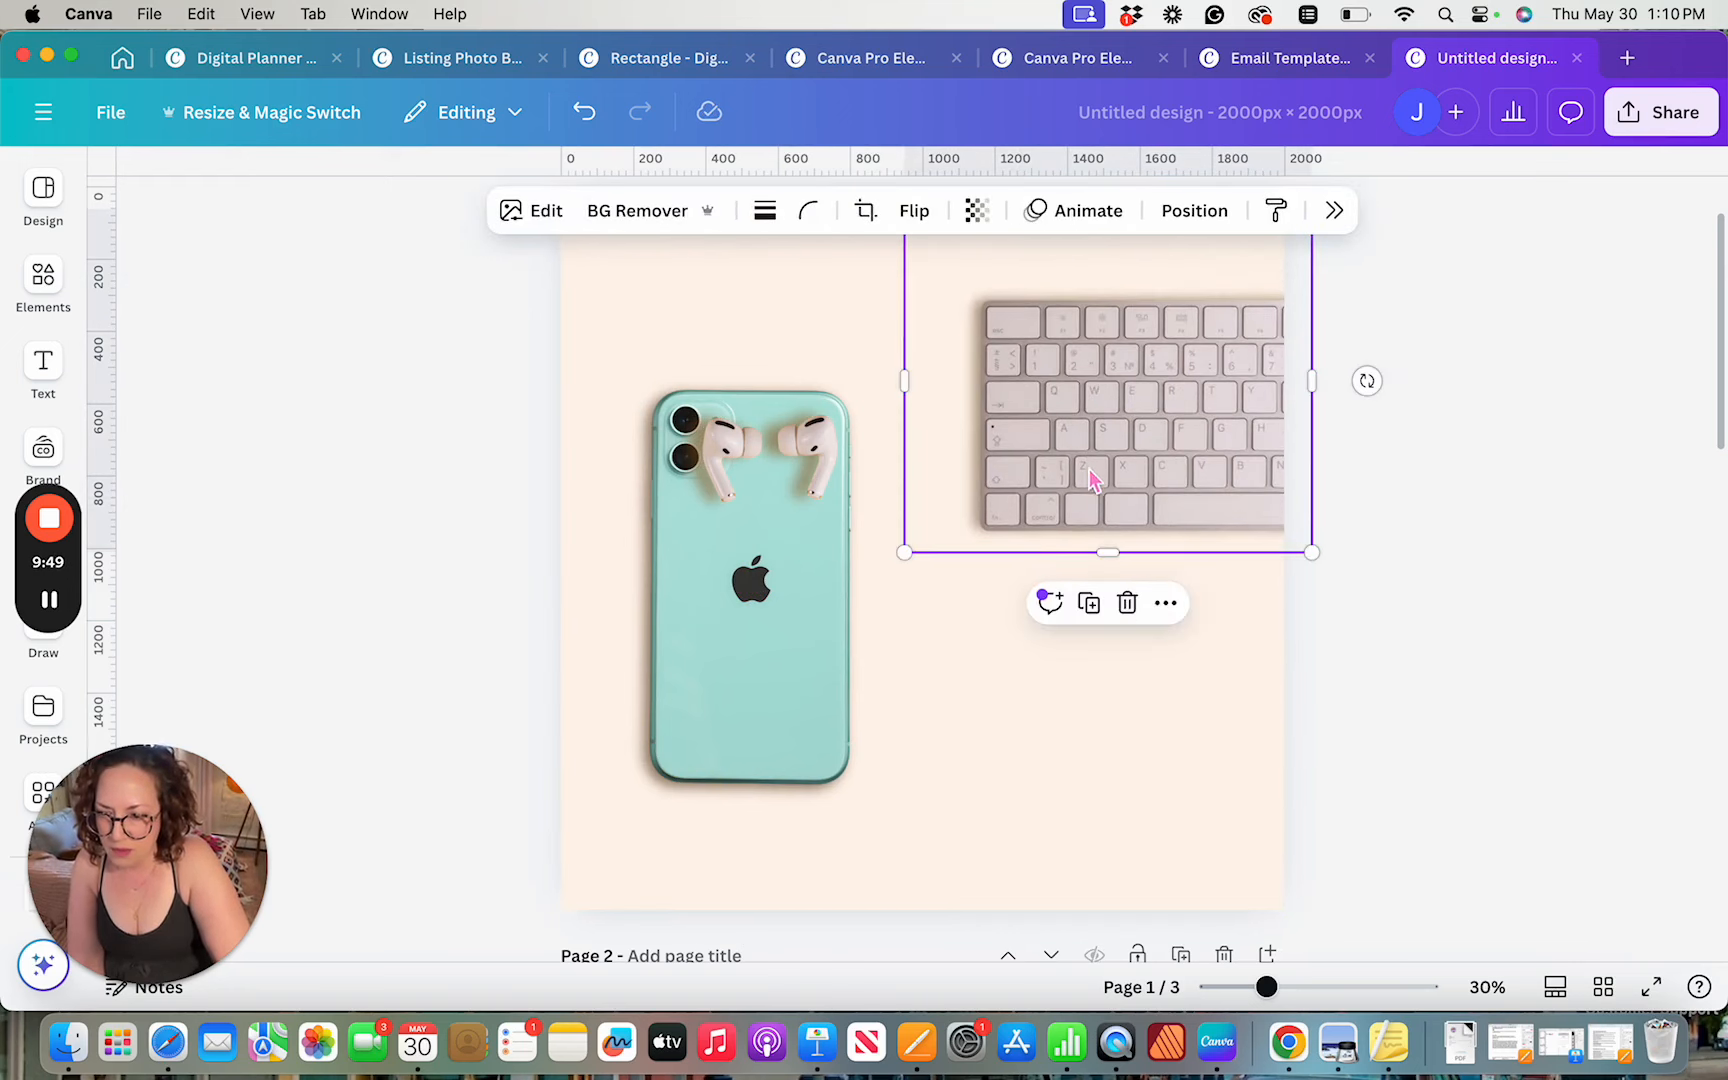
{"action": "left_click_drag", "start_coordinate": [1092, 480], "coordinate": [1092, 386]}
Place the earbuds near the top of page 1 with the phone below them, and tilt the phone slightly counterclockwise
{"action": "left_click_drag", "start_coordinate": [755, 415], "coordinate": [769, 246]}
{"action": "left_click_drag", "start_coordinate": [748, 642], "coordinate": [834, 671]}
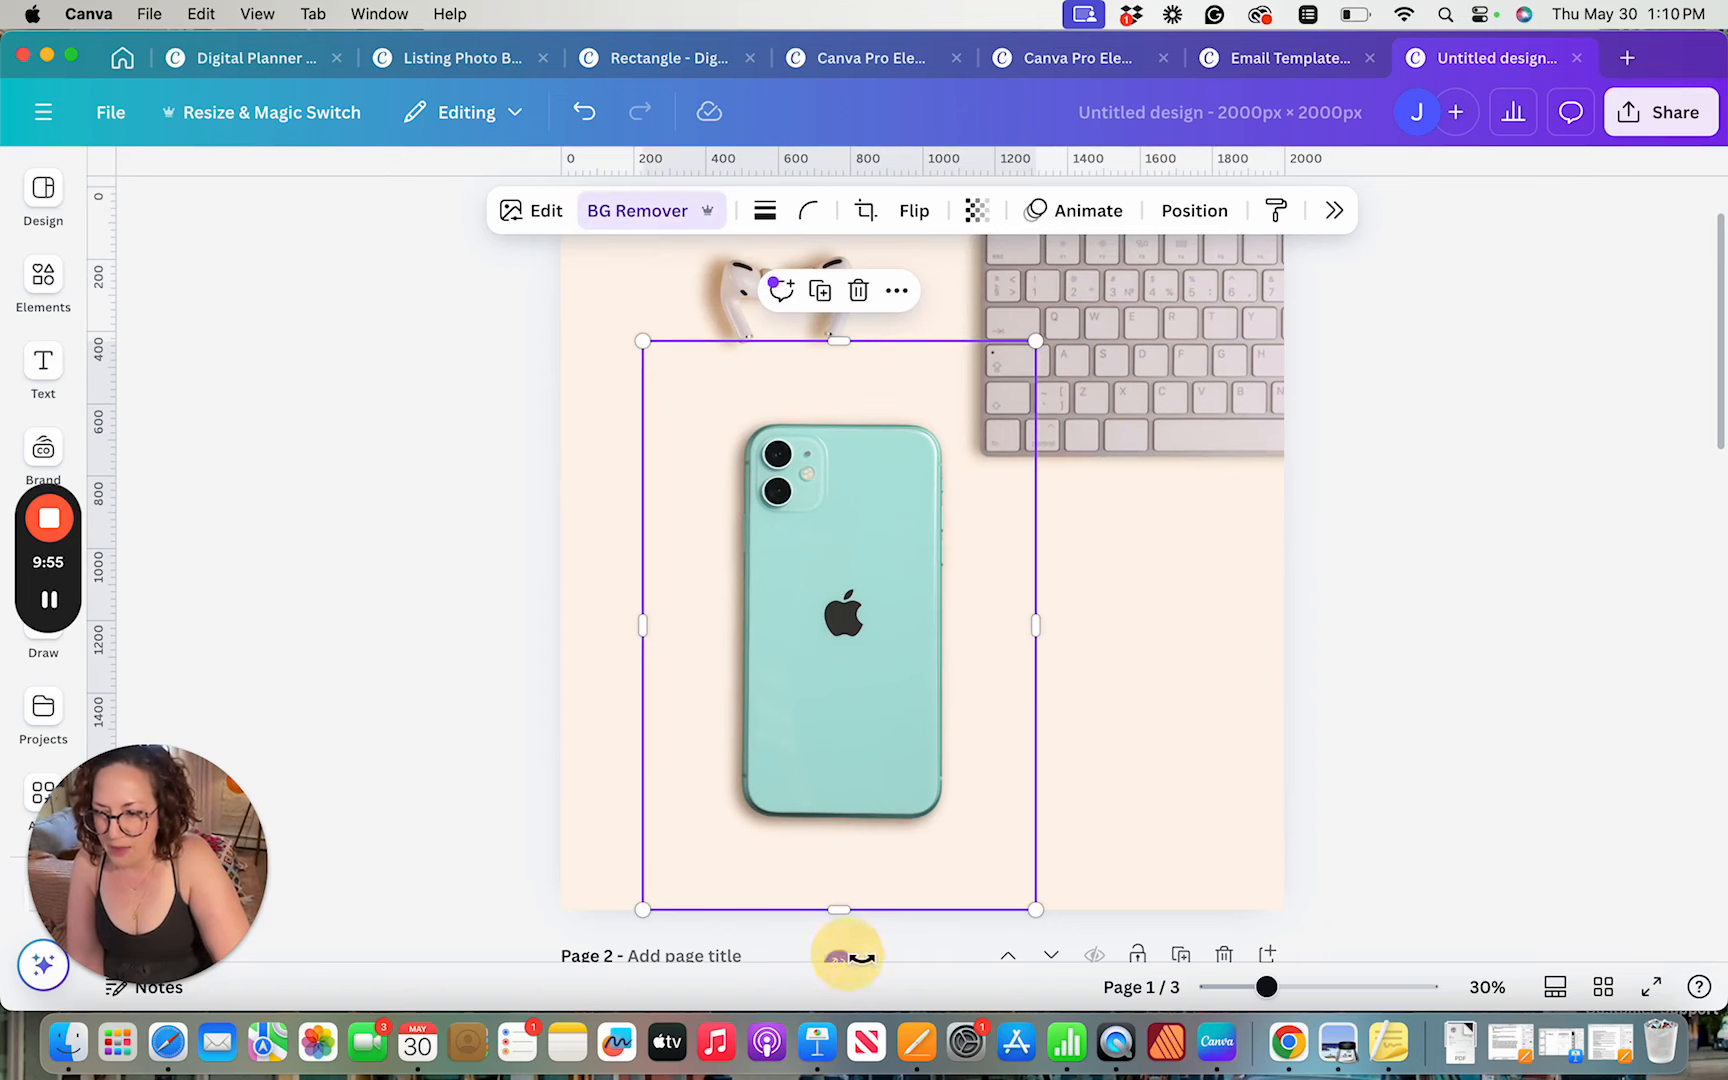
{"action": "left_click_drag", "start_coordinate": [857, 958], "coordinate": [885, 940]}
{"action": "left_click", "coordinate": [1153, 676]}
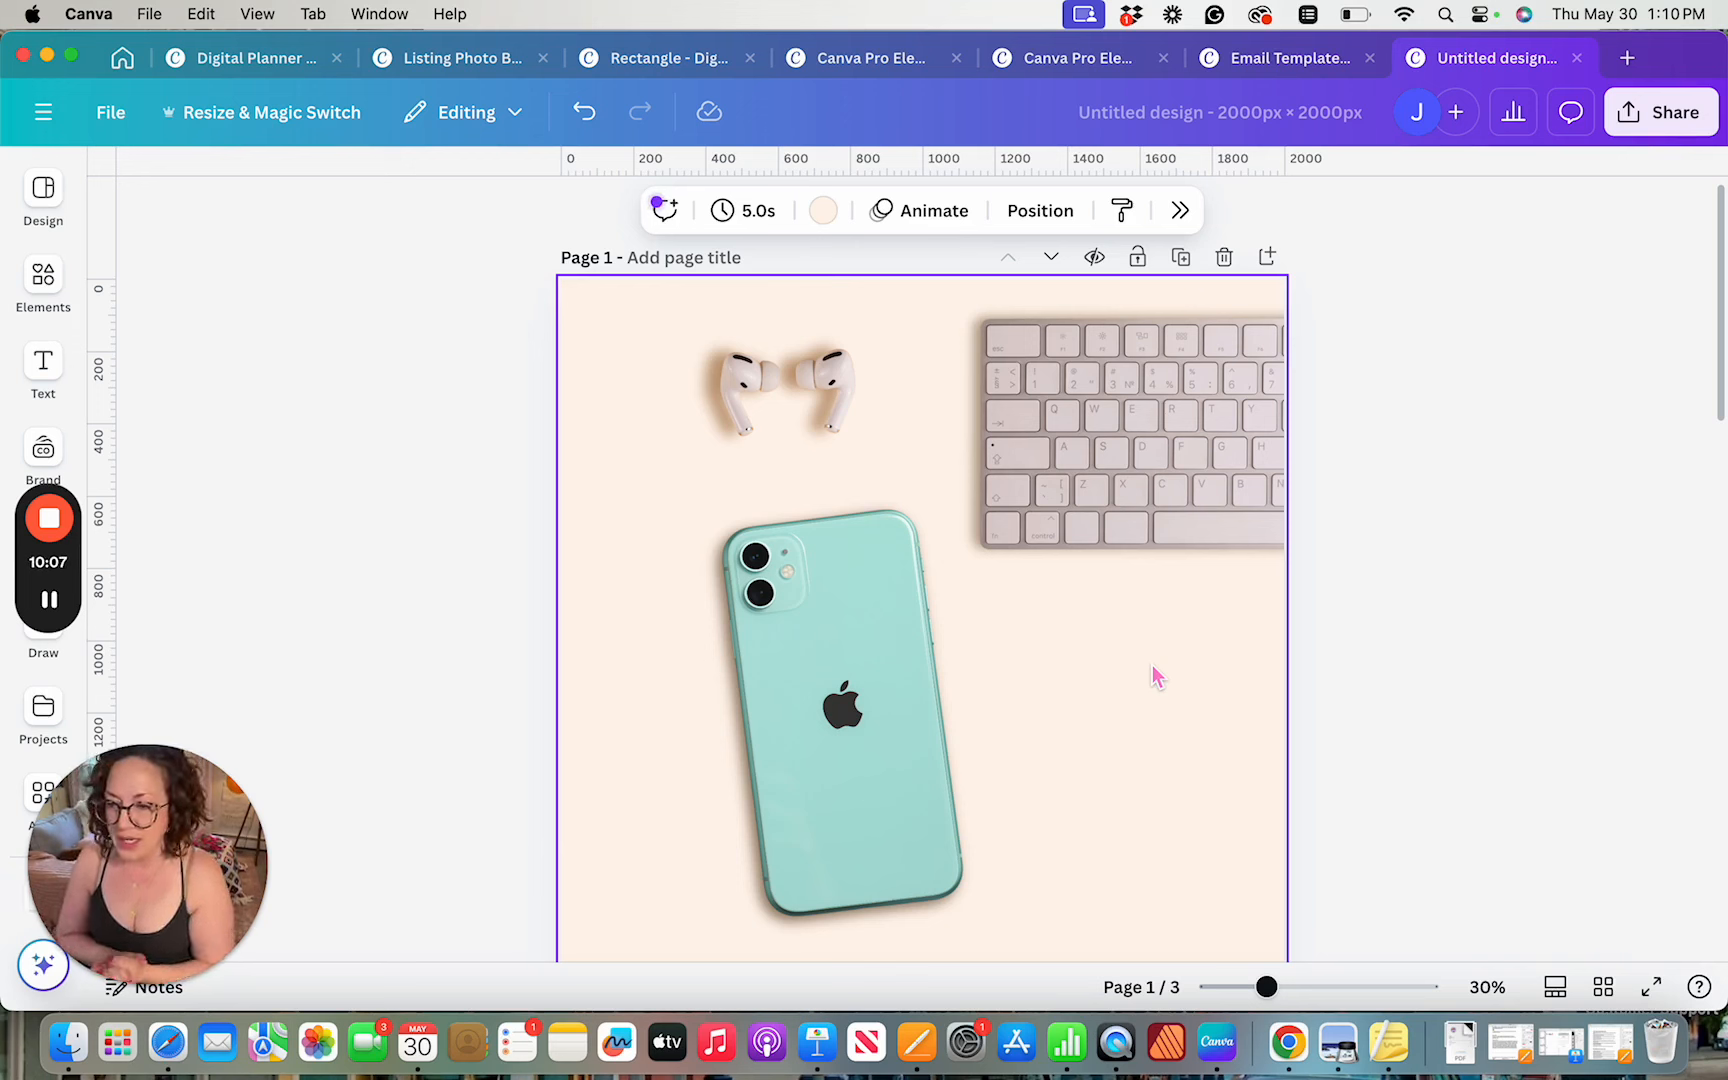
Rotate the phone on page 1 back to fully upright
{"action": "left_click", "coordinate": [841, 744]}
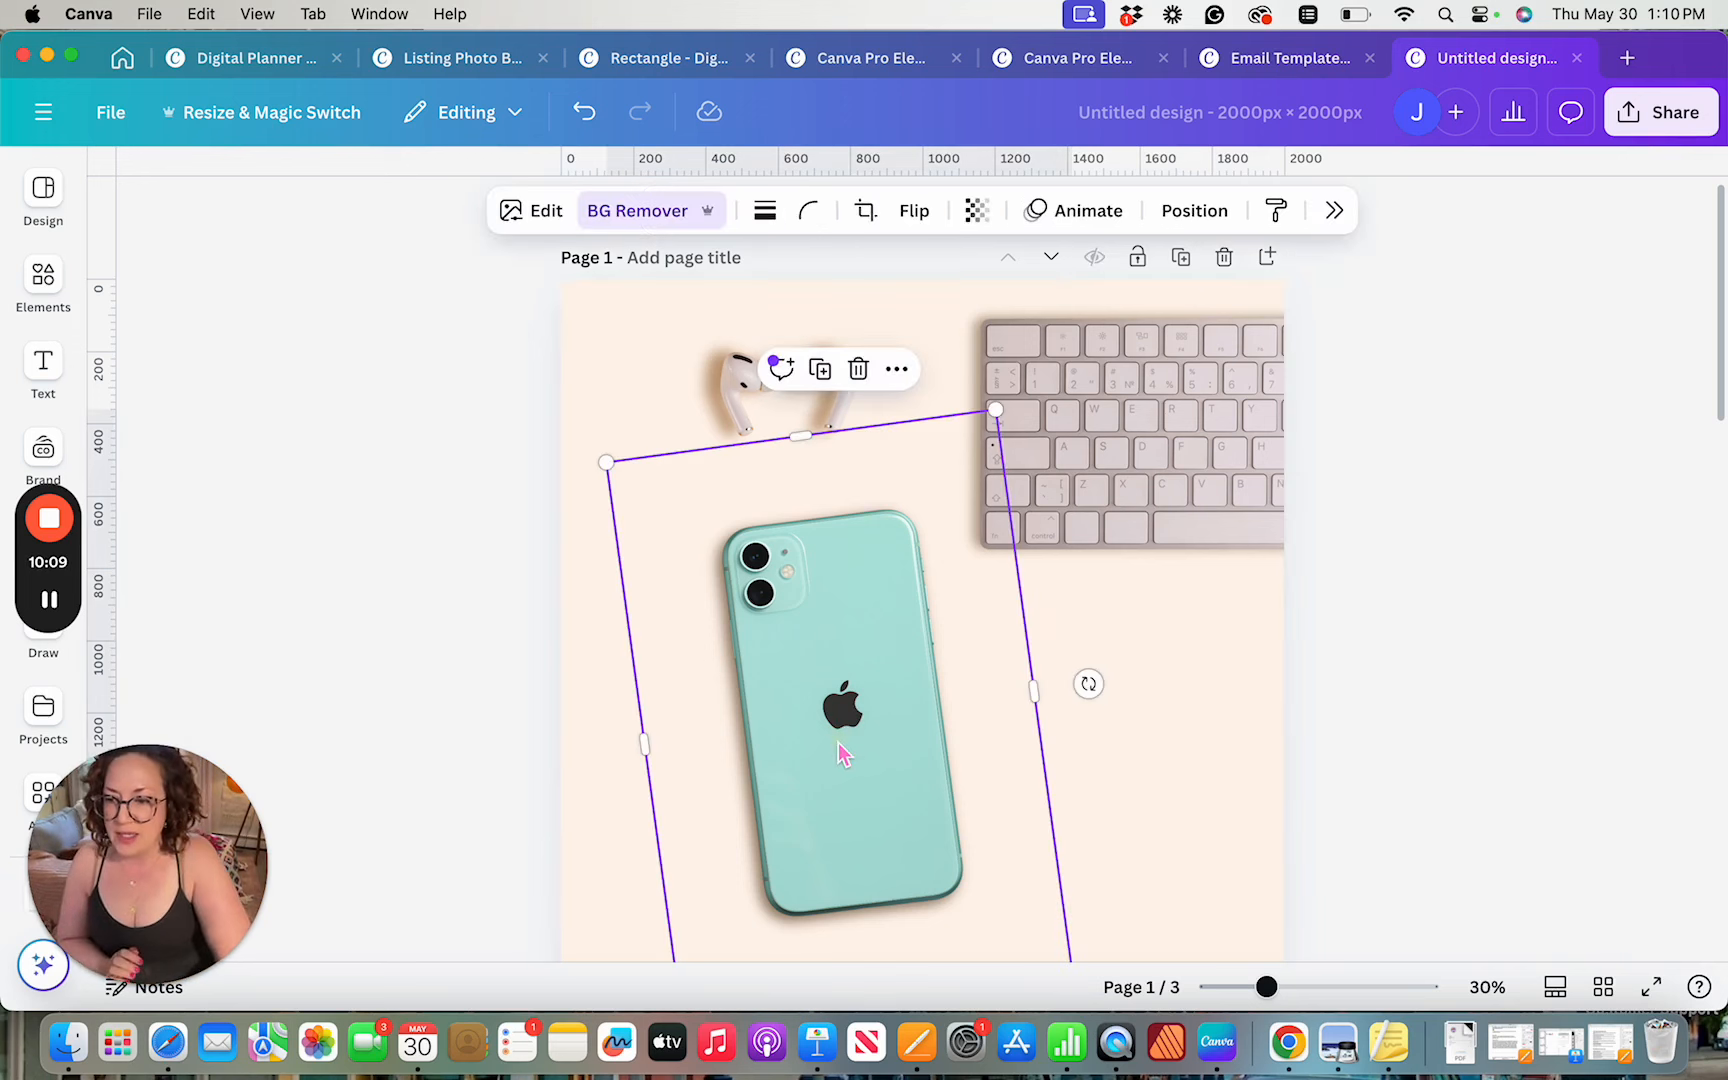
{"action": "scroll", "coordinate": [843, 747], "scroll_direction": "down", "scroll_amount": 3}
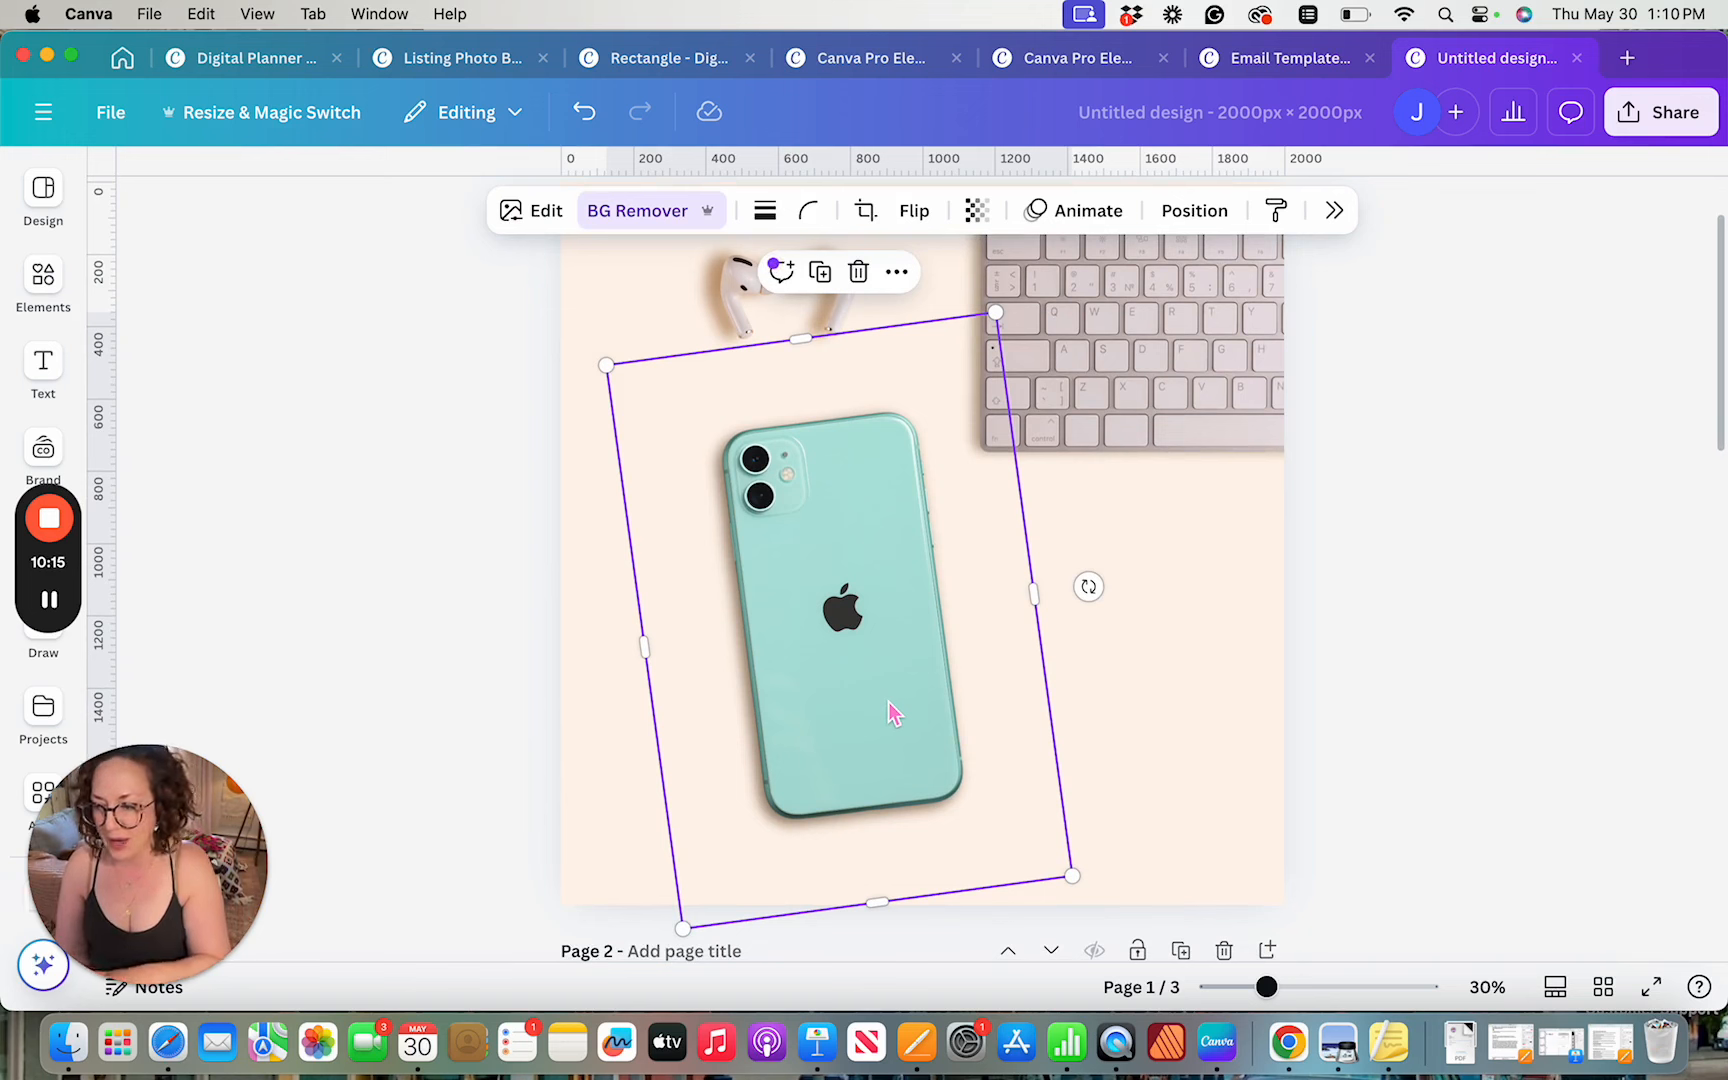
{"action": "left_click_drag", "start_coordinate": [1088, 587], "coordinate": [1092, 620]}
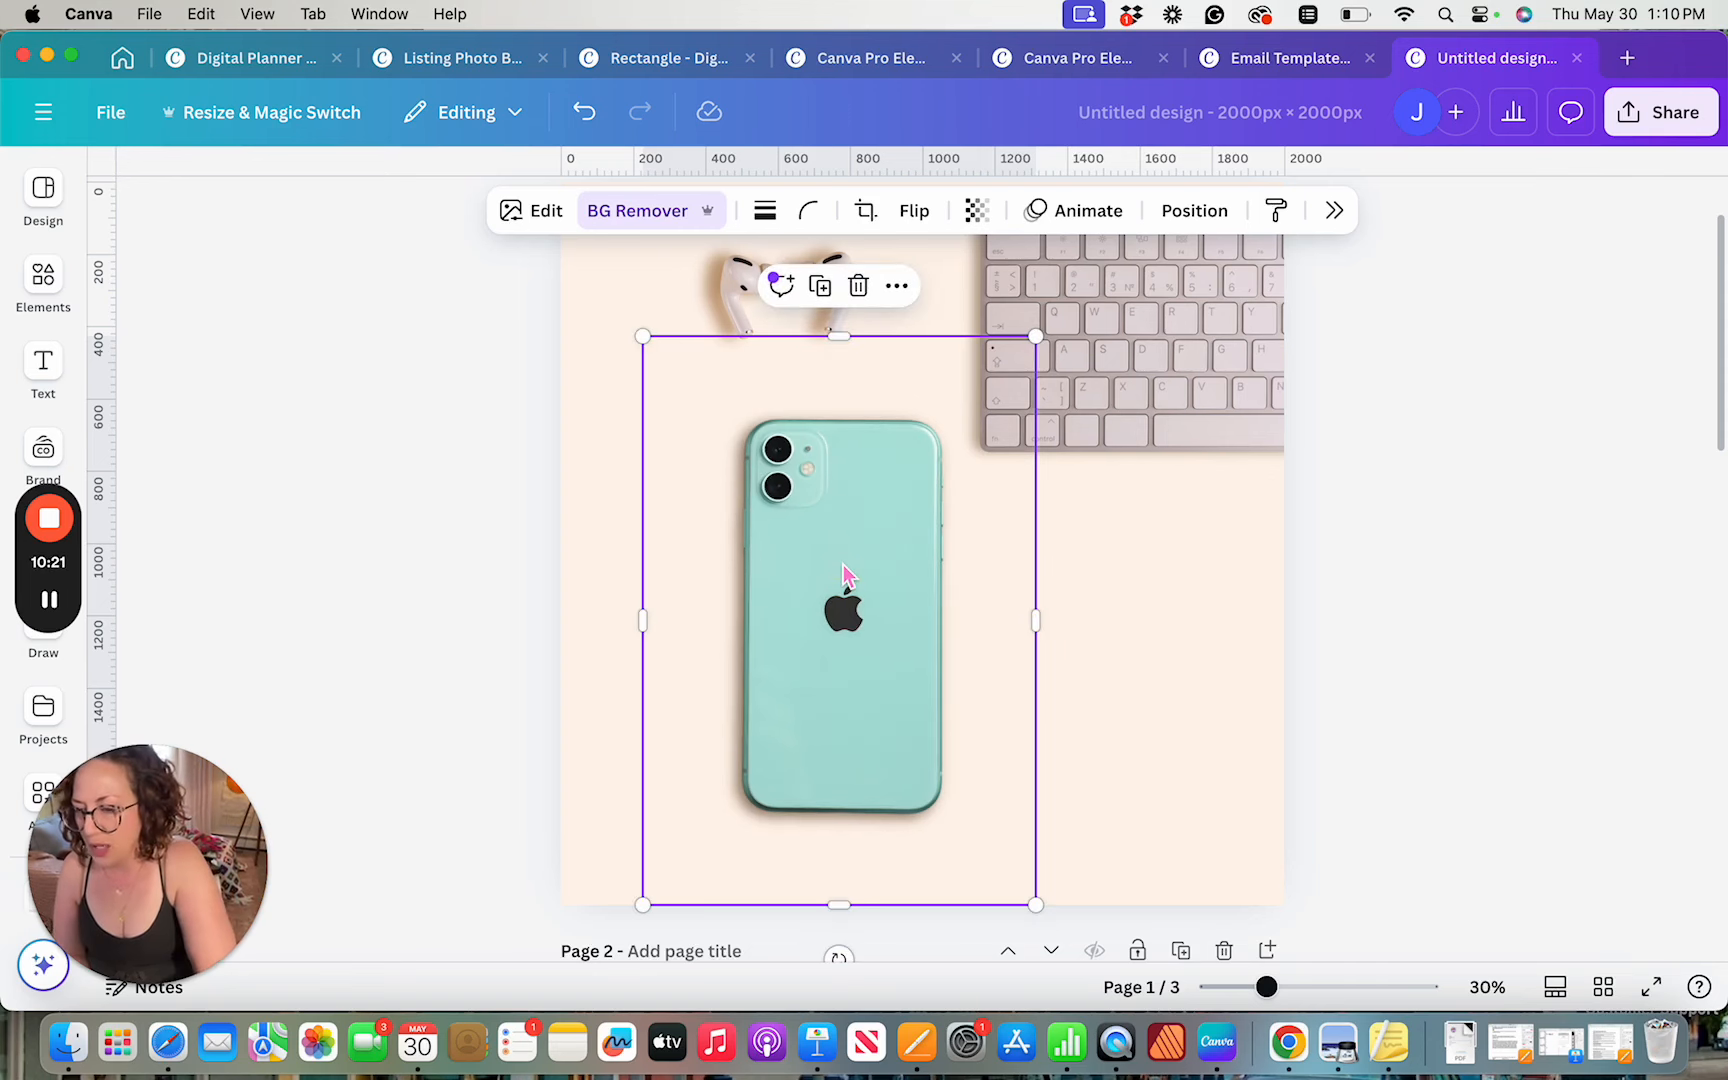
Paste a copy of the phone onto page 3, centered horizontally and upright against the two-tone background
{"action": "left_click", "coordinate": [1155, 752]}
{"action": "scroll", "coordinate": [1162, 762], "scroll_direction": "down", "scroll_amount": 10}
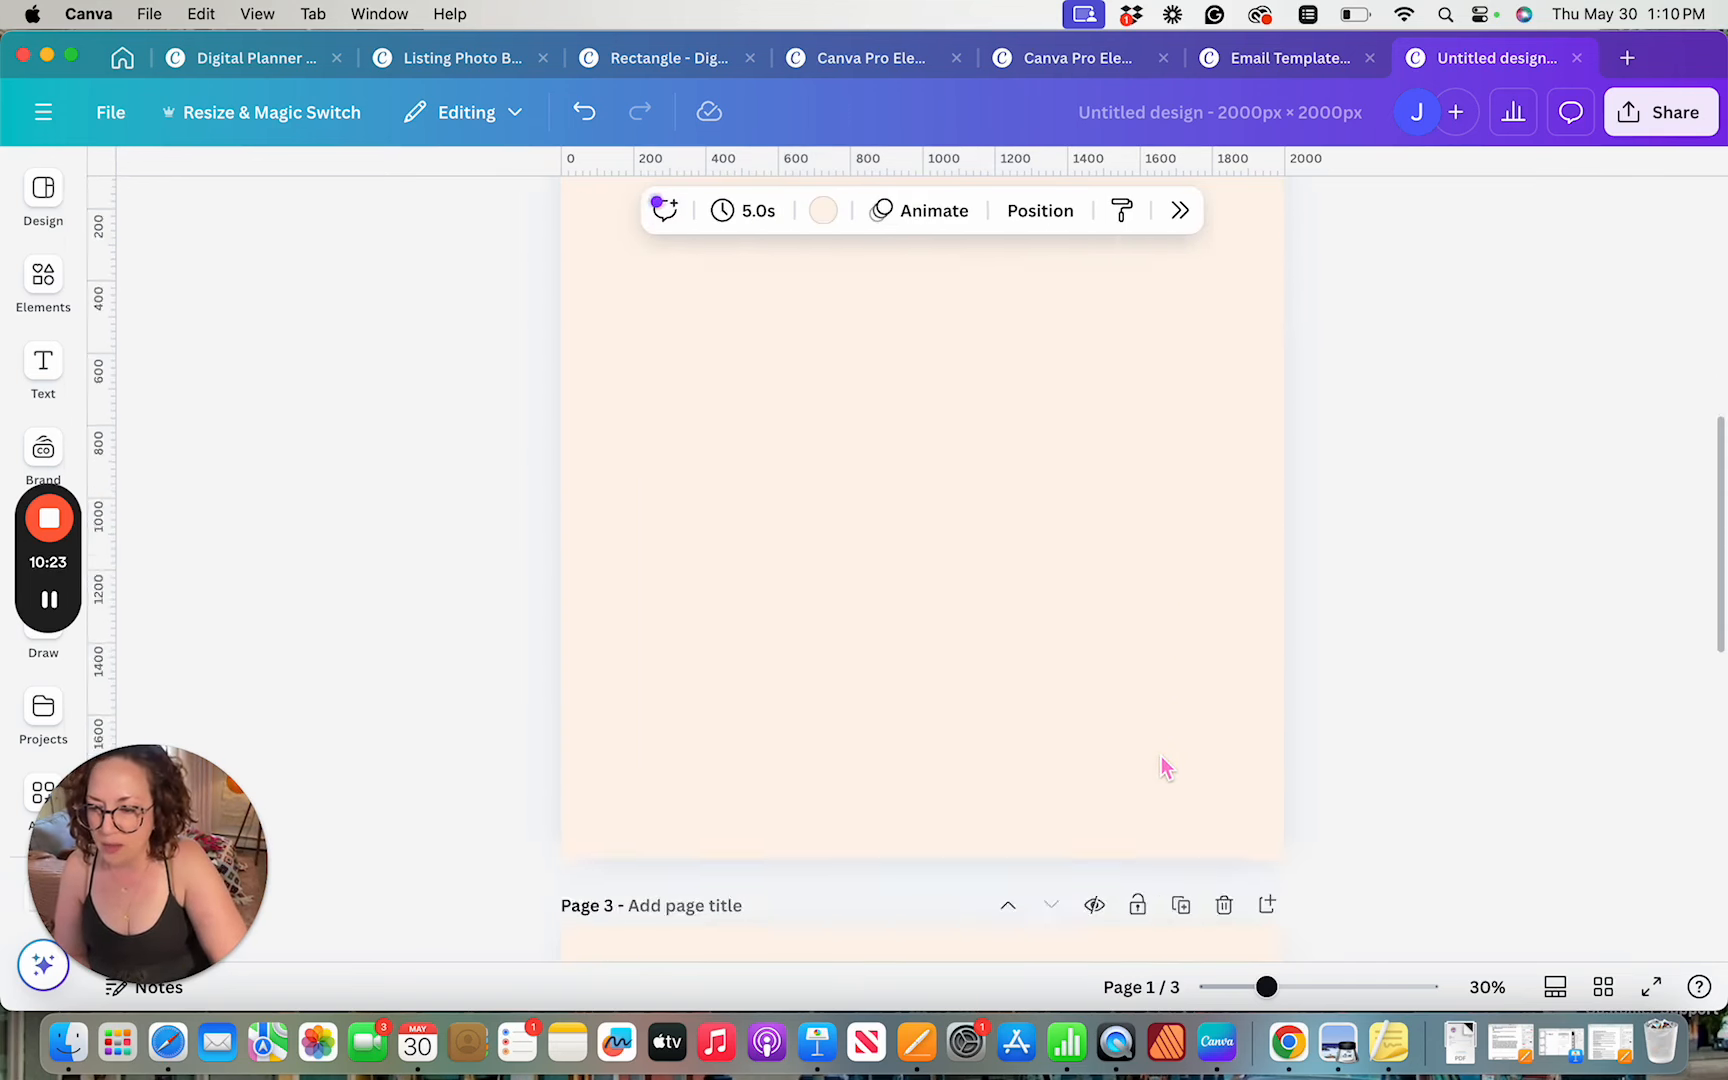
{"action": "scroll", "coordinate": [1163, 766], "scroll_direction": "down", "scroll_amount": 10}
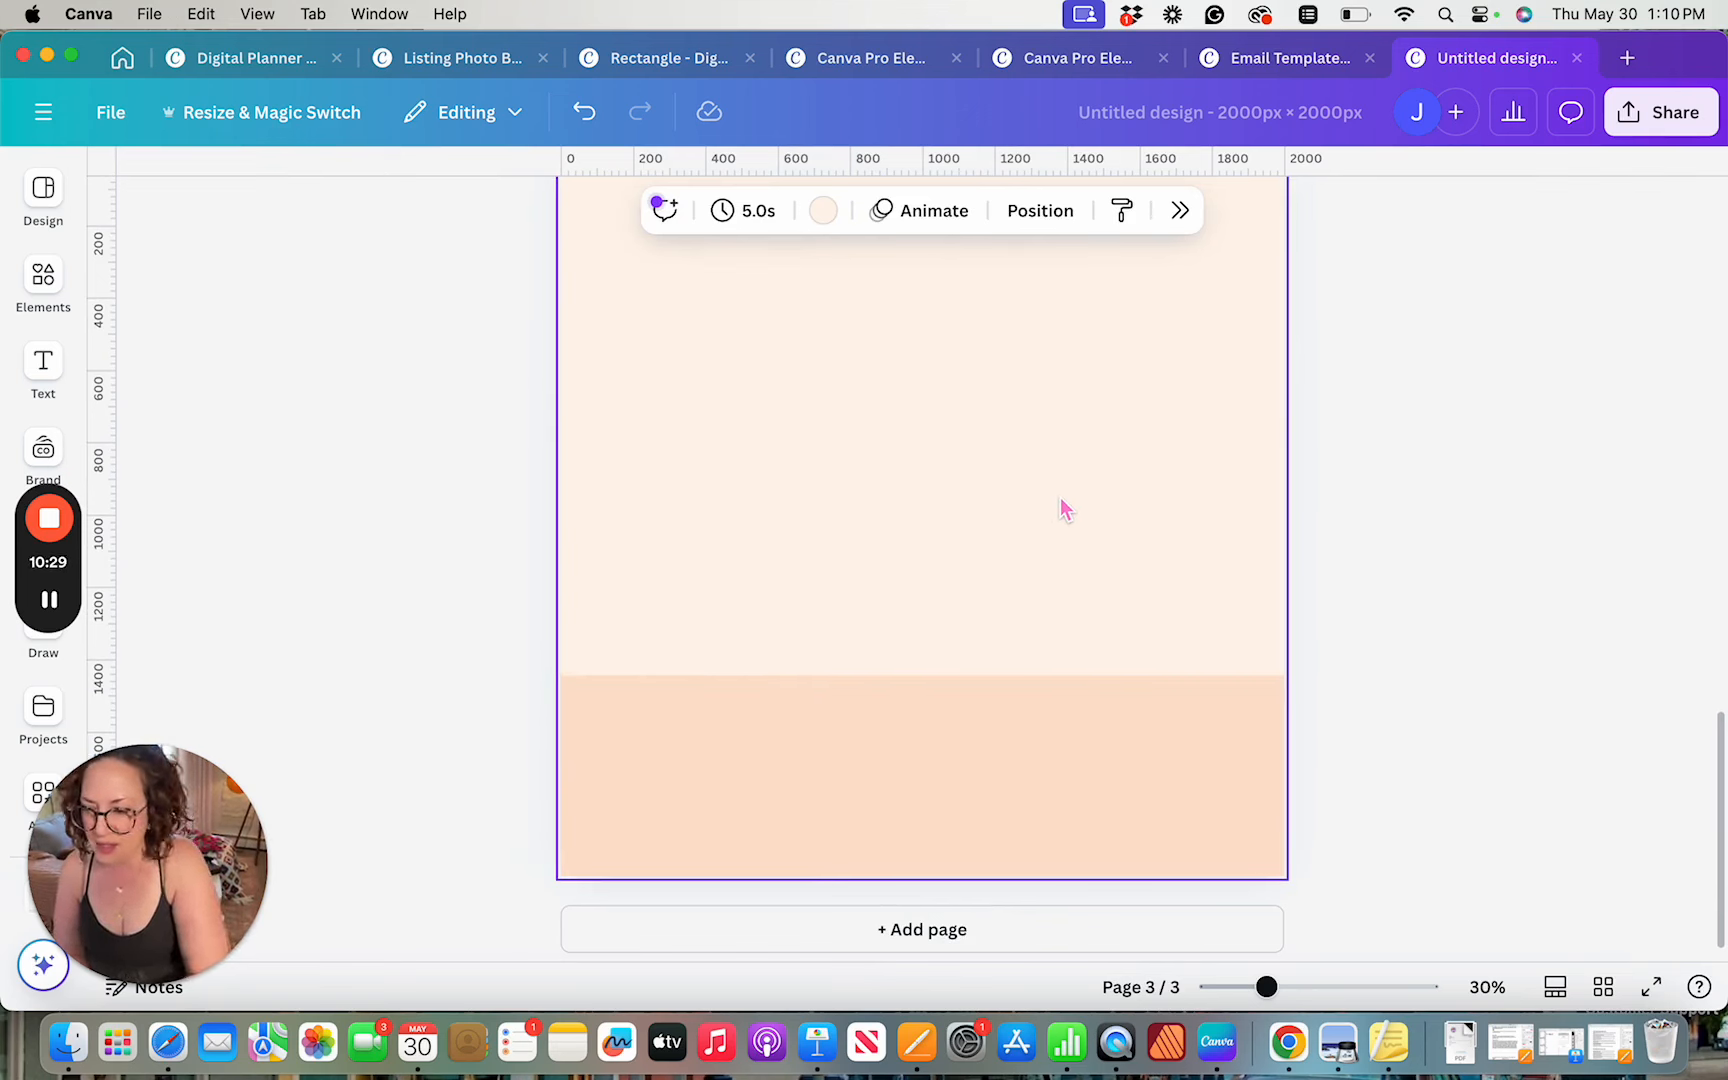
{"action": "key", "text": "super+v"}
{"action": "left_click_drag", "start_coordinate": [866, 662], "coordinate": [946, 642]}
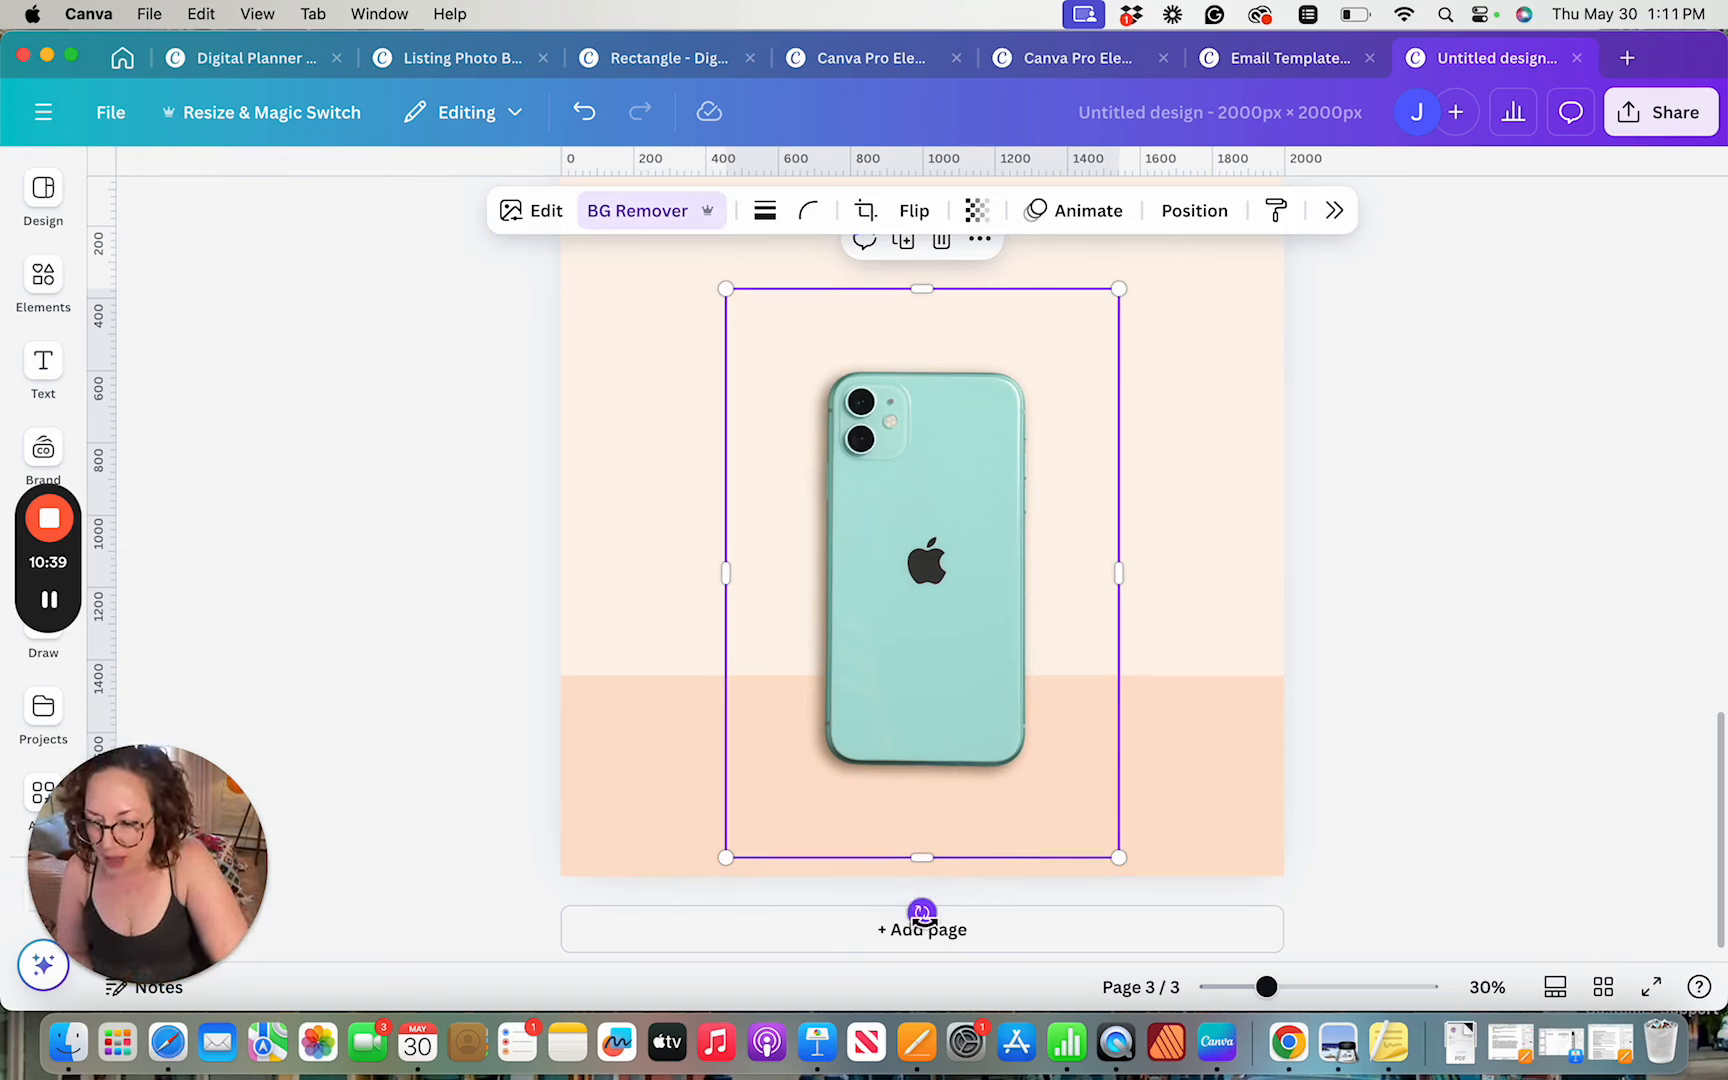
{"action": "left_click_drag", "start_coordinate": [921, 912], "coordinate": [930, 921]}
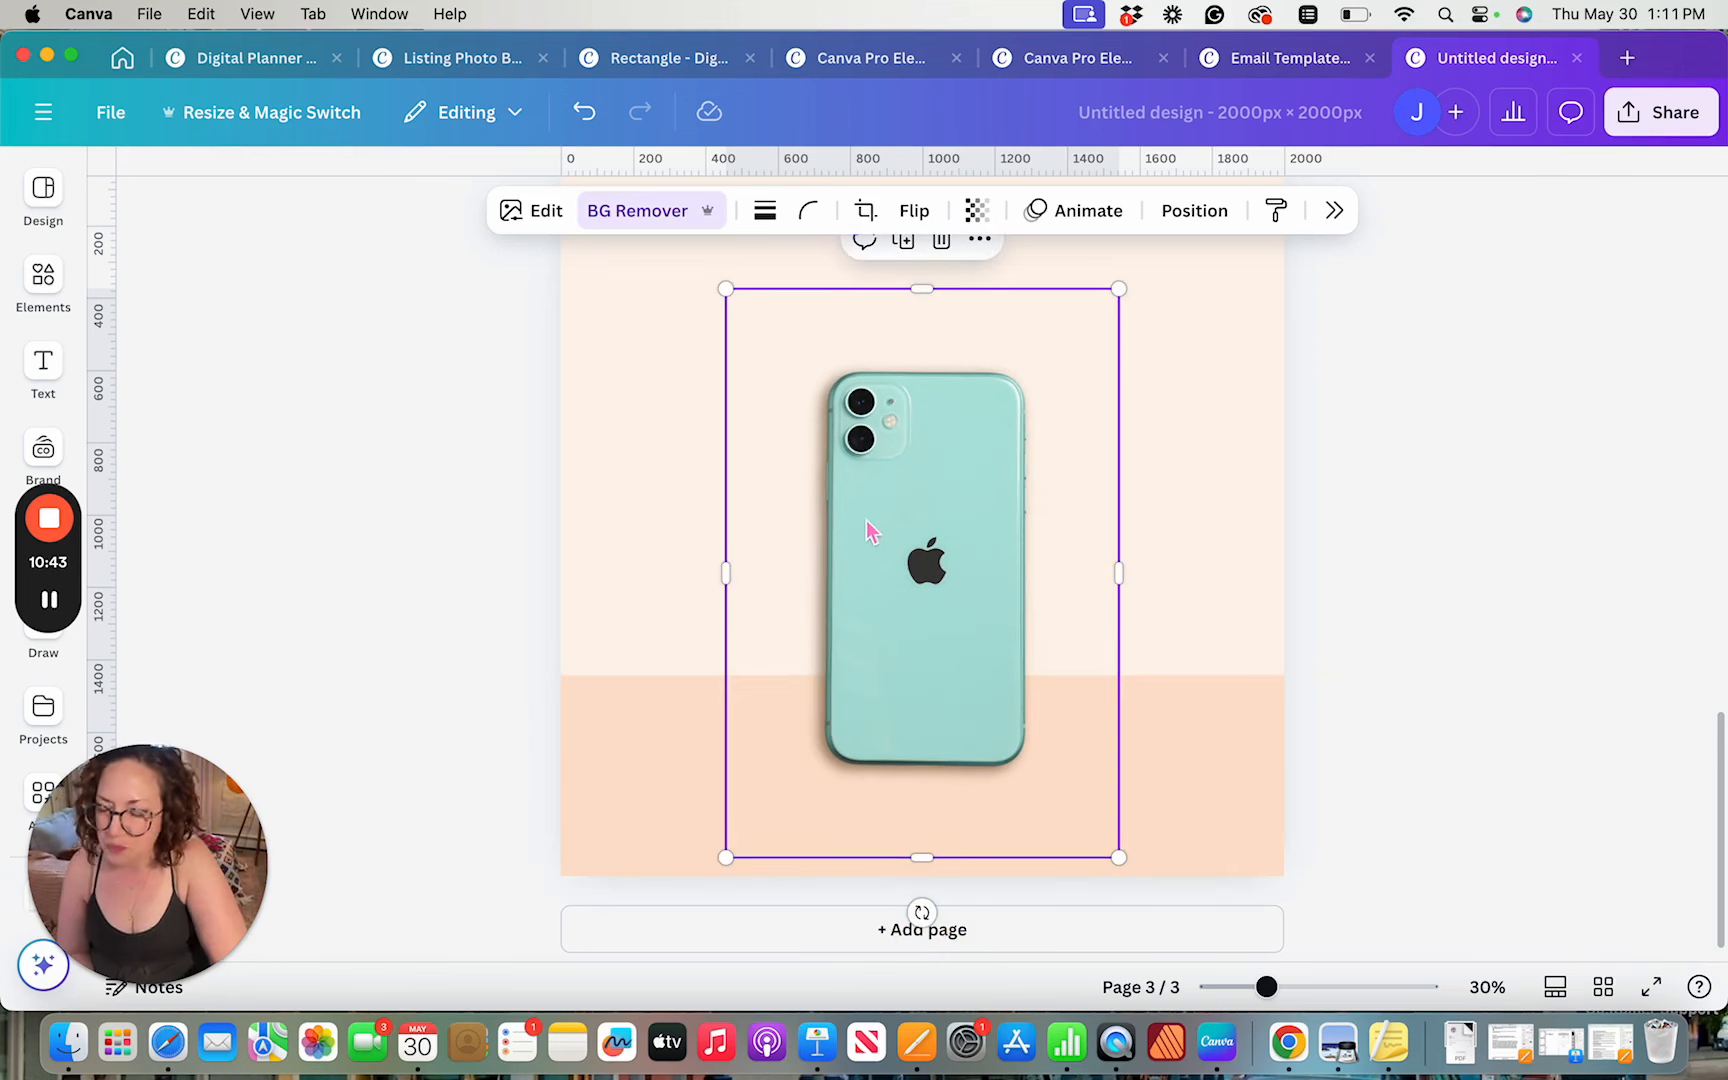
Try the Outline and Curved shadows on page 3's phone, reducing the Curved shadow's distance to 3
{"action": "left_click", "coordinate": [541, 211]}
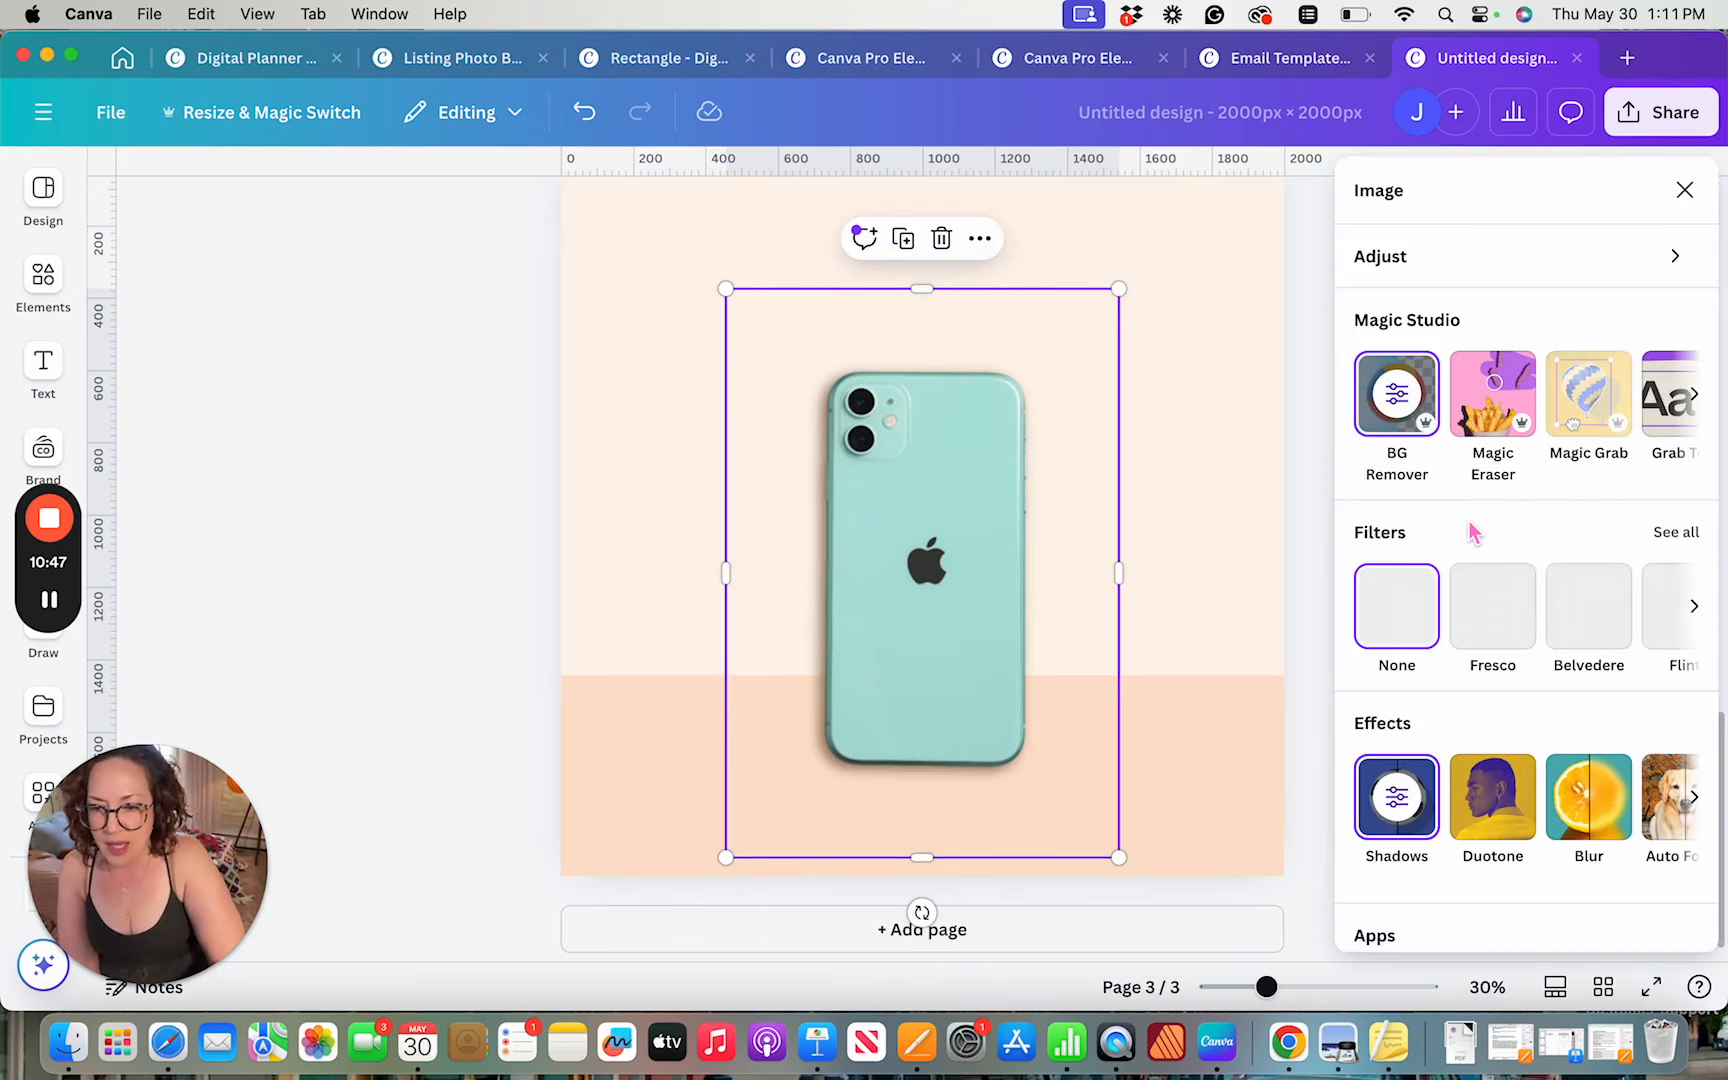
{"action": "left_click", "coordinate": [1400, 818]}
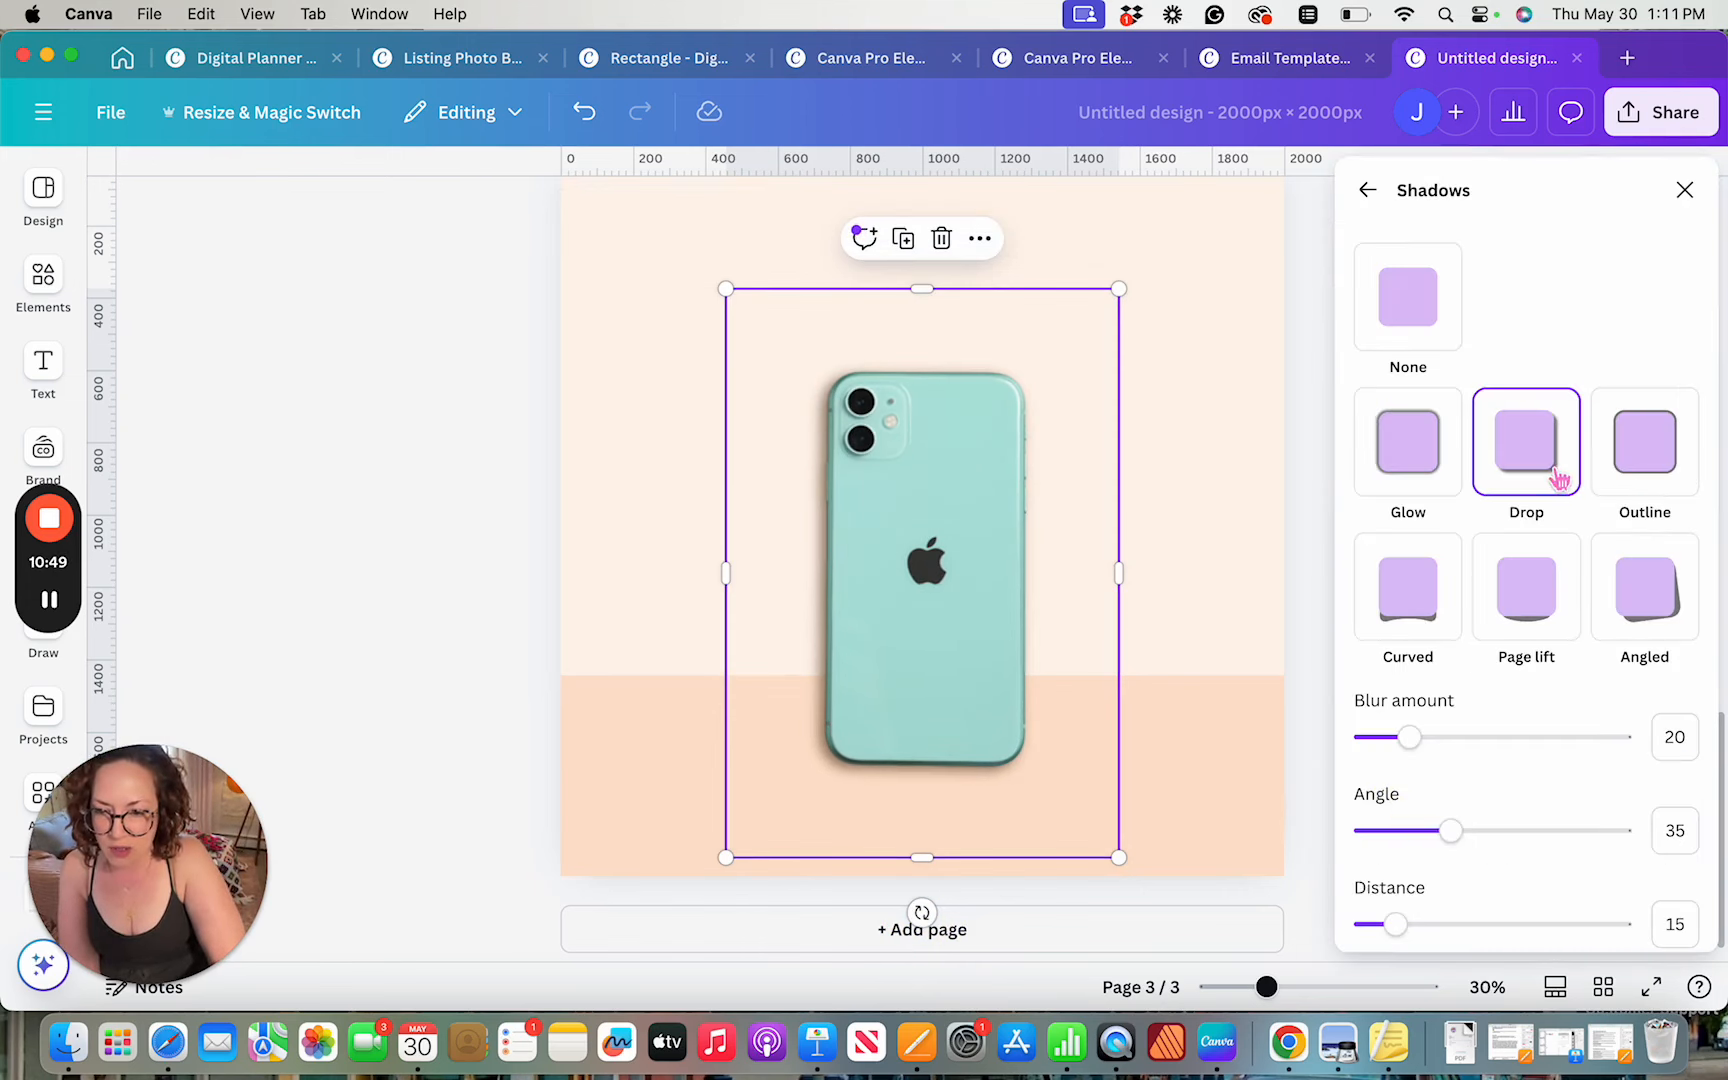
{"action": "left_click", "coordinate": [1655, 455]}
{"action": "left_click", "coordinate": [1430, 598]}
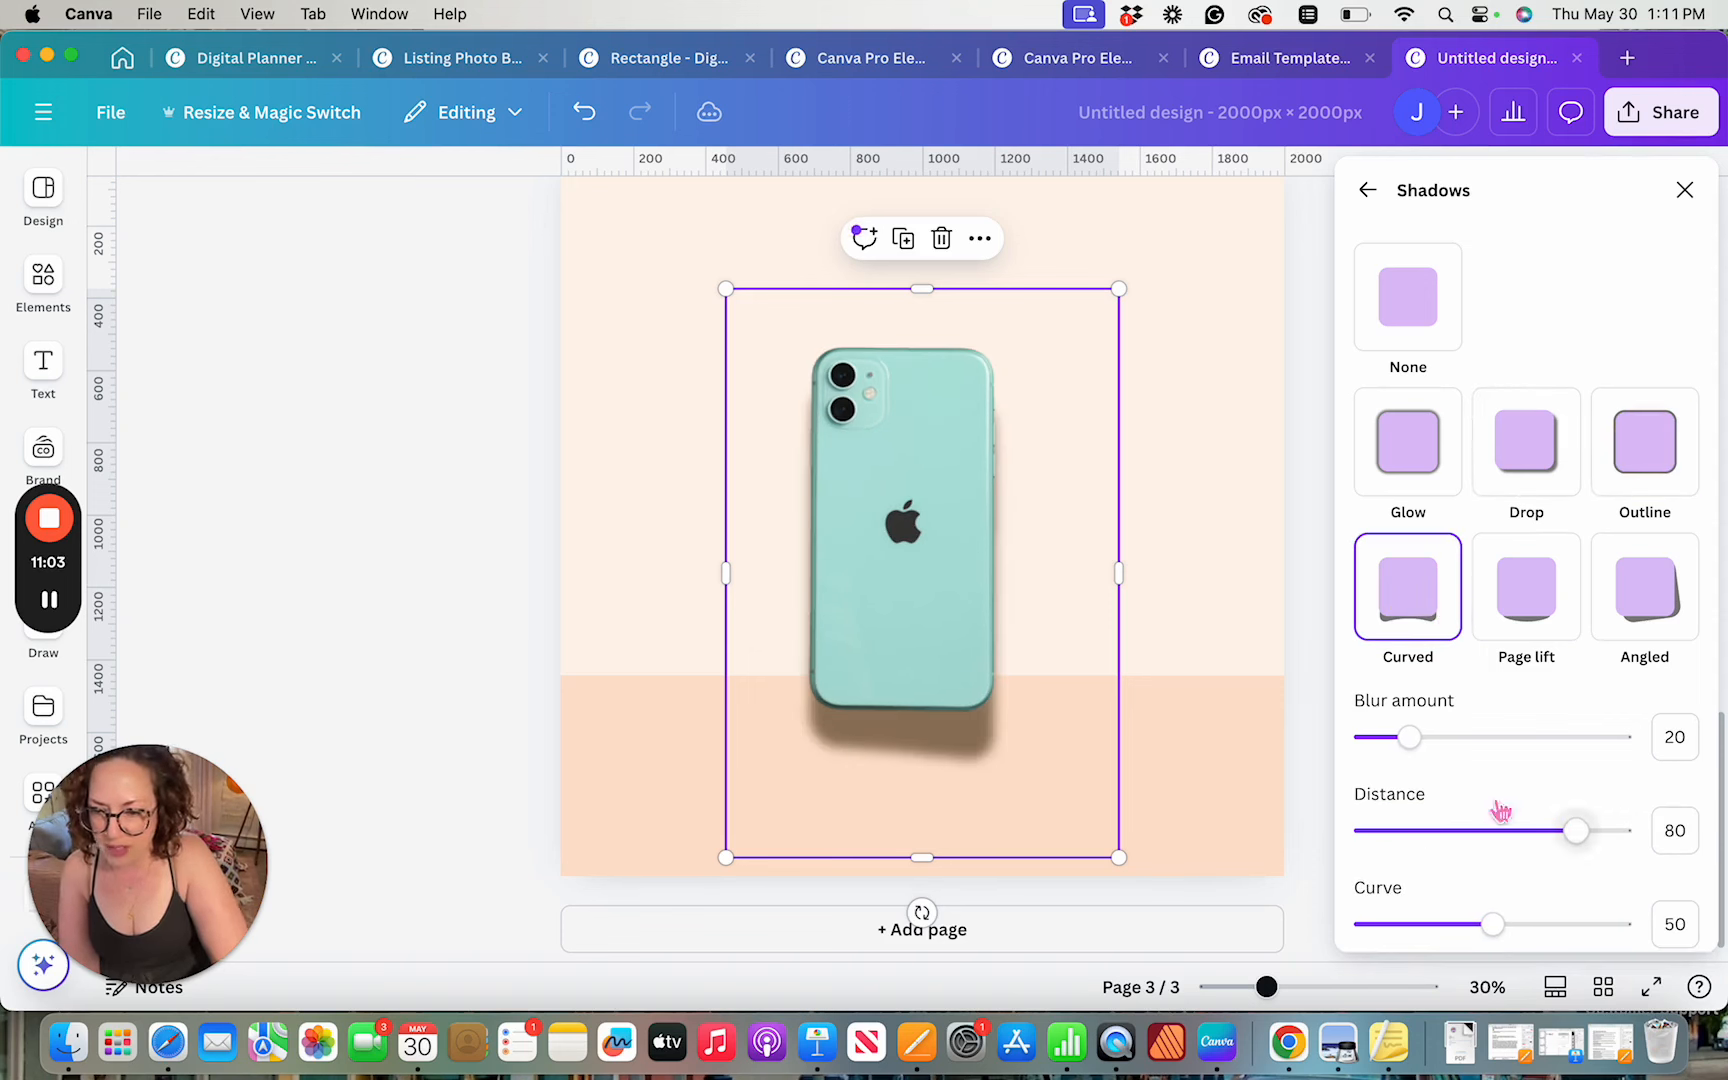
{"action": "left_click_drag", "start_coordinate": [1576, 830], "coordinate": [1366, 842]}
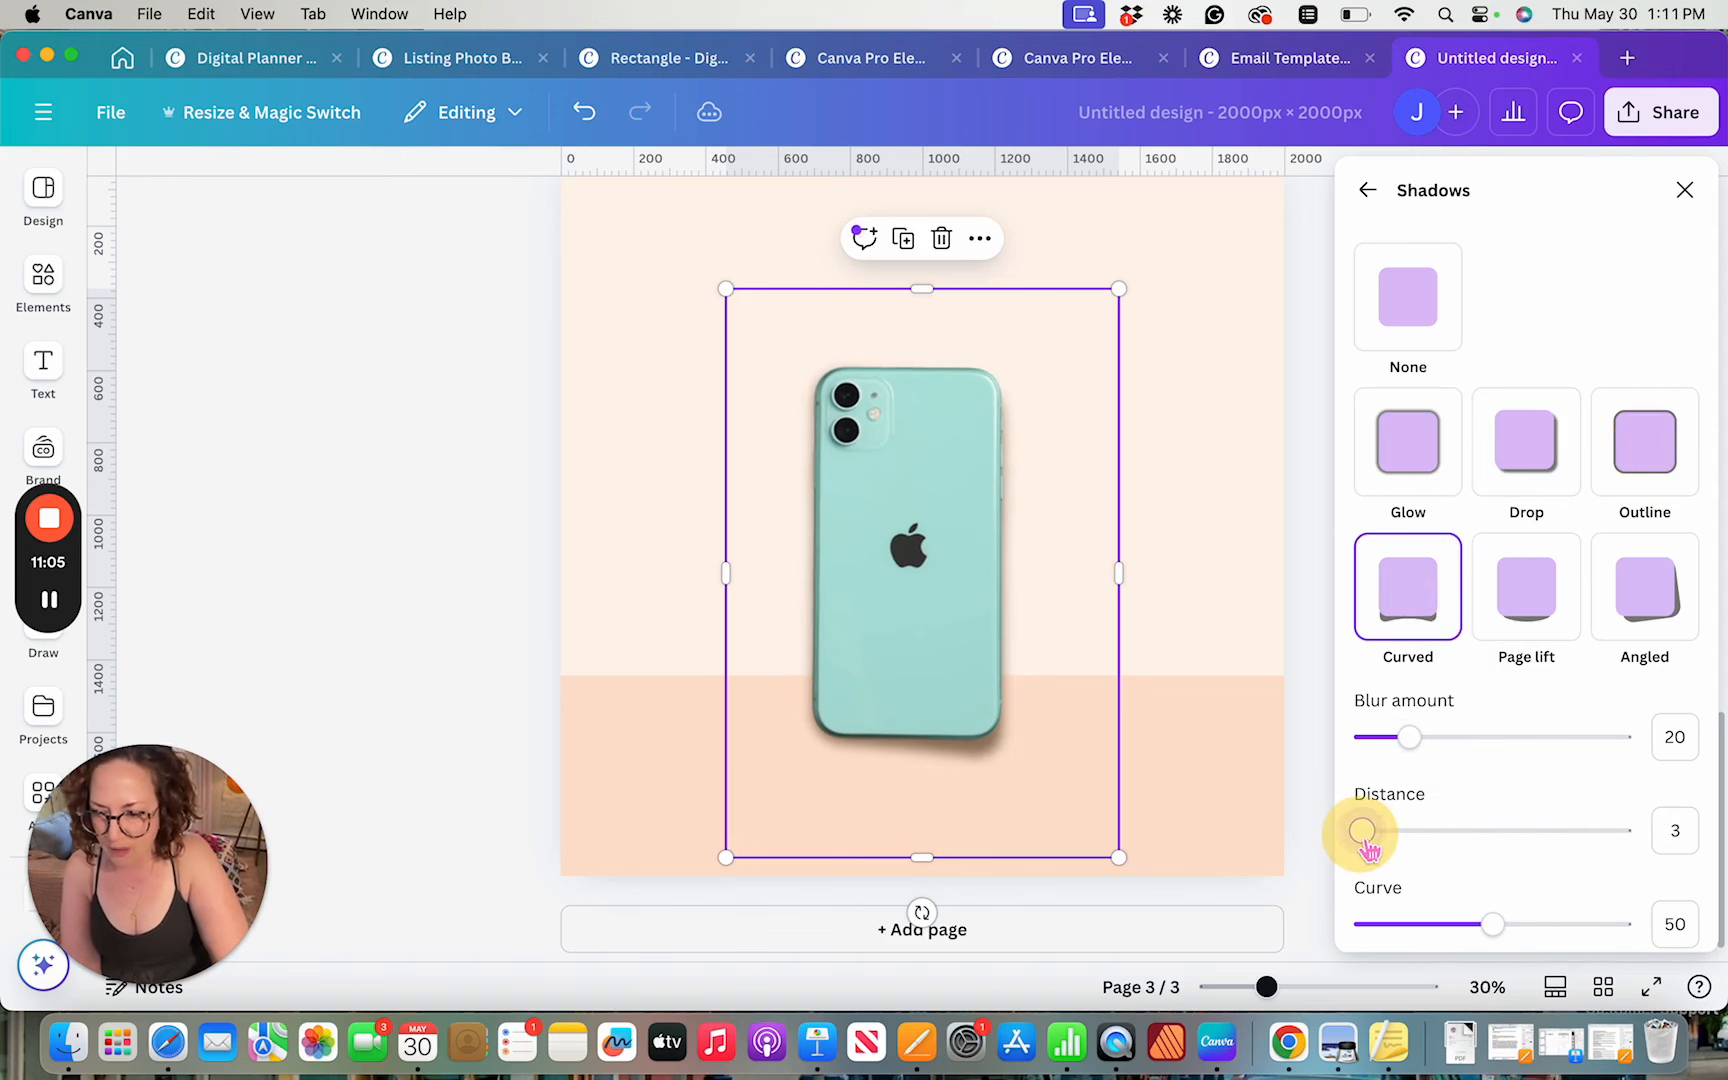
Try the Page lift and Angled shadows on page 3's phone, and finally set its shadow to None
{"action": "left_click", "coordinate": [1533, 608]}
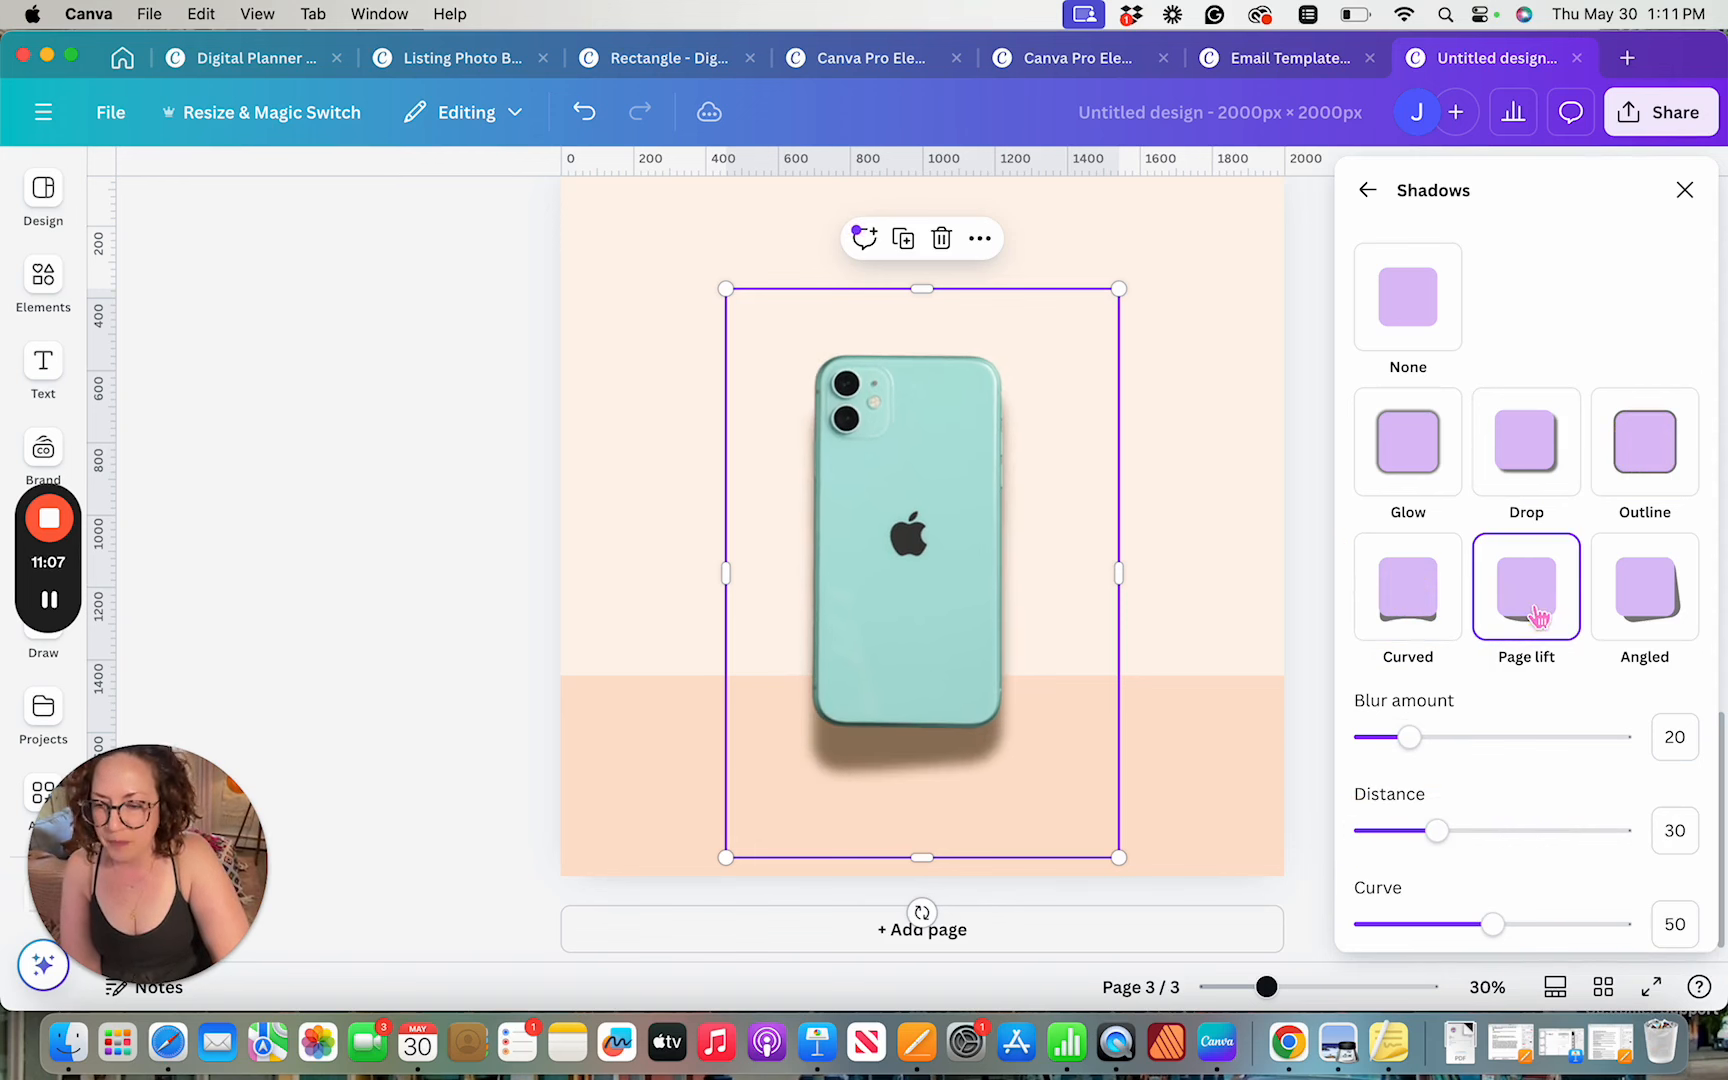
{"action": "left_click", "coordinate": [1663, 625]}
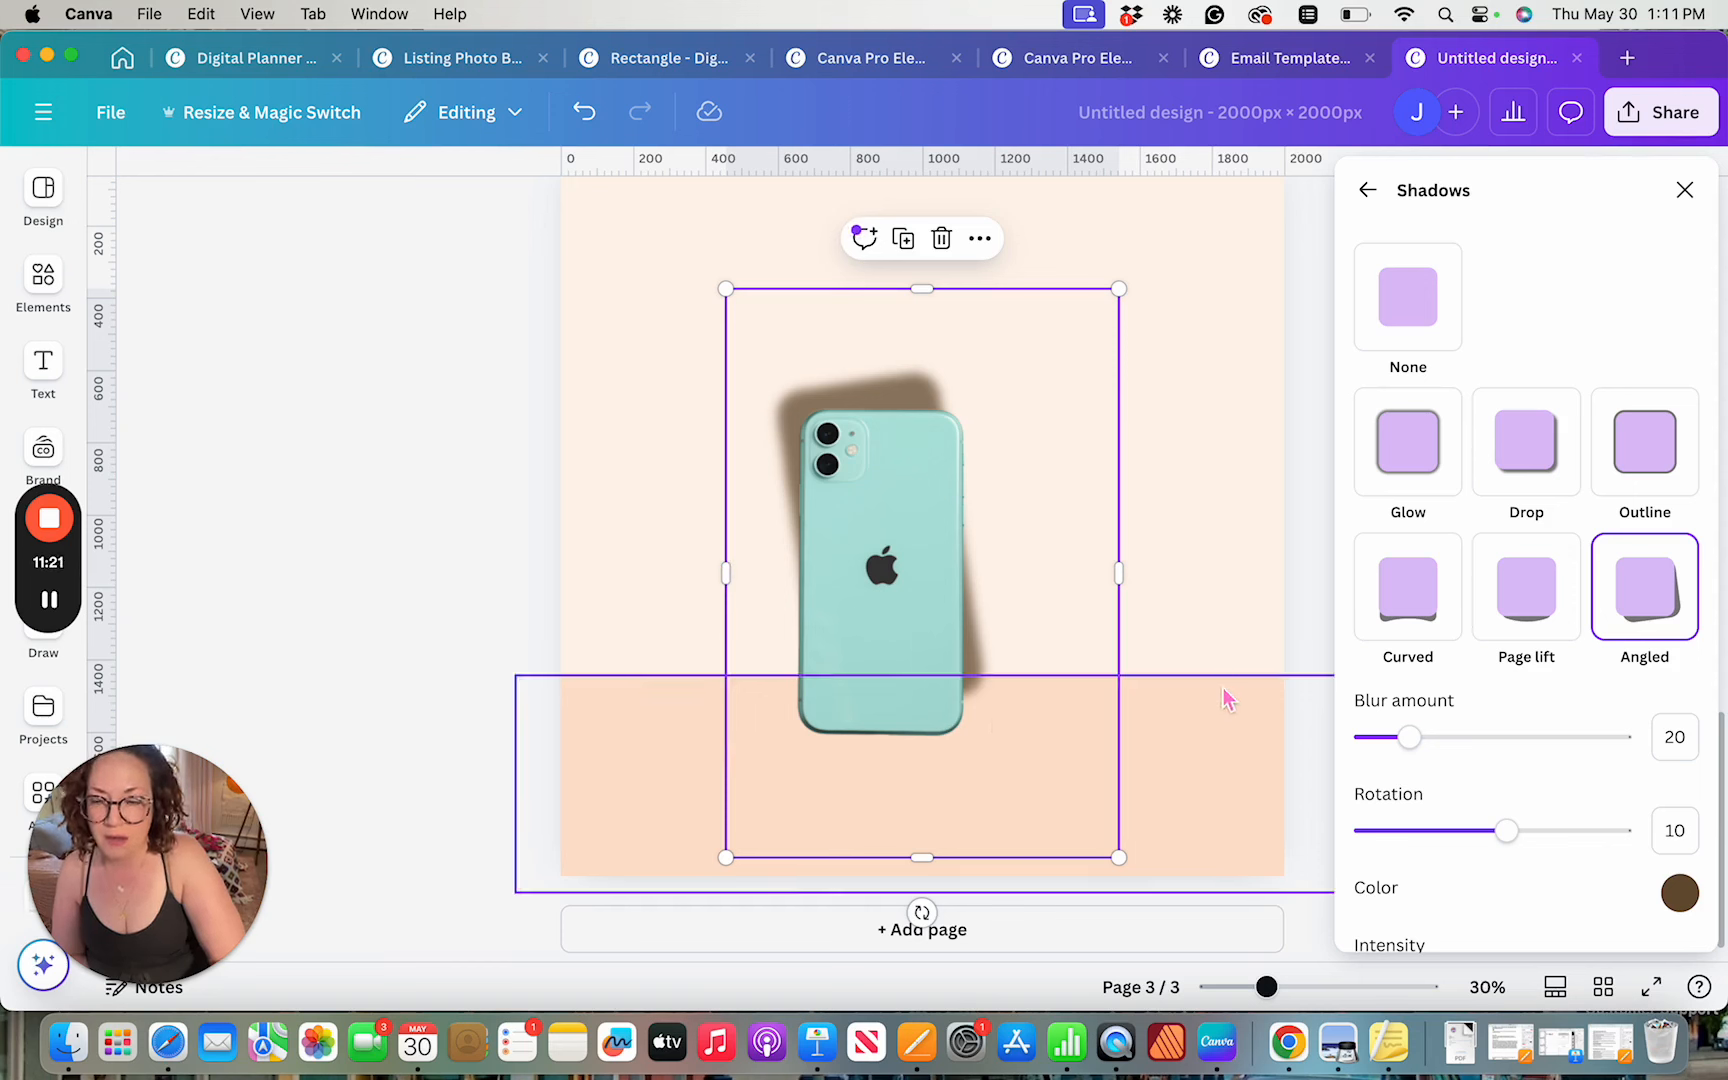
{"action": "left_click", "coordinate": [1435, 330]}
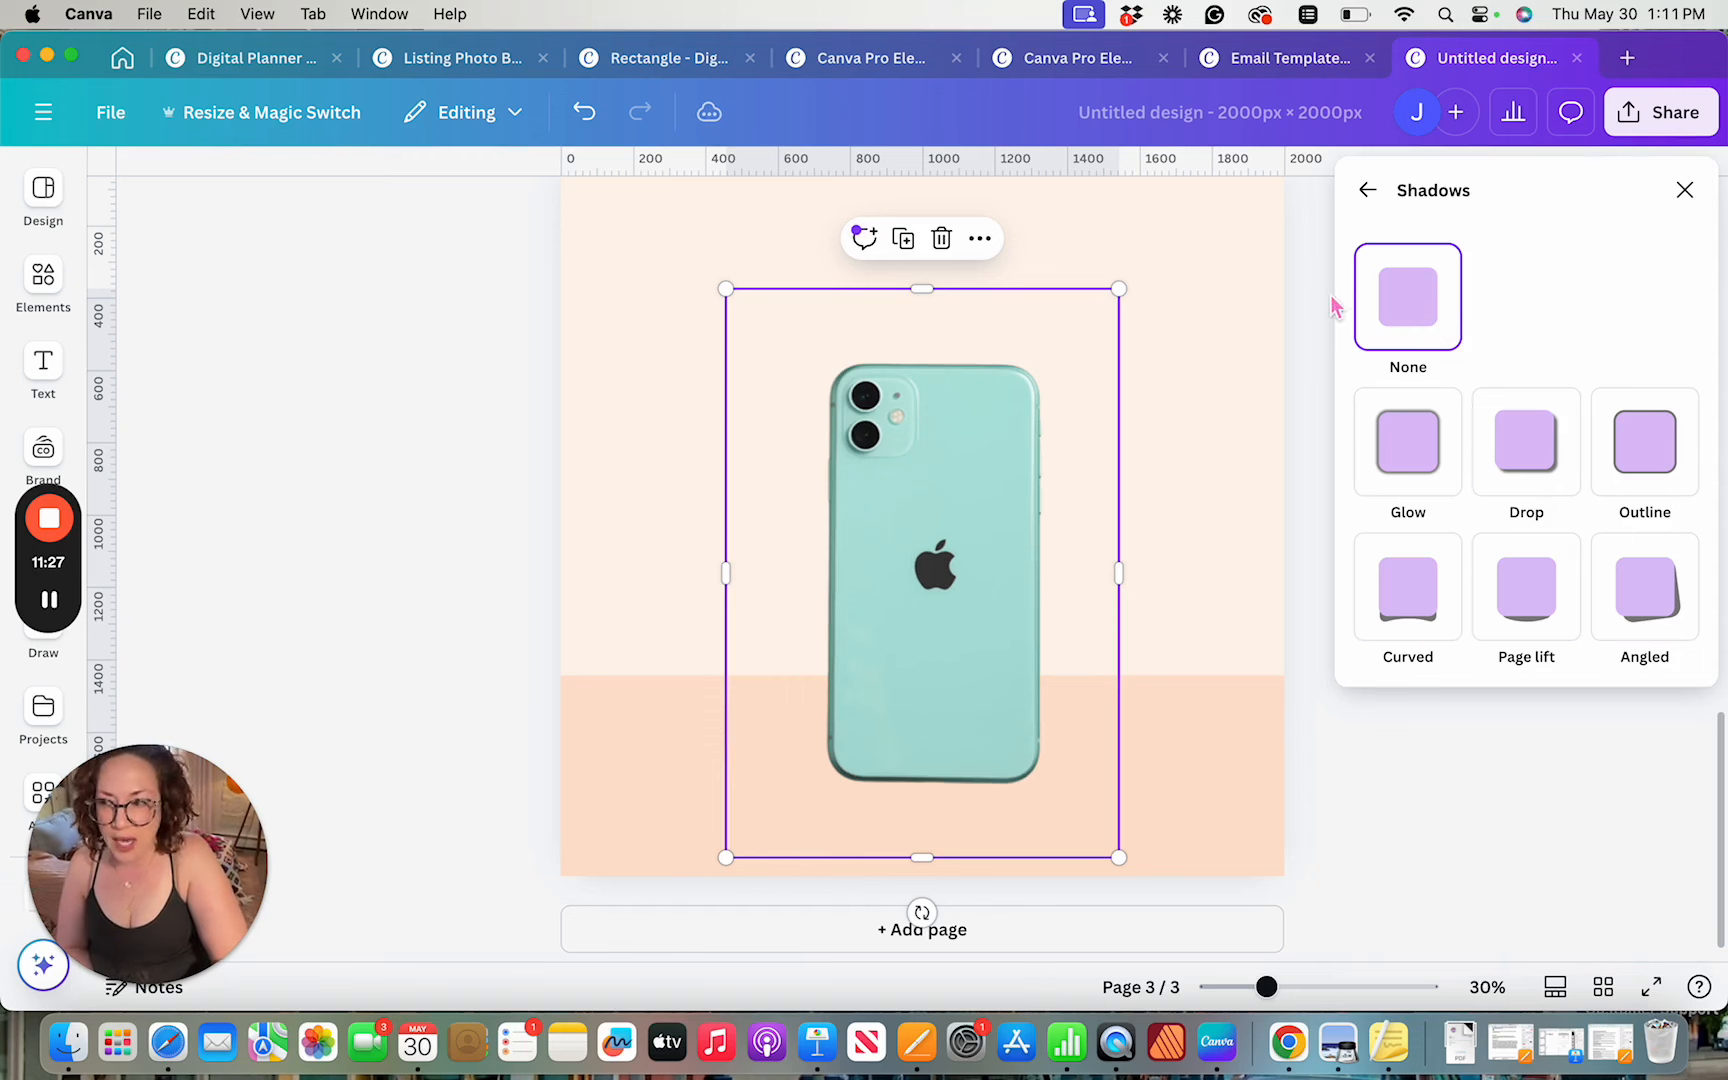
Search the graphics elements for "drop shadow" and add a thin, blurred oval shadow to page 3
{"action": "left_click", "coordinate": [43, 280]}
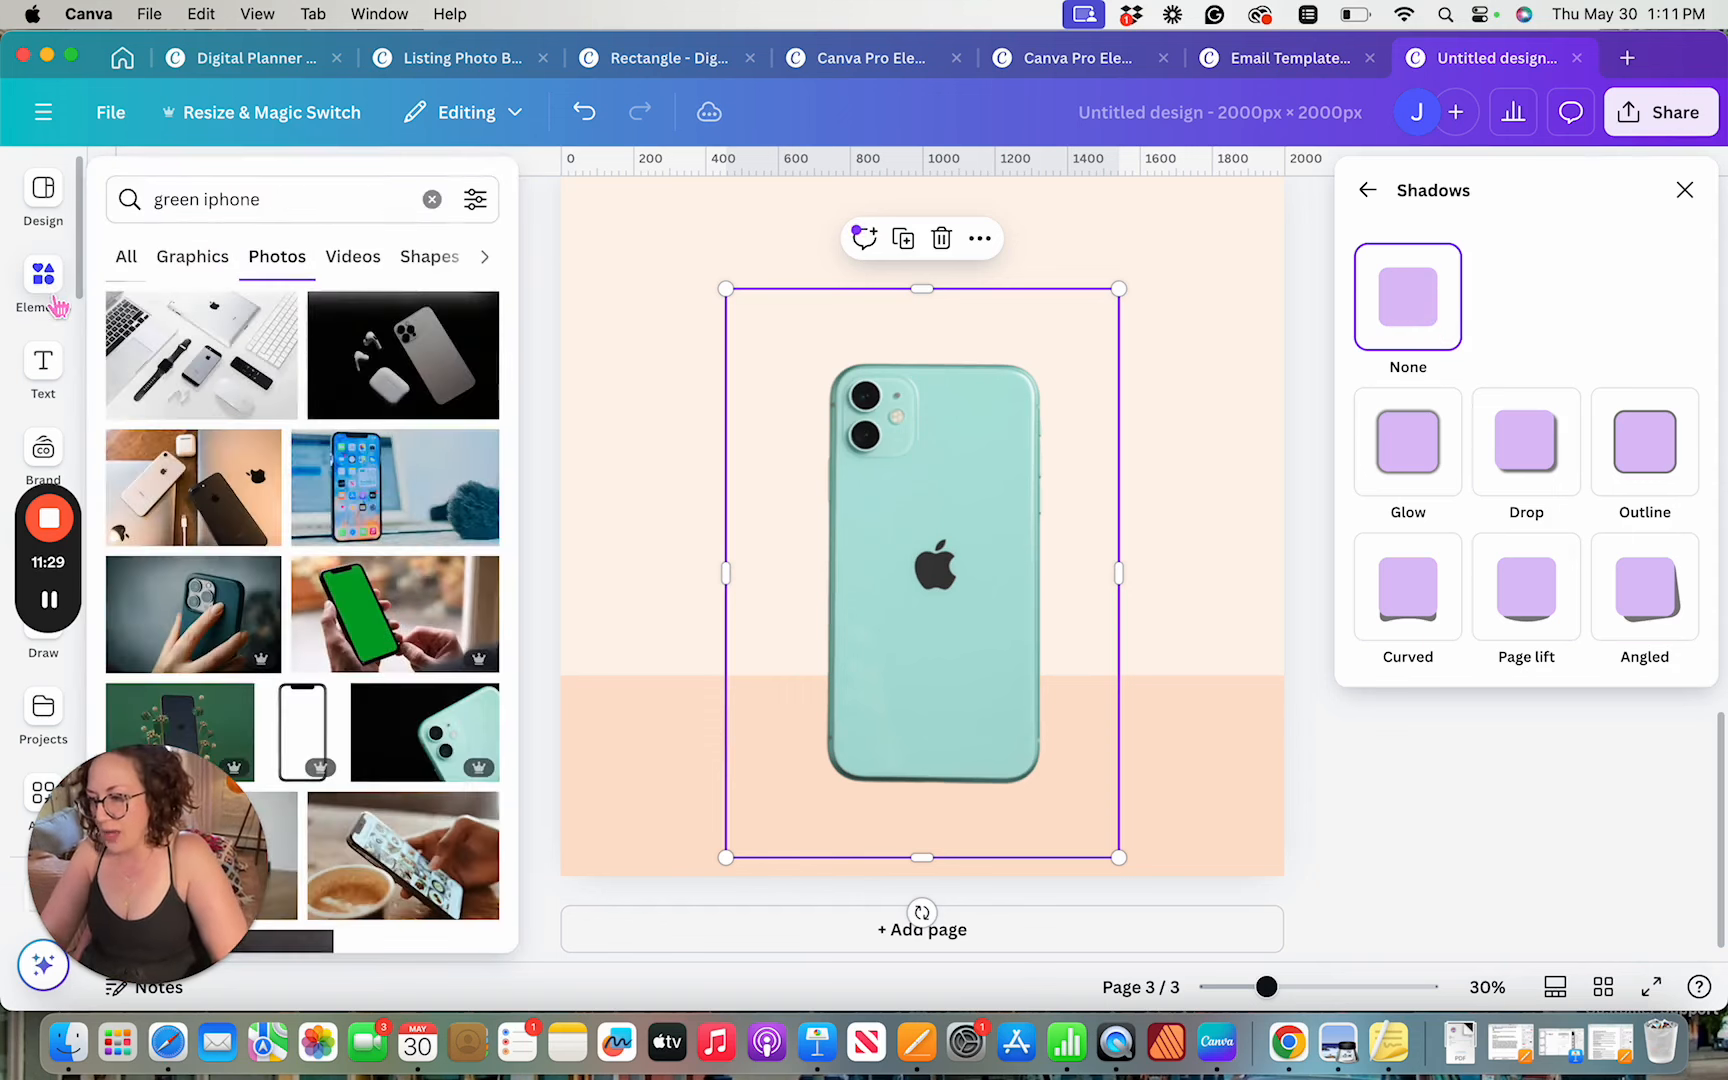
{"action": "left_click", "coordinate": [289, 195]}
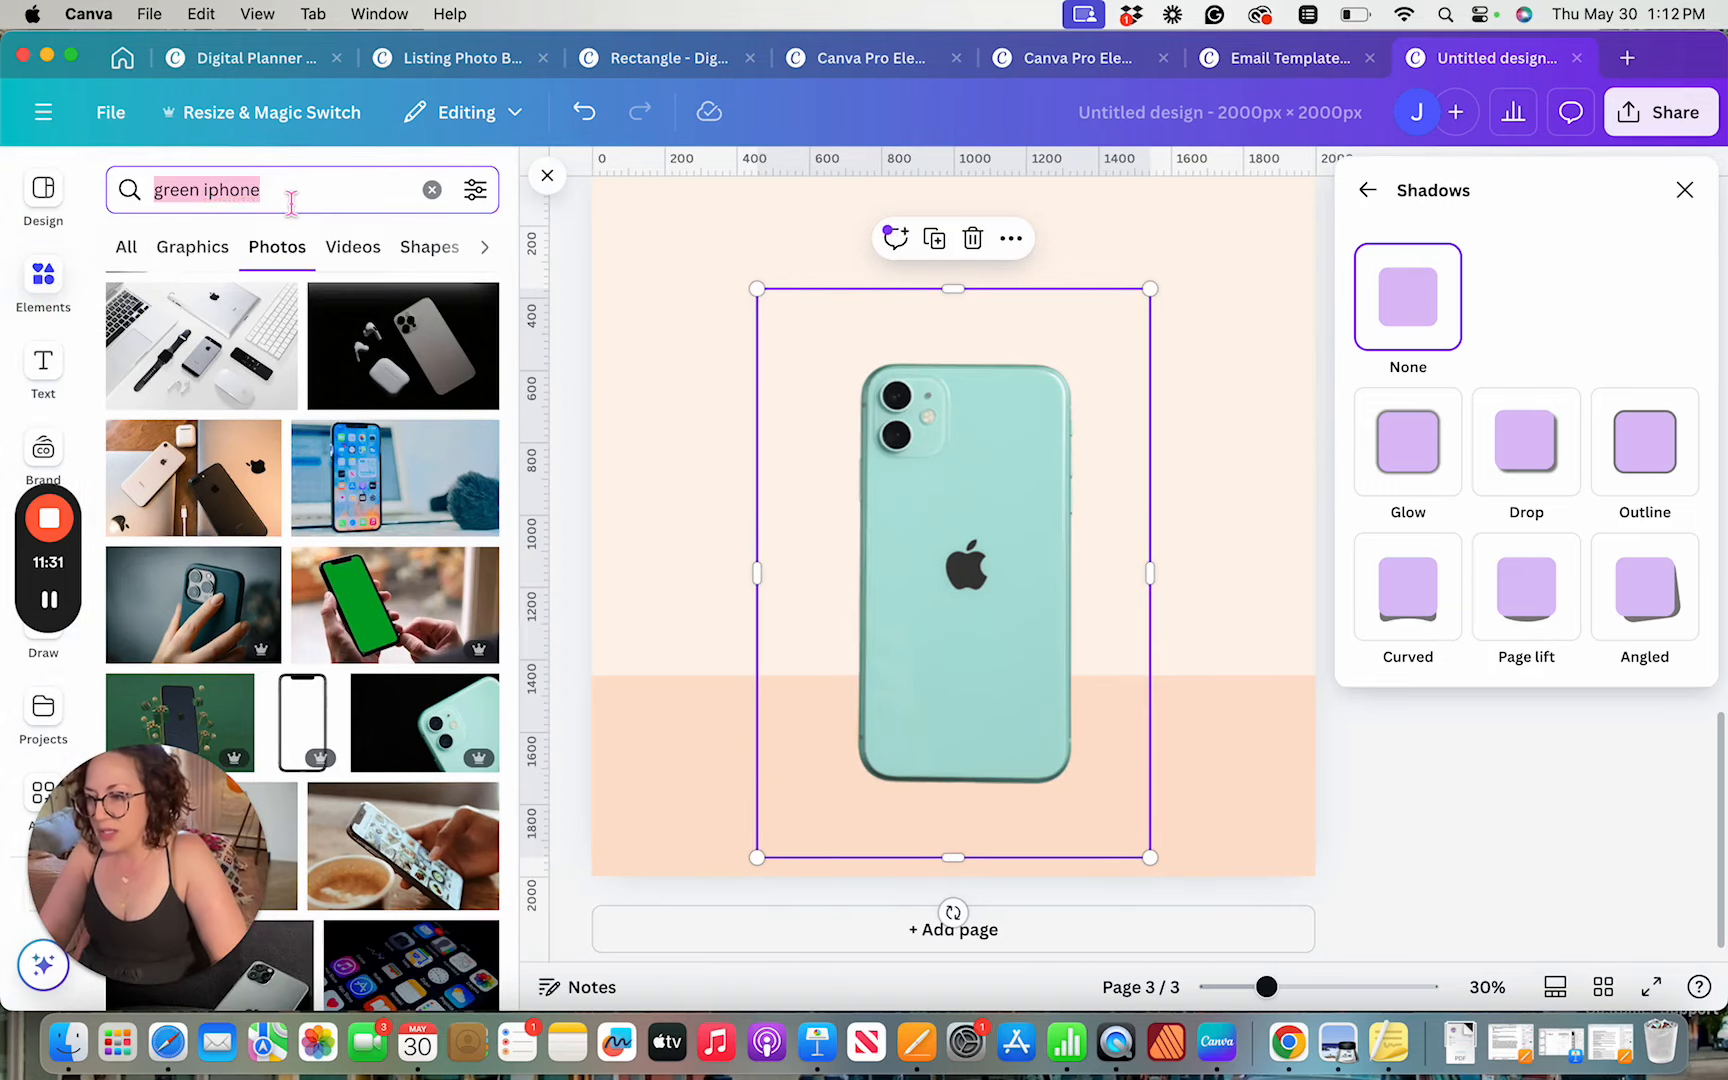
{"action": "type", "text": "drop sha"}
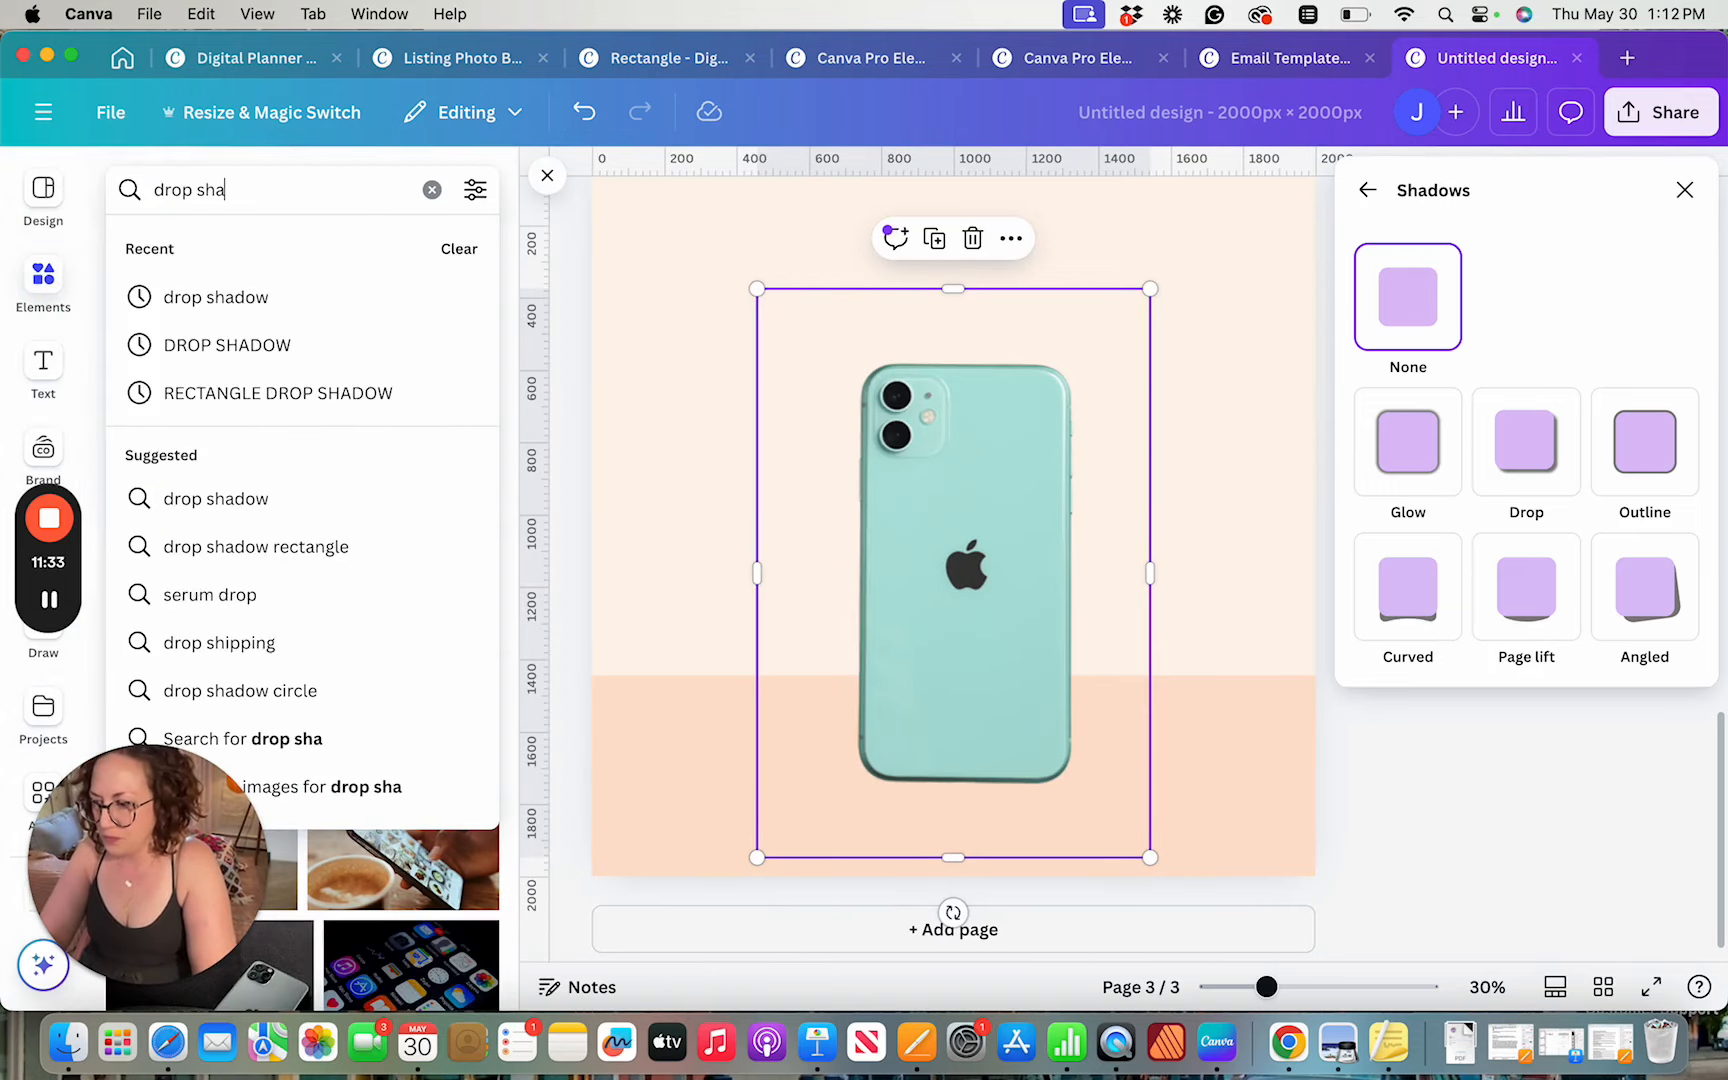
{"action": "type", "text": "dow"}
{"action": "key", "text": "Return"}
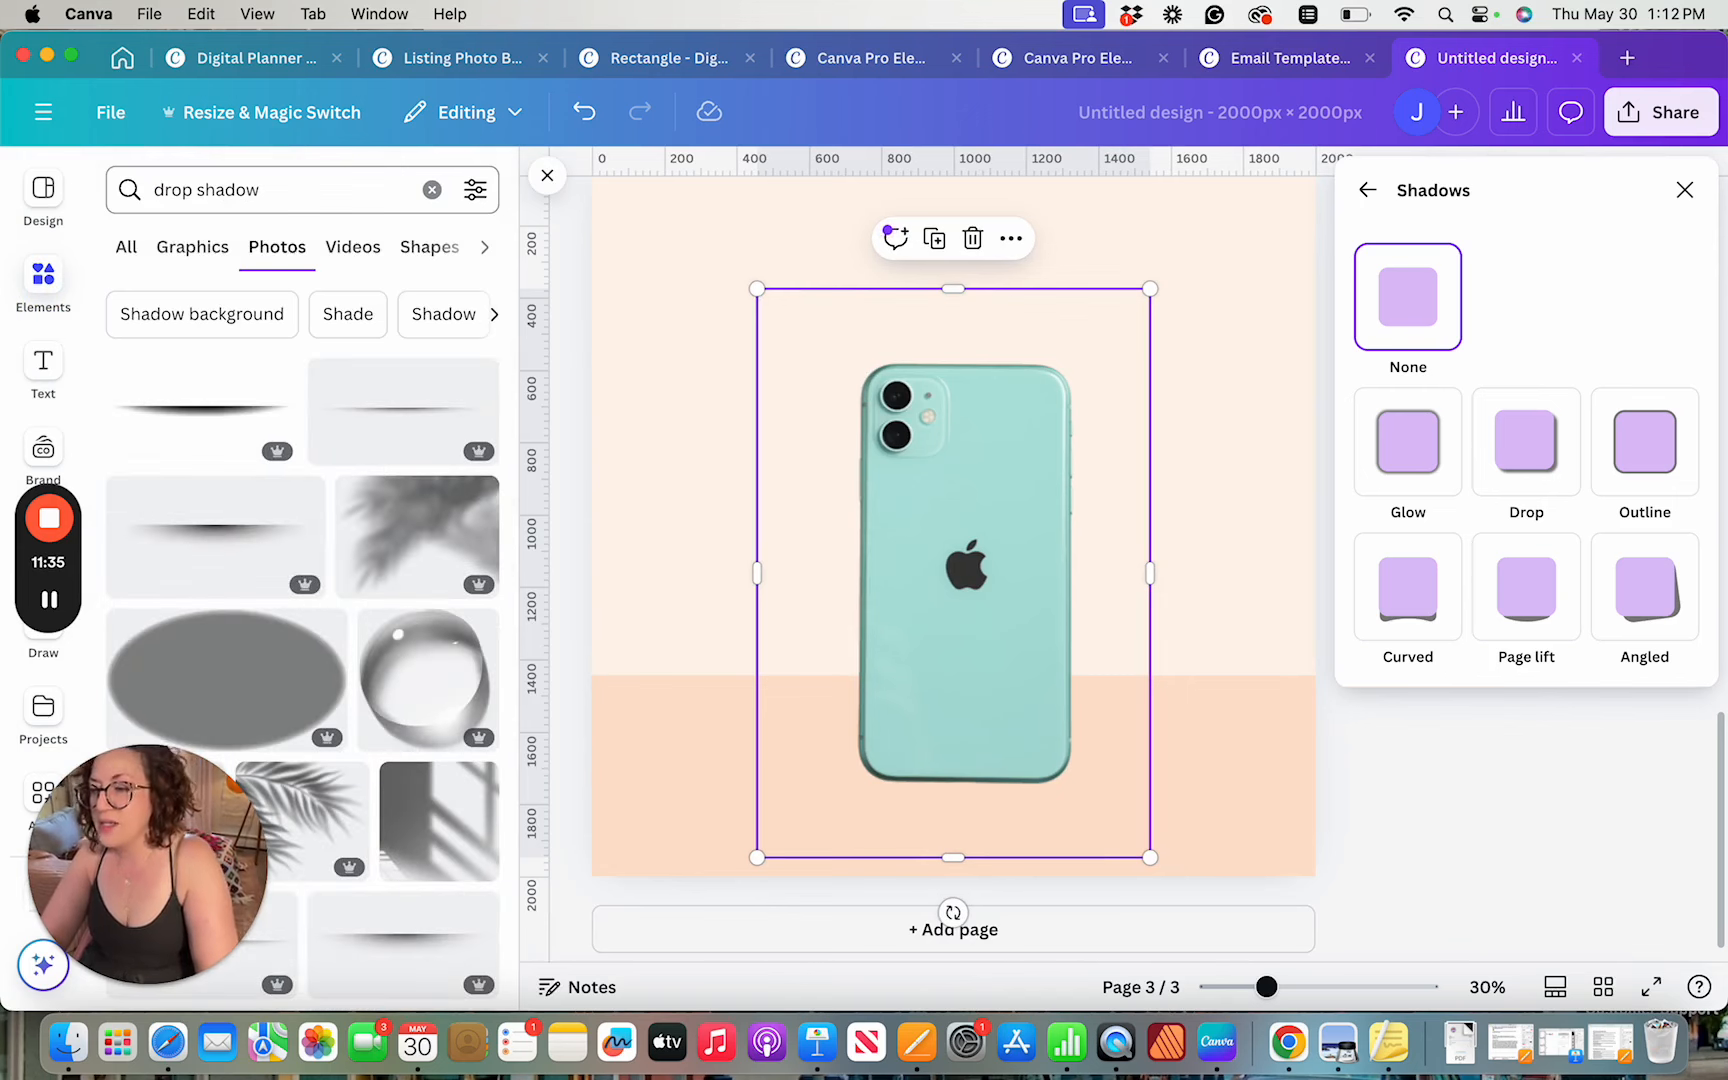
{"action": "left_click", "coordinate": [194, 250]}
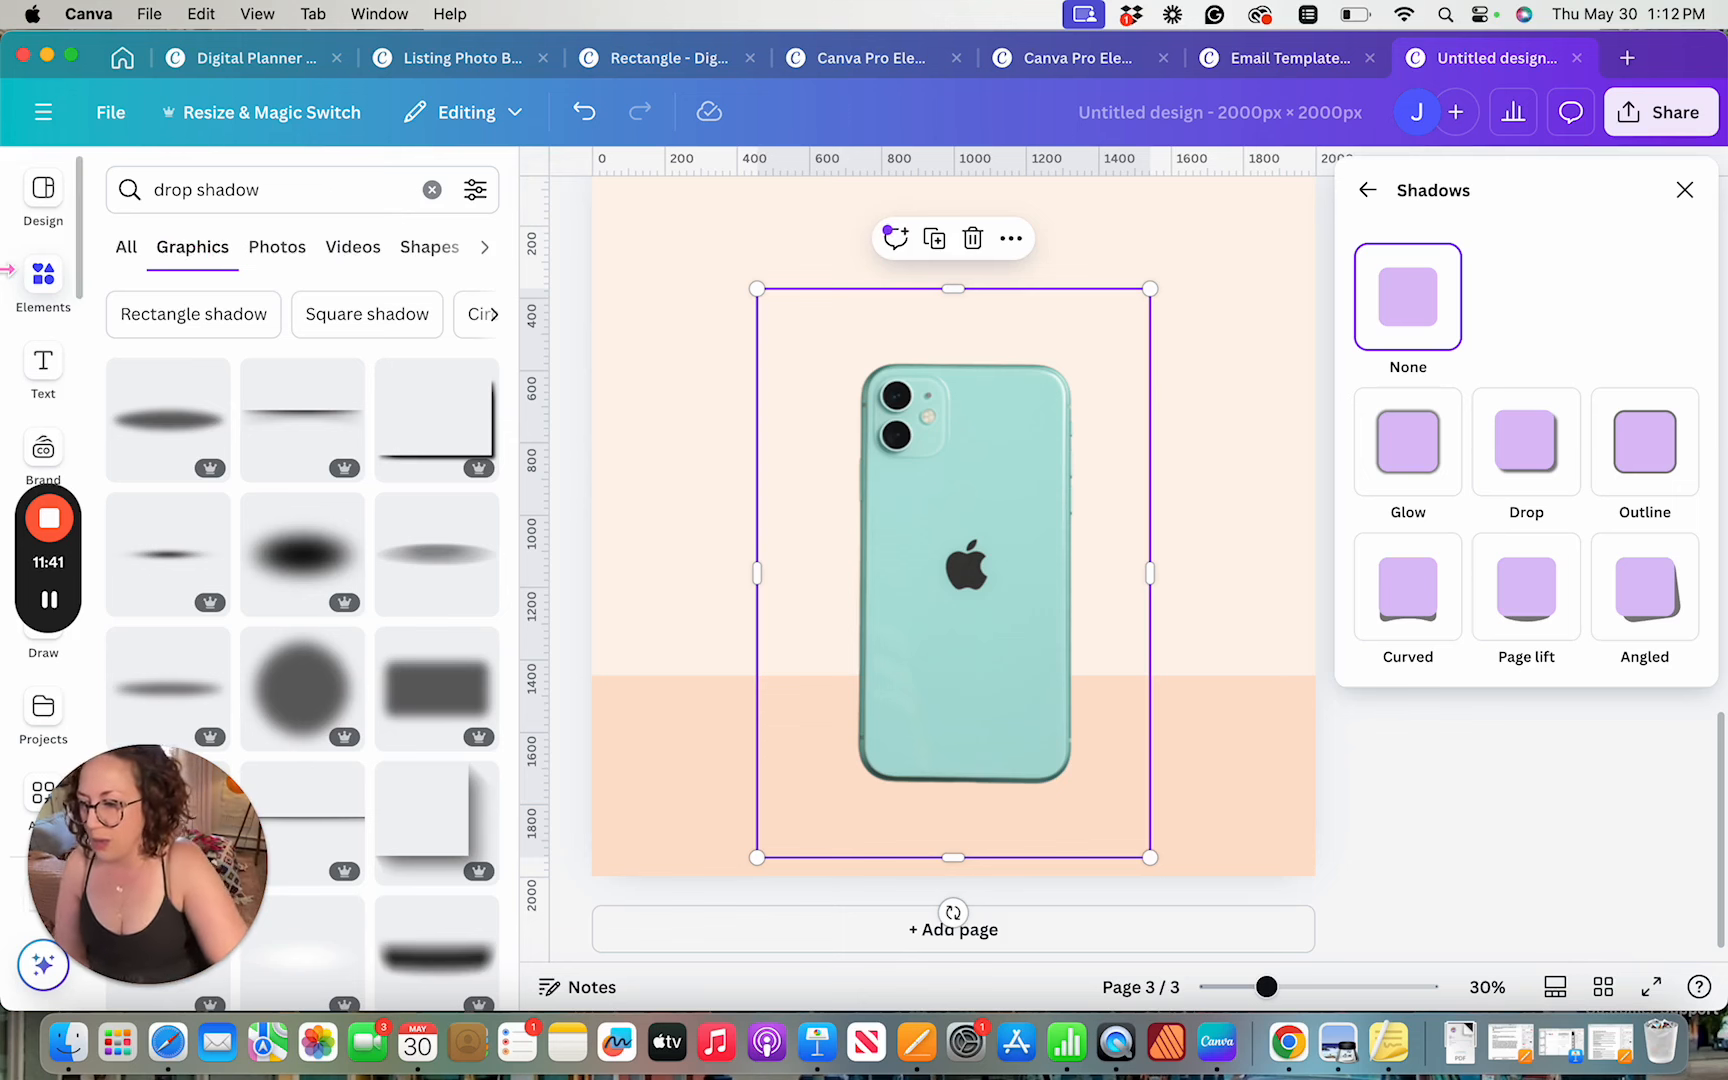
{"action": "scroll", "coordinate": [324, 563], "scroll_direction": "down", "scroll_amount": 1}
{"action": "scroll", "coordinate": [324, 563], "scroll_direction": "down", "scroll_amount": 1}
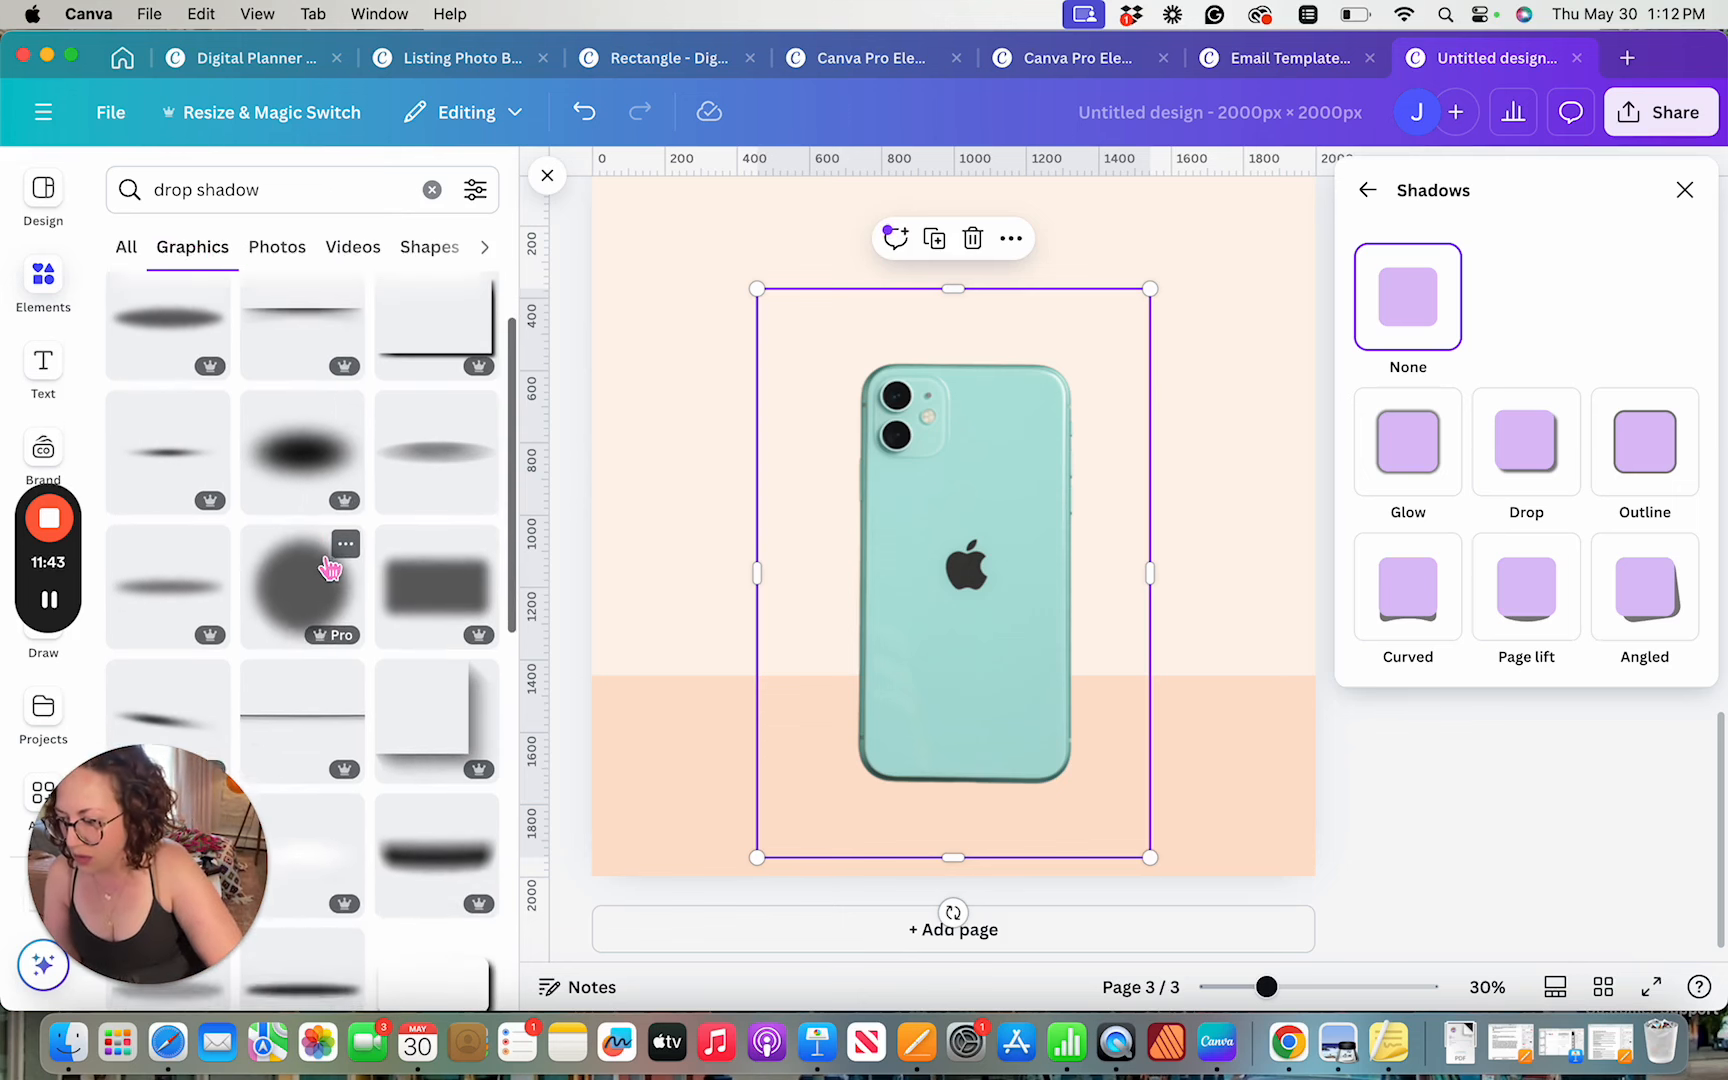
{"action": "left_click", "coordinate": [175, 590]}
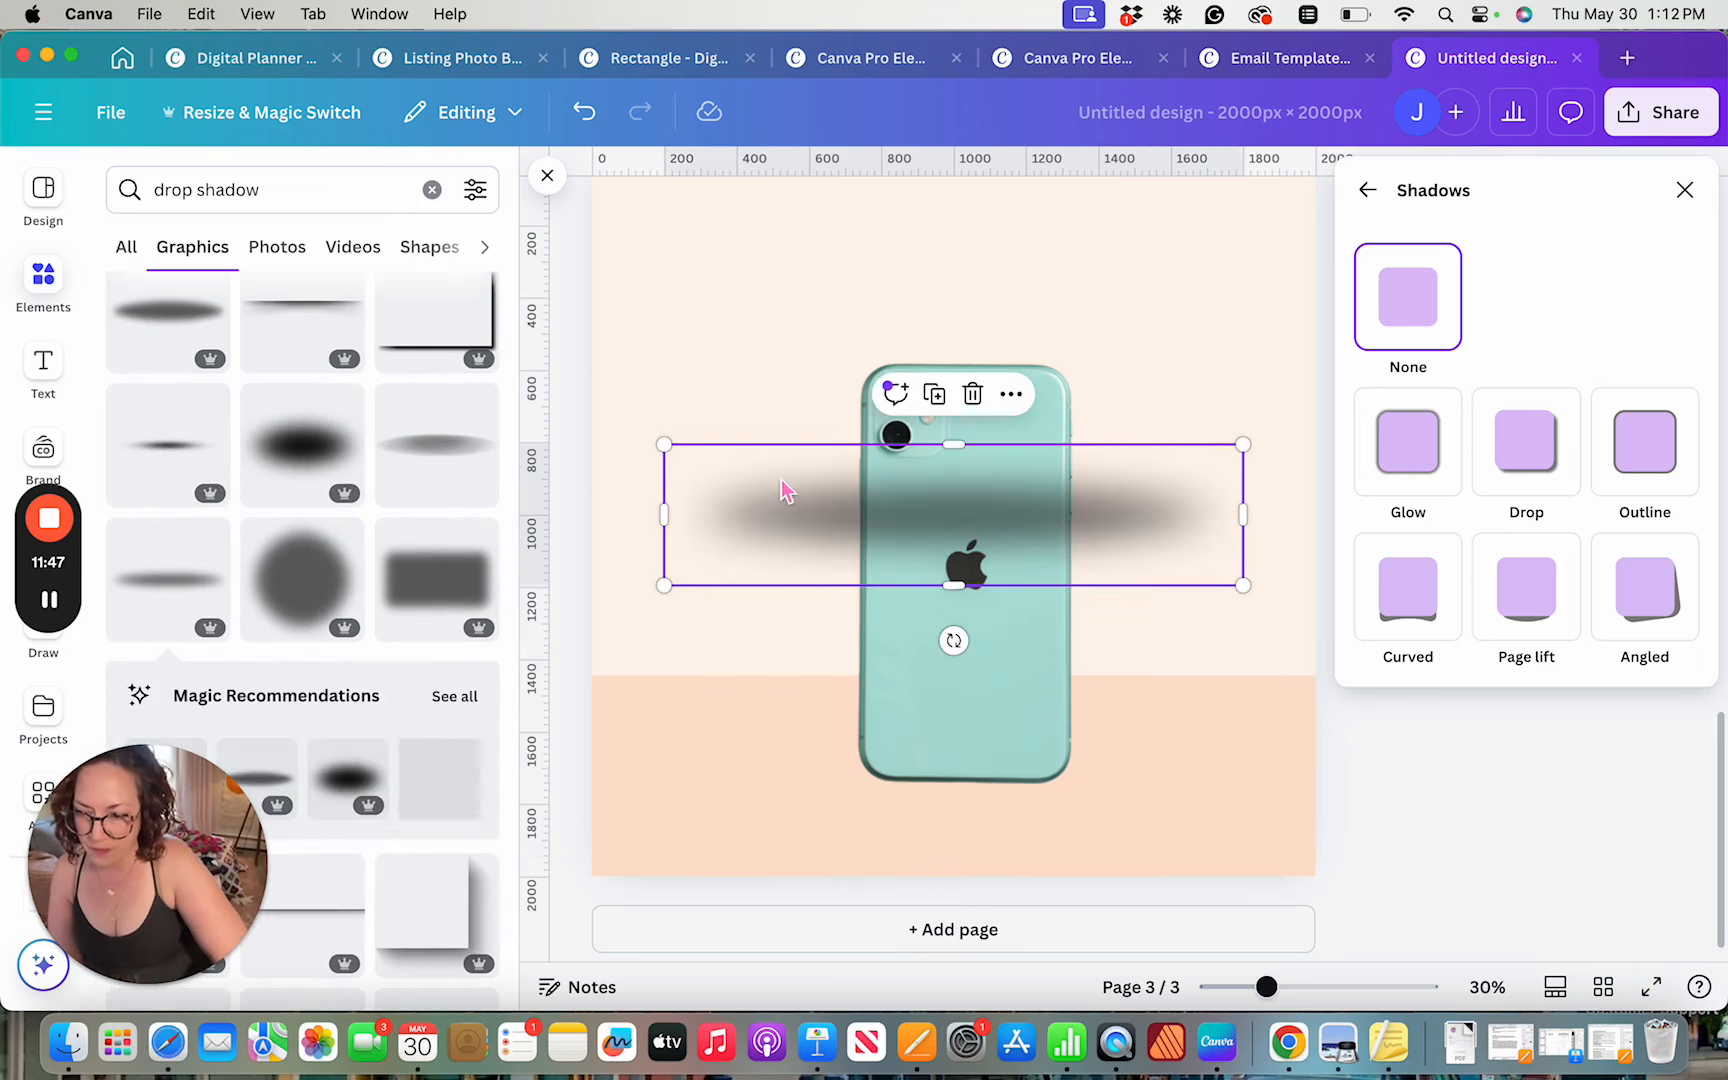
Shrink the oval shadow to about 1064 × 259 px and place it over the phone's lower end
{"action": "left_click_drag", "start_coordinate": [1006, 516], "coordinate": [1022, 727]}
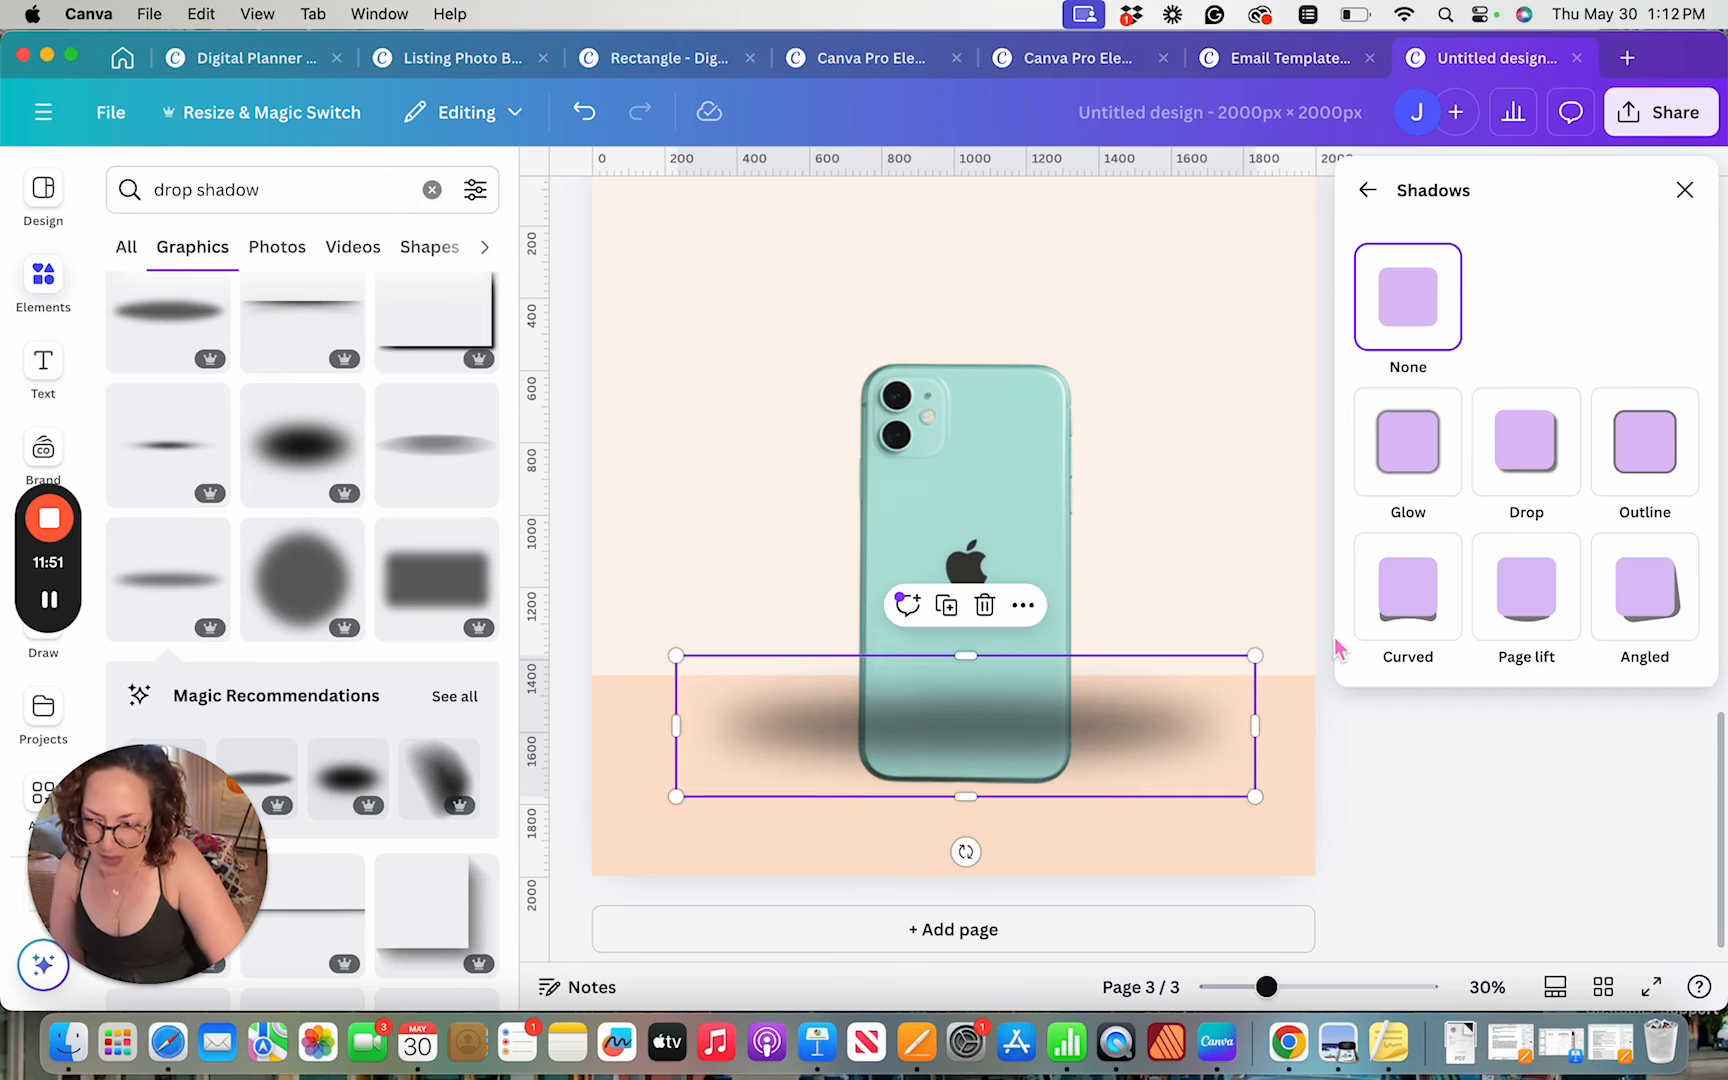
{"action": "left_click_drag", "start_coordinate": [1262, 658], "coordinate": [1166, 679]}
{"action": "left_click_drag", "start_coordinate": [677, 796], "coordinate": [788, 797]}
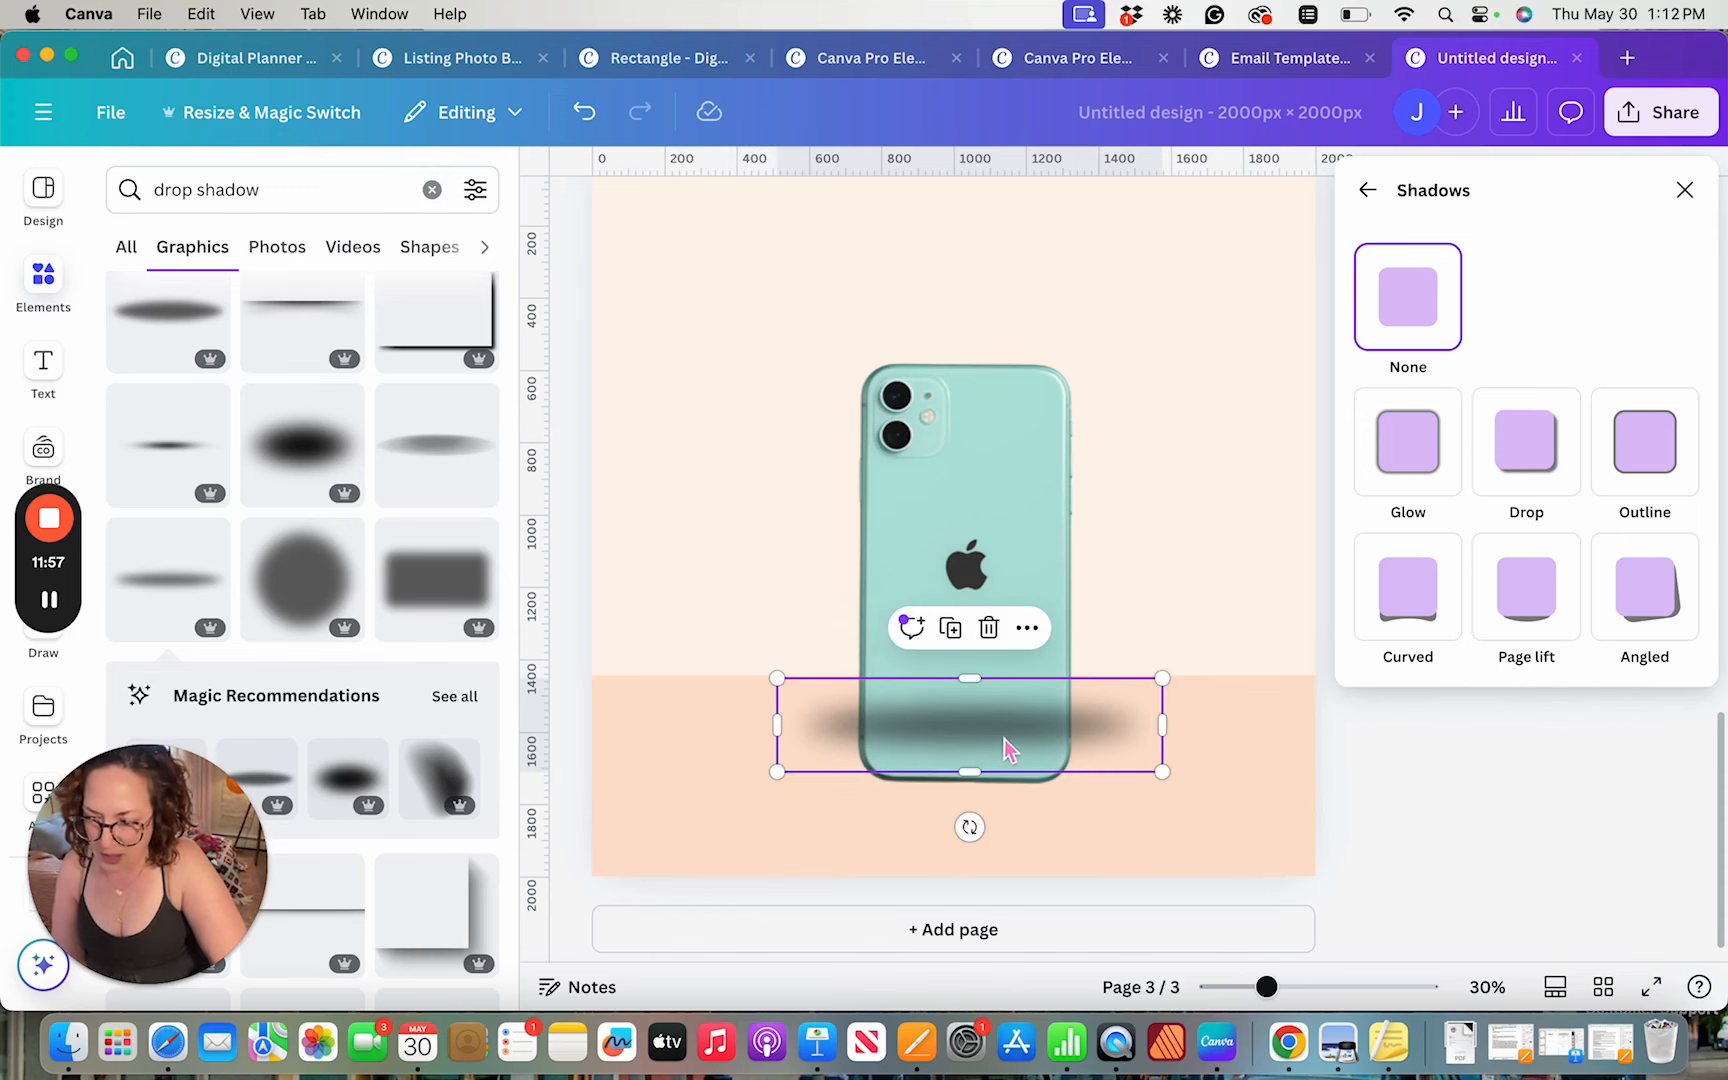
{"action": "mouse_move", "coordinate": [1006, 748]}
{"action": "left_mouse_down"}
{"action": "mouse_move", "coordinate": [995, 737]}
{"action": "mouse_move", "coordinate": [1001, 758]}
{"action": "left_mouse_up"}
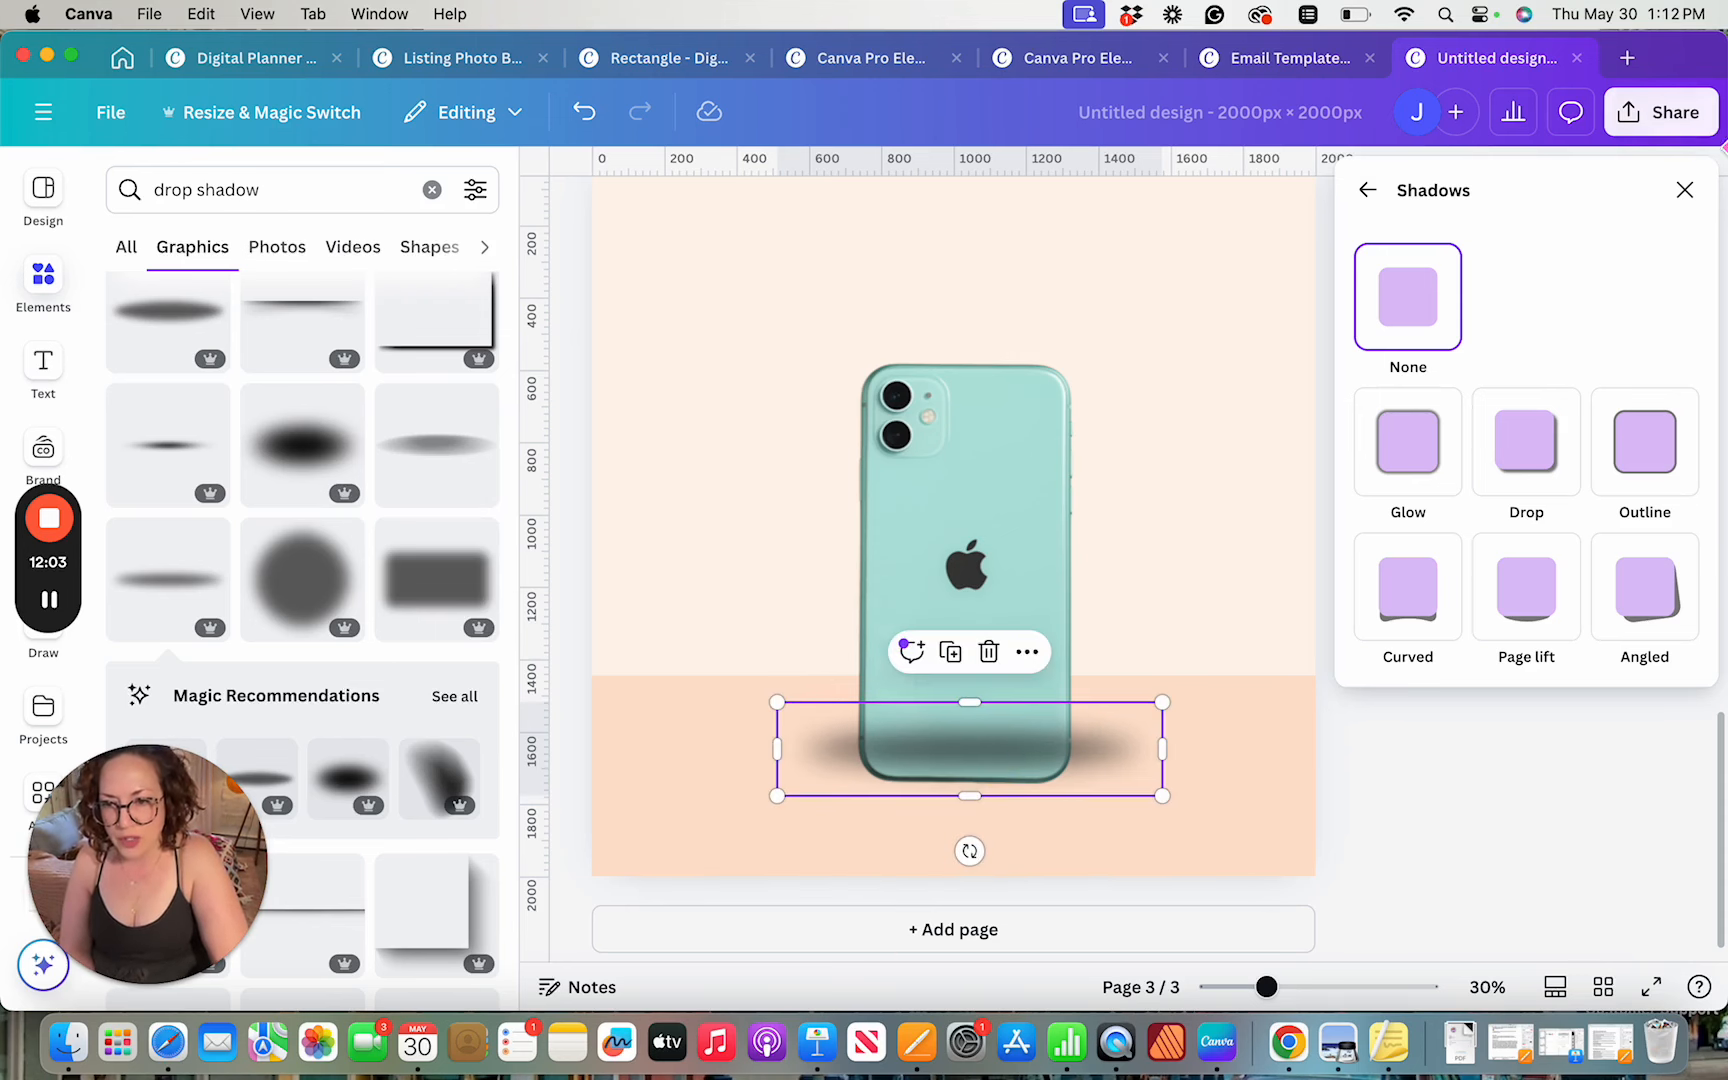
Send page 3's oval shadow to the back, raise it above the peach floor but behind the phone, and check the result
{"action": "left_click", "coordinate": [1684, 190]}
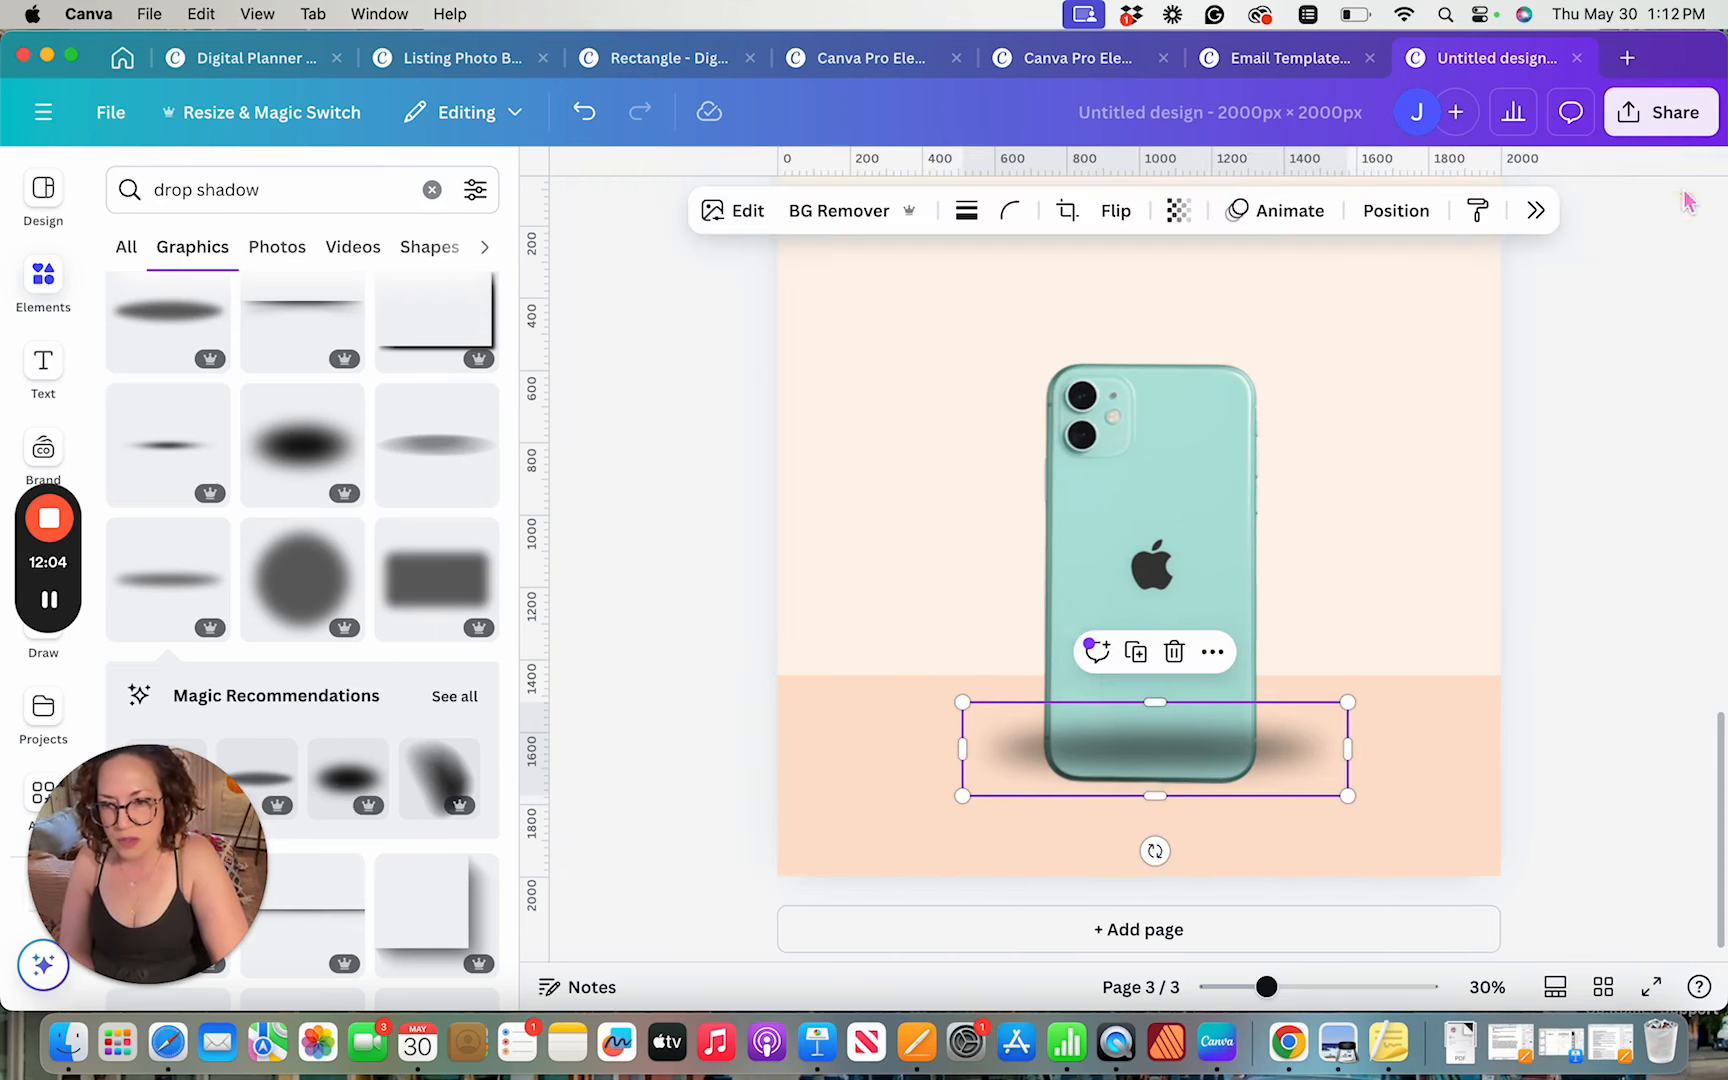
{"action": "left_click", "coordinate": [1397, 211]}
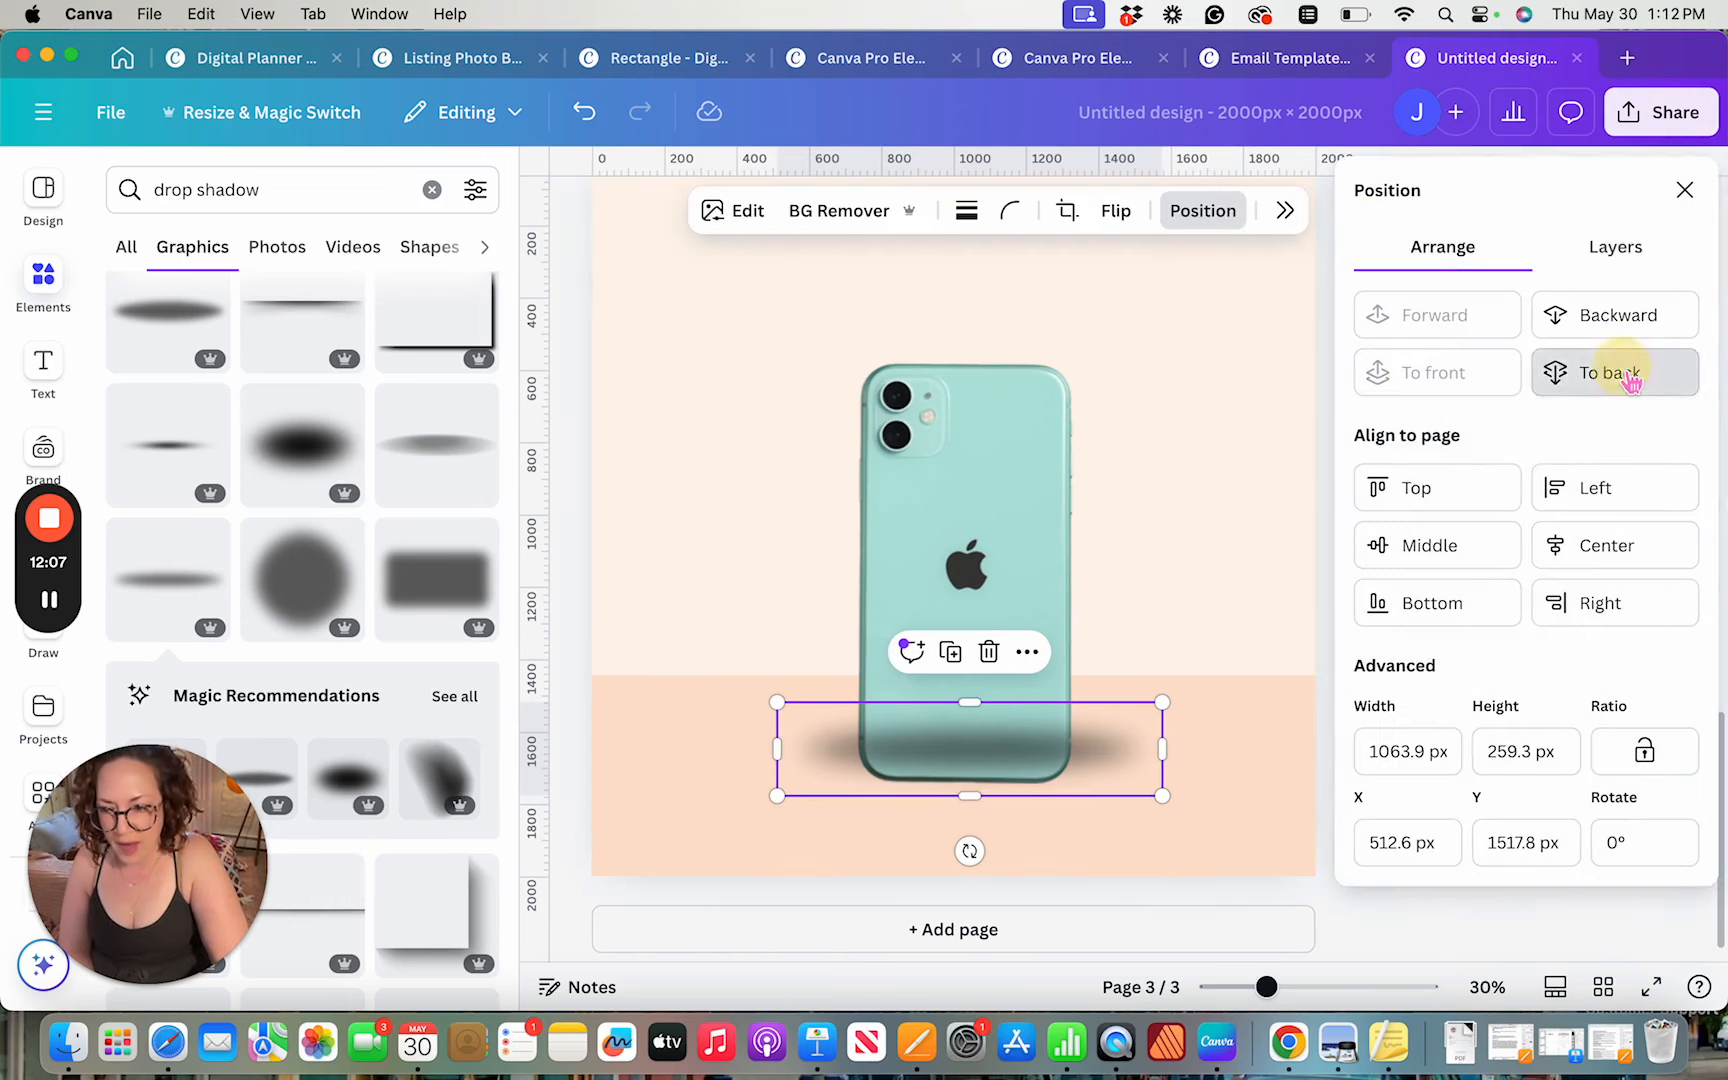
{"action": "left_click", "coordinate": [1631, 382]}
{"action": "left_click", "coordinate": [1430, 340]}
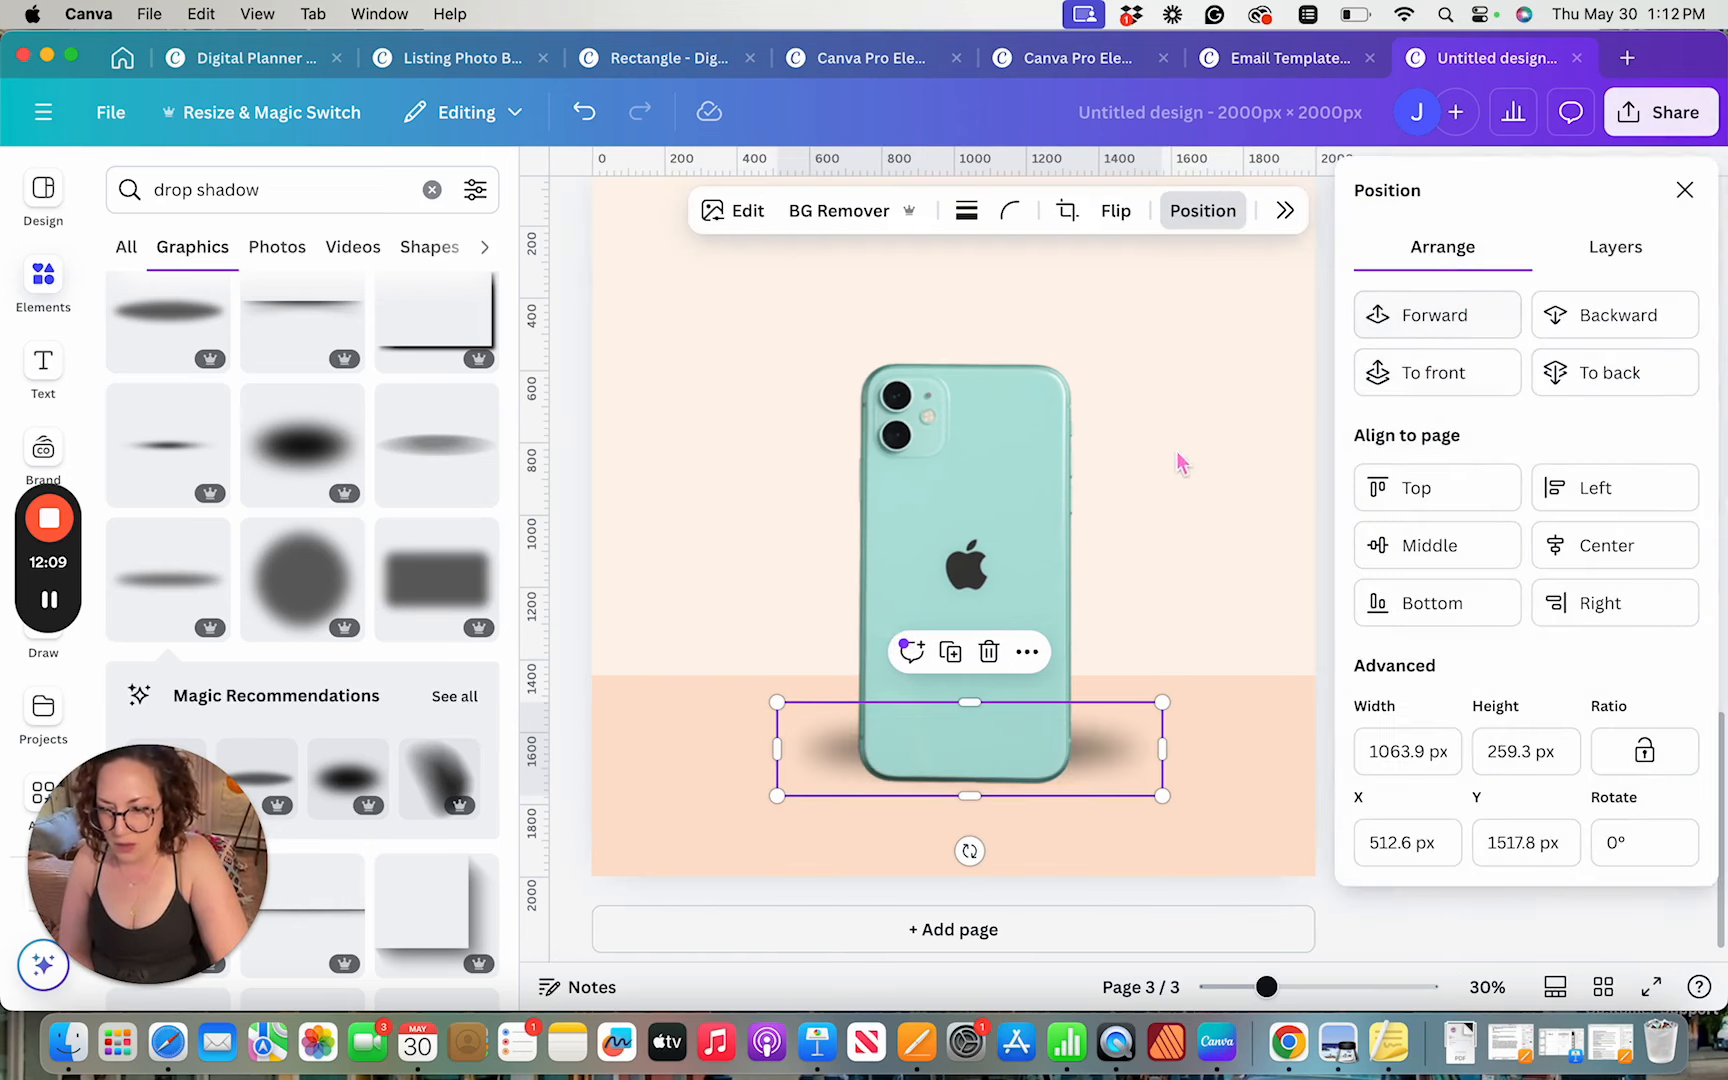
{"action": "left_click", "coordinate": [1190, 495]}
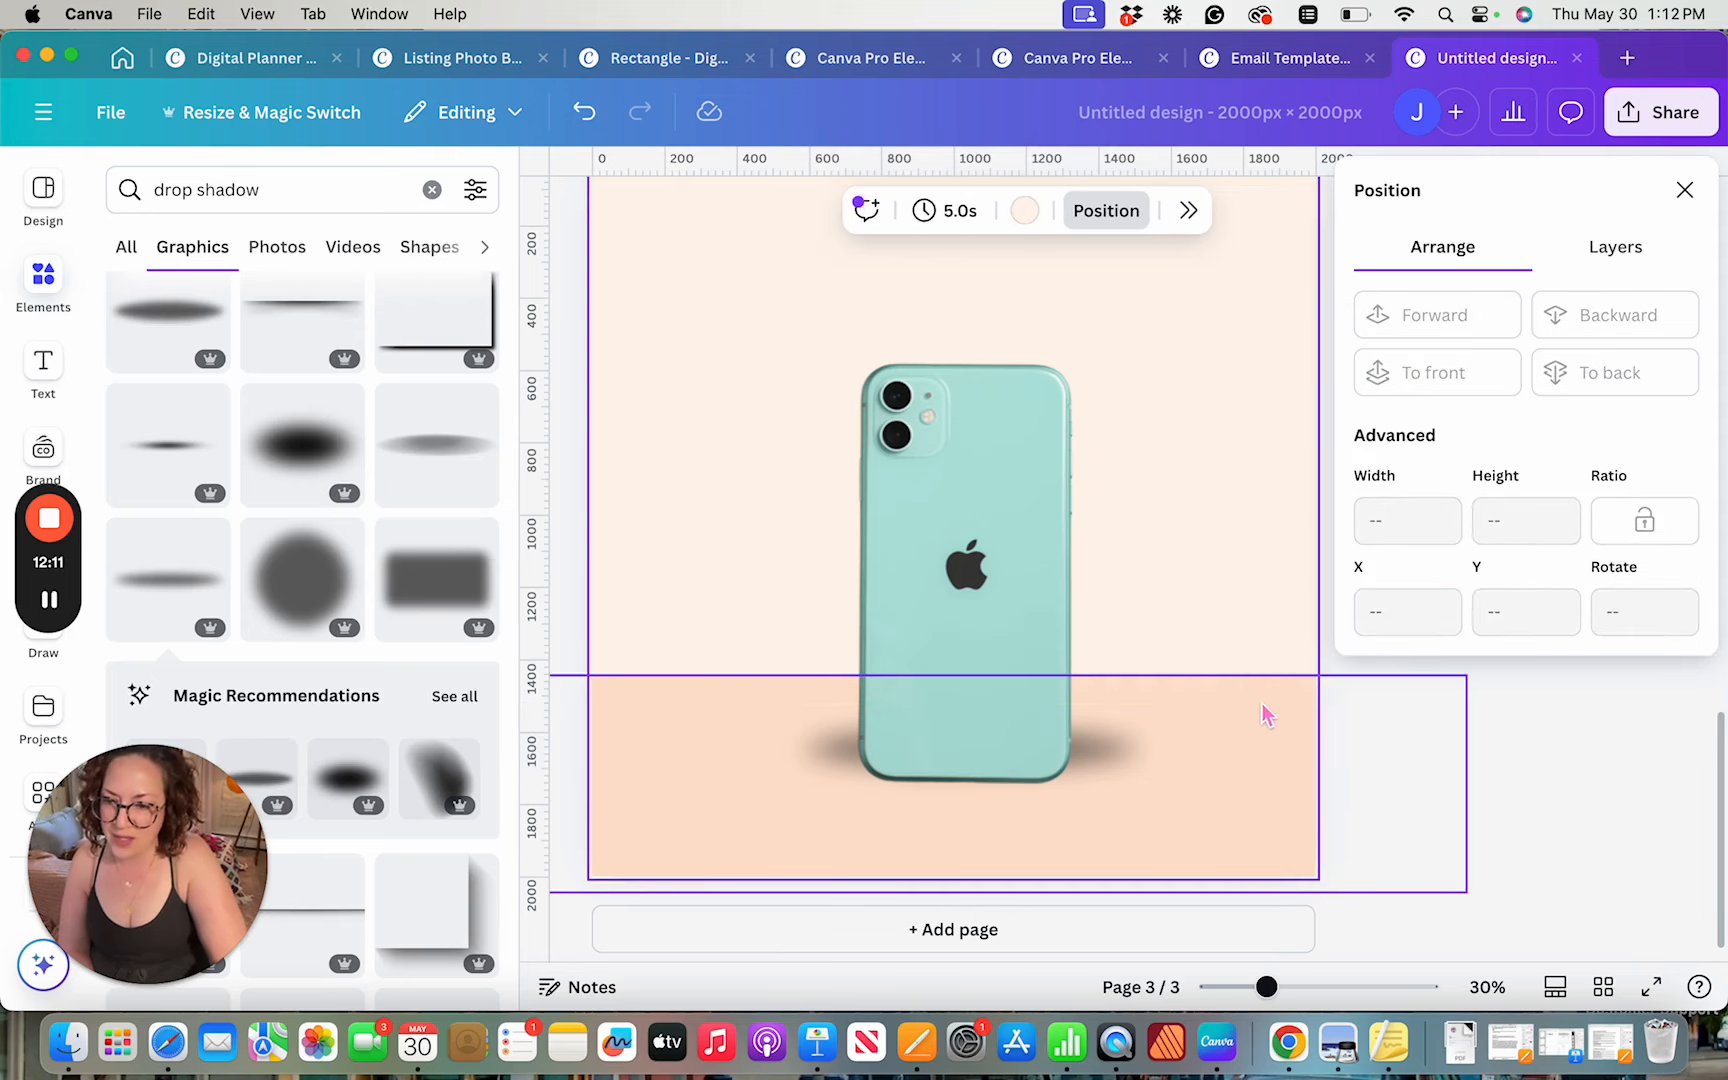
{"action": "scroll", "coordinate": [909, 801], "scroll_direction": "up", "scroll_amount": 8}
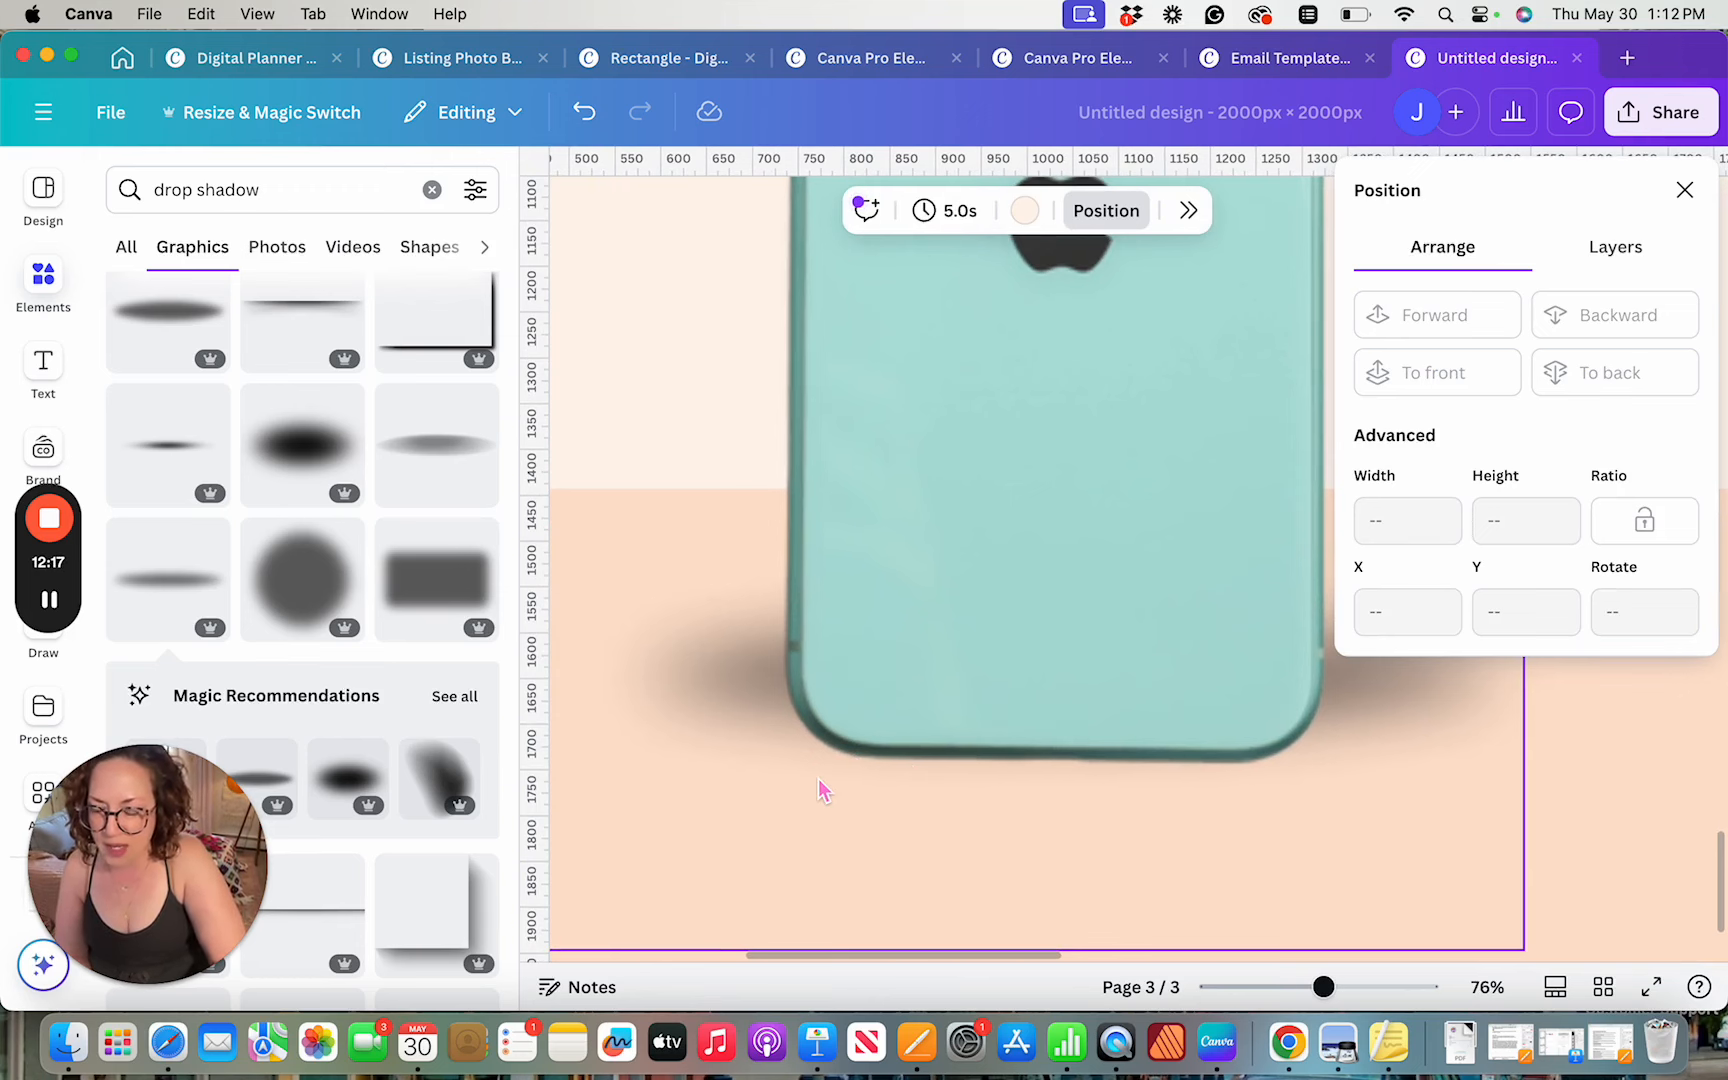
{"action": "scroll", "coordinate": [820, 790], "scroll_direction": "down", "scroll_amount": 8}
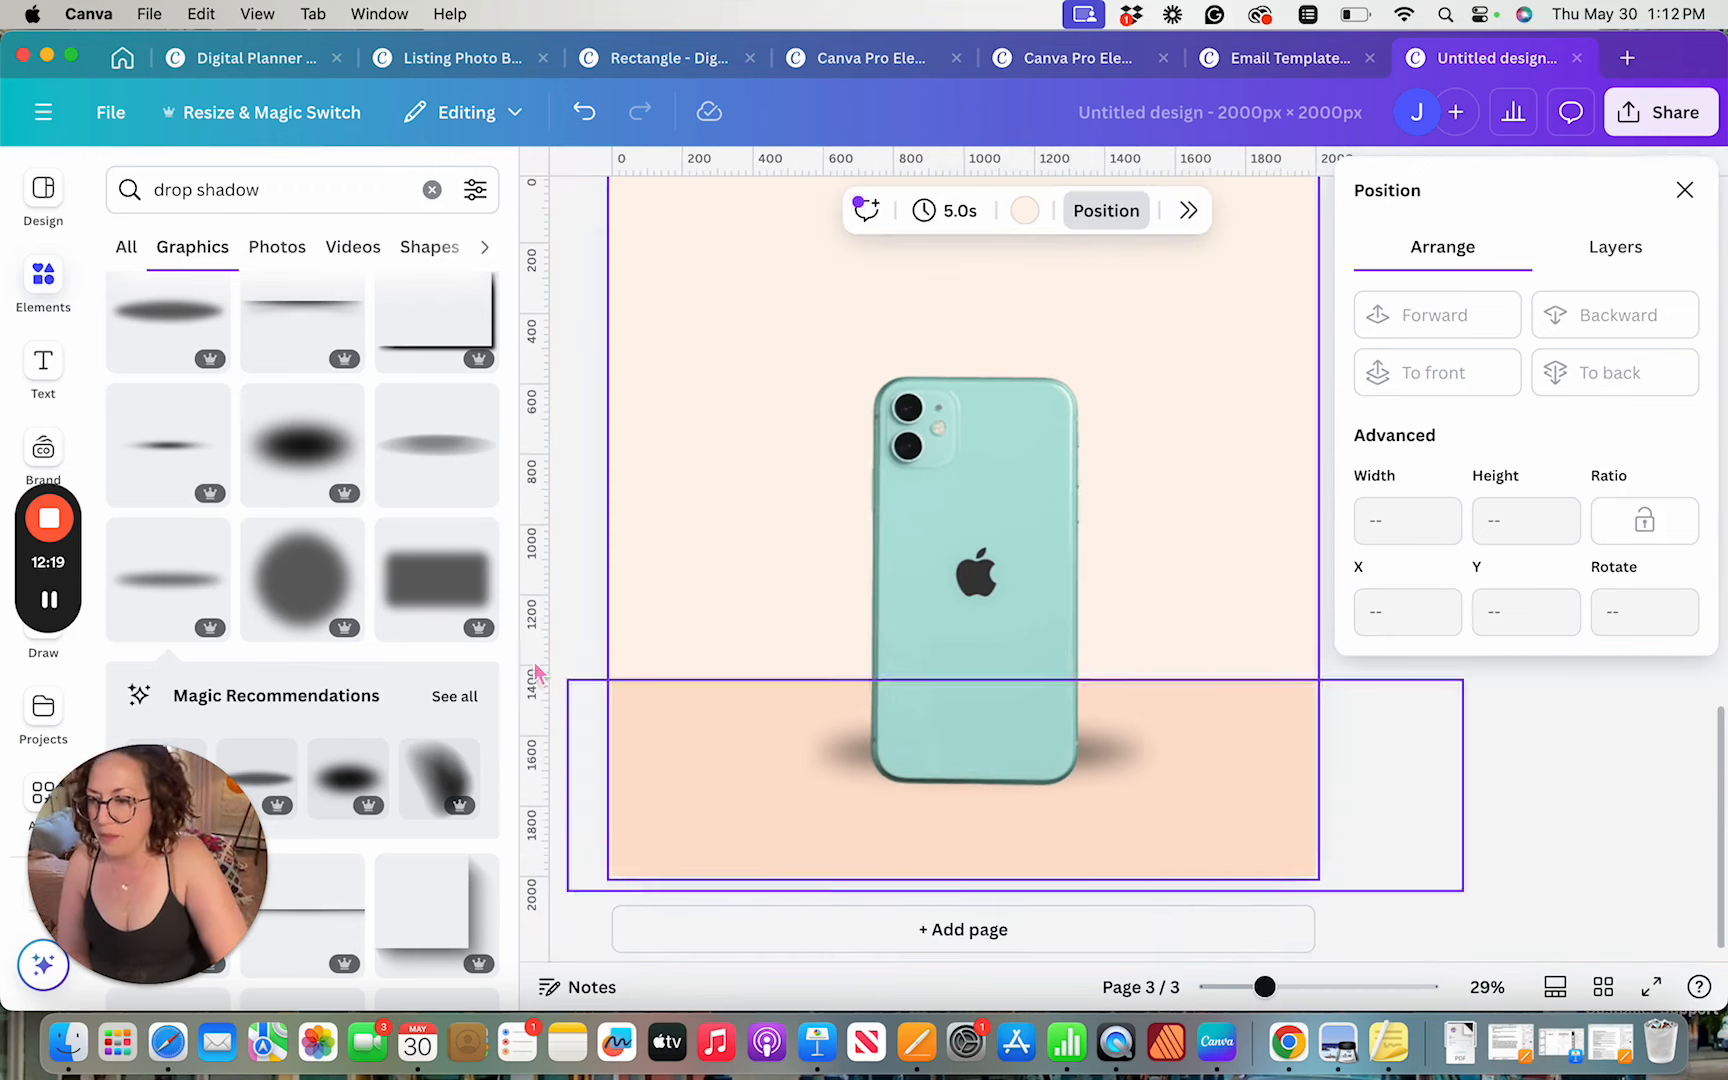
Add a straight-edged line shadow from the drop shadow graphics, shrink it to about 596 × 92 px and place it along the phone's bottom edge
{"action": "scroll", "coordinate": [197, 458], "scroll_direction": "down", "scroll_amount": 5}
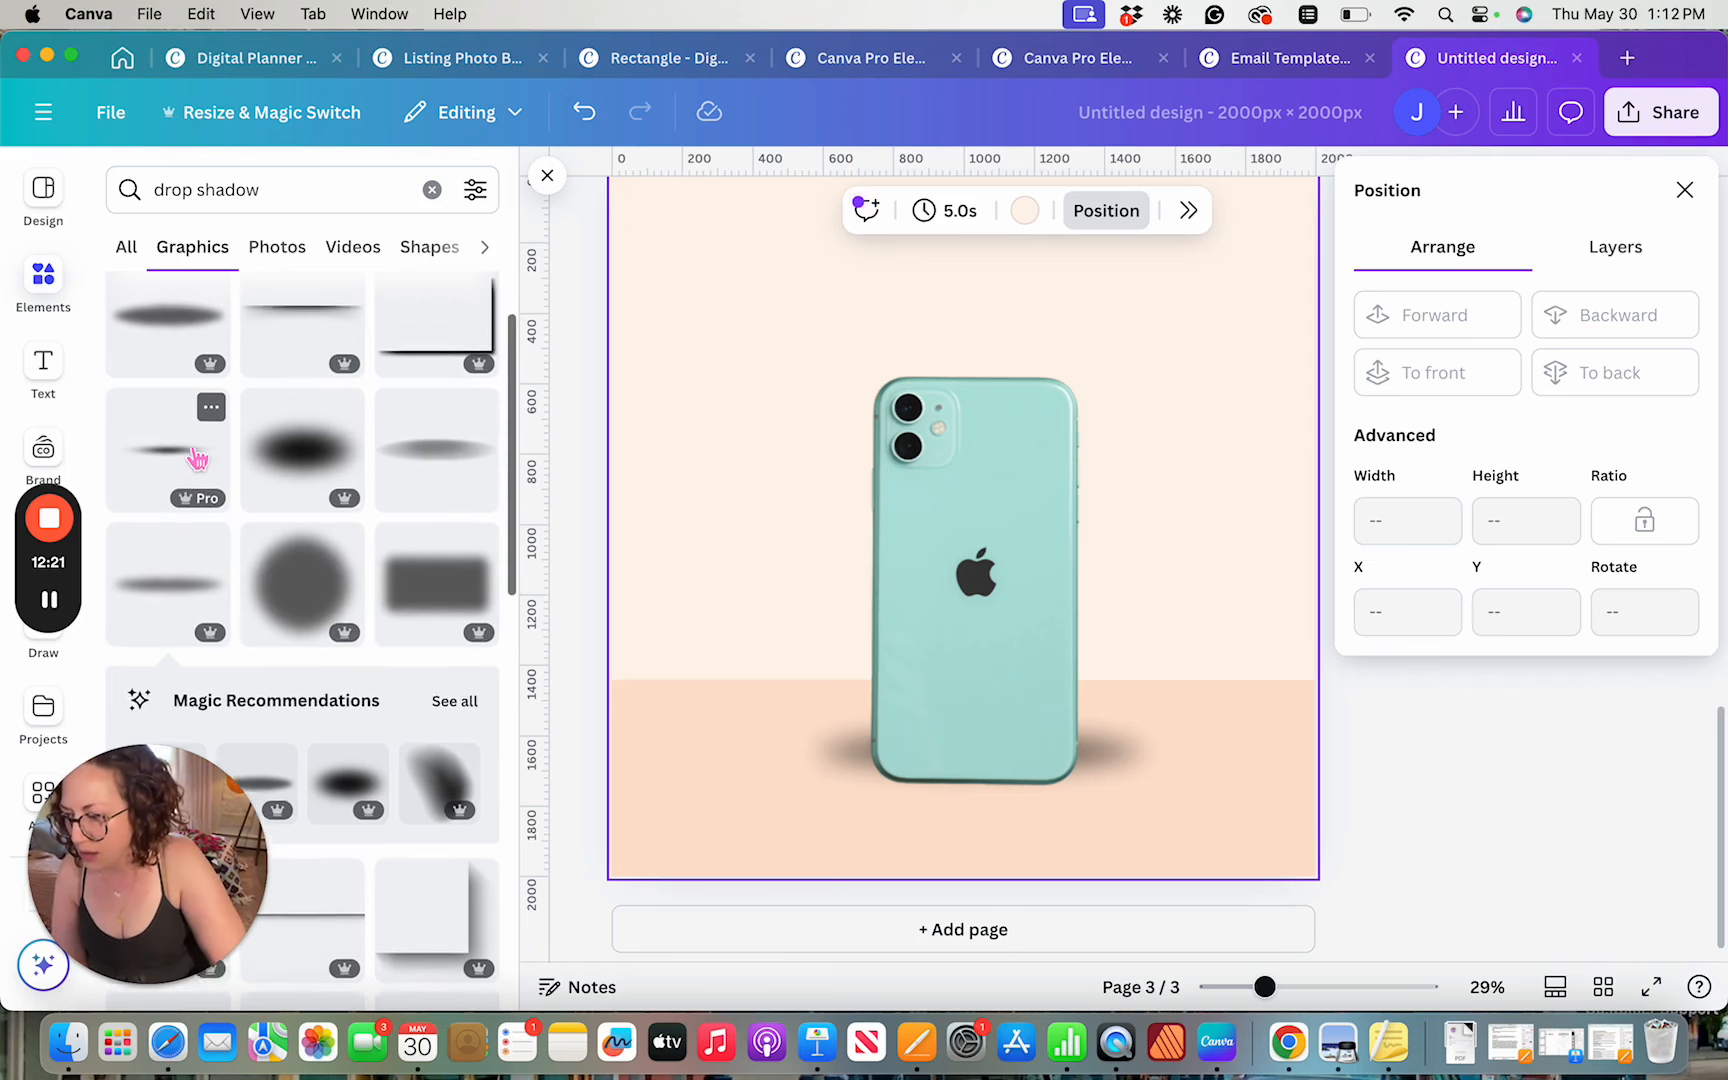
{"action": "scroll", "coordinate": [197, 458], "scroll_direction": "down", "scroll_amount": 2}
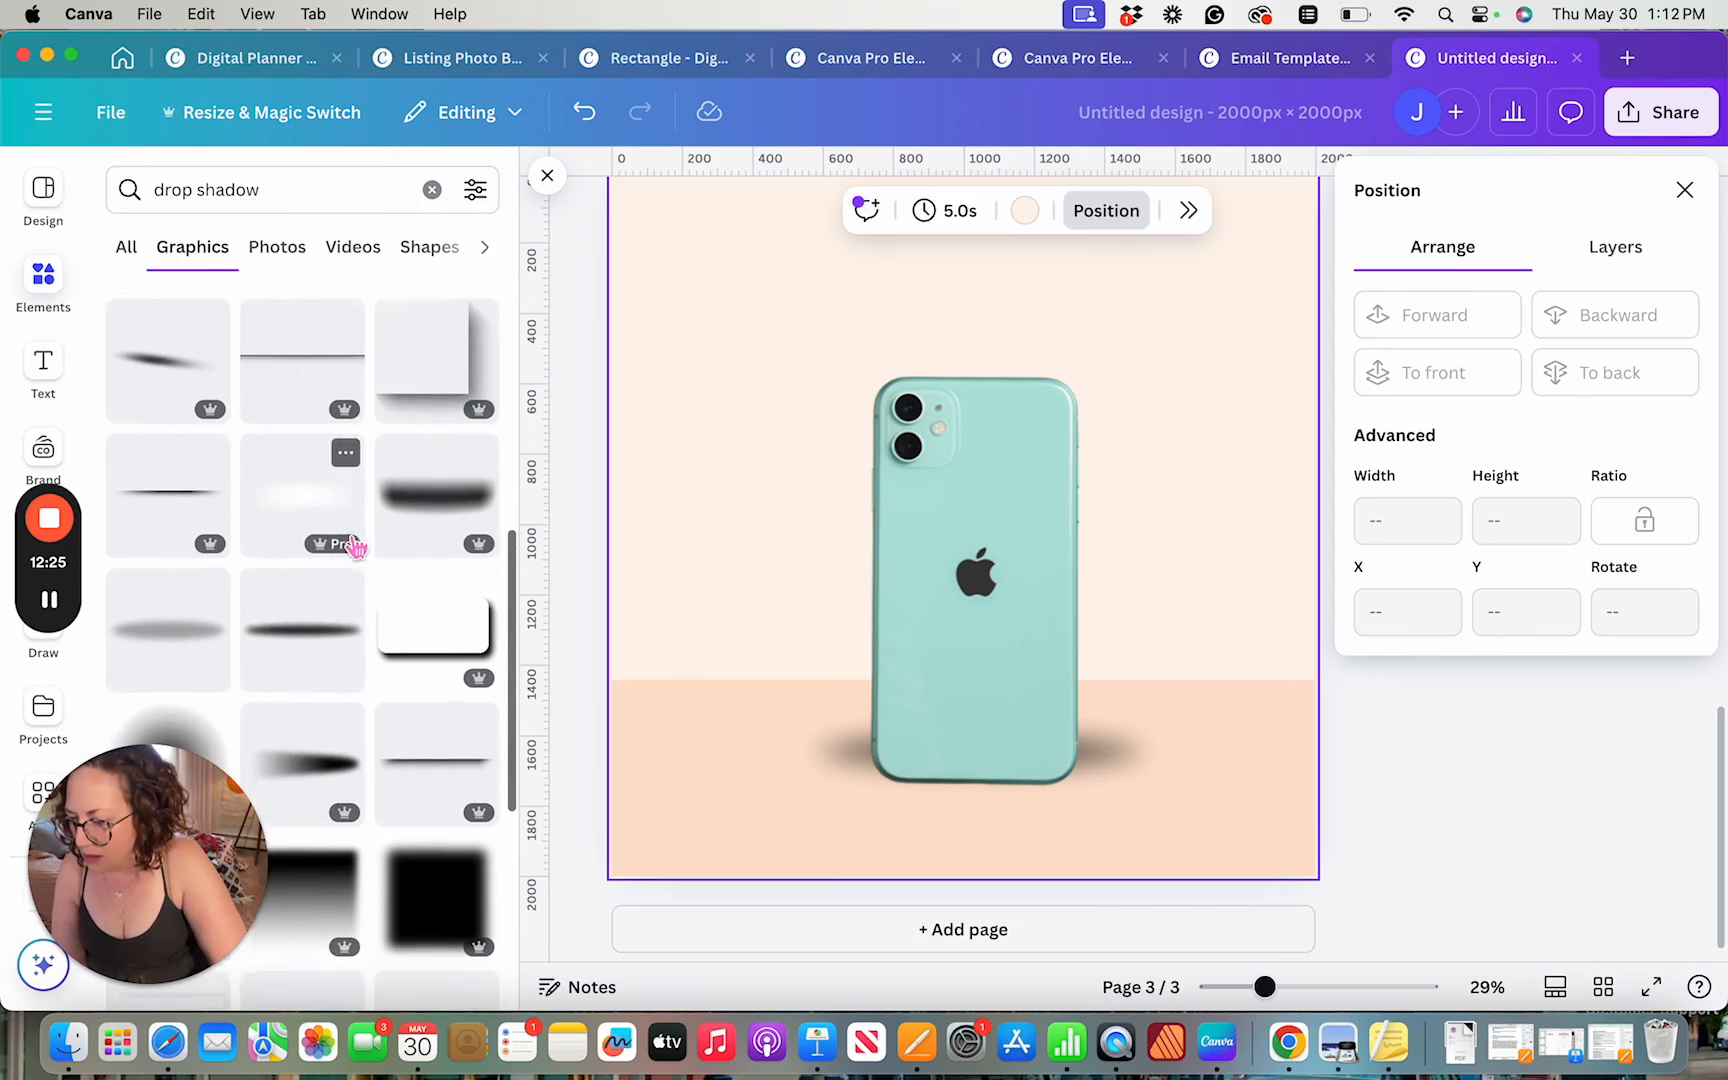
{"action": "scroll", "coordinate": [352, 545], "scroll_direction": "down", "scroll_amount": 1}
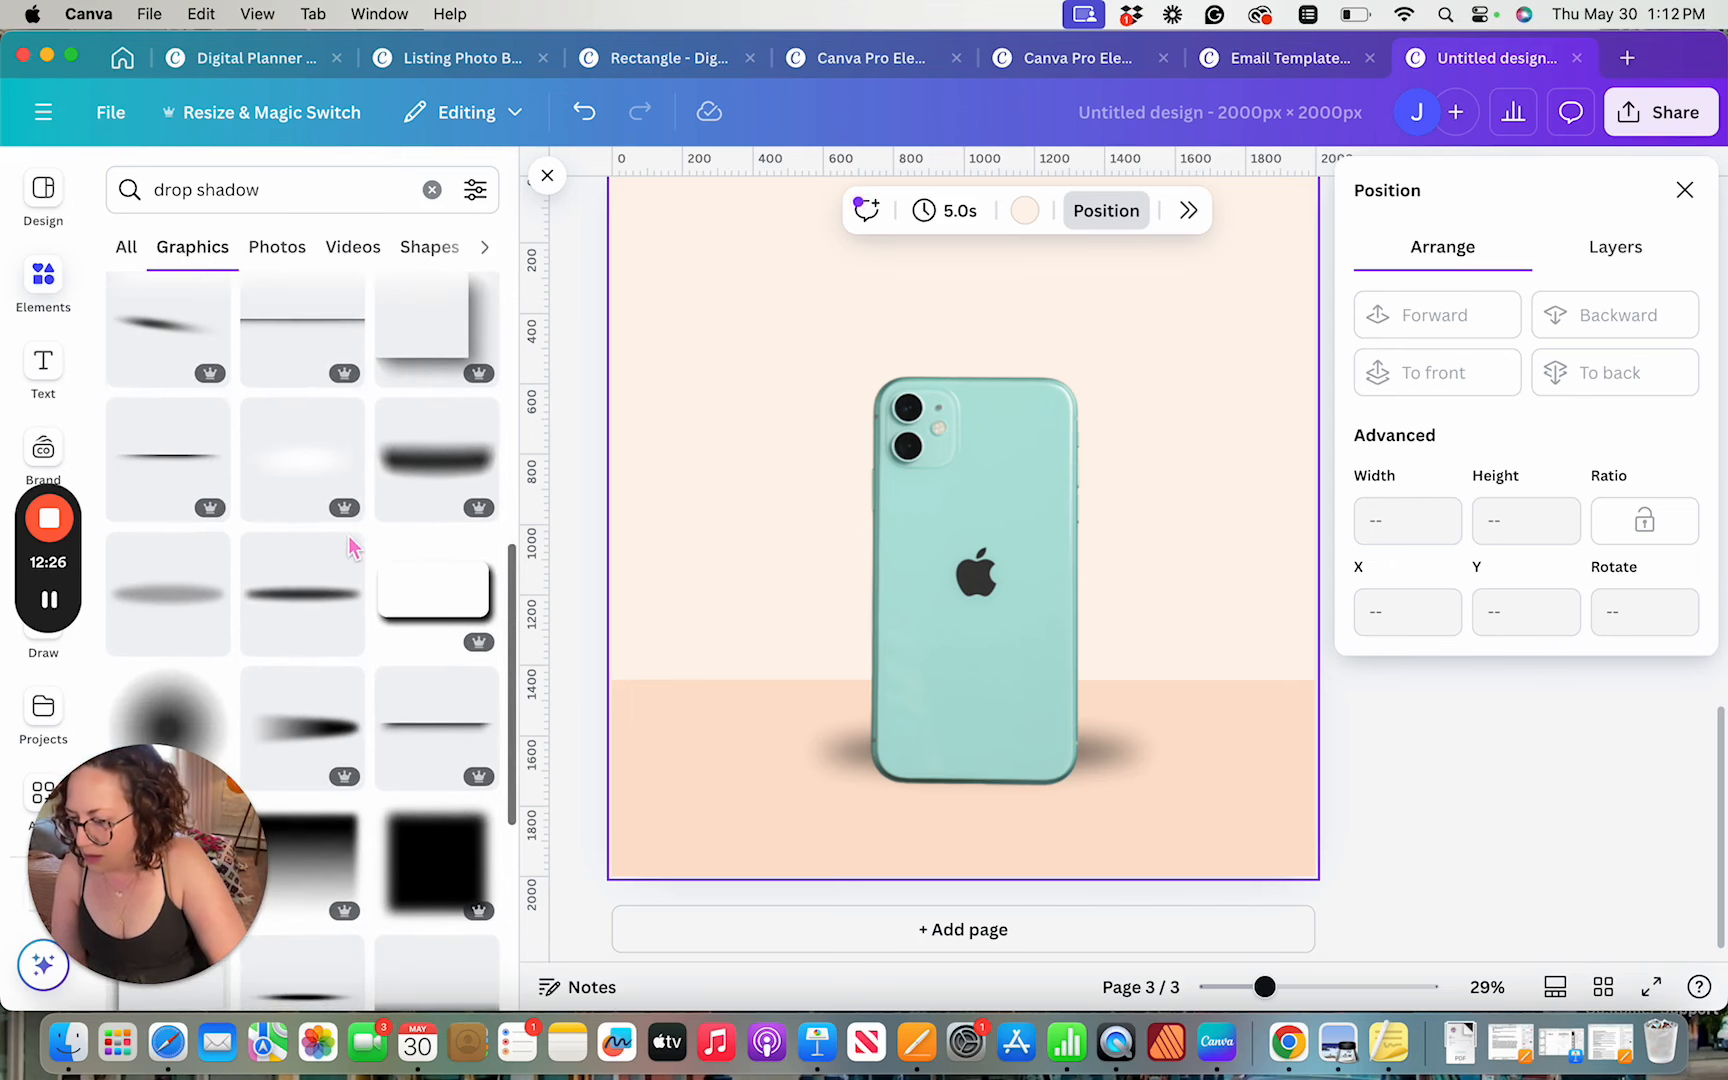
{"action": "left_click", "coordinate": [450, 742]}
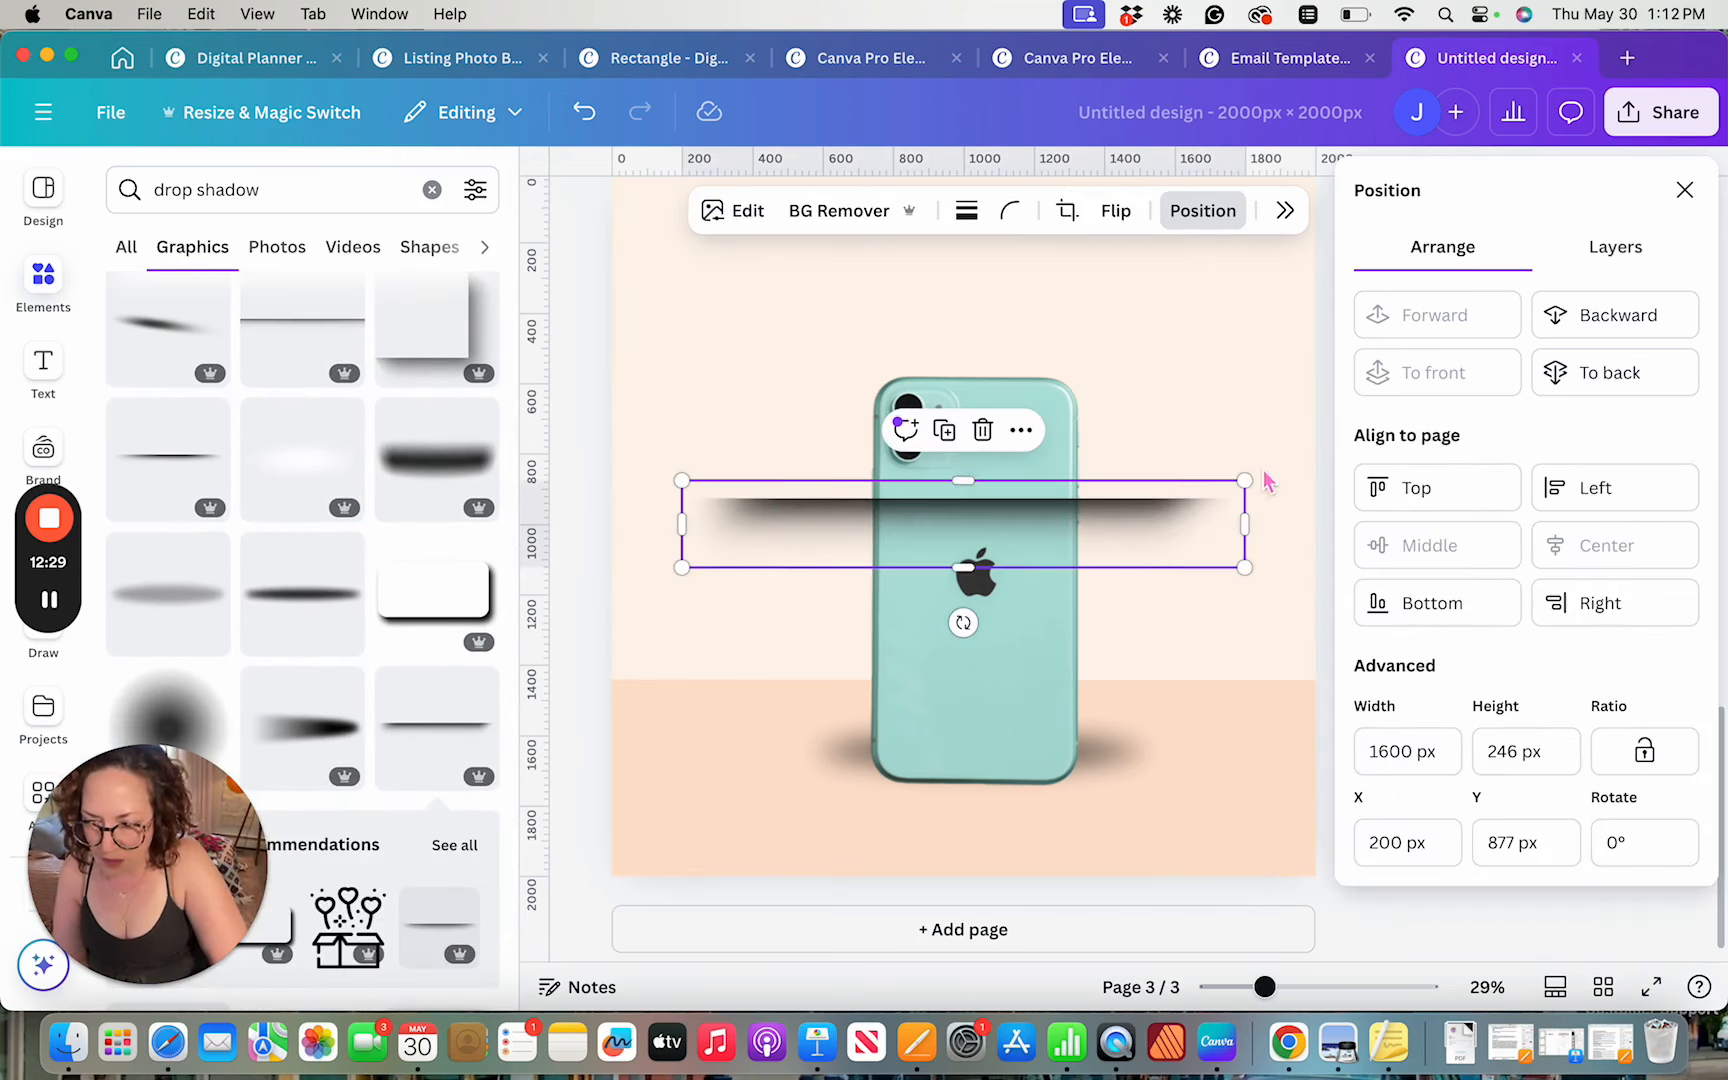
{"action": "left_click_drag", "start_coordinate": [1245, 481], "coordinate": [1086, 532]}
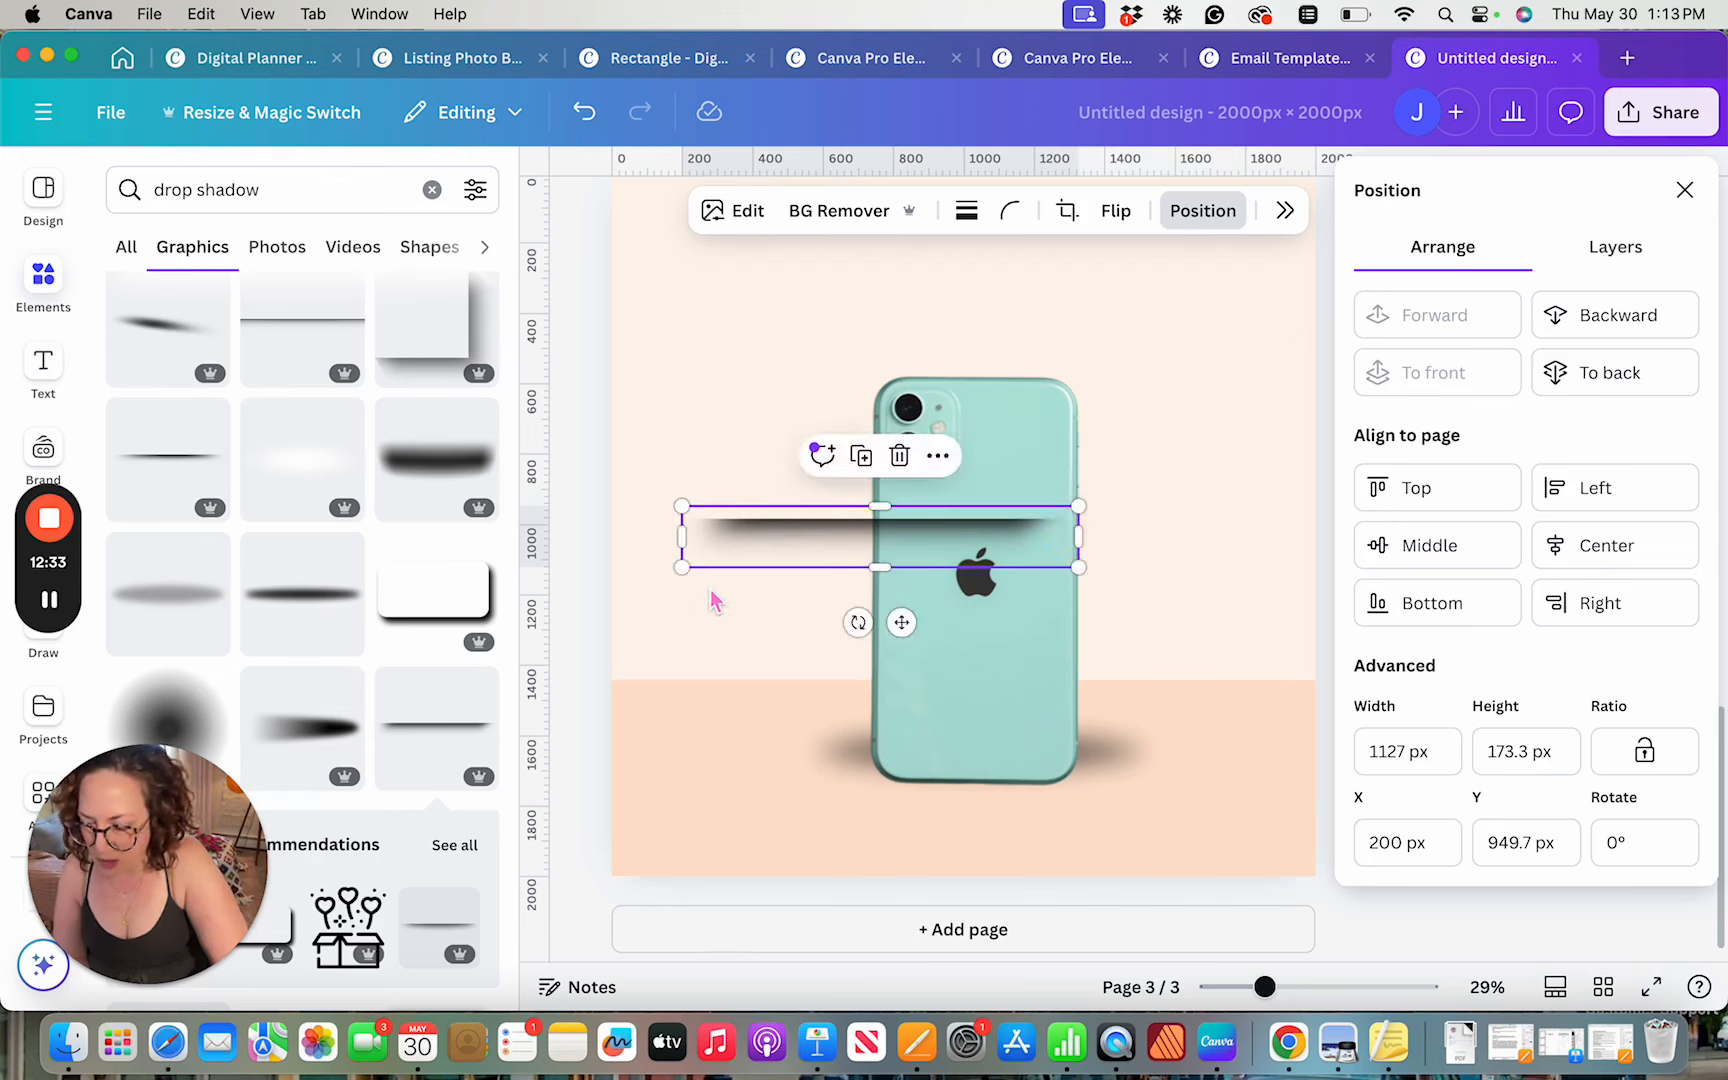
{"action": "left_click_drag", "start_coordinate": [686, 569], "coordinate": [886, 578]}
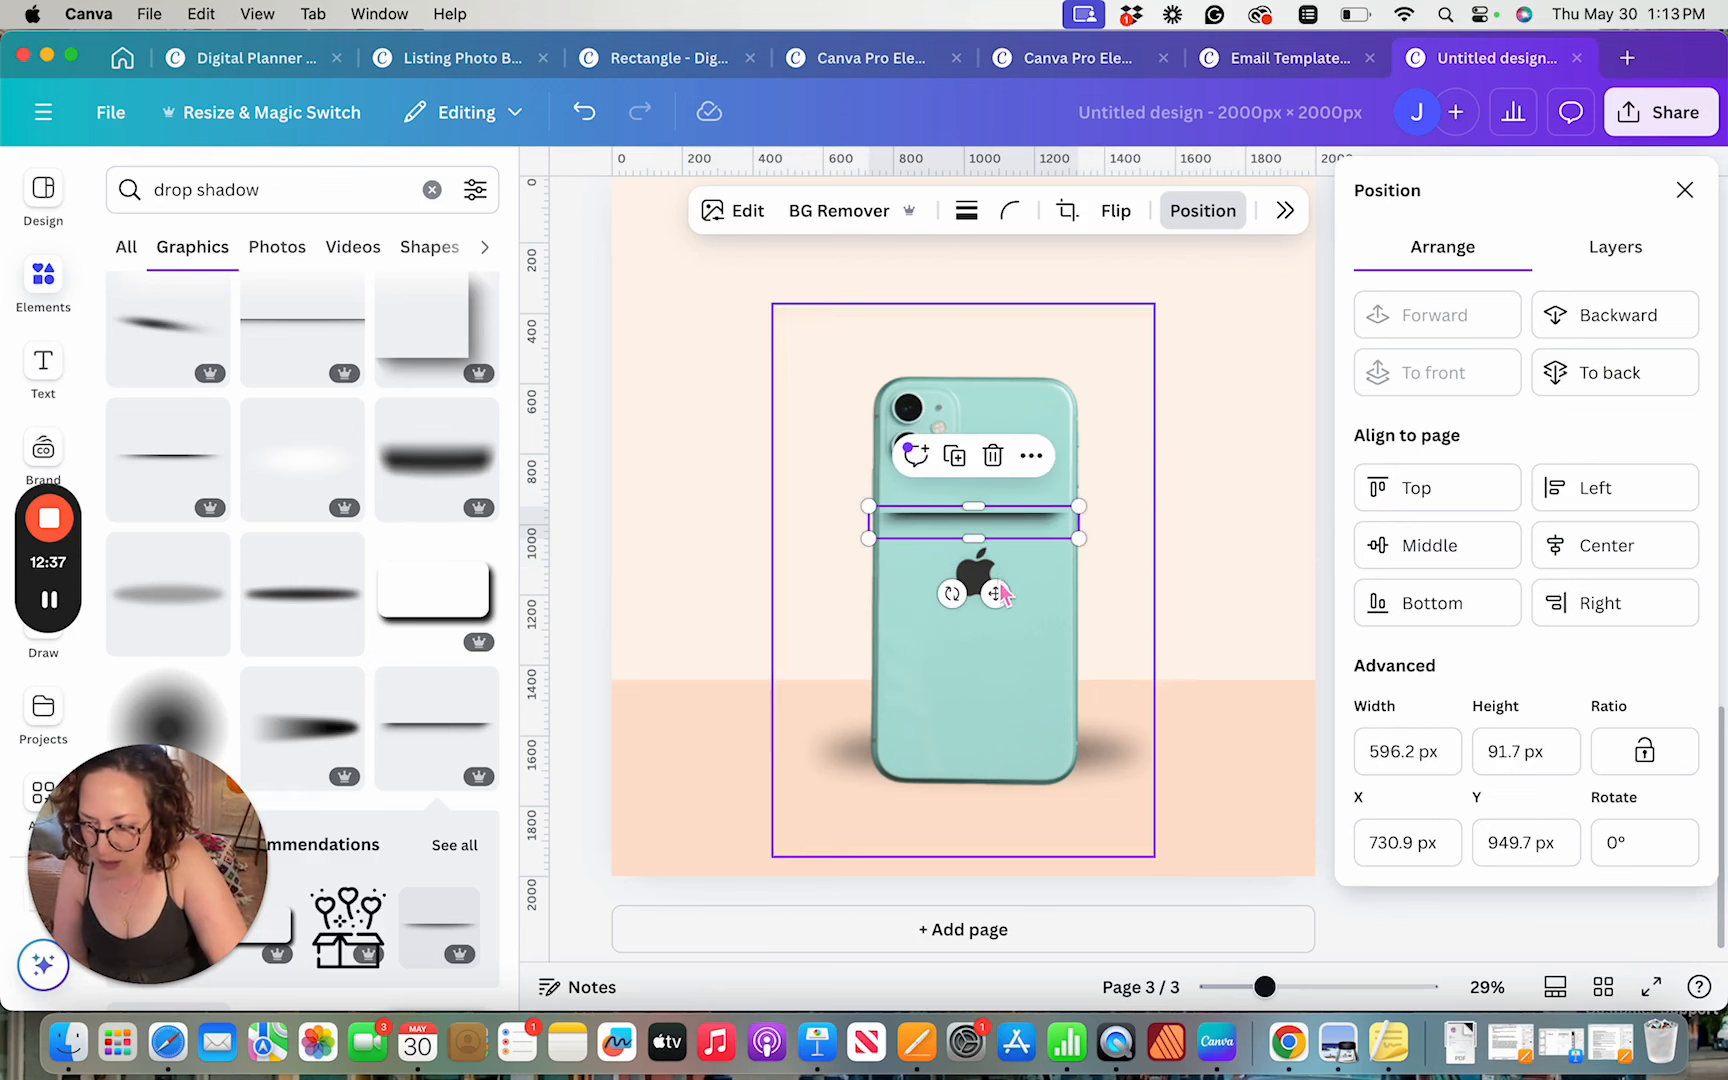
{"action": "left_click_drag", "start_coordinate": [1000, 593], "coordinate": [1000, 857]}
Shrink the line shadow from both ends to about 540 × 83 px to fit between the phone's bottom corners
{"action": "scroll", "coordinate": [1000, 857], "scroll_direction": "up", "scroll_amount": 10}
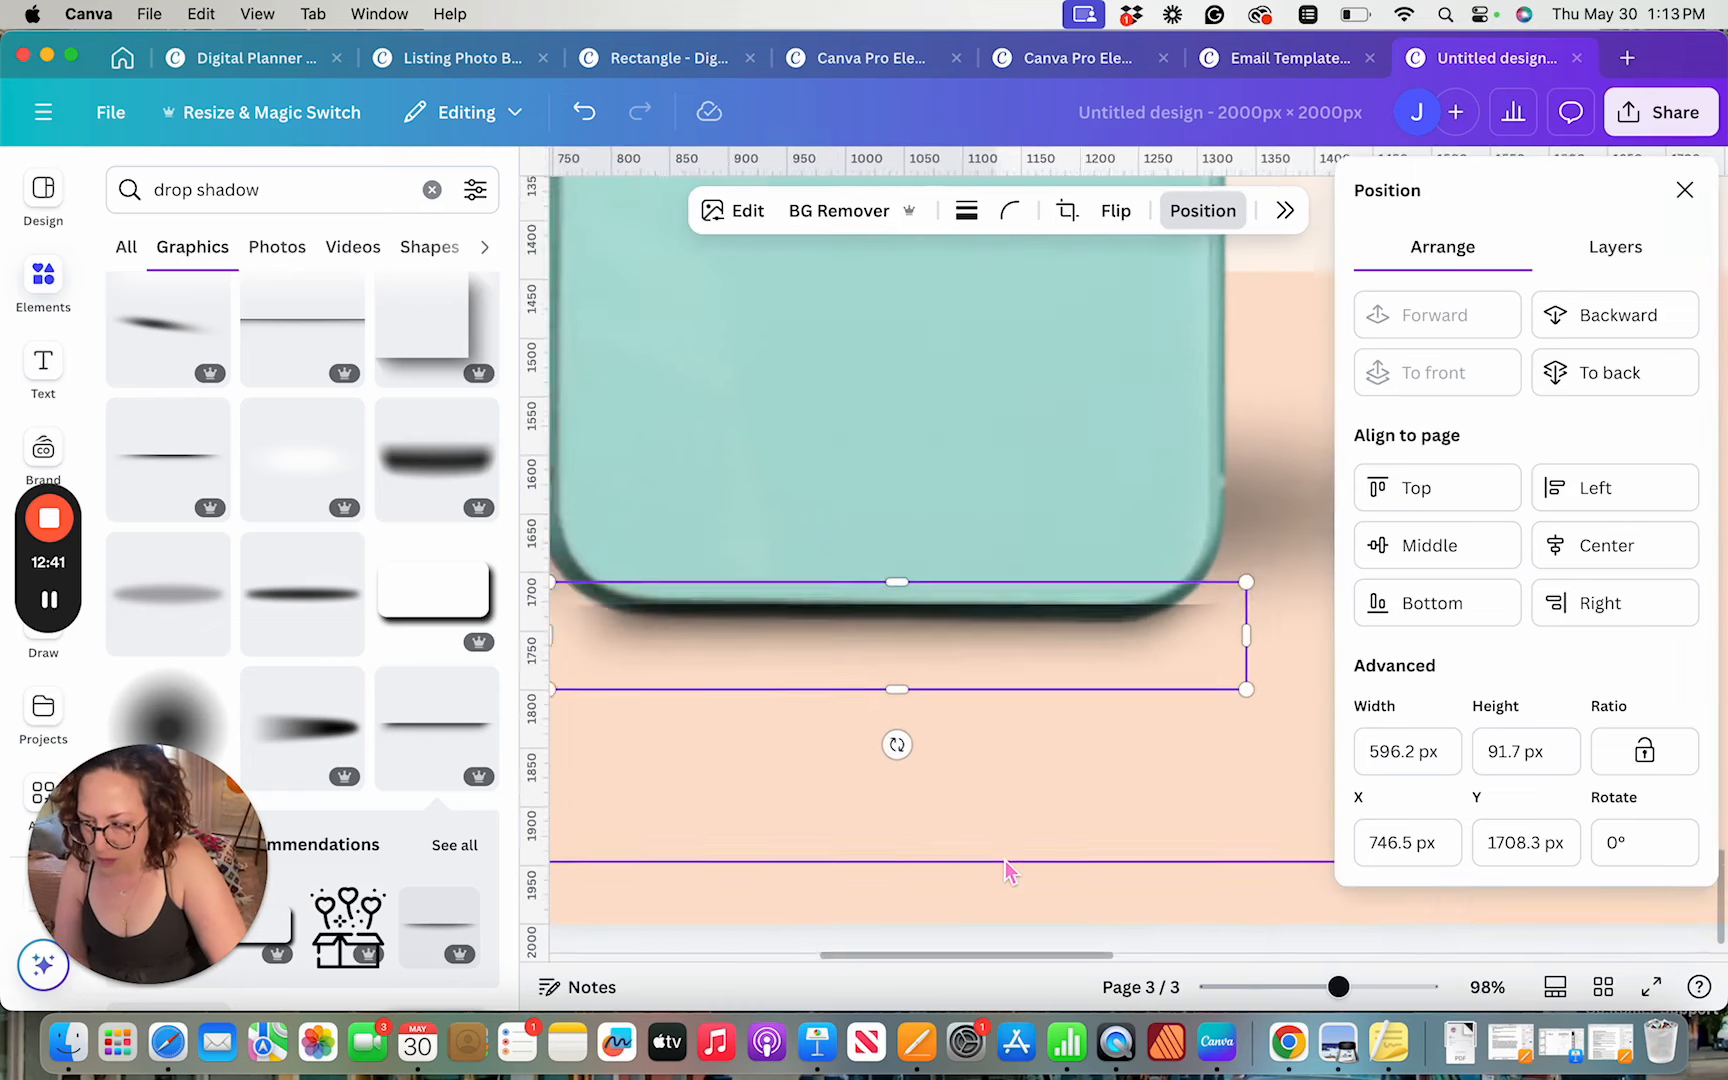
{"action": "scroll", "coordinate": [1007, 870], "scroll_direction": "left", "scroll_amount": 5}
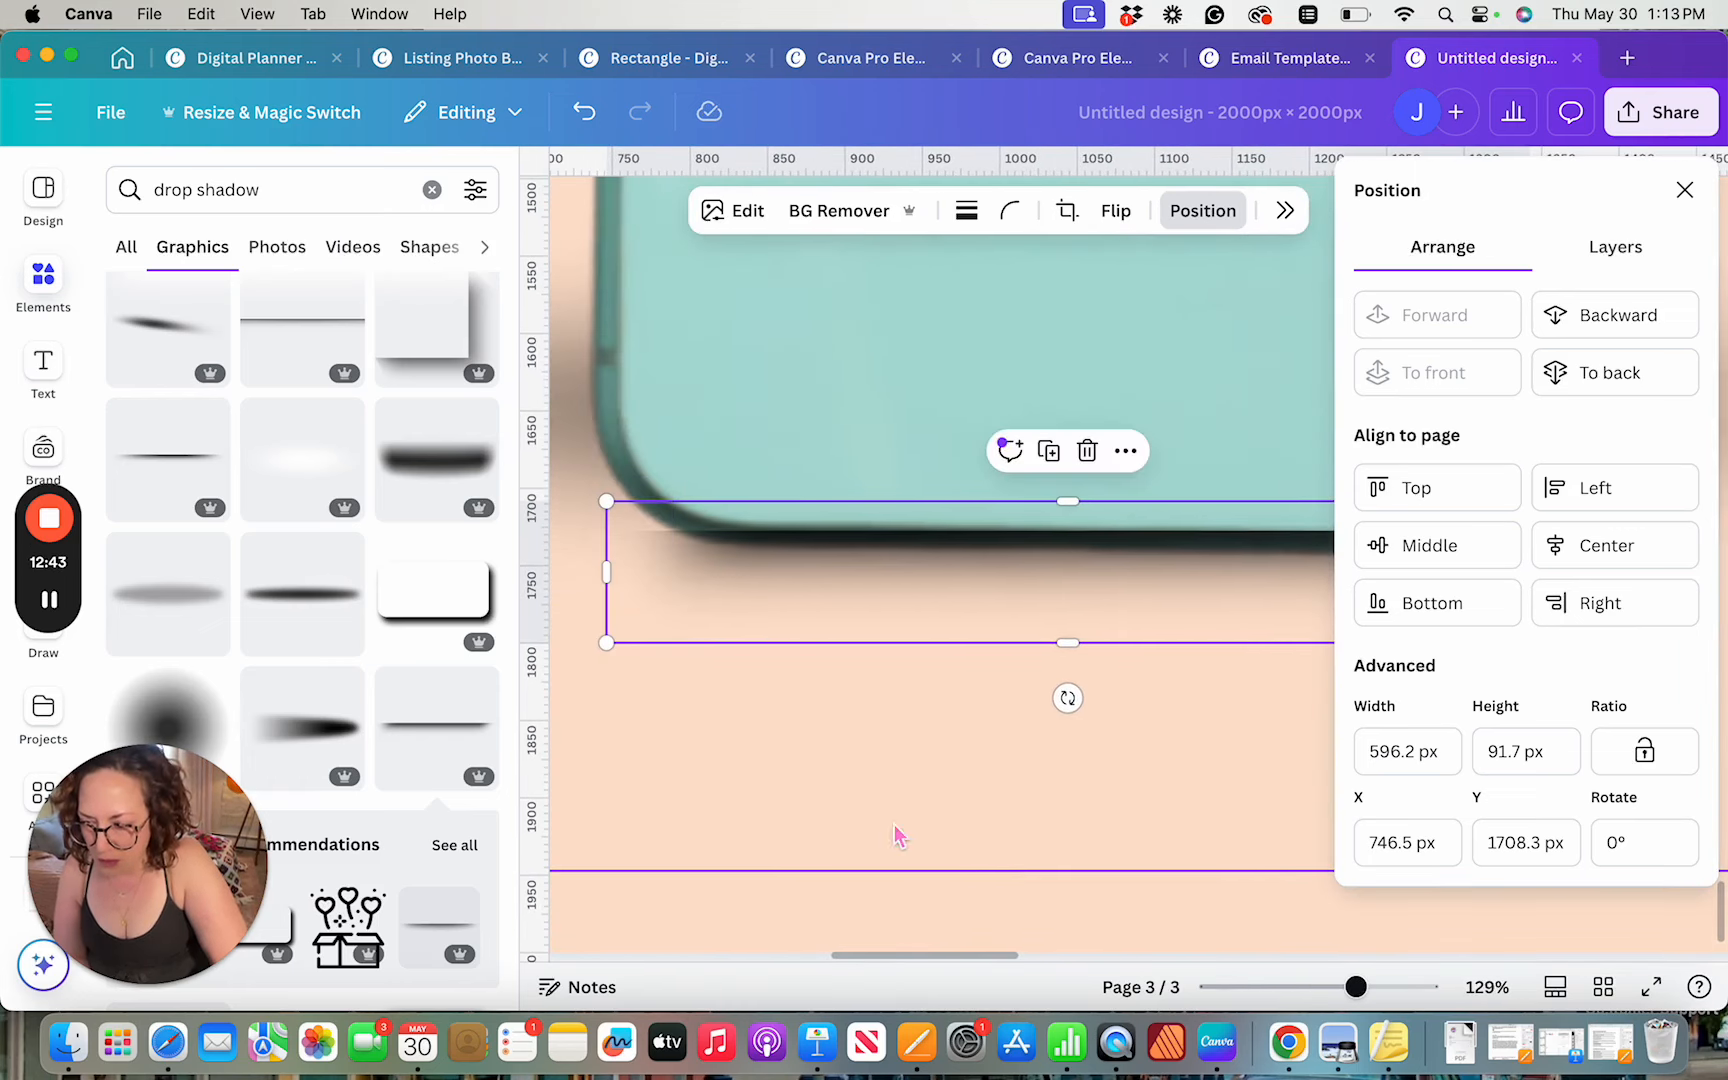
{"action": "left_click_drag", "start_coordinate": [606, 641], "coordinate": [648, 630]}
{"action": "scroll", "coordinate": [937, 683], "scroll_direction": "right", "scroll_amount": 8}
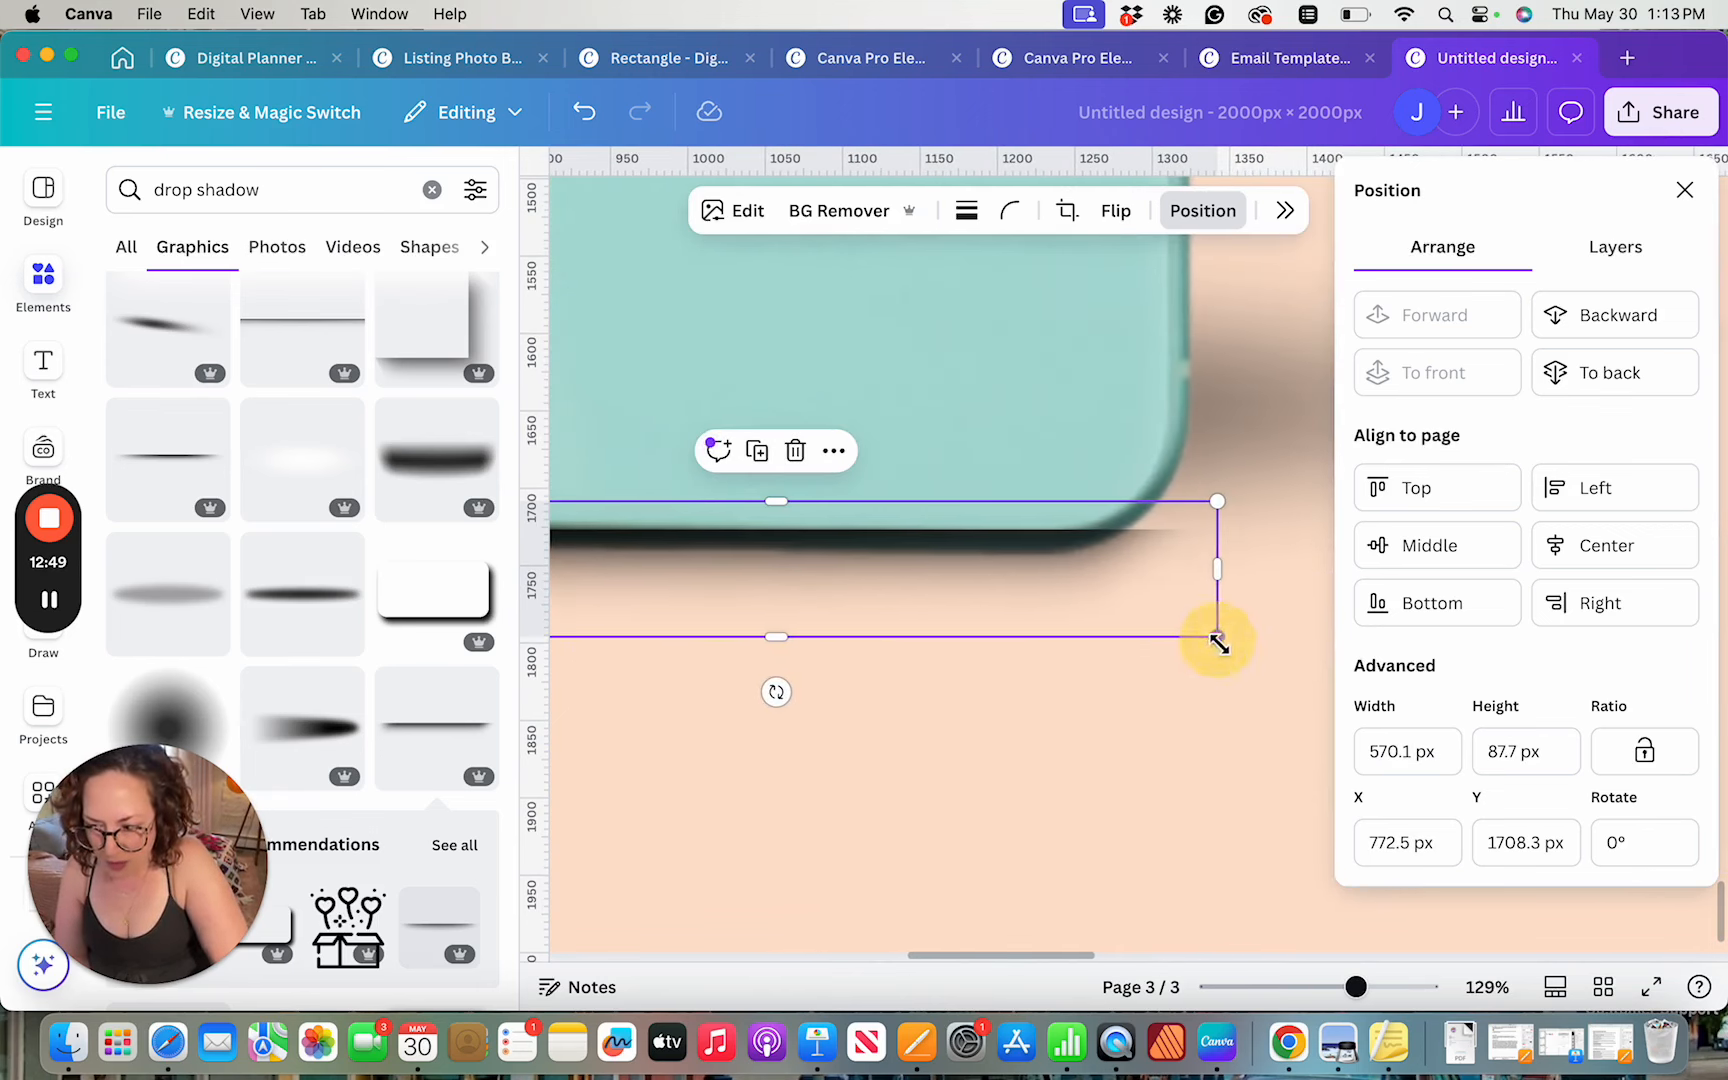
{"action": "left_click_drag", "start_coordinate": [1217, 640], "coordinate": [1175, 628]}
{"action": "scroll", "coordinate": [1170, 628], "scroll_direction": "down", "scroll_amount": 5}
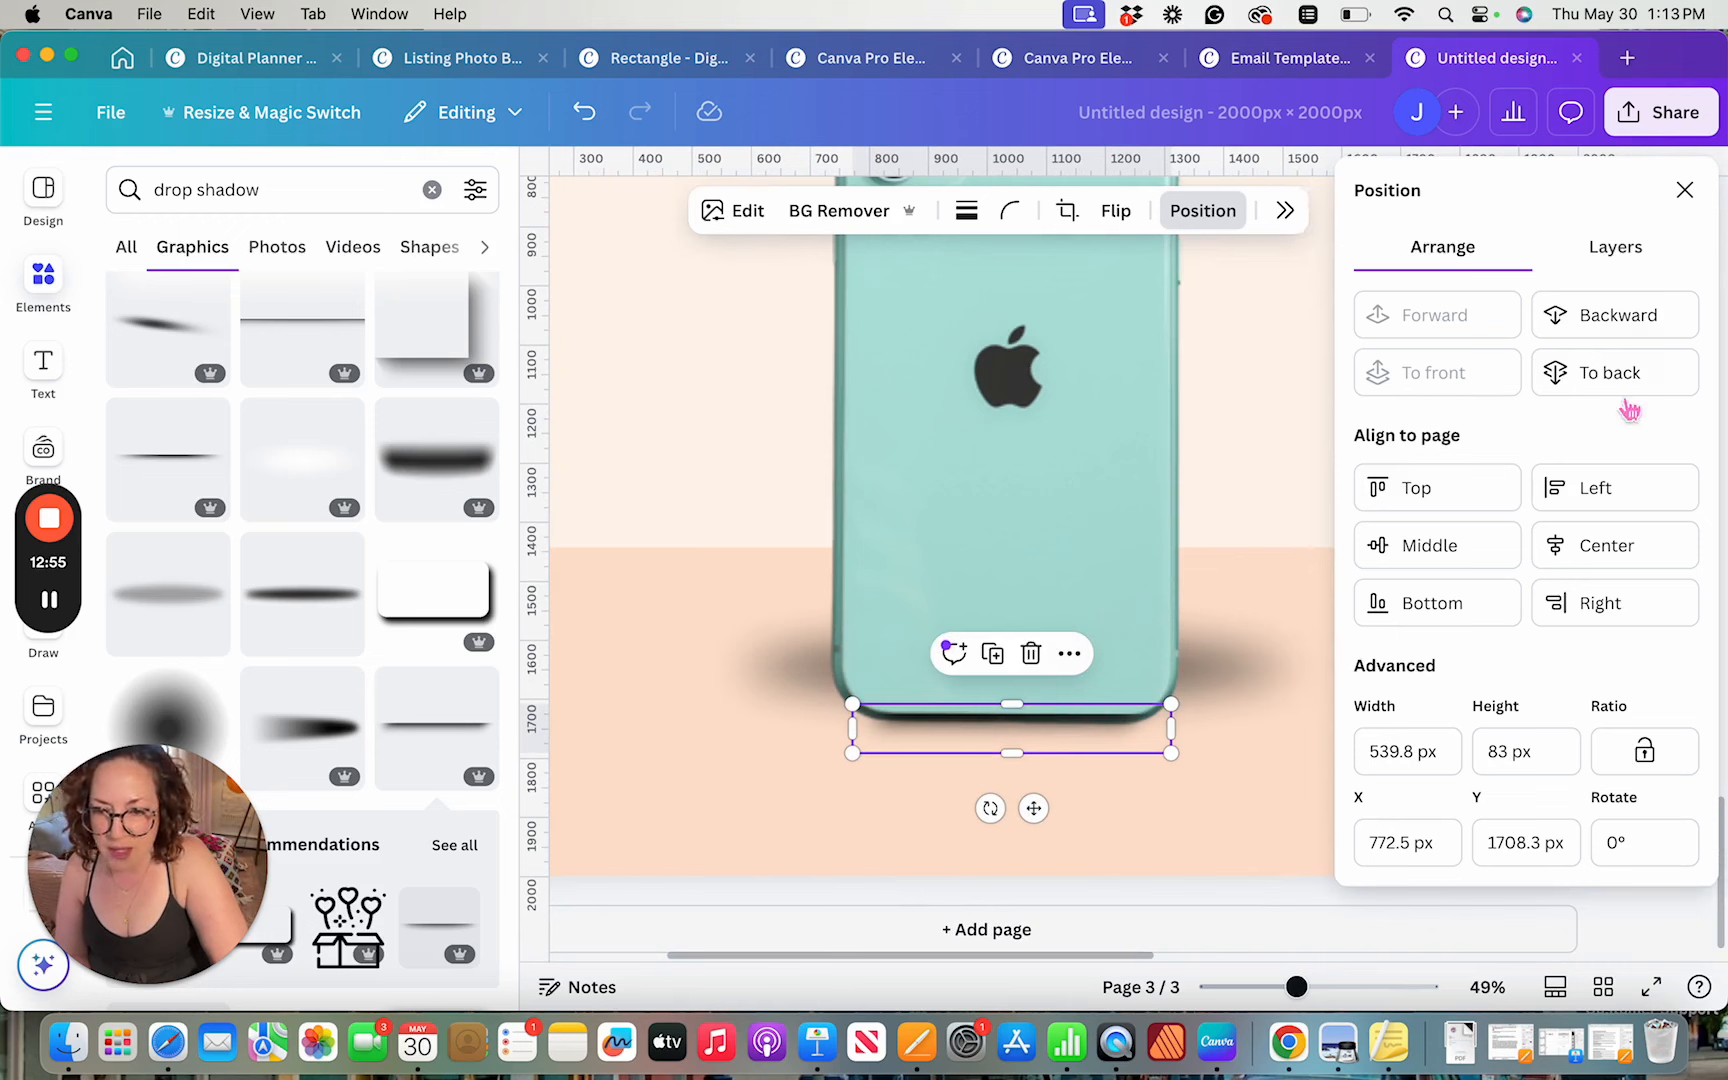
Send the line shadow one layer backward behind the phone and check the whole mockup on page 3
{"action": "left_click", "coordinate": [1618, 316]}
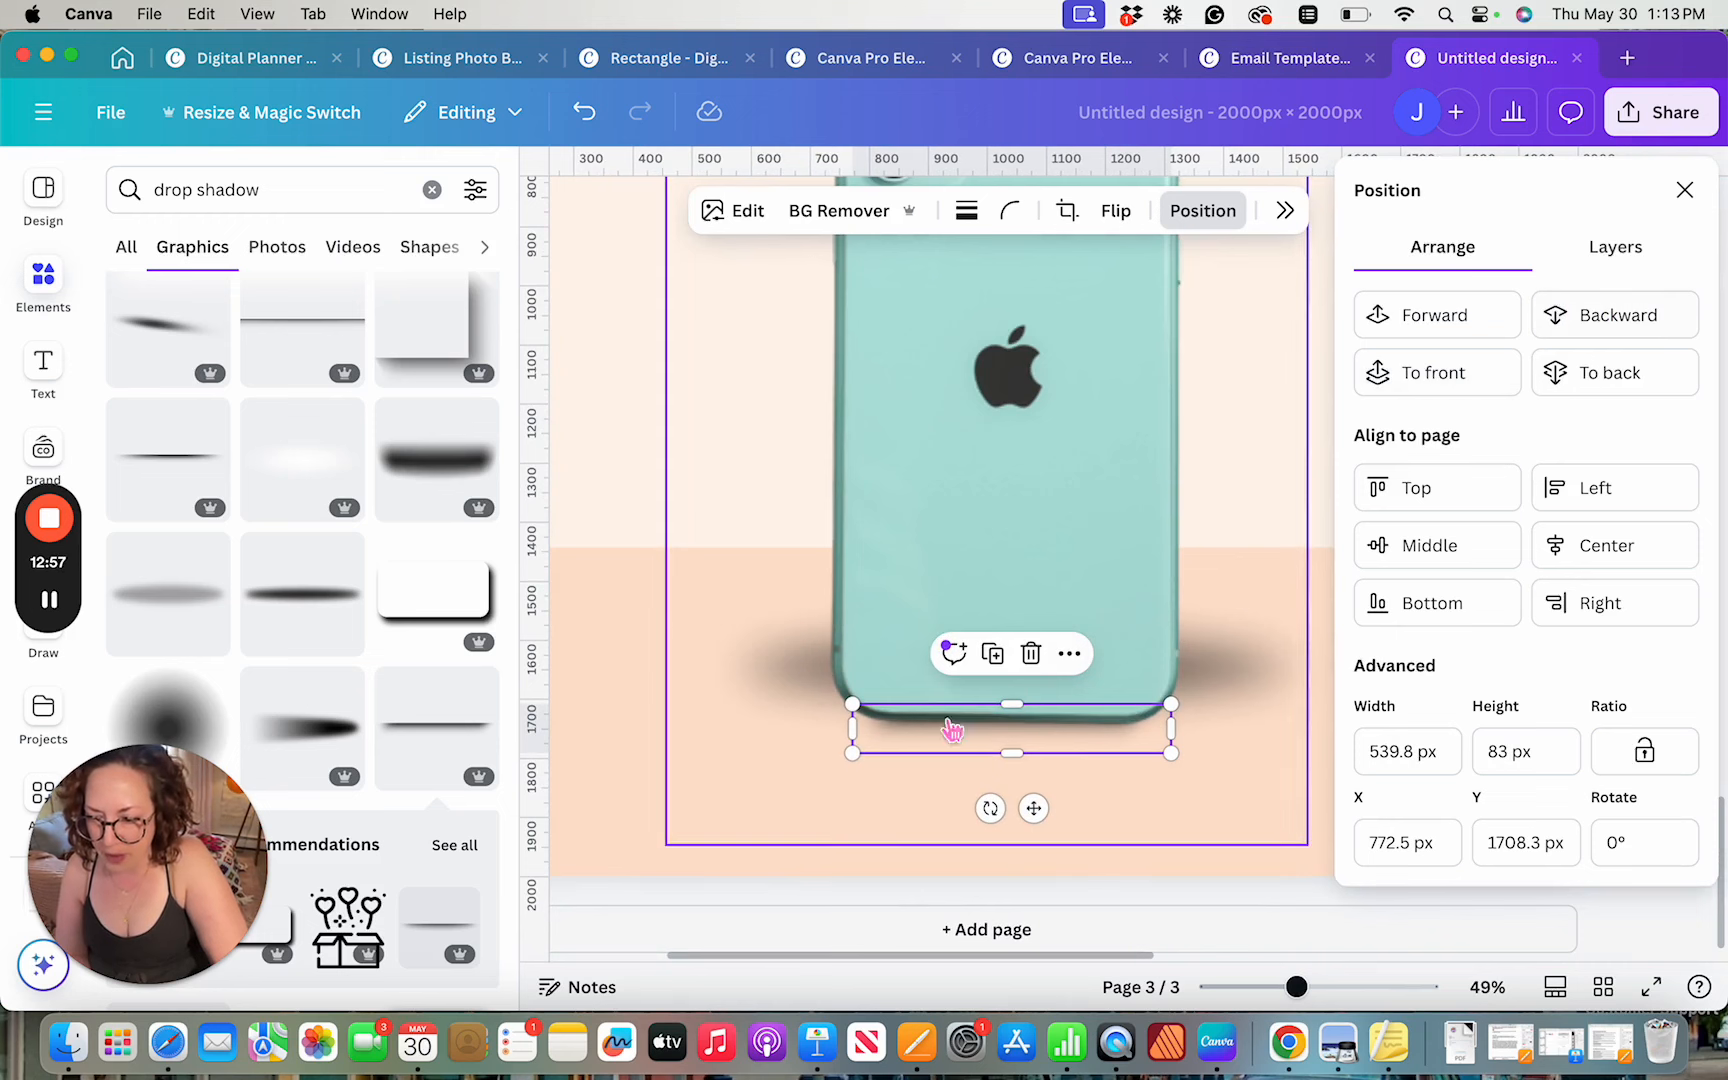
{"action": "left_click", "coordinate": [711, 826]}
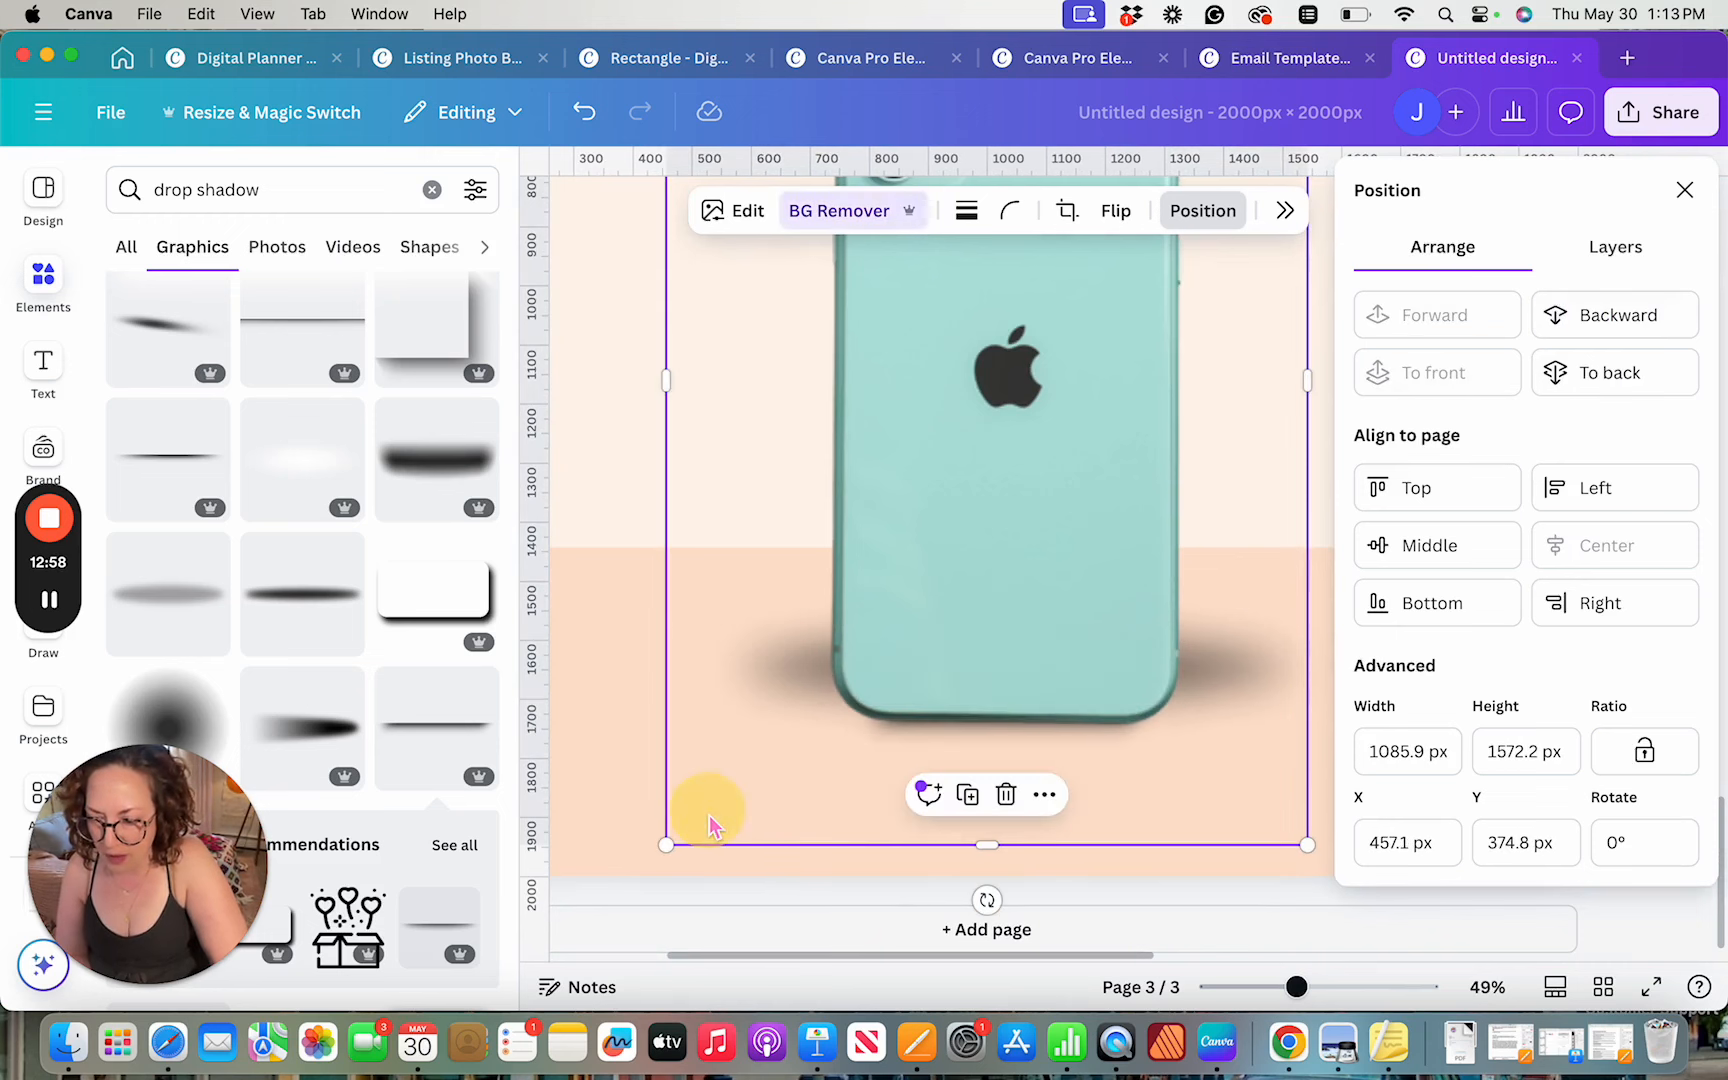
{"action": "left_click", "coordinate": [590, 788]}
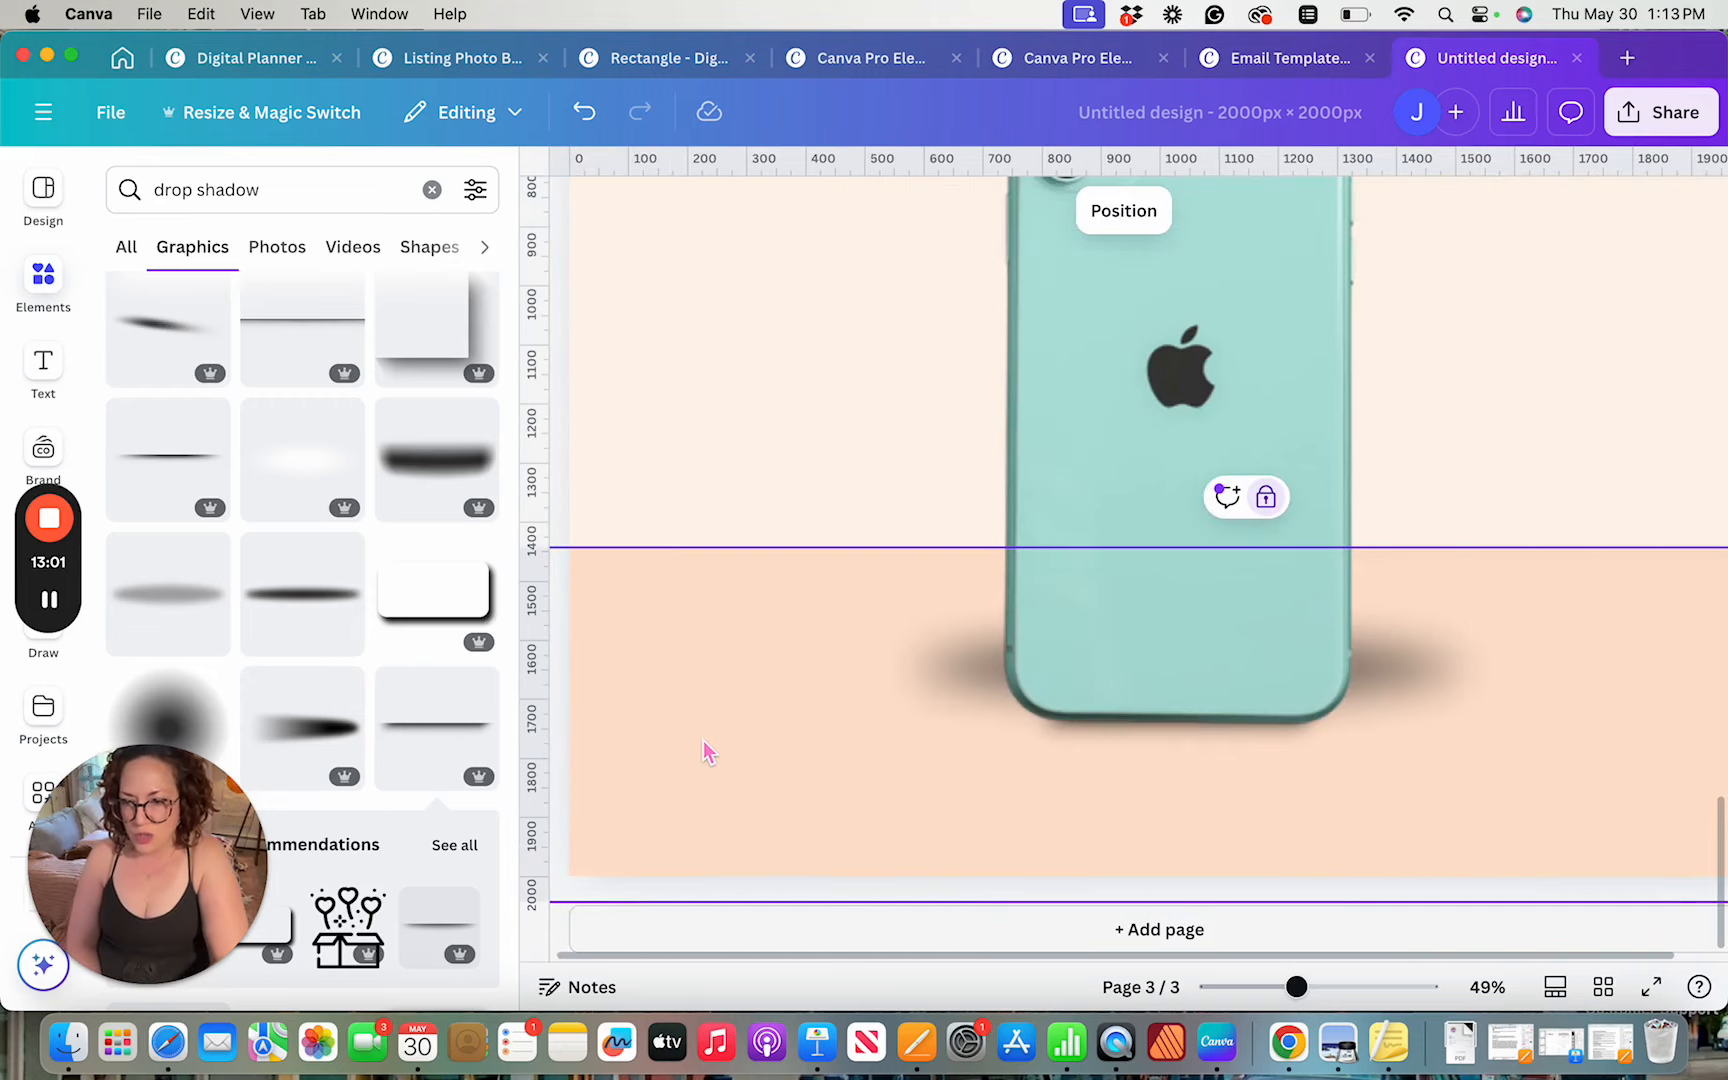
{"action": "scroll", "coordinate": [1302, 571], "scroll_direction": "down", "scroll_amount": 5}
{"action": "scroll", "coordinate": [1372, 770], "scroll_direction": "down", "scroll_amount": 1}
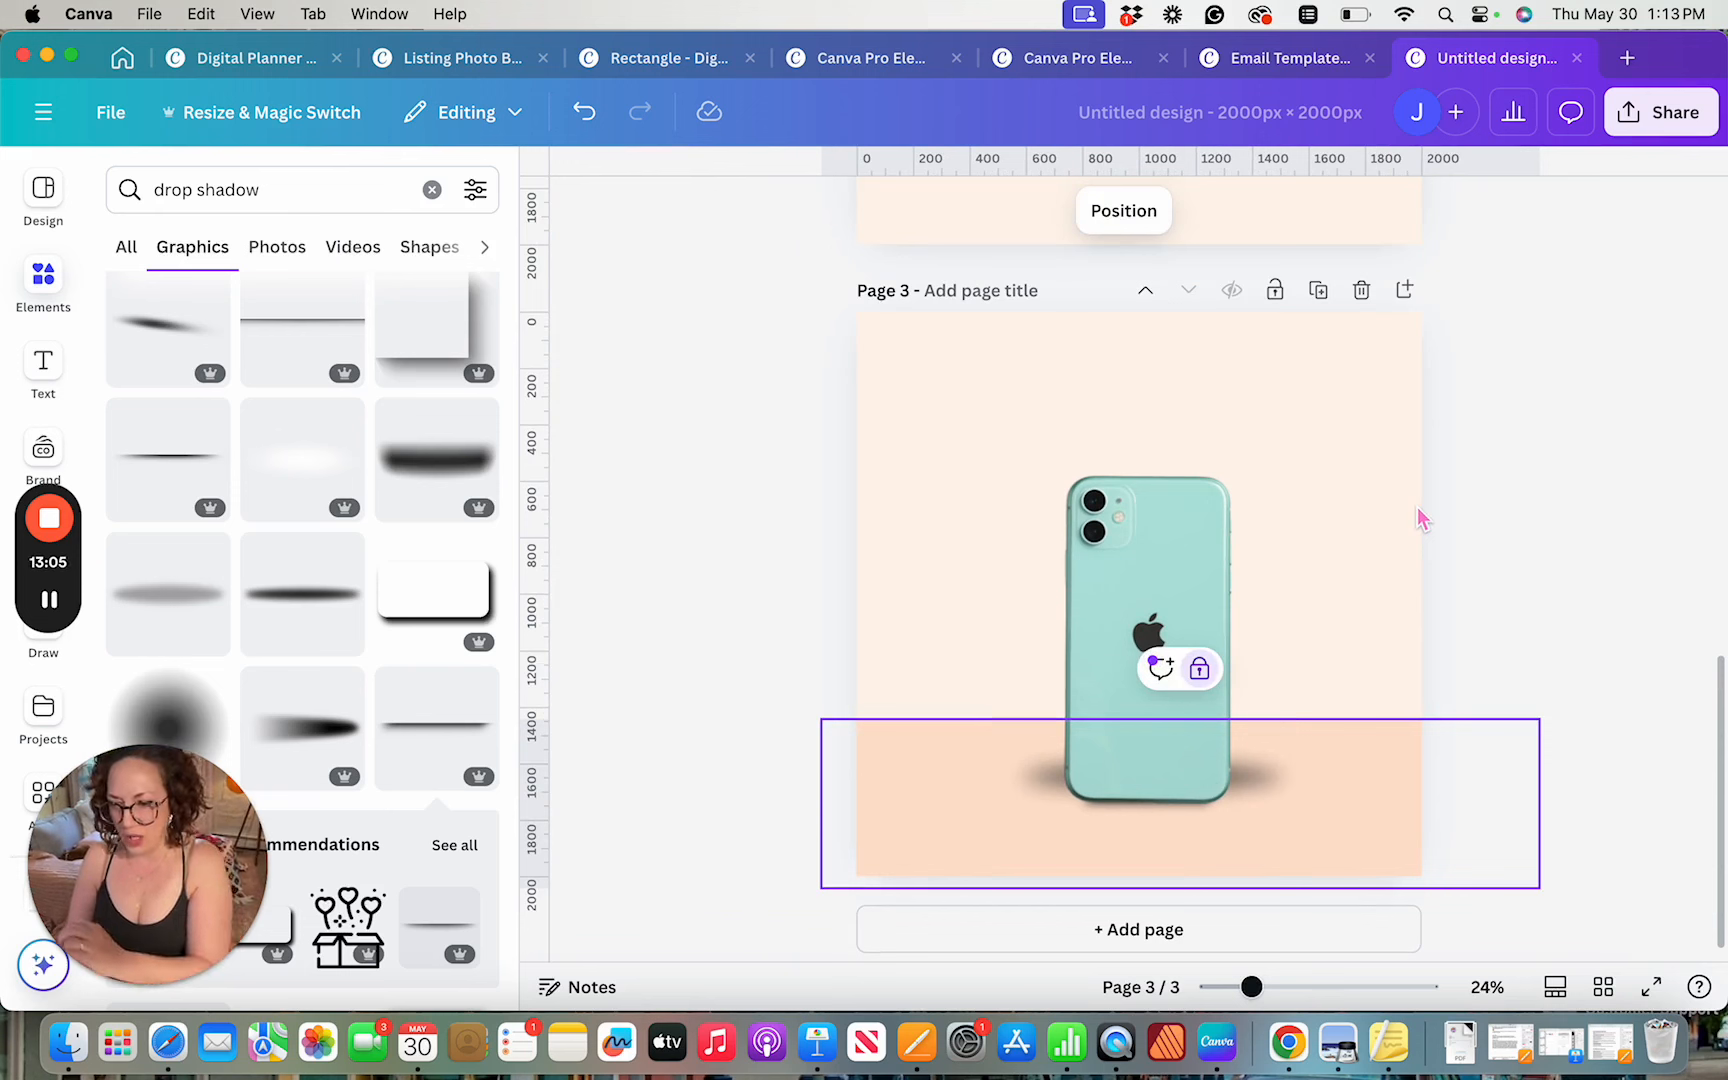
Nudge the oval floor shadow slightly left and shrink it a little from both sides around the phone's base
{"action": "left_click", "coordinate": [1300, 786]}
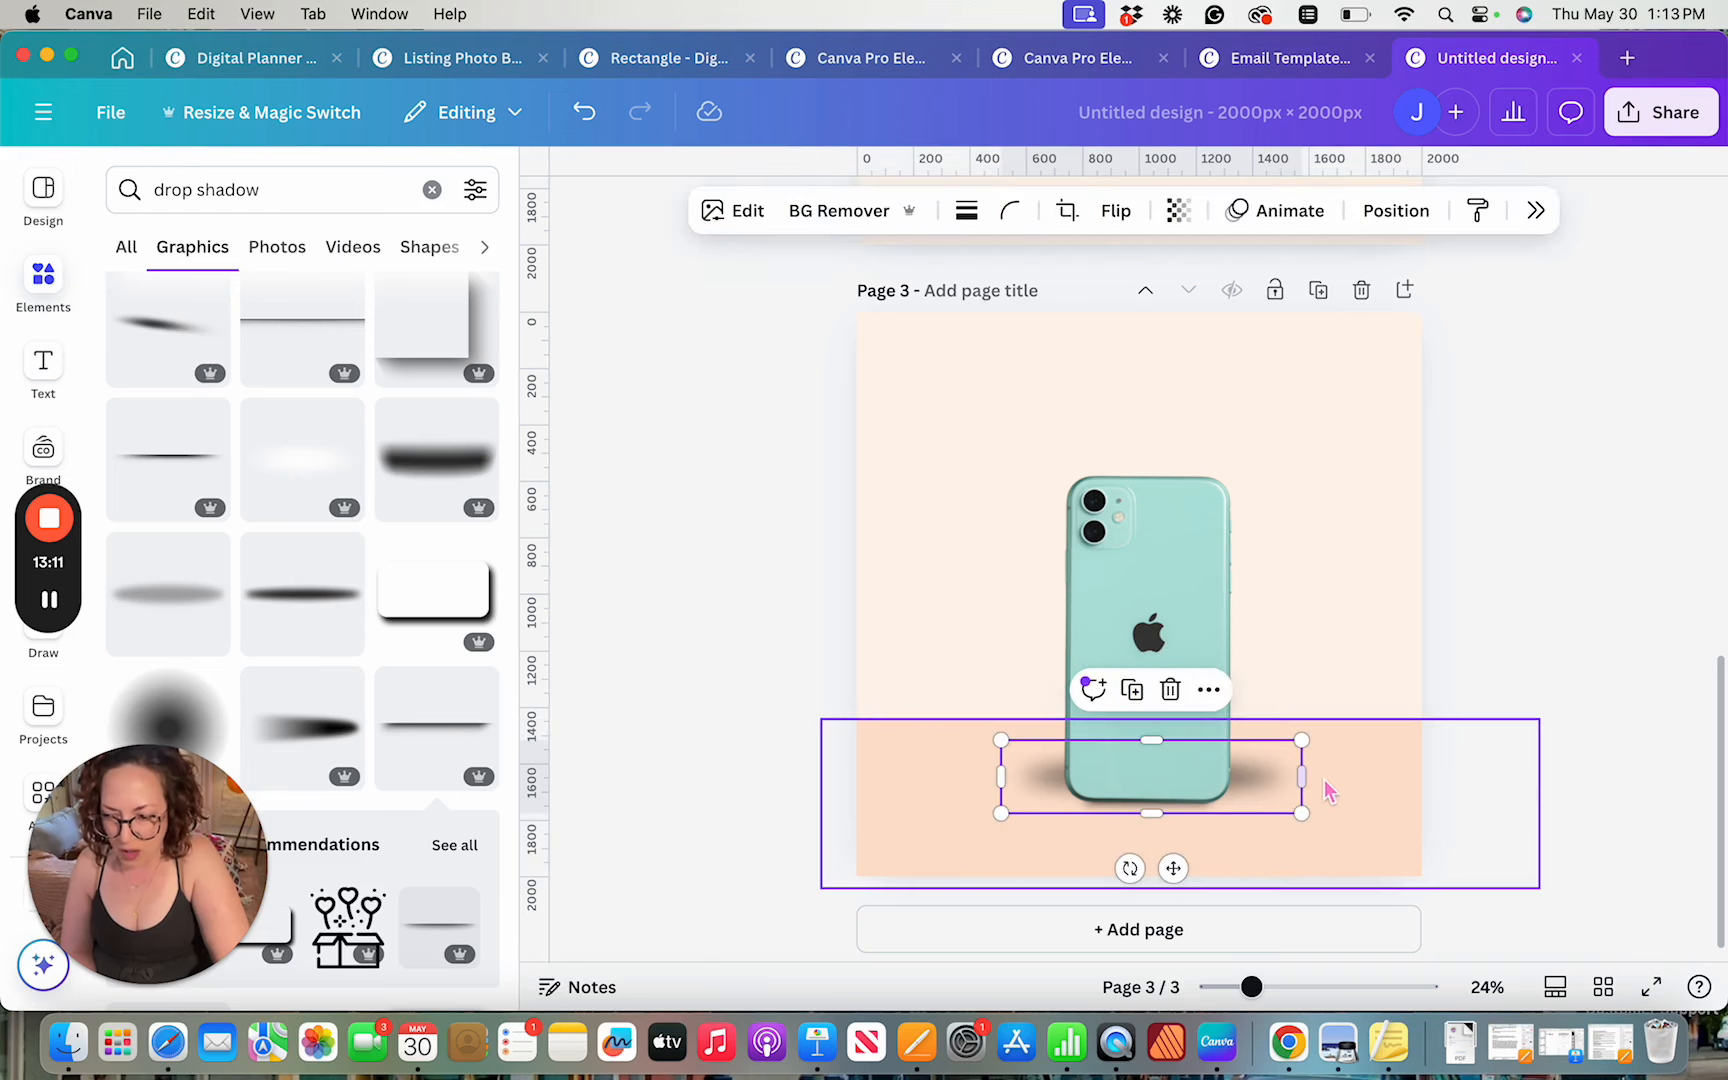
{"action": "key", "text": "Left"}
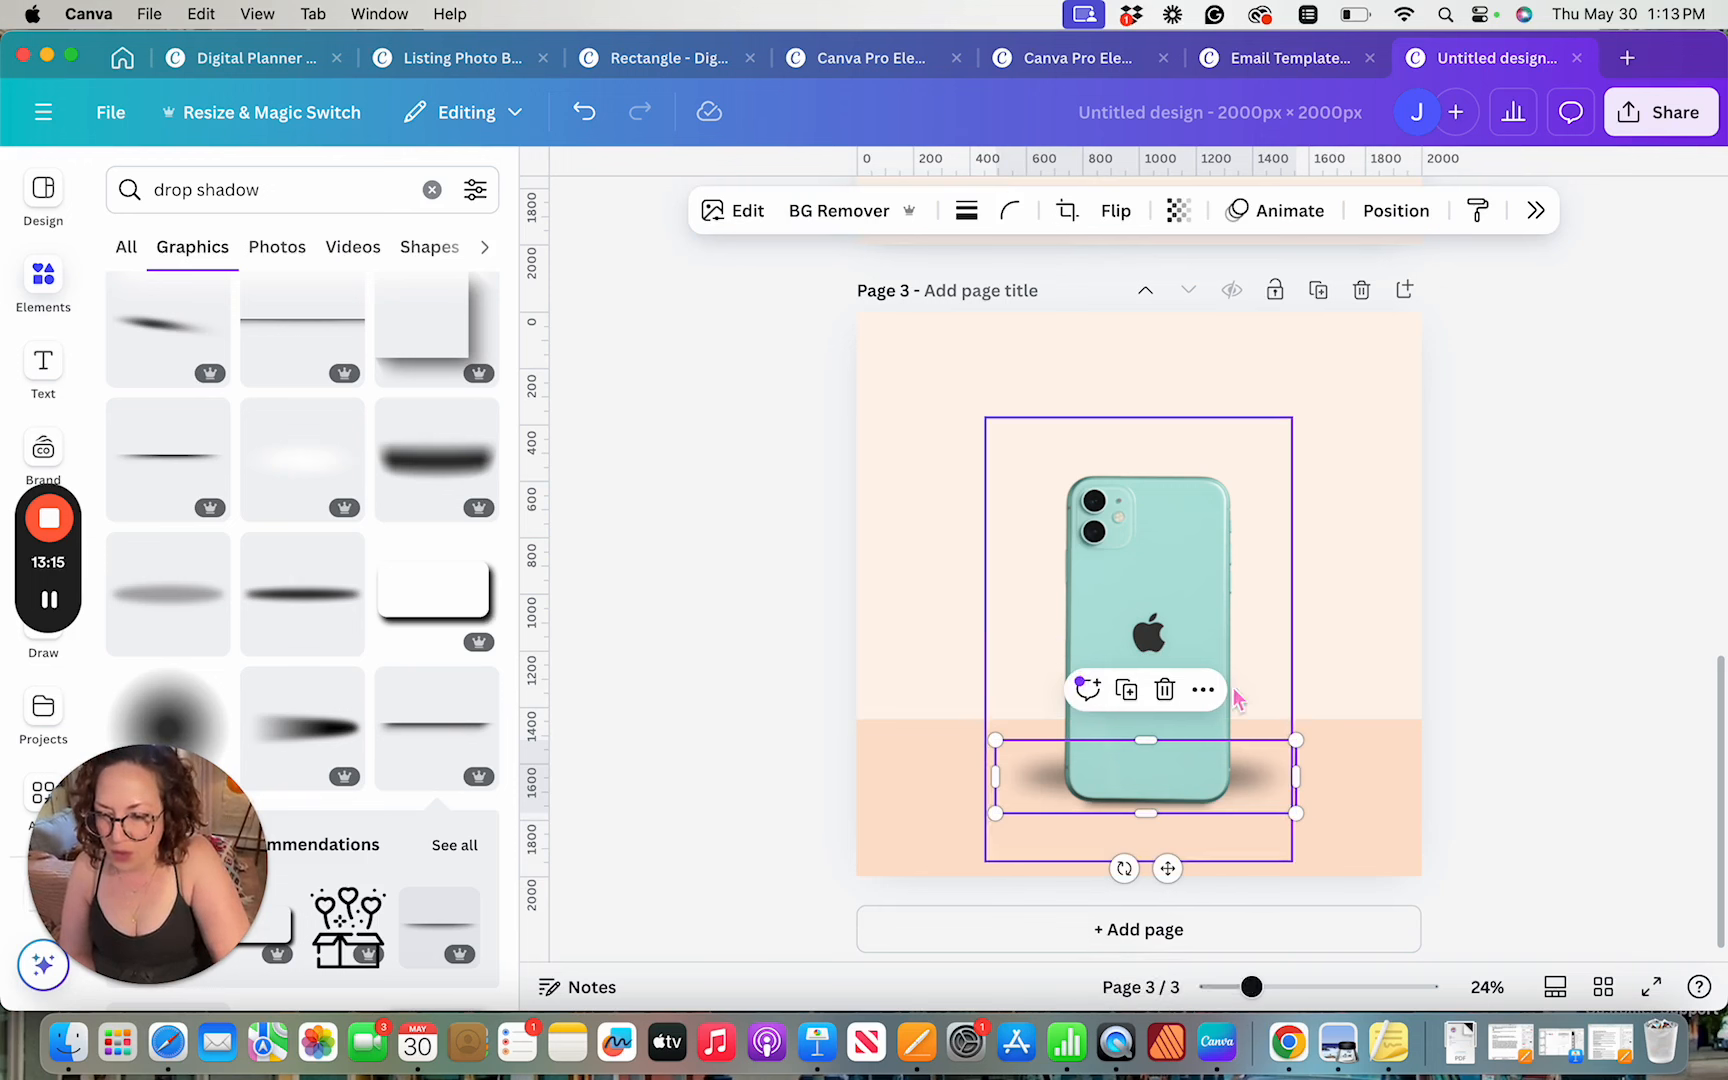
{"action": "left_click_drag", "start_coordinate": [1296, 741], "coordinate": [1271, 746]}
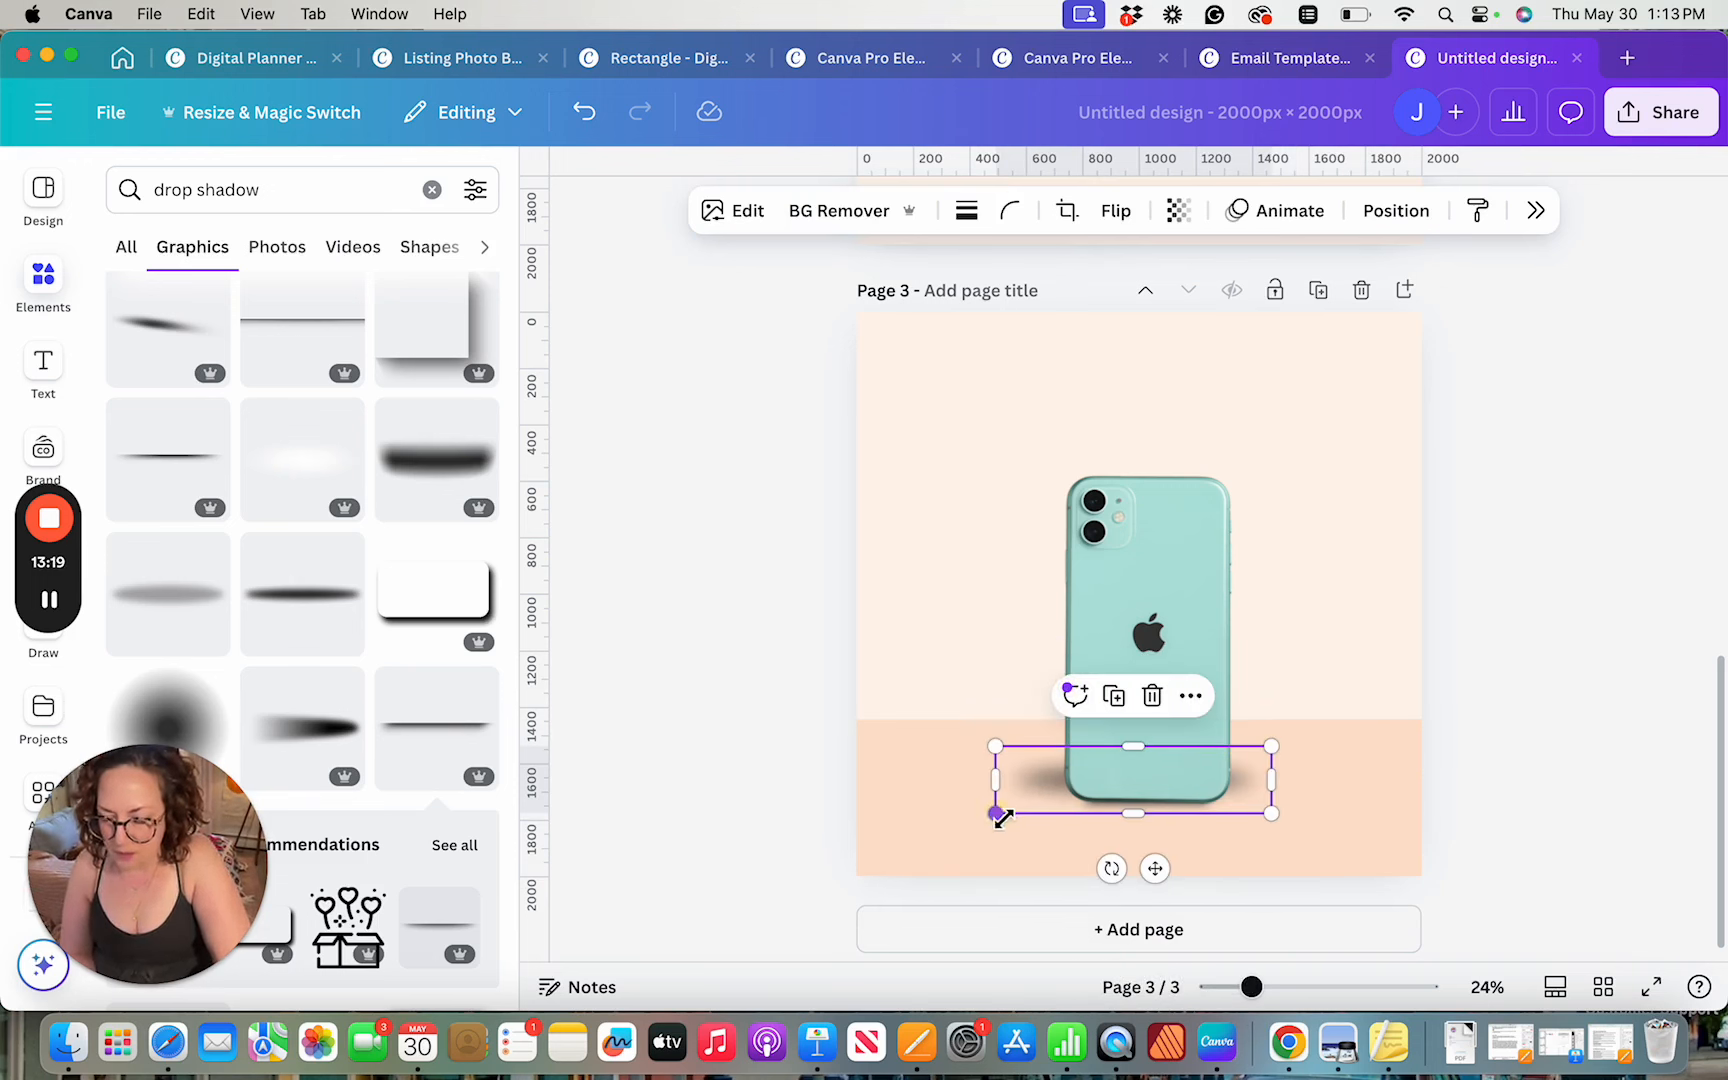
{"action": "left_click_drag", "start_coordinate": [998, 815], "coordinate": [1016, 808]}
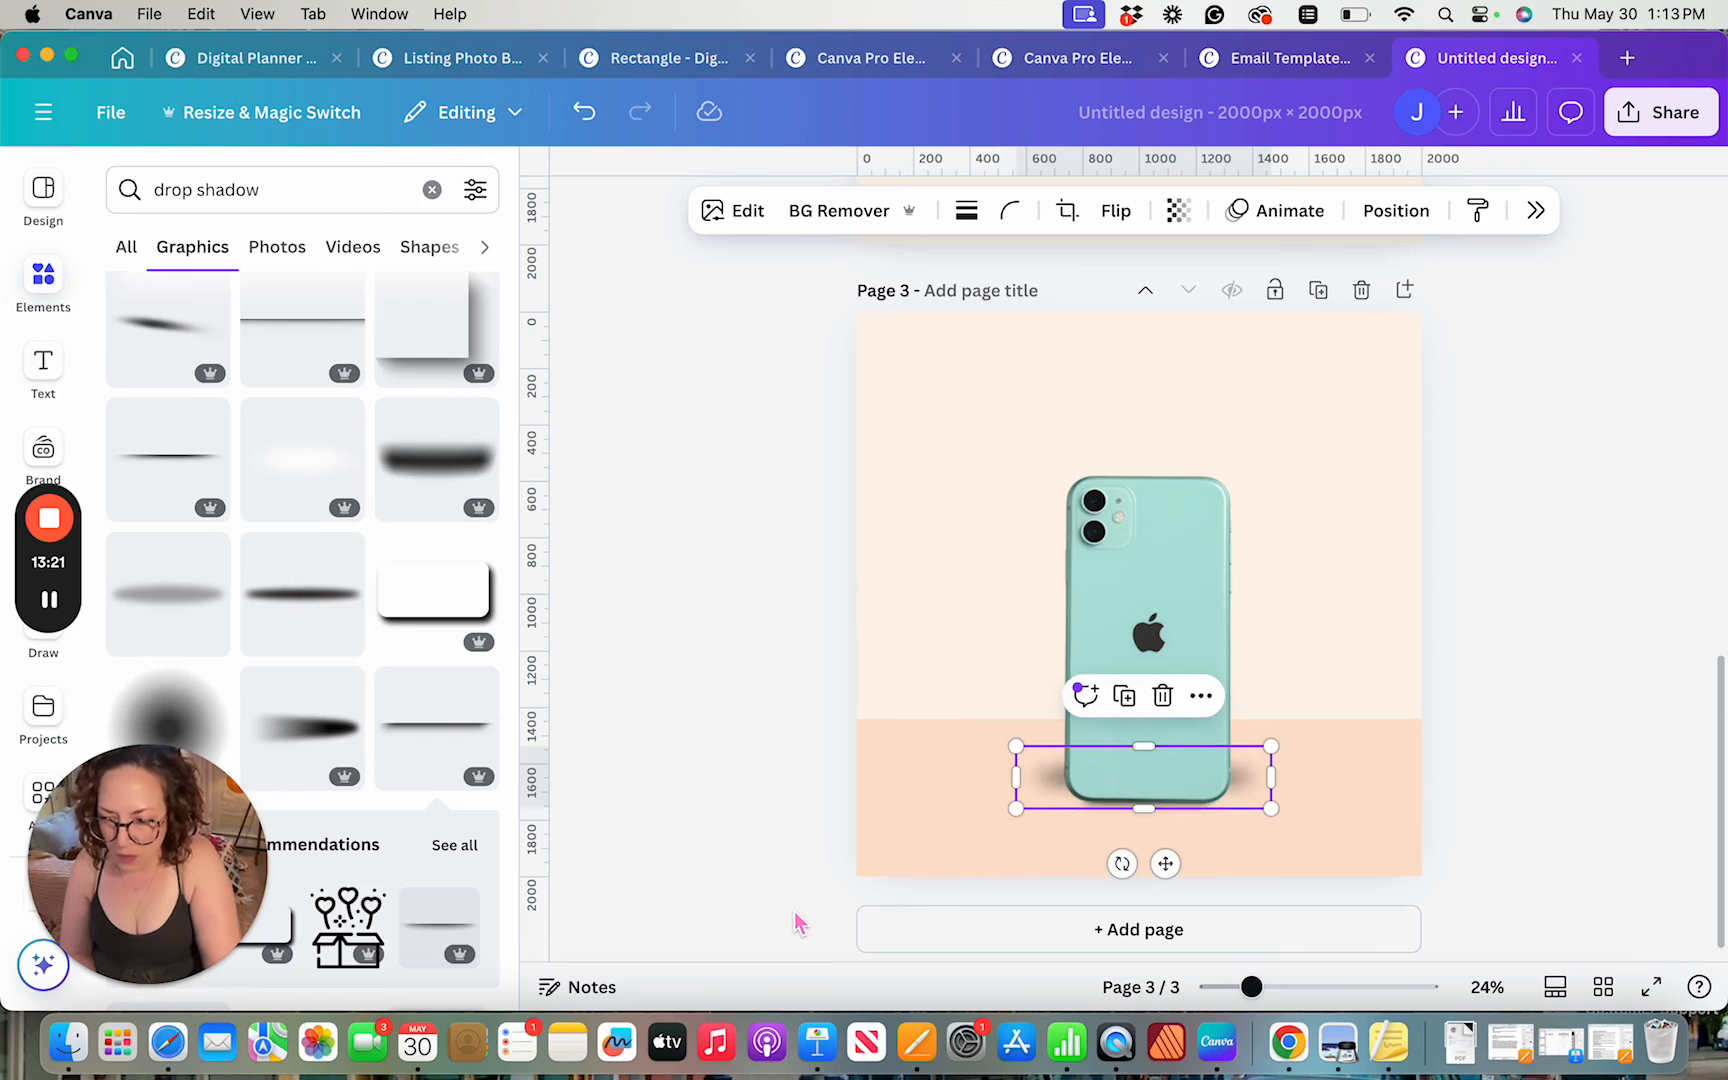
Set the oval floor shadow's transparency to 60 and look through the other drop shadow graphics
{"action": "left_click", "coordinate": [1179, 211]}
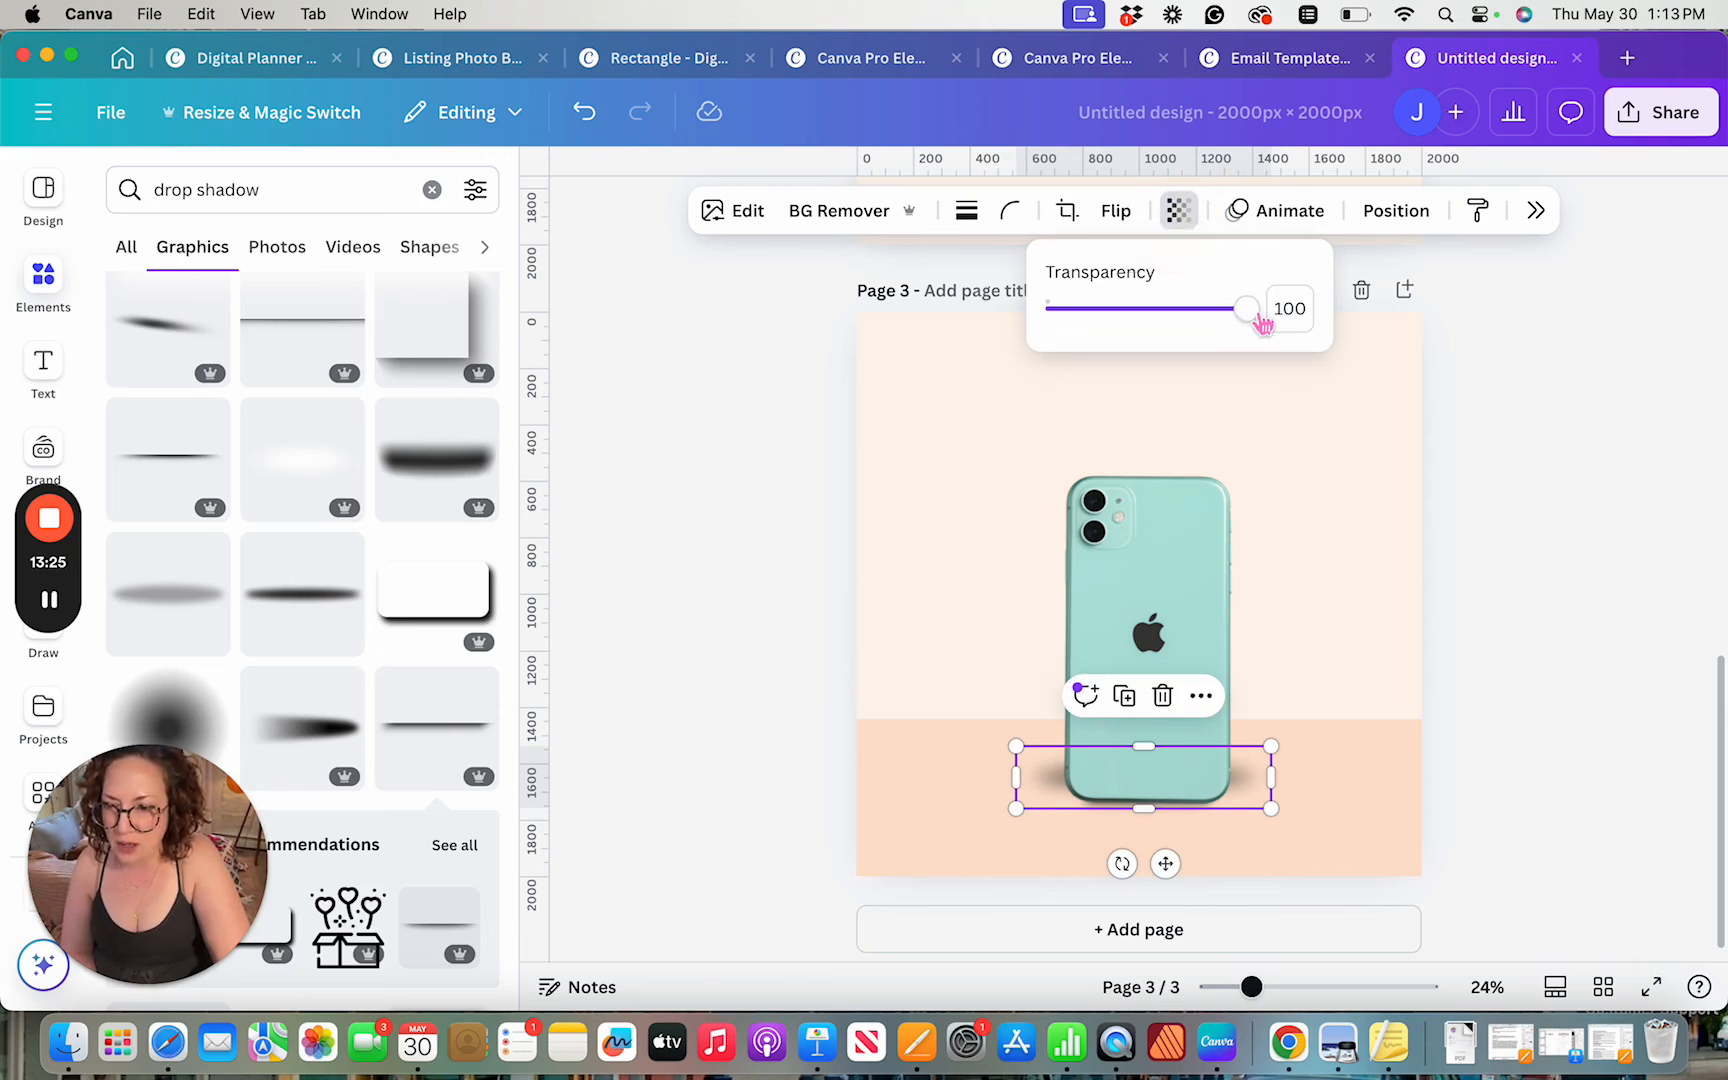
{"action": "left_click_drag", "start_coordinate": [1263, 322], "coordinate": [1173, 333]}
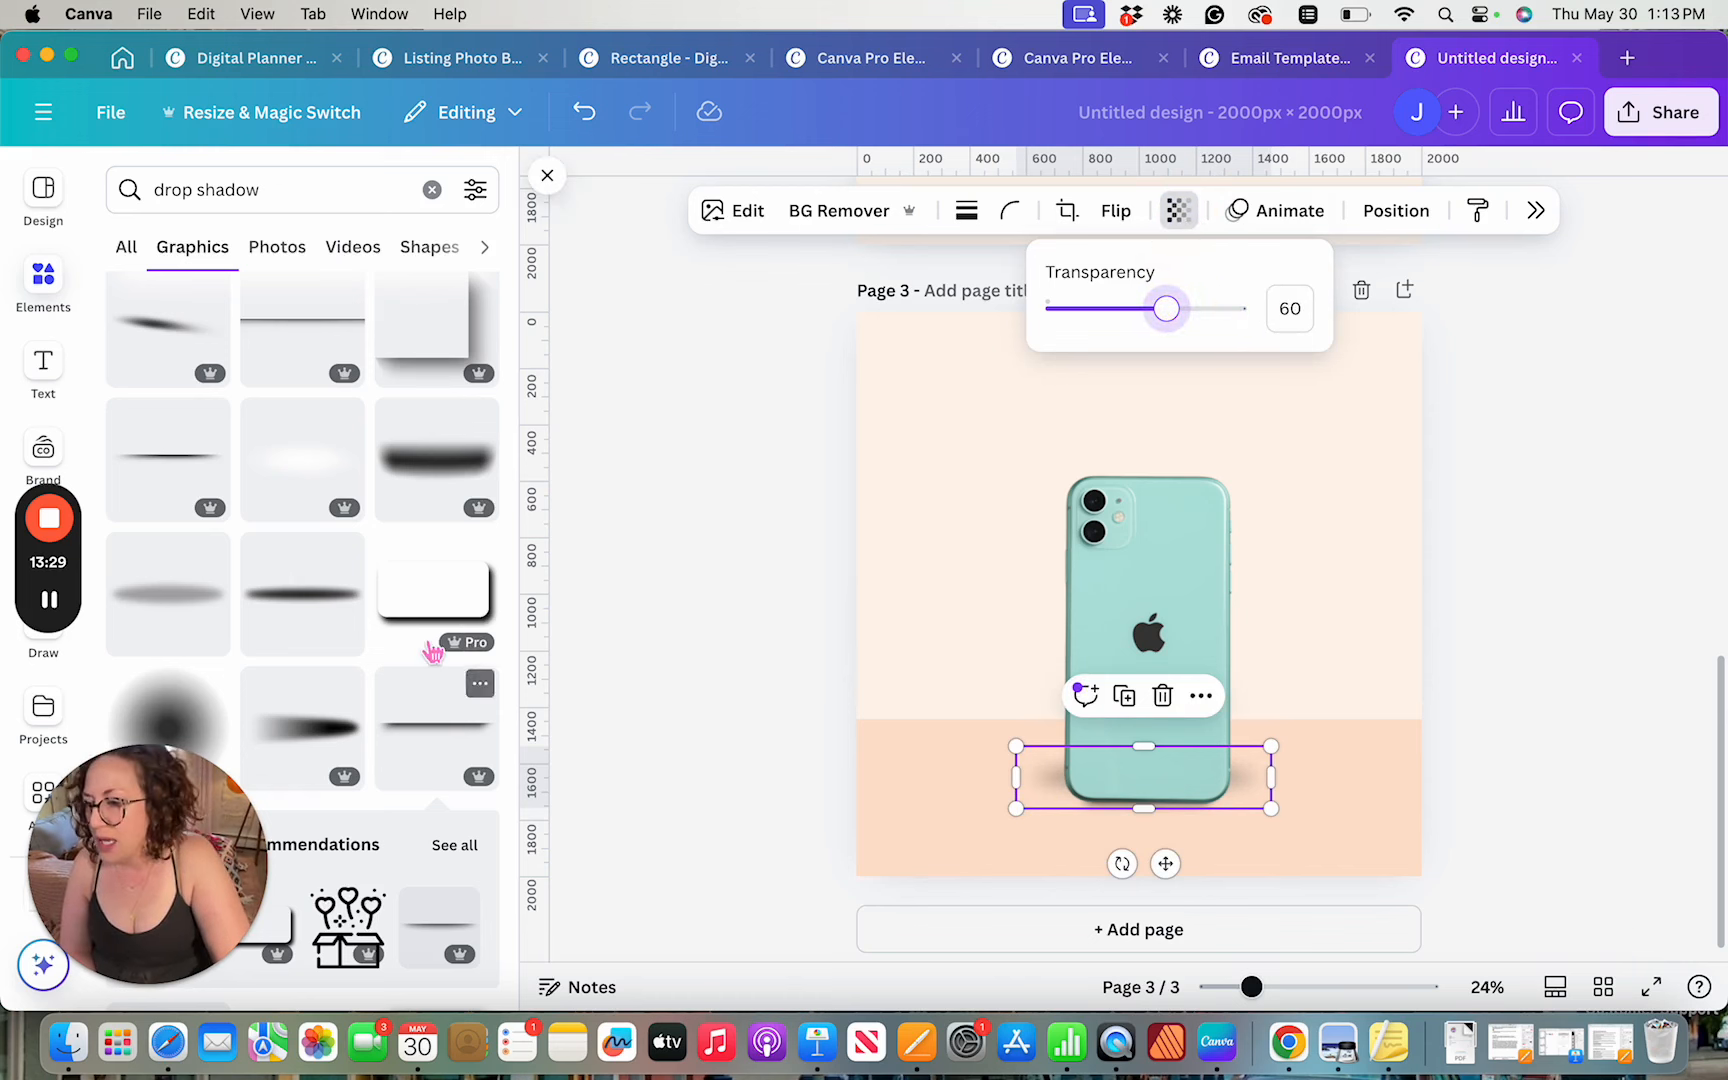
{"action": "scroll", "coordinate": [245, 545], "scroll_direction": "up", "scroll_amount": 1}
{"action": "scroll", "coordinate": [245, 545], "scroll_direction": "up", "scroll_amount": 5}
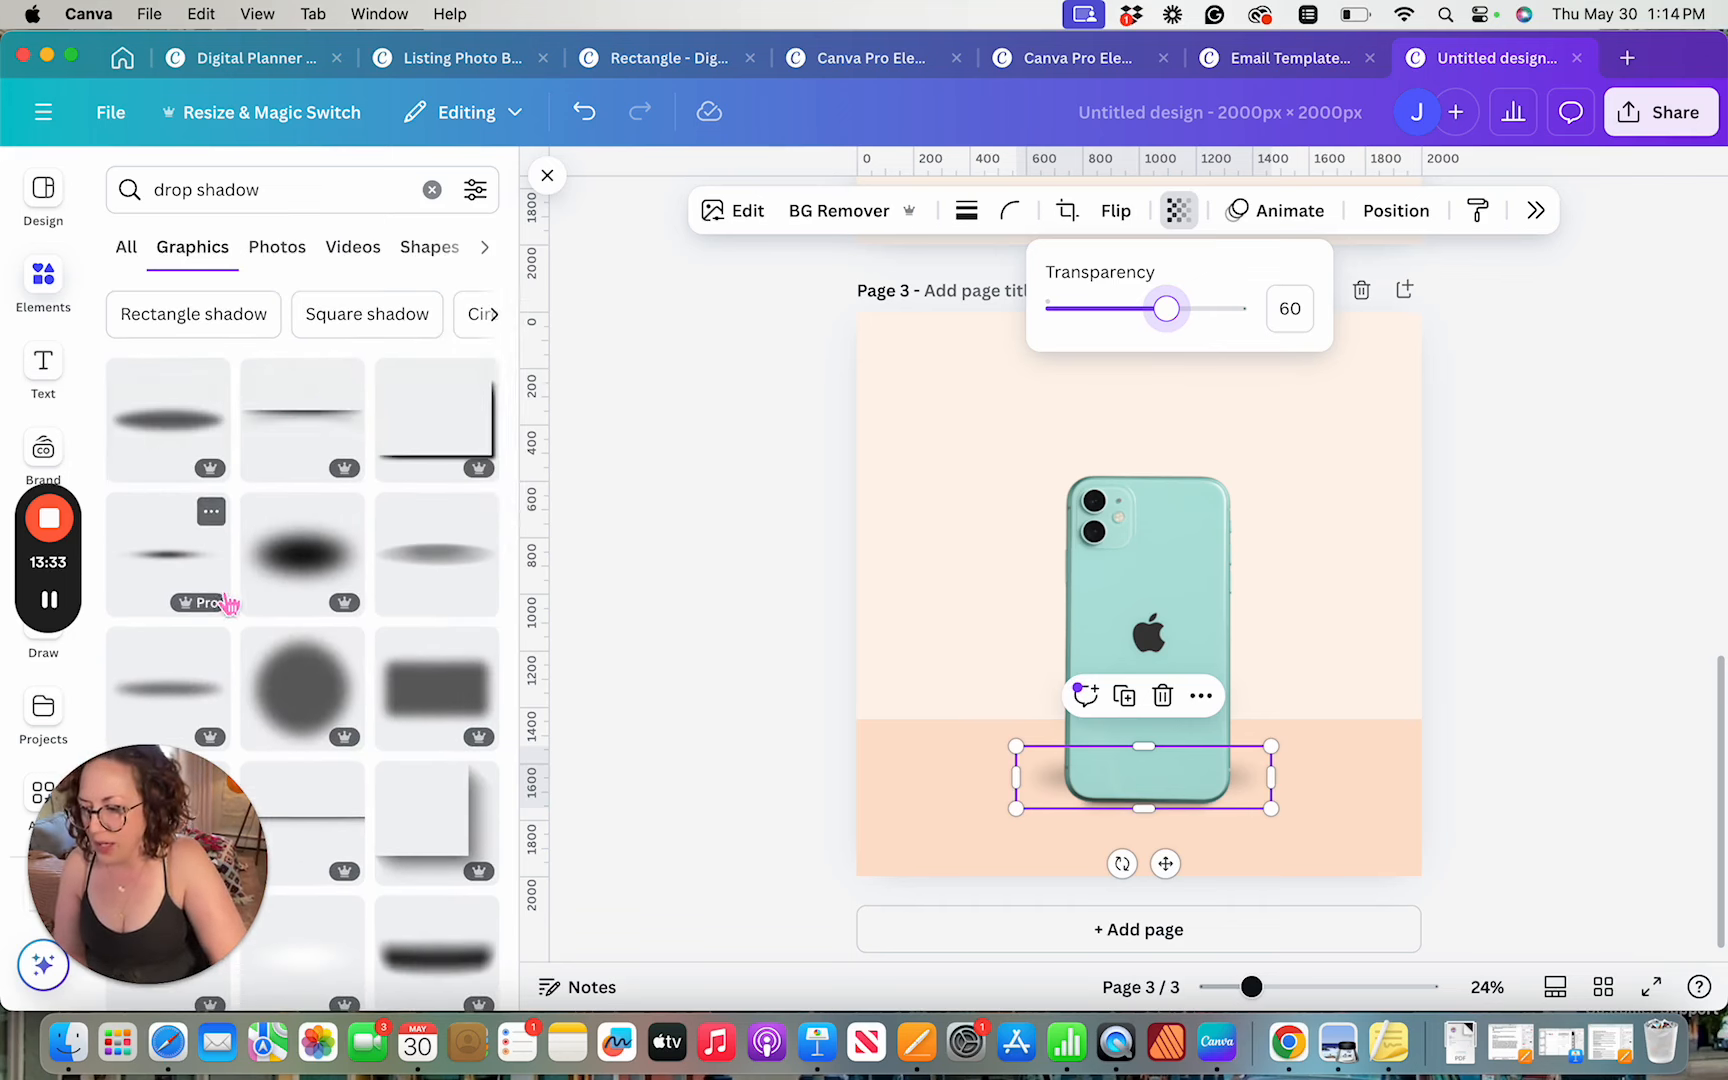
{"action": "scroll", "coordinate": [231, 600], "scroll_direction": "down", "scroll_amount": 3}
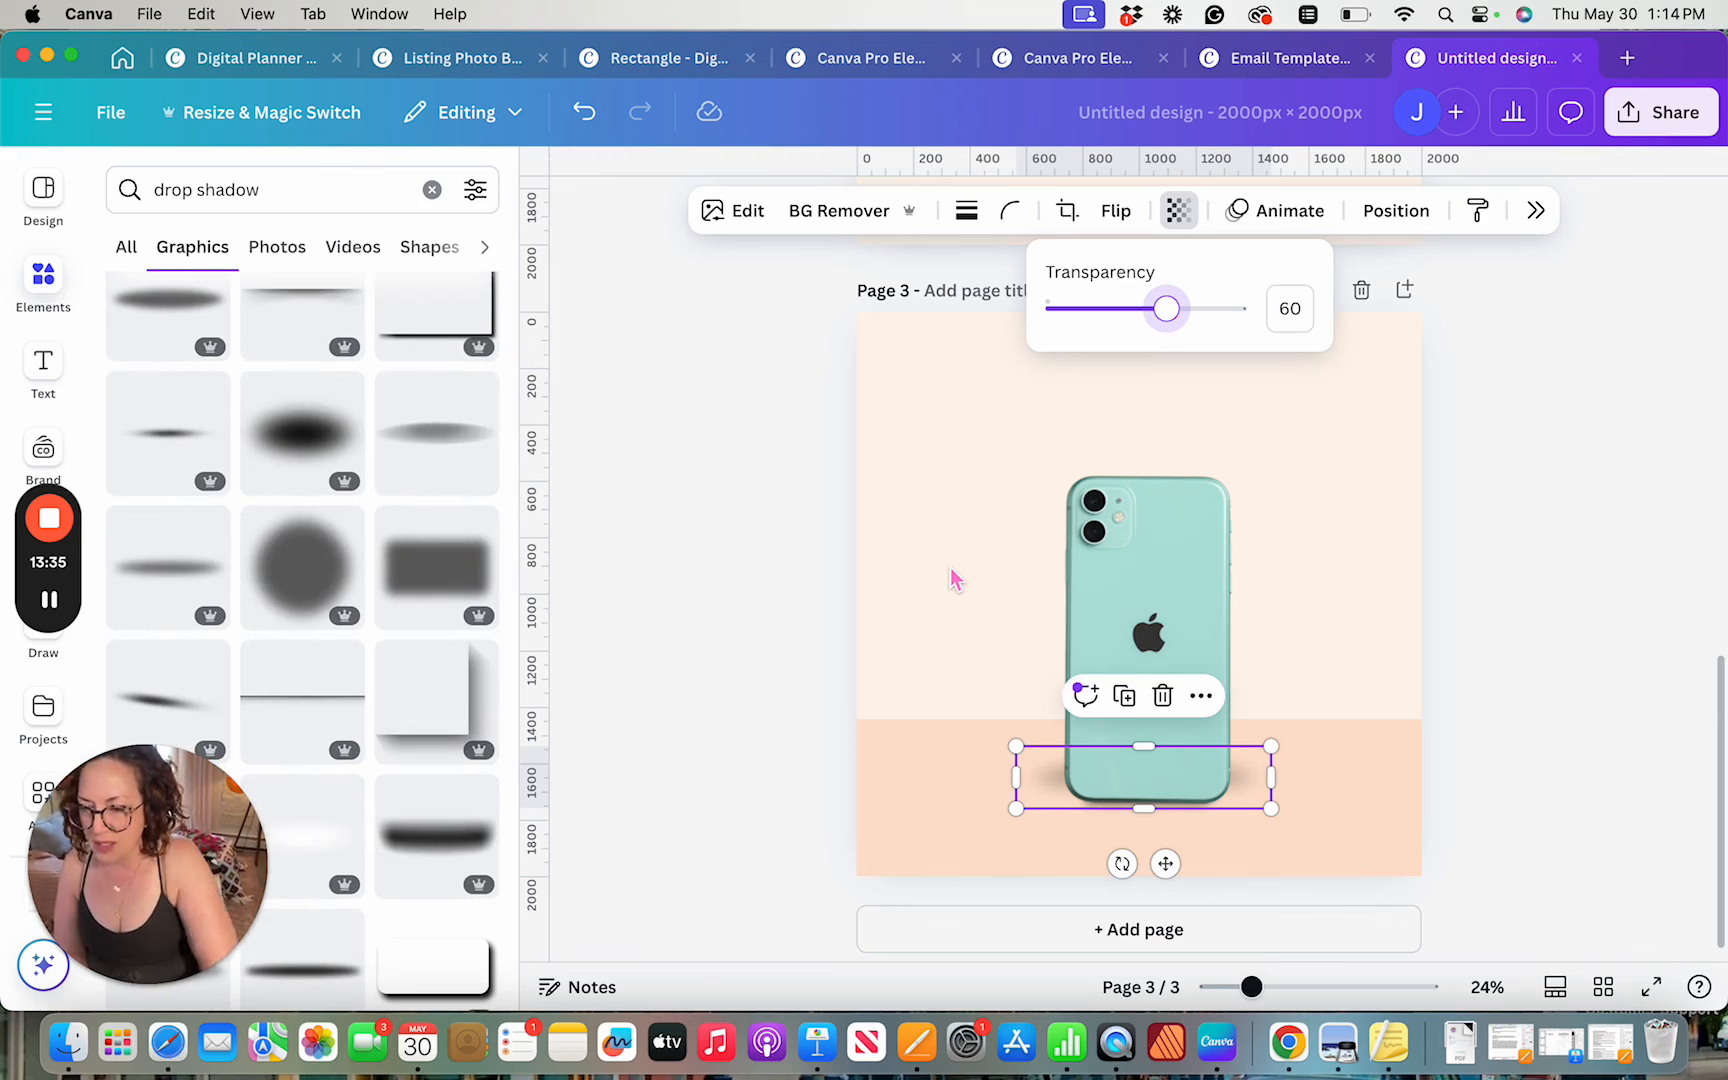
Send the phone two layers backward to reach the oval floor shadow and delete that shadow
{"action": "left_click", "coordinate": [1055, 797]}
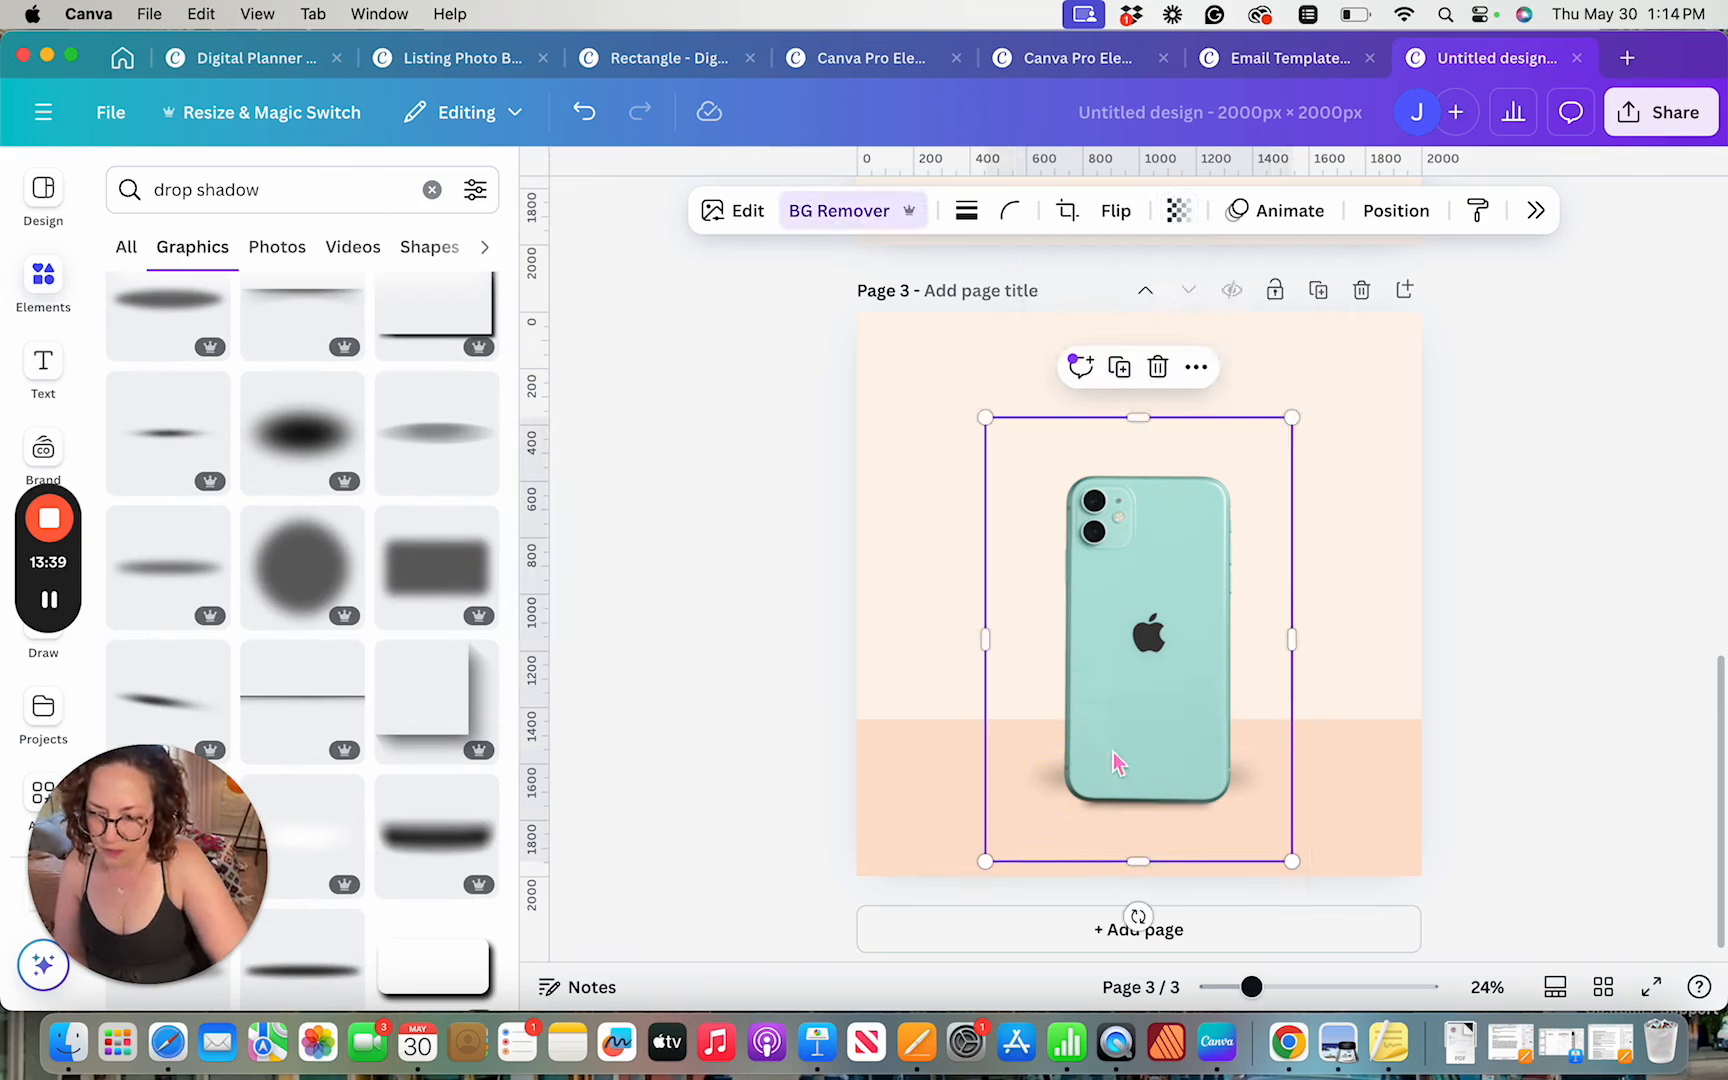
{"action": "left_click", "coordinate": [1396, 210]}
{"action": "left_click", "coordinate": [1624, 322]}
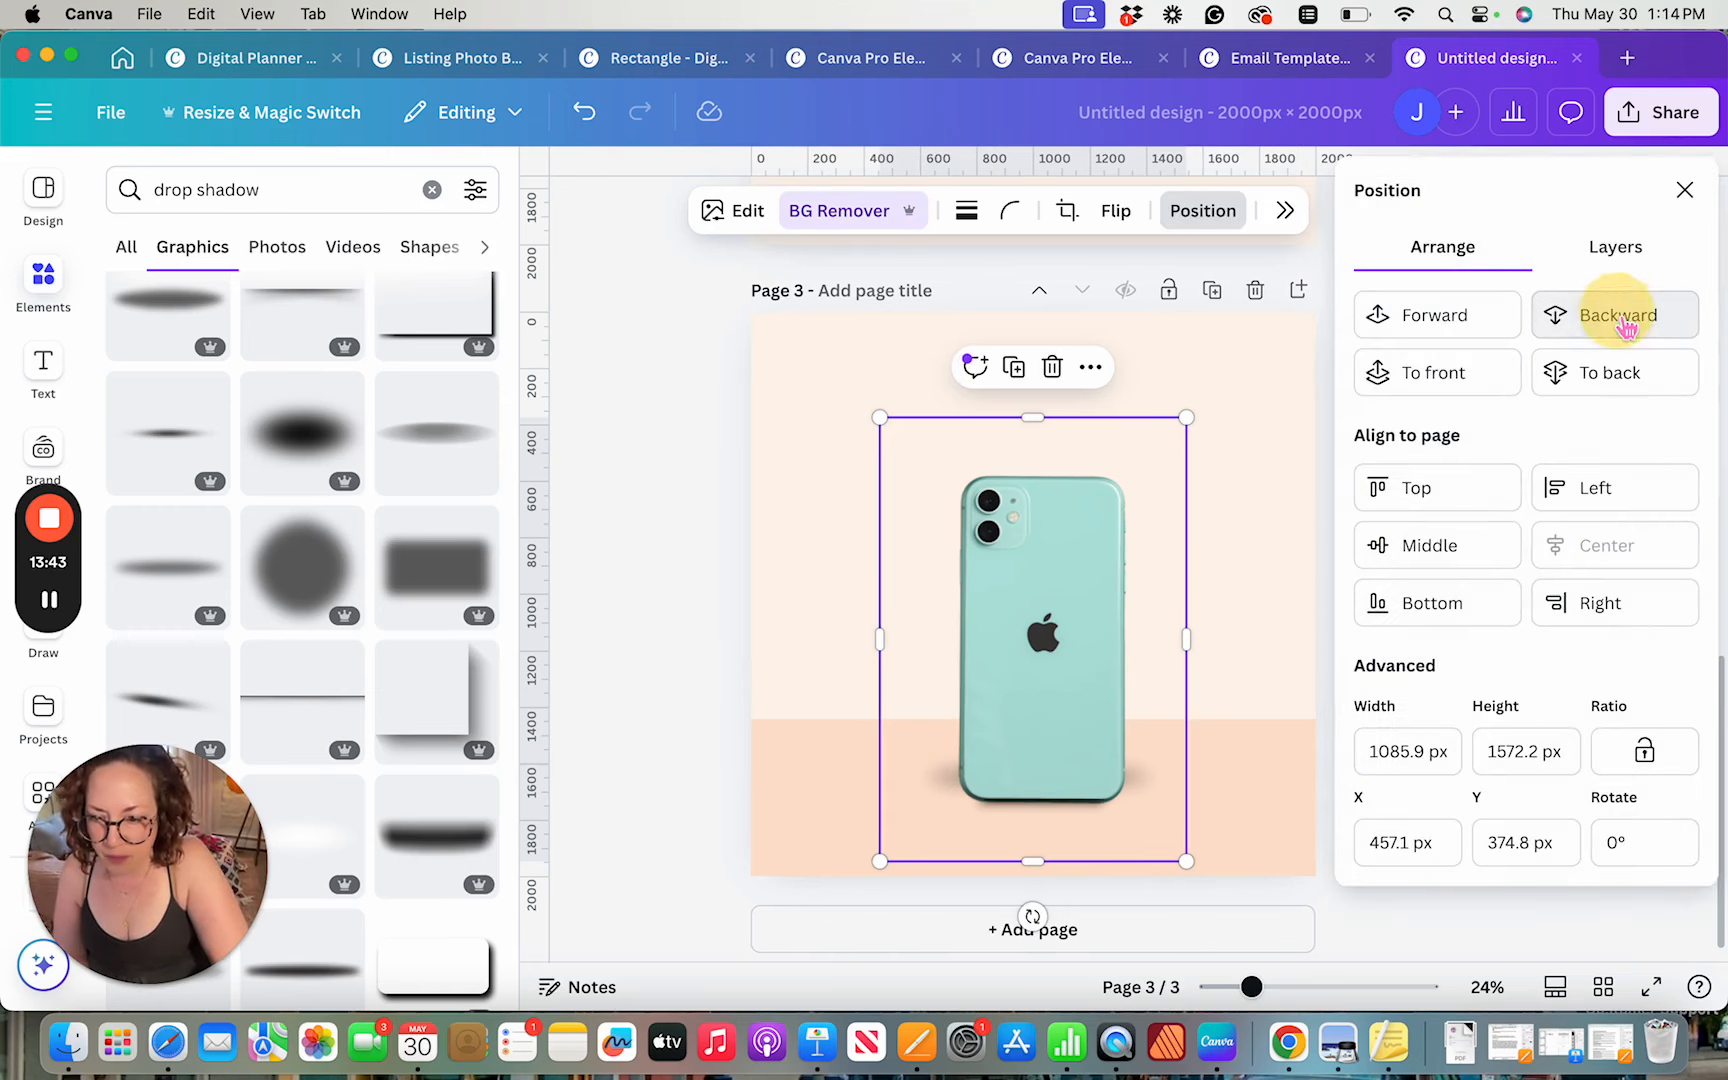
{"action": "left_click", "coordinate": [1624, 322]}
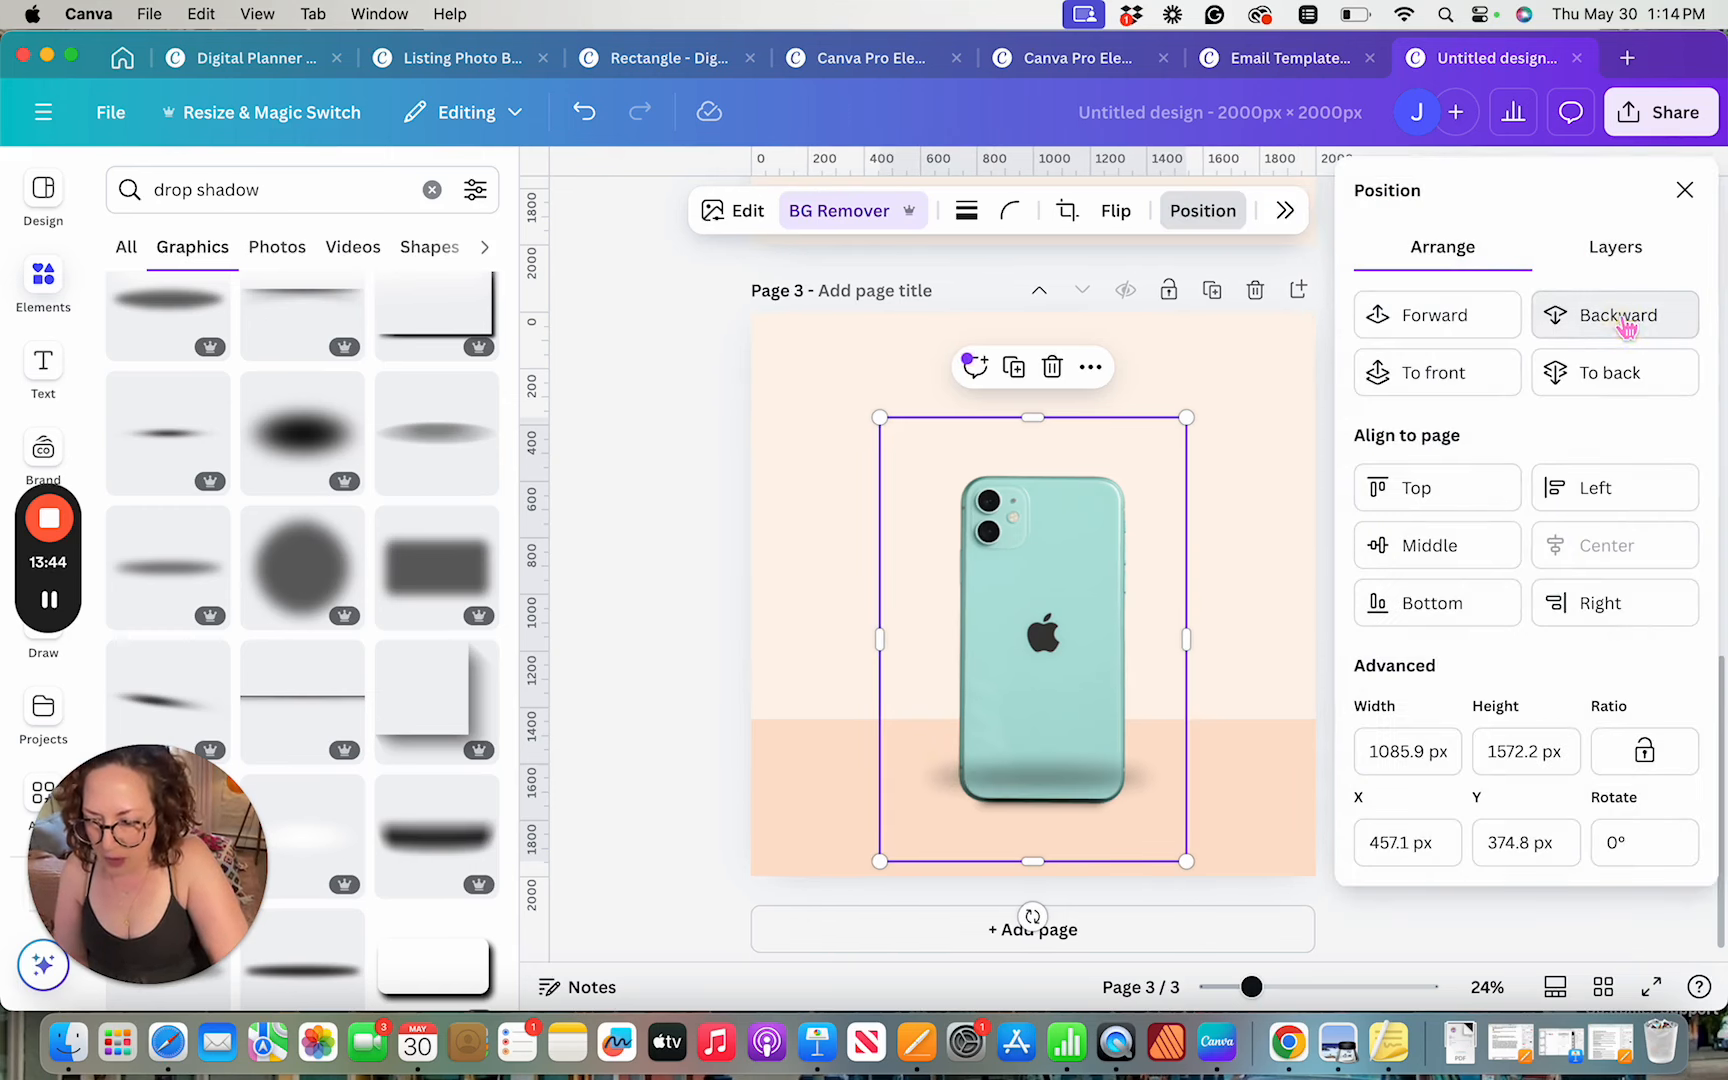
{"action": "left_click", "coordinate": [1041, 798]}
{"action": "key", "text": "Delete"}
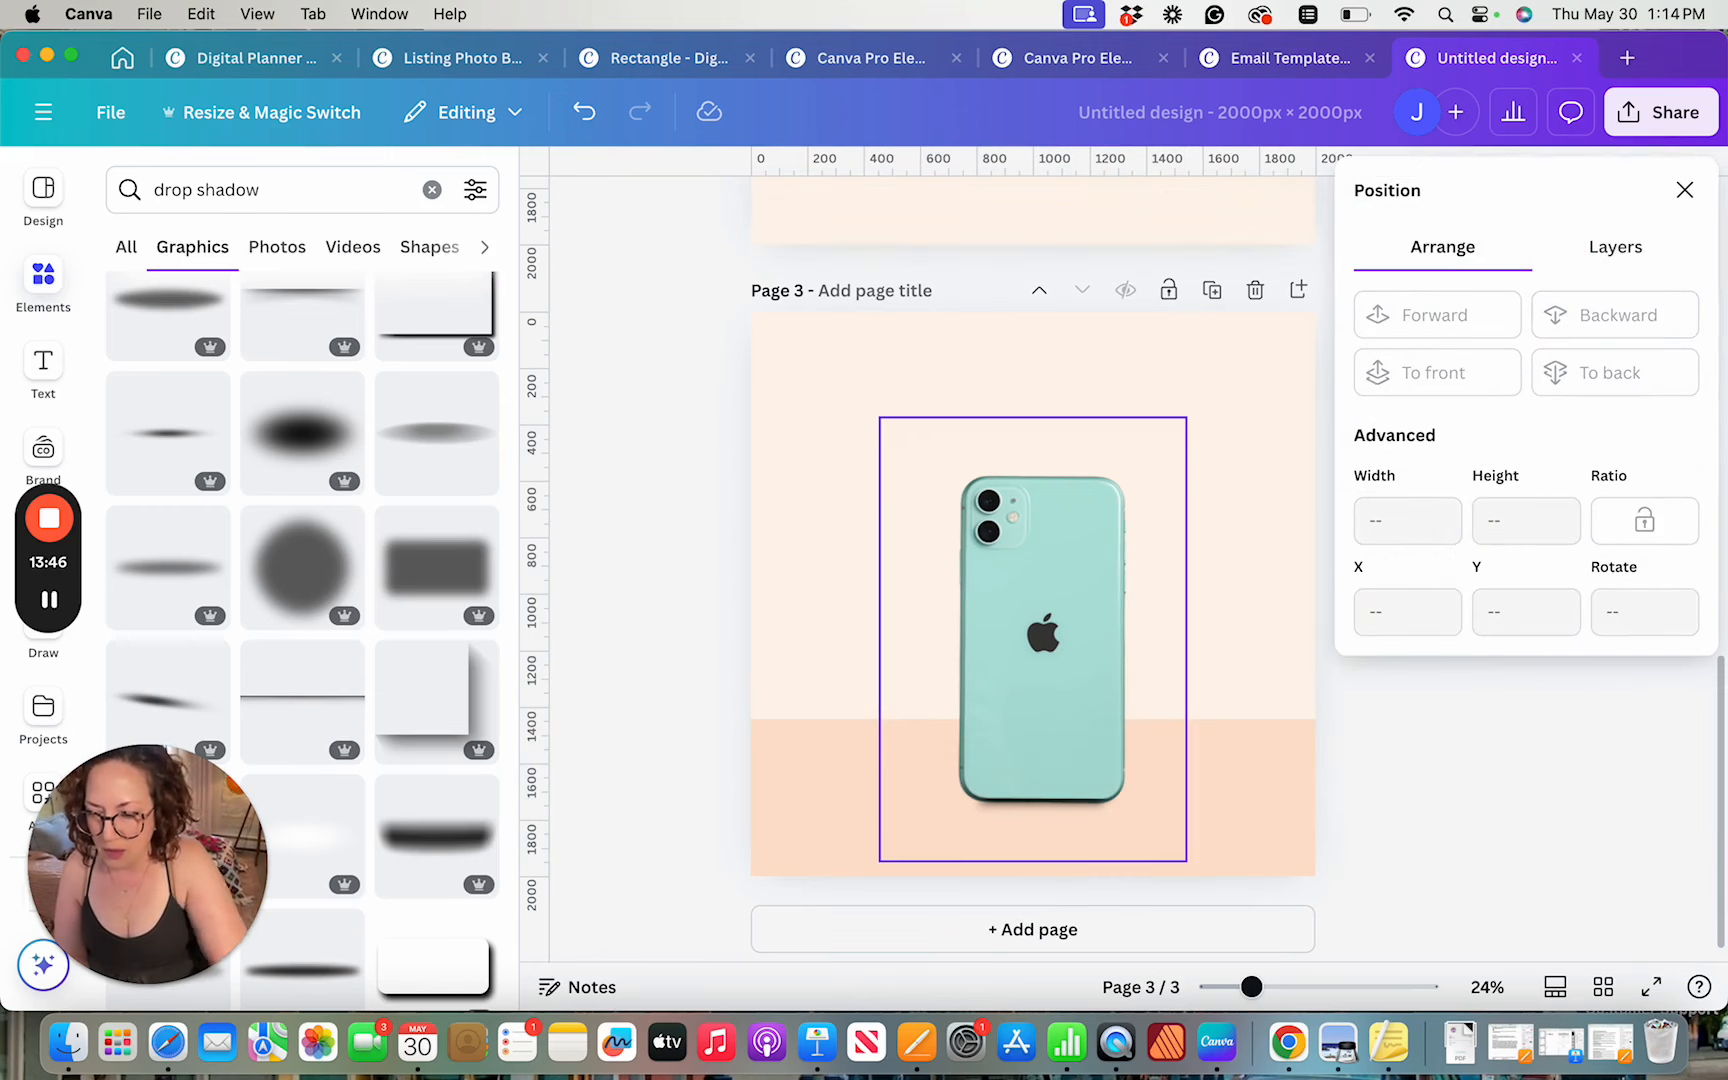
Send the line shadow at the phone's base one layer backward behind the phone
{"action": "left_click", "coordinate": [1010, 822]}
{"action": "left_click", "coordinate": [1610, 320]}
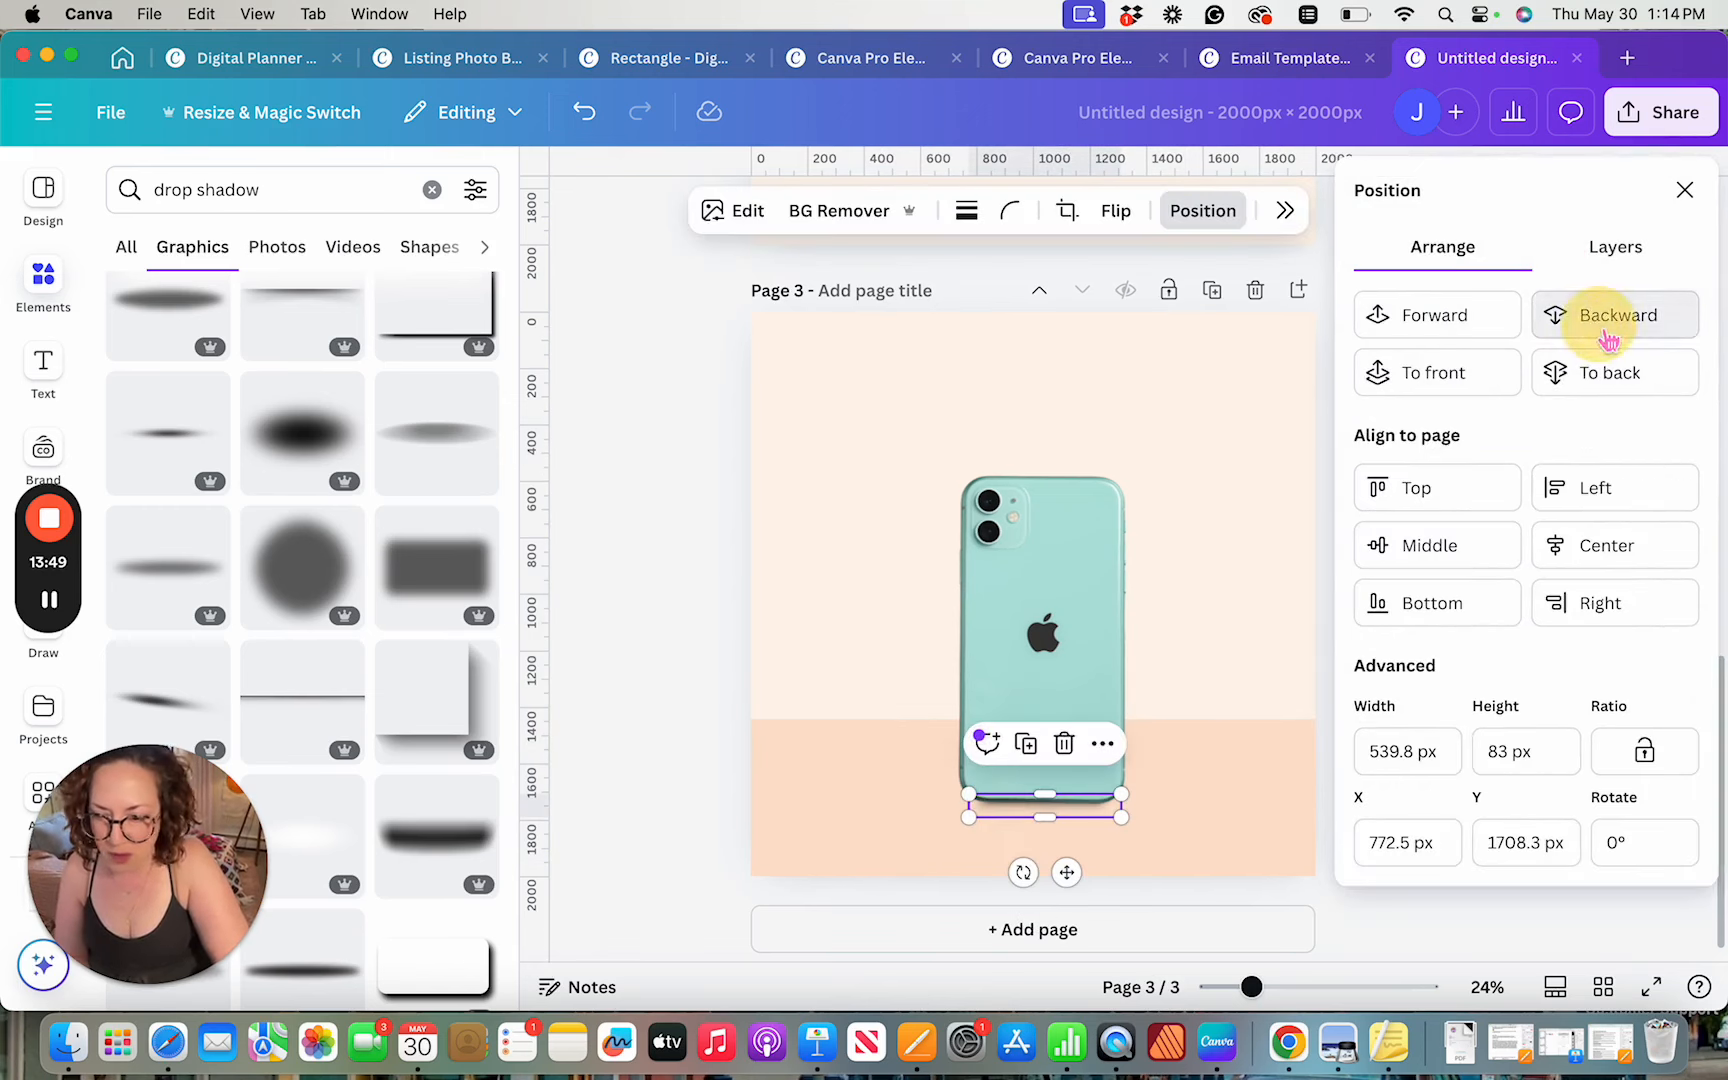
Browse the drop shadow graphics and add the thin black shadow with tapered ends to page 3
{"action": "scroll", "coordinate": [238, 398], "scroll_direction": "down", "scroll_amount": 2}
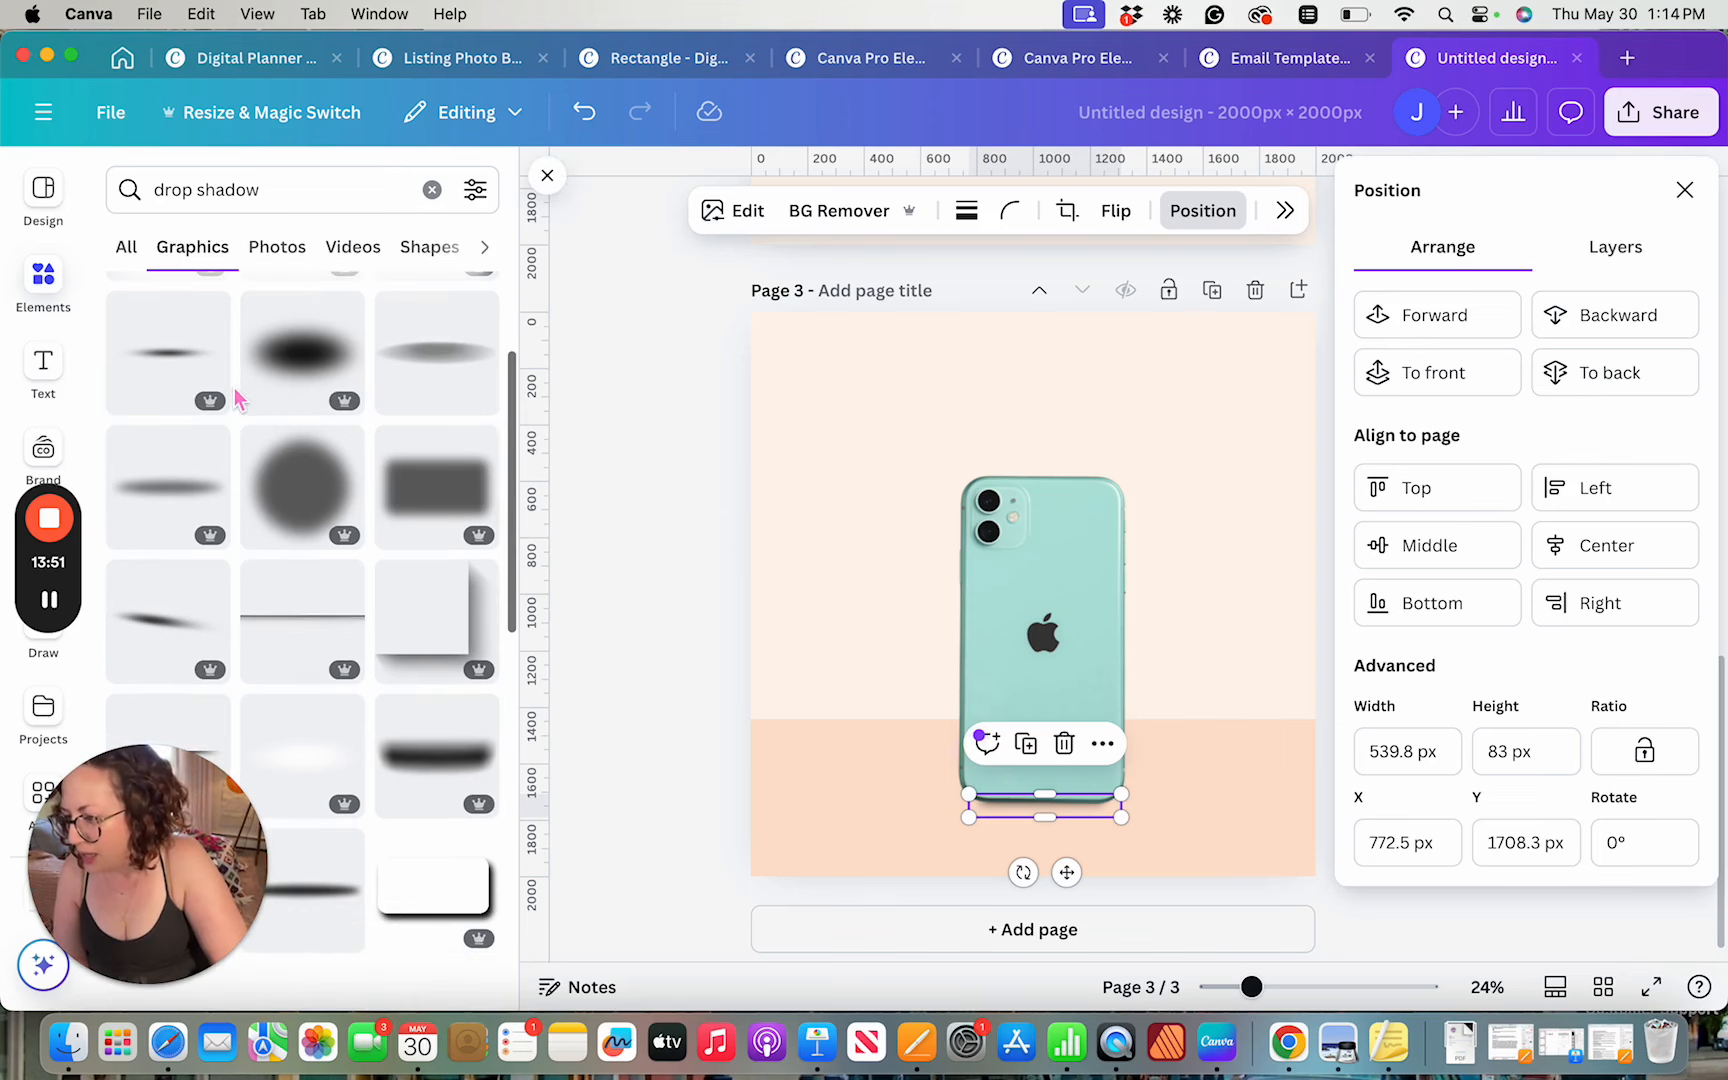
{"action": "scroll", "coordinate": [190, 395], "scroll_direction": "up", "scroll_amount": 3}
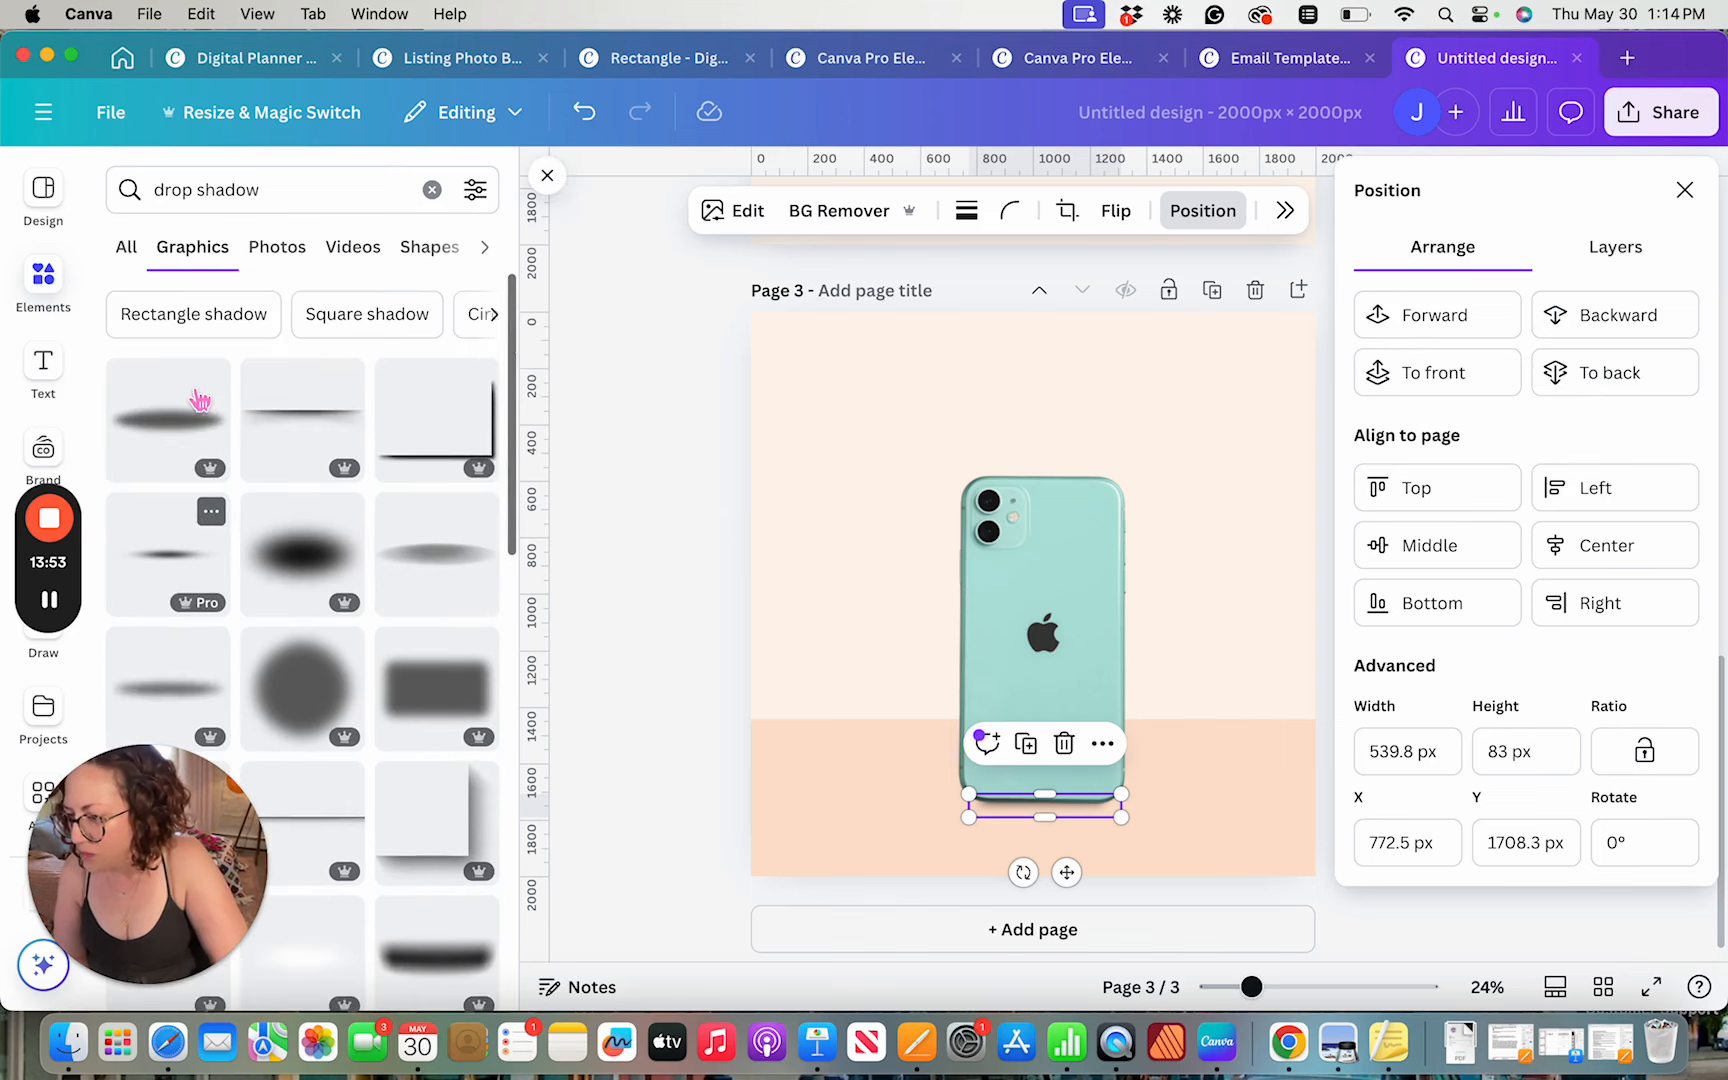
{"action": "scroll", "coordinate": [200, 400], "scroll_direction": "down", "scroll_amount": 4}
{"action": "scroll", "coordinate": [200, 400], "scroll_direction": "down", "scroll_amount": 5}
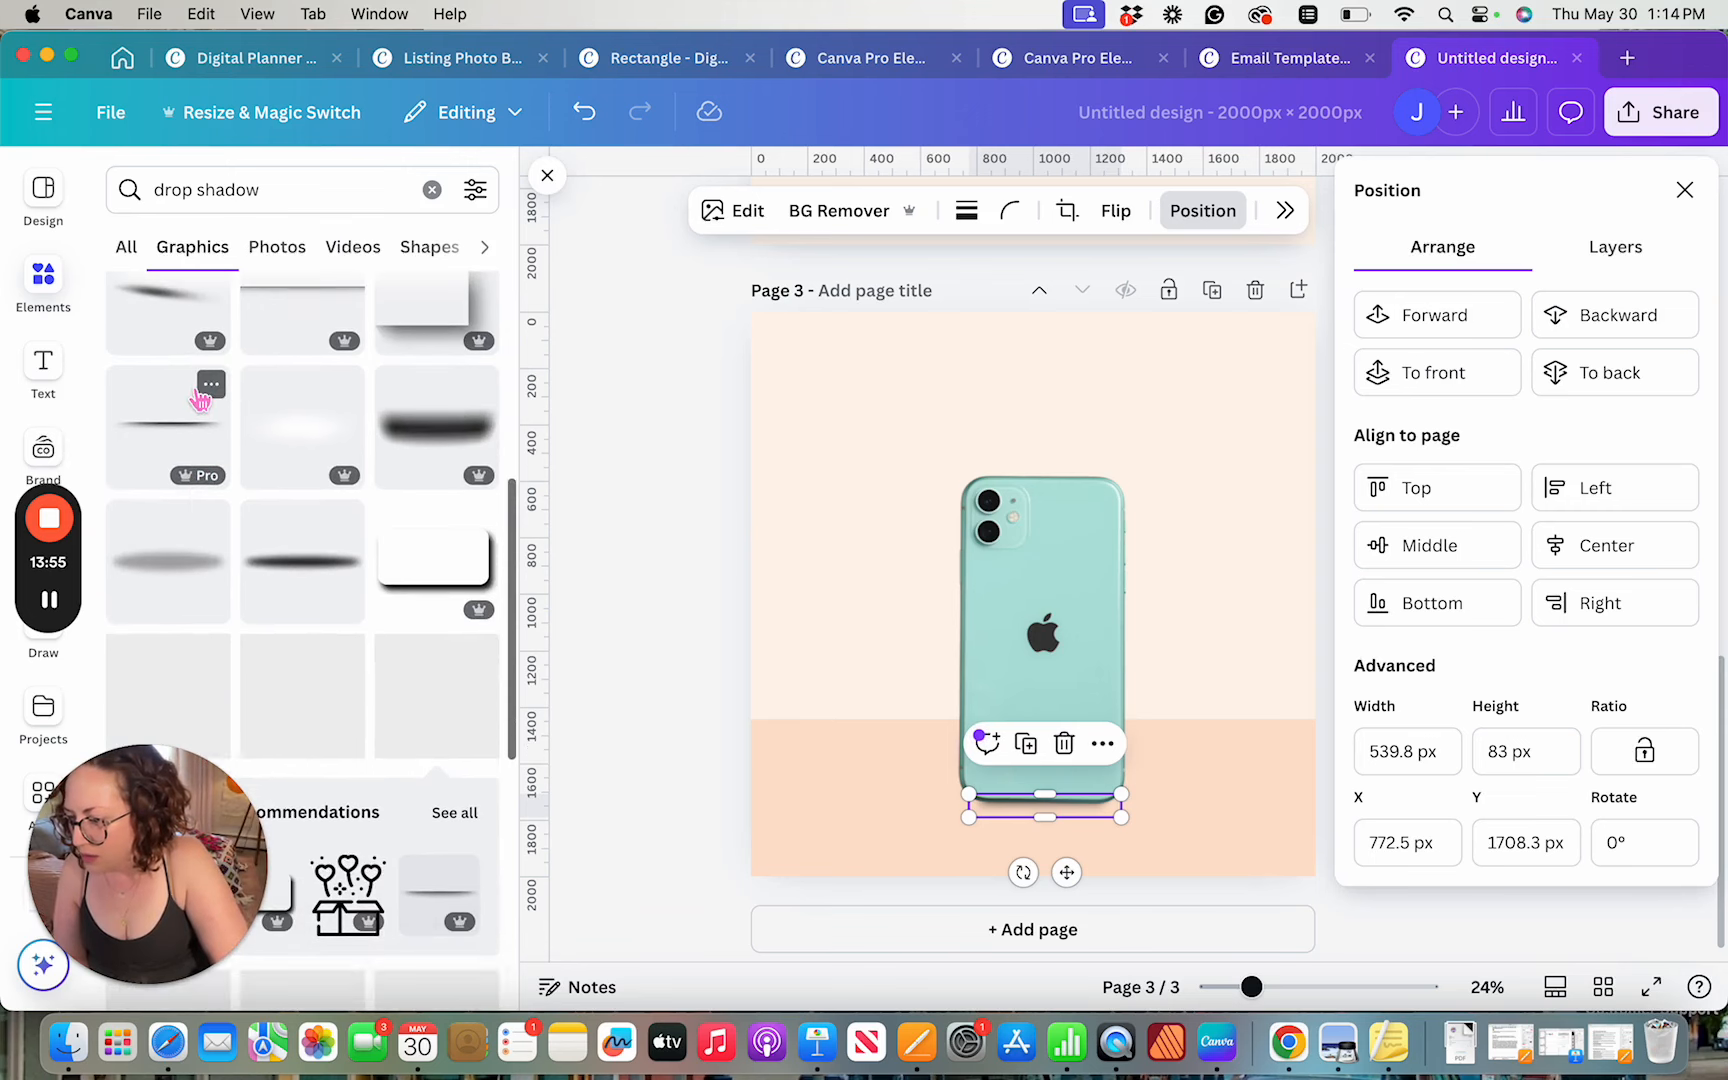
{"action": "scroll", "coordinate": [200, 400], "scroll_direction": "down", "scroll_amount": 10}
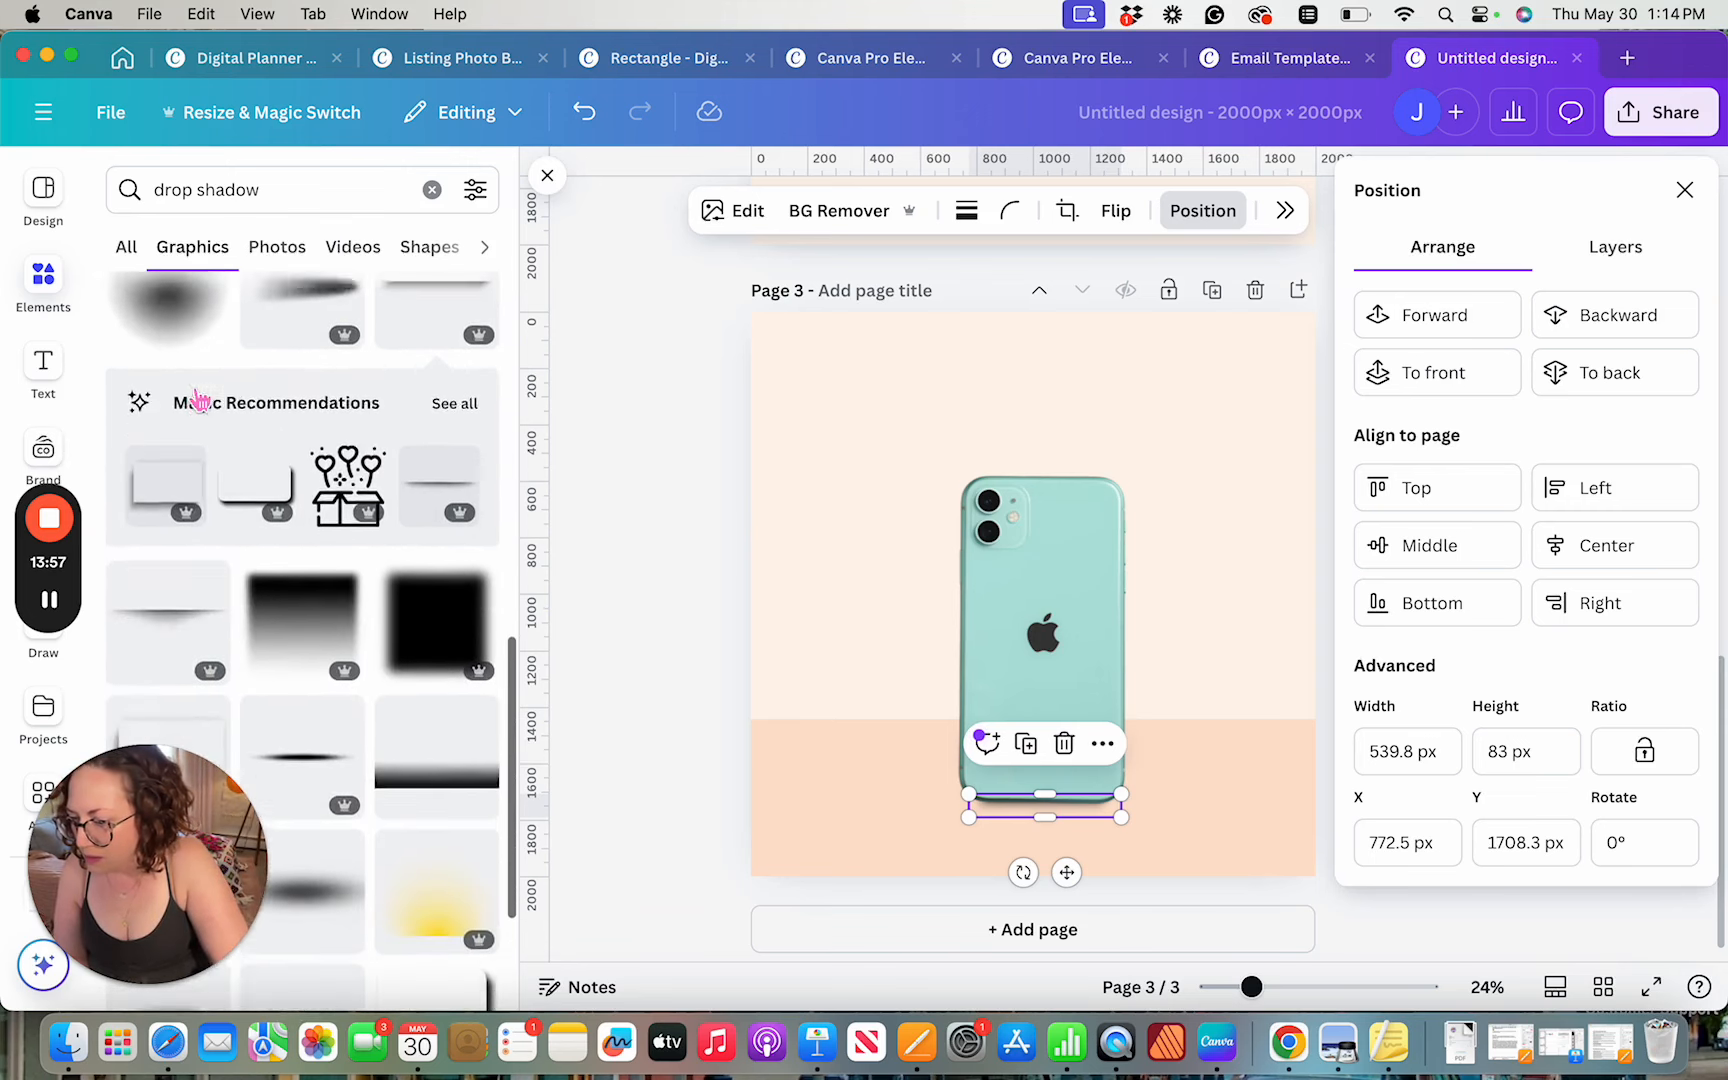
{"action": "scroll", "coordinate": [198, 400], "scroll_direction": "down", "scroll_amount": 5}
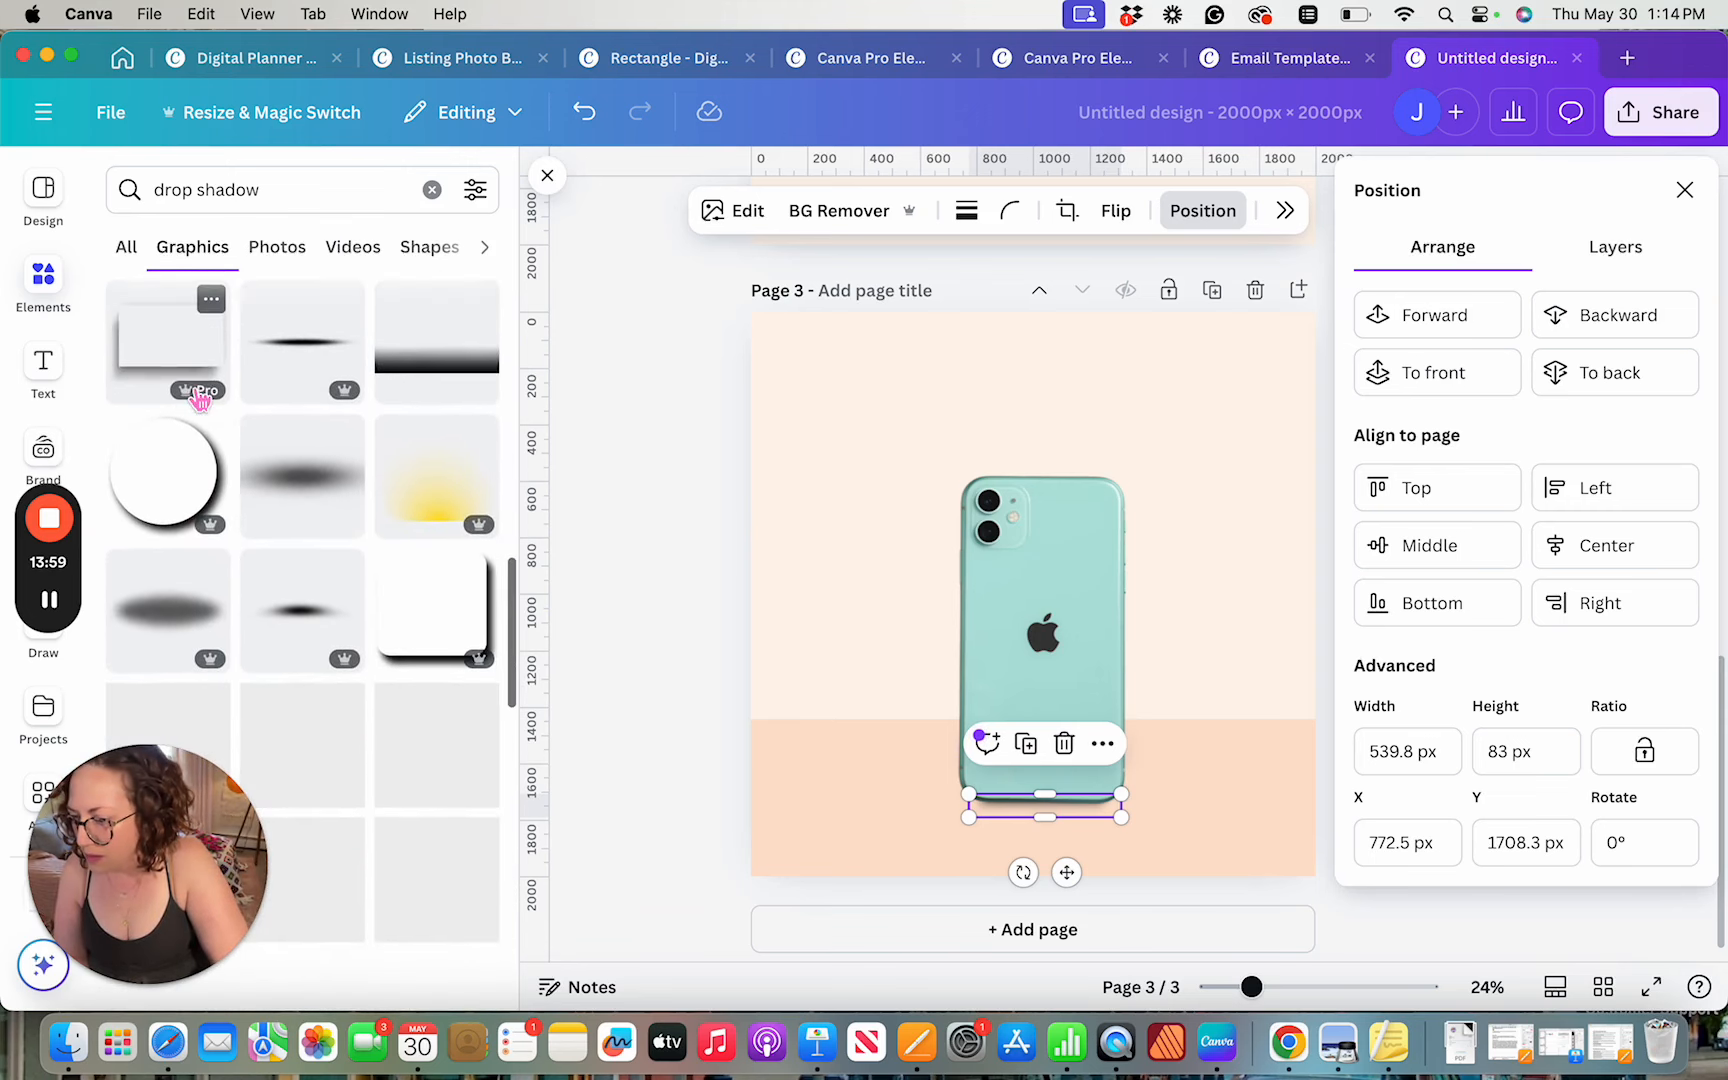
{"action": "left_click", "coordinate": [317, 360]}
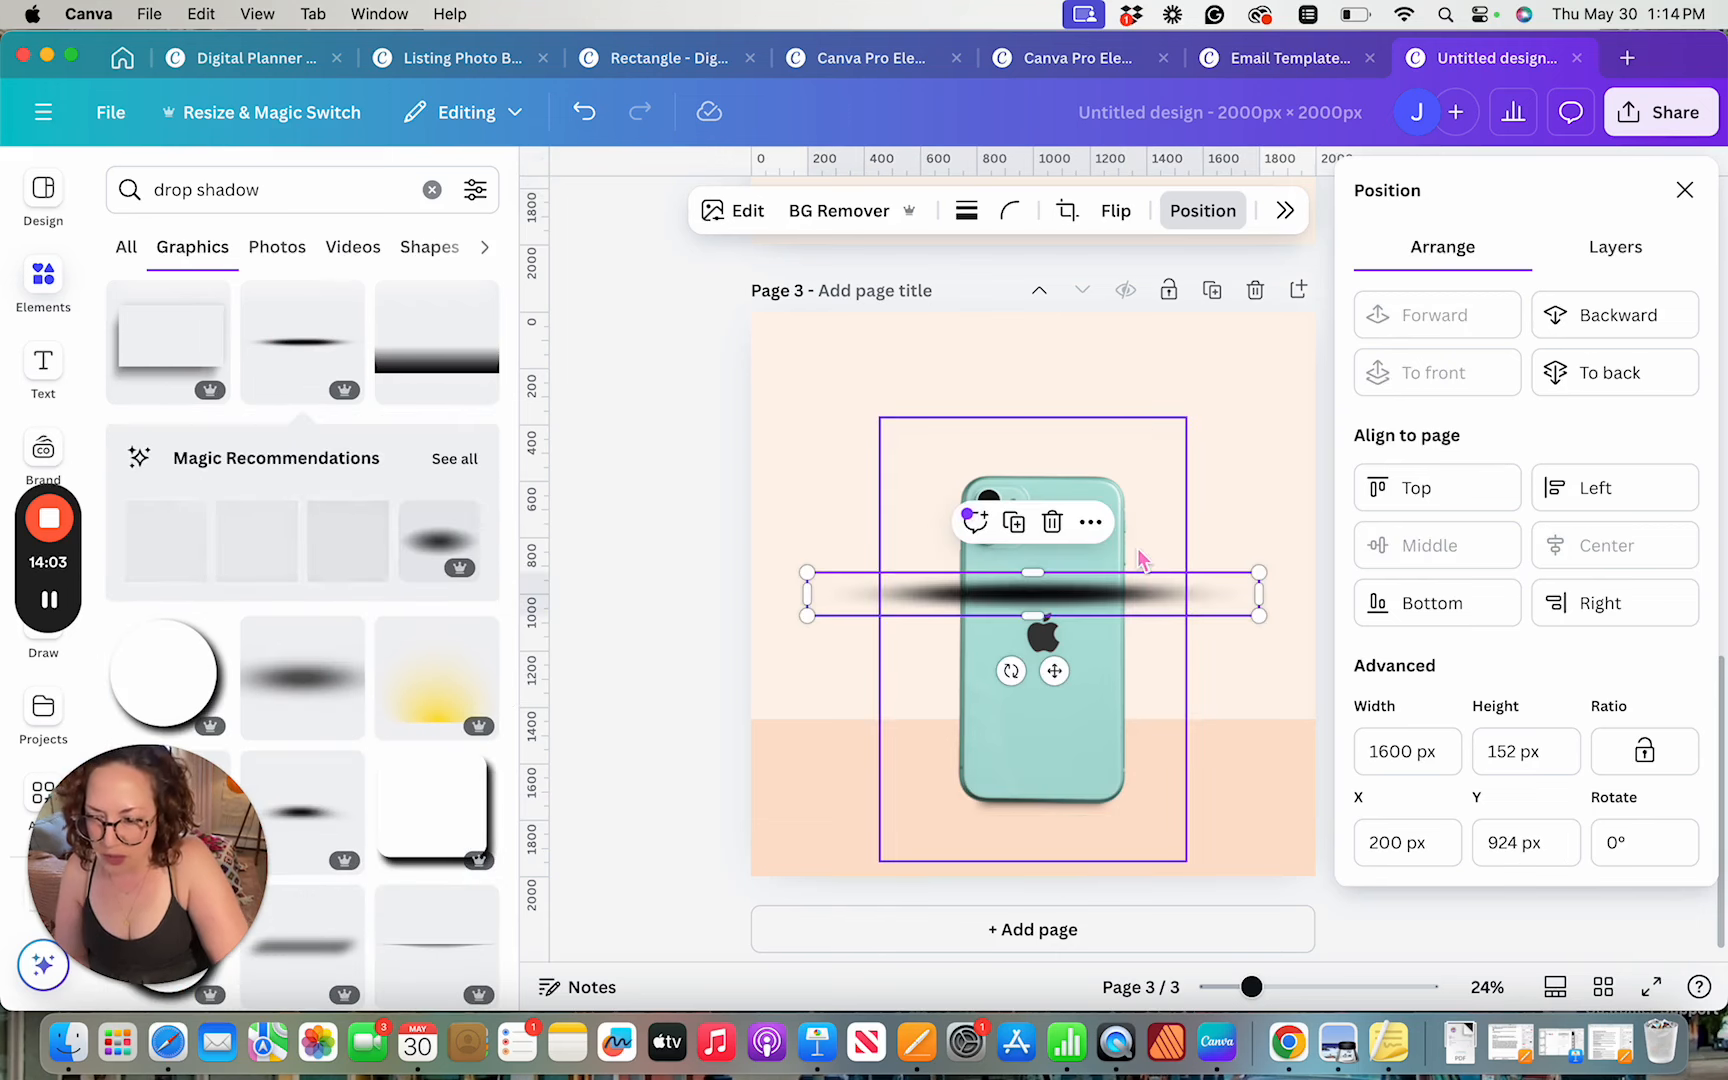
Move the new tapered shadow down over the phone's lower part and scale it to about 1138 px wide and 108 px high
{"action": "left_click_drag", "start_coordinate": [1156, 614], "coordinate": [1182, 785]}
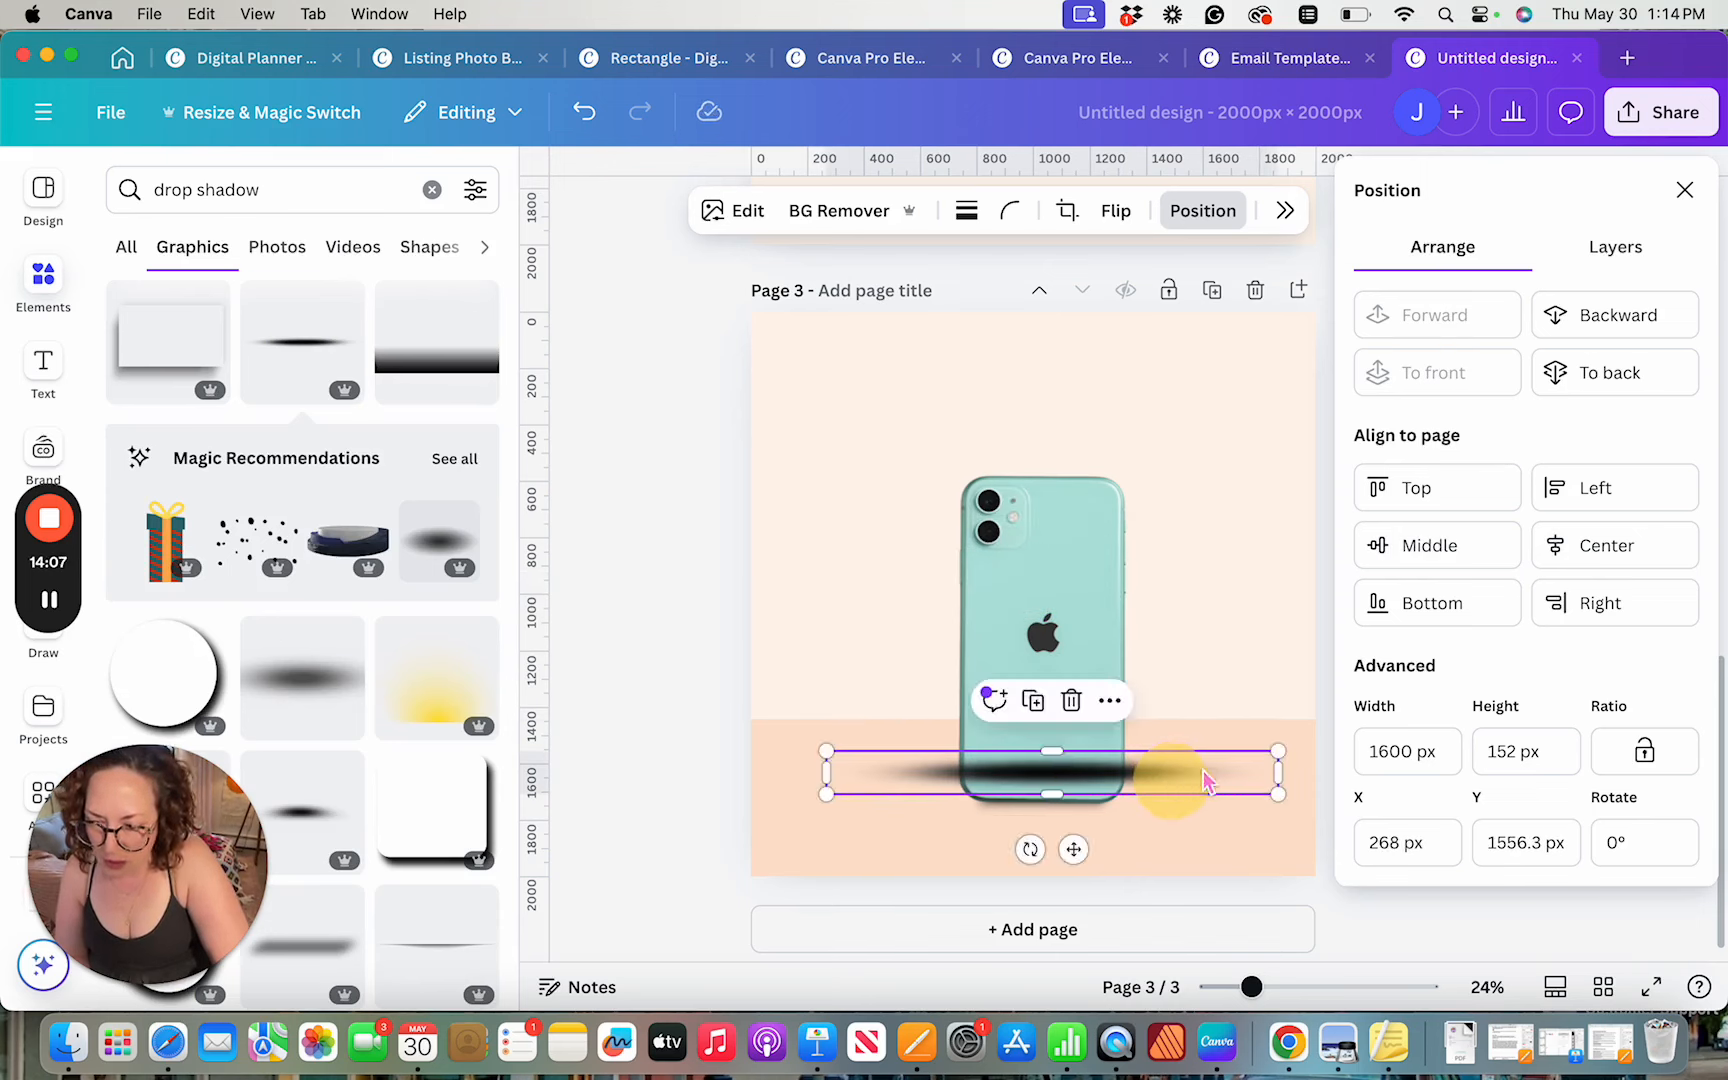
{"action": "left_click_drag", "start_coordinate": [1279, 752], "coordinate": [1215, 757]}
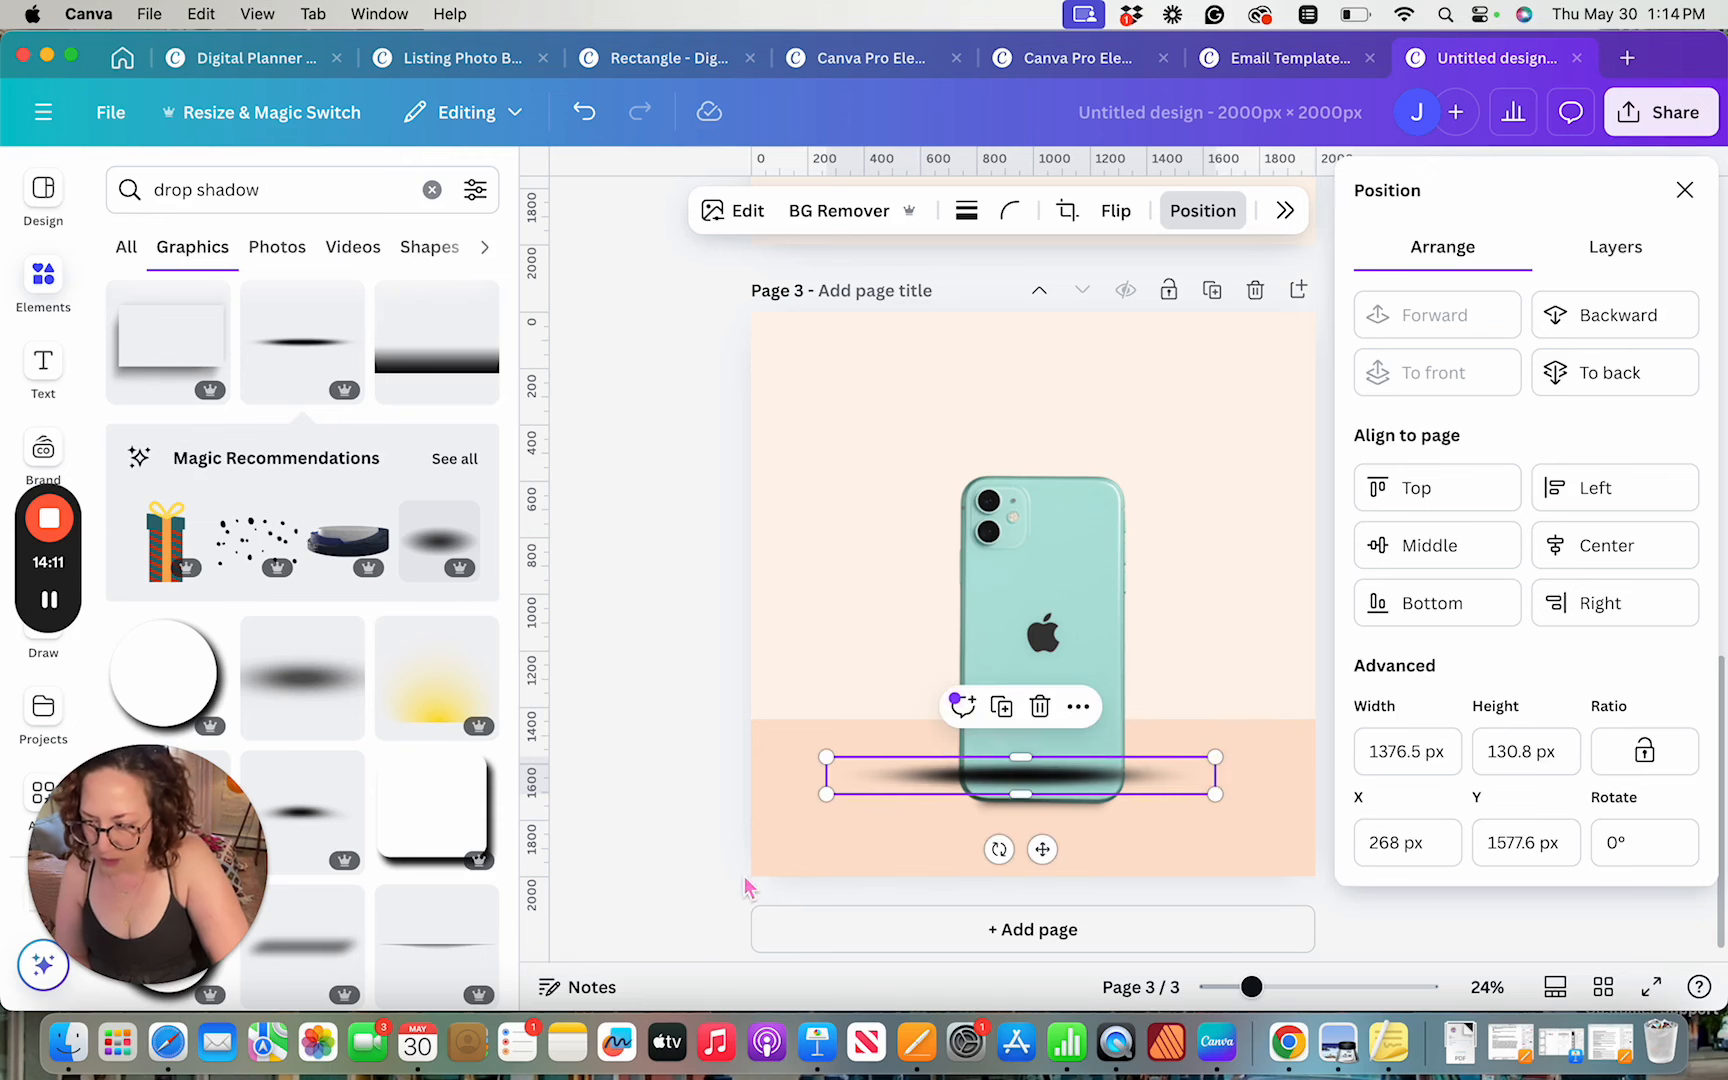
{"action": "left_click_drag", "start_coordinate": [826, 795], "coordinate": [894, 788]}
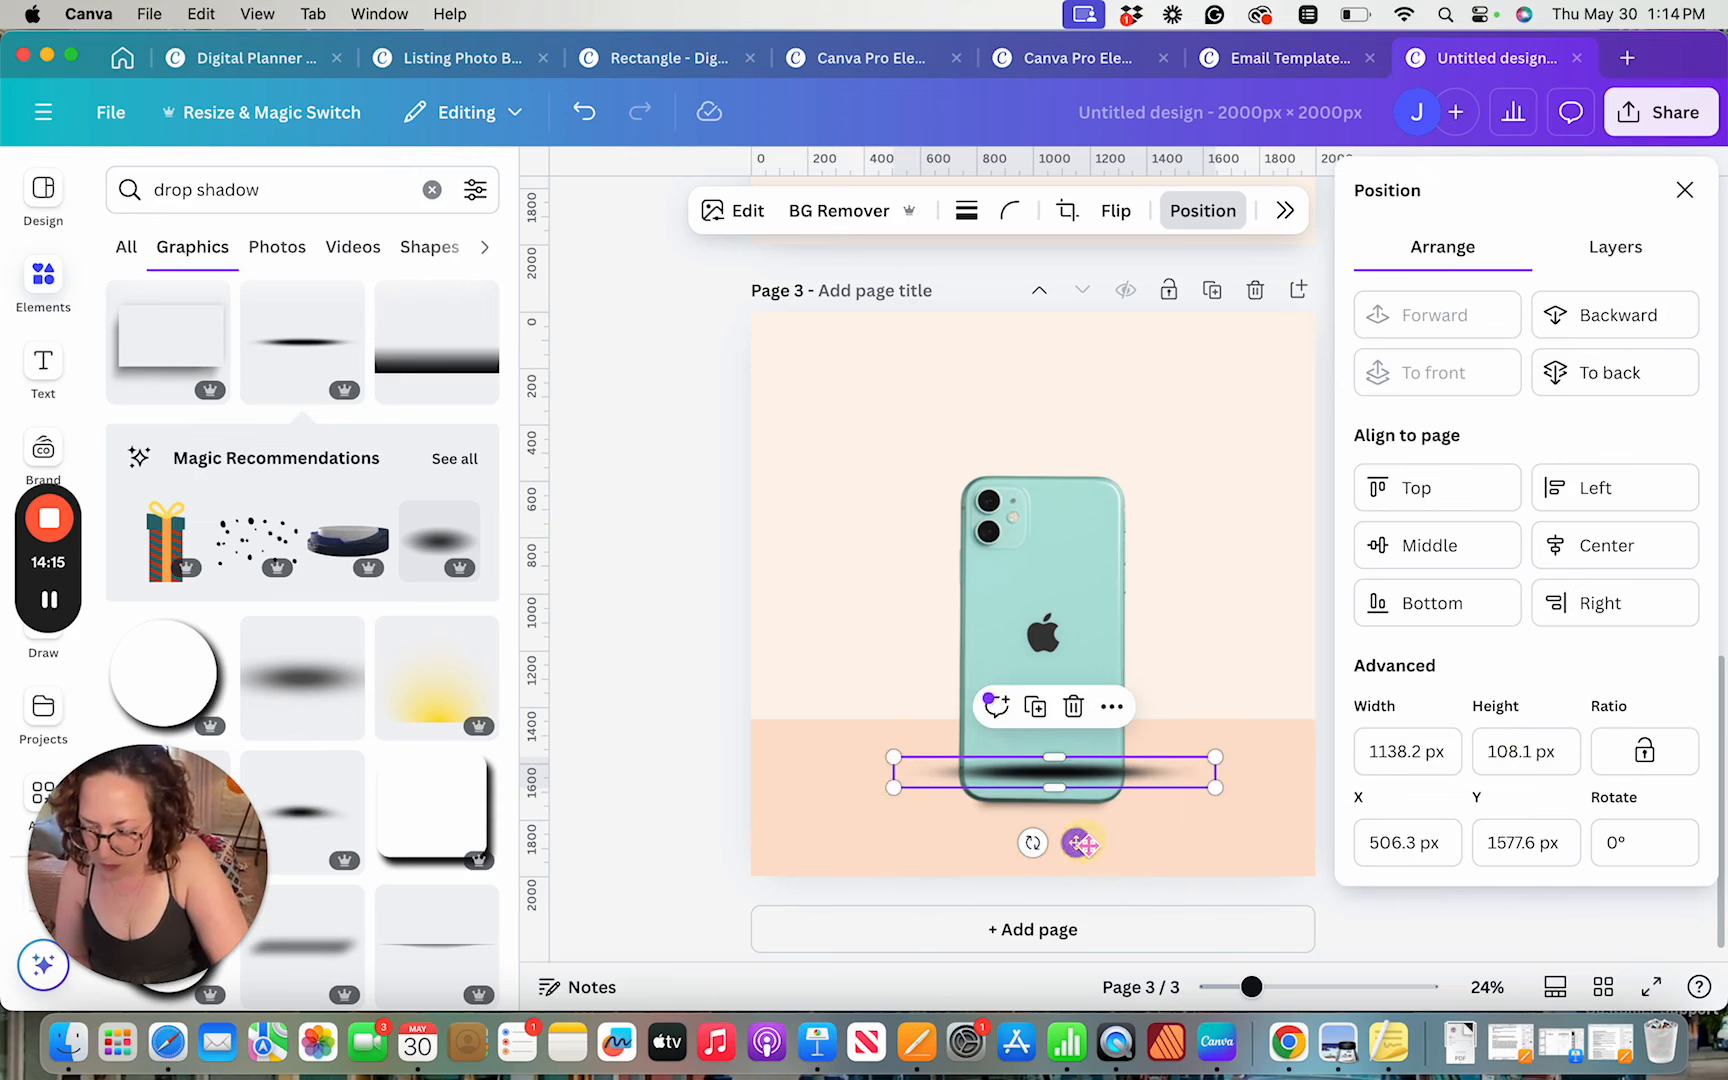
Center the tapered shadow on the phone's bottom edge, at about X 473 and Y 1652 px, and send it one layer backward behind the phone
{"action": "left_click_drag", "start_coordinate": [1077, 843], "coordinate": [1083, 862]}
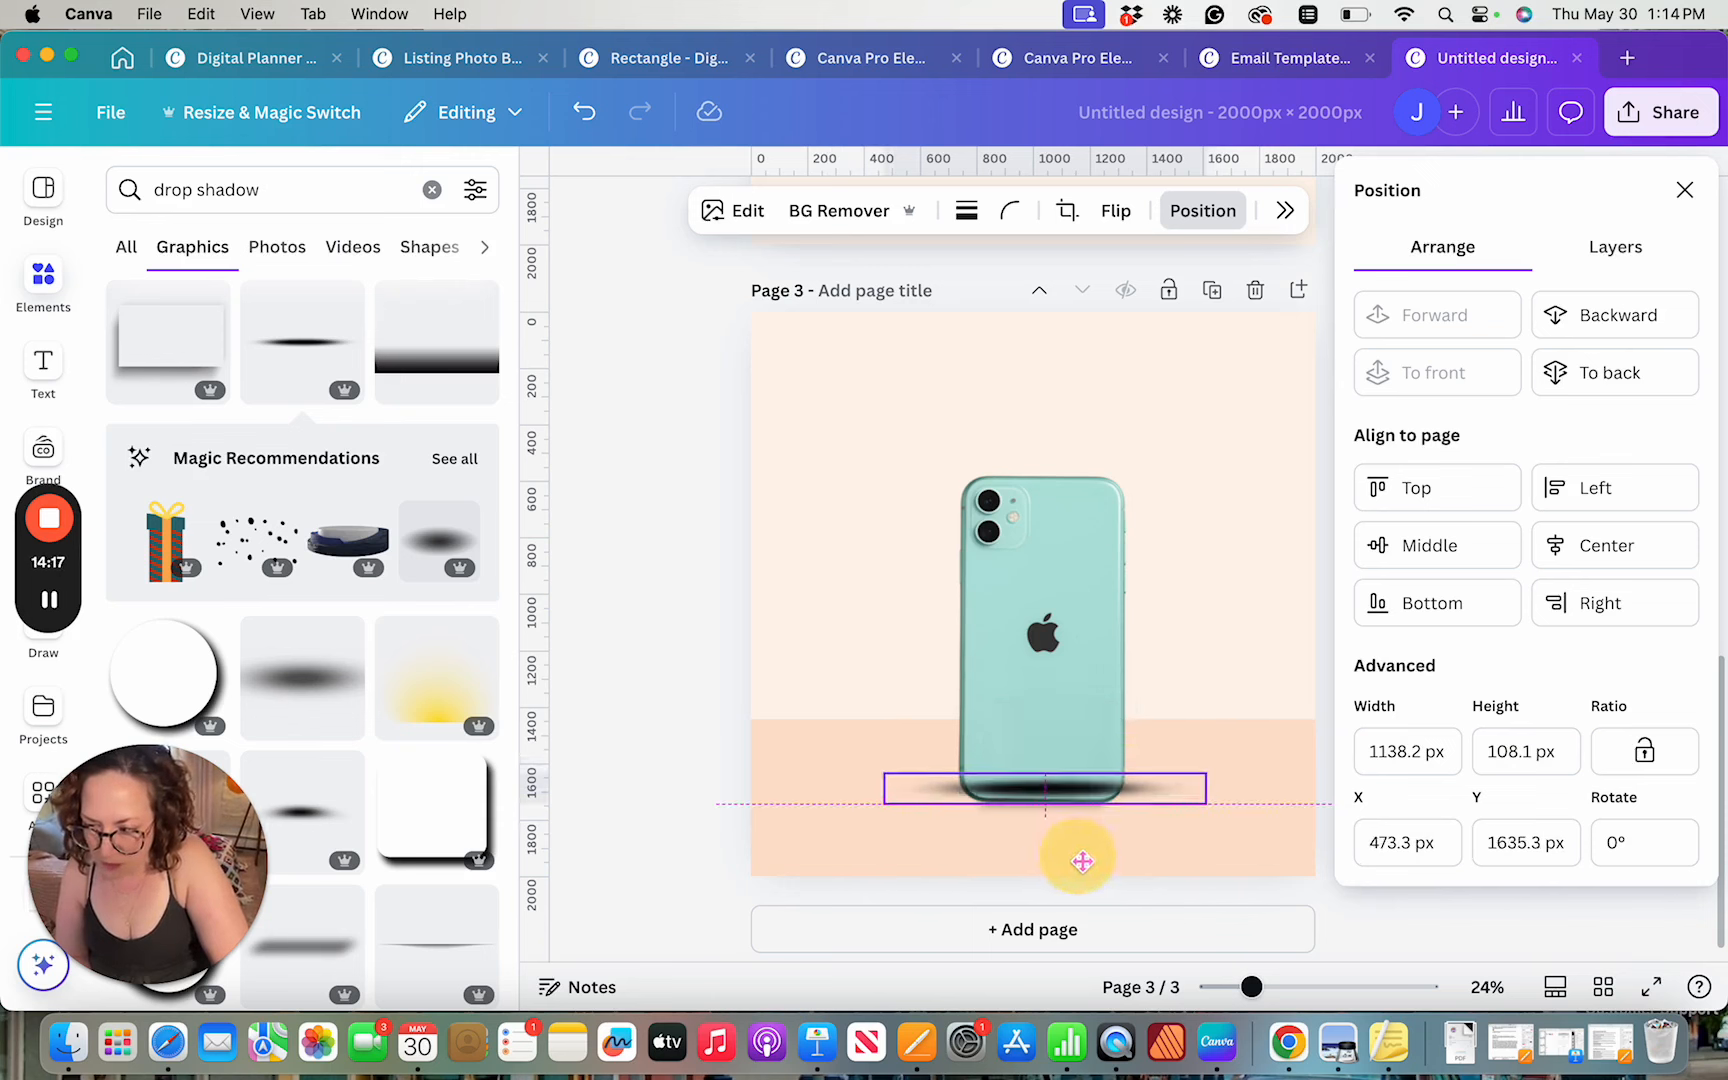
{"action": "left_click_drag", "start_coordinate": [1082, 860], "coordinate": [1083, 862]}
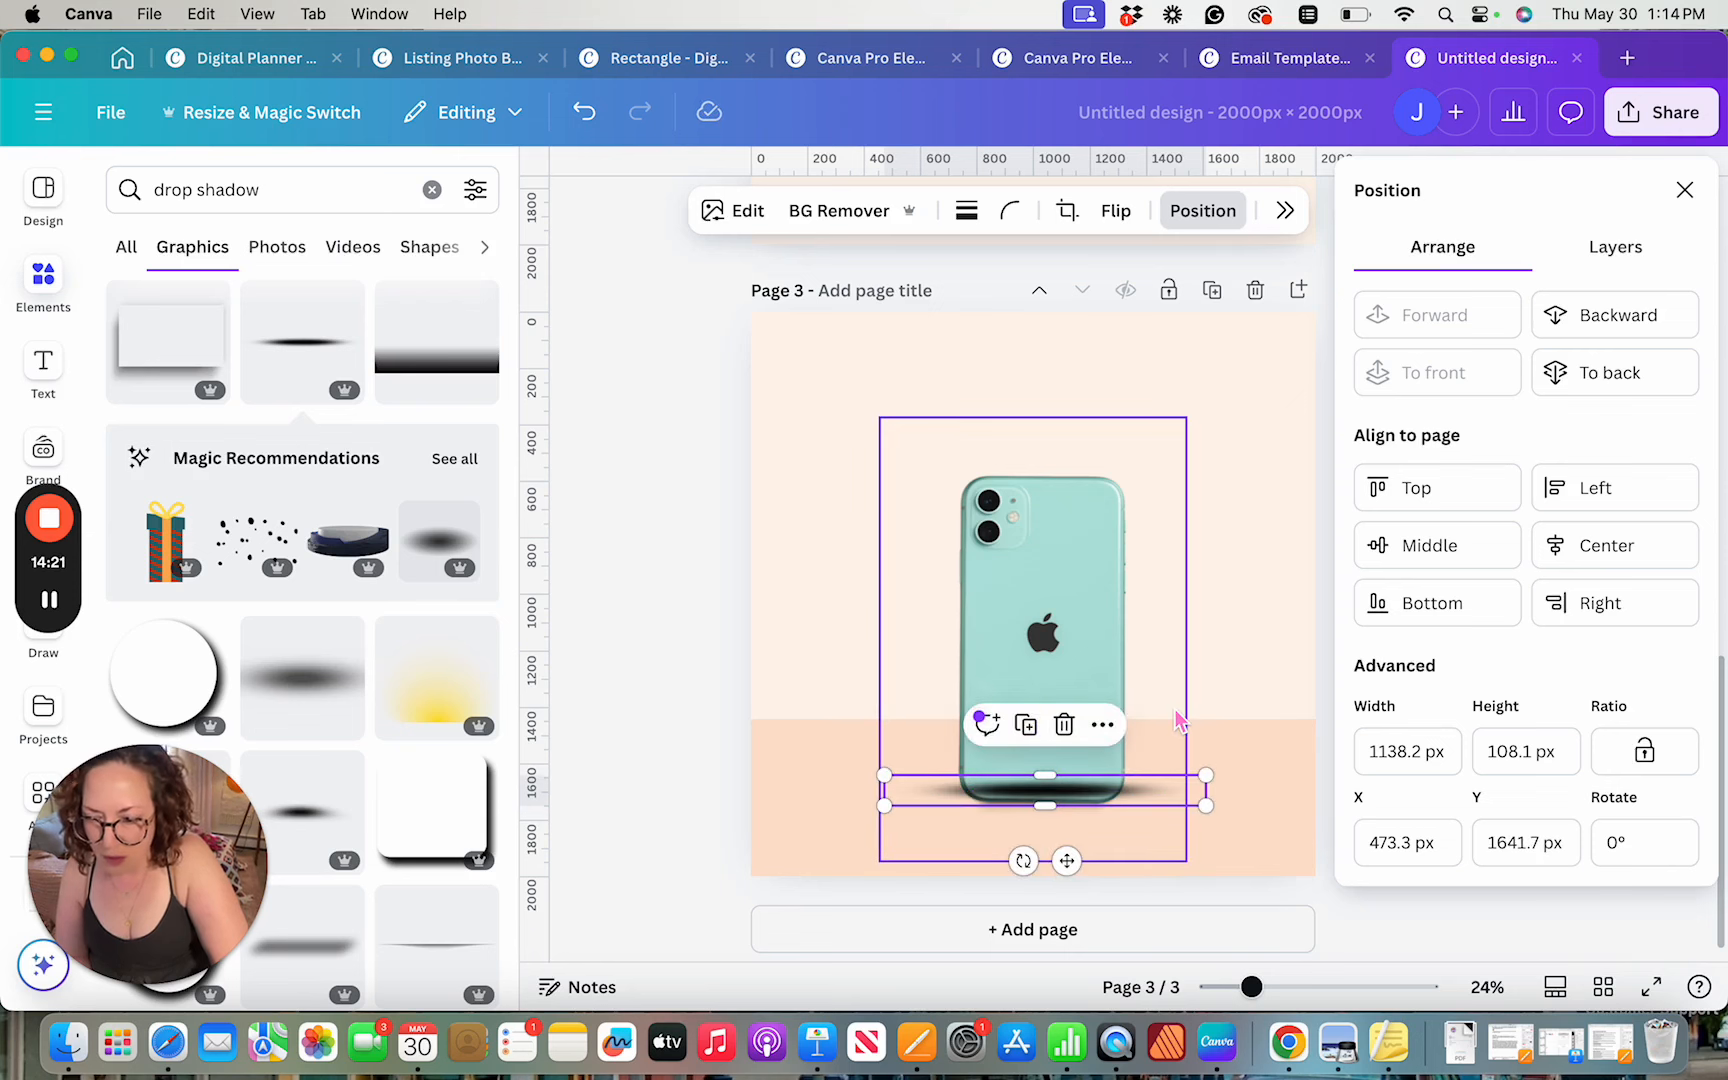
{"action": "key", "text": "shift+Down"}
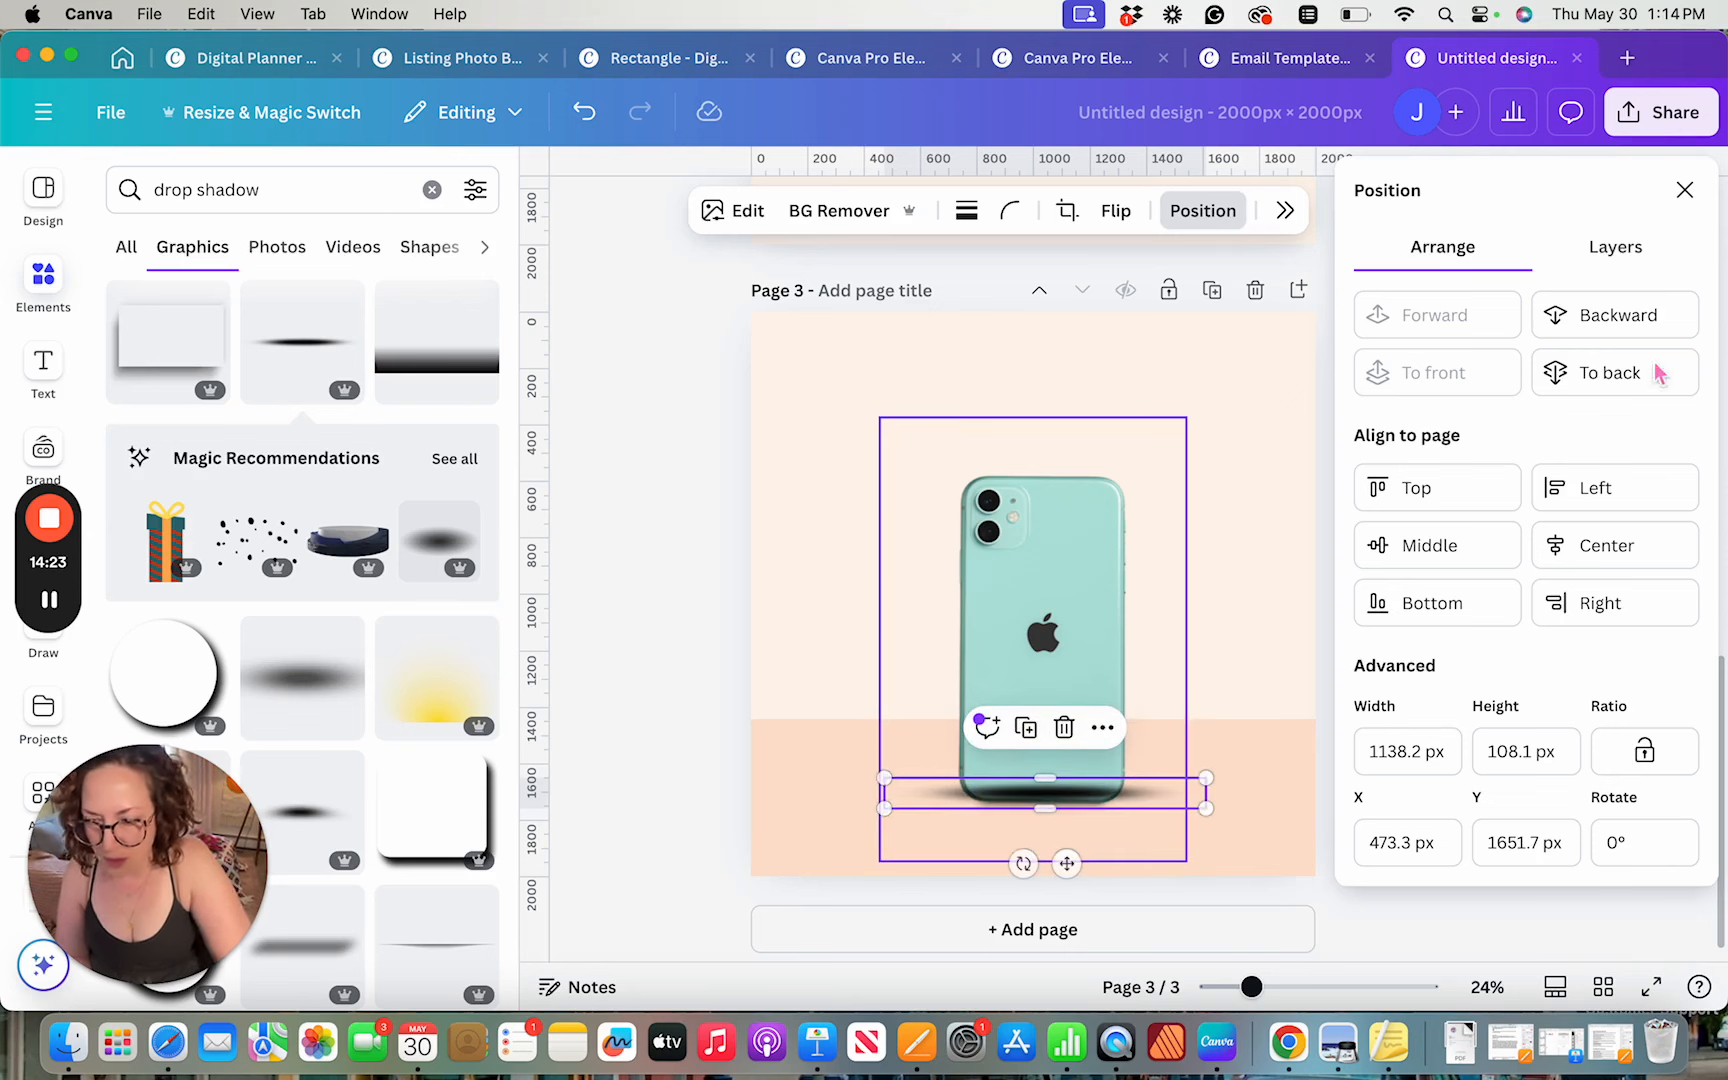
{"action": "left_click", "coordinate": [1635, 337]}
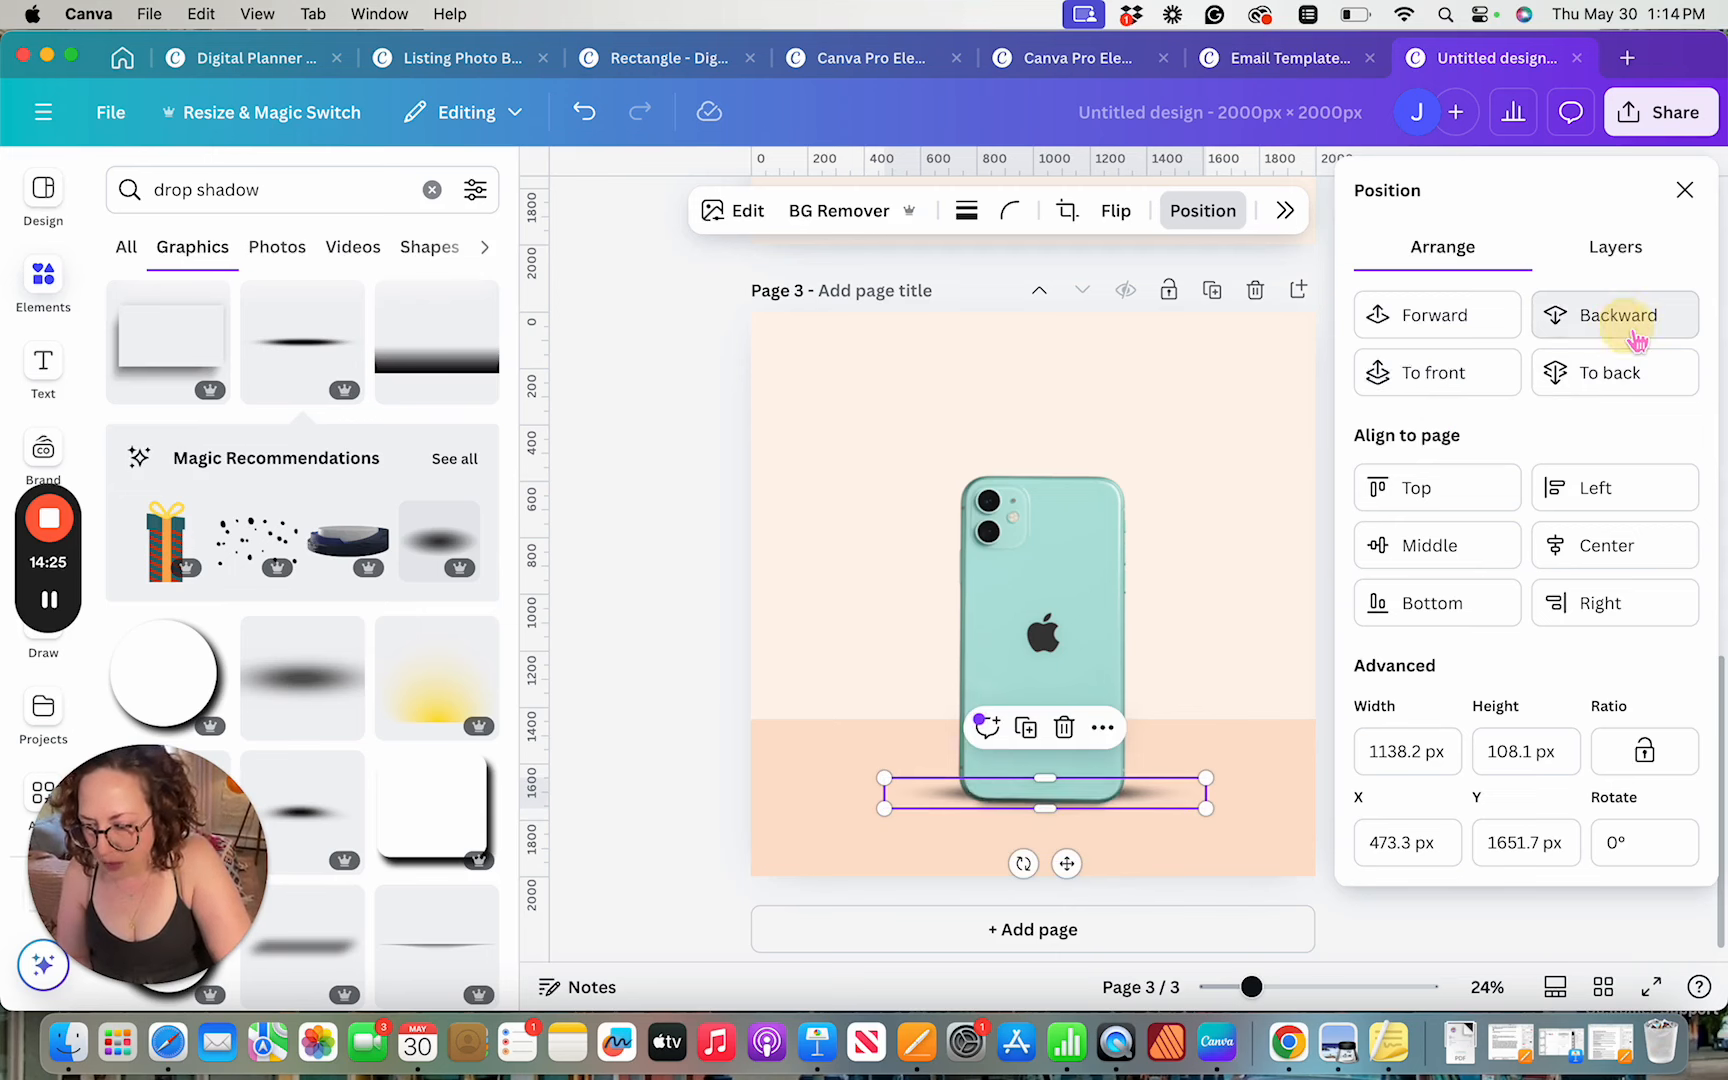
{"action": "left_click", "coordinate": [1246, 552]}
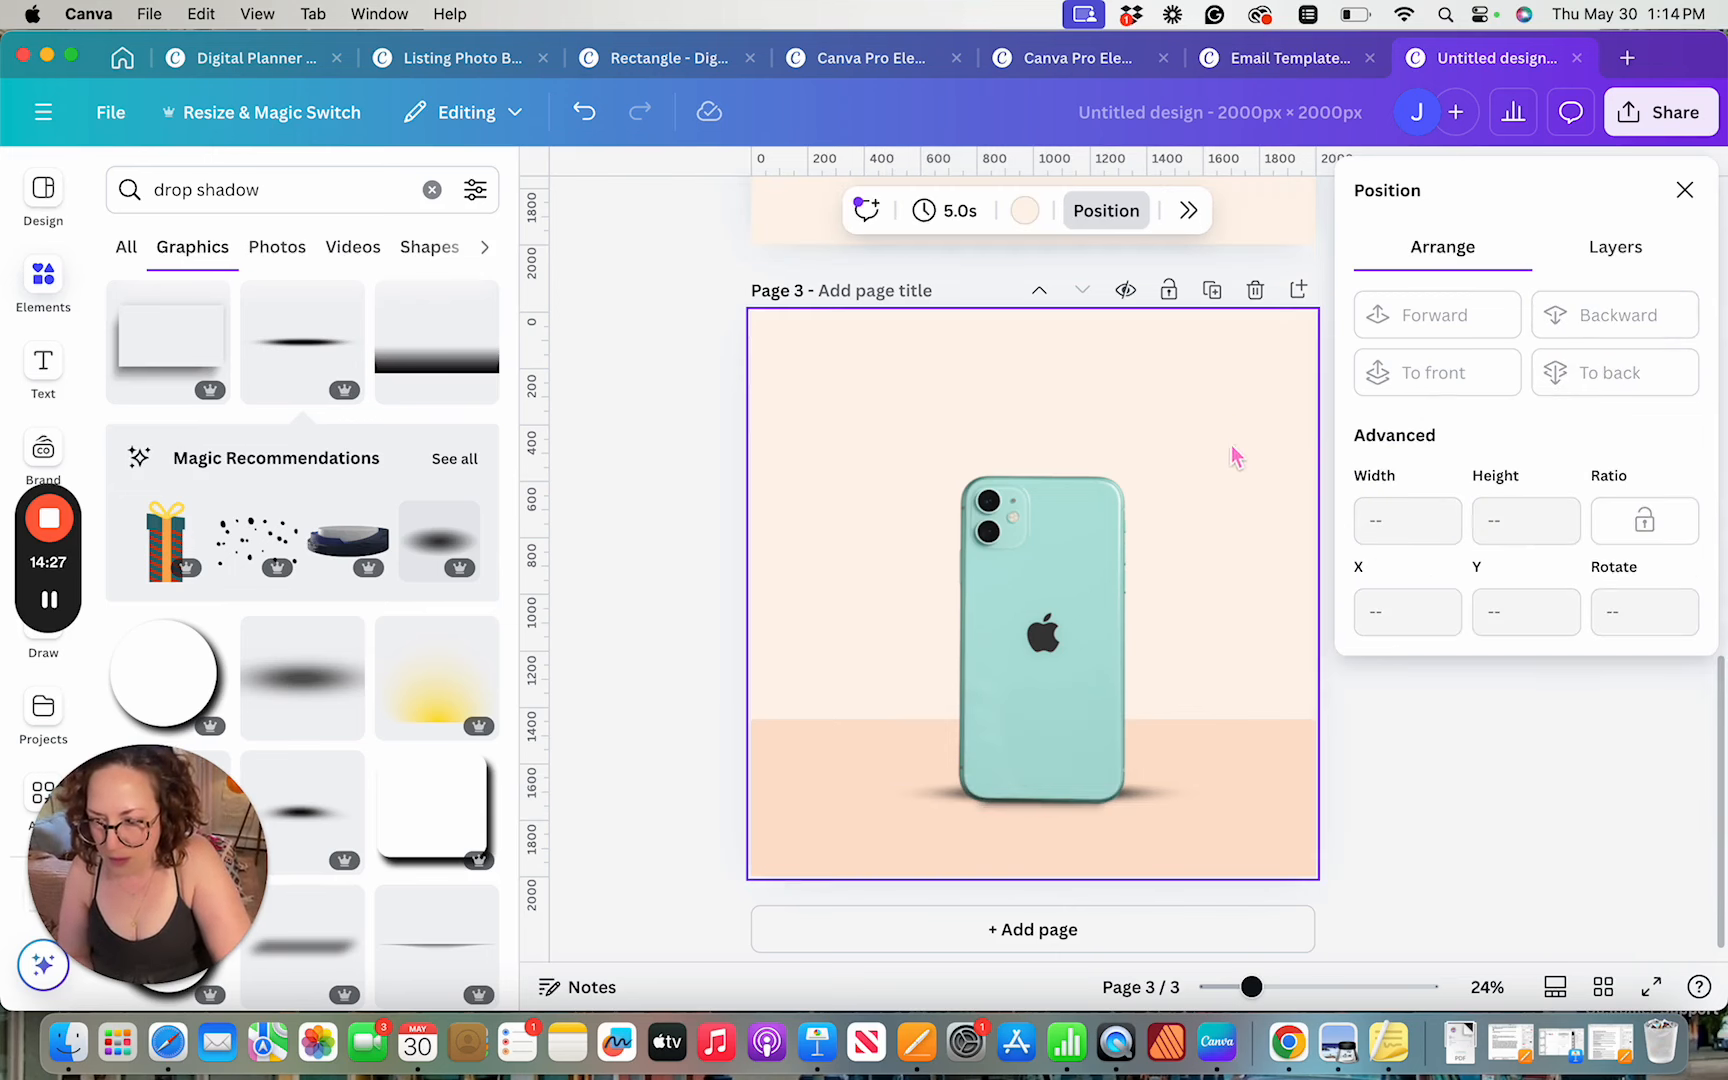